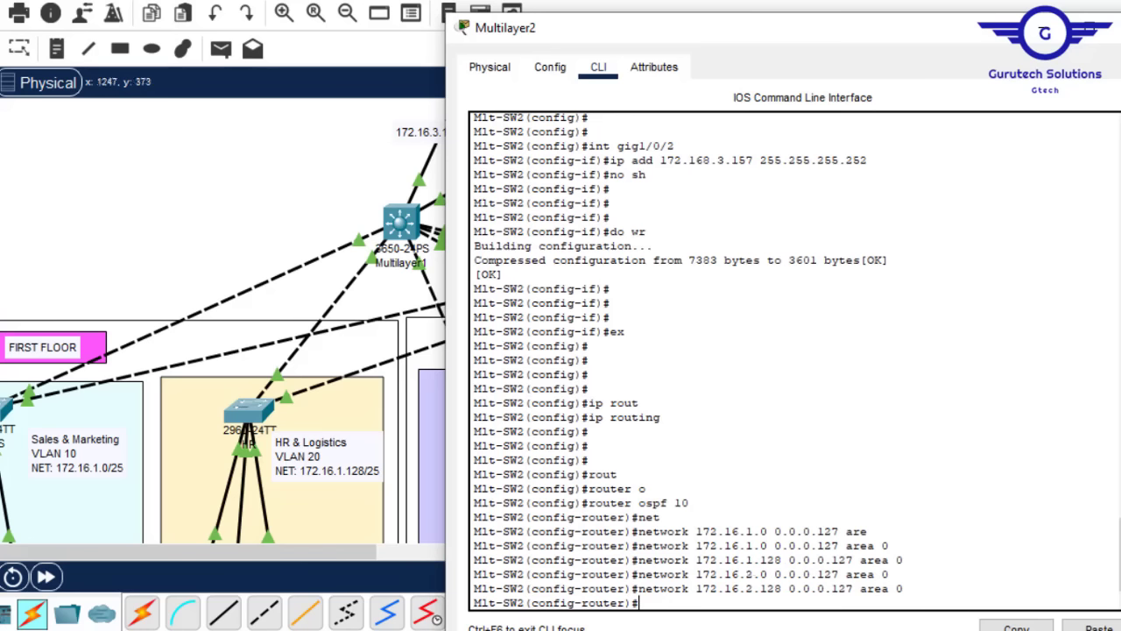
Advertise network 172.16.3.0 with wildcard 0.0.0.127 in area 0 under OSPF process 10 on Mlt-SW2.
key(Up)
key(Up)
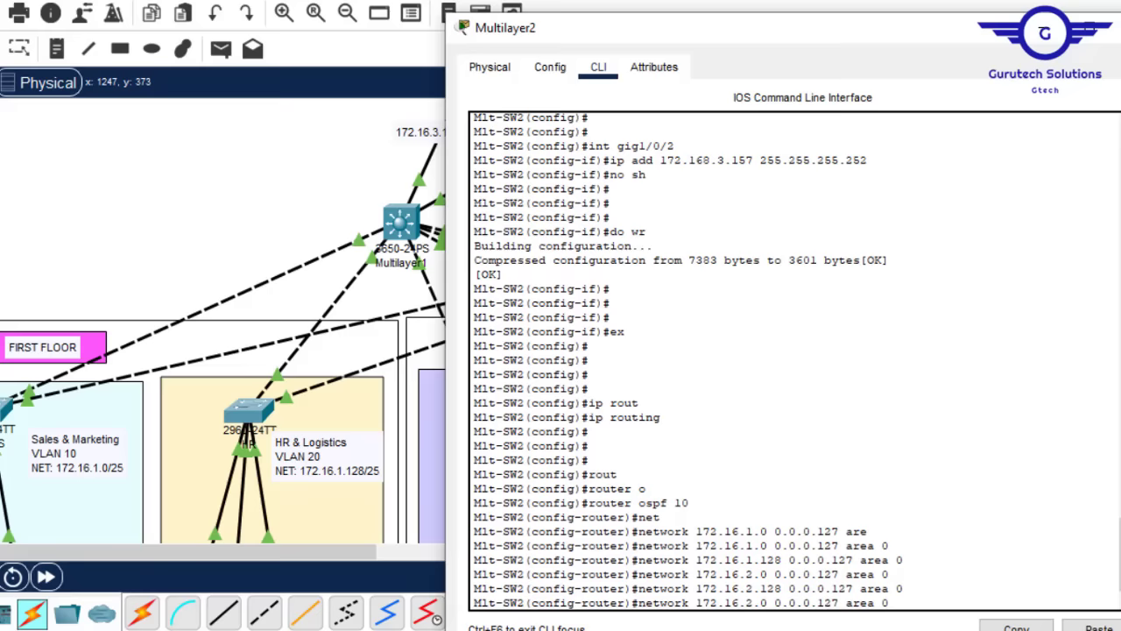
key(BackSpace)
text(3)
key(Return)
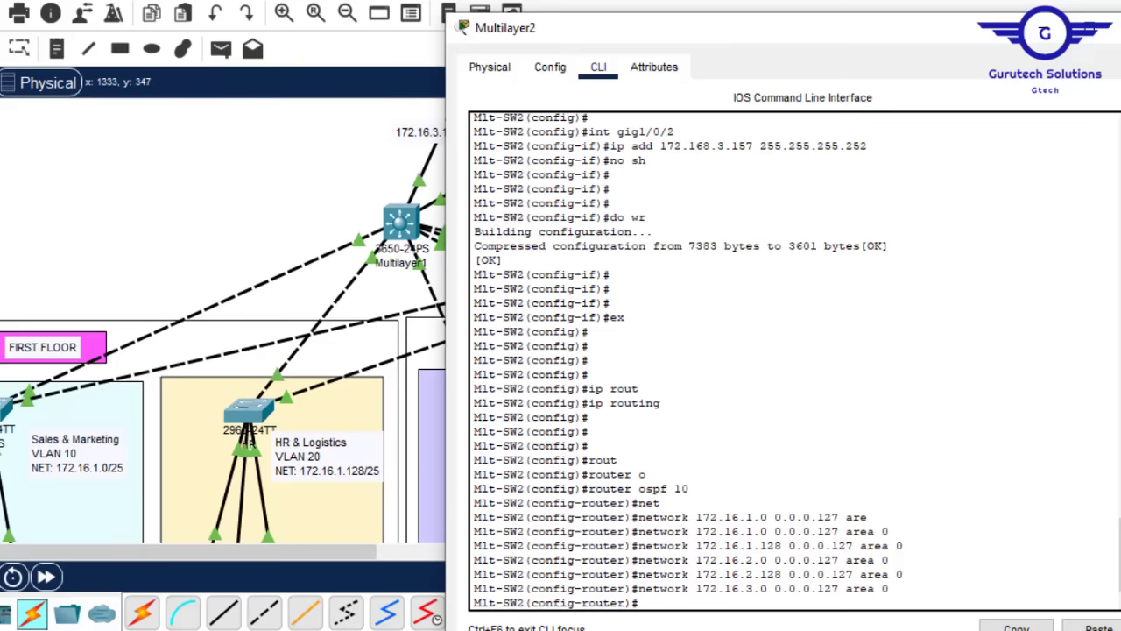
Advertise network 172.16.2.128 with wildcard 0.0.0.15 in OSPF area 0 on Mlt-SW2, checking the Server-Room subnet in the topology.
key(Up)
key(Up)
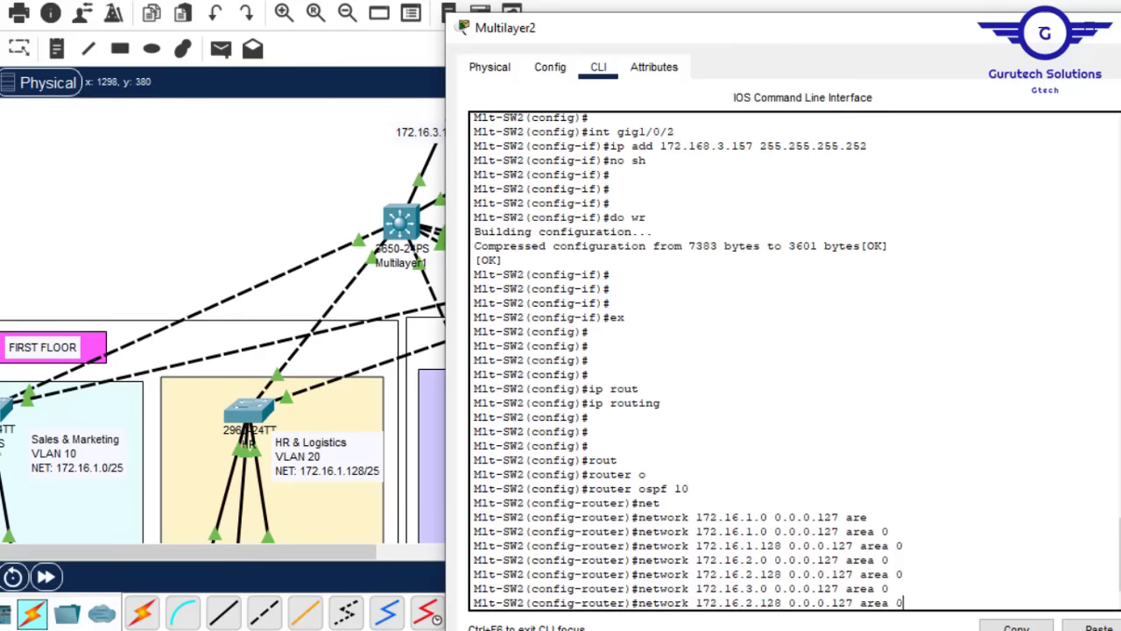
key(alt+F4)
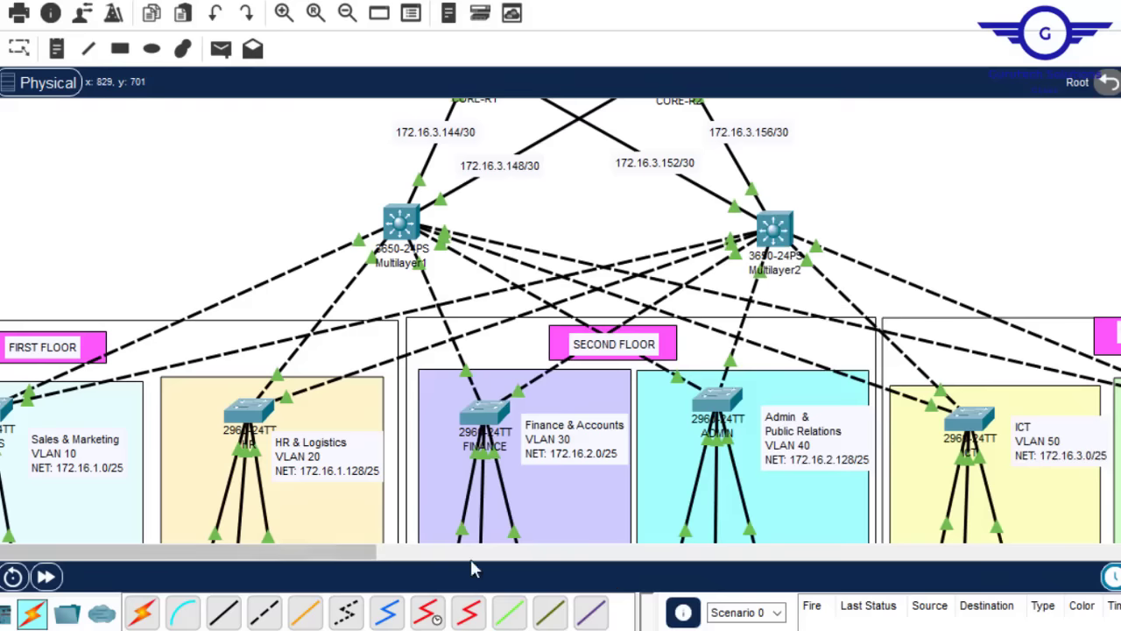
drag(350, 555, 454, 565)
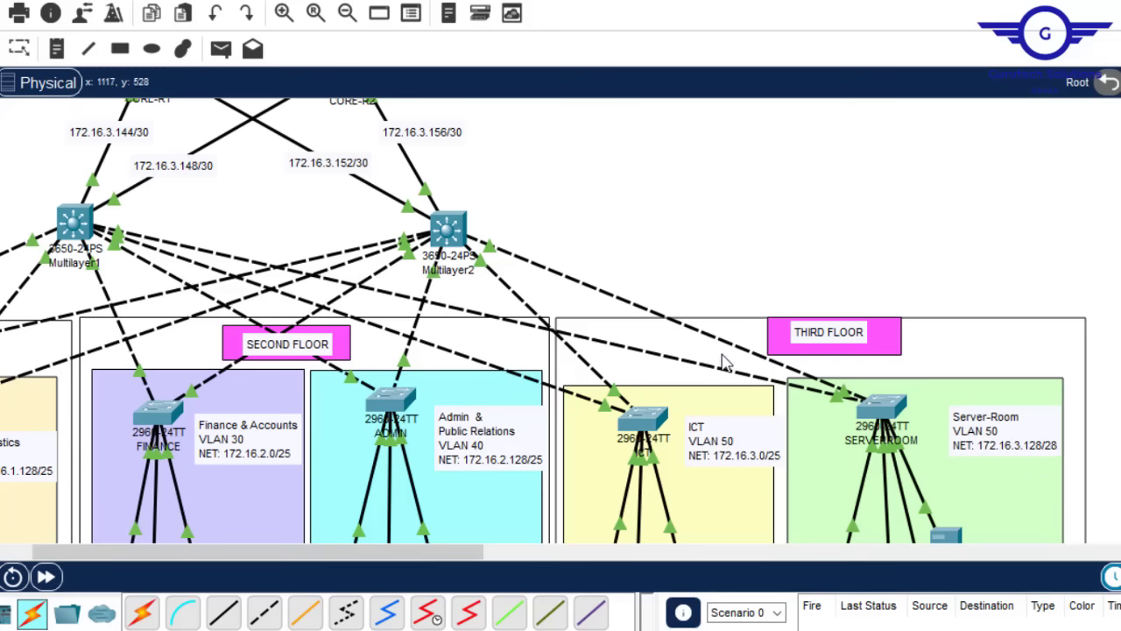
click(450, 230)
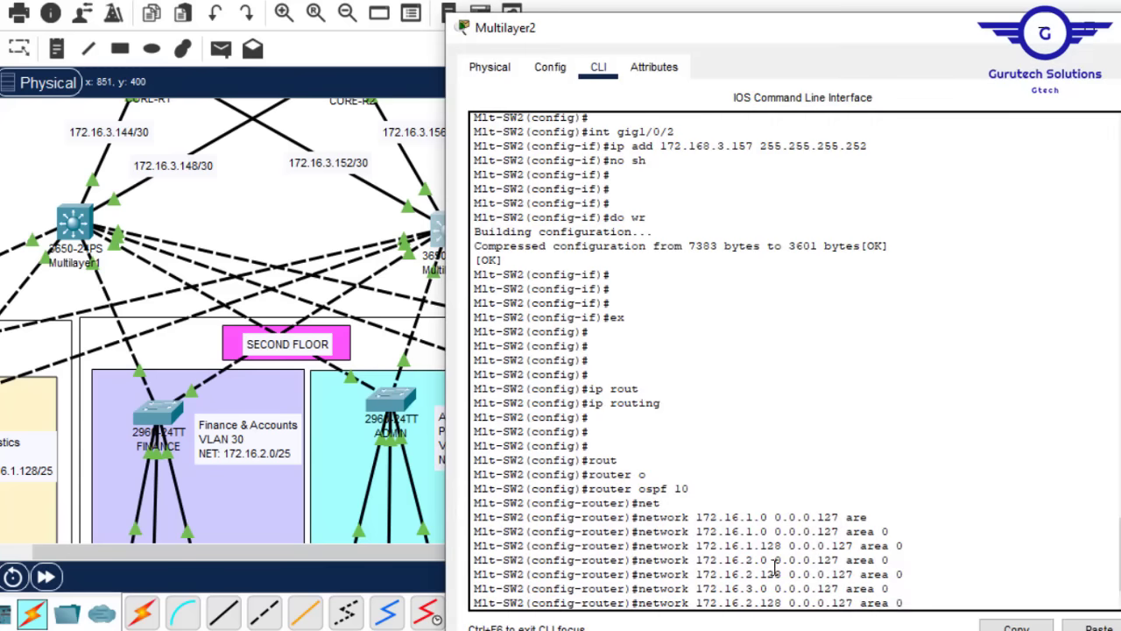
key(BackSpace)
key(BackSpace)
text(5)
key(Return)
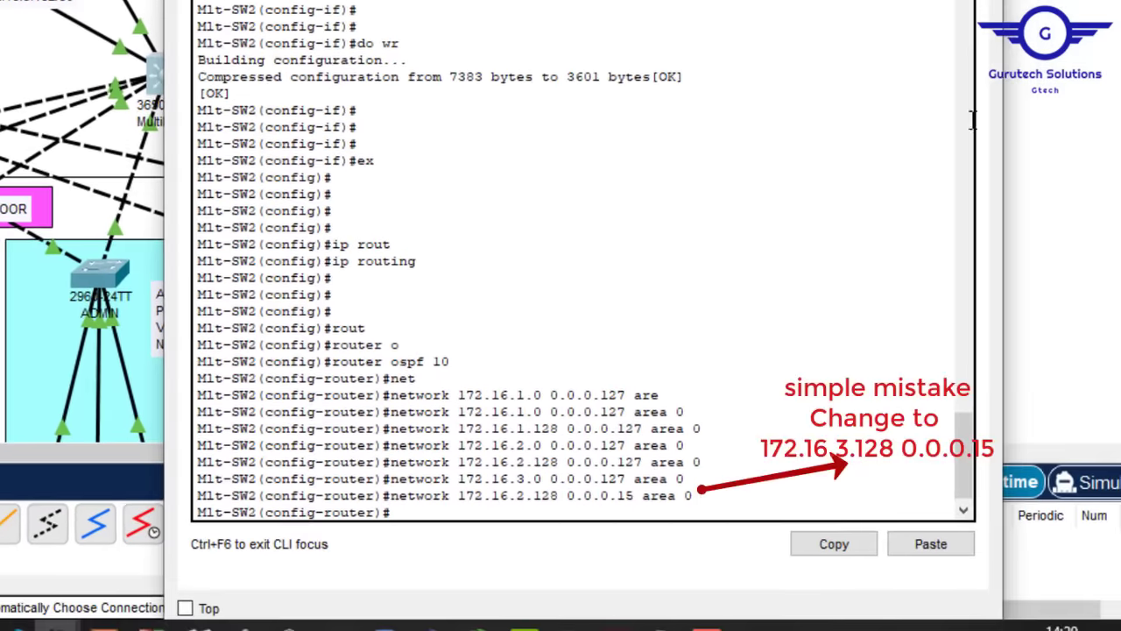
Copy the address 172.16.3.152 from the link label between CORE-R1 and Multilayer2, and reopen Multilayer2's command line.
click(111, 3)
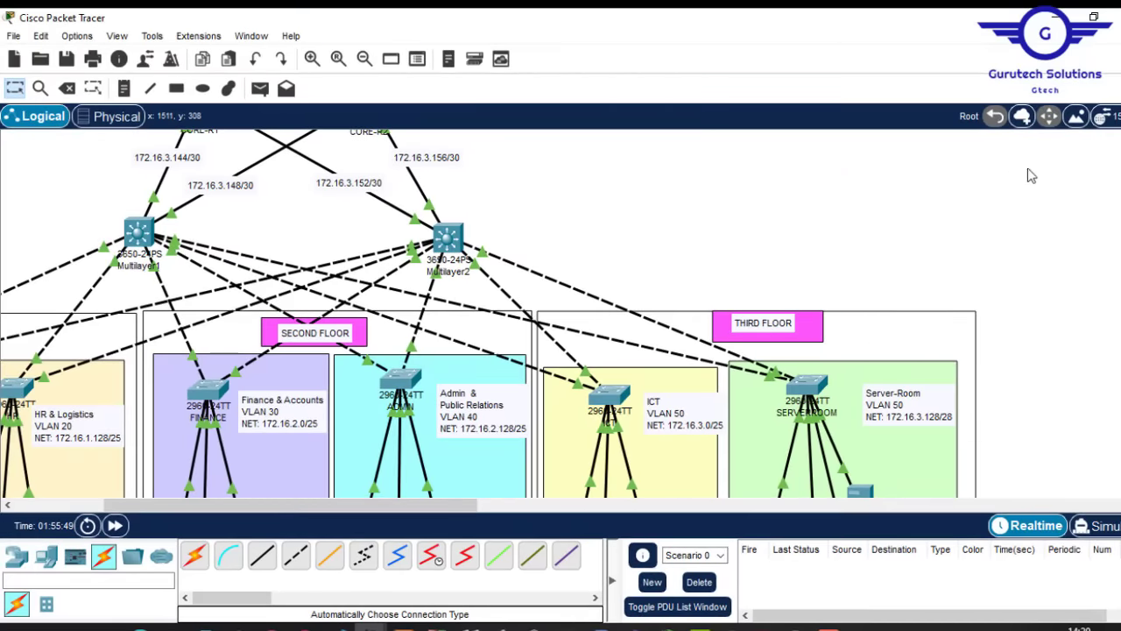
scroll(560, 313, up, 3)
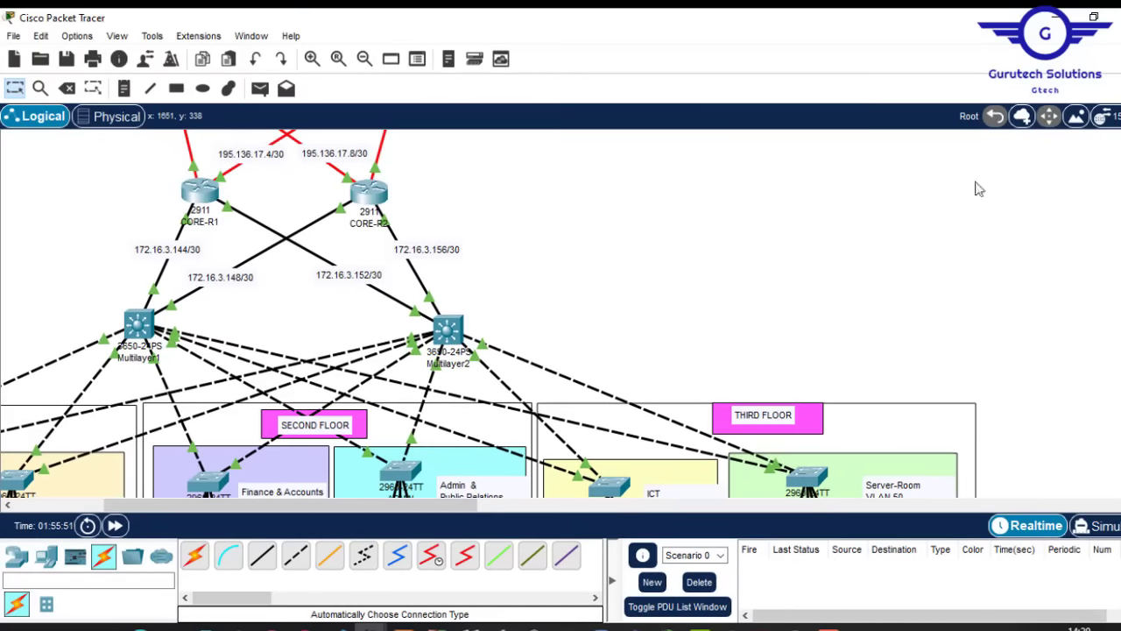
double_click(359, 278)
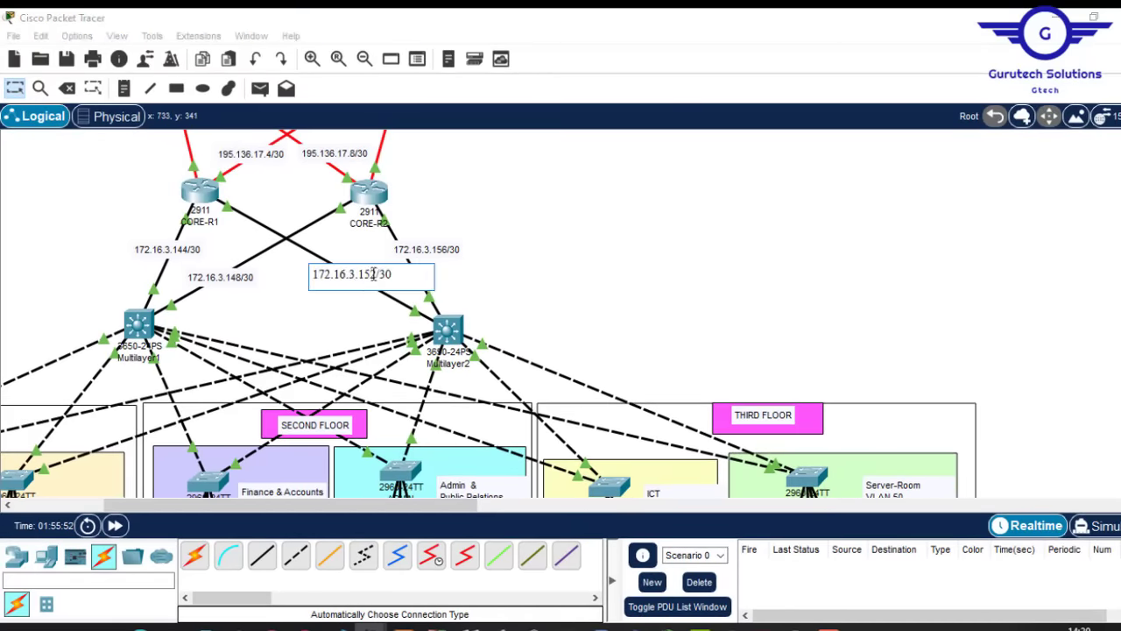
drag(378, 275, 312, 276)
key(ctrl+c)
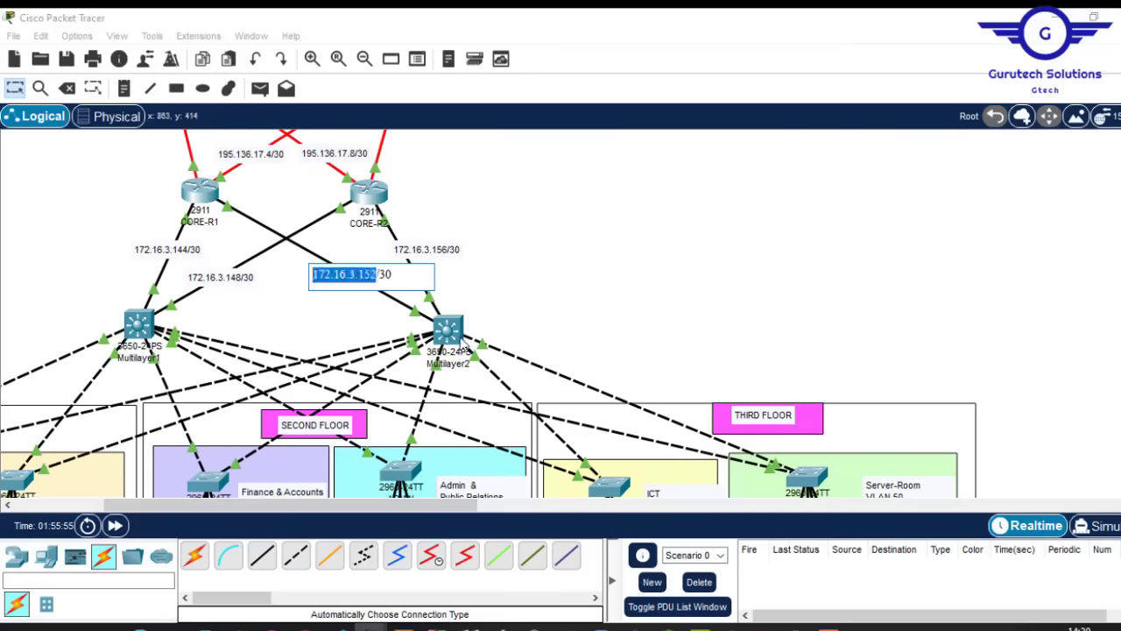
click(458, 335)
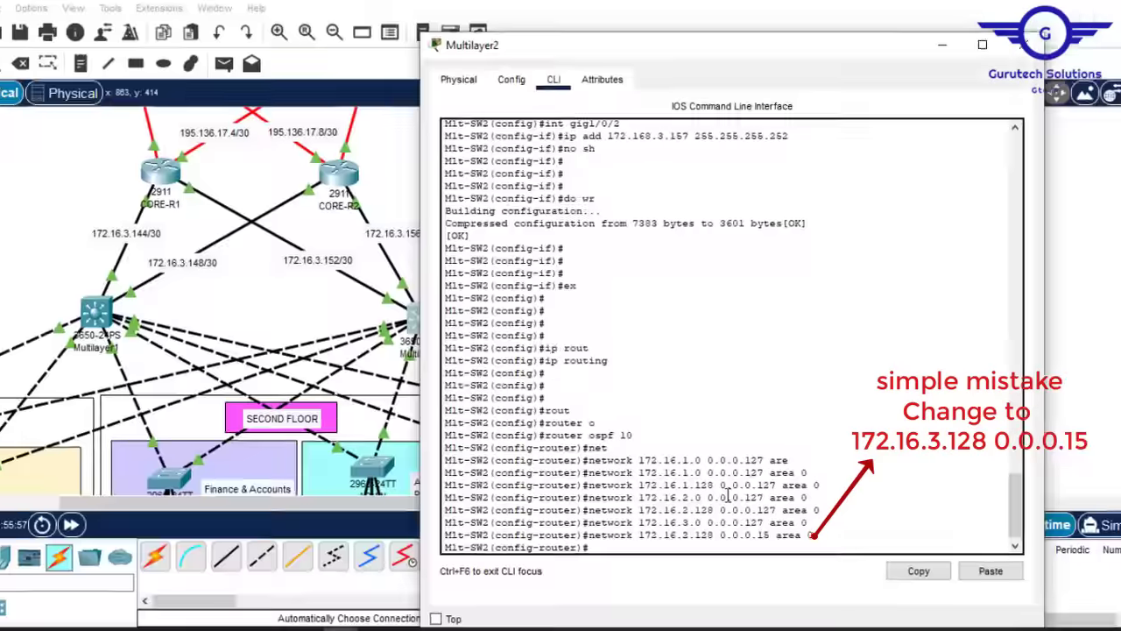
Advertise the copied network 172.16.3.152 with wildcard 0.0.0.3 in OSPF area 0.
text(net)
key(Tab)
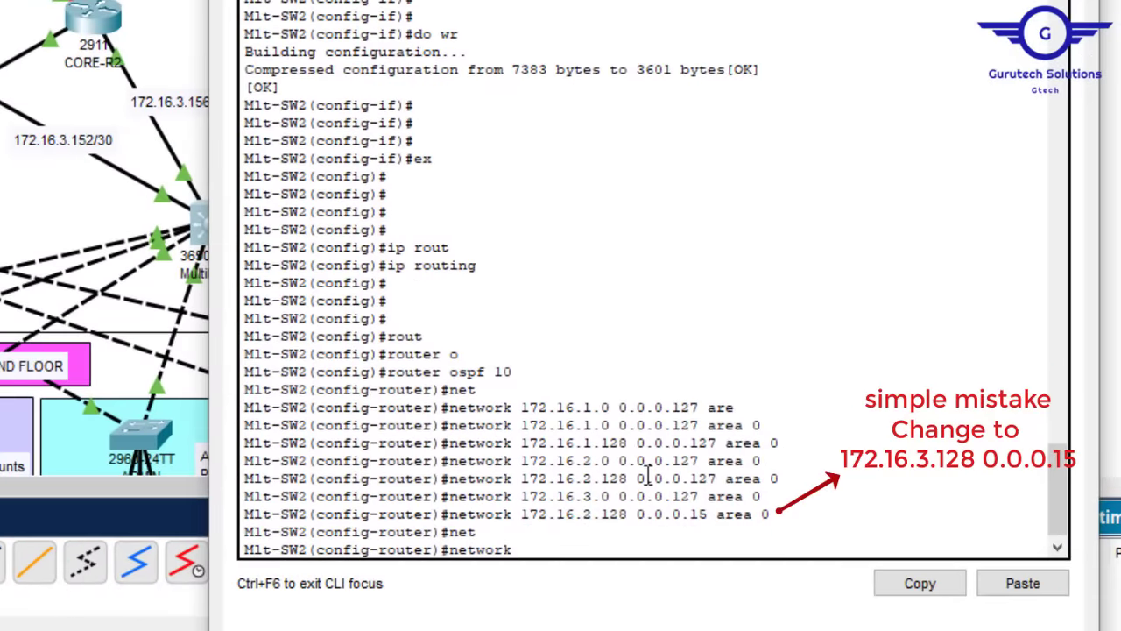
click(1022, 582)
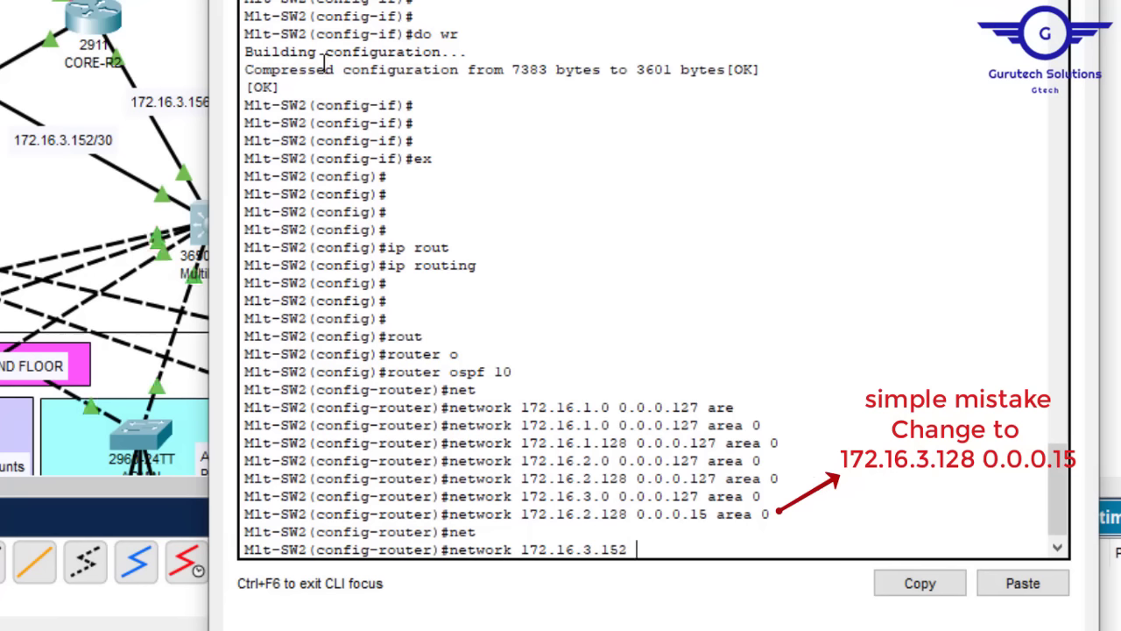
text(0.0.0.3 a)
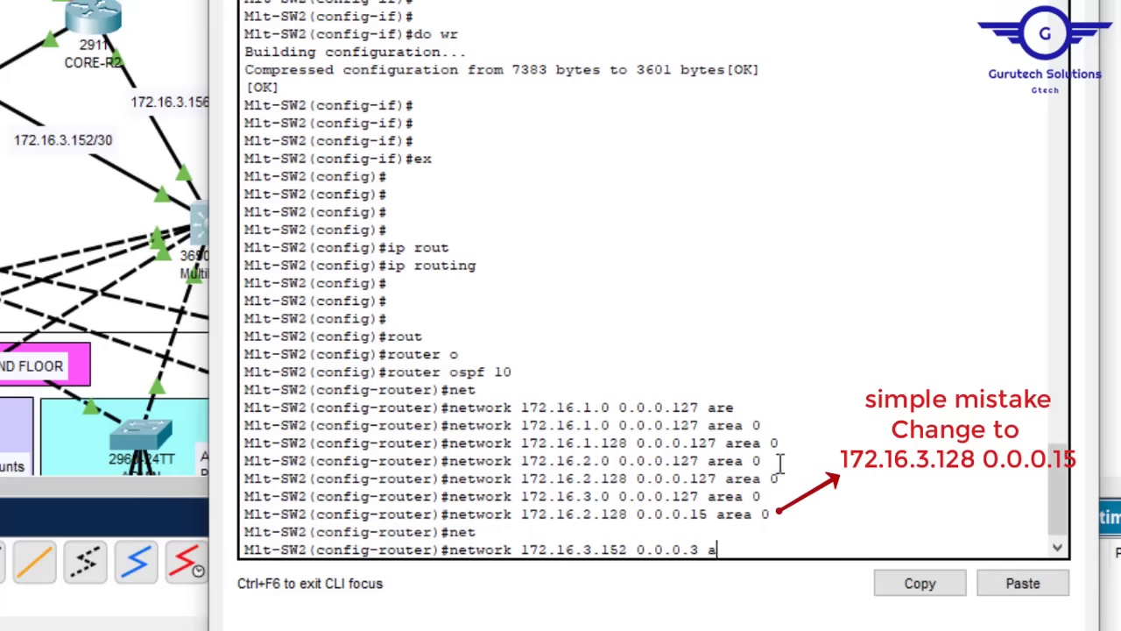
text(re)
key(Tab)
text(0)
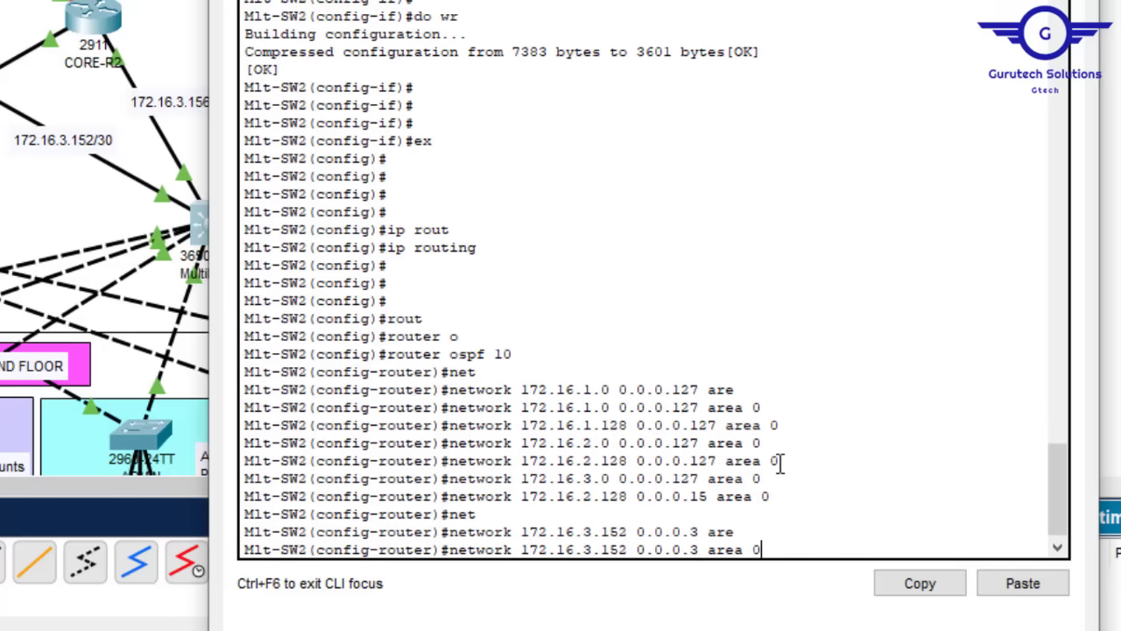
key(Return)
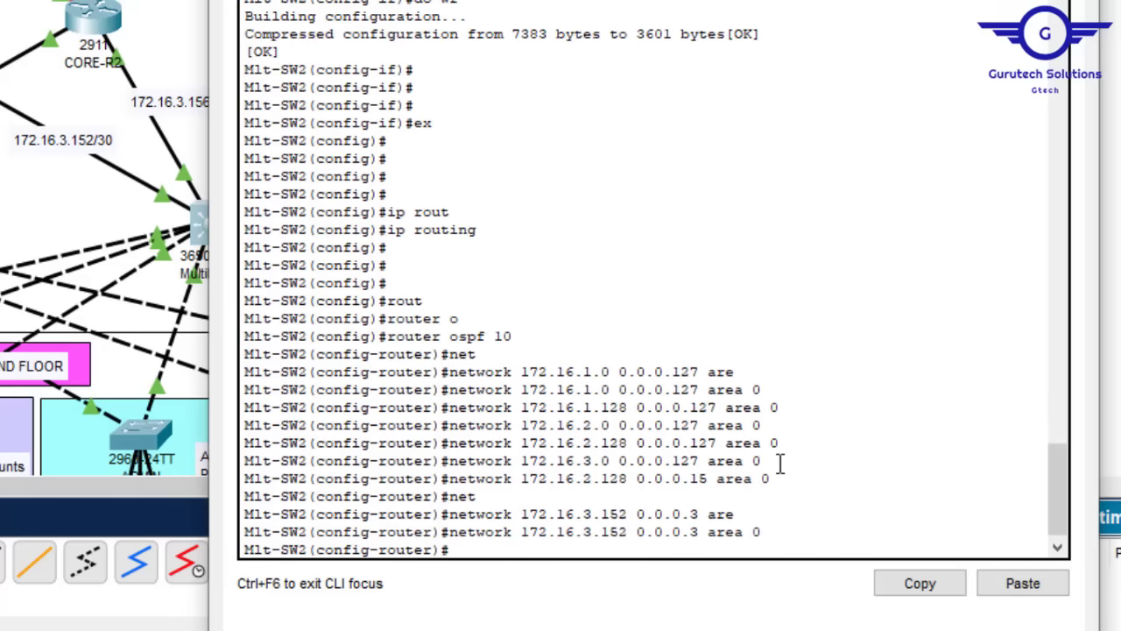
Reuse the last network command to advertise 172.16.3.156 with wildcard 0.0.0.3 in OSPF area 0.
key(Up)
key(Left)
key(Left)
key(Left)
key(Left)
key(Left)
key(Left)
key(Left)
key(Left)
key(Left)
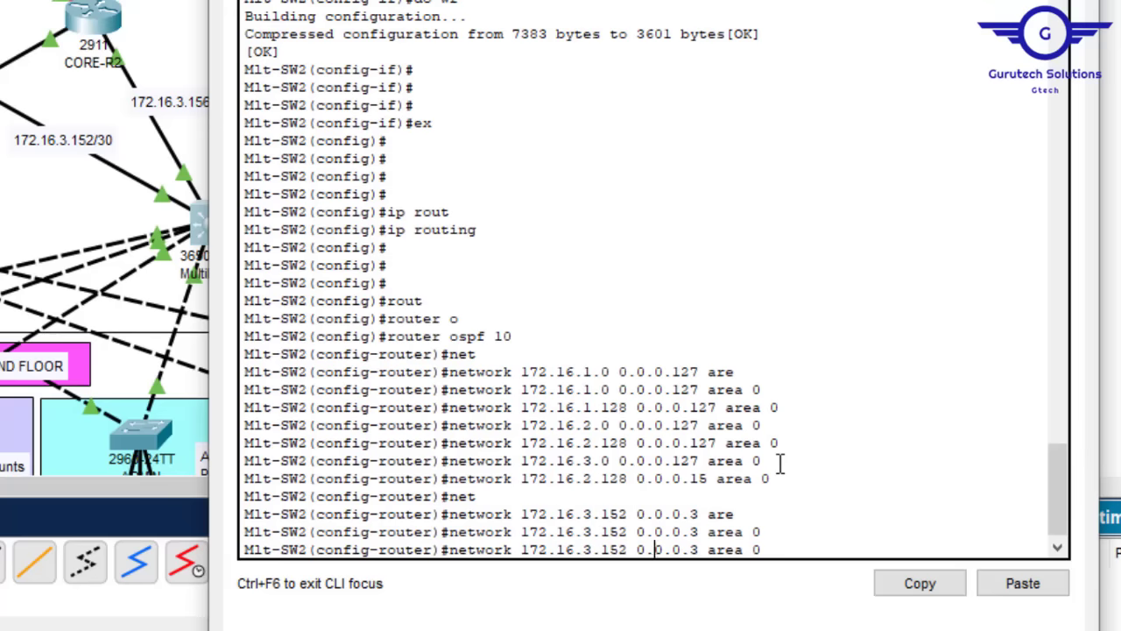
key(BackSpace)
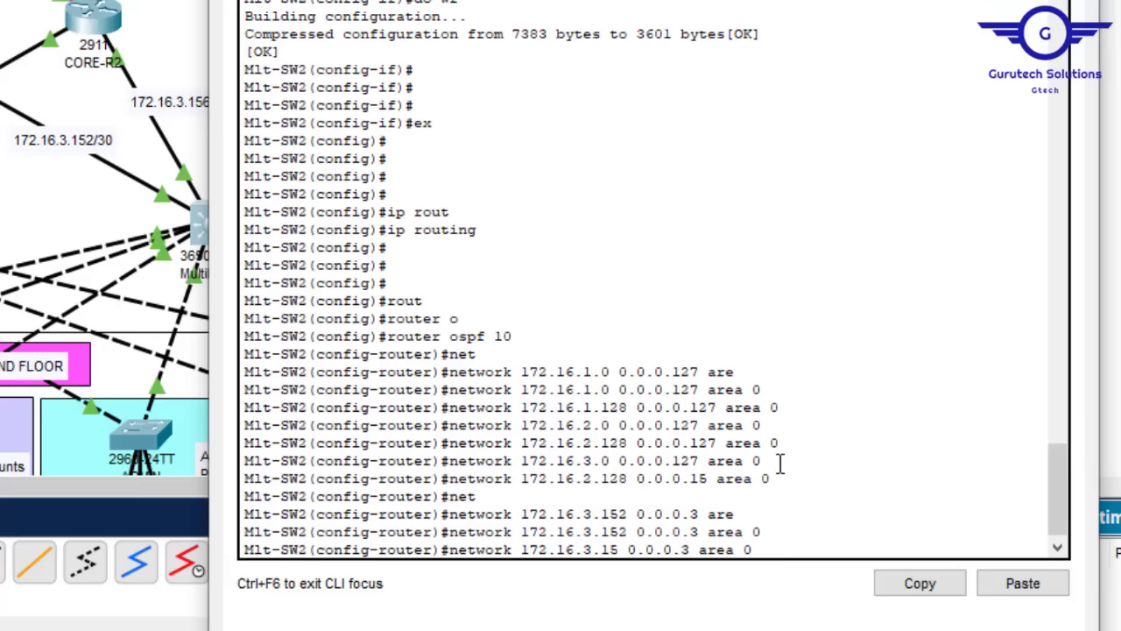
text(6)
key(Return)
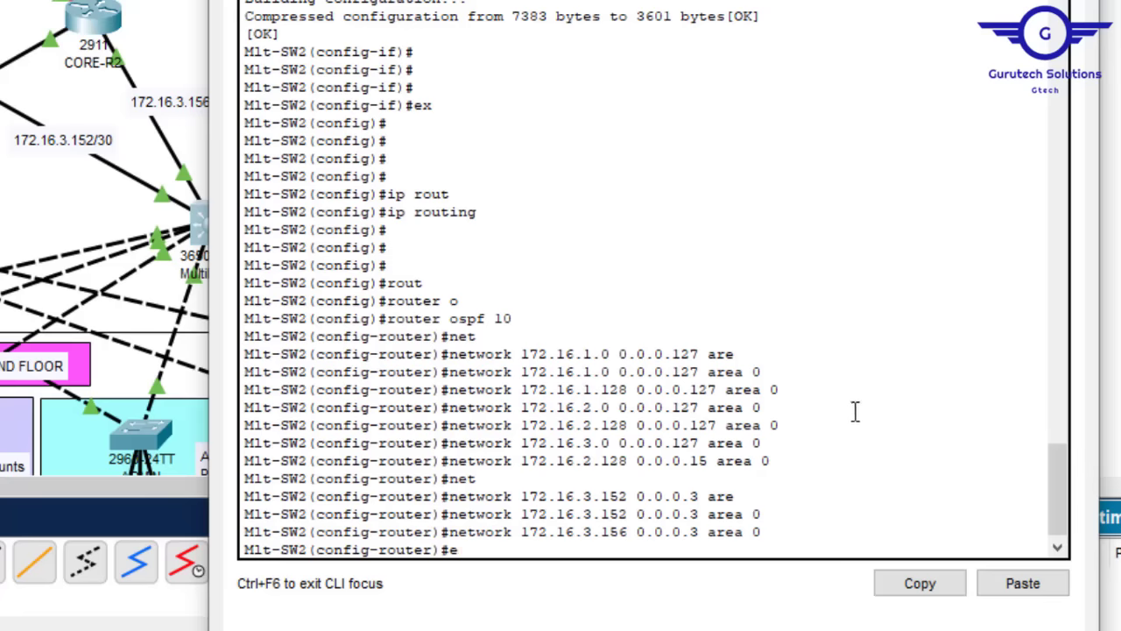
Exit router configuration mode and save the switch configuration with do wr.
text(exit)
key(Return)
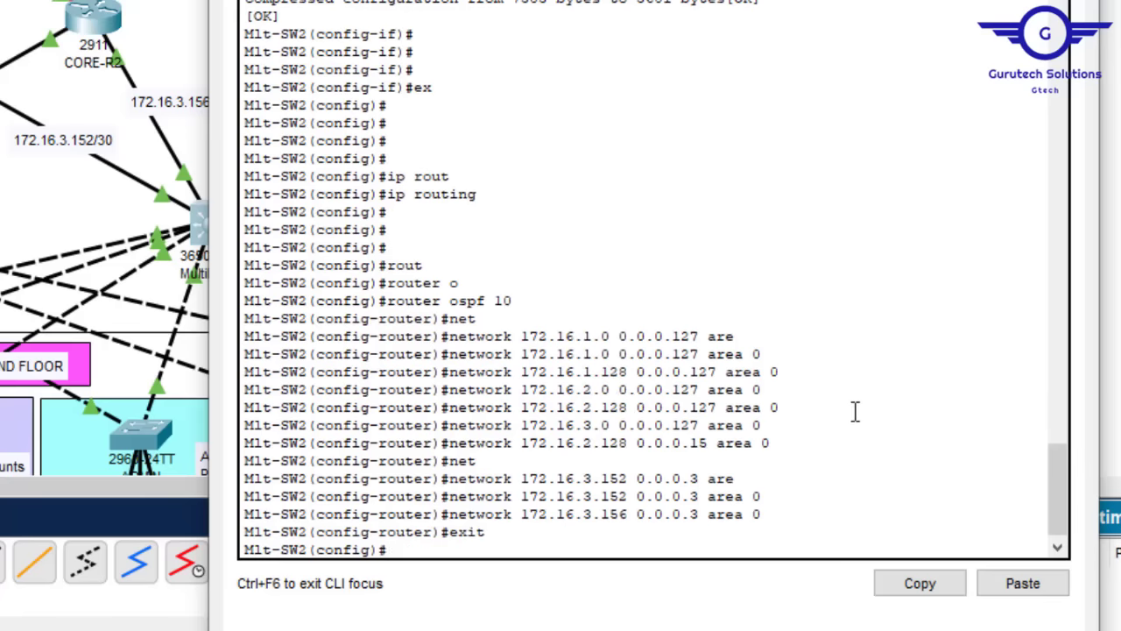
text(do wr)
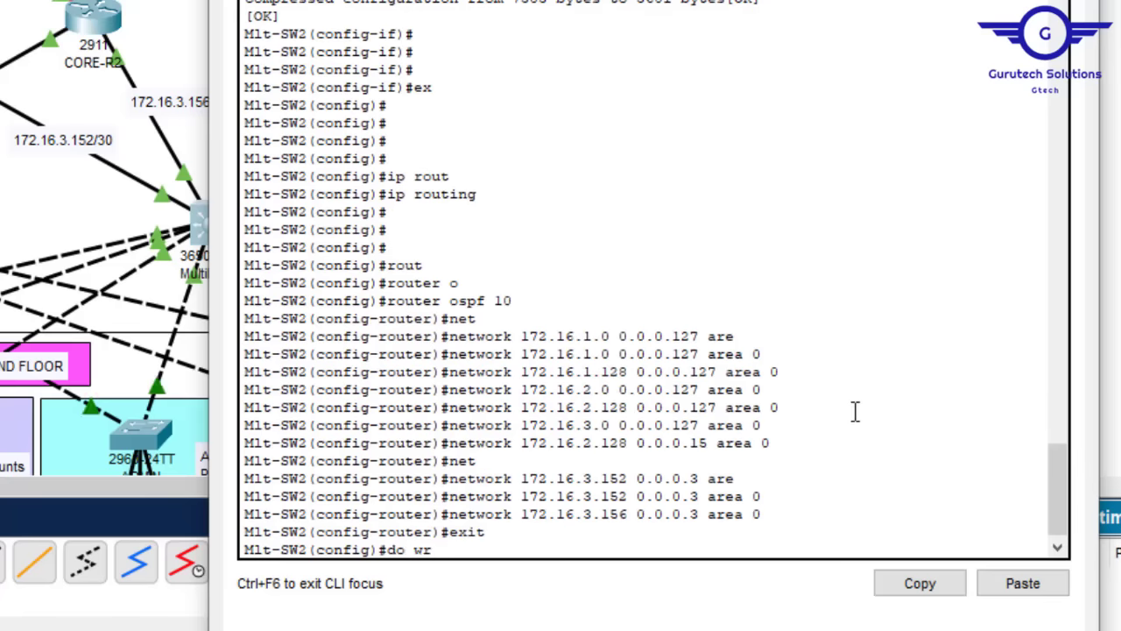
key(Return)
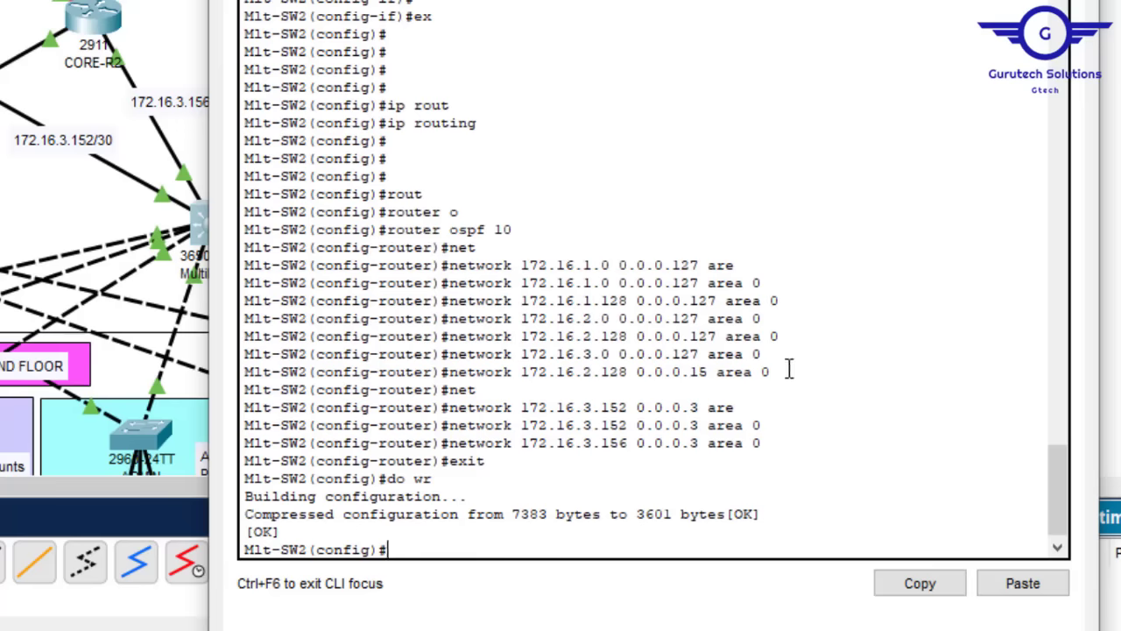
drag(786, 371, 523, 265)
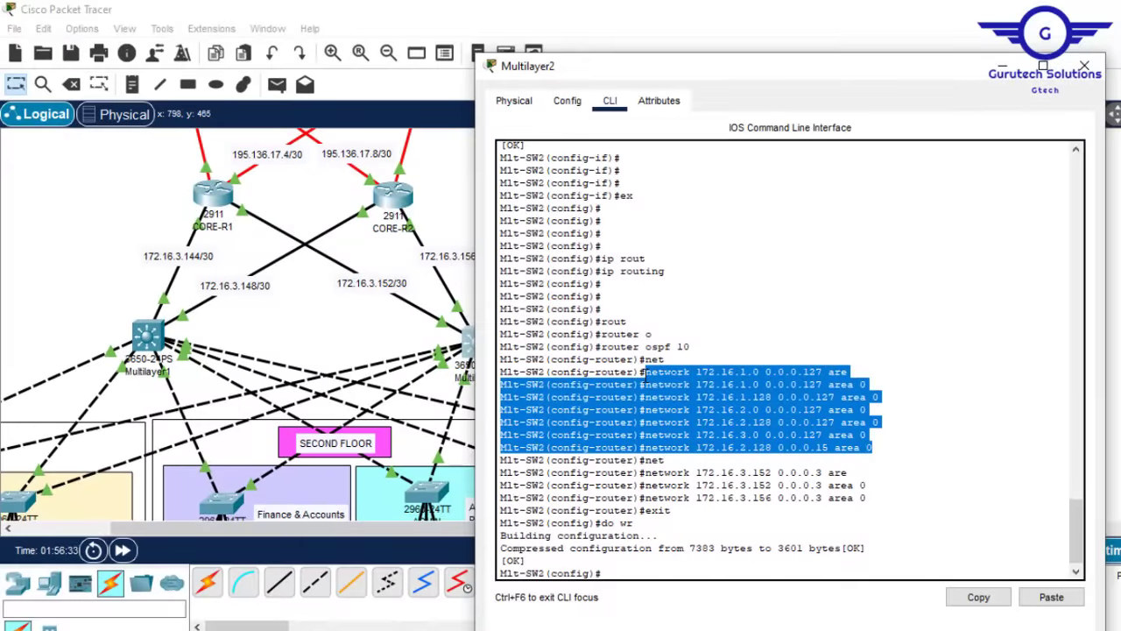
key(ctrl+z)
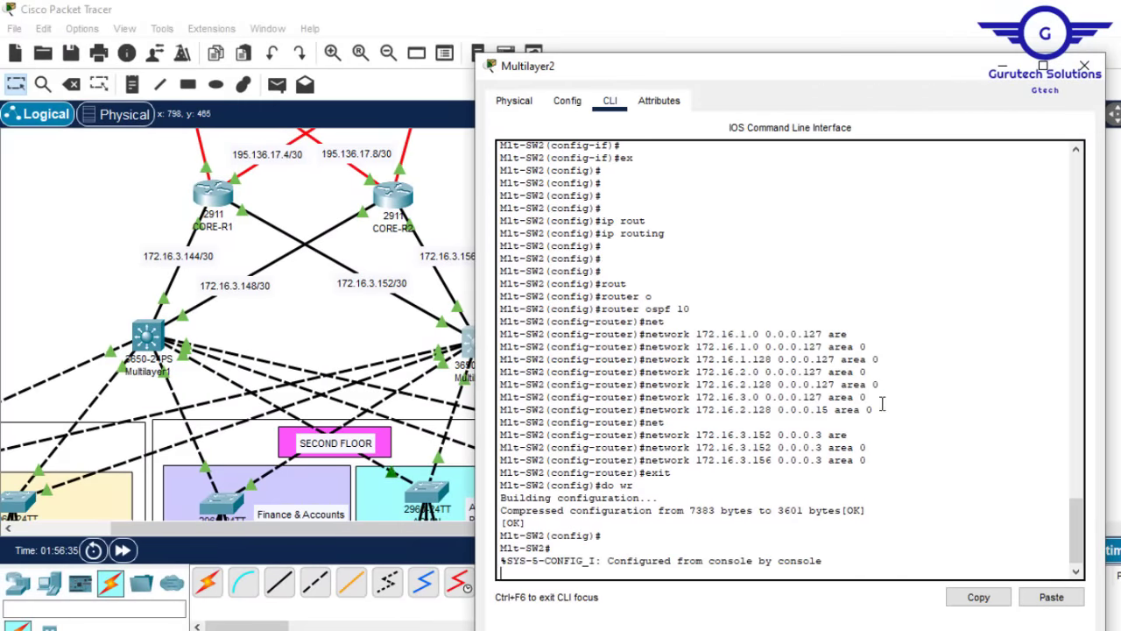
key(Return)
key(Return)
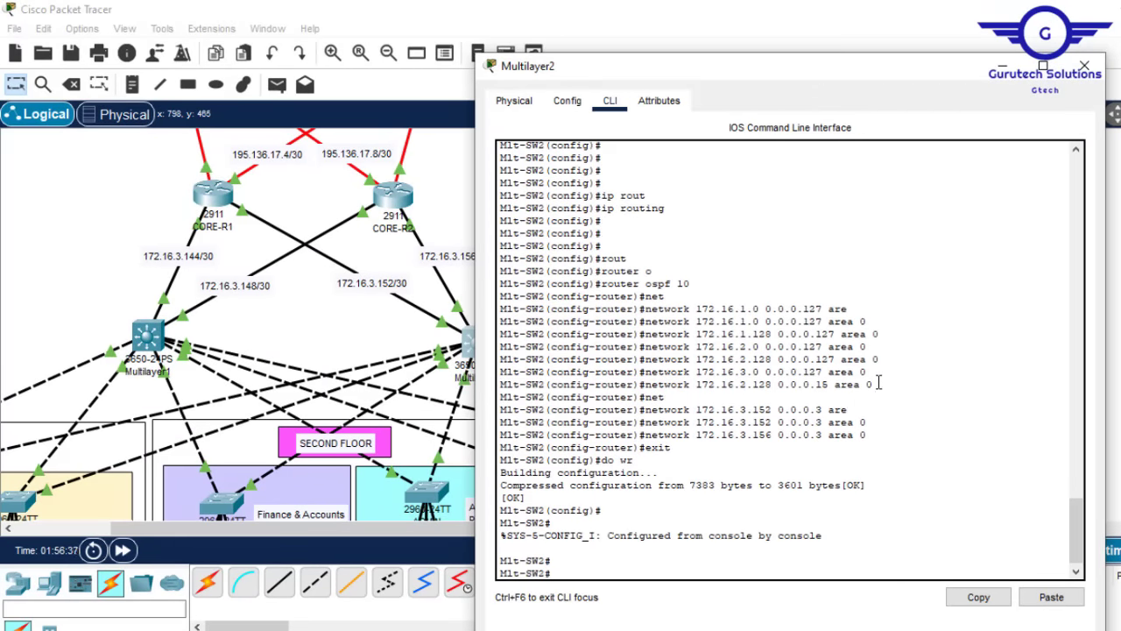
Copy the OSPF network commands from 172.16.1.0 through 172.16.2.128 0.0.0.15 and replace the contents of c2.txt in Notepad with them.
drag(881, 383, 645, 308)
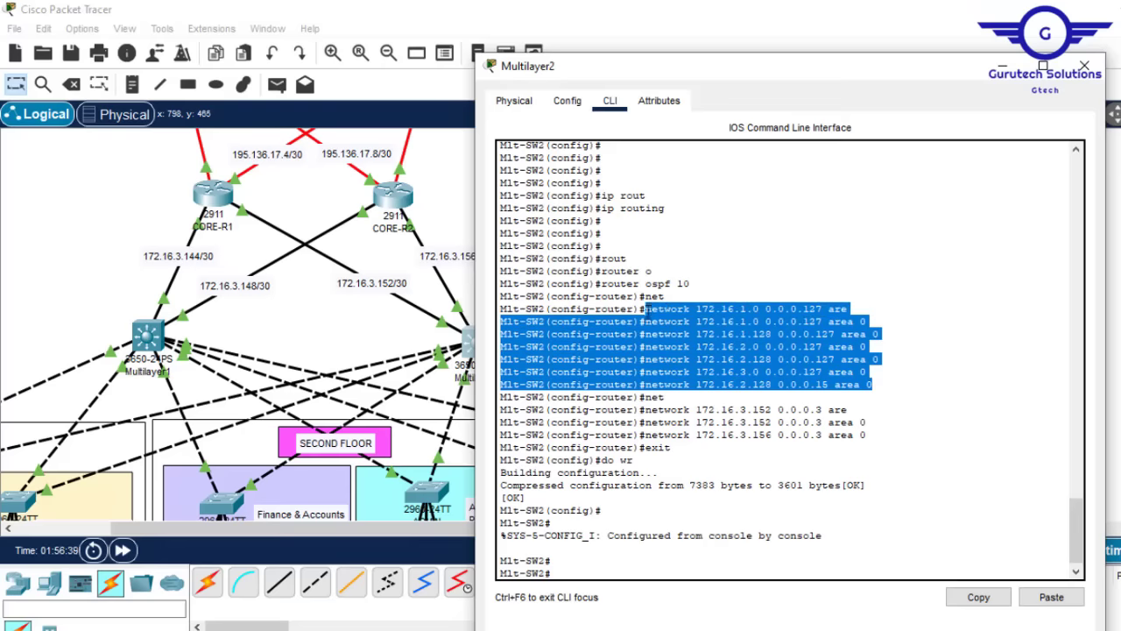
click(990, 597)
mouse_move(852, 624)
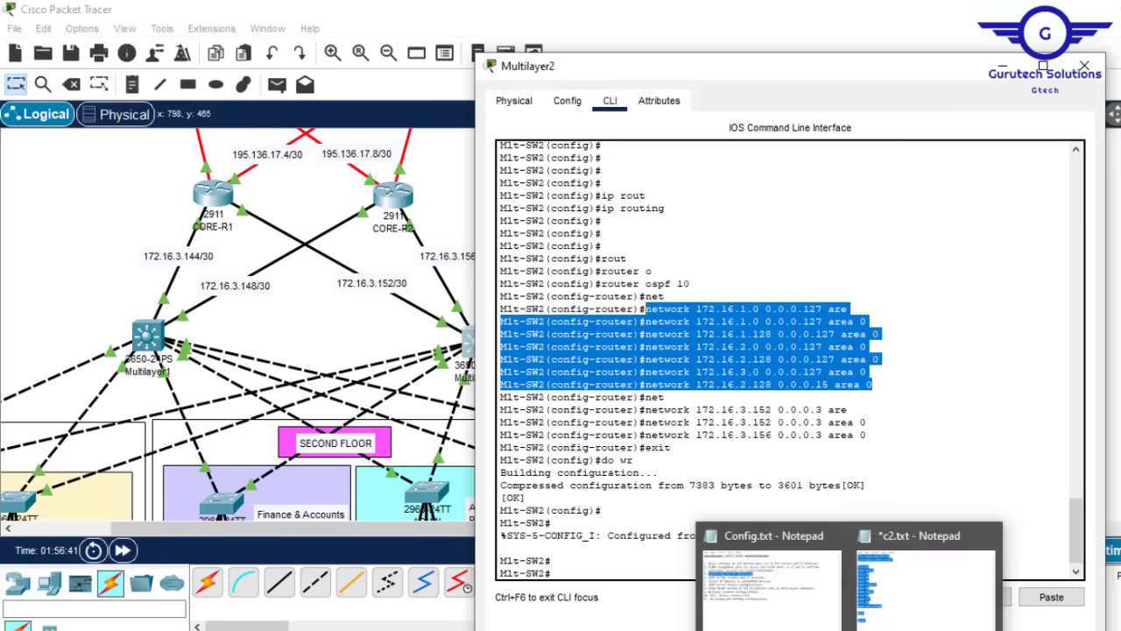
click(926, 564)
key(ctrl+v)
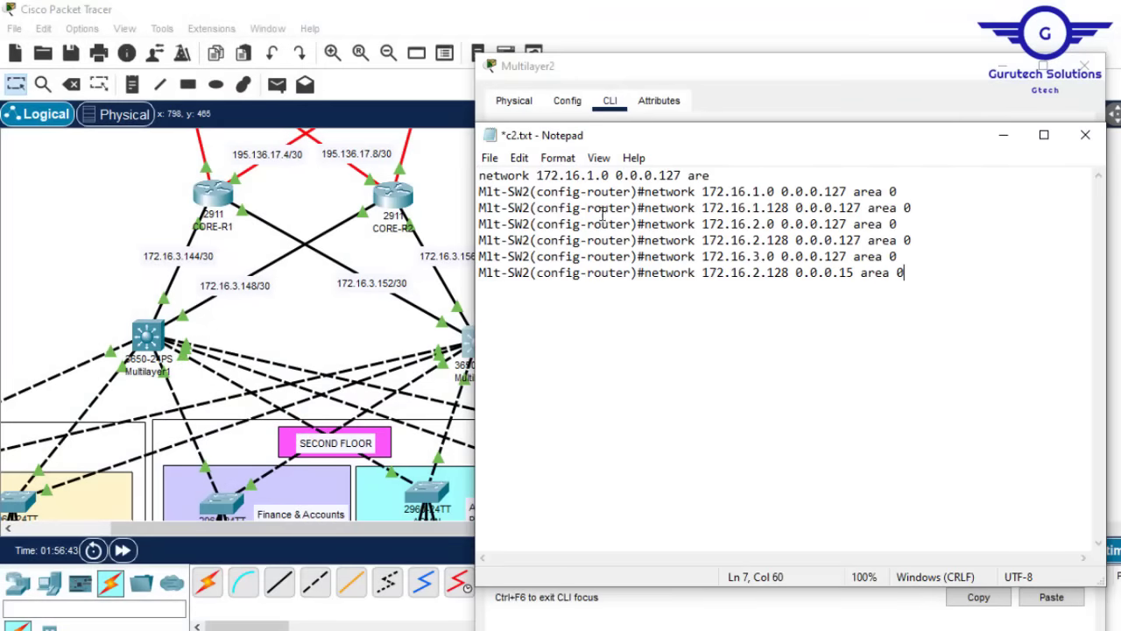
Remove the Mlt-SW2(config-router)# prompt text from the start of the six network command lines in c2.txt.
drag(645, 192, 479, 192)
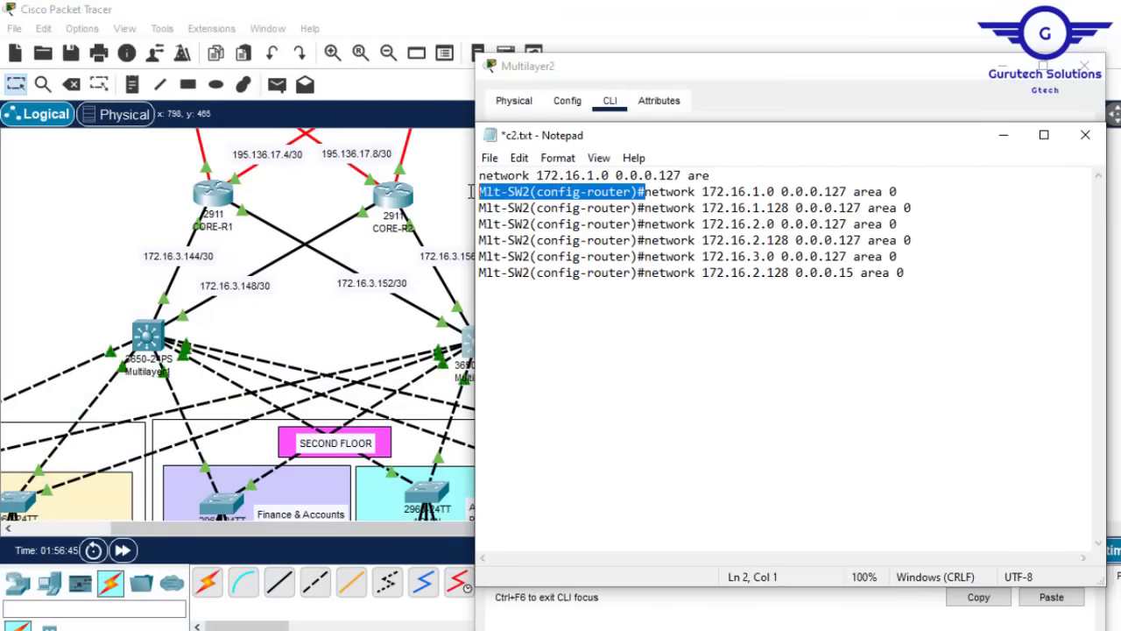
key(Delete)
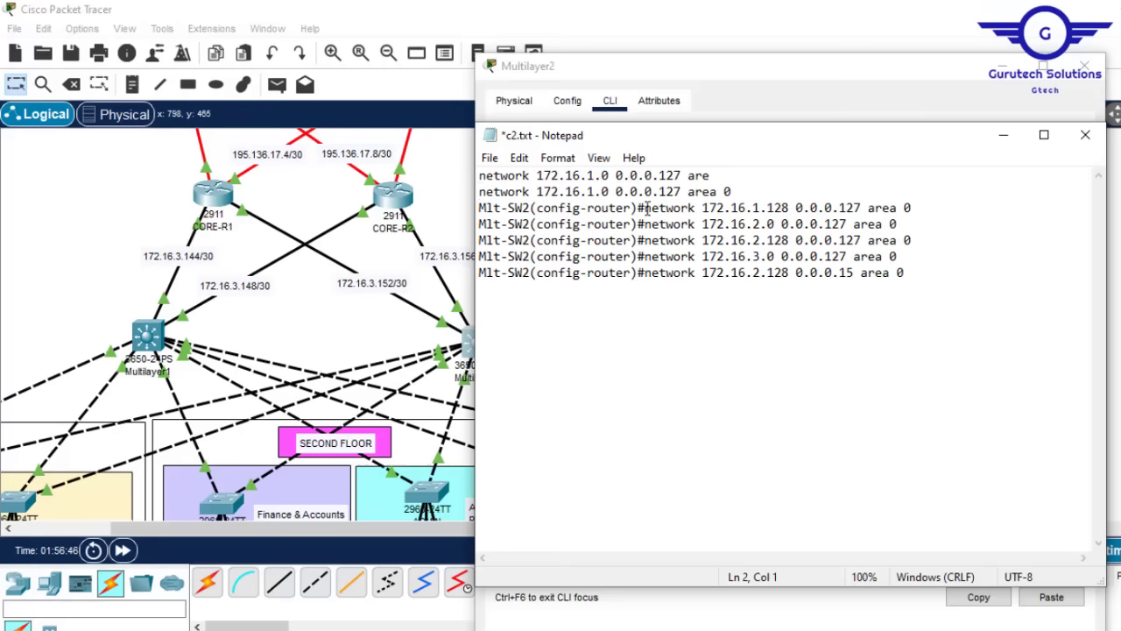
drag(646, 208, 470, 206)
key(Delete)
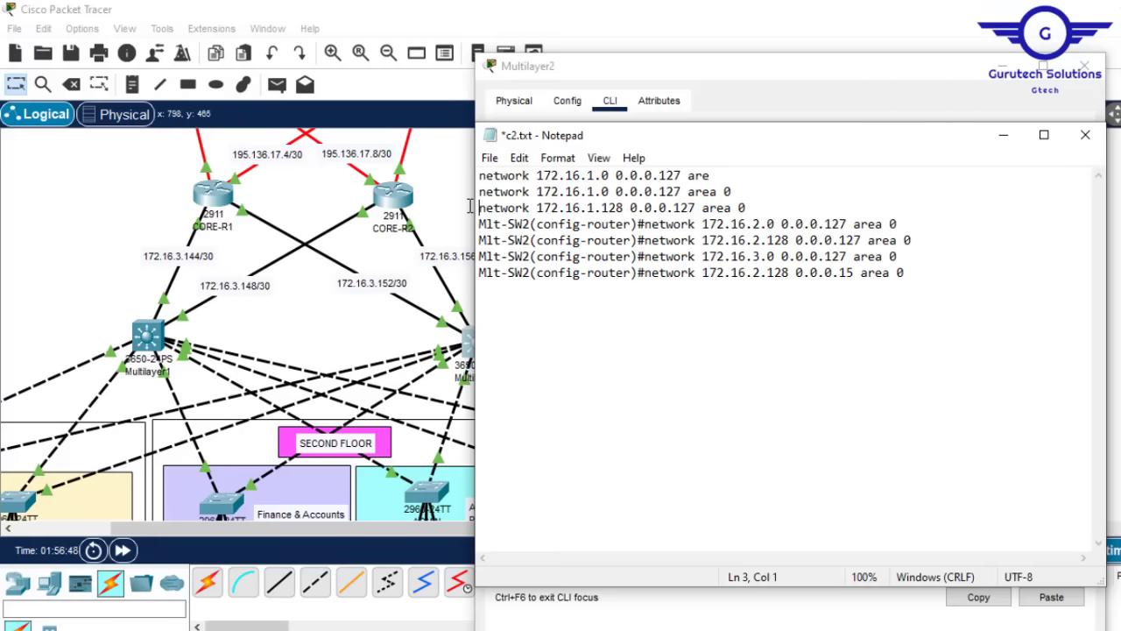
drag(644, 224, 448, 217)
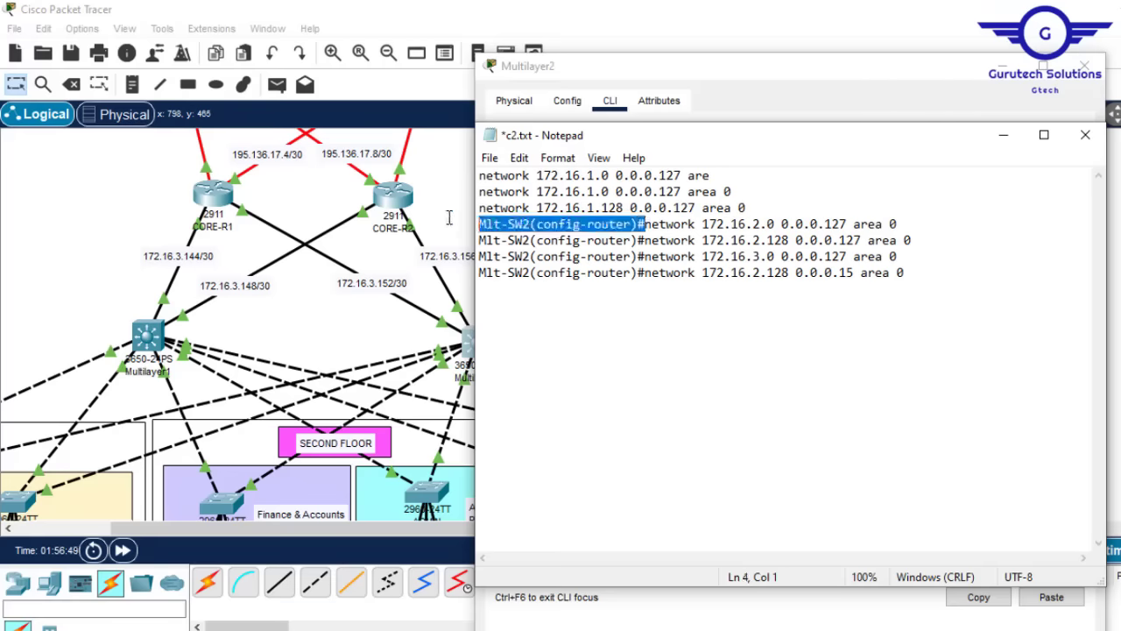
key(Delete)
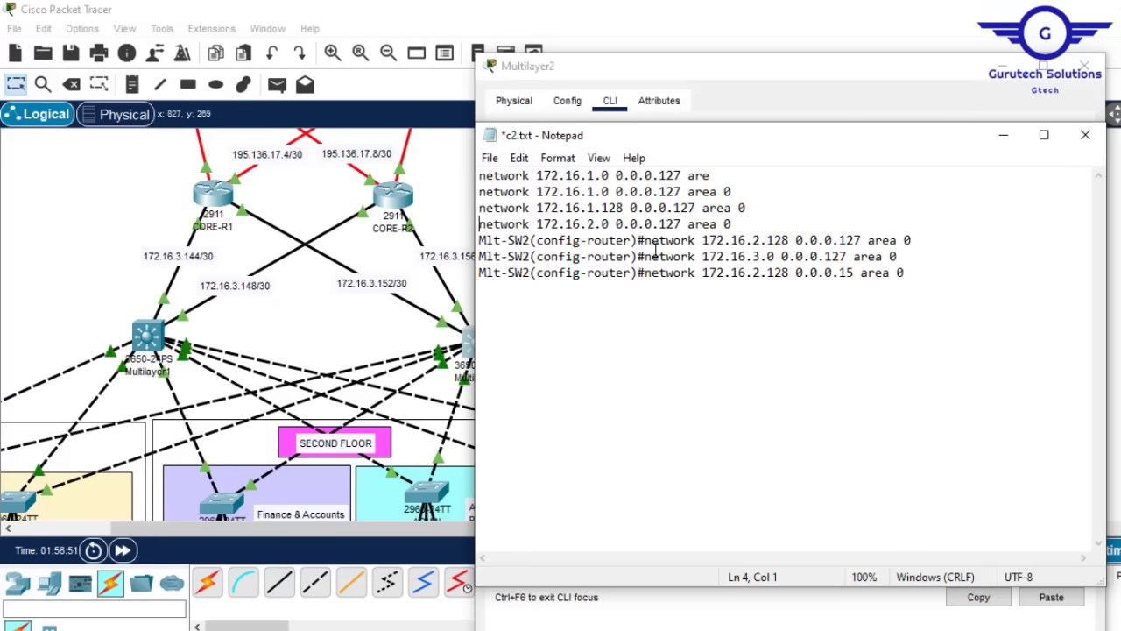
drag(643, 242, 377, 248)
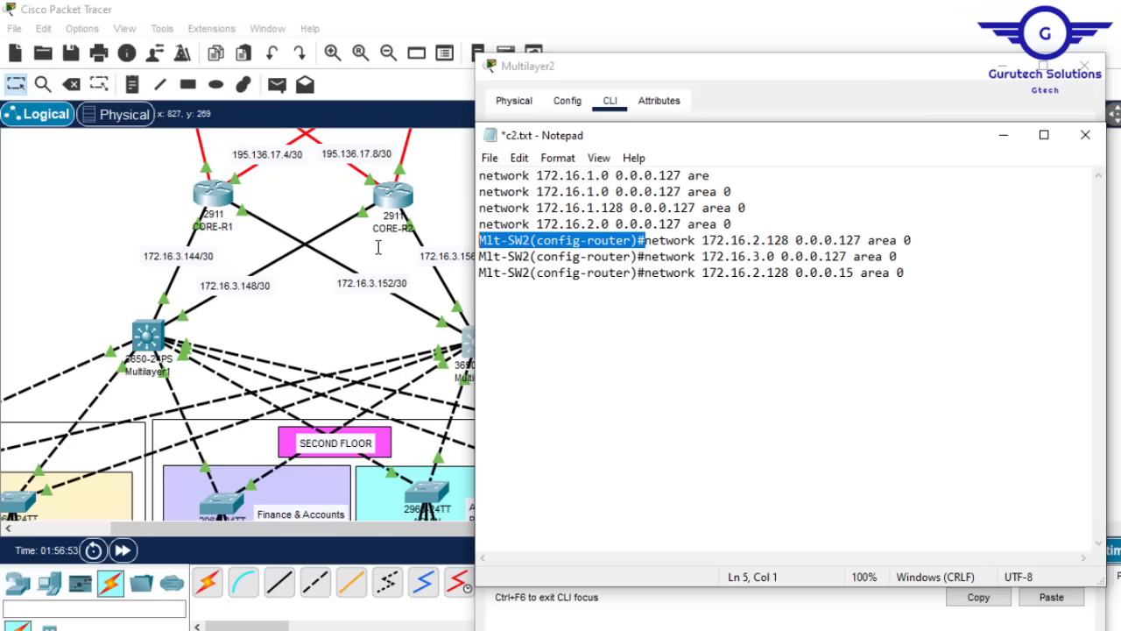
key(Delete)
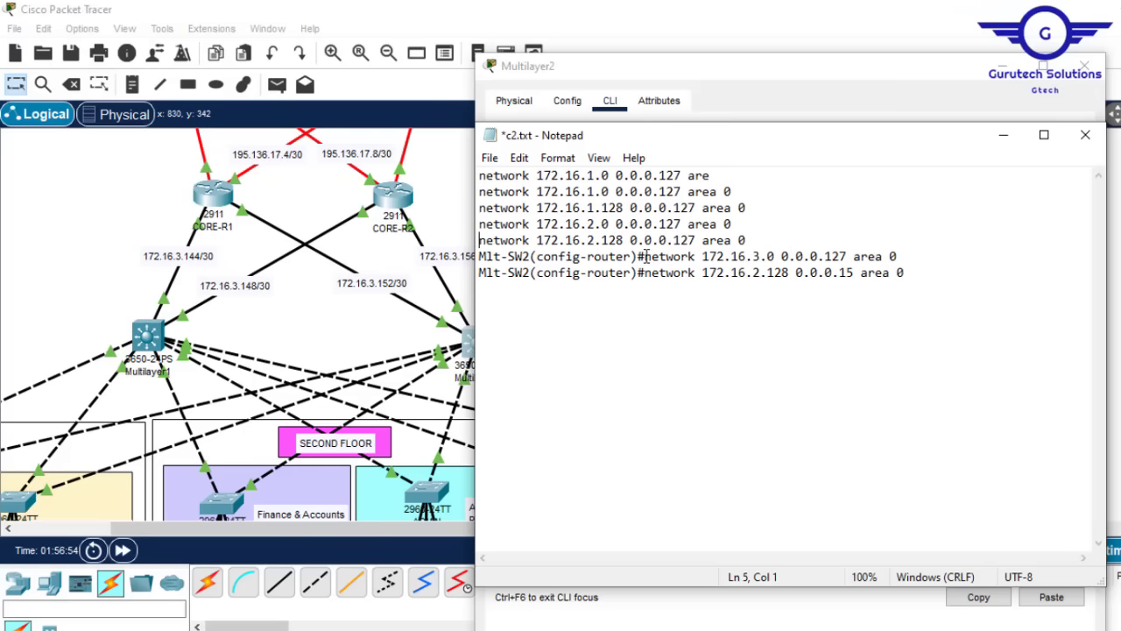
drag(644, 255, 442, 256)
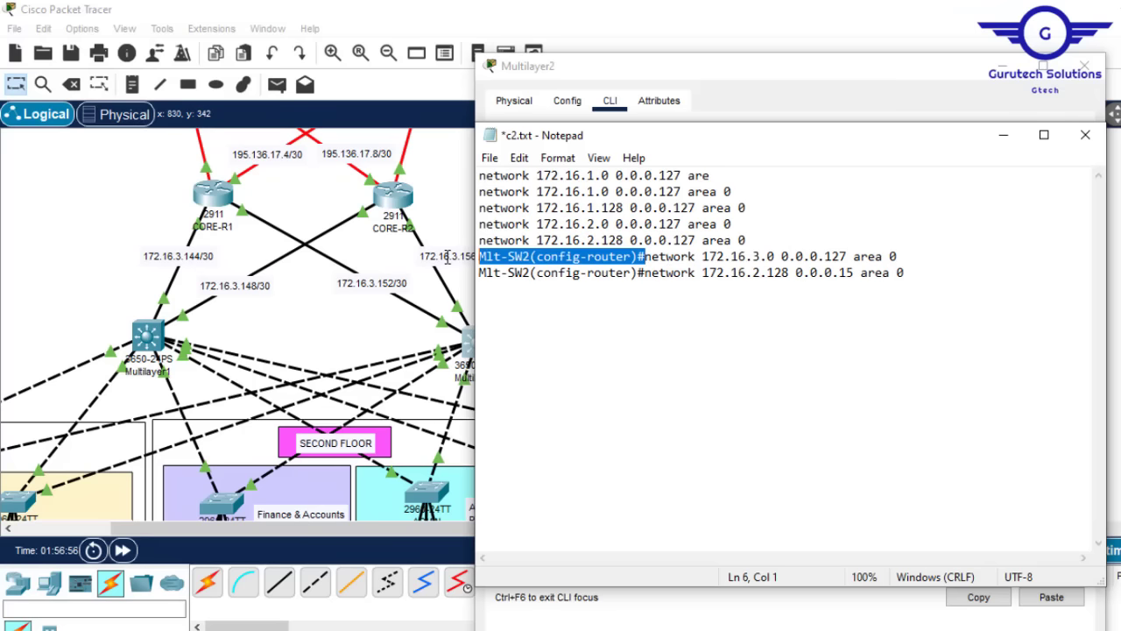
key(Delete)
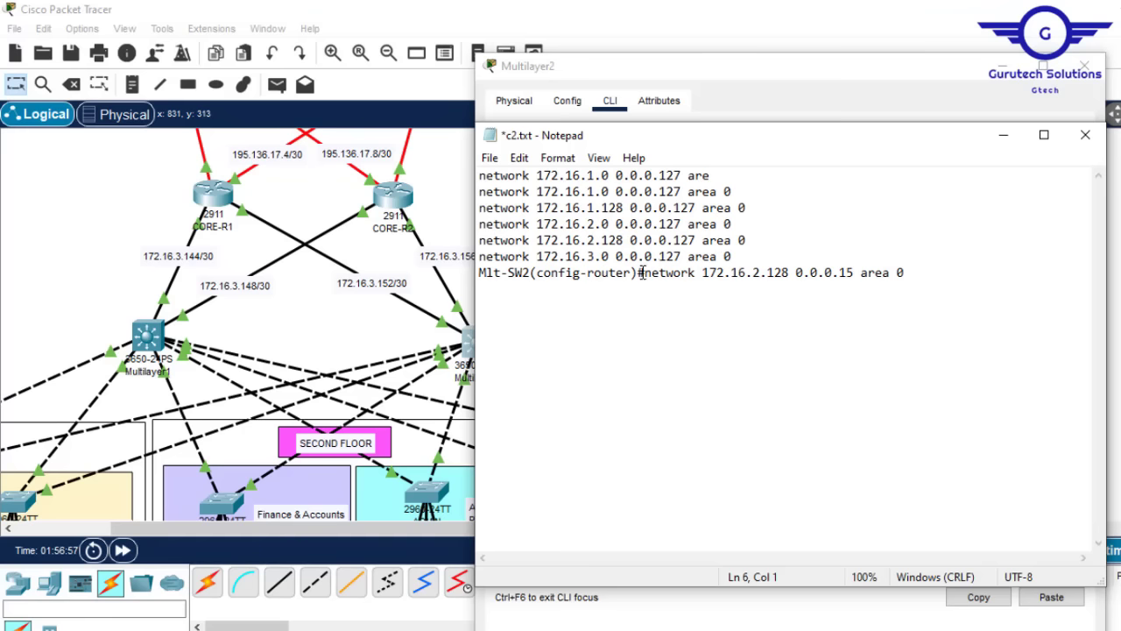
drag(645, 272, 473, 273)
key(Delete)
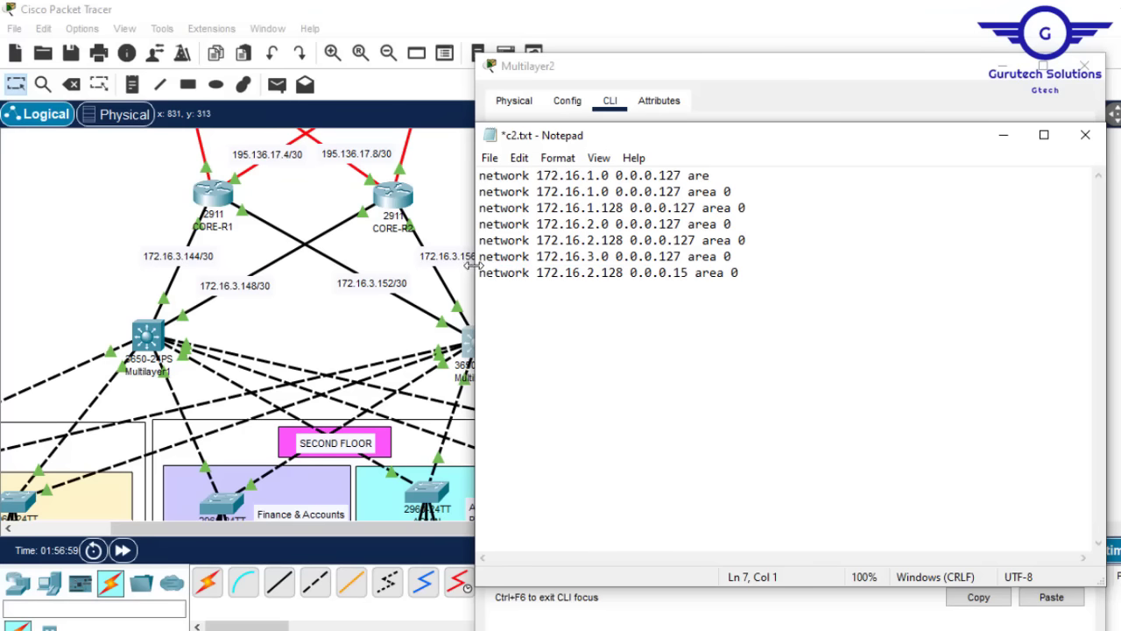
Insert an ip routing line at the start of c2.txt, leaving blank lines between it and the network commands.
click(479, 177)
key(Return)
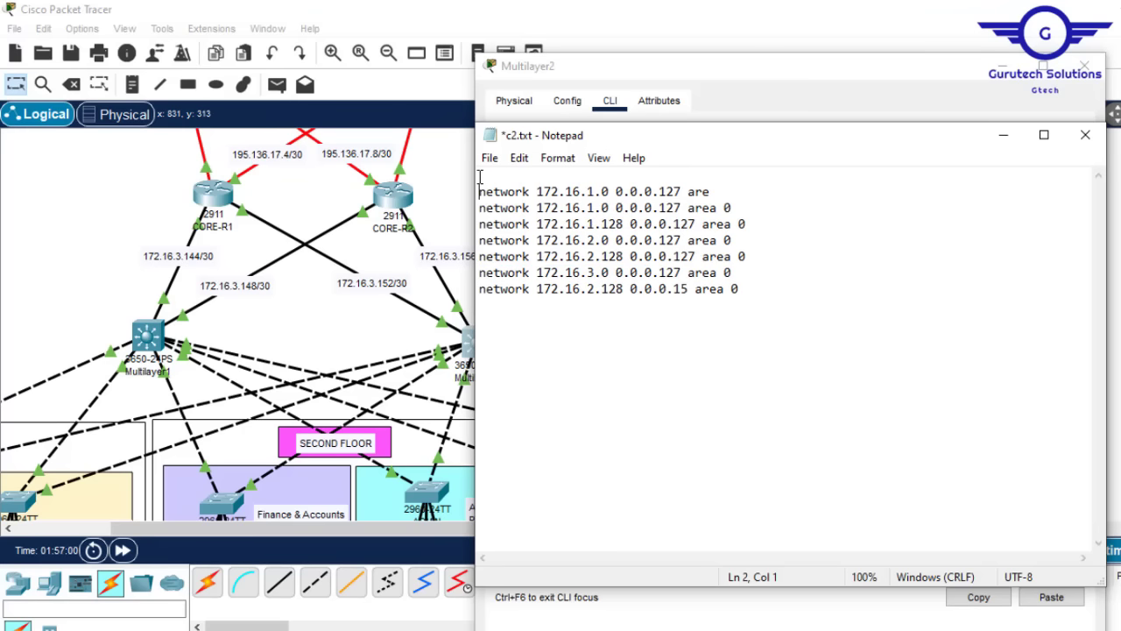
key(Up)
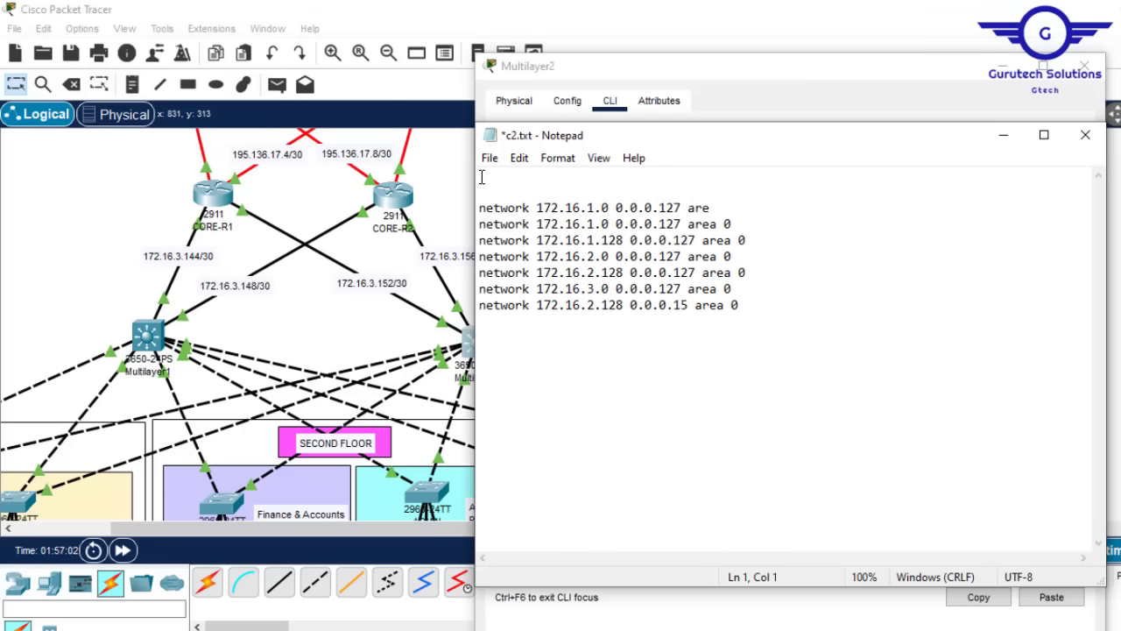
text(ip routing)
key(Return)
key(Return)
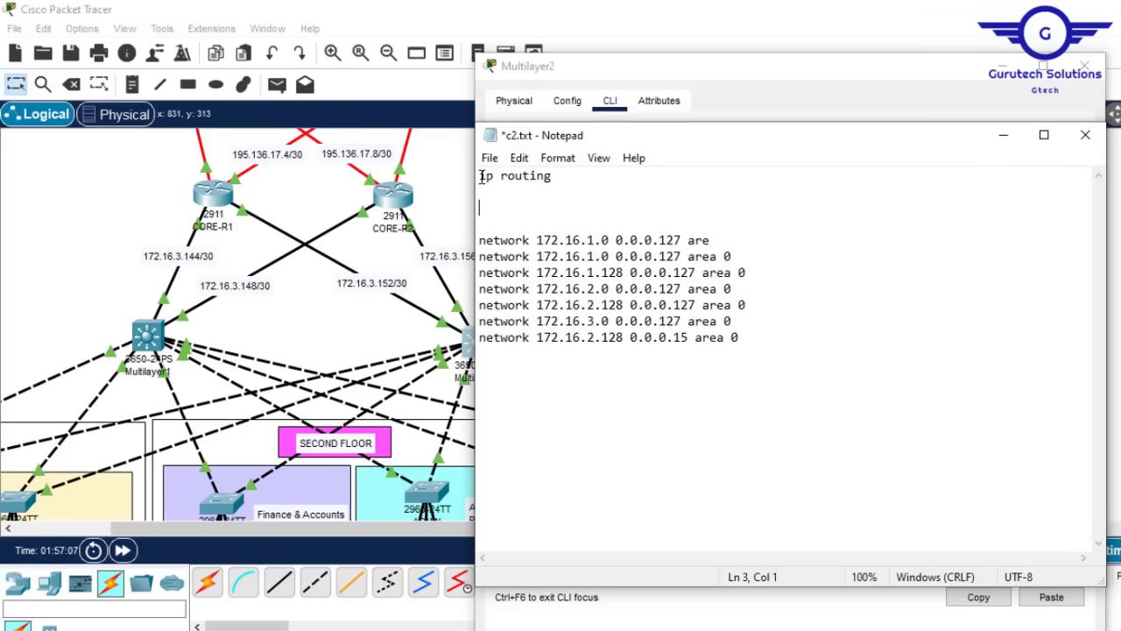
Add the lines router ospf 10 and router-id 1.1.1.1 directly above the network commands.
text(router ospf )
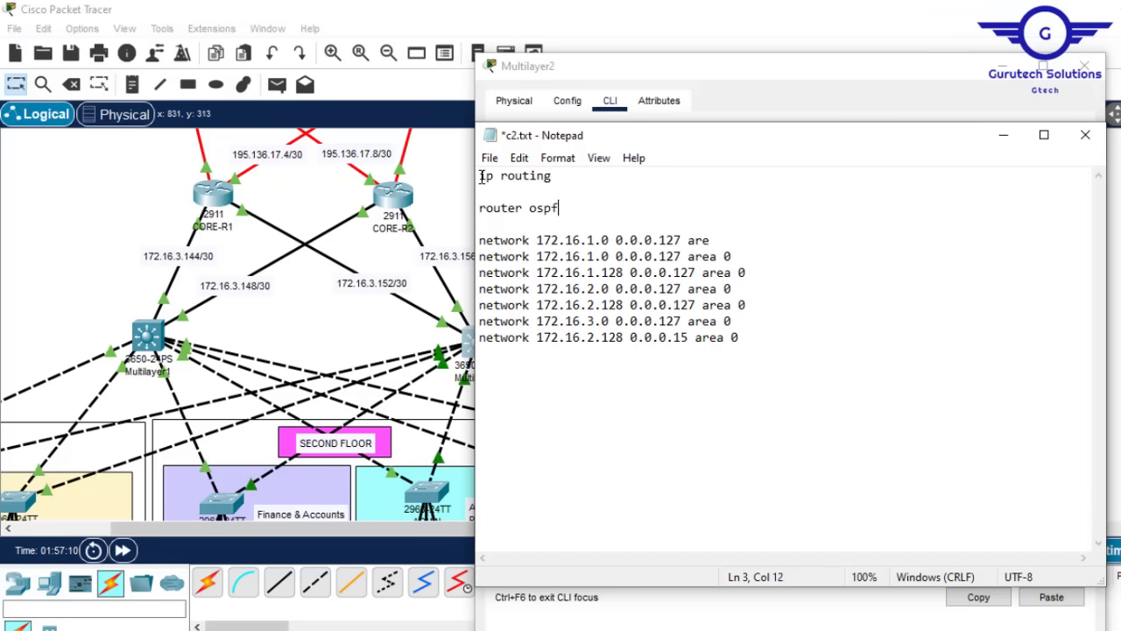
text(10)
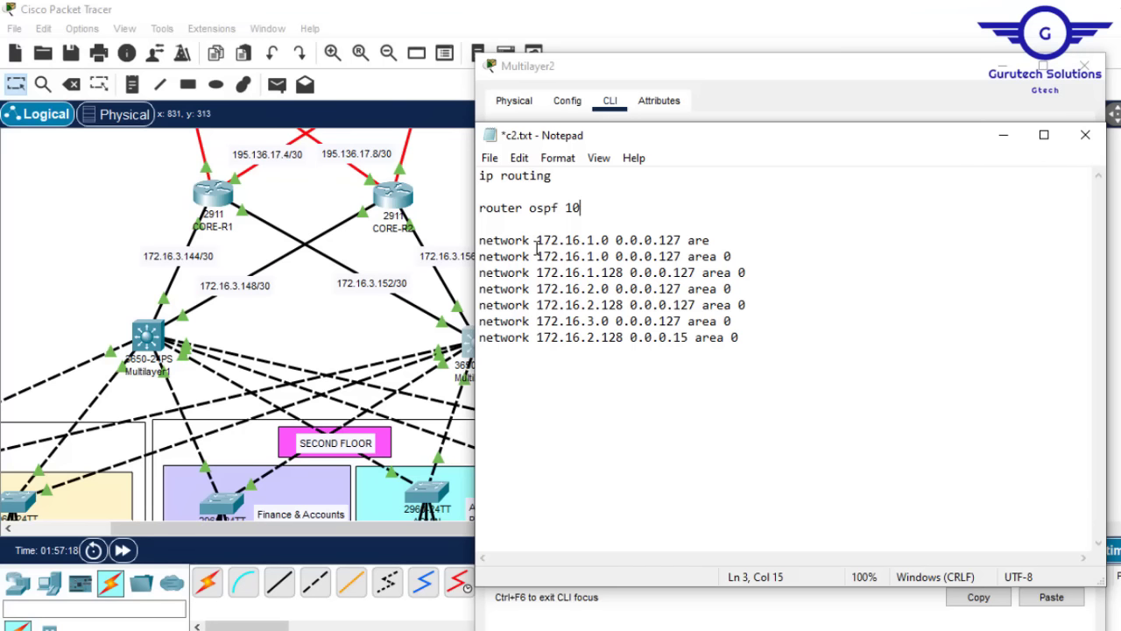
click(488, 221)
text(router)
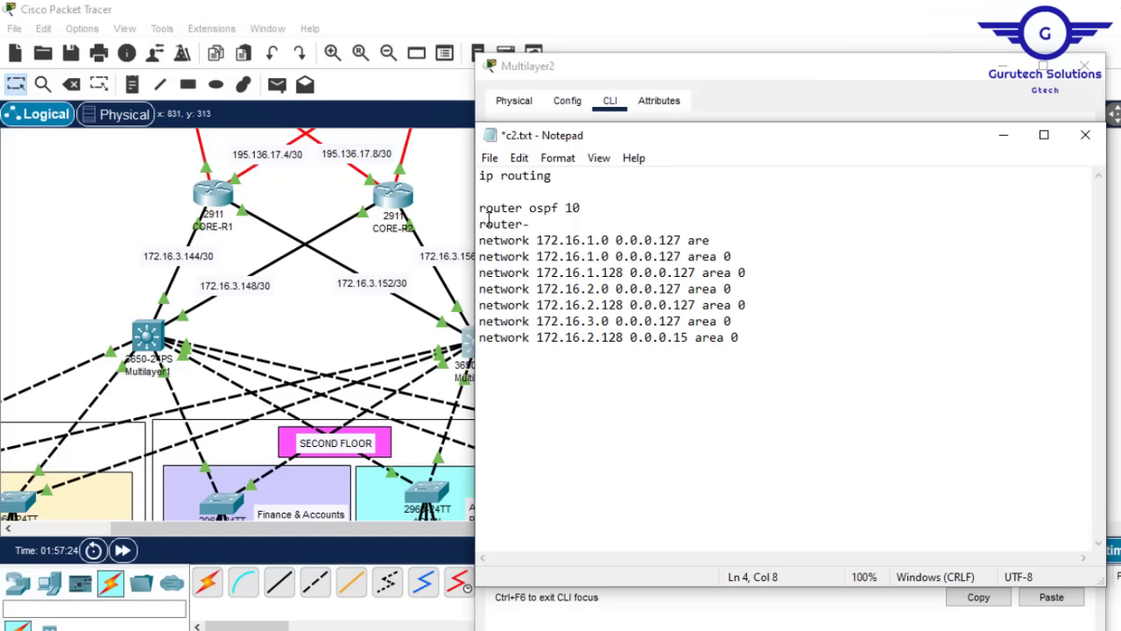
text(-id 1.1.1.1)
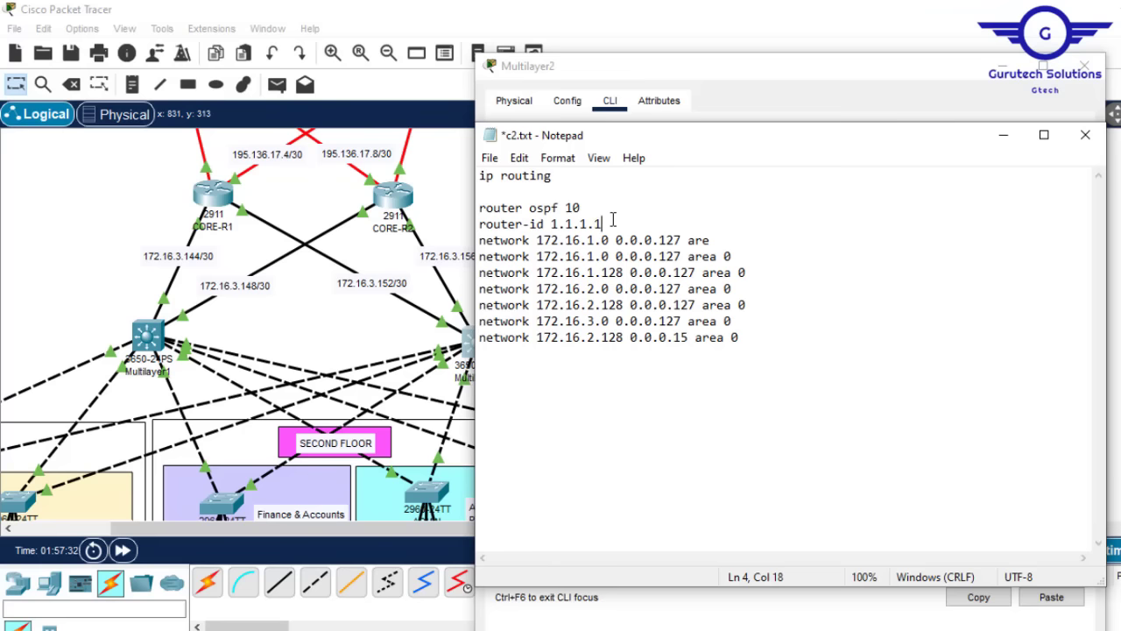
Copy the router ospf 10 and router-id 1.1.1.1 lines and run them on Multilayer2's CLI from global configuration mode (conf t).
drag(613, 219, 479, 212)
key(ctrl+c)
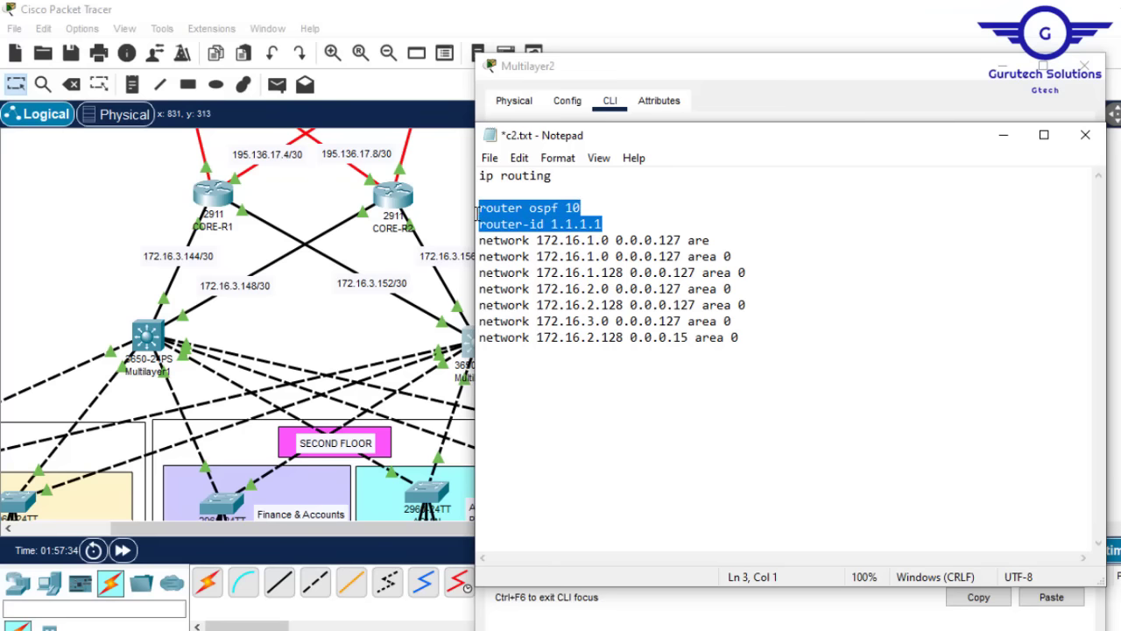
click(469, 353)
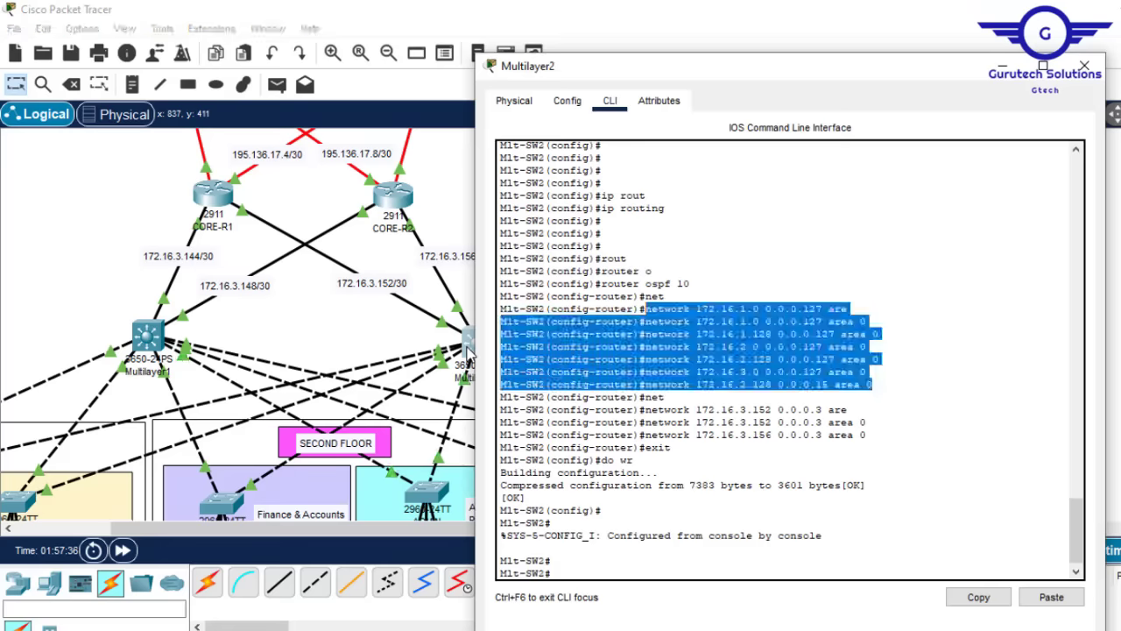
click(692, 530)
key(Return)
key(Return)
key(Return)
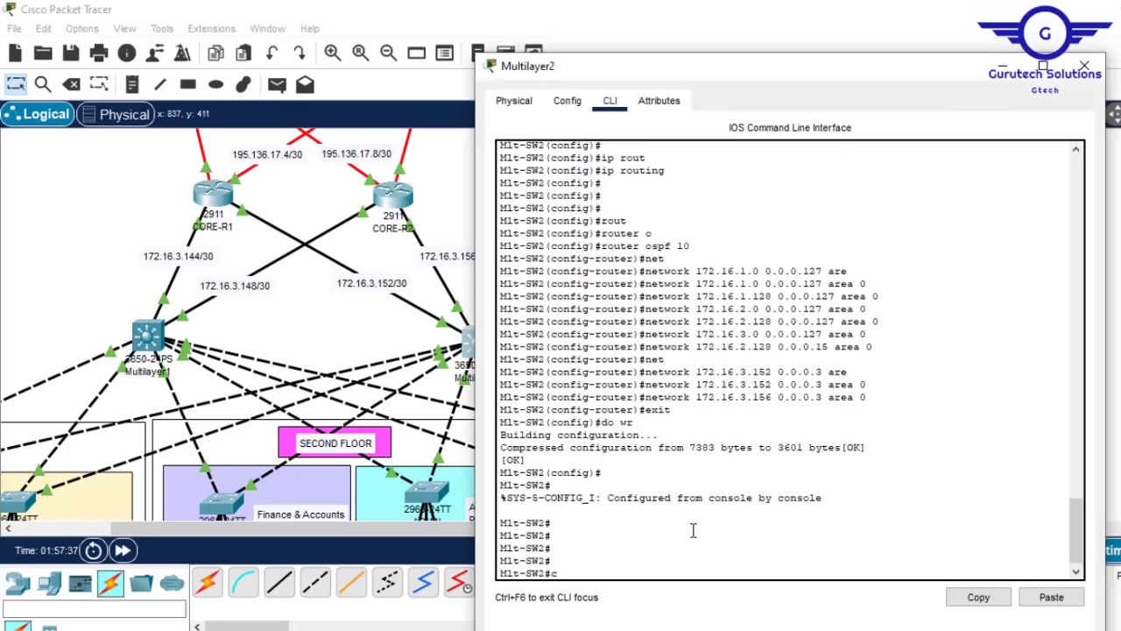
text(conf t)
key(Return)
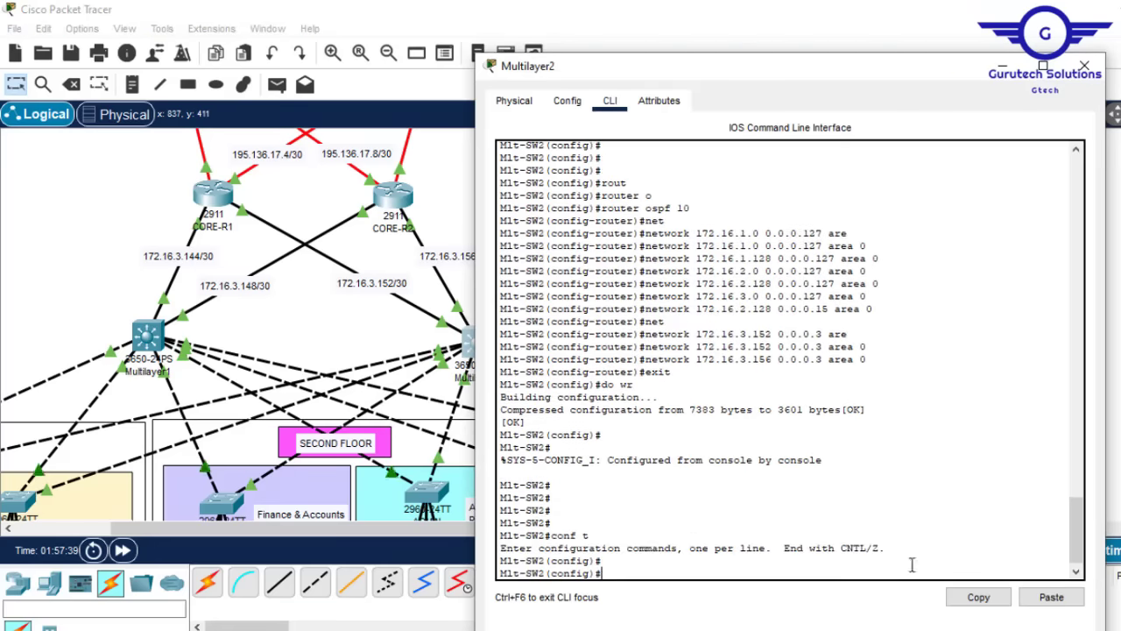
click(1061, 601)
key(Return)
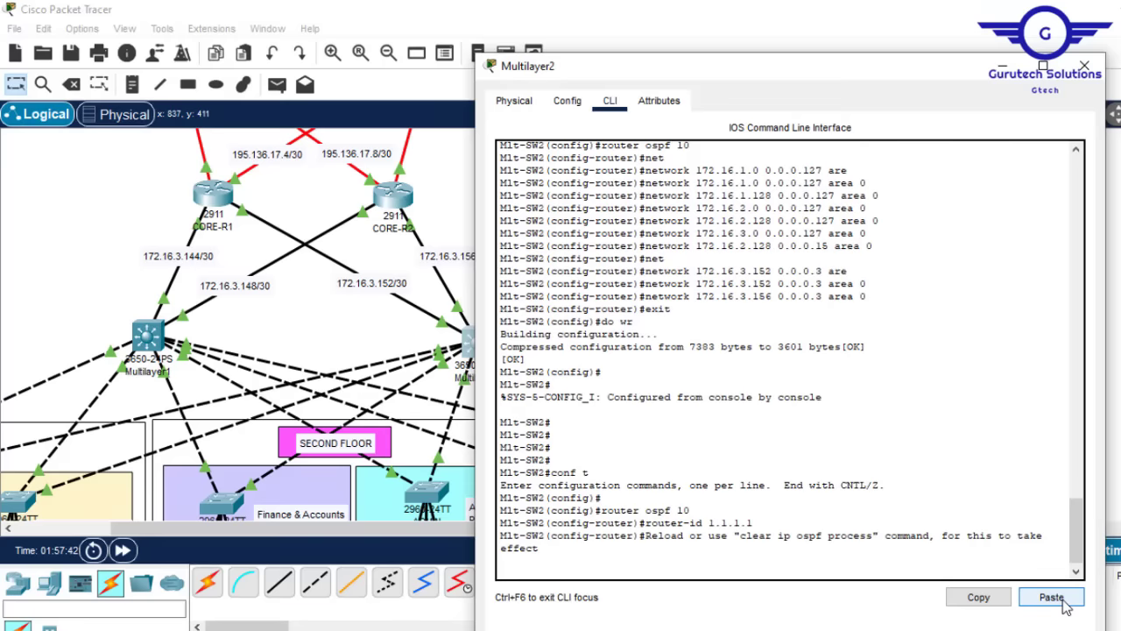
Save the Multilayer2 configuration with do wr, exit router configuration mode and close the device window.
key(Return)
key(Return)
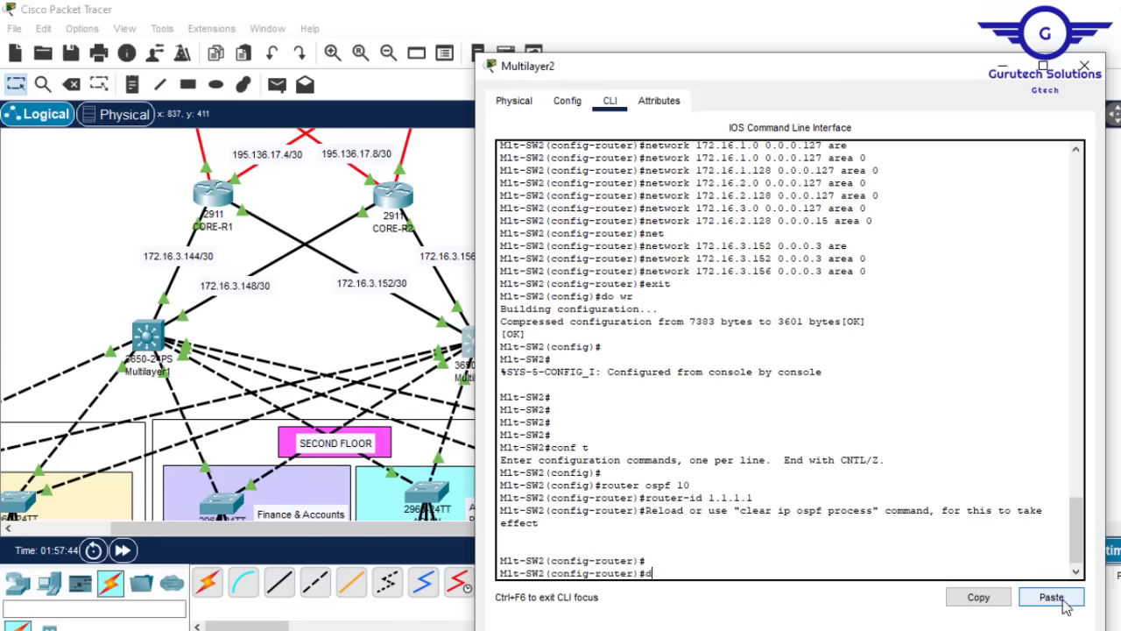
key(Return)
text(er)#e)
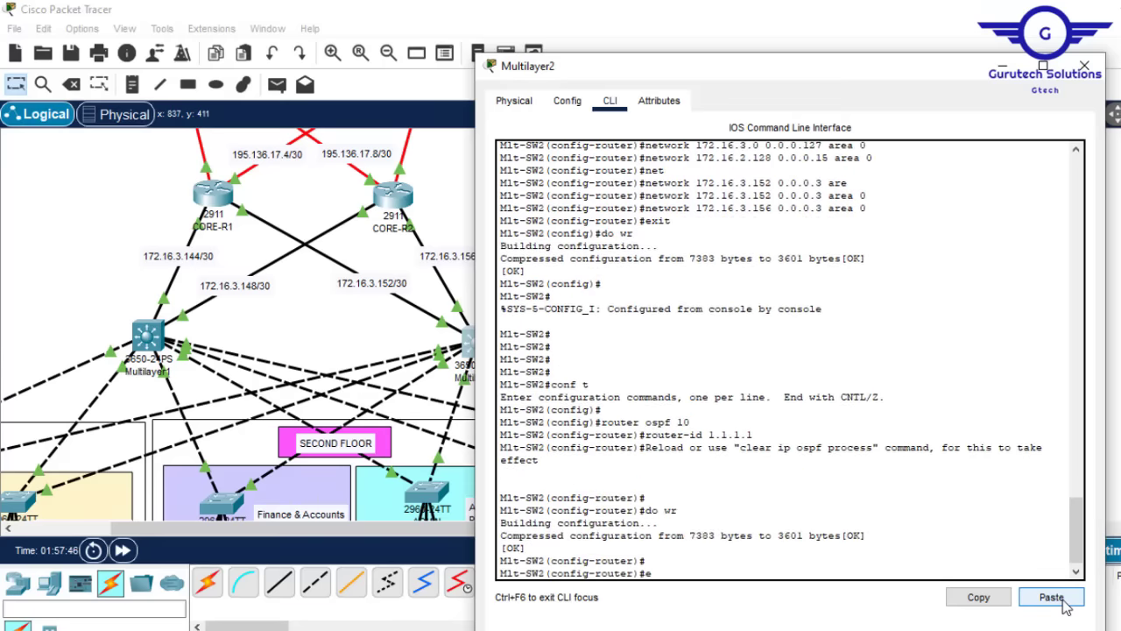
text(x)
key(Return)
key(Return)
key(Return)
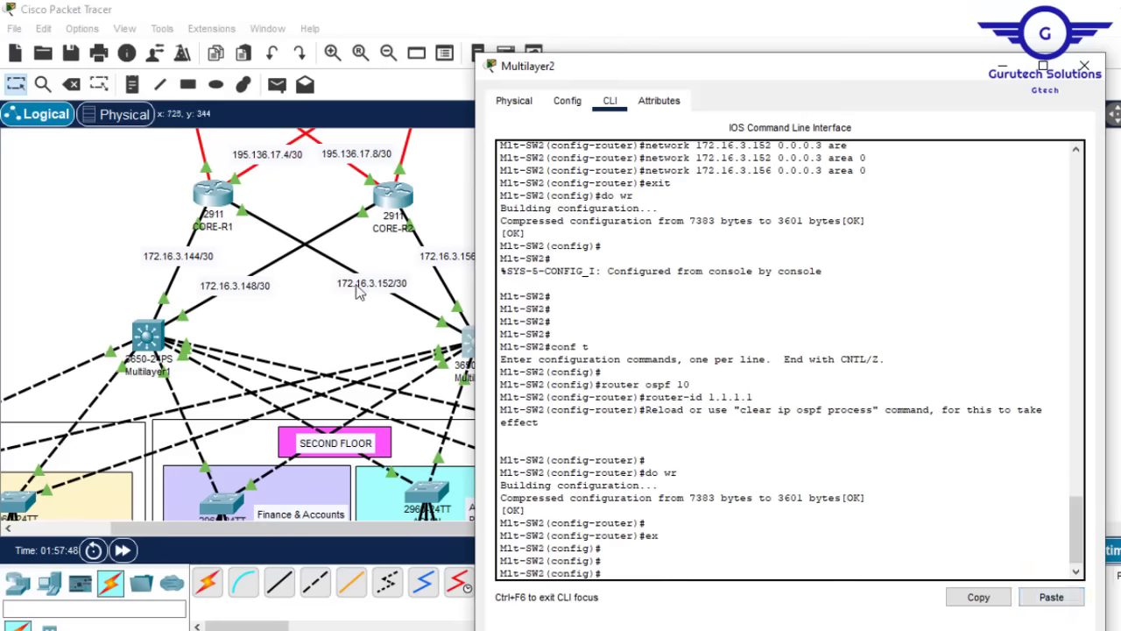
click(1085, 66)
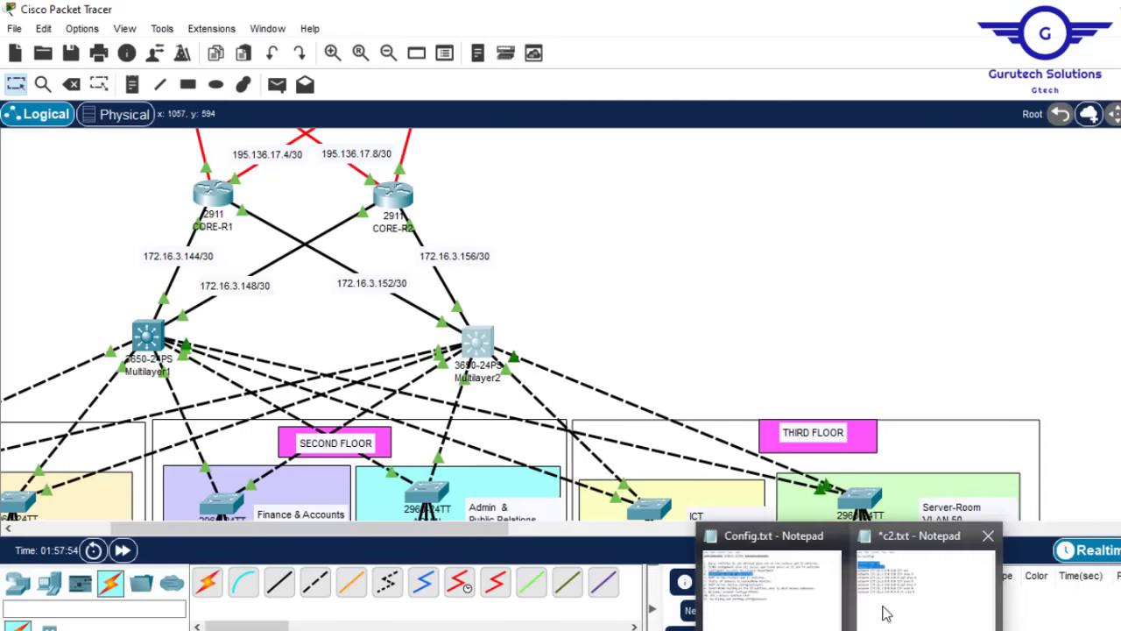
Copy the network 172.16.3.156 0.0.0.3 area 0 command from Multilayer2's CLI and paste it twice below the network commands in c2.txt.
click(886, 611)
click(676, 272)
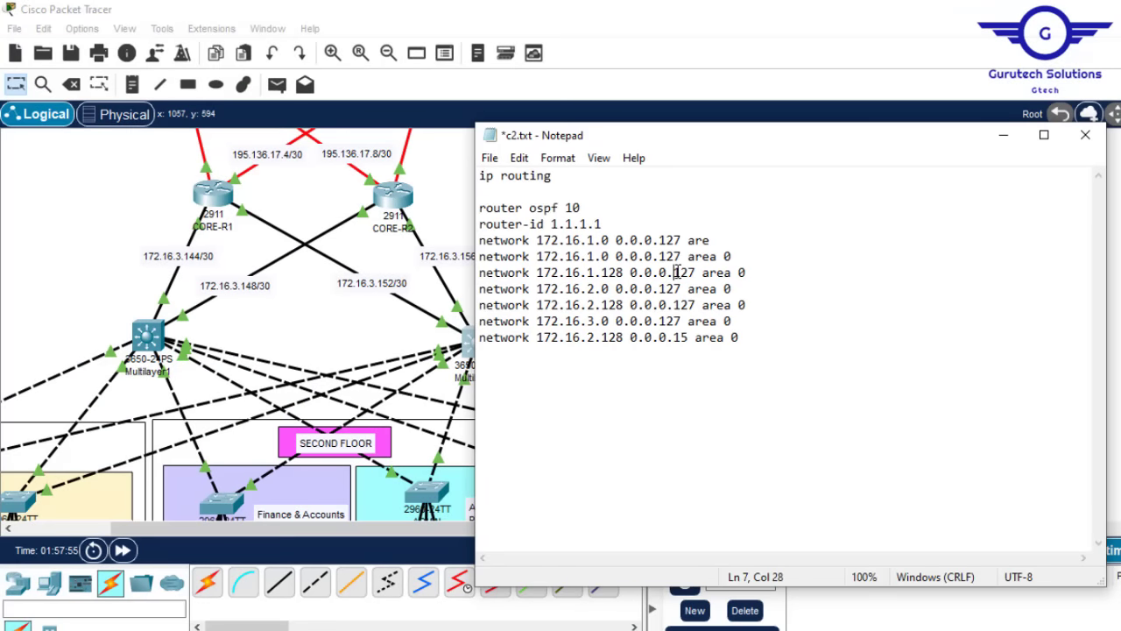
drag(746, 339, 478, 241)
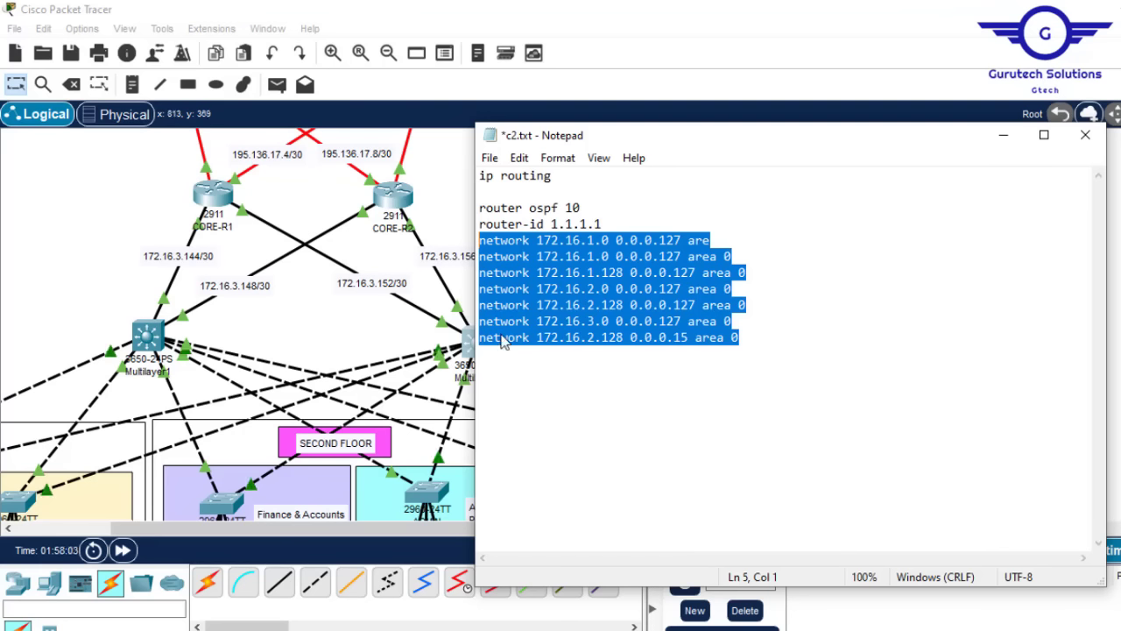
click(741, 338)
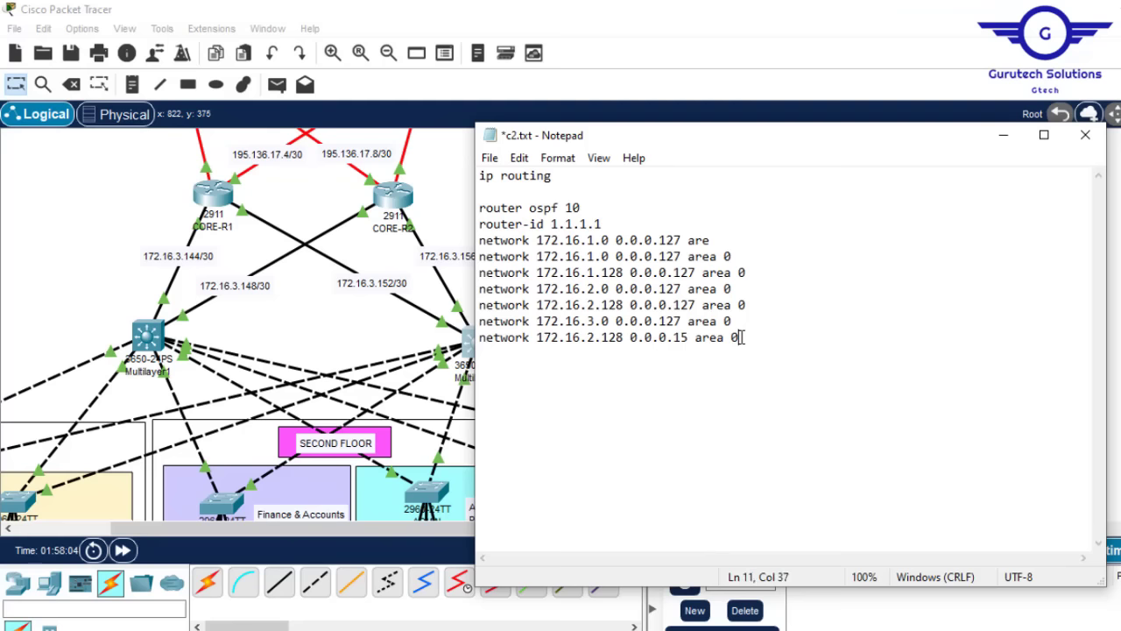
click(470, 348)
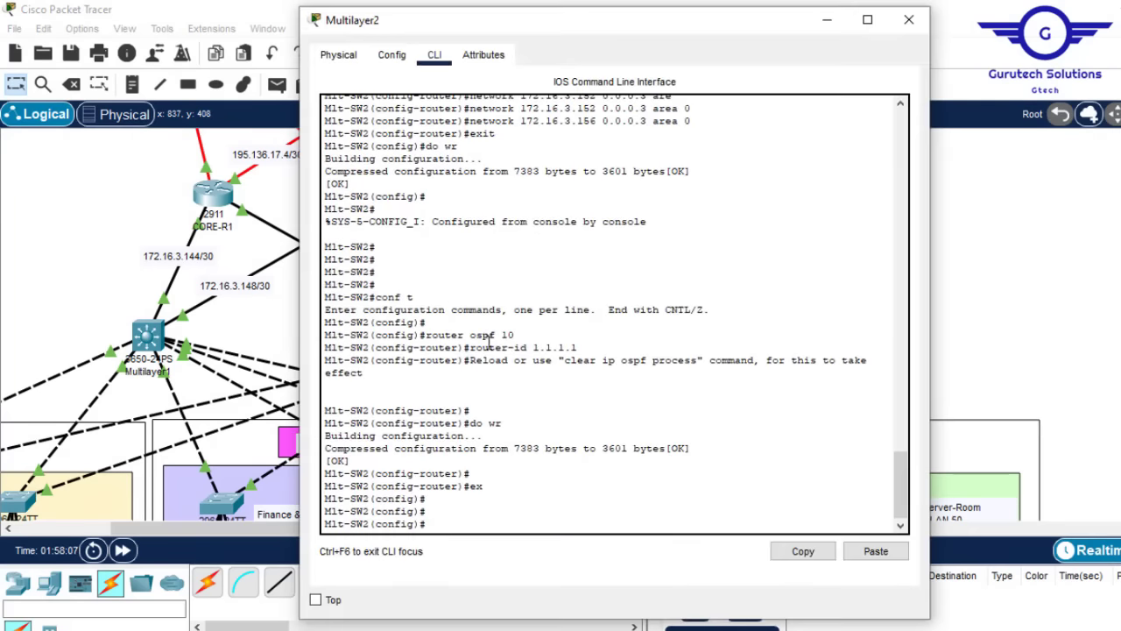
drag(692, 121, 468, 122)
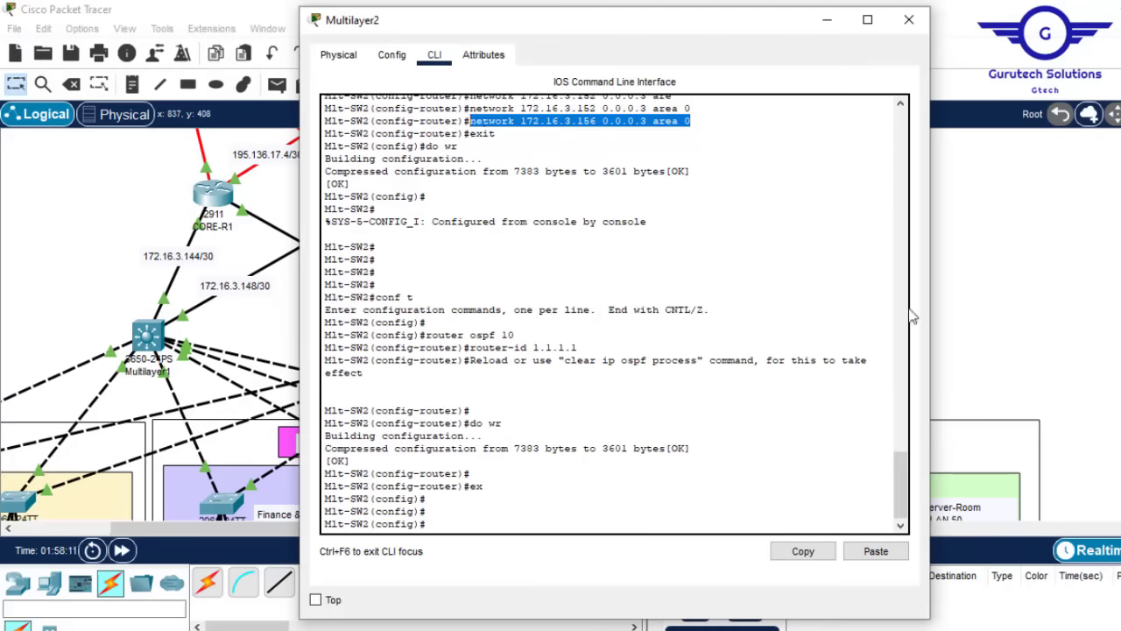
click(800, 550)
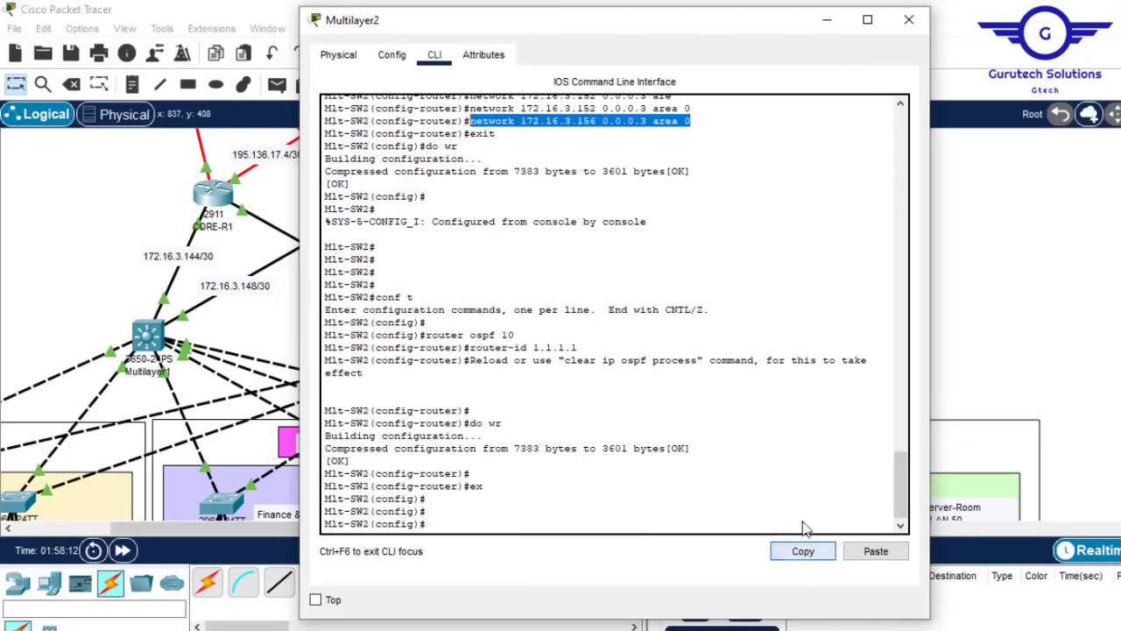
click(908, 19)
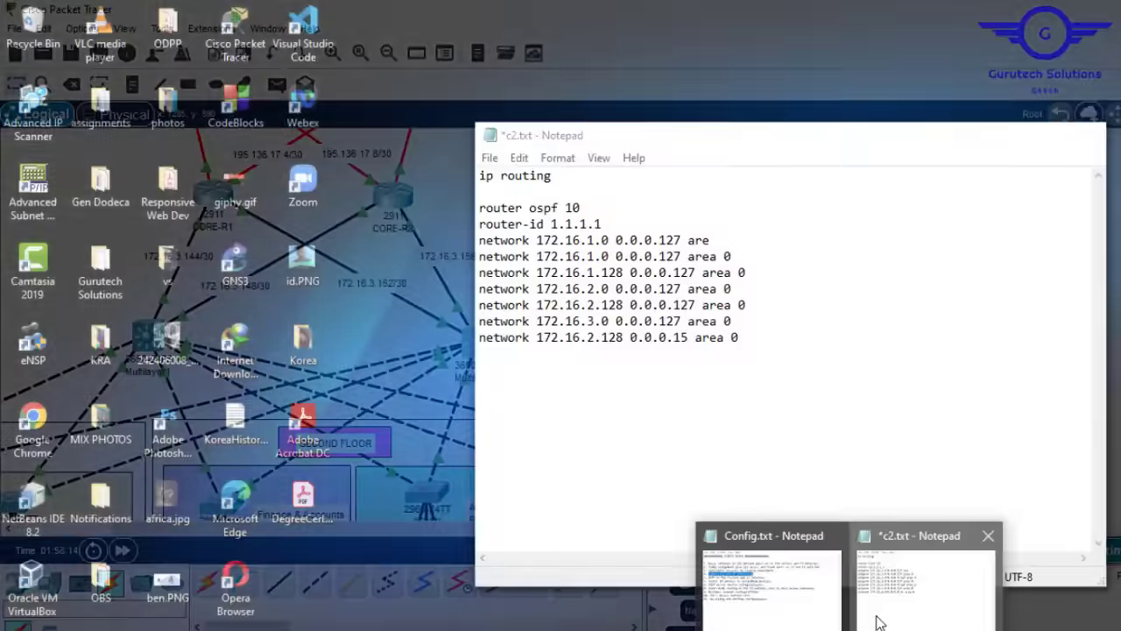
click(880, 613)
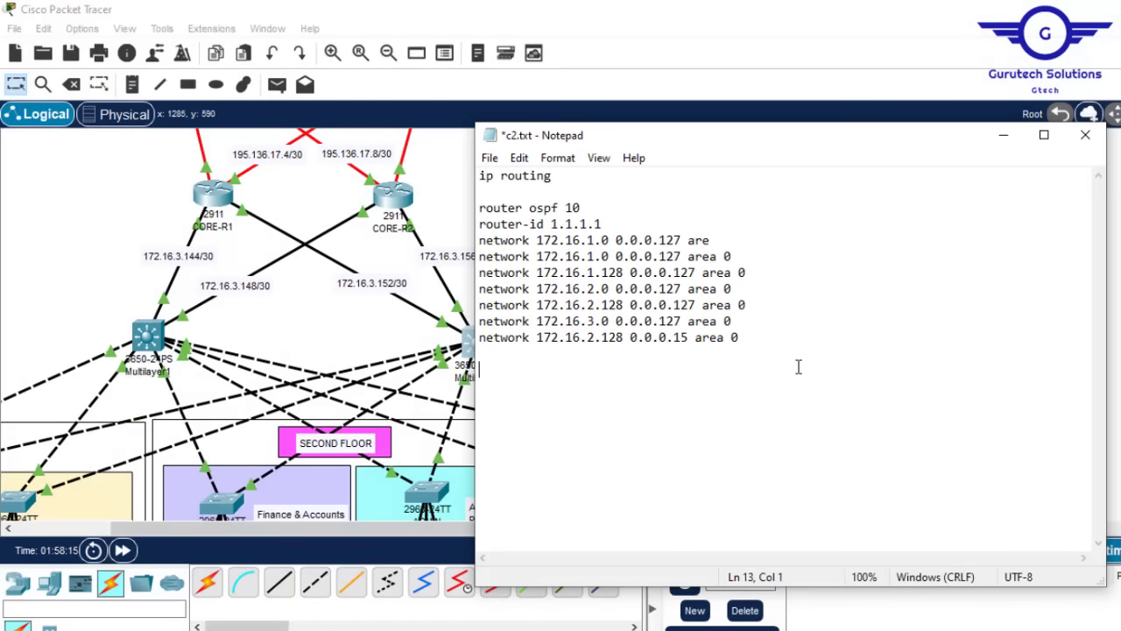
key(ctrl+v)
key(Return)
key(ctrl+v)
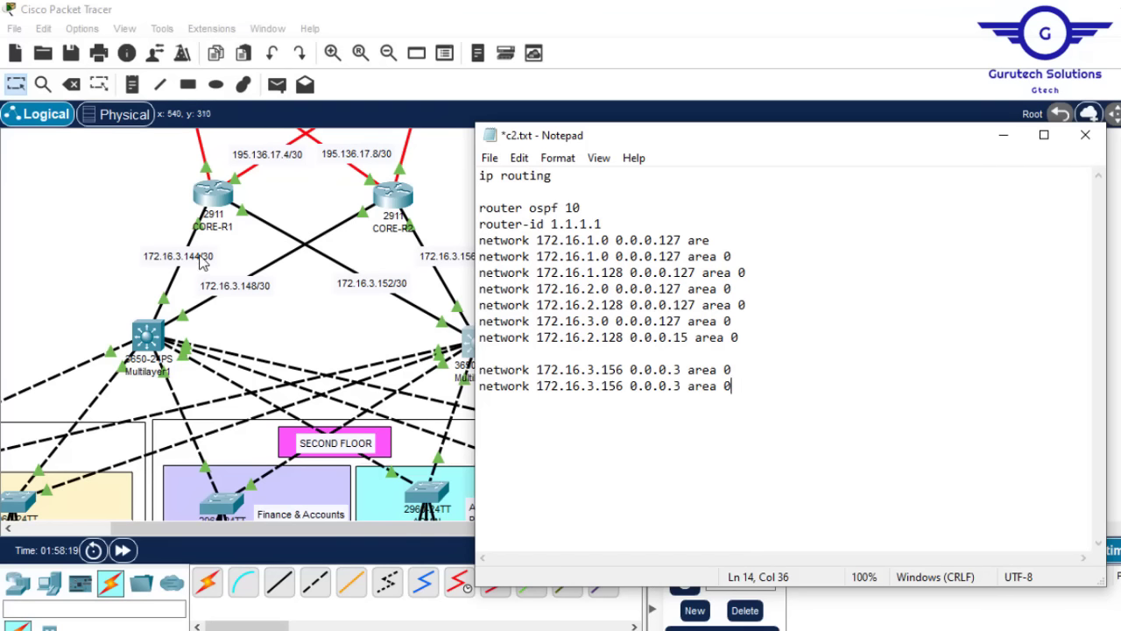
Change the addresses in the two pasted network lines of c2.txt to 172.16.3.144 and 172.16.3.148.
click(617, 371)
key(Delete)
key(BackSpace)
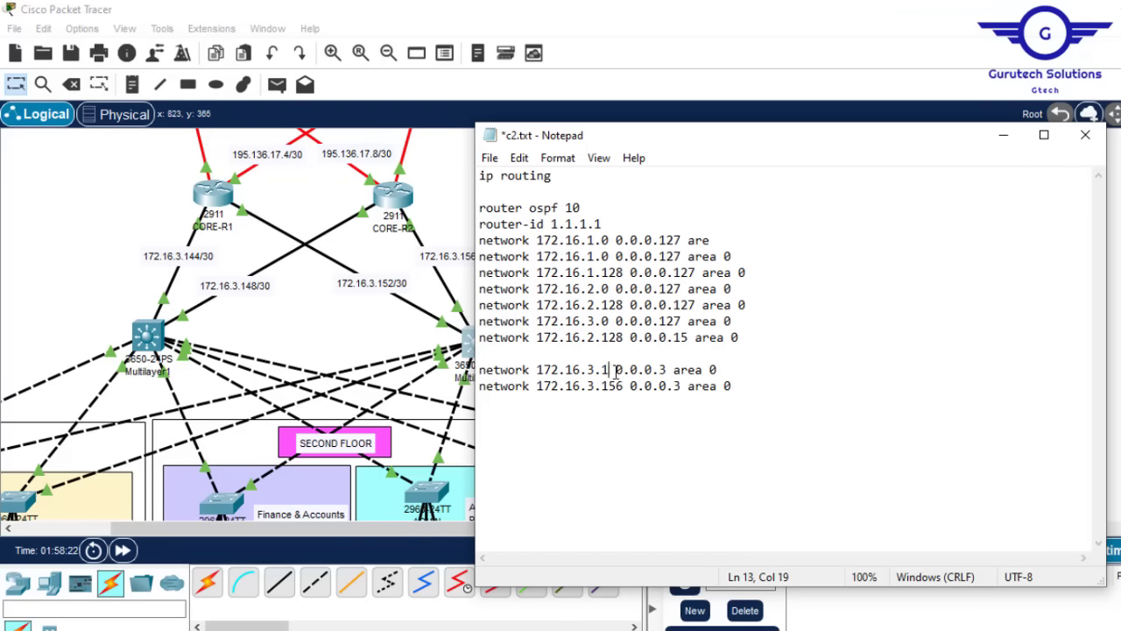
text(44)
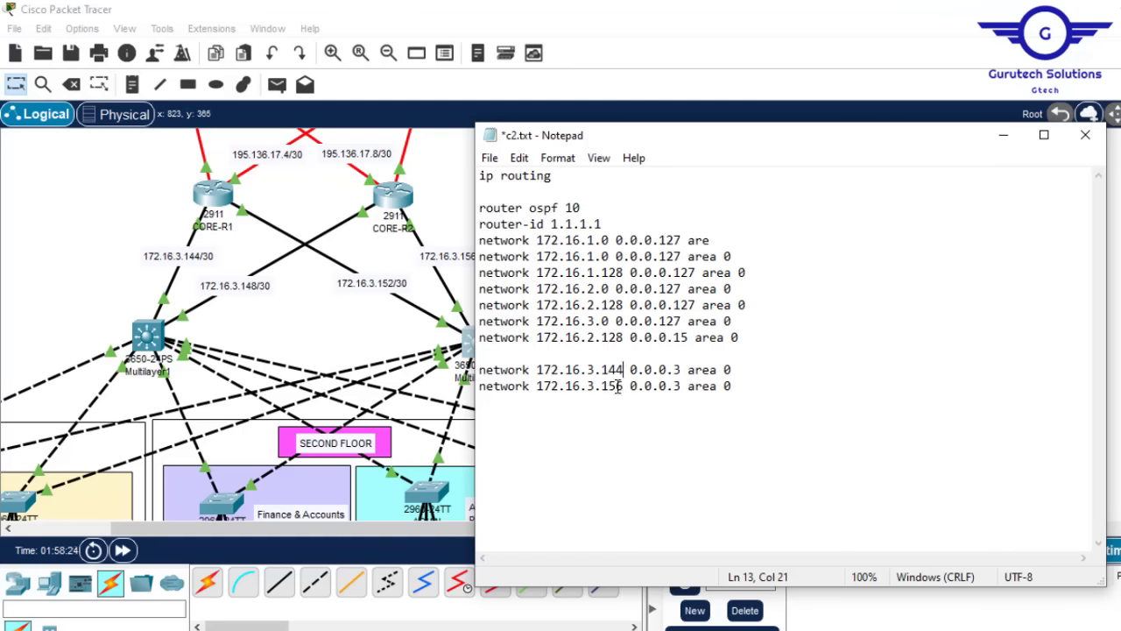
key(BackSpace)
key(Delete)
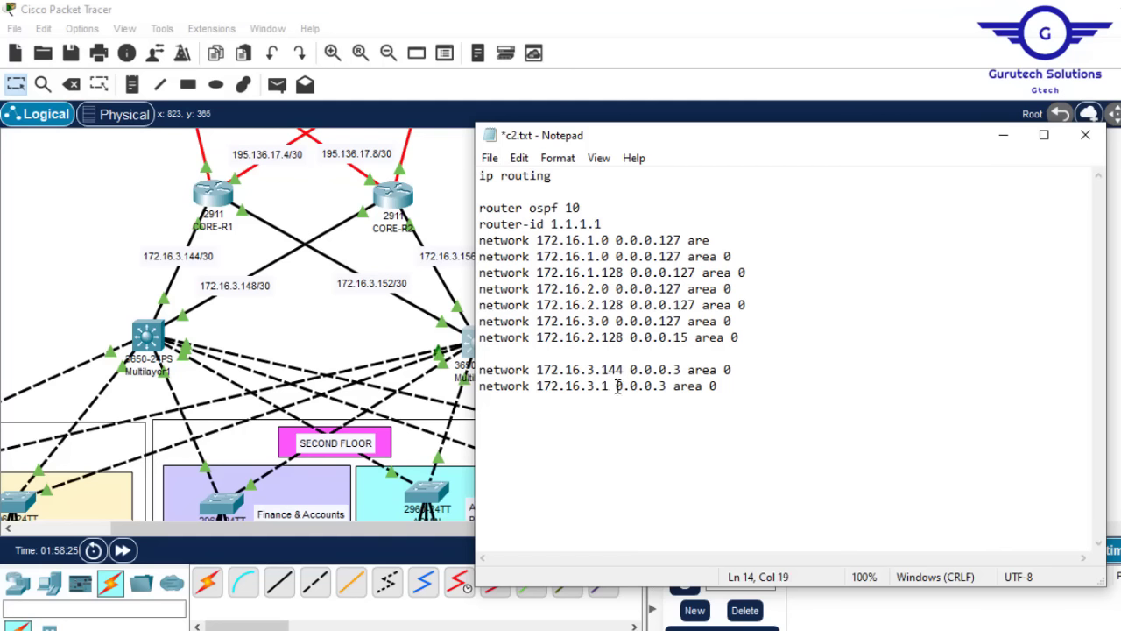
text(48)
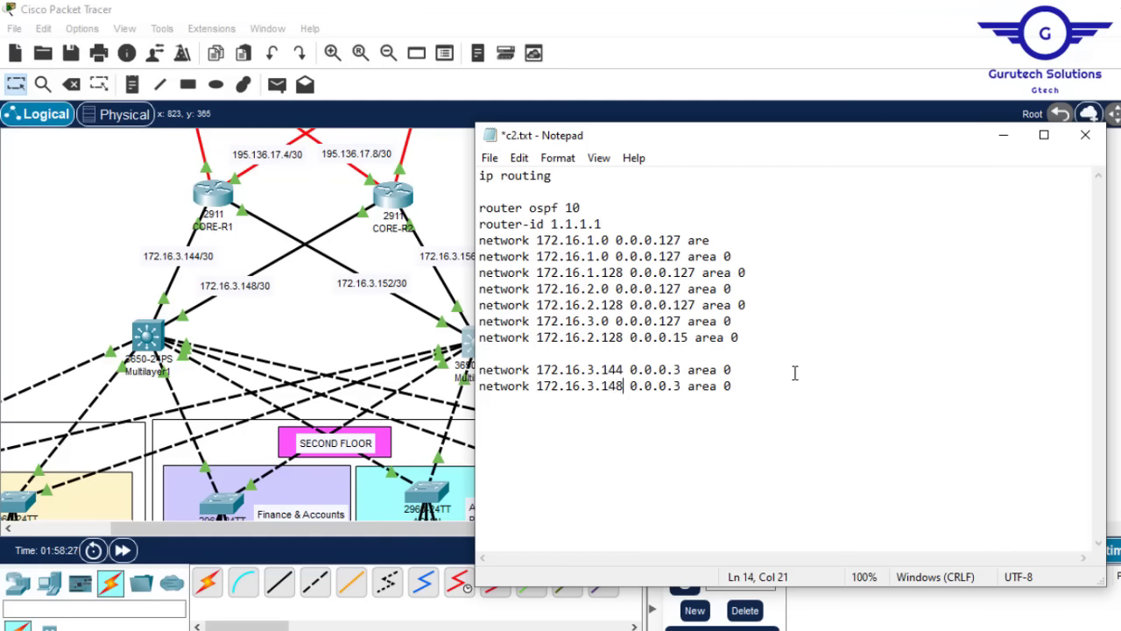
Set the router-id in the c2.txt script to 2.2.2.2, keeping router ospf 10.
double_click(574, 208)
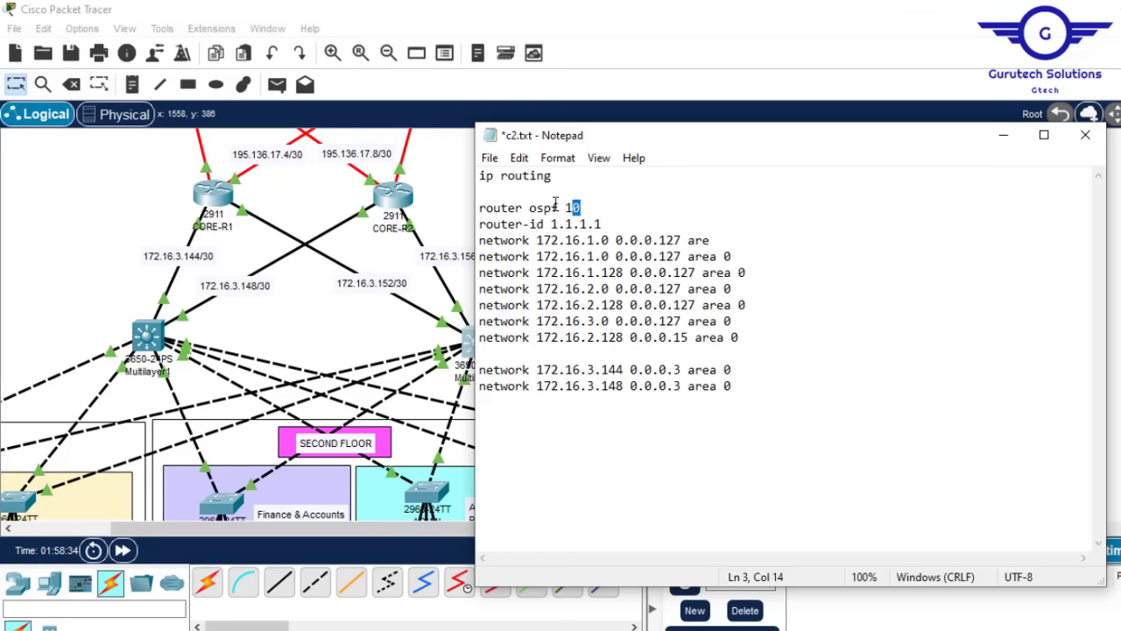
click(584, 208)
key(BackSpace)
text(2)
key(Delete)
text(2)
key(Right)
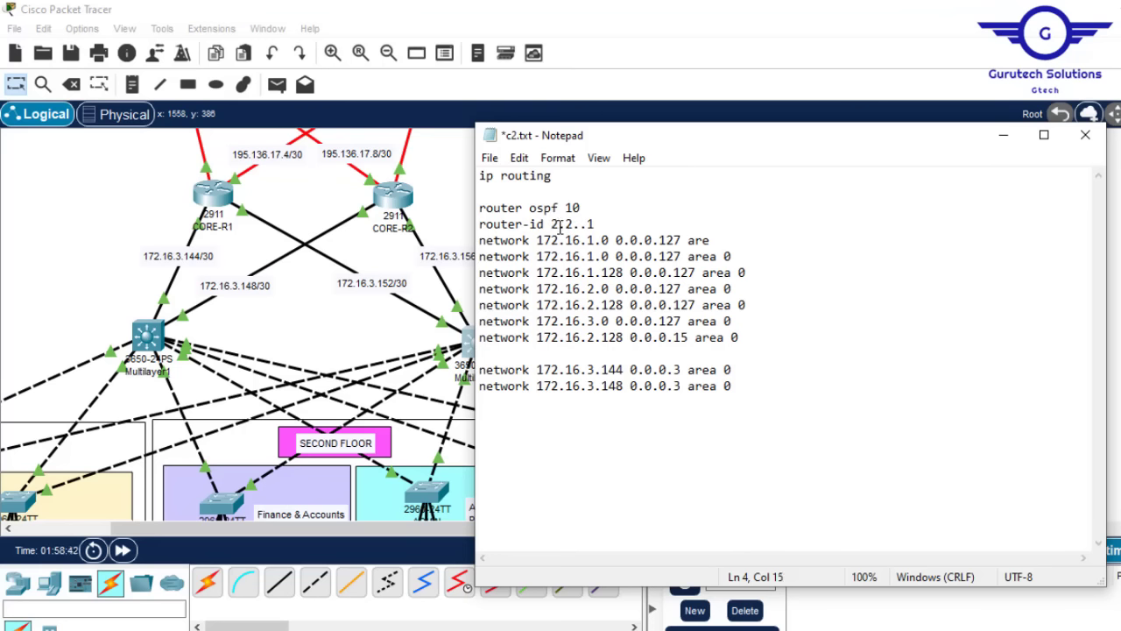
text(2)
key(Right)
key(Delete)
text(2)
Open Multilayer1's CLI in Packet Tracer and get to global configuration mode, leaving interface mode with ex.
click(350, 325)
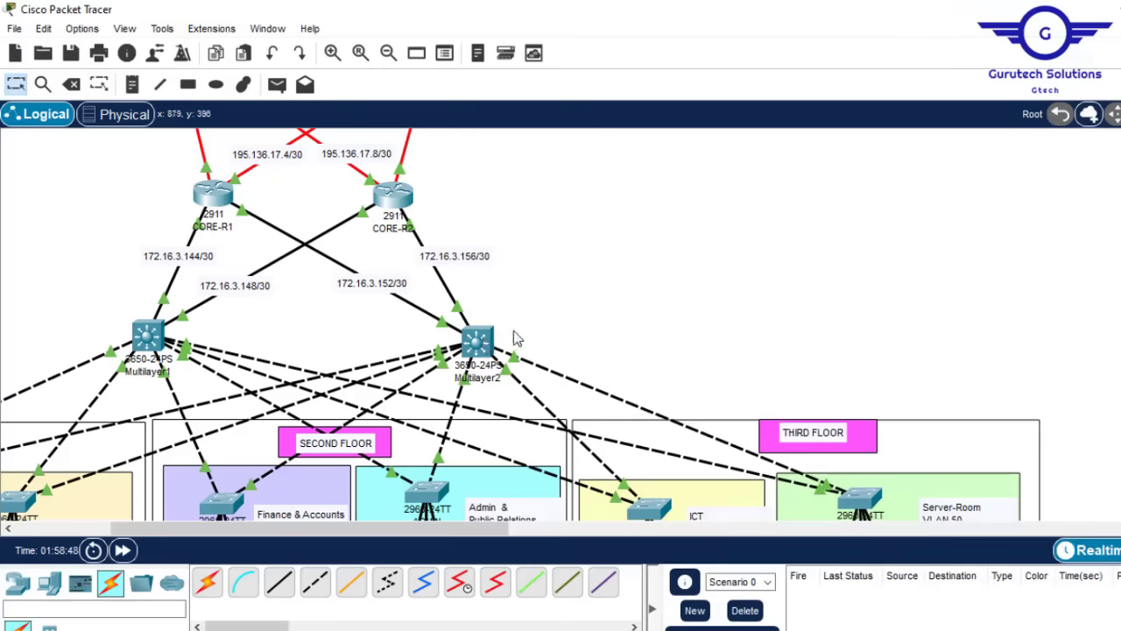
click(149, 335)
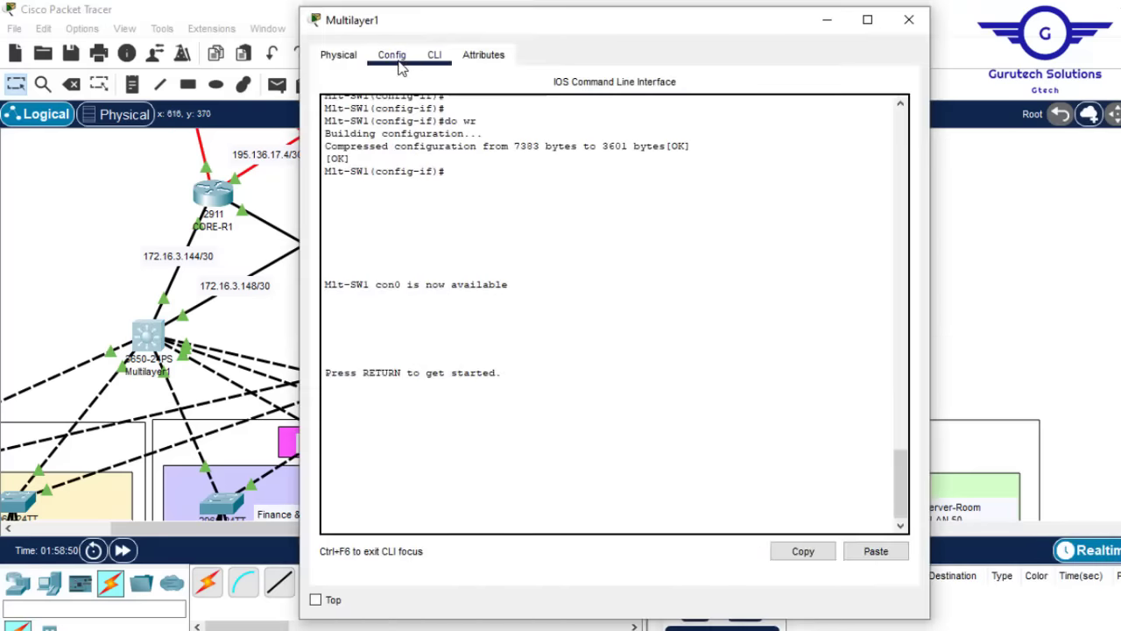
click(393, 56)
click(420, 257)
click(433, 56)
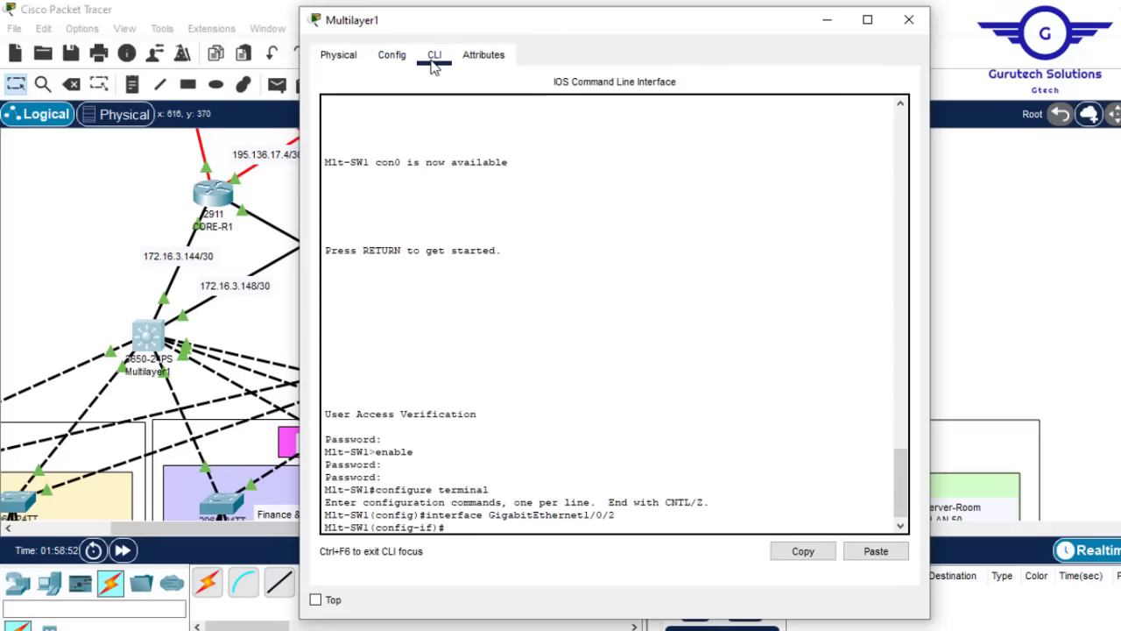
key(Return)
key(Return)
text(ex)
key(Return)
key(Return)
key(Return)
key(Return)
key(Return)
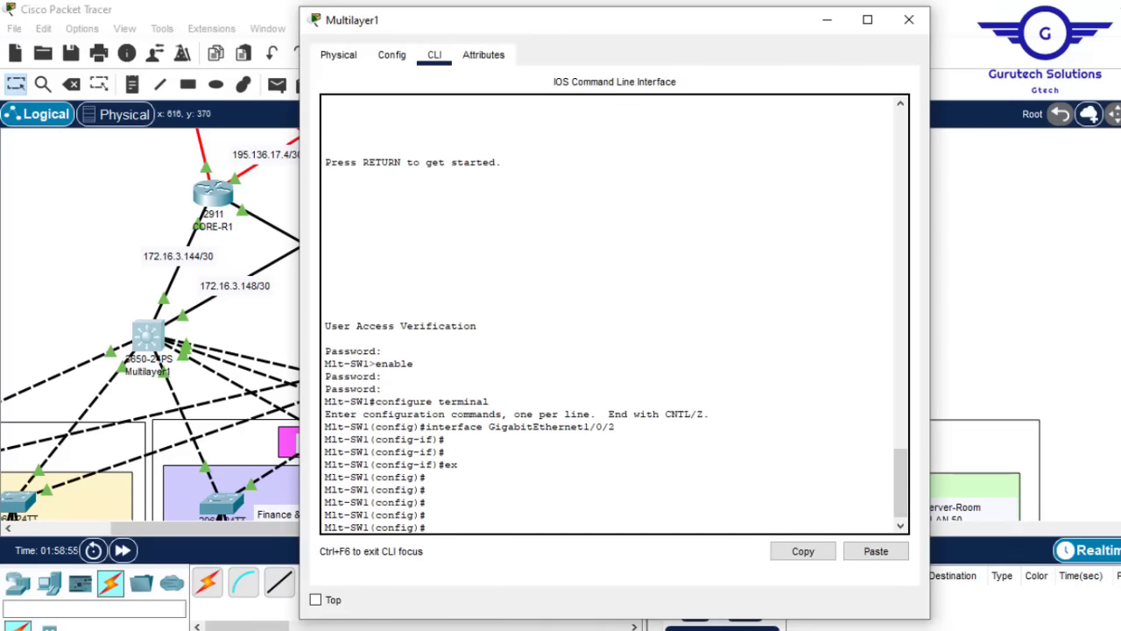
Copy the entire c2.txt script and run it on Multilayer1's CLI from global configuration mode.
click(925, 578)
key(ctrl+a)
key(ctrl+c)
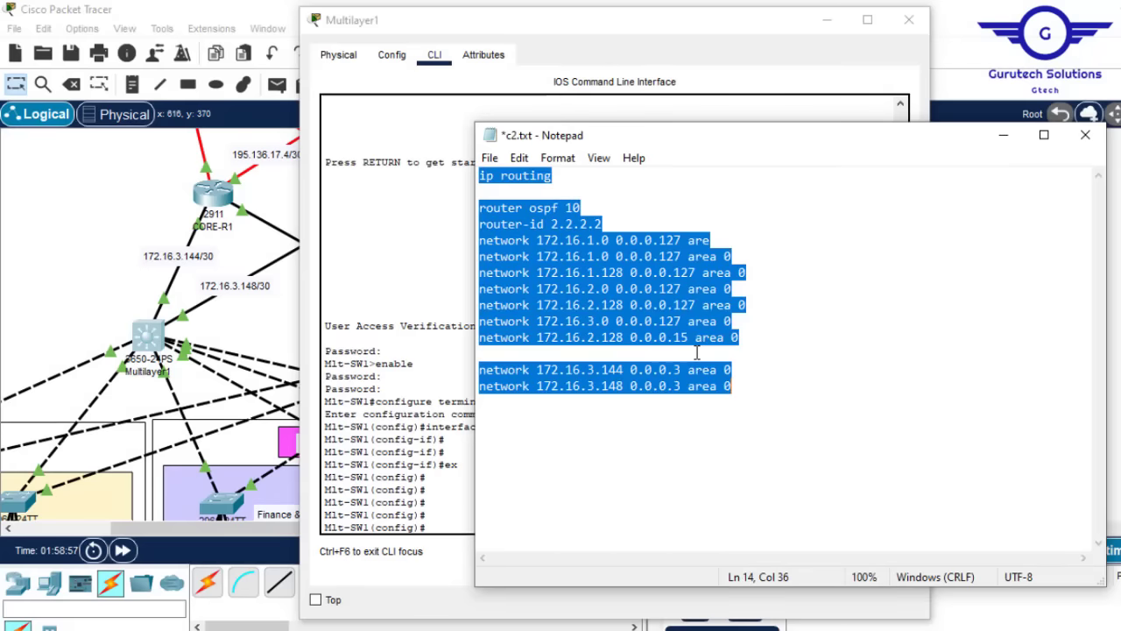
click(427, 483)
click(875, 551)
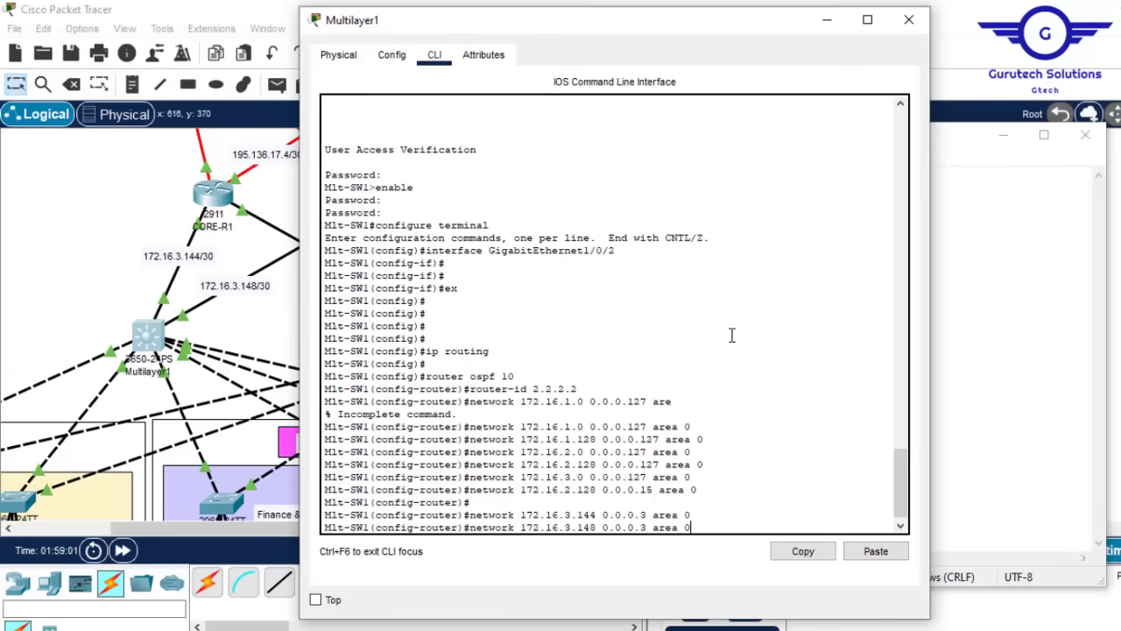
key(Return)
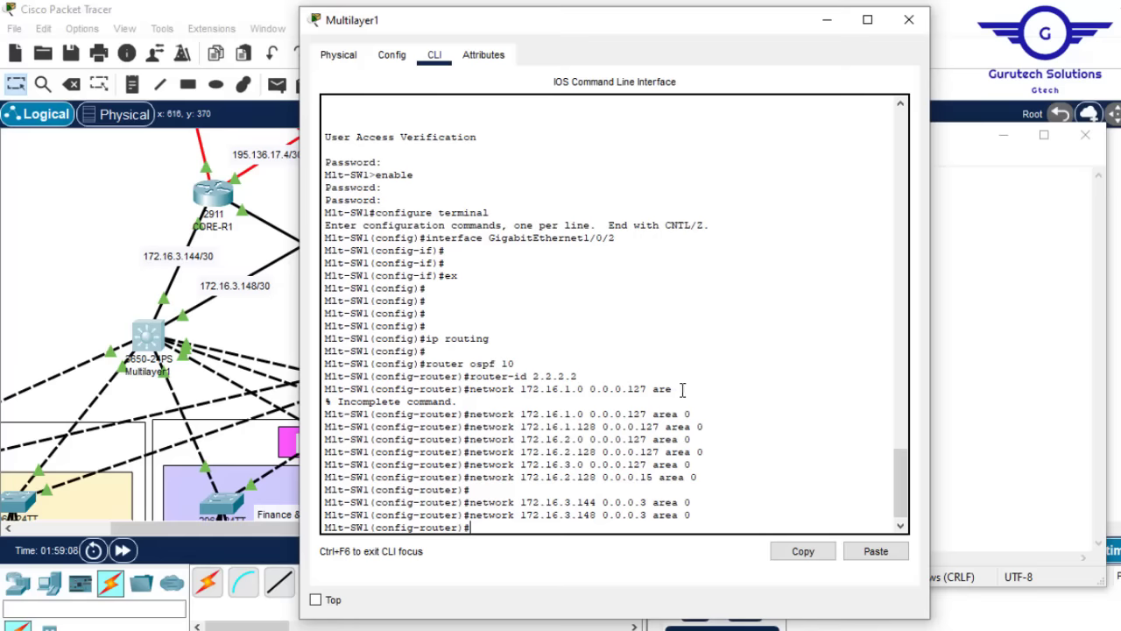
Delete the incomplete line network 172.16.1.0 0.0.0.127 are from the c2.txt script.
drag(681, 389, 647, 388)
mouse_move(849, 626)
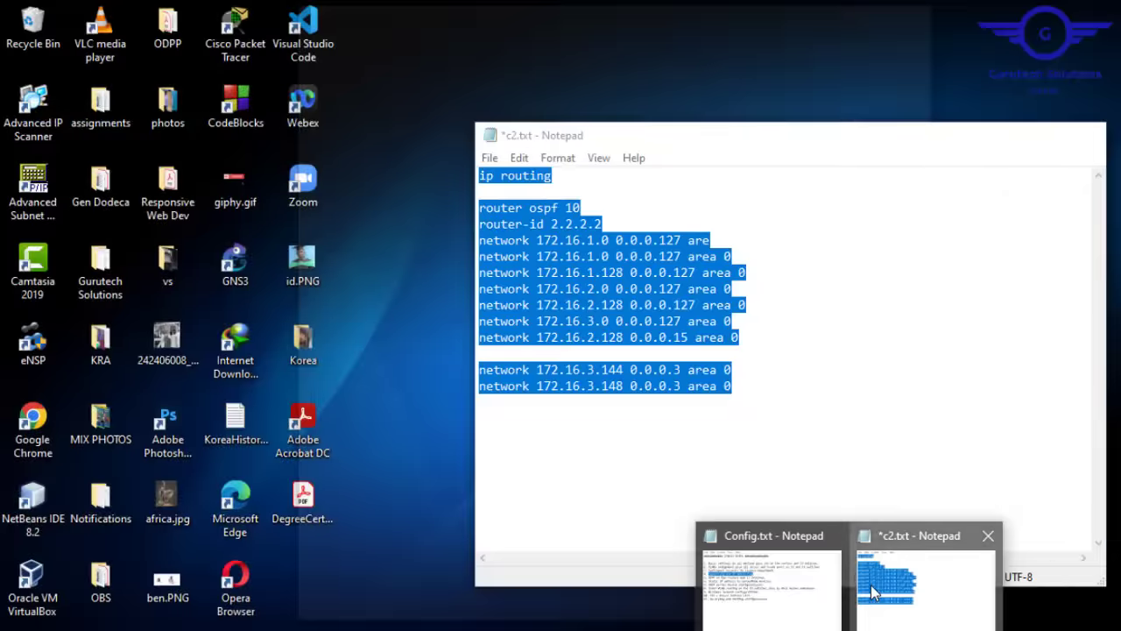
click(928, 582)
click(720, 238)
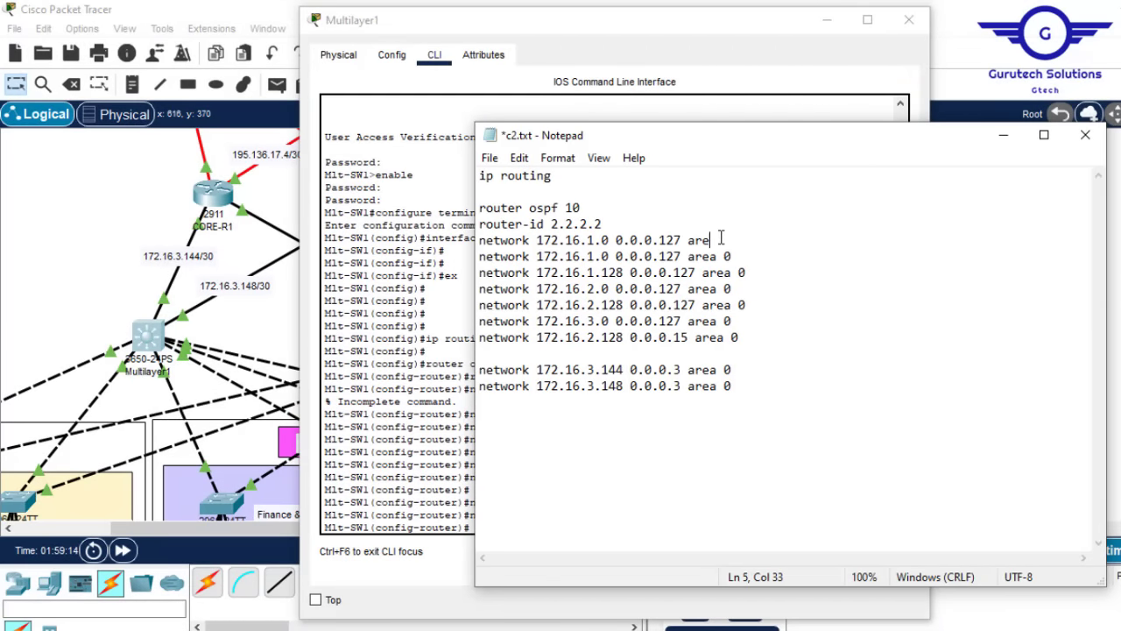
drag(720, 238, 628, 223)
key(Delete)
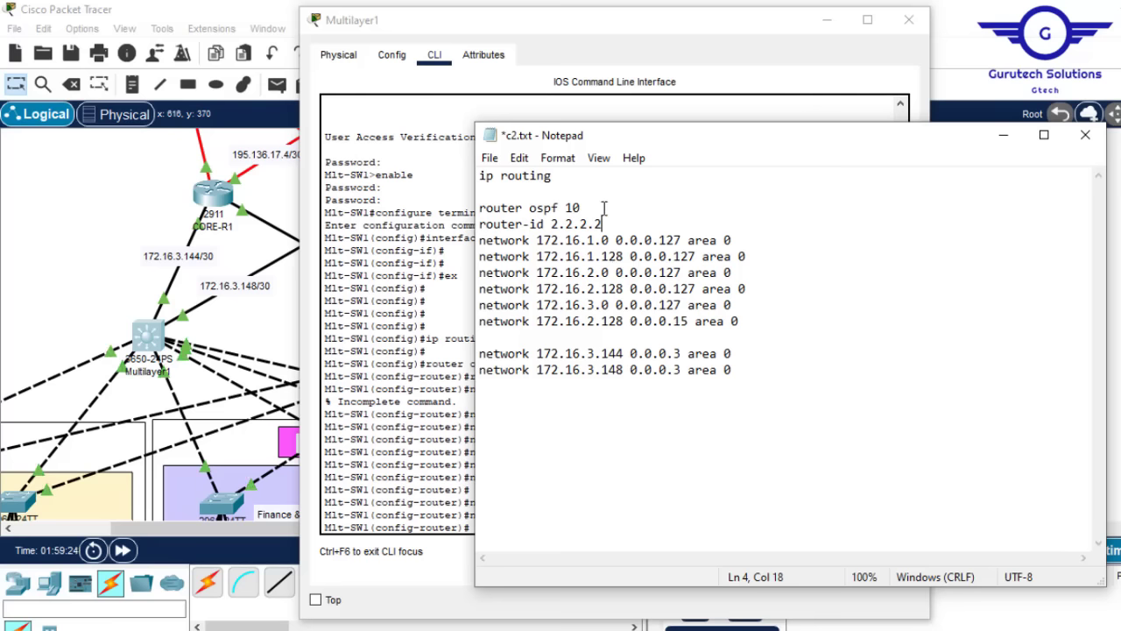
Save the Multilayer1 configuration with do wr and close the device window.
click(405, 348)
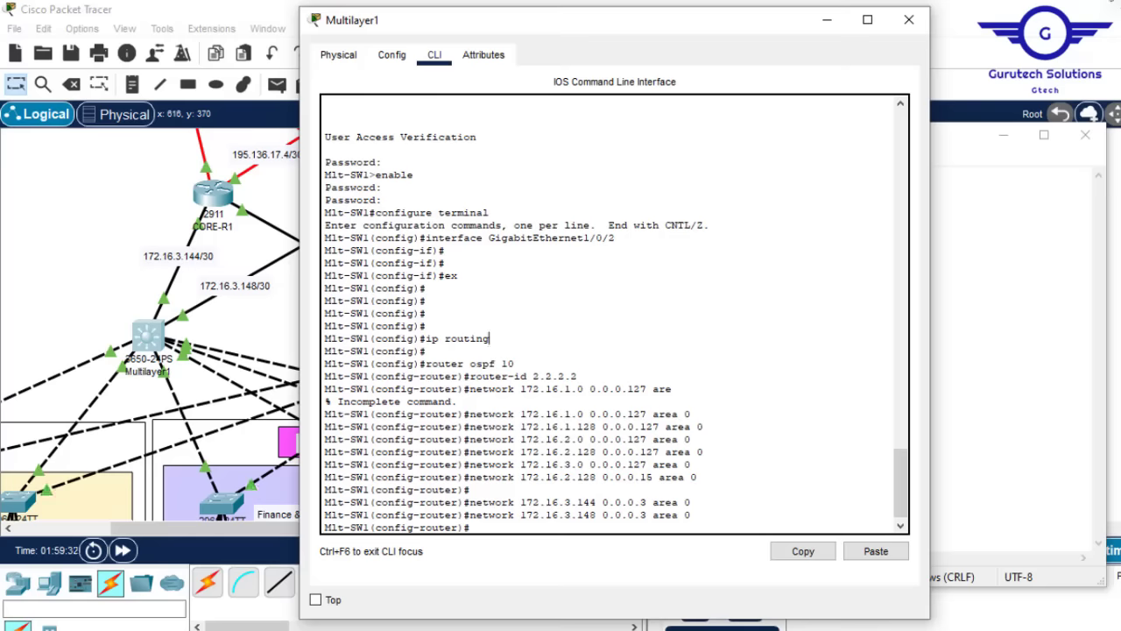
key(Return)
key(Return)
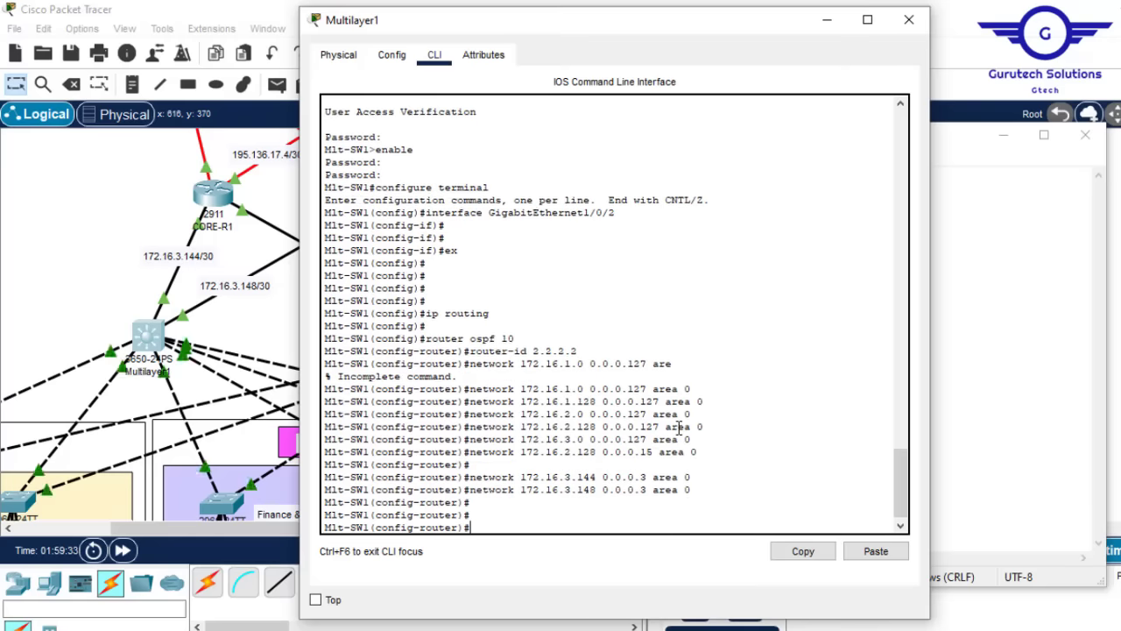
key(Return)
key(Return)
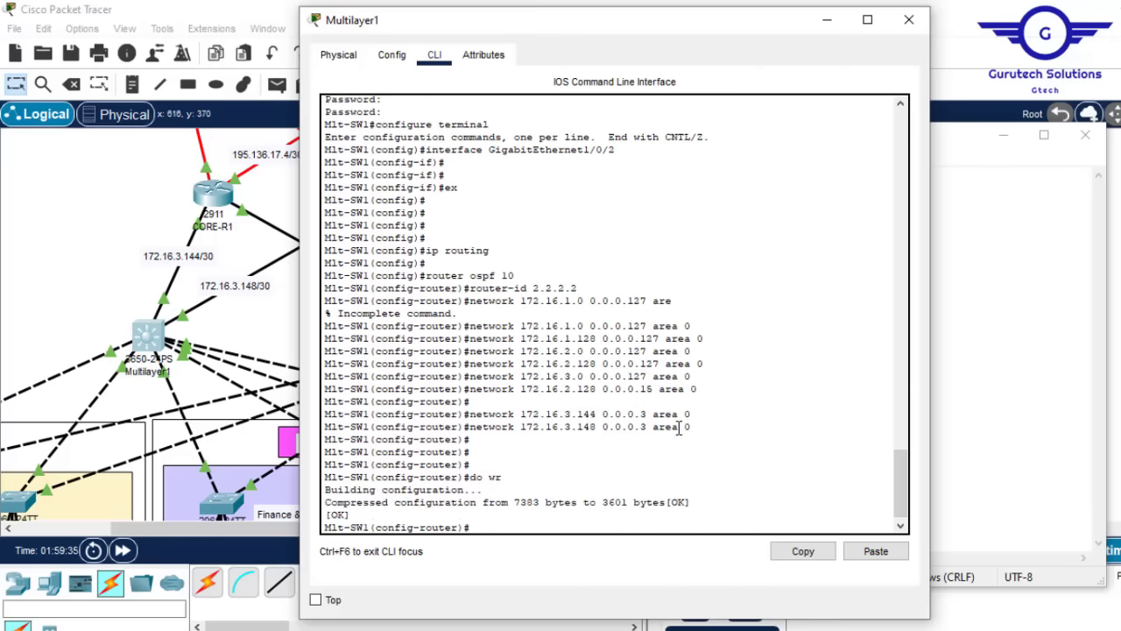
click(897, 22)
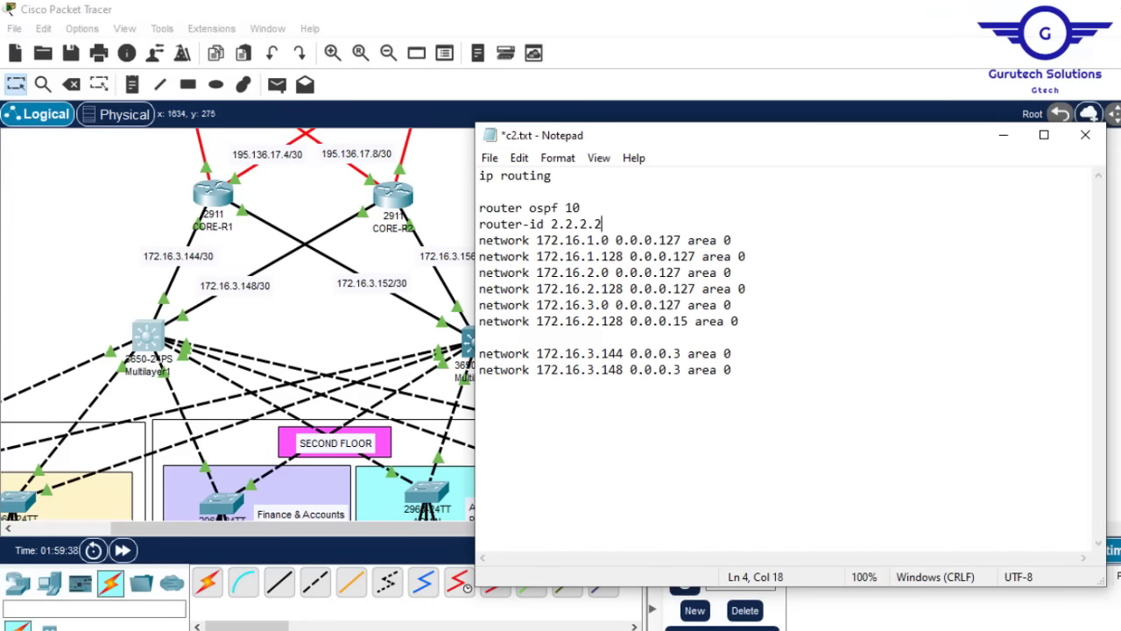
Remove the six network lines from 172.16.1.0 to 172.16.2.128 in c2.txt, leaving one blank line below router-id.
click(190, 261)
scroll(190, 261, up, 2)
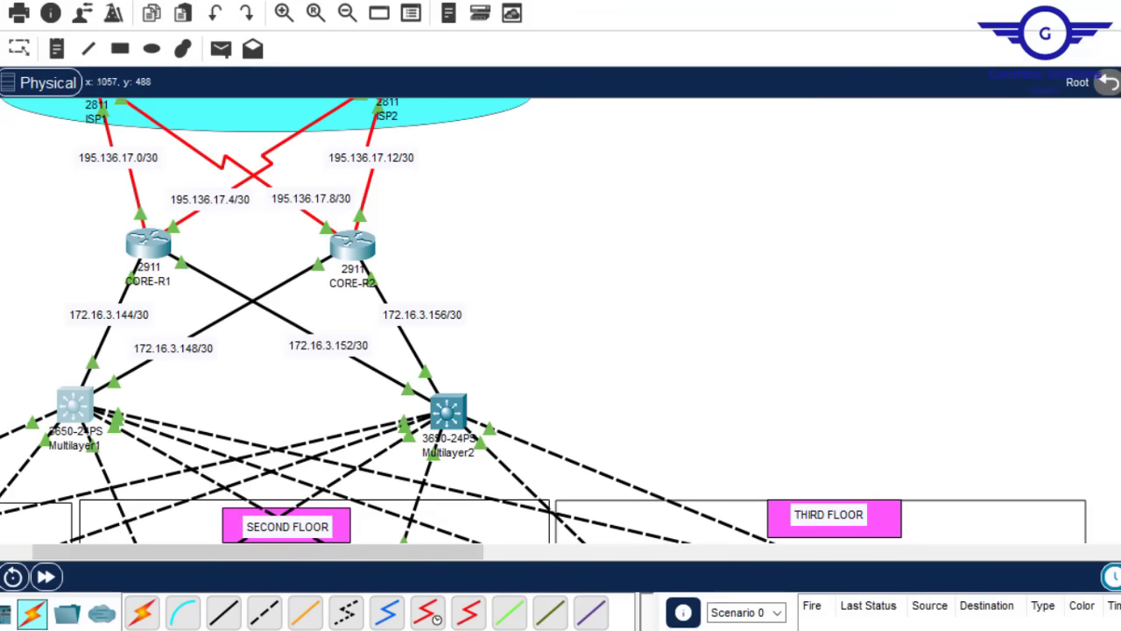
click(918, 613)
drag(746, 317, 443, 229)
key(Delete)
key(Delete)
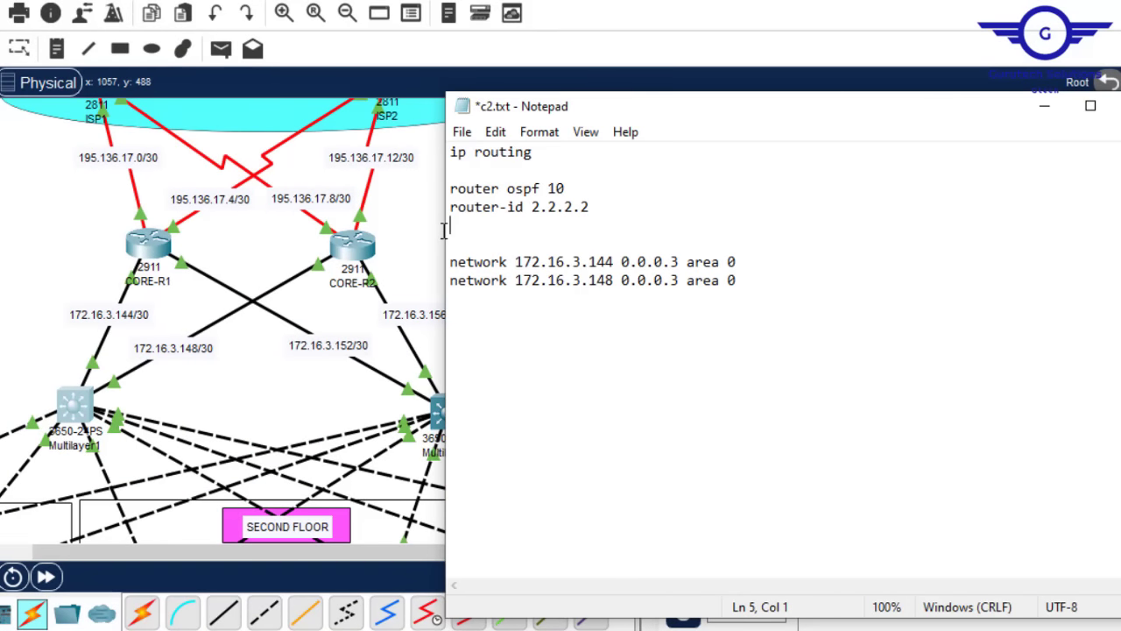
key(Delete)
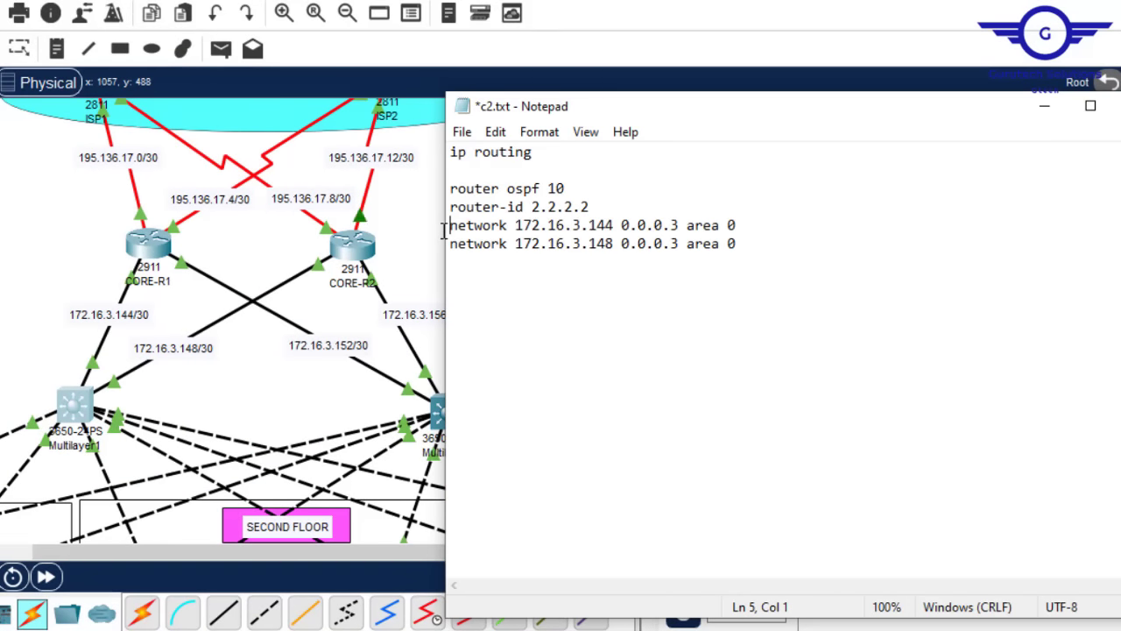
key(Return)
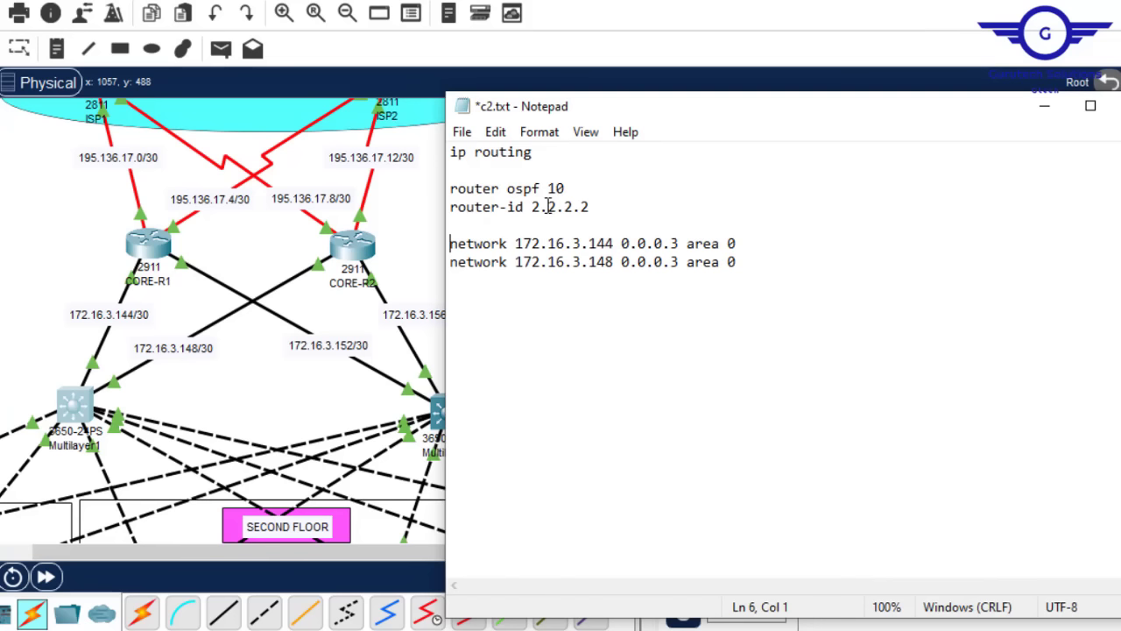
Set the router-id in the c2.txt script to 3.3.3.3.
click(541, 207)
key(BackSpace)
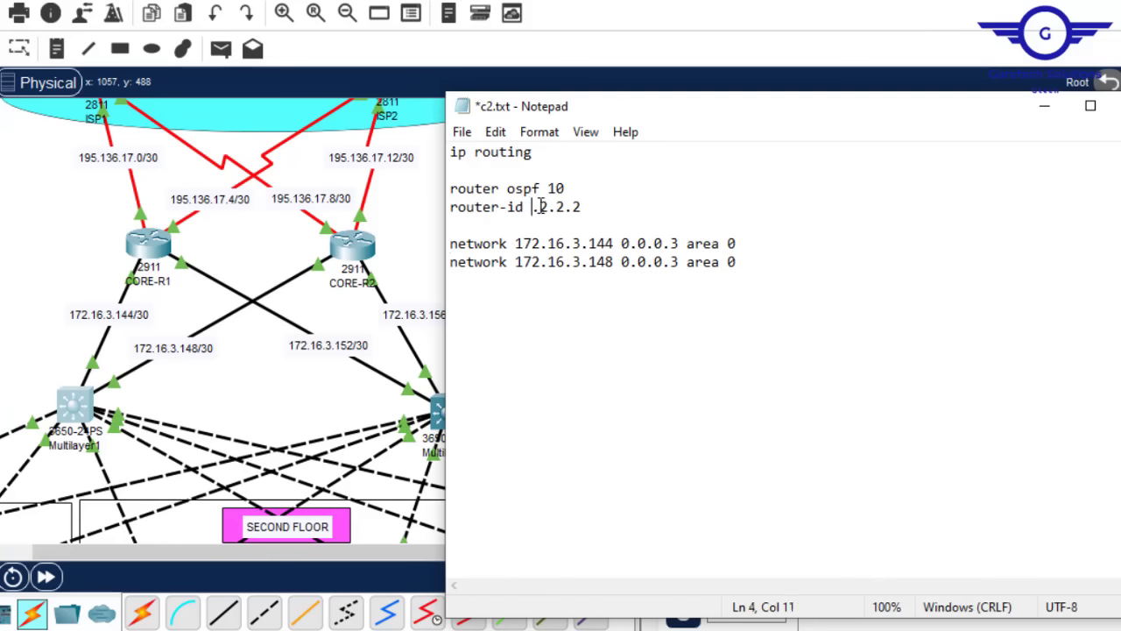
text(3)
key(Delete)
key(Delete)
key(Delete)
key(Delete)
key(Delete)
key(Delete)
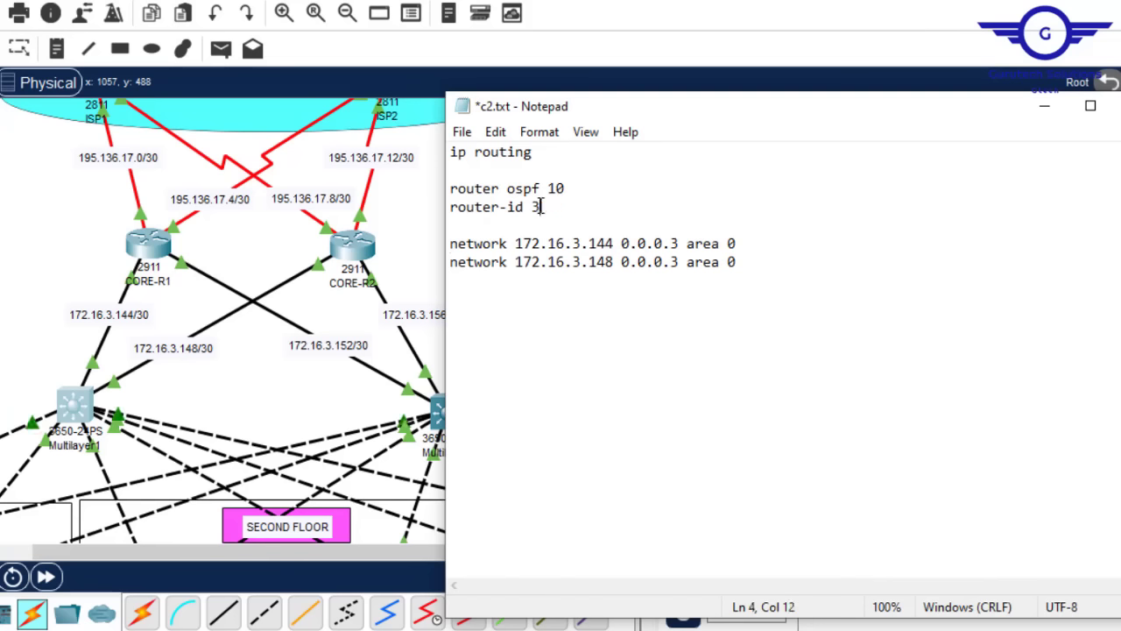
text(.3.3.3)
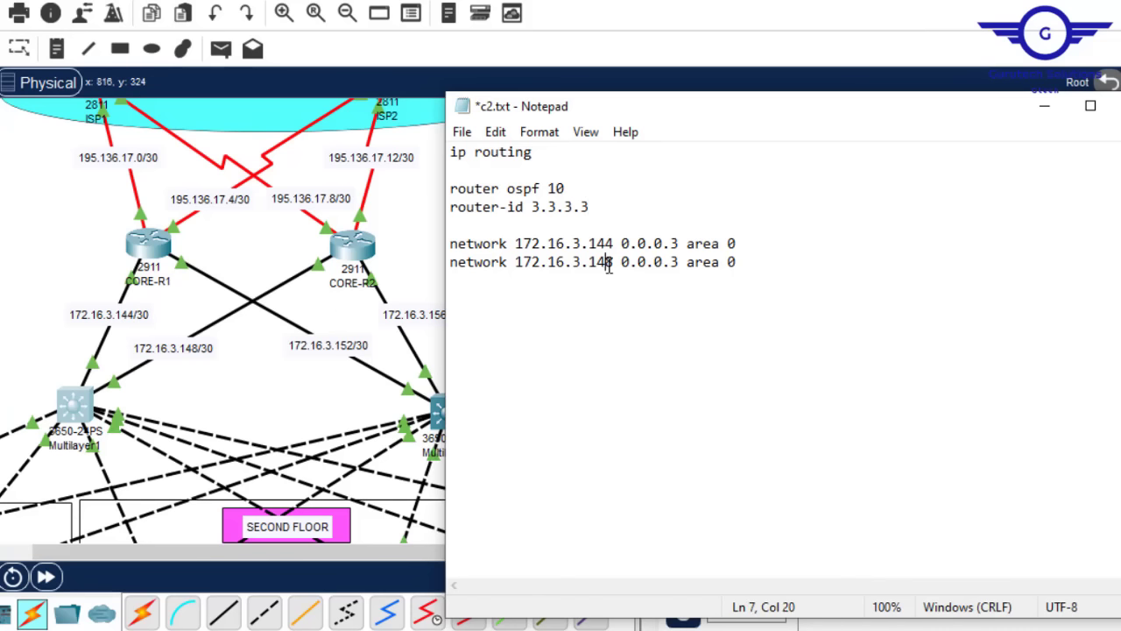
Change the address in the script's second network line to 172.16.3.152.
key(BackSpace)
key(Delete)
text(5)
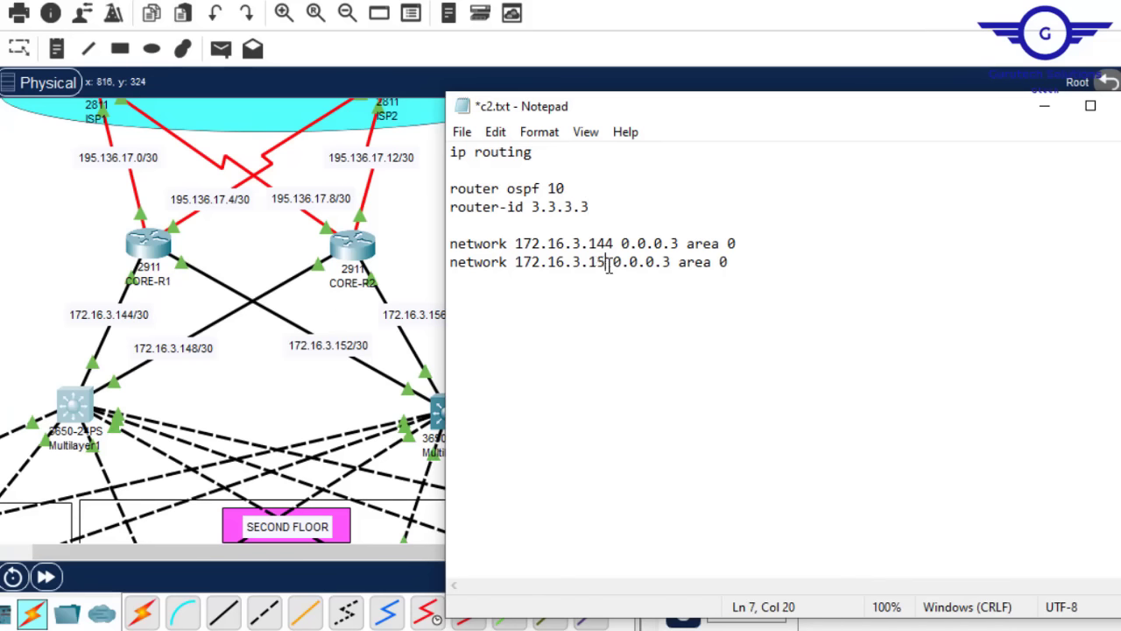
text(2)
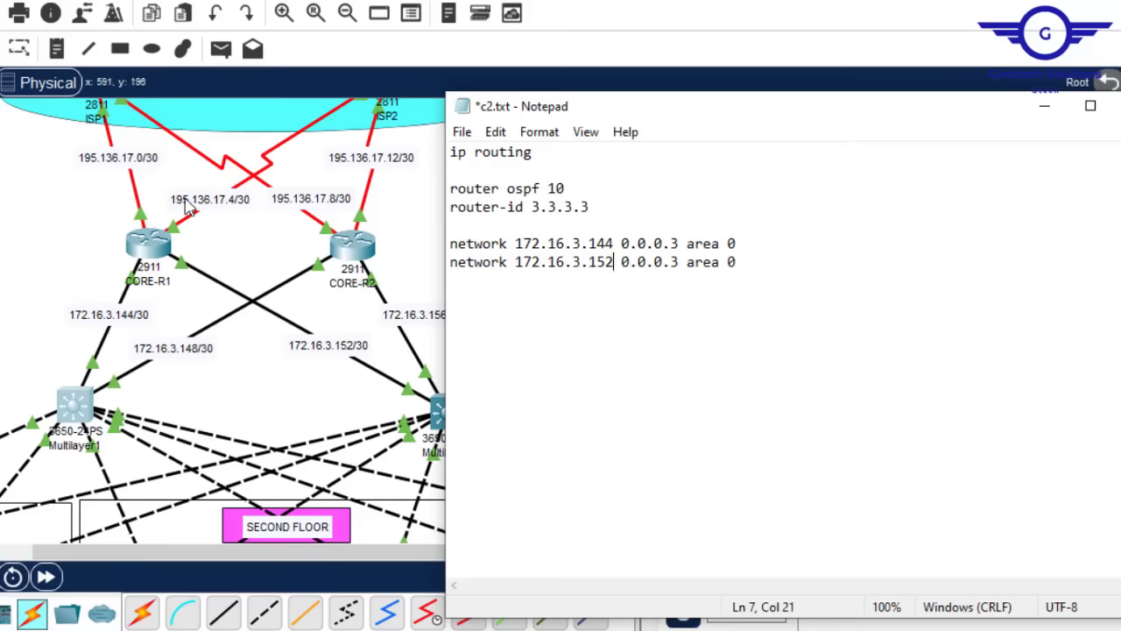
Copy 195.136.17.0 from the ISP1 to CORE-R1 link label and add it as a new network line at the end of c2.txt.
click(122, 162)
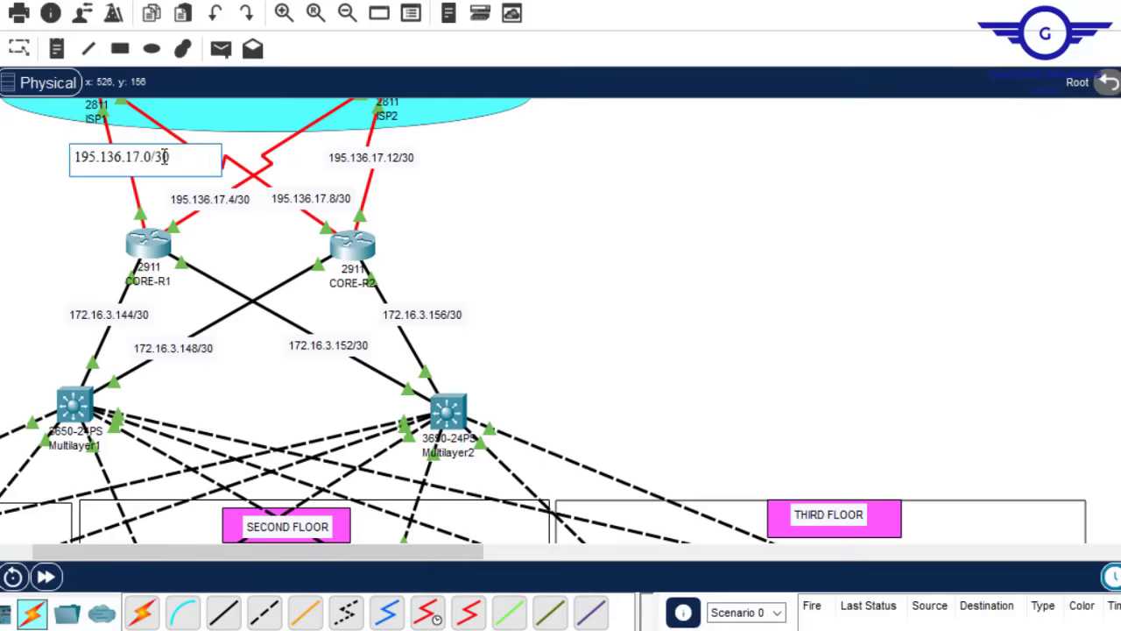
drag(150, 156, 75, 153)
key(ctrl+c)
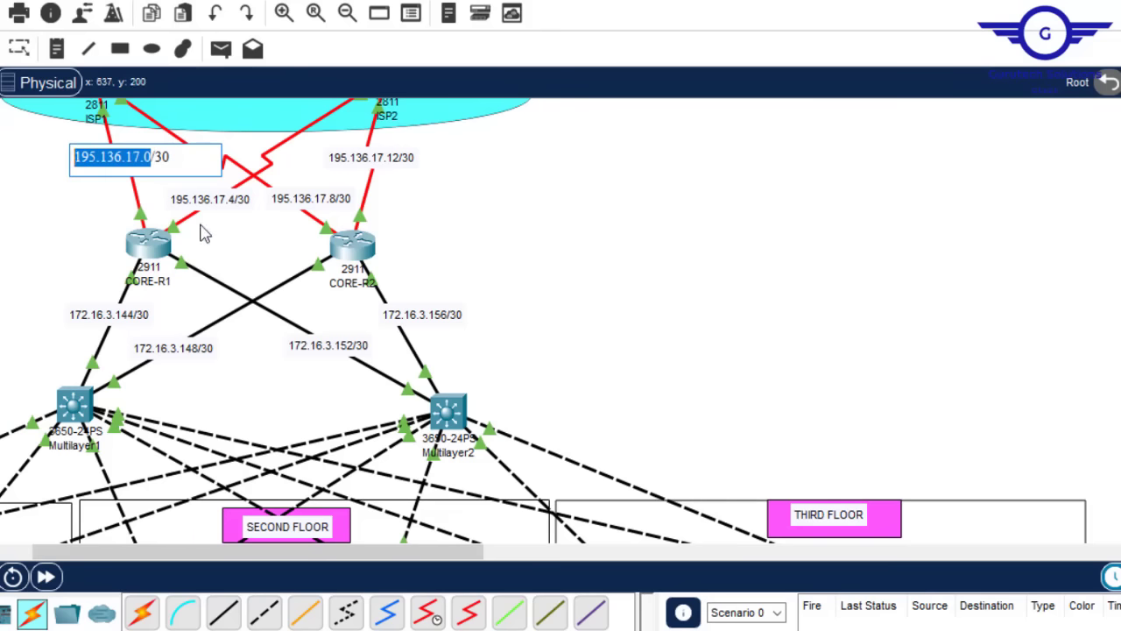
mouse_move(779, 623)
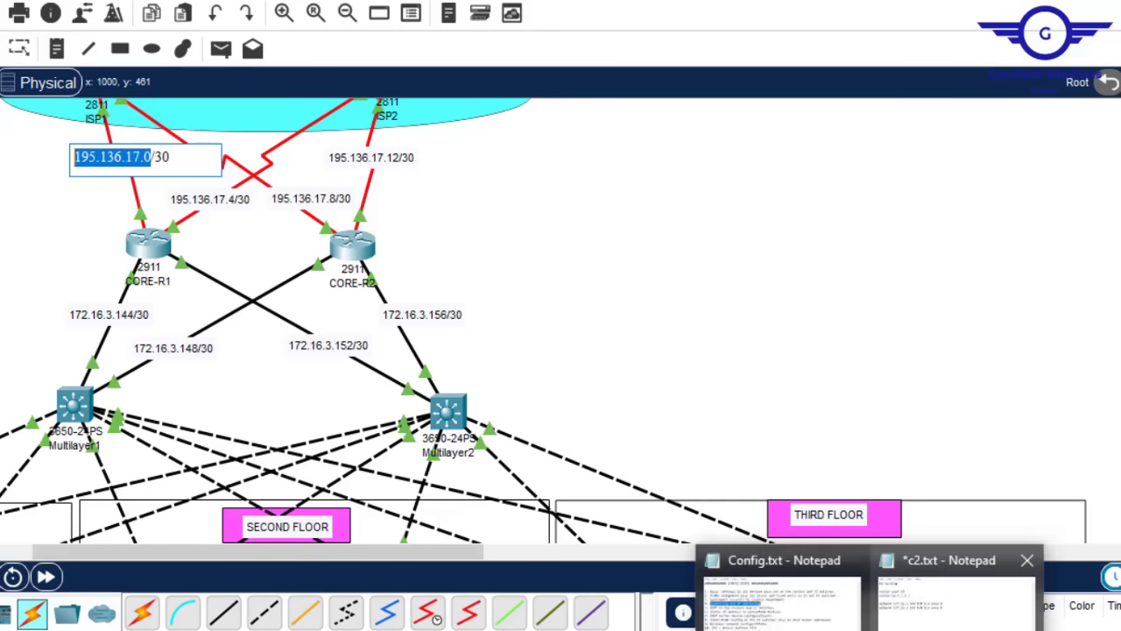
click(827, 562)
click(740, 264)
key(Return)
text(network)
key(ctrl+v)
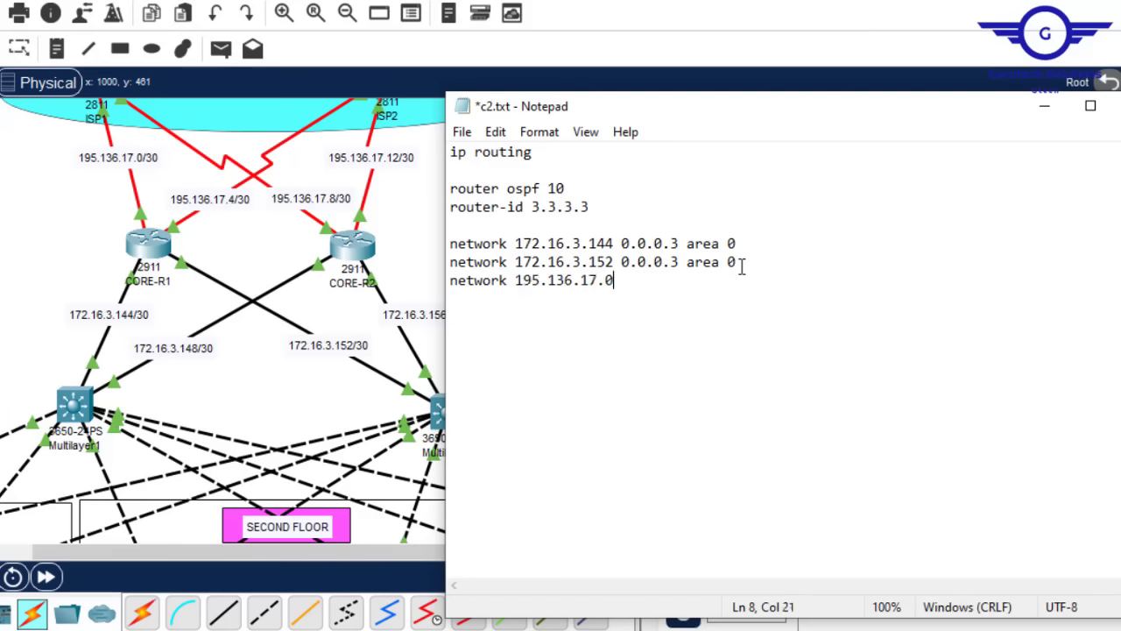
Complete the network 195.136.17.0 line by copying 0.0.0.3 area 0 from the line above.
drag(620, 263, 735, 267)
key(ctrl+c)
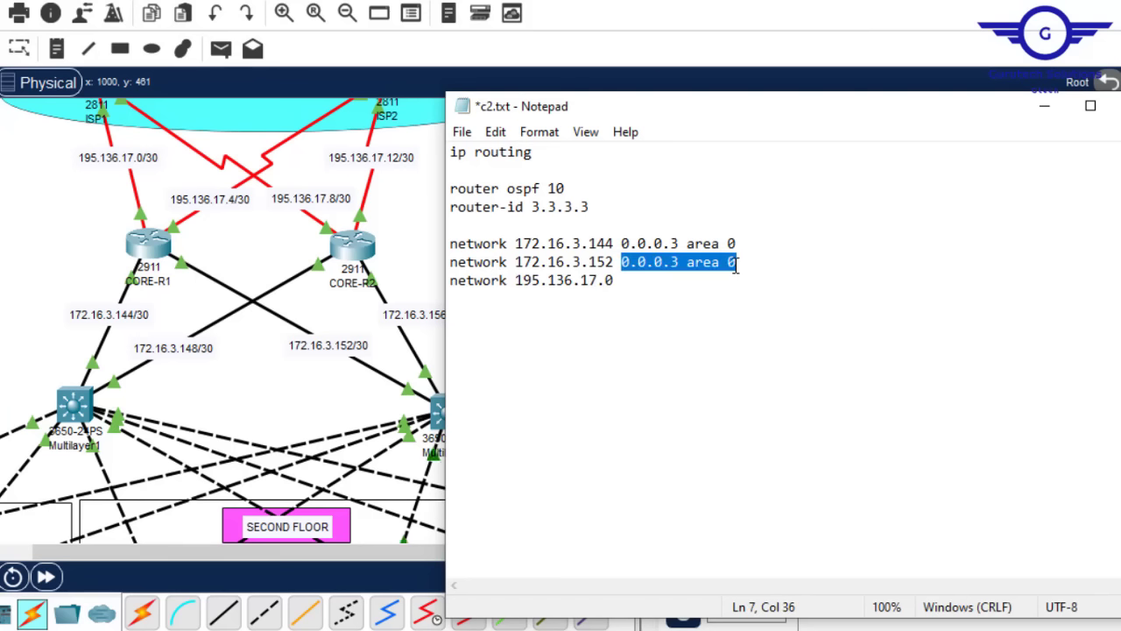
click(677, 272)
key(ctrl+v)
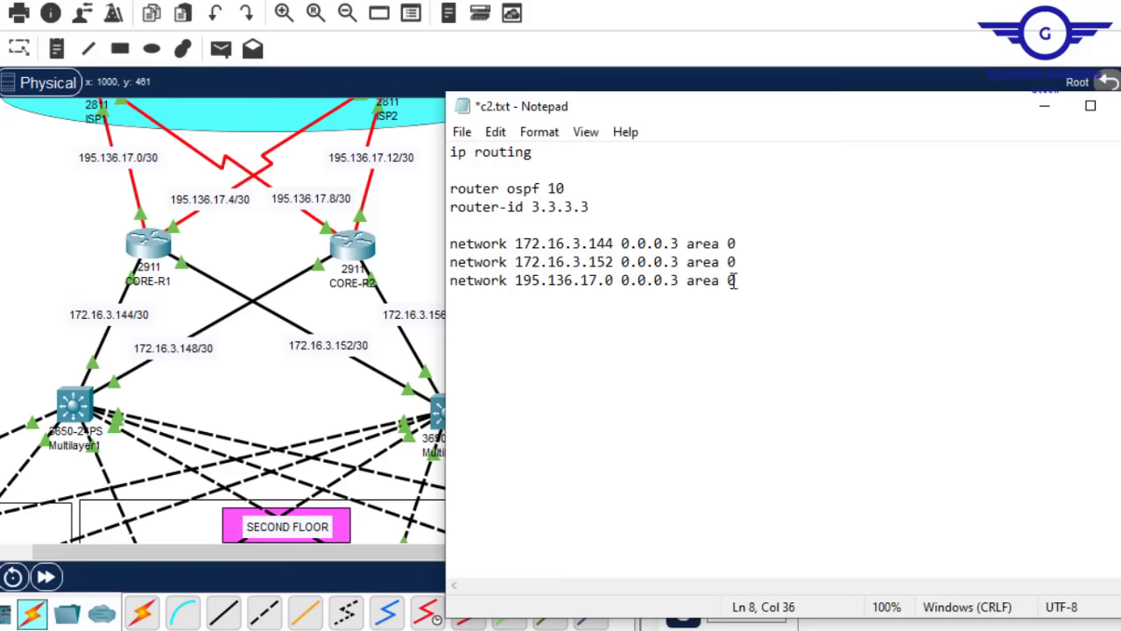
Duplicate the 195.136.17.0 network line in c2.txt and change the copy's address to 195.136.17.4.
drag(734, 281, 406, 289)
key(ctrl+c)
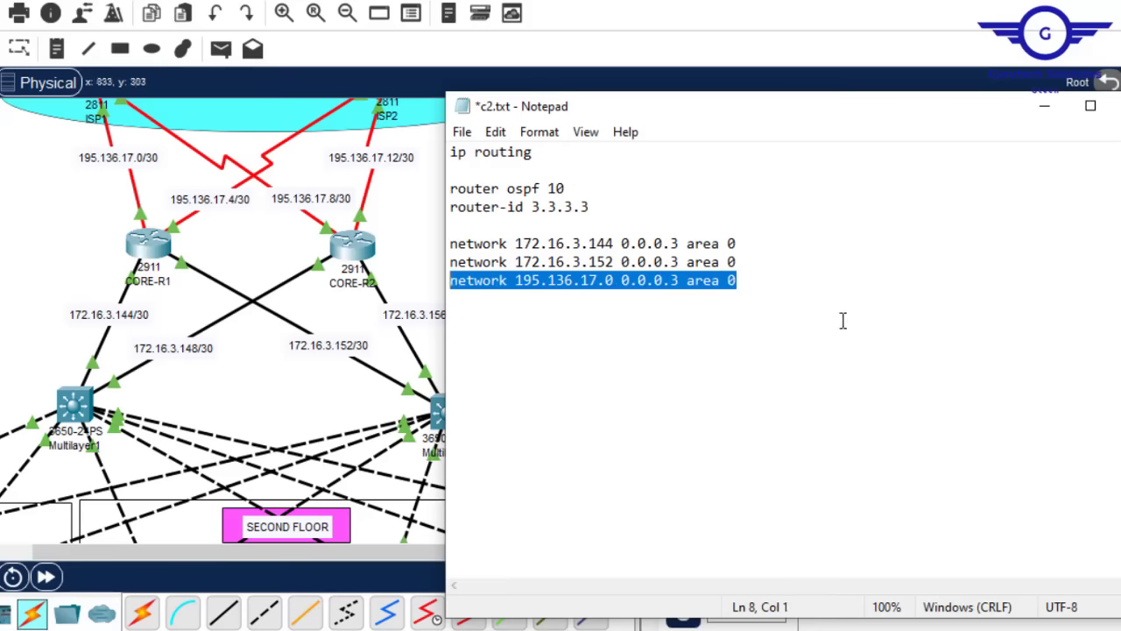
click(768, 288)
key(Return)
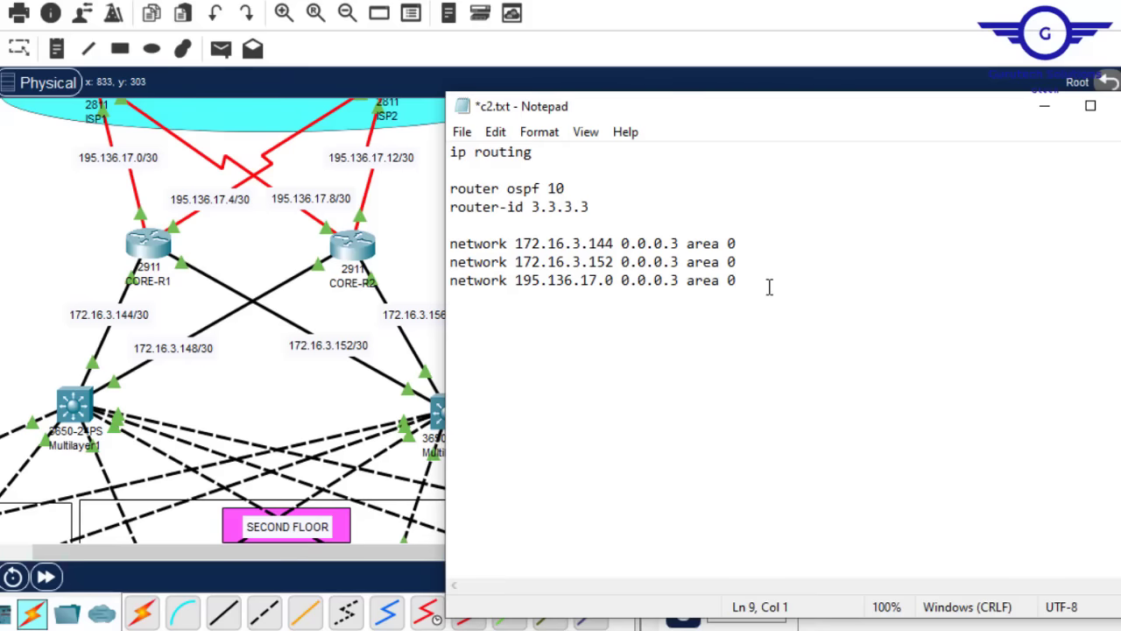
key(ctrl+v)
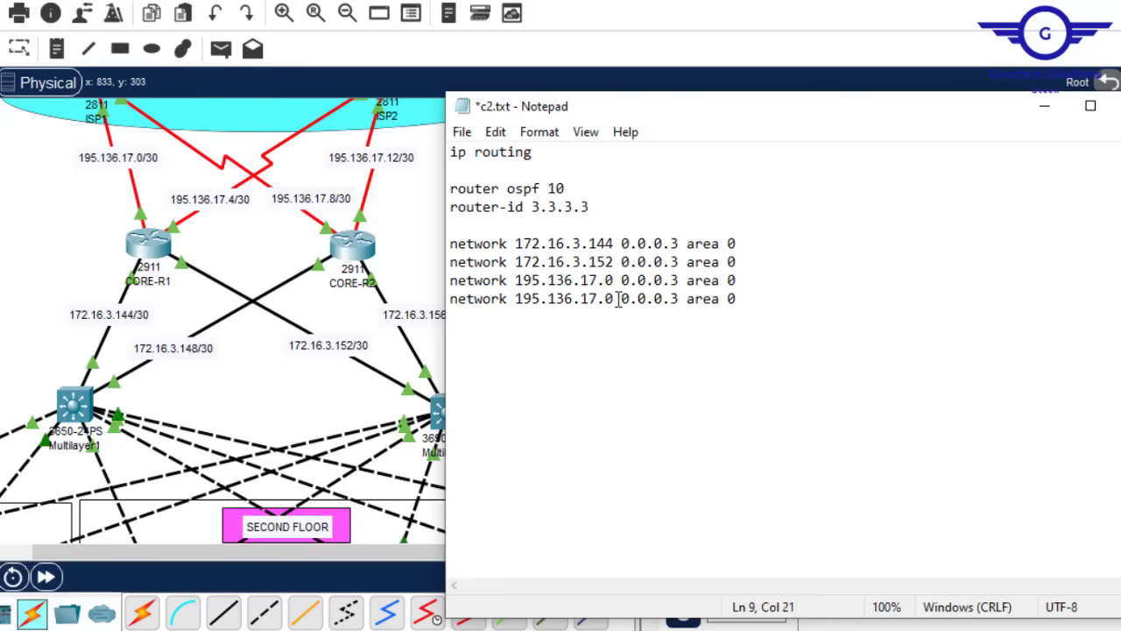
key(BackSpace)
text(4)
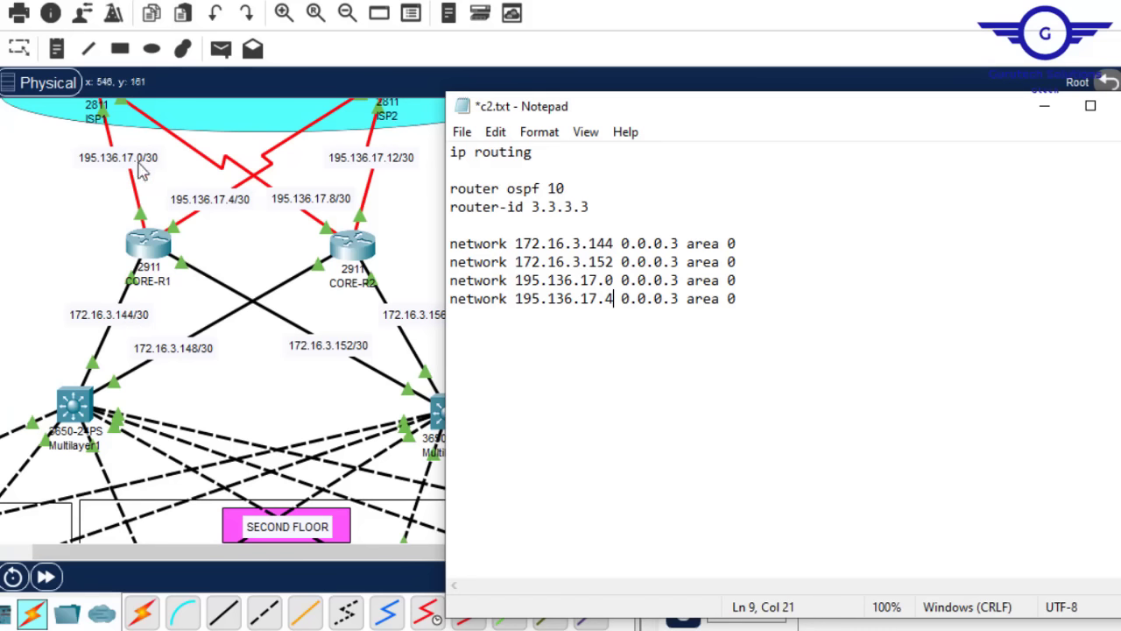
Add the commands do wr and ex on separate lines after the network statements in c2.txt.
click(754, 297)
key(Return)
text(do)
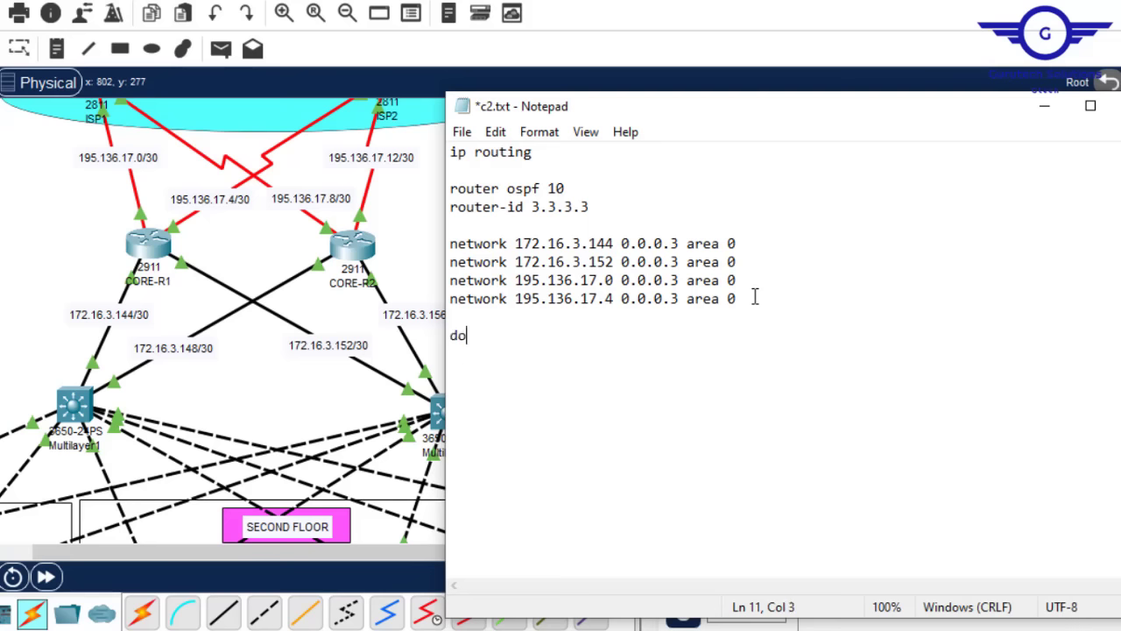
text( wr ex)
key(Return)
key(ctrl+a)
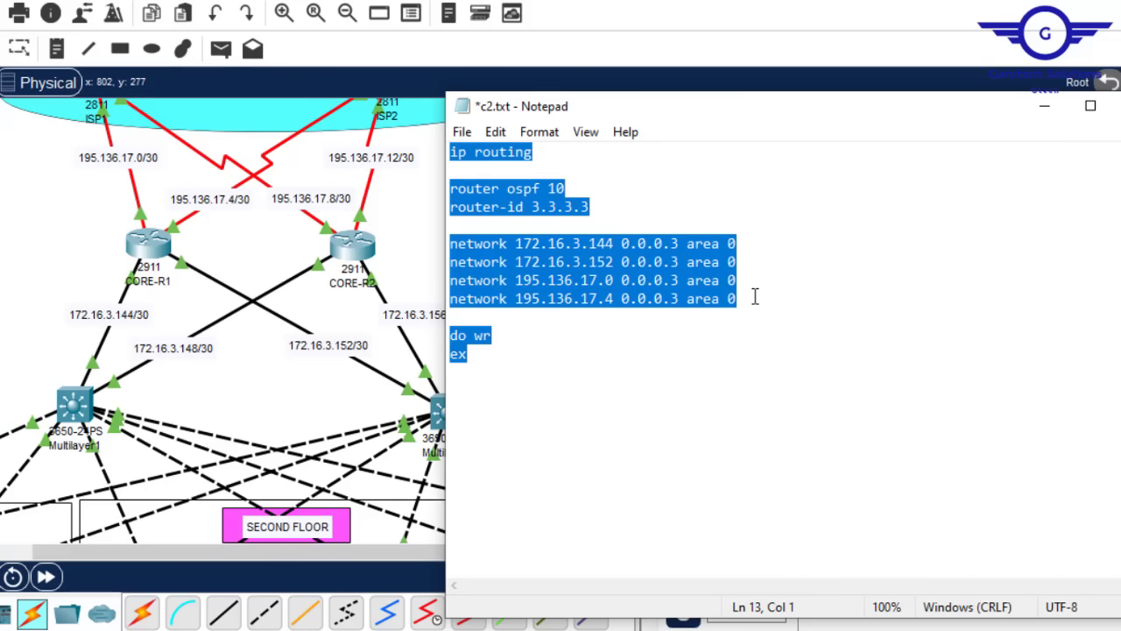
Delete the ip routing line and the blank line below it from c2.txt, and copy the whole script.
click(543, 157)
drag(543, 158, 430, 146)
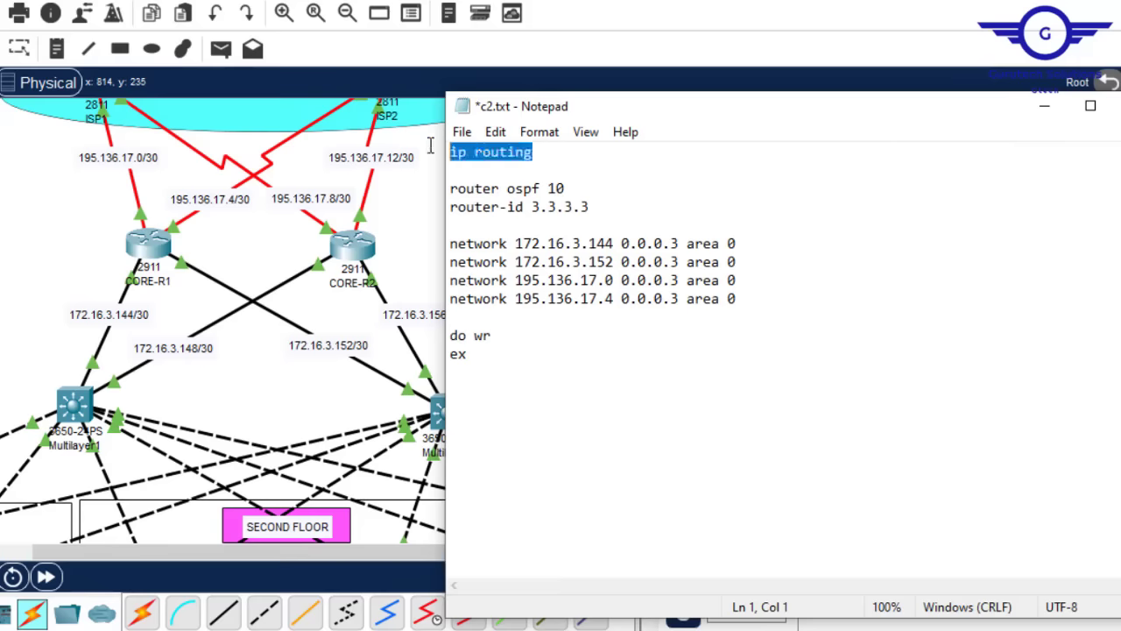
key(Delete)
key(Delete)
key(Delete)
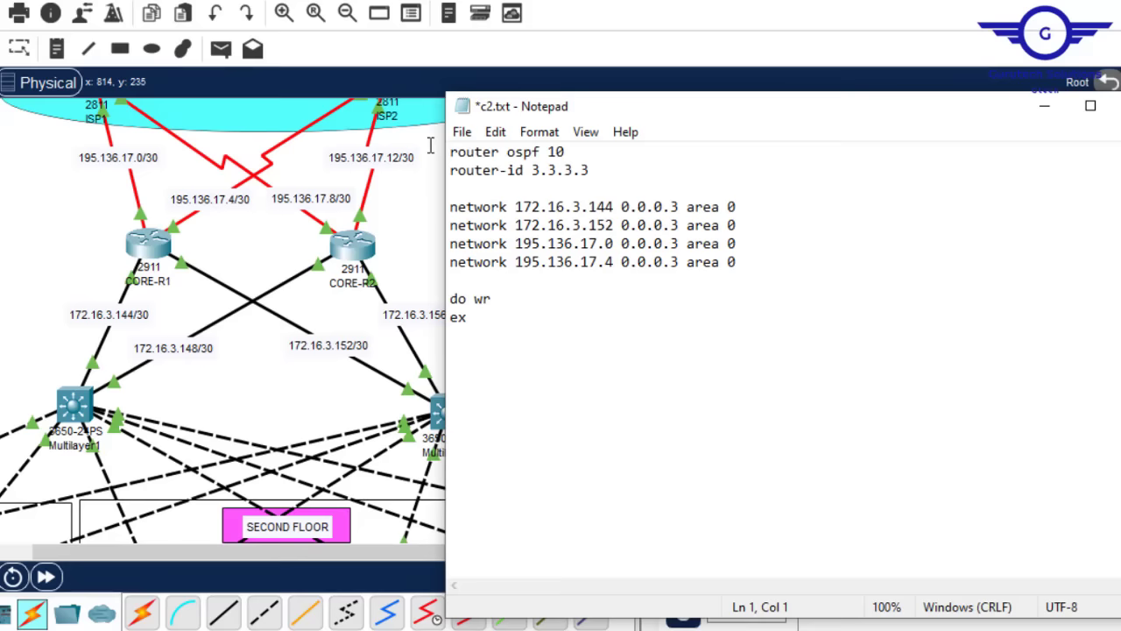
key(ctrl+a)
key(ctrl+c)
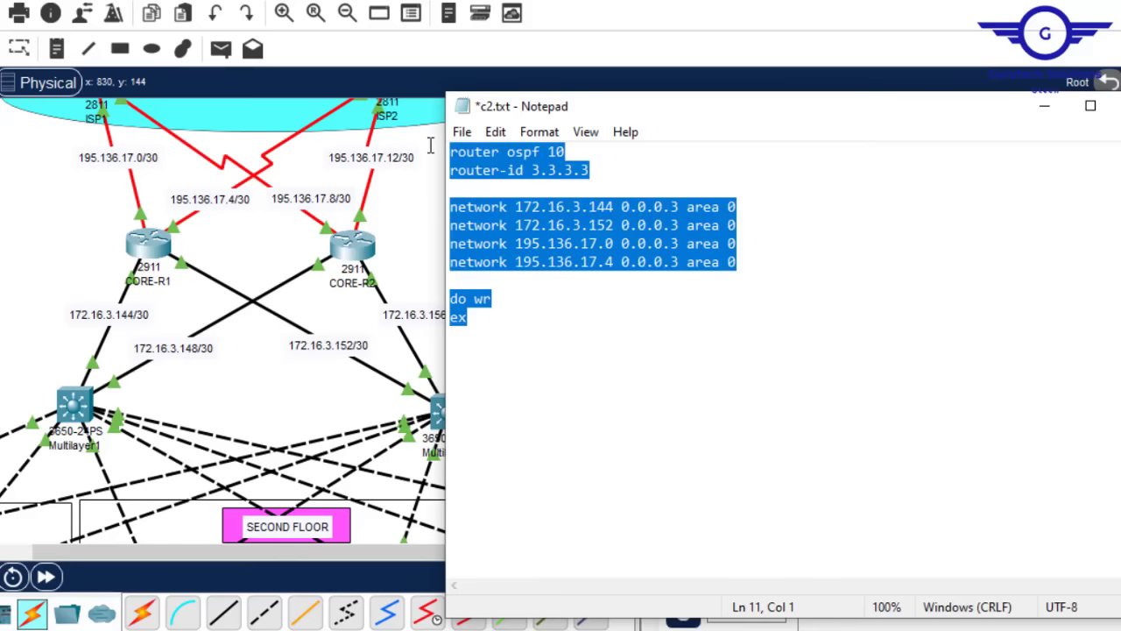
Open CORE-R1, select its GigabitEthernet0/0 interface configuration and switch to the router's command line.
click(142, 250)
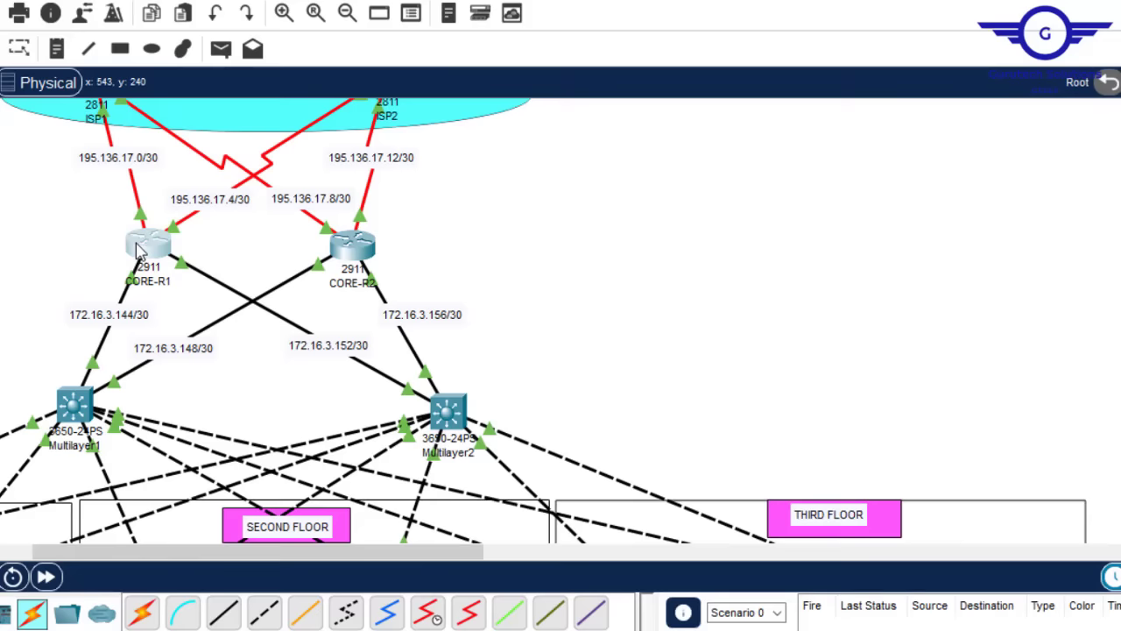
click(350, 15)
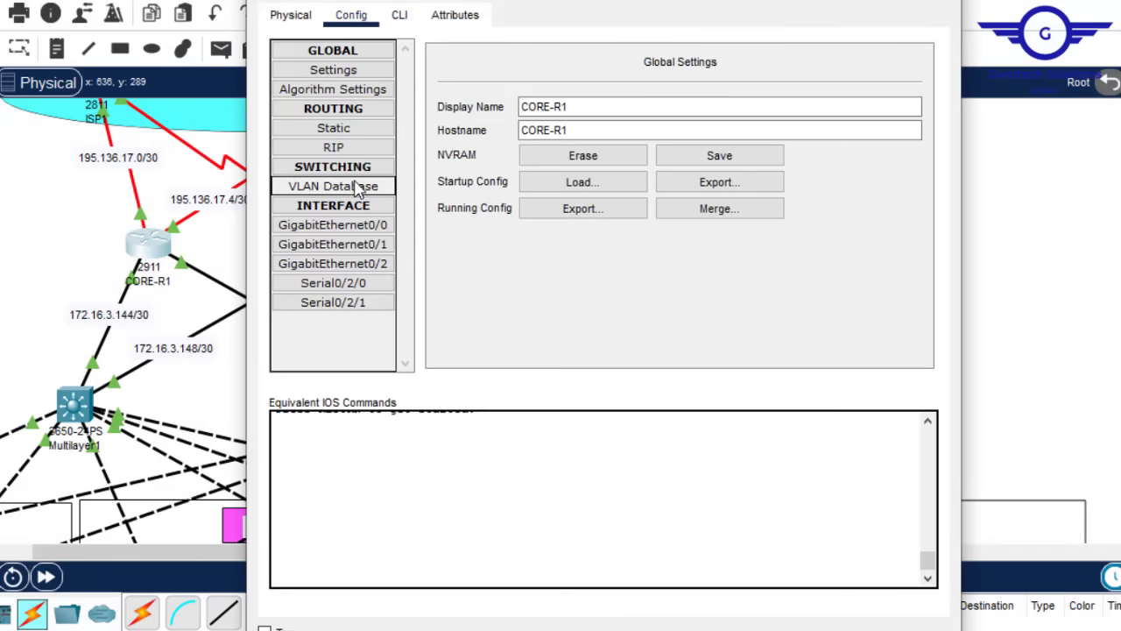
click(369, 211)
click(369, 210)
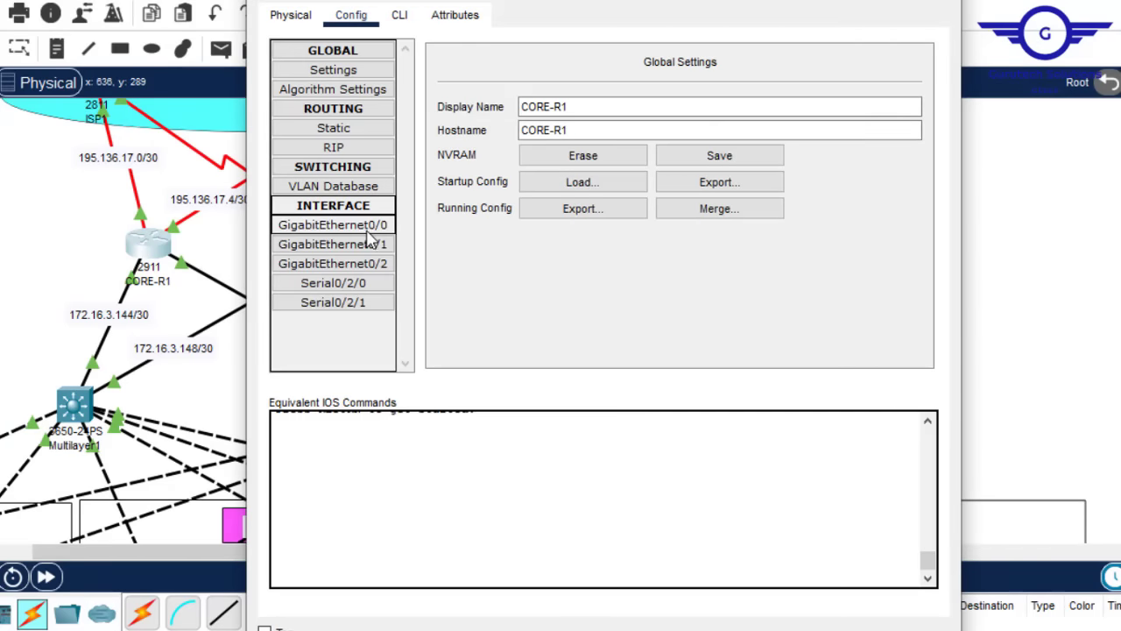
click(367, 226)
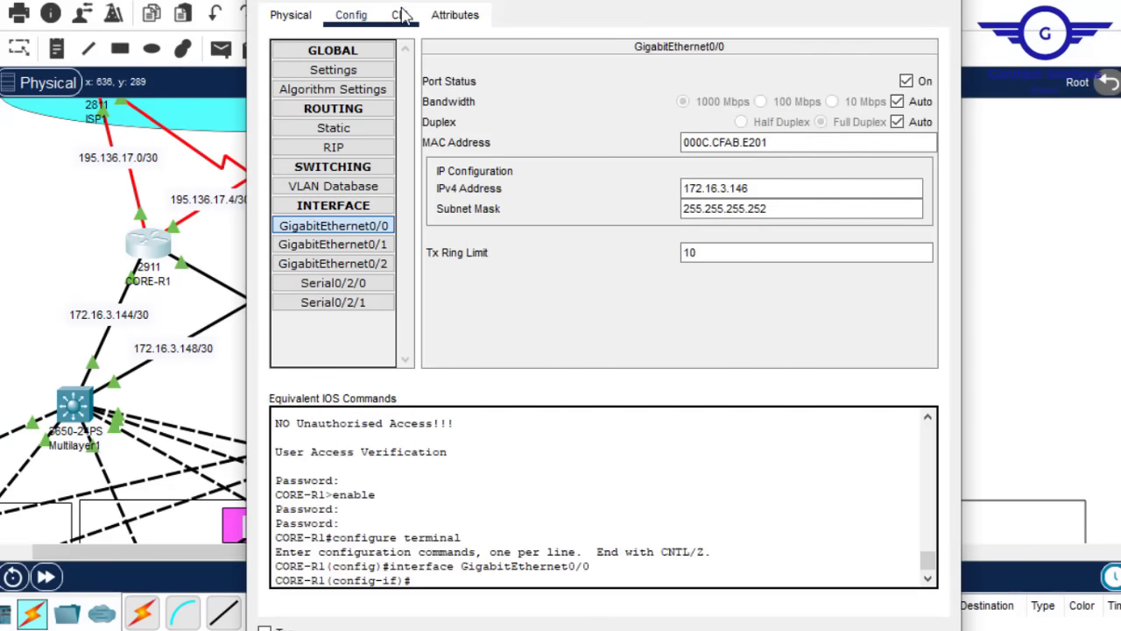
click(396, 15)
Leave interface configuration mode on CORE-R1 with ex, paste the copied OSPF 10 script and close the router window.
key(Return)
key(Return)
key(Return)
text(ex)
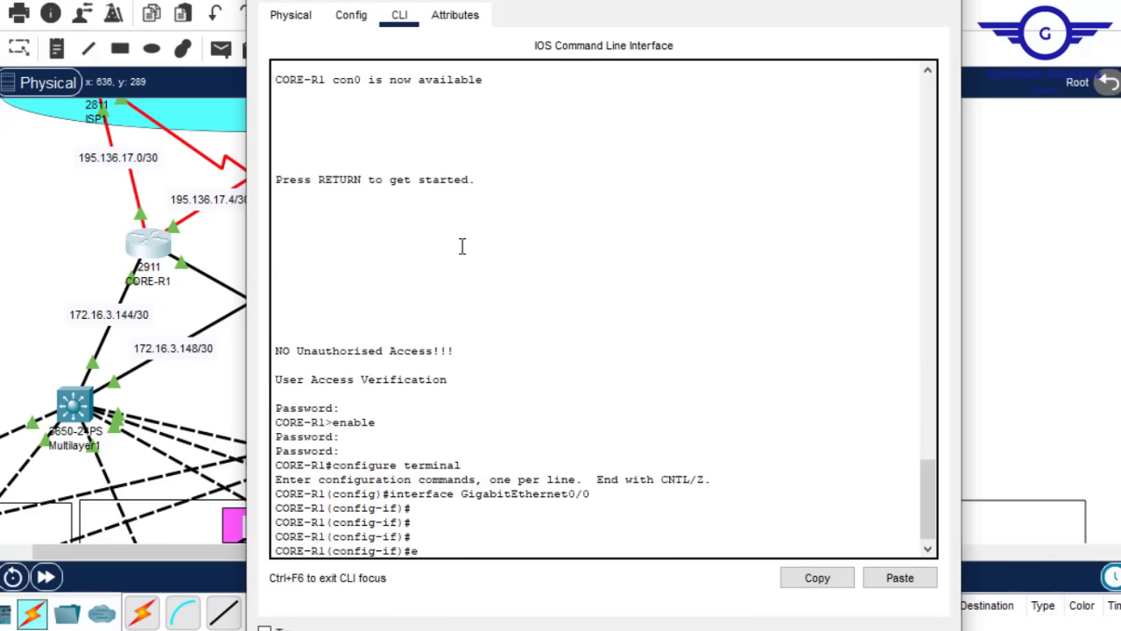
key(Return)
key(Return)
key(Return)
key(Return)
key(Return)
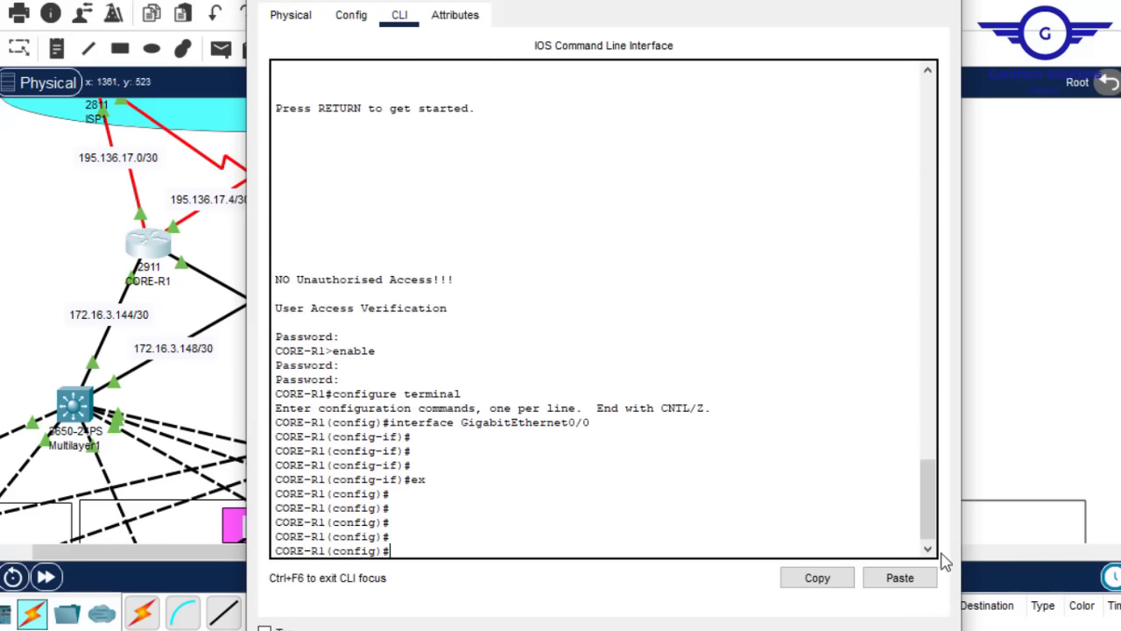
click(916, 578)
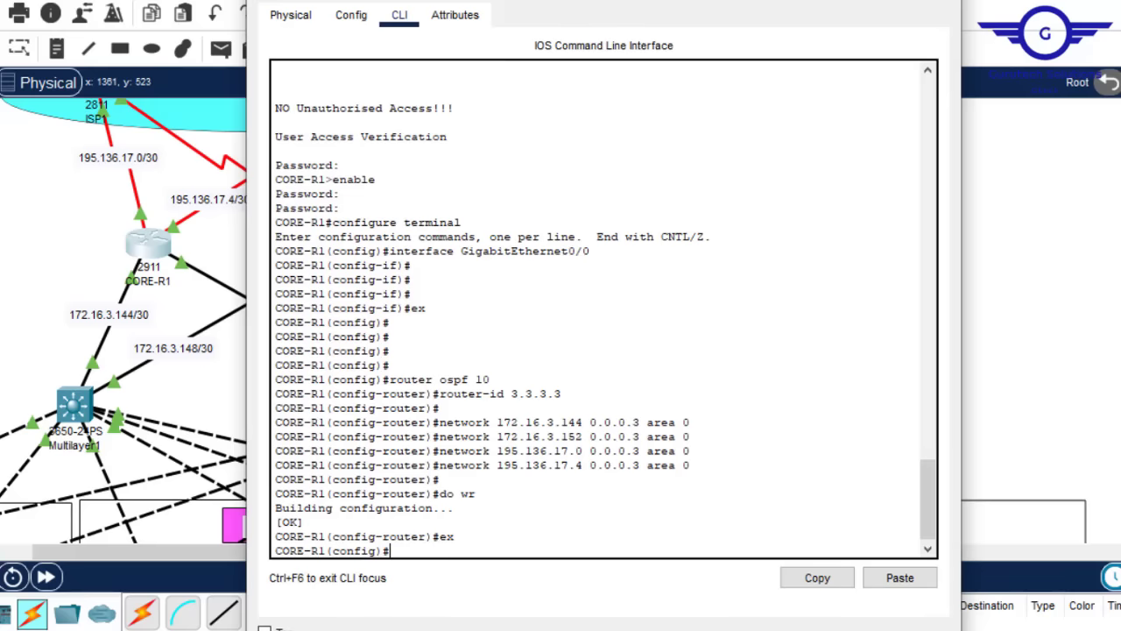
key(alt+F4)
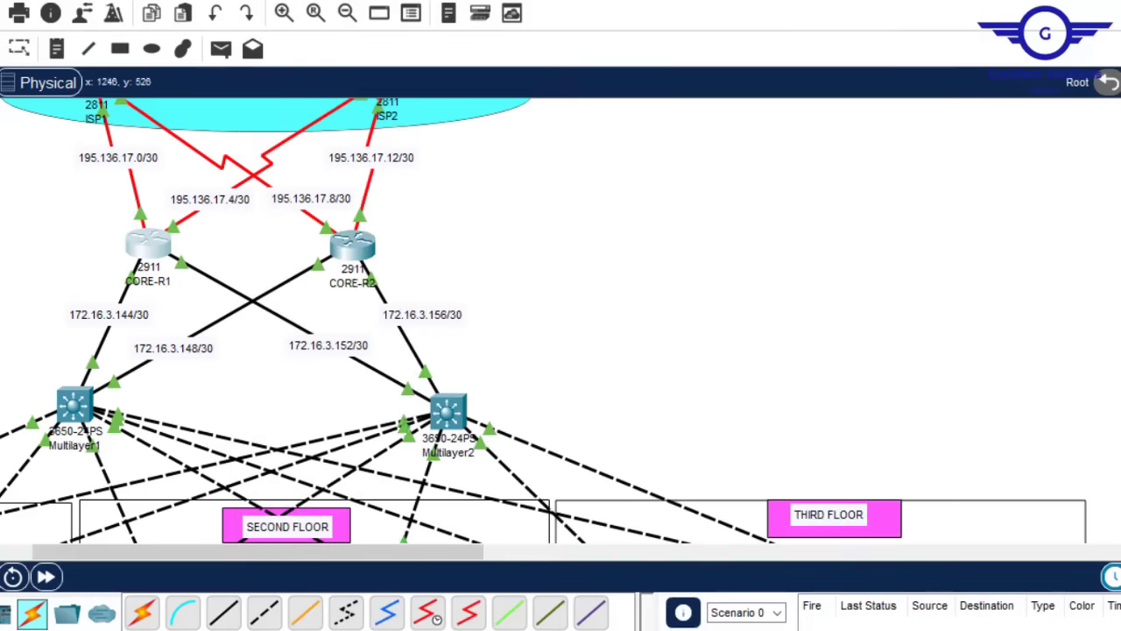
Return to c2.txt and change the last two network addresses to 195.136.17.8 and 195.136.17.12.
click(987, 596)
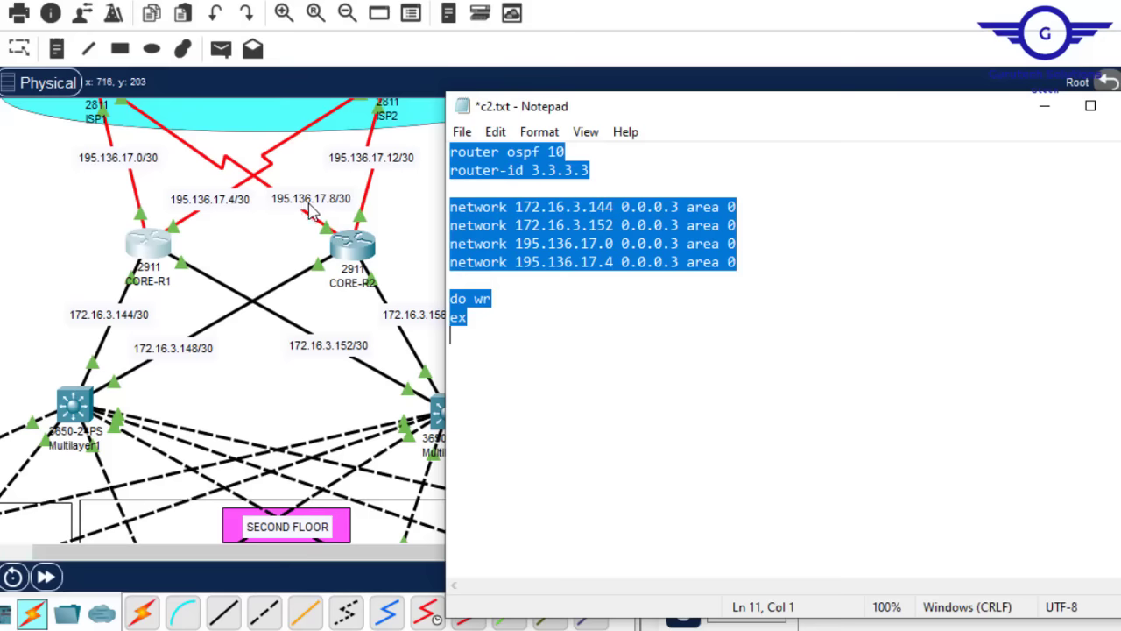
click(607, 244)
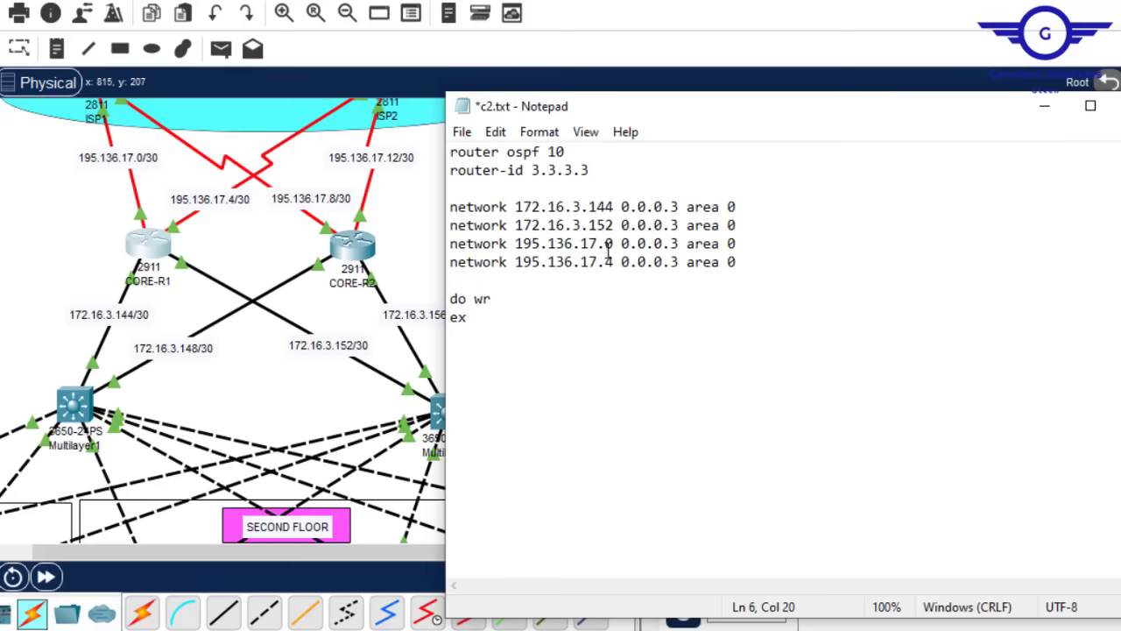
text(8)
key(Delete)
click(608, 271)
key(Delete)
text(12)
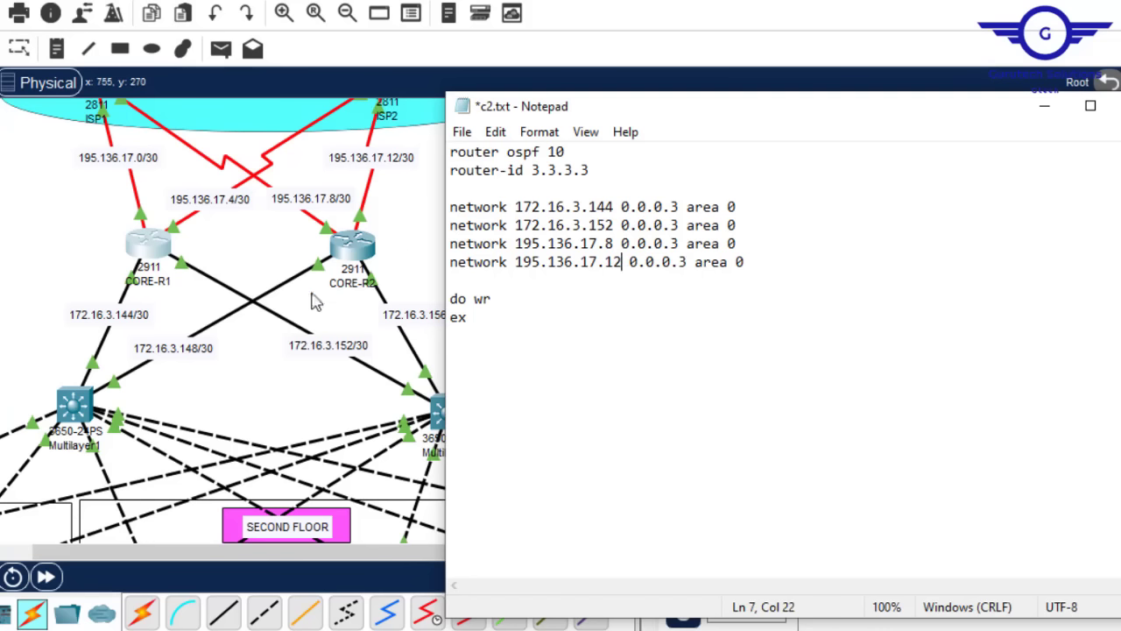
Change the first two network addresses in c2.txt to 172.16.3.148 and 172.16.3.156.
click(608, 204)
key(Delete)
text(8)
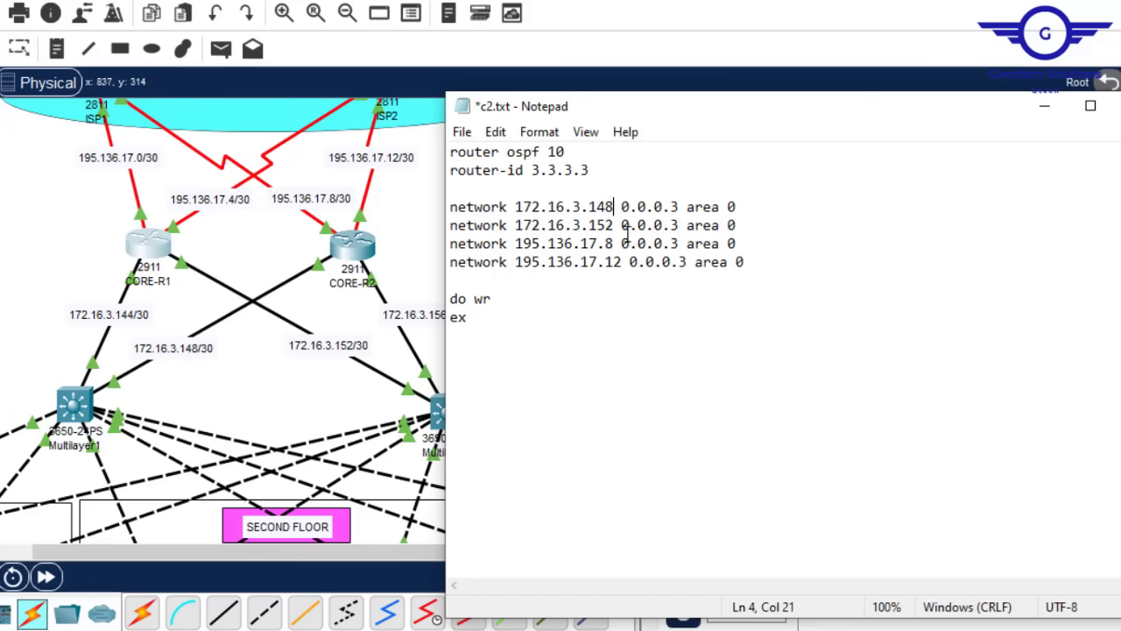
key(Delete)
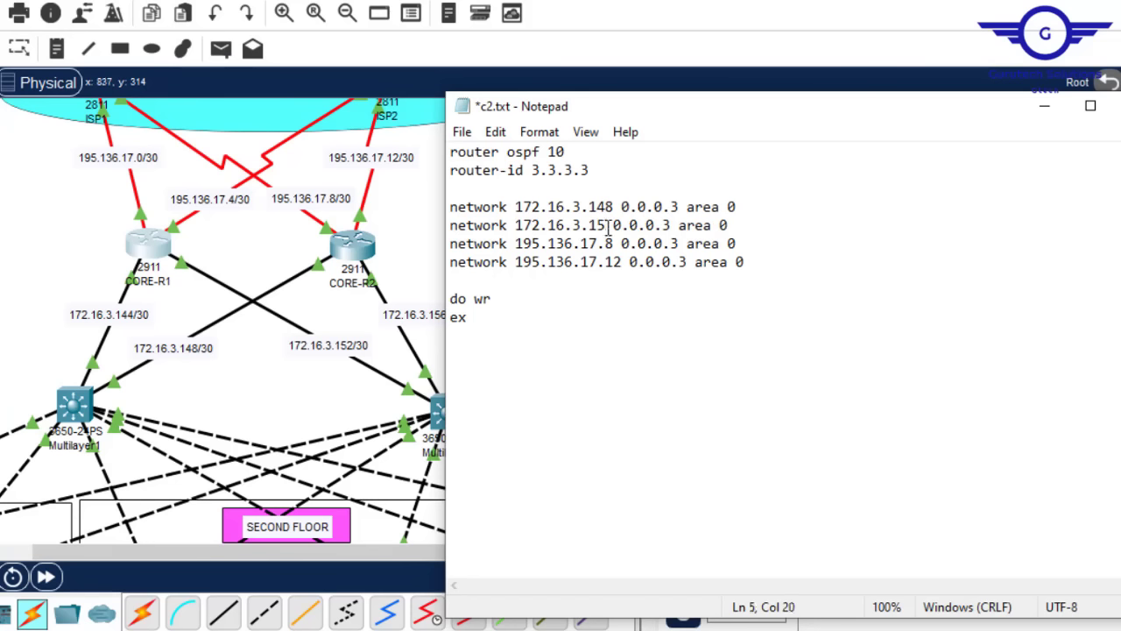
text(6)
Set the router-id in c2.txt to 4.4.4.4 and copy the whole script.
click(541, 173)
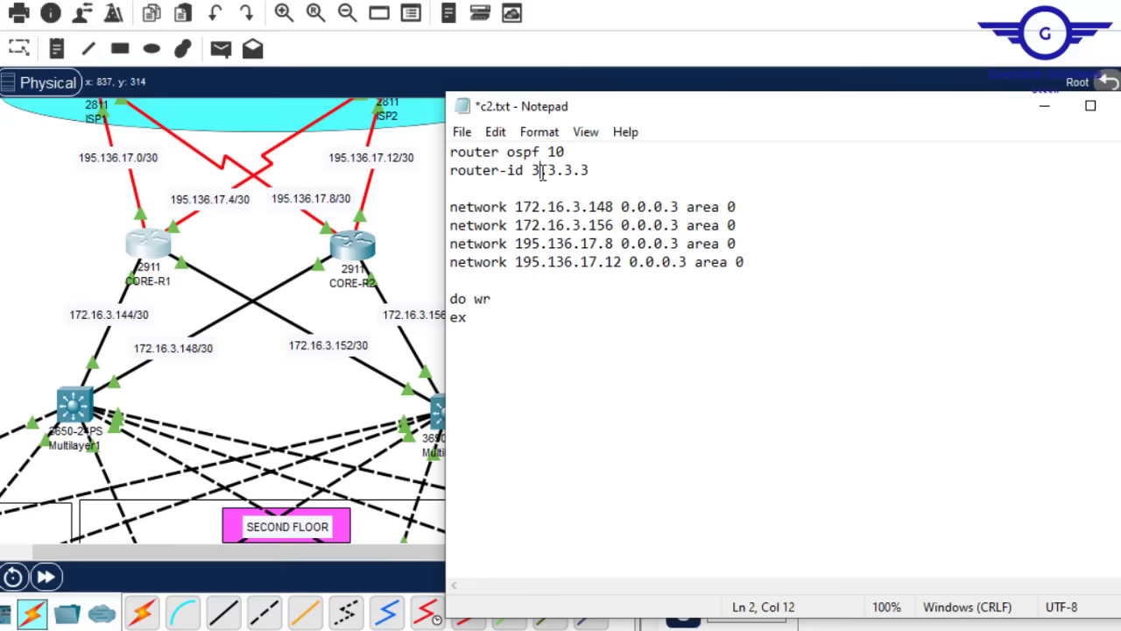
key(BackSpace)
key(Delete)
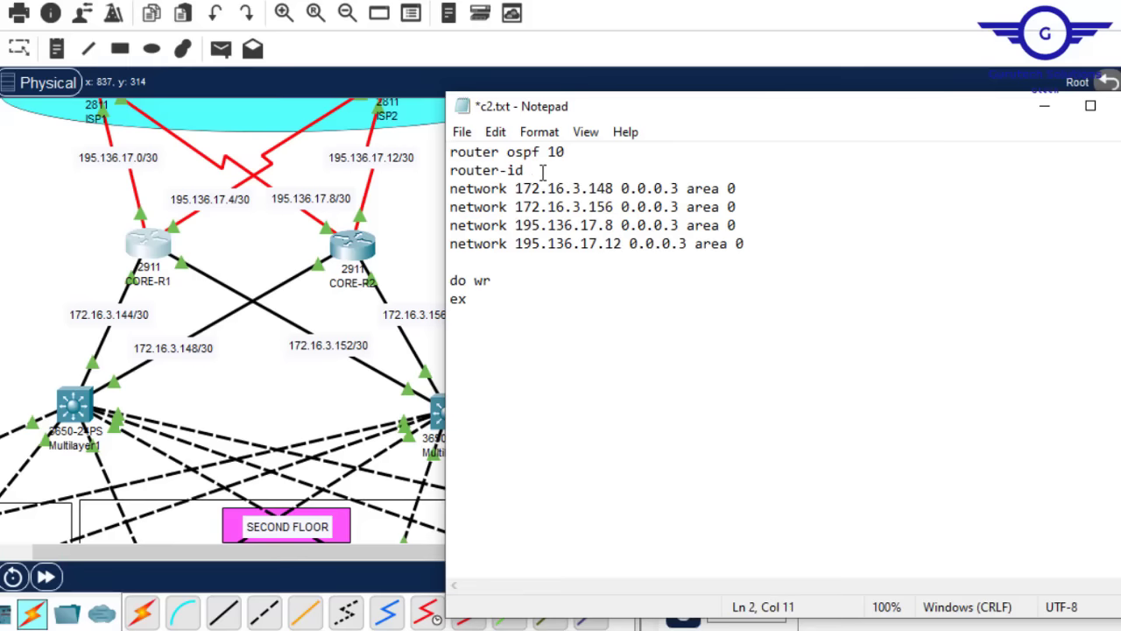
text(4.4.4.4)
key(ctrl+a)
key(ctrl+c)
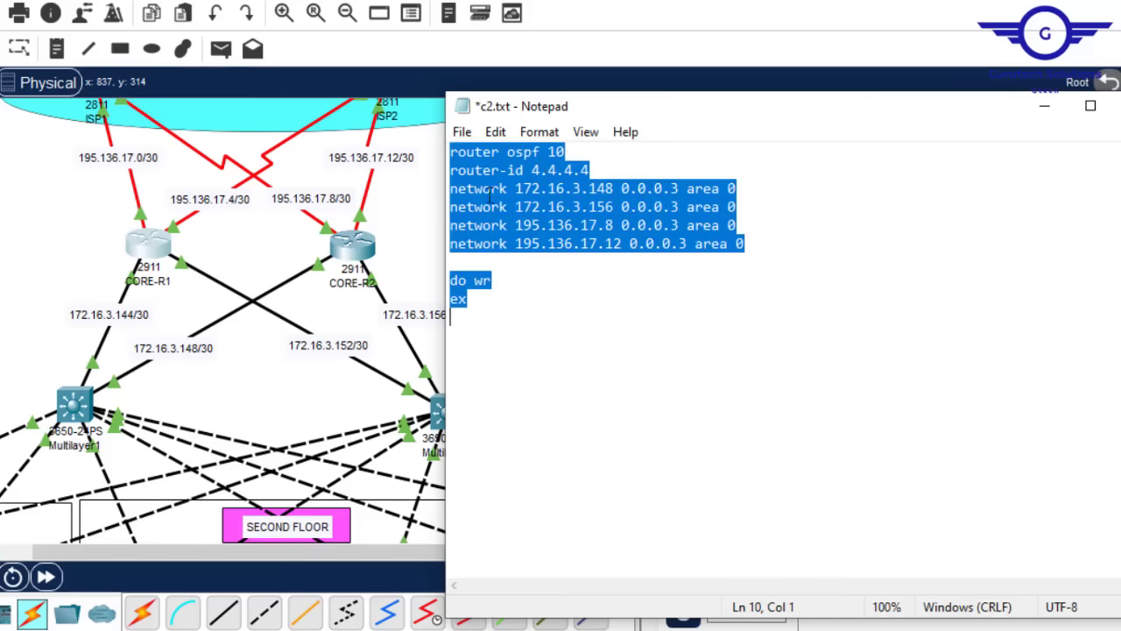
Open CORE-R2's command line through its GigabitEthernet0/0 configuration, paste the copied OSPF 10 script and close the router window.
click(355, 254)
click(361, 23)
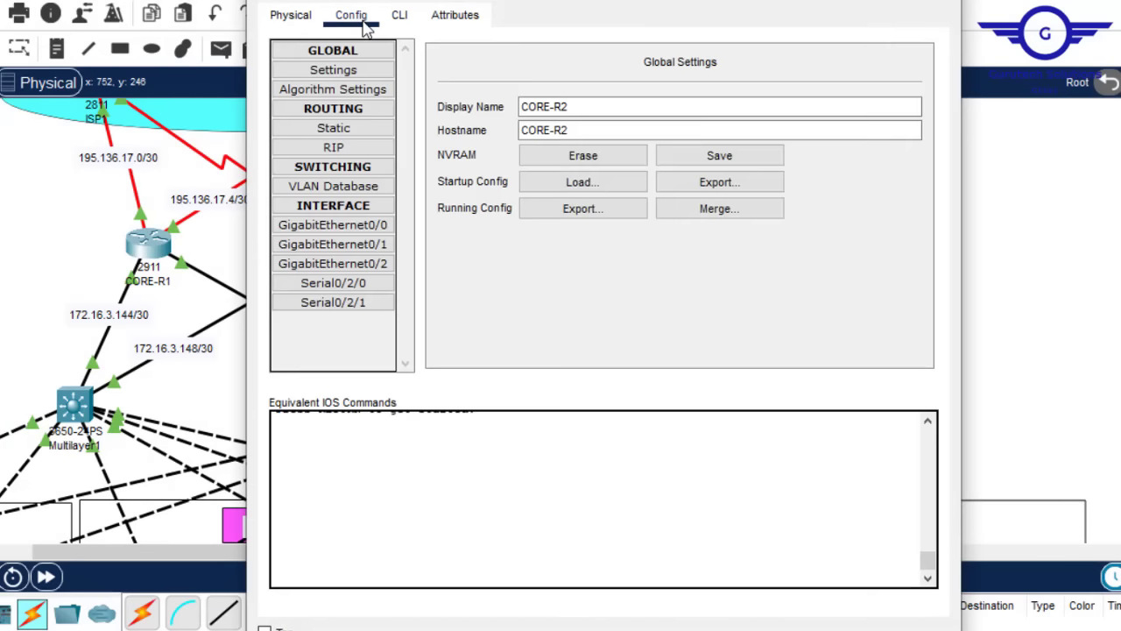
click(364, 225)
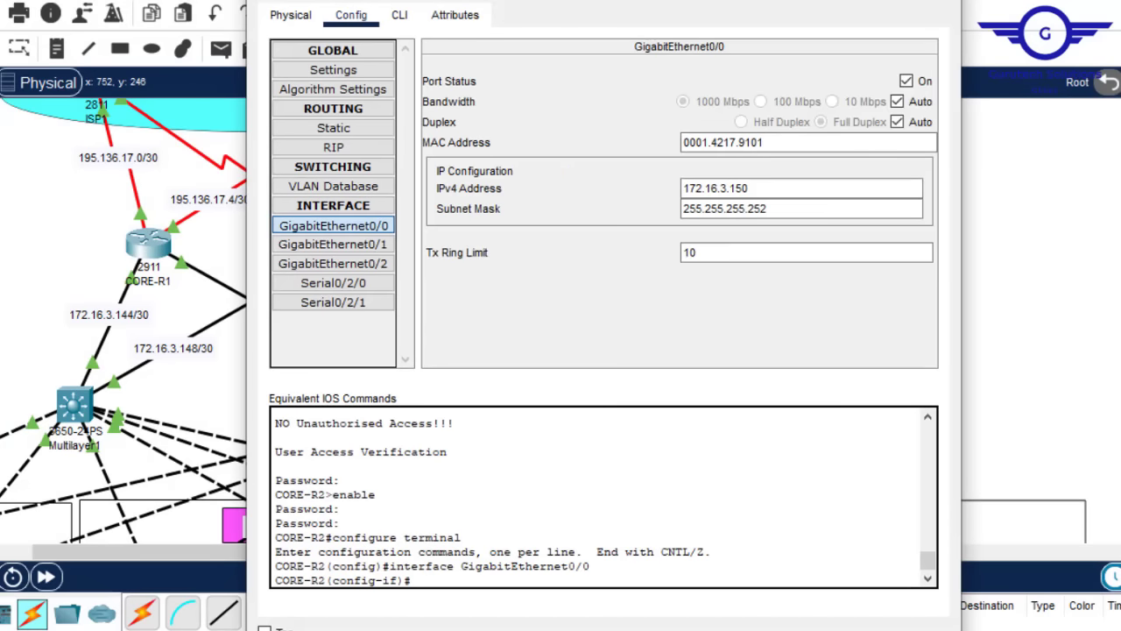
click(410, 26)
key(Return)
key(Return)
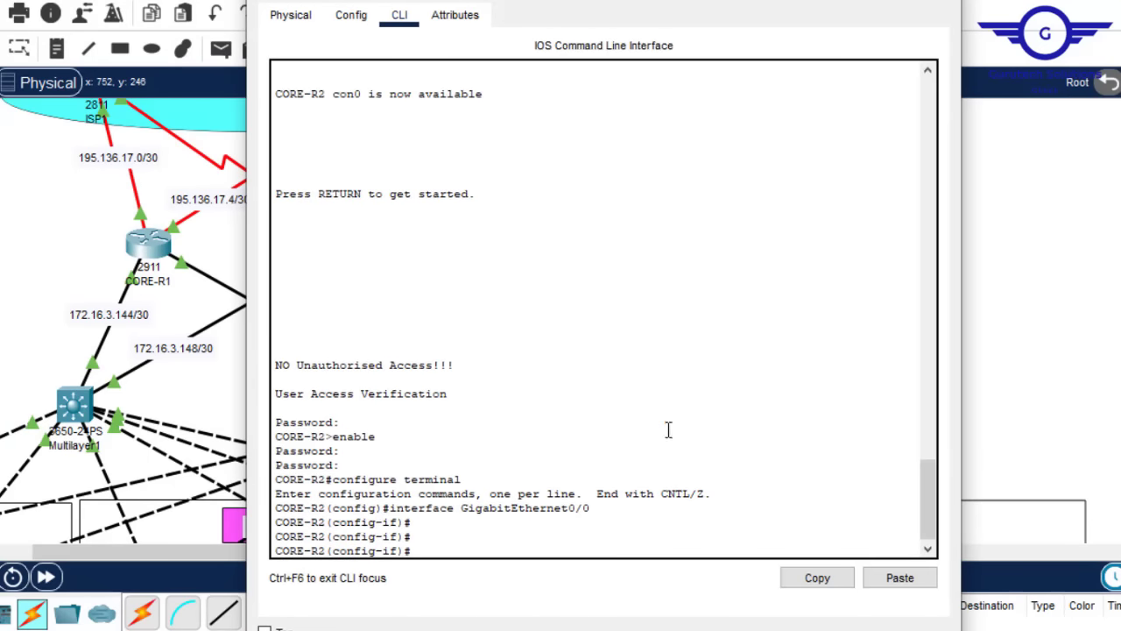
click(902, 578)
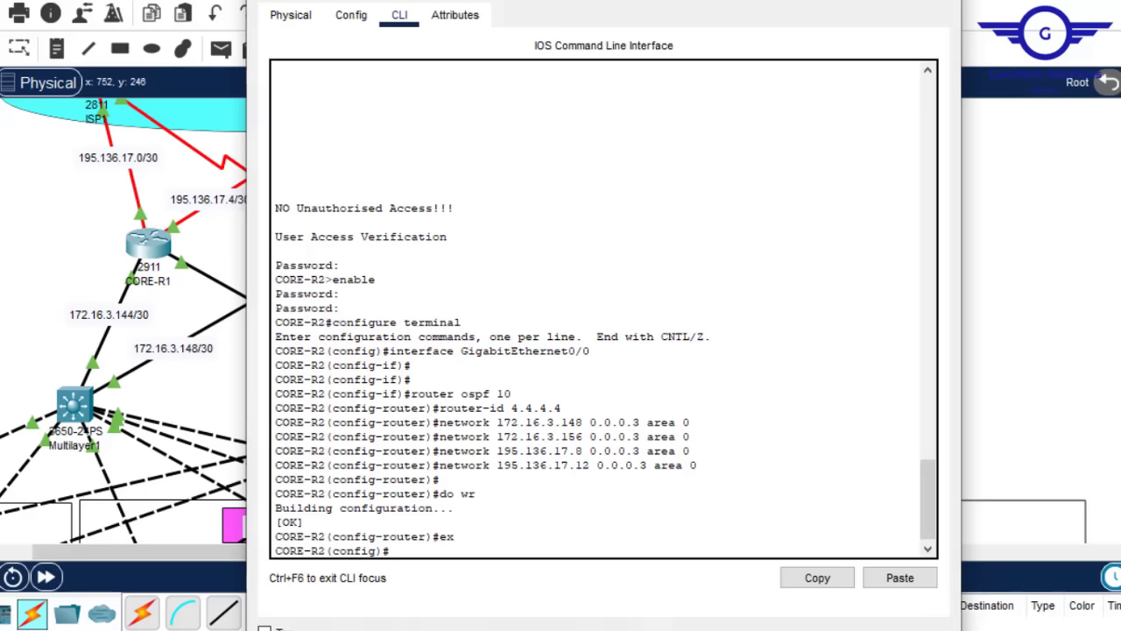
key(alt+F4)
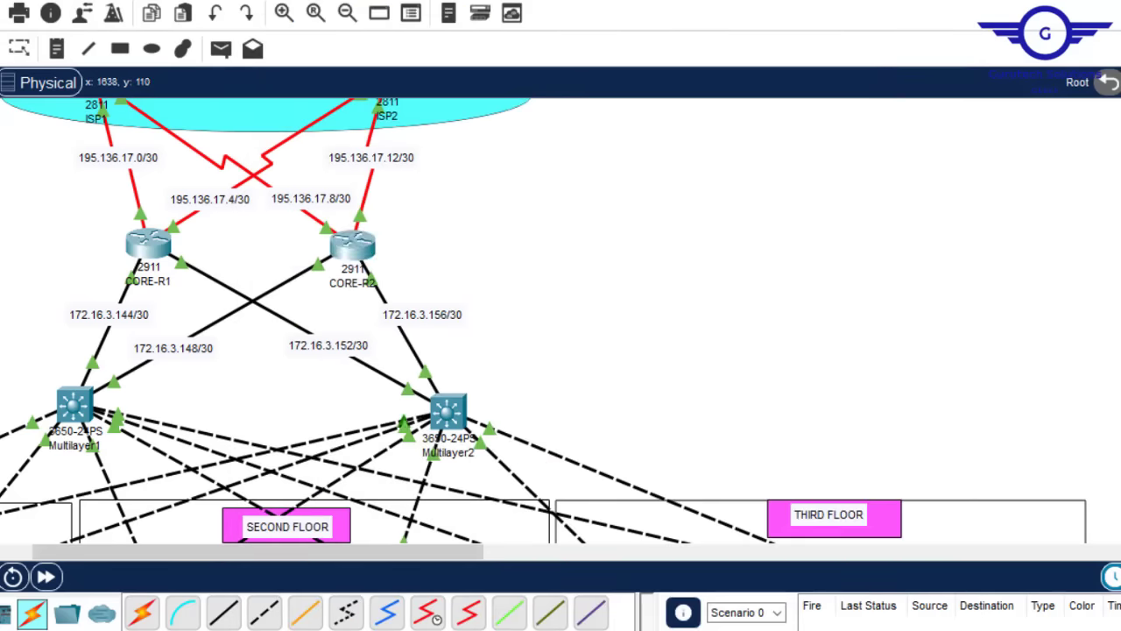
Reopen c2.txt and delete the network lines for 172.16.3.148 and 172.16.3.156.
scroll(543, 321, up, 2)
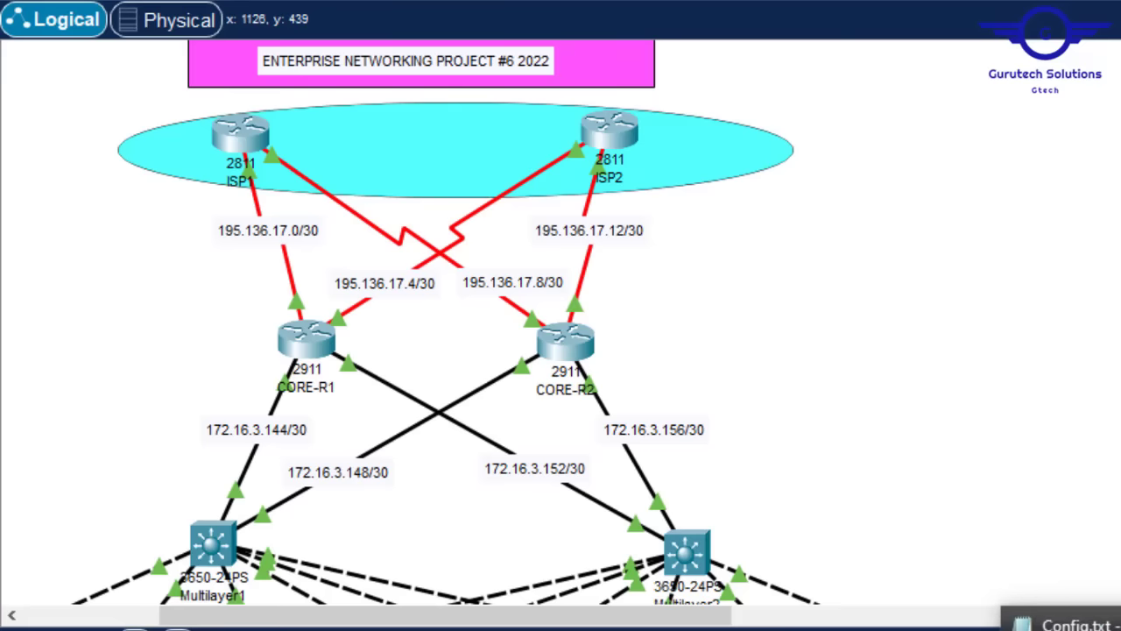
click(1051, 613)
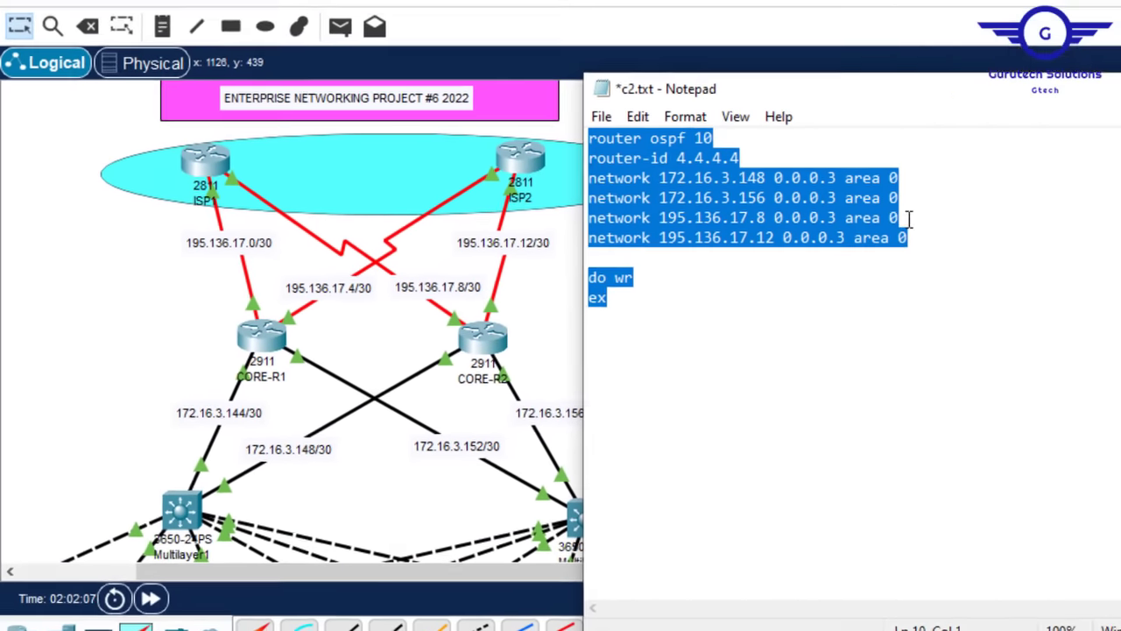
double_click(856, 207)
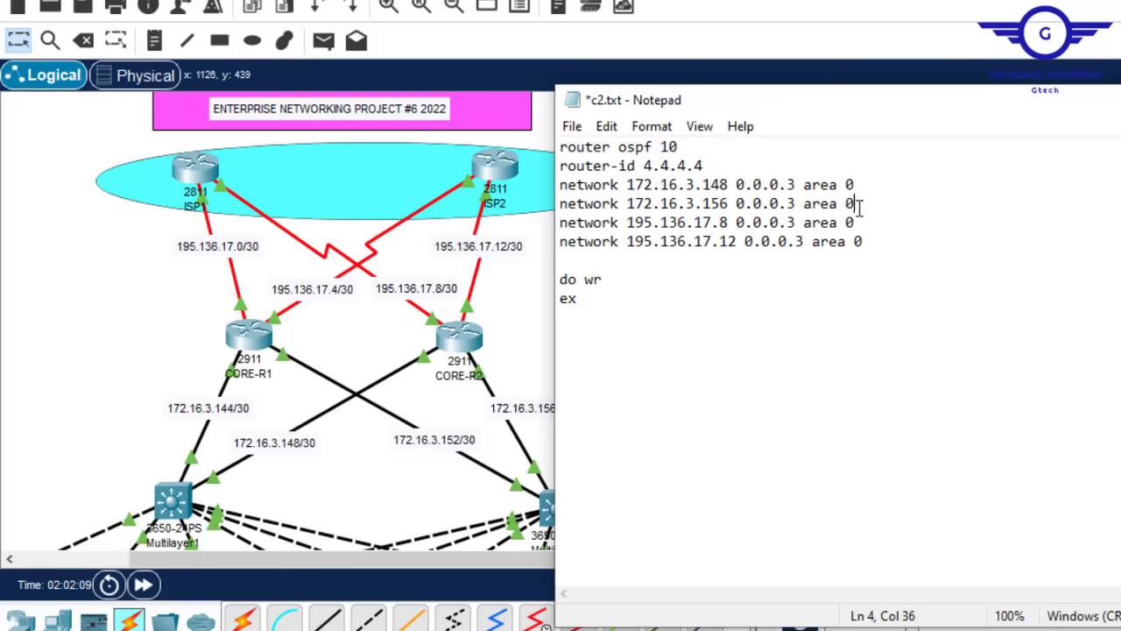
drag(781, 175, 727, 164)
key(Delete)
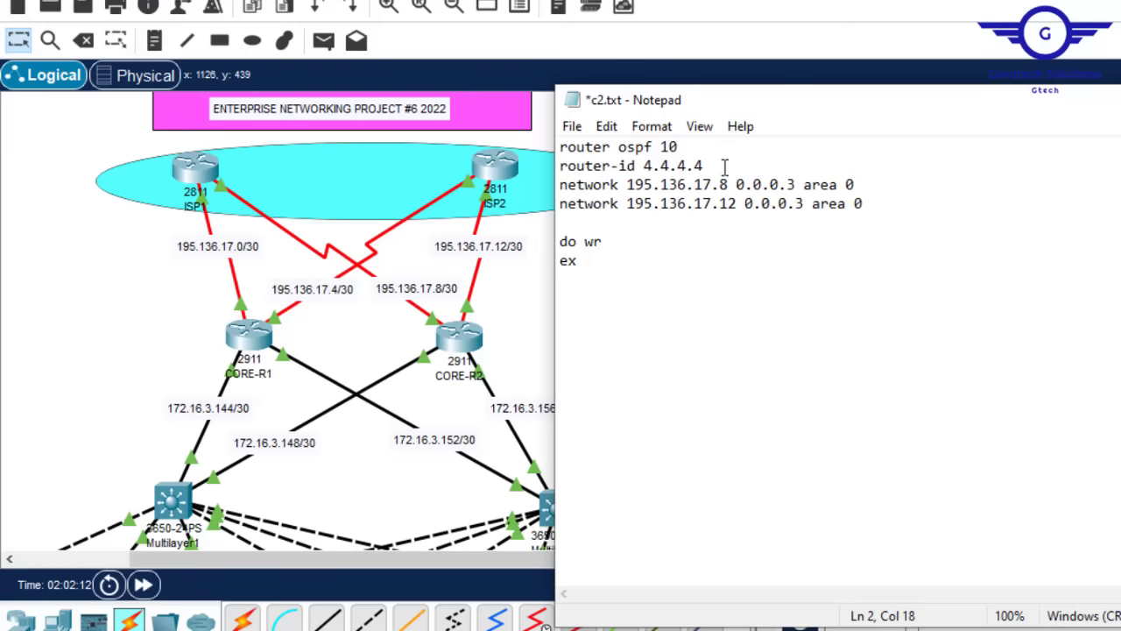
Set the router-id in c2.txt to 5.5.5.5.
shift+click(653, 165)
shift+click(645, 165)
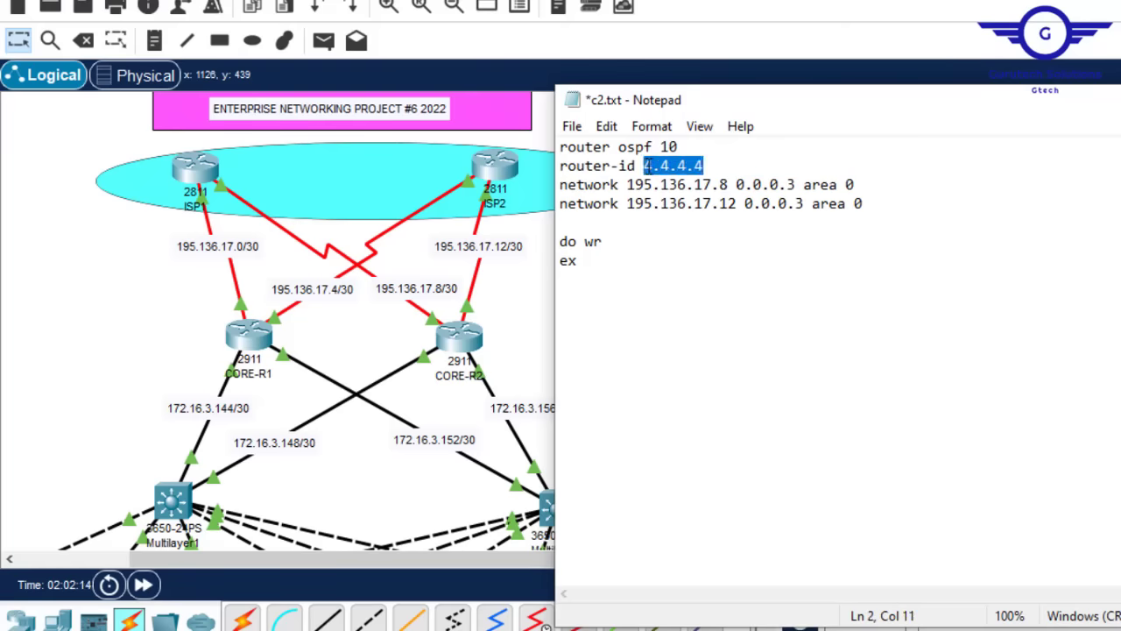
text(5)
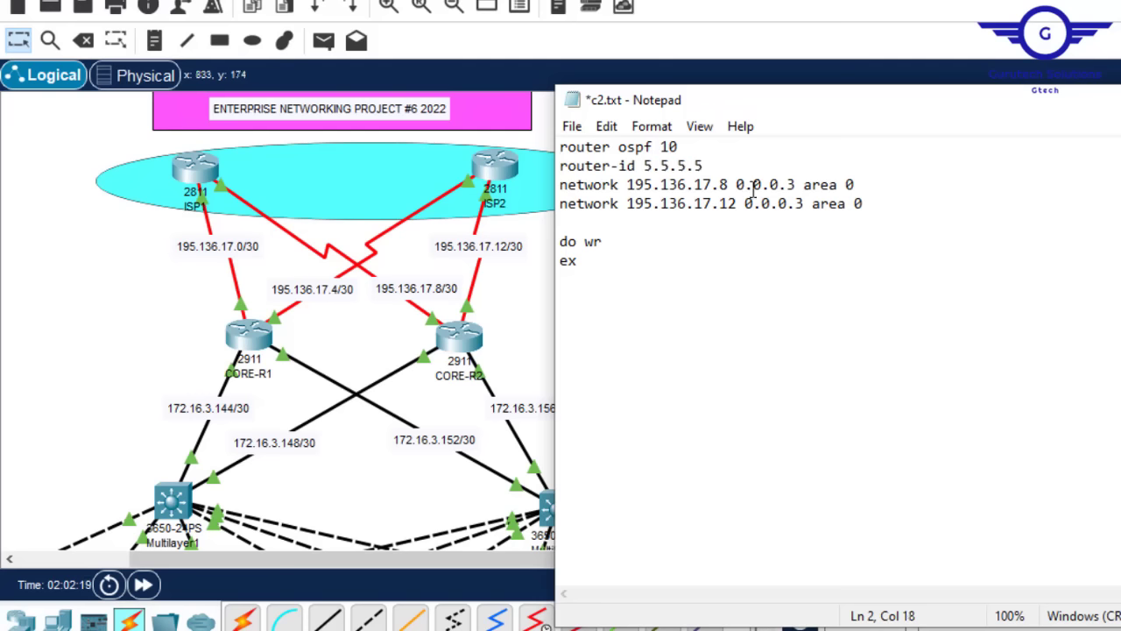
Change the second network address in c2.txt to 195.136.17.0 and copy the whole script.
click(728, 203)
key(BackSpace)
key(Delete)
text(0)
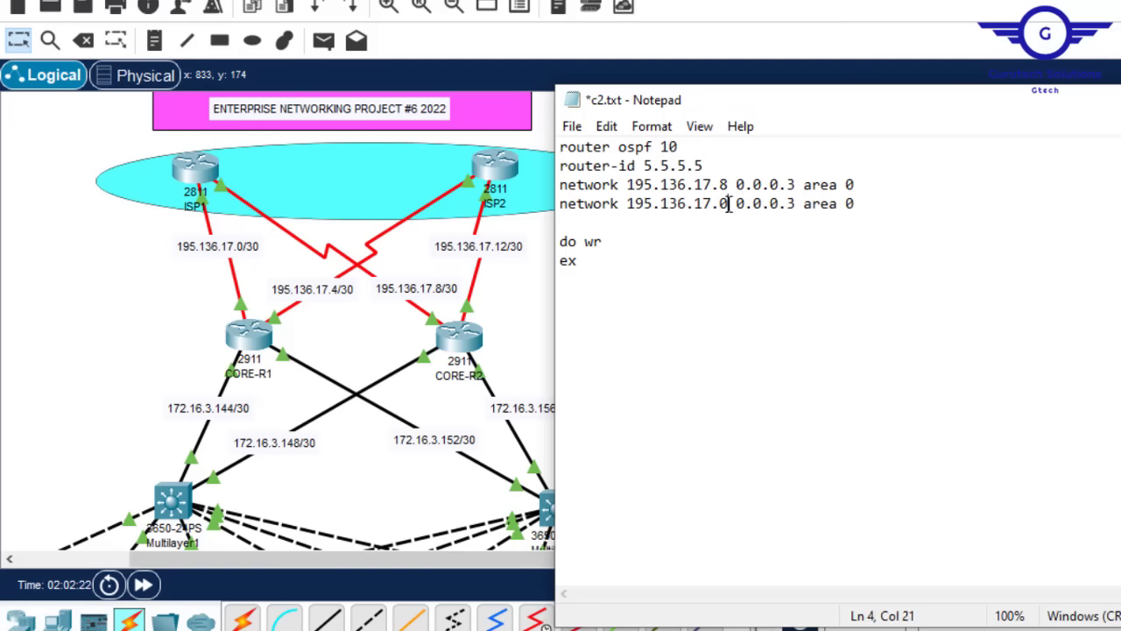
key(ctrl+a)
key(ctrl+c)
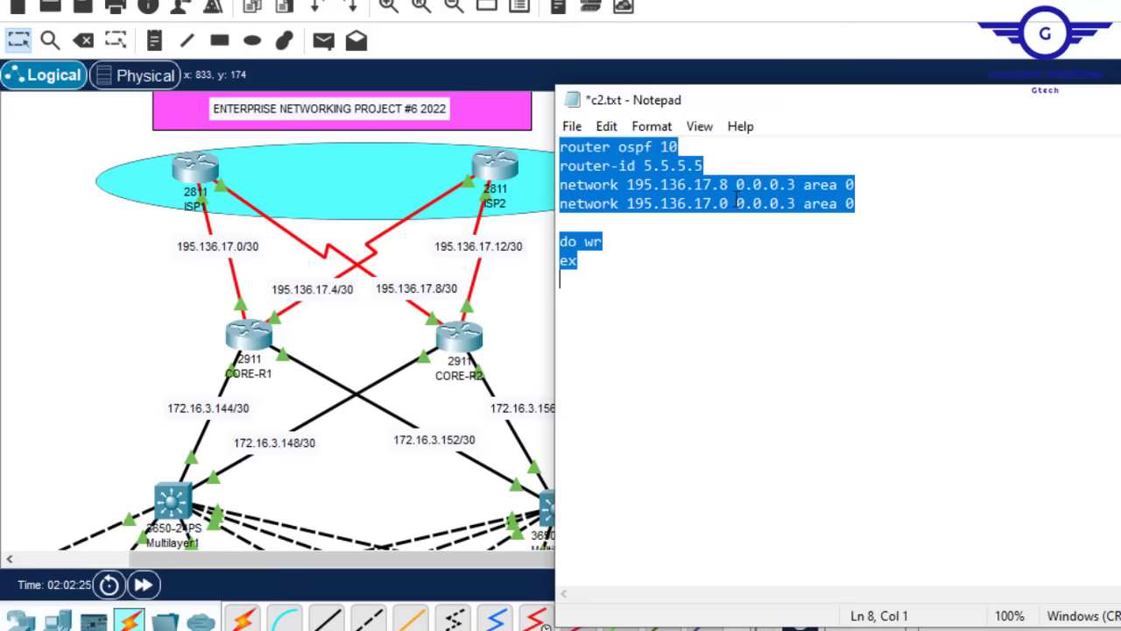
Open ISP1's command line through its FastEthernet0/1 interface configuration.
click(194, 179)
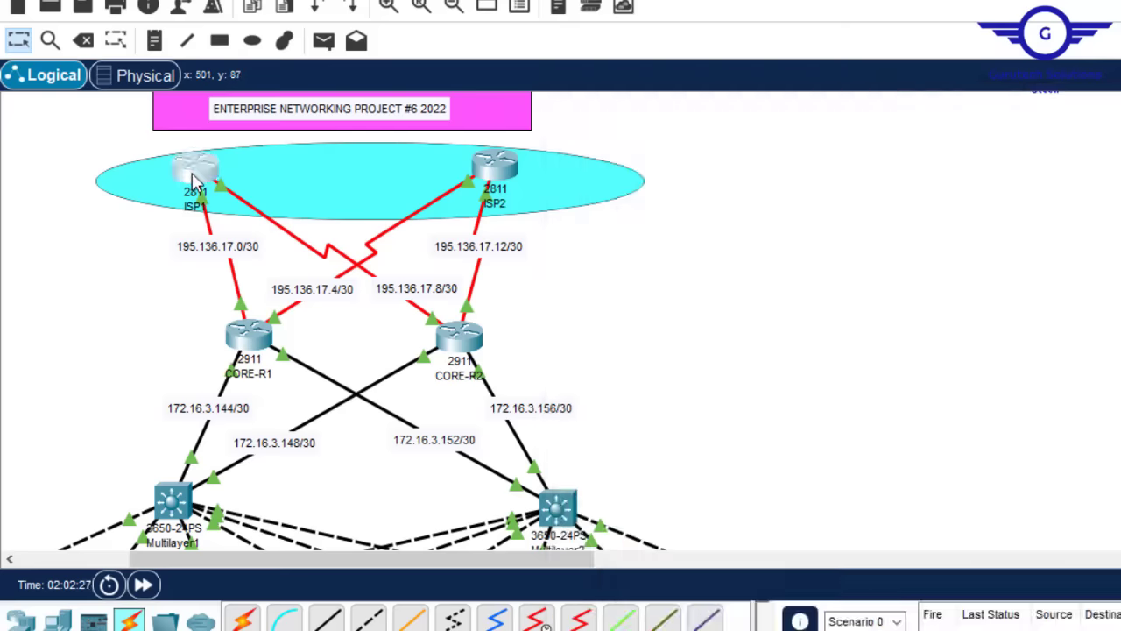
click(457, 7)
click(473, 241)
click(506, 14)
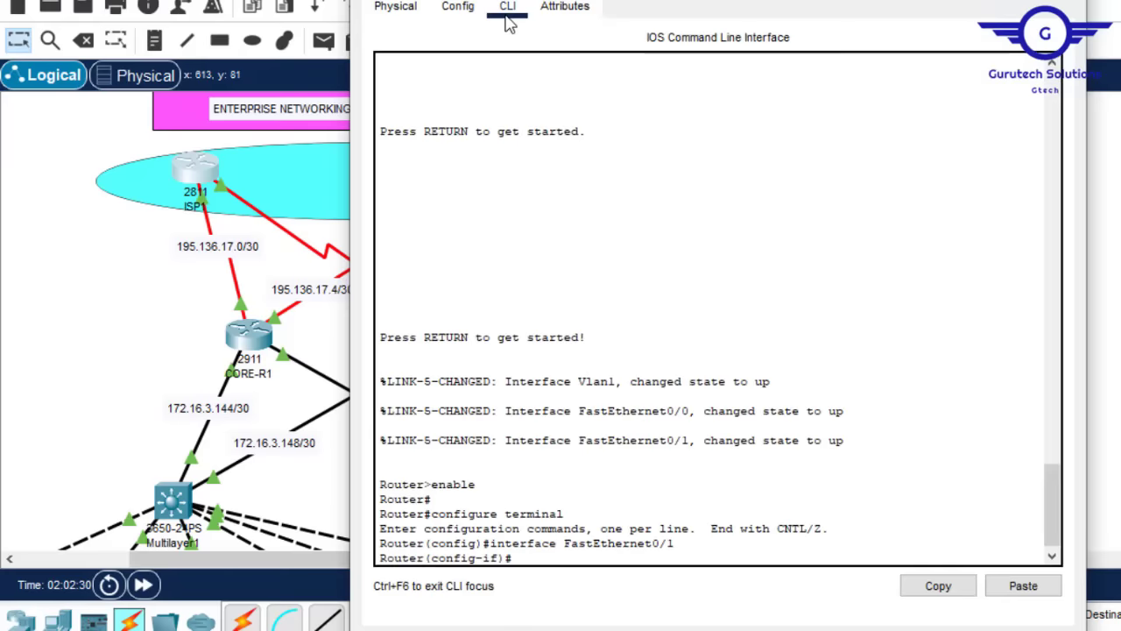
Exit interface mode on ISP1, paste the copied OSPF 10 script and close the router window.
key(Return)
key(Return)
text(ex)
key(Return)
key(Return)
key(Return)
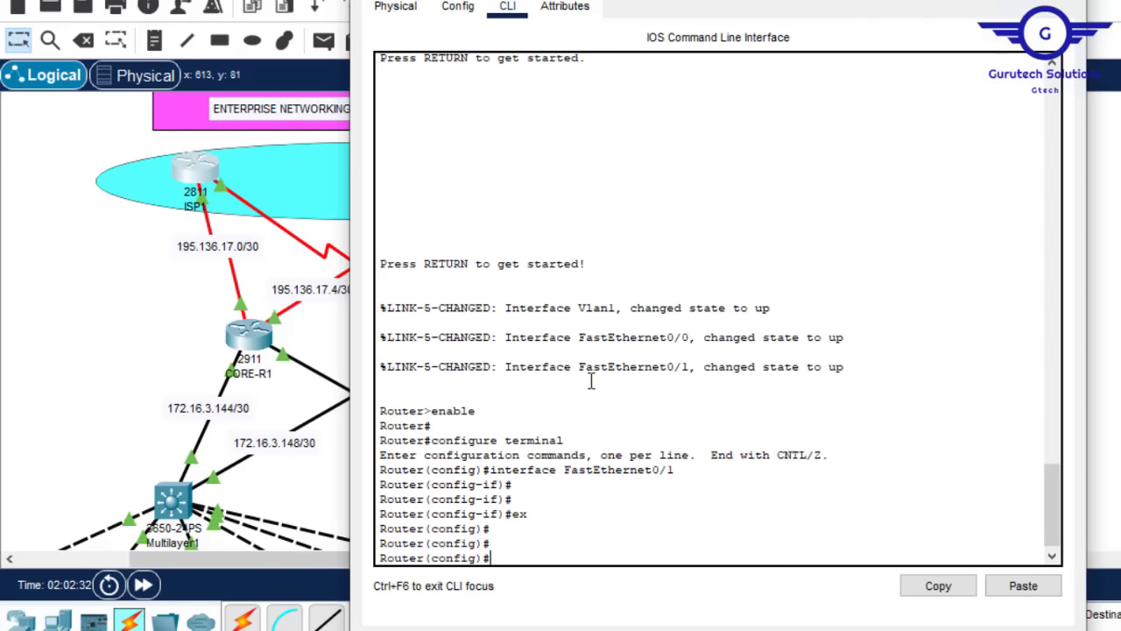
click(1023, 585)
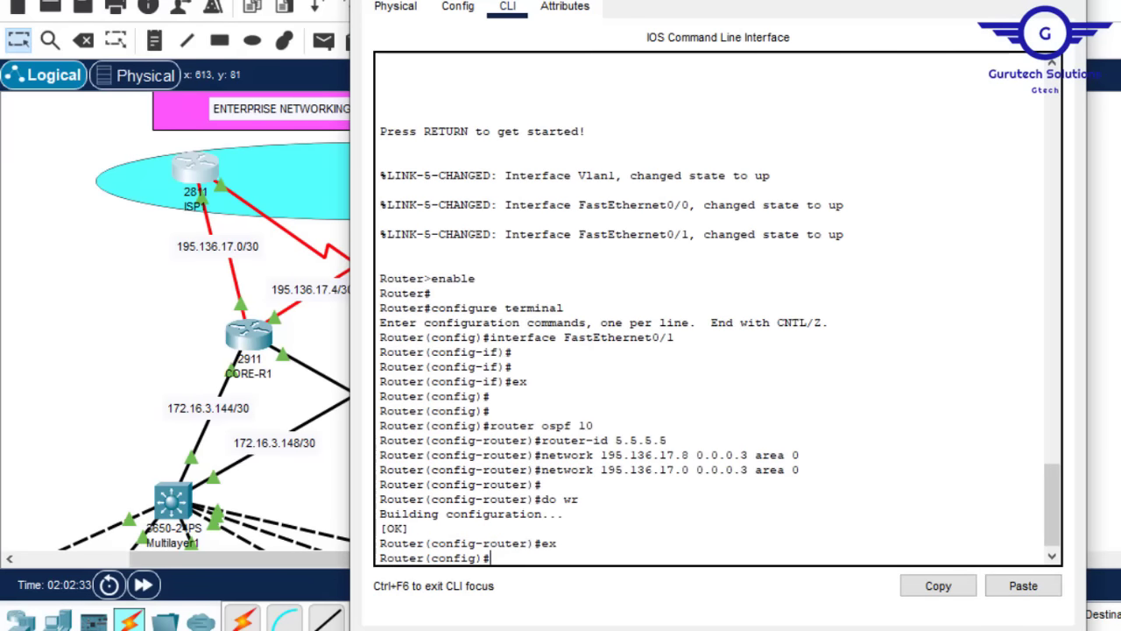
key(alt+F4)
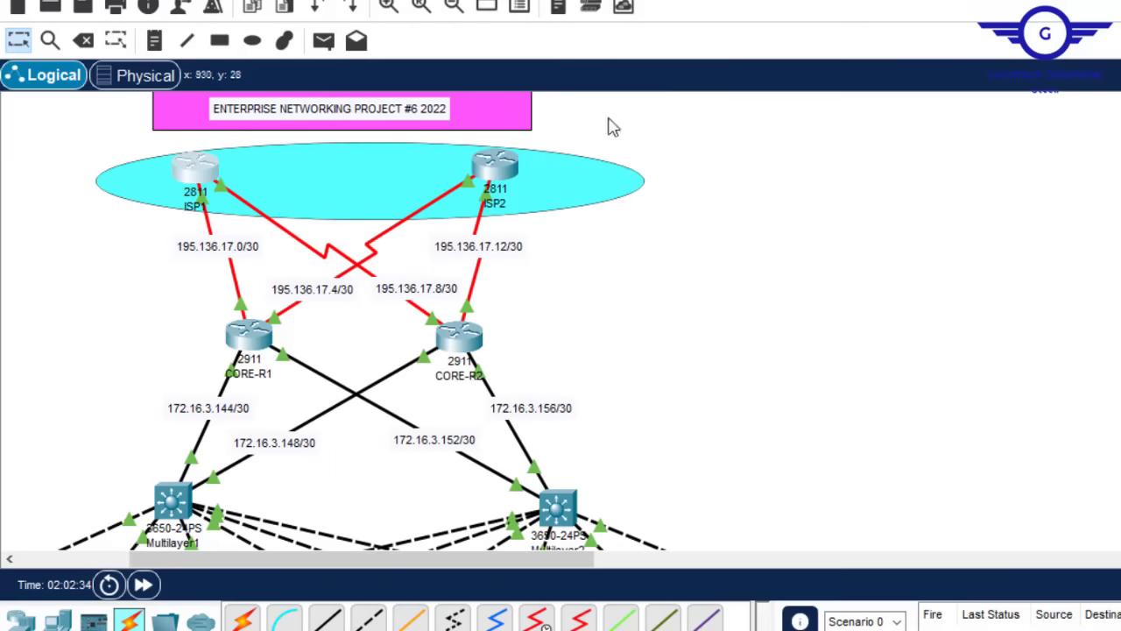
click(487, 175)
key(Return)
key(Return)
key(Return)
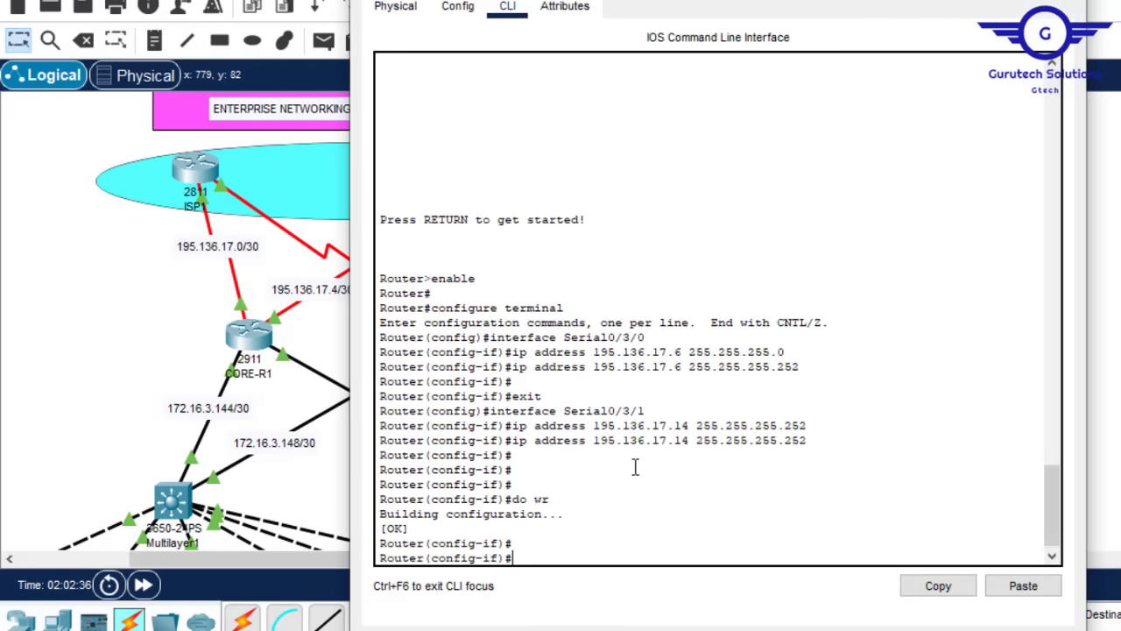
key(alt+F4)
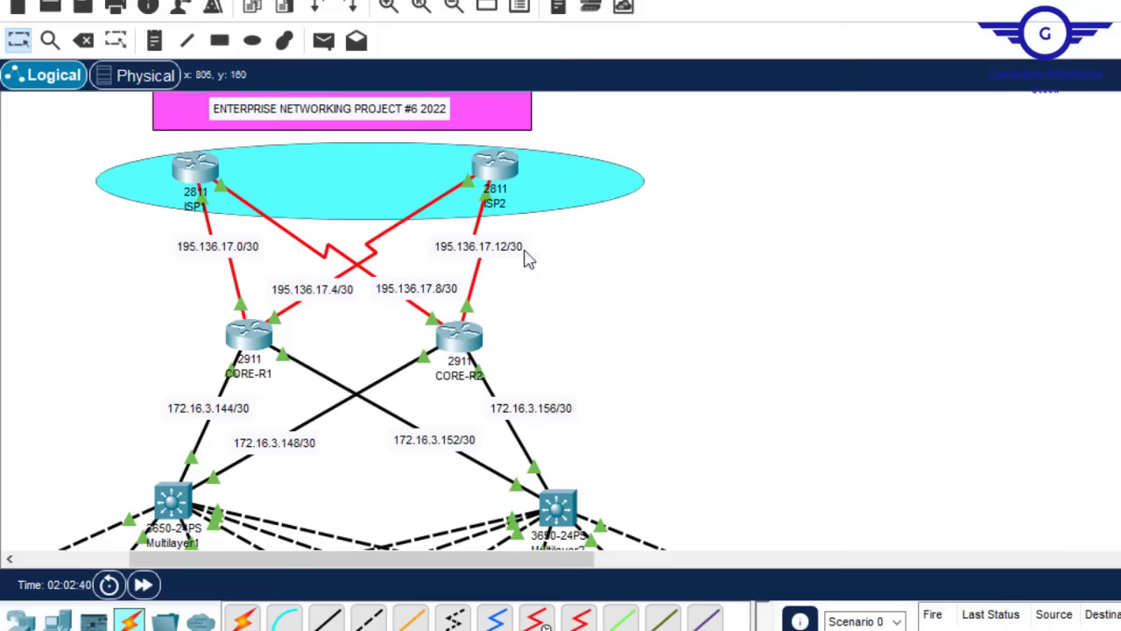
Reopen c2.txt, change the two network addresses to 195.136.17.4 and 195.136.17.12, and copy the whole script.
mouse_move(998, 627)
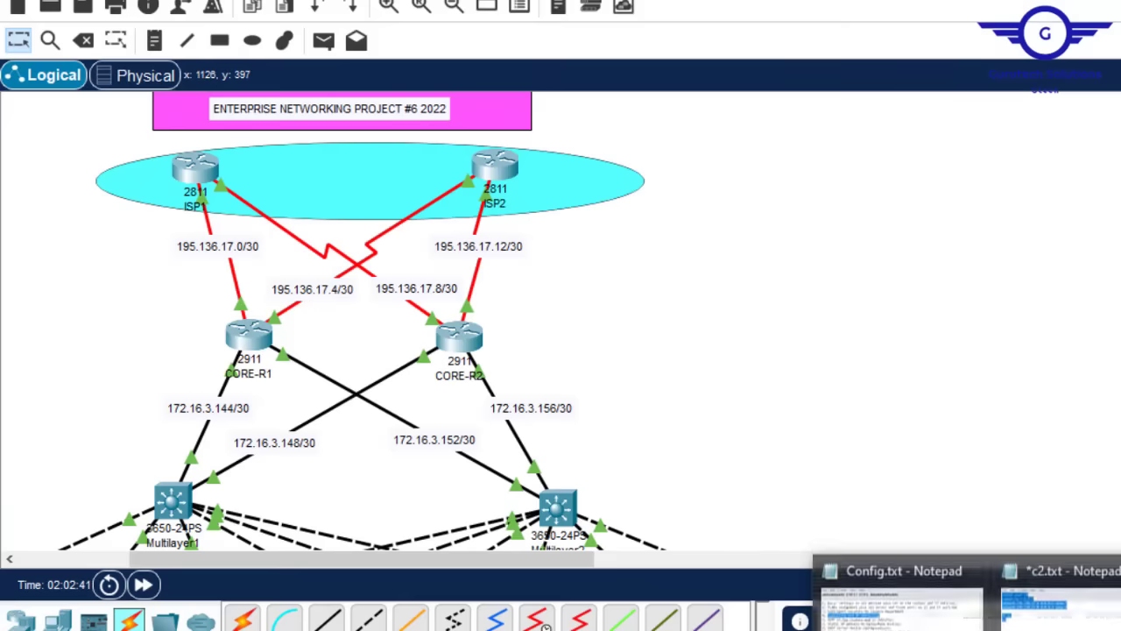
click(1060, 587)
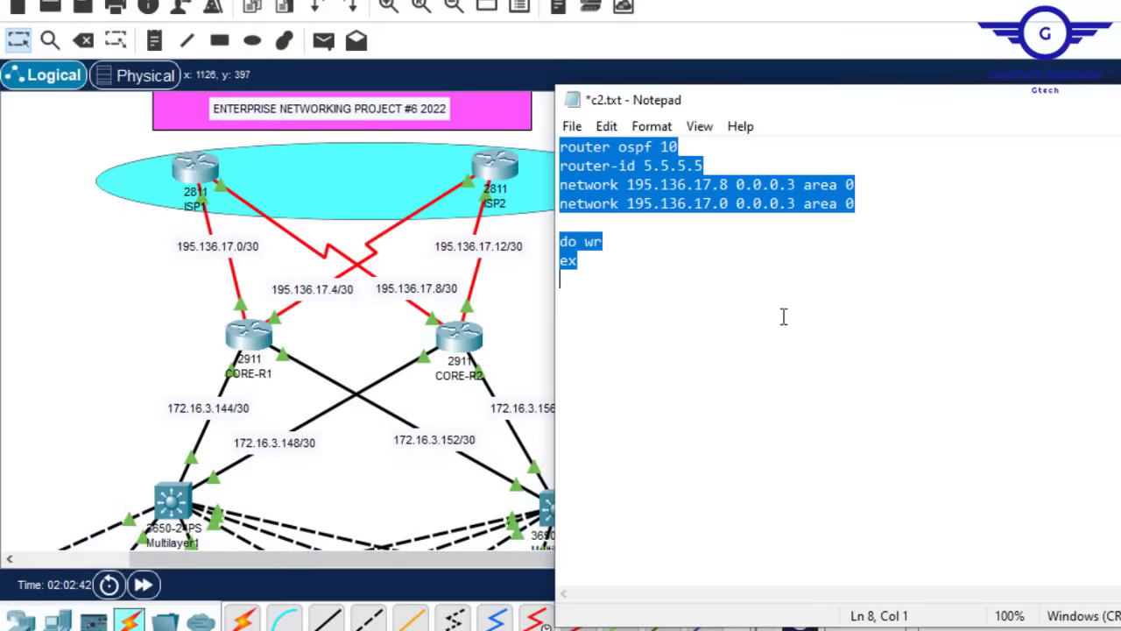
click(723, 185)
key(Delete)
text(4)
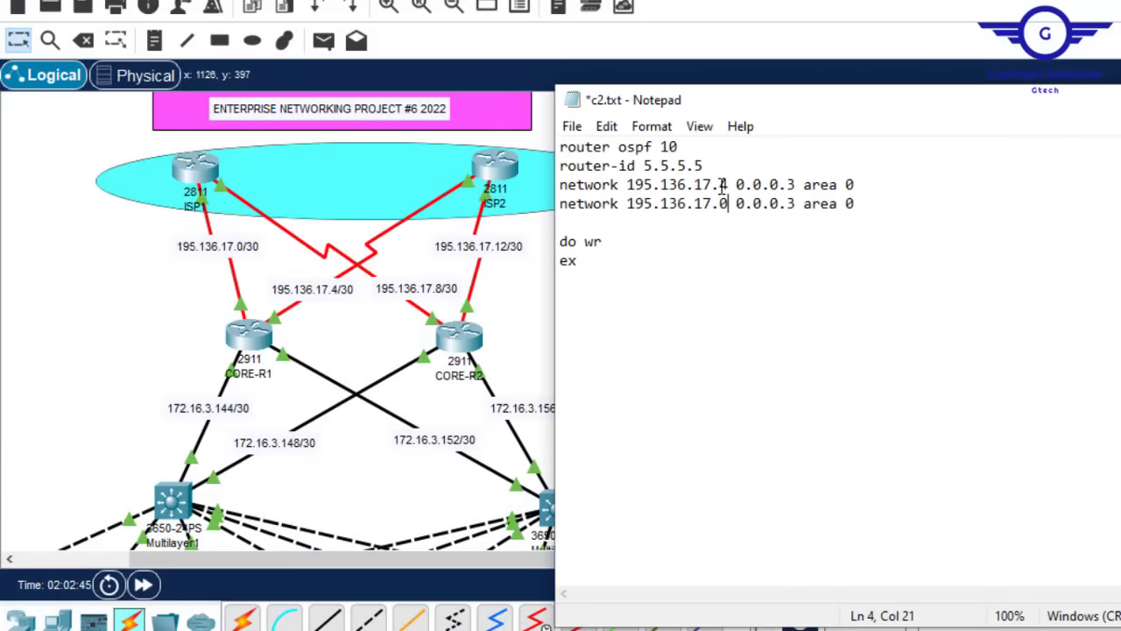
key(BackSpace)
text(12)
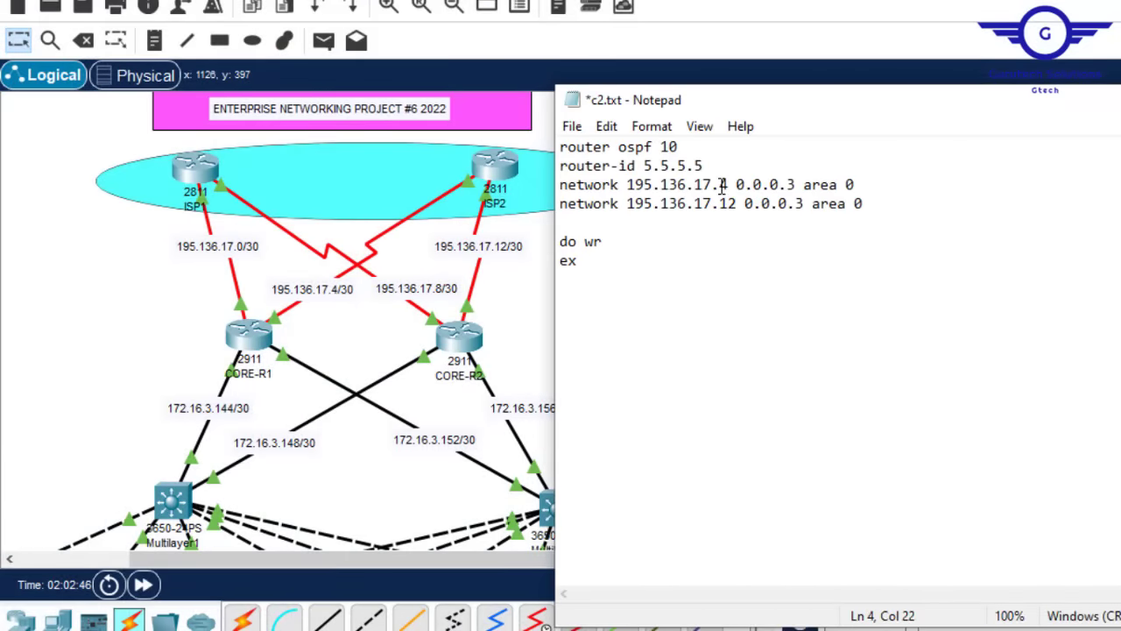
key(ctrl+a)
key(ctrl+c)
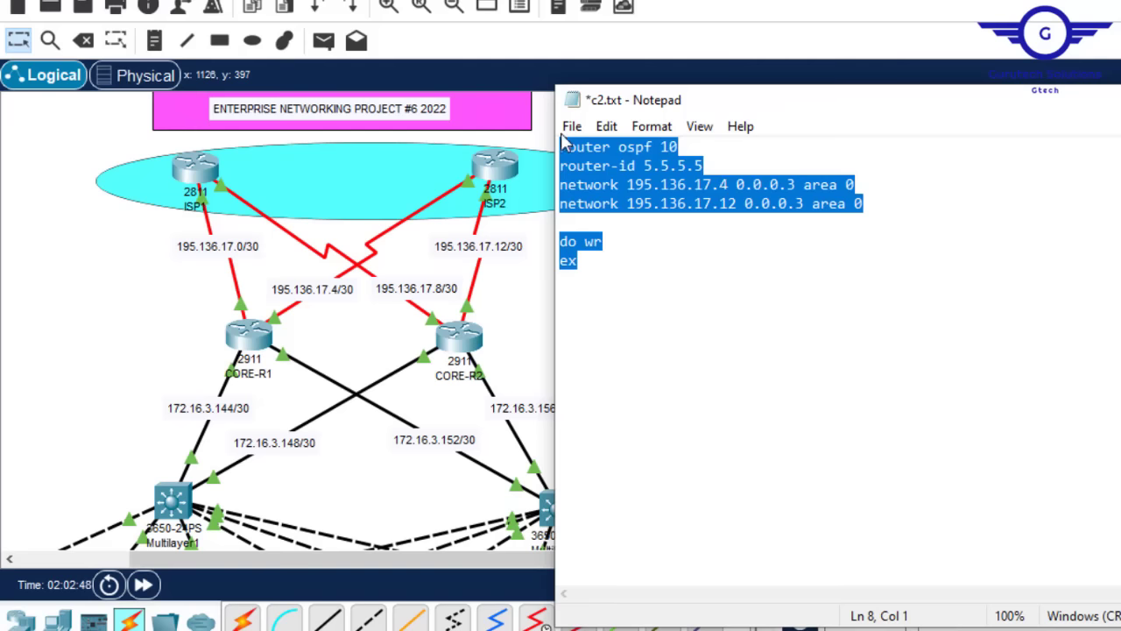
Paste the copied OSPF 10 script into ISP2's command line and close the router window.
key(alt+Tab)
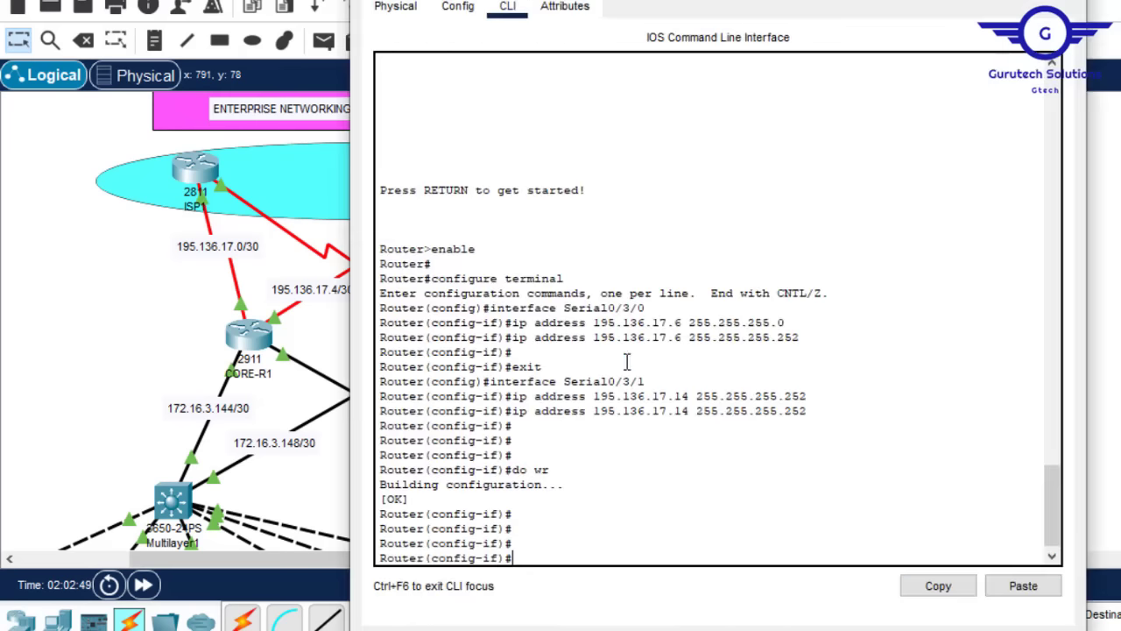
click(1021, 585)
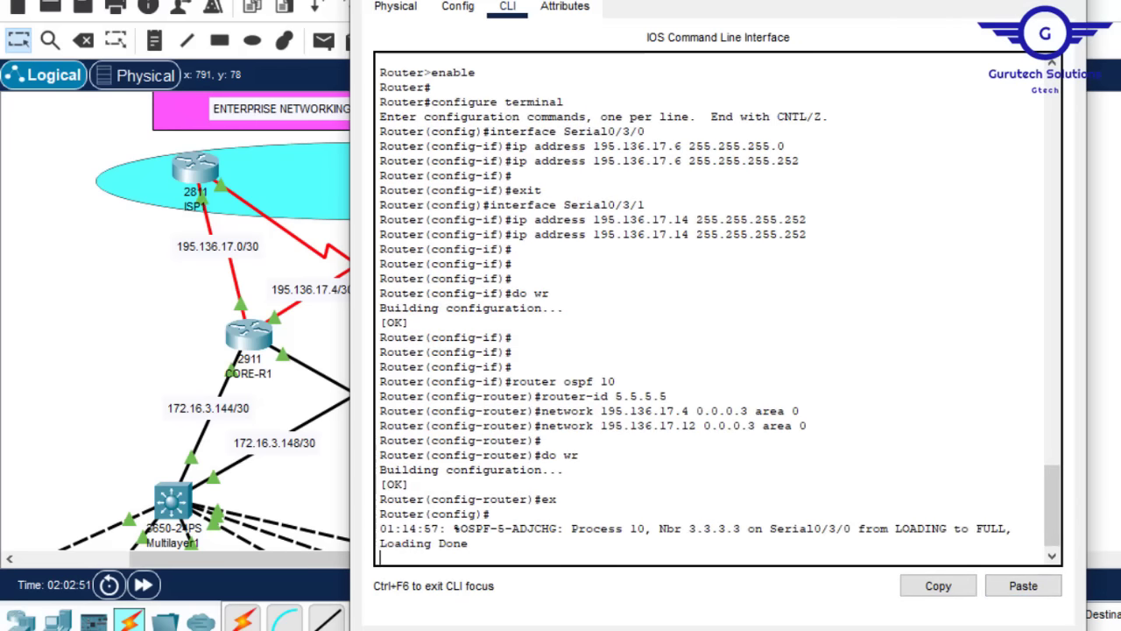
click(916, 64)
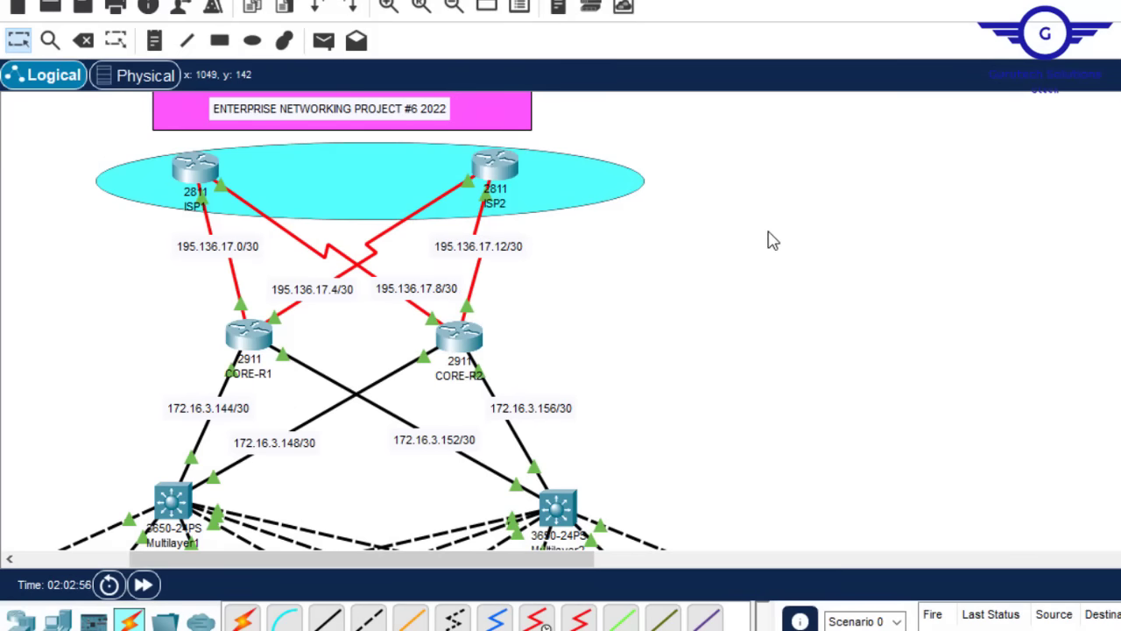
Check the OSPF adjacency messages in the command lines of CORE-R1 and Multilayer1.
click(257, 339)
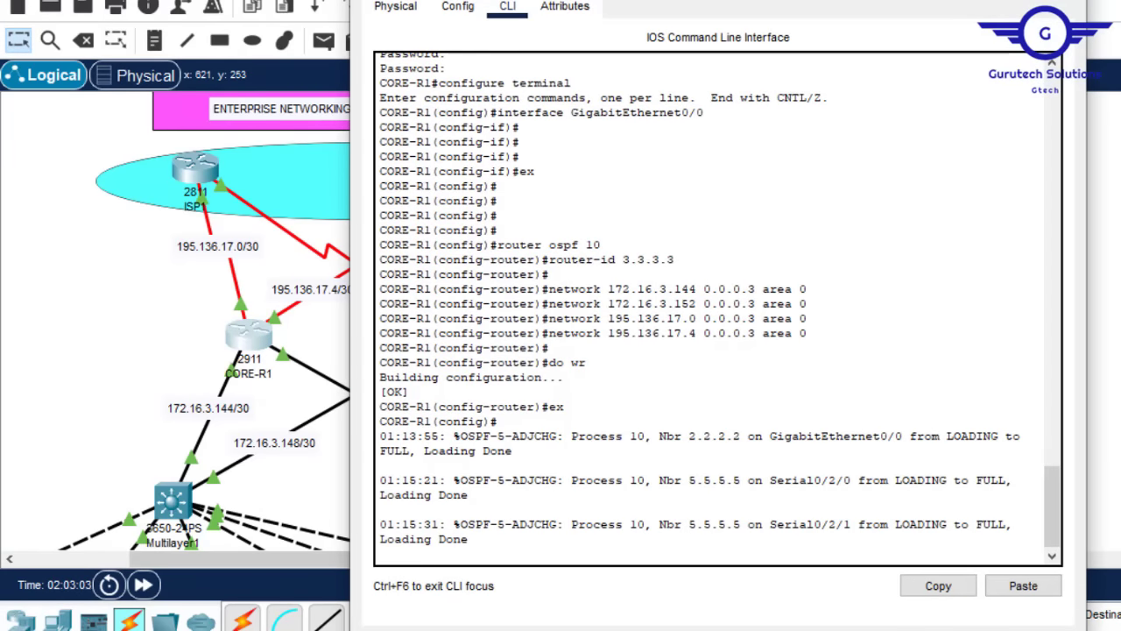
key(alt+F4)
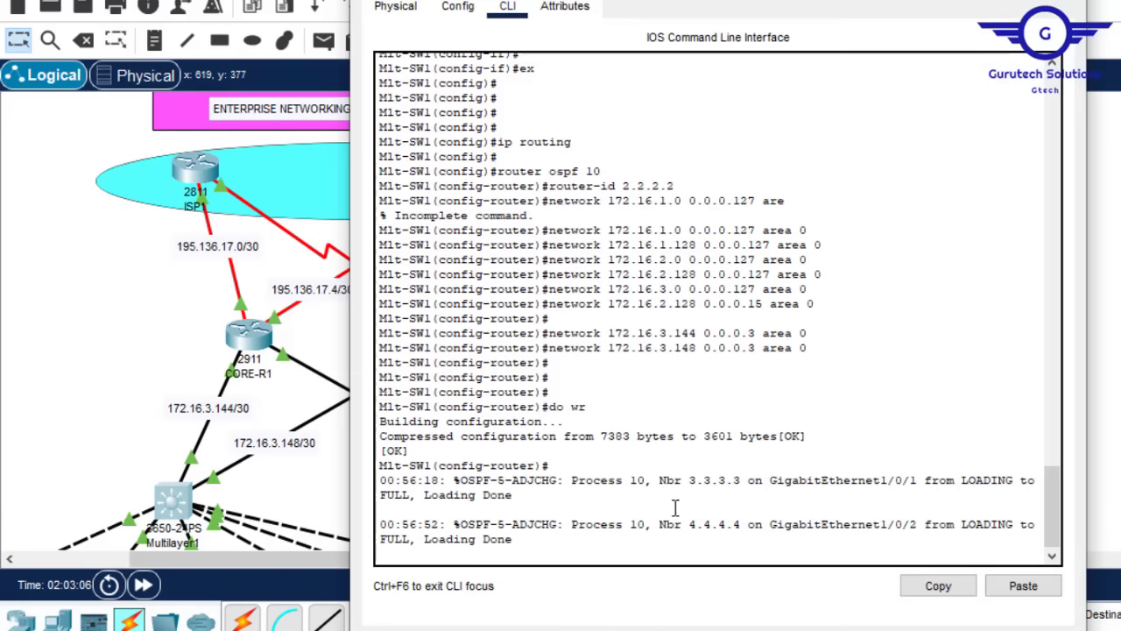
click(1077, 1)
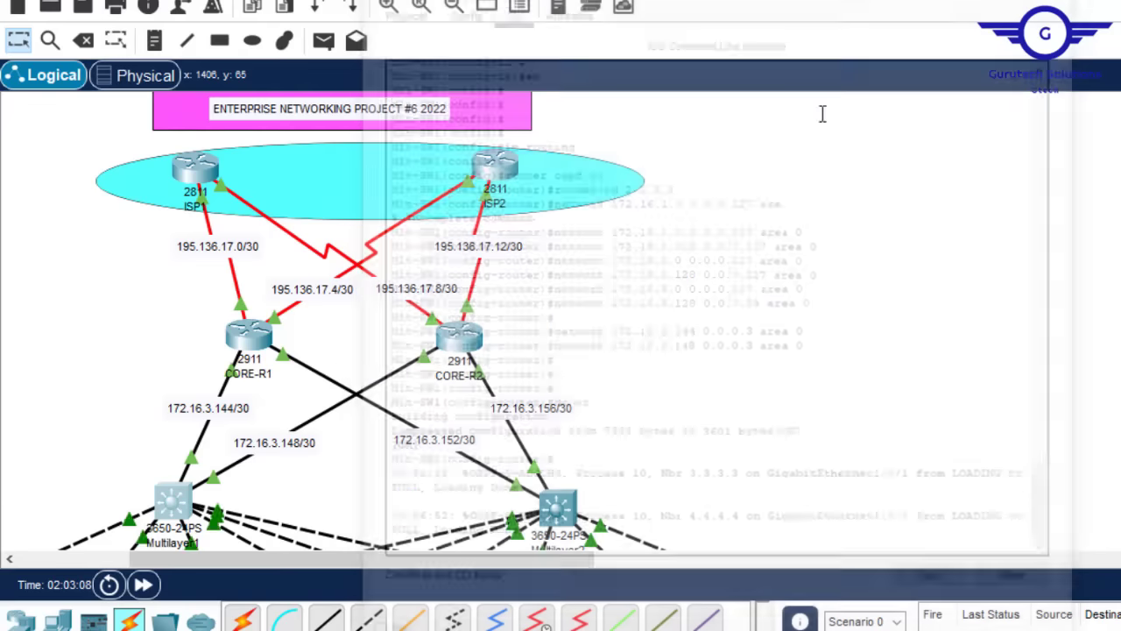
Open Multilayer2's command line and look through its OSPF 10 configuration output for adjacency messages.
click(557, 508)
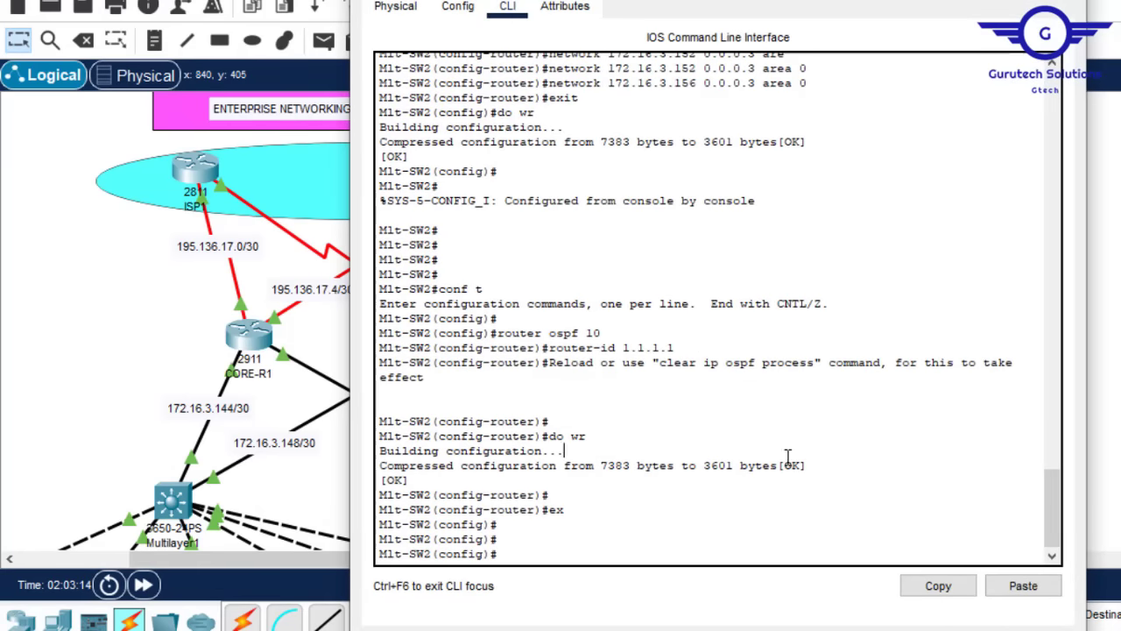
key(Return)
key(Return)
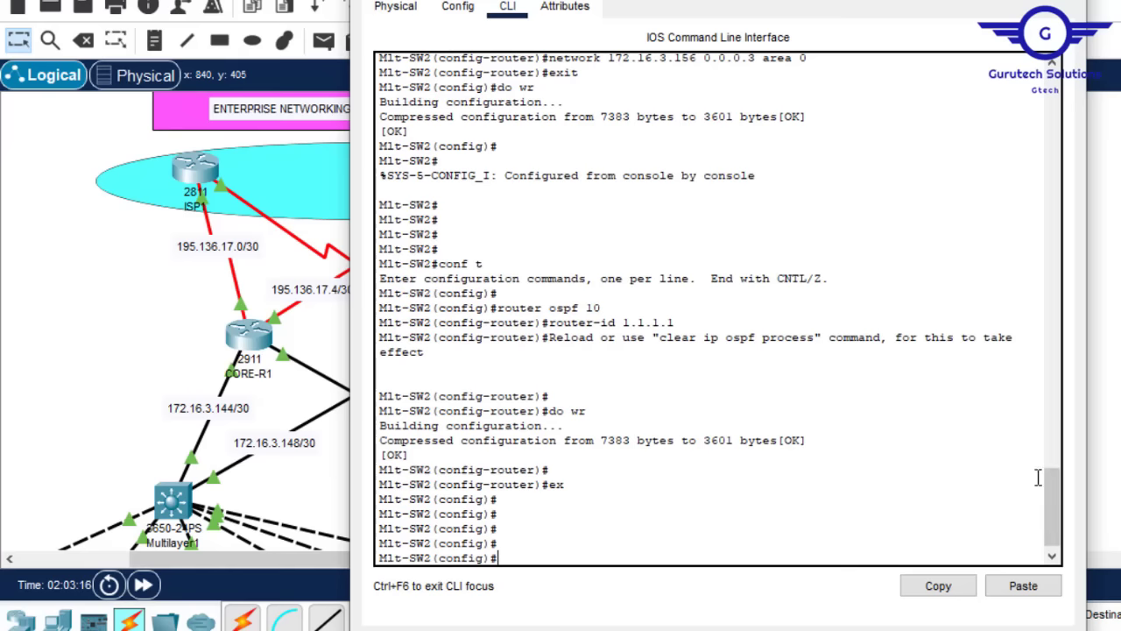
scroll(1051, 501, up, 3)
scroll(1051, 494, down, 2)
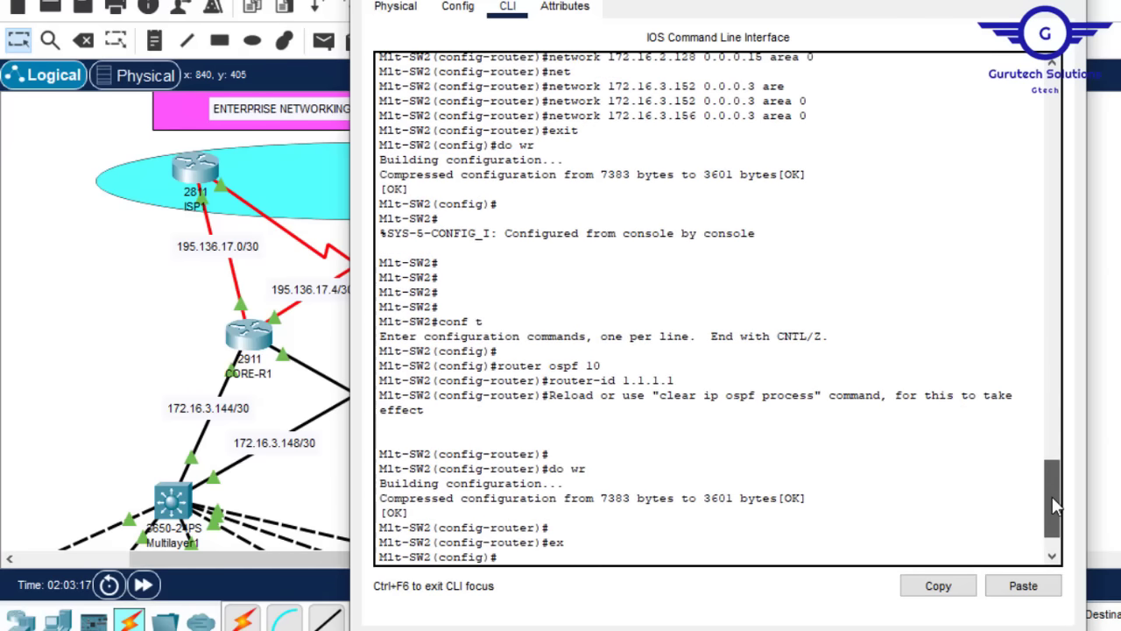
scroll(1045, 442, up, 7)
scroll(1047, 476, down, 5)
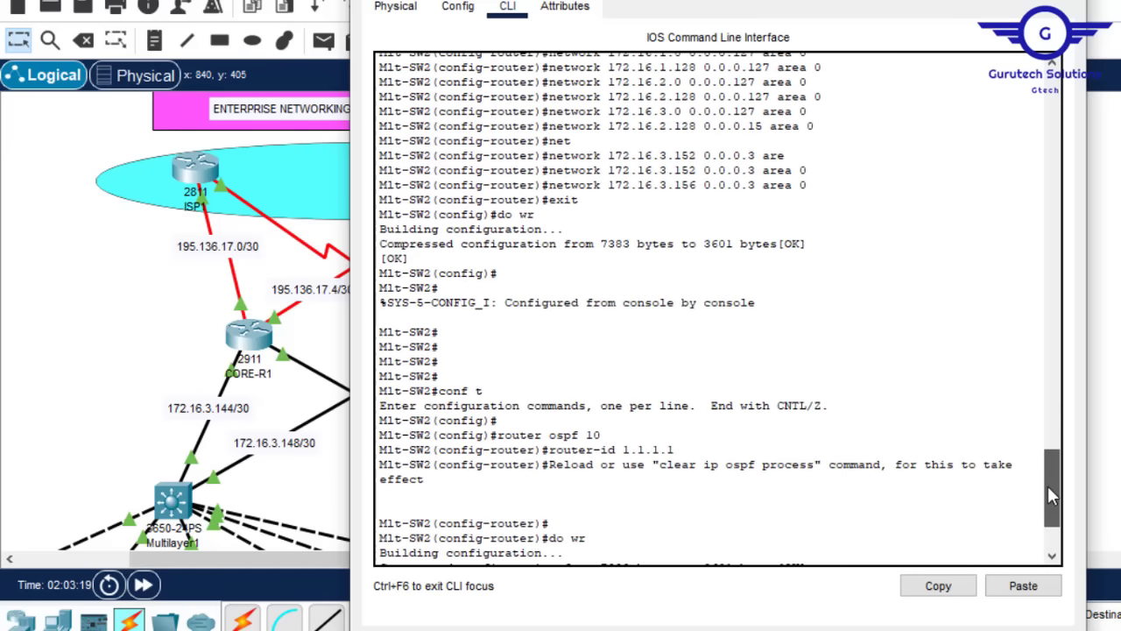
scroll(1047, 490, down, 3)
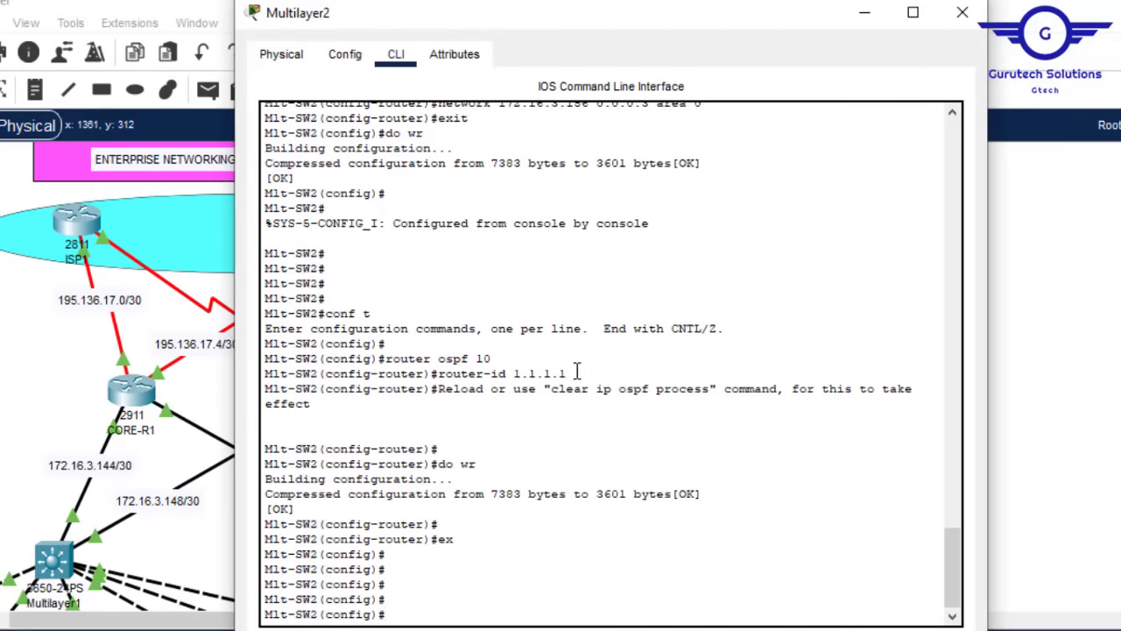
Review Multilayer2's router-id line, its network statements and the notice about the clear ip ospf process command.
drag(577, 373, 436, 373)
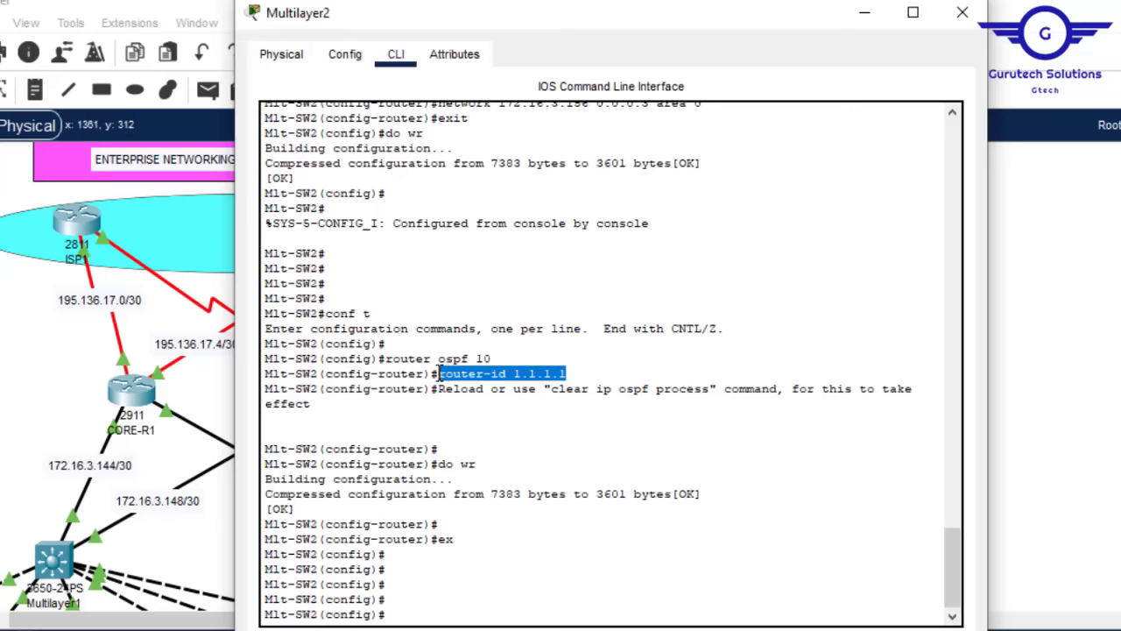
scroll(952, 533, up, 5)
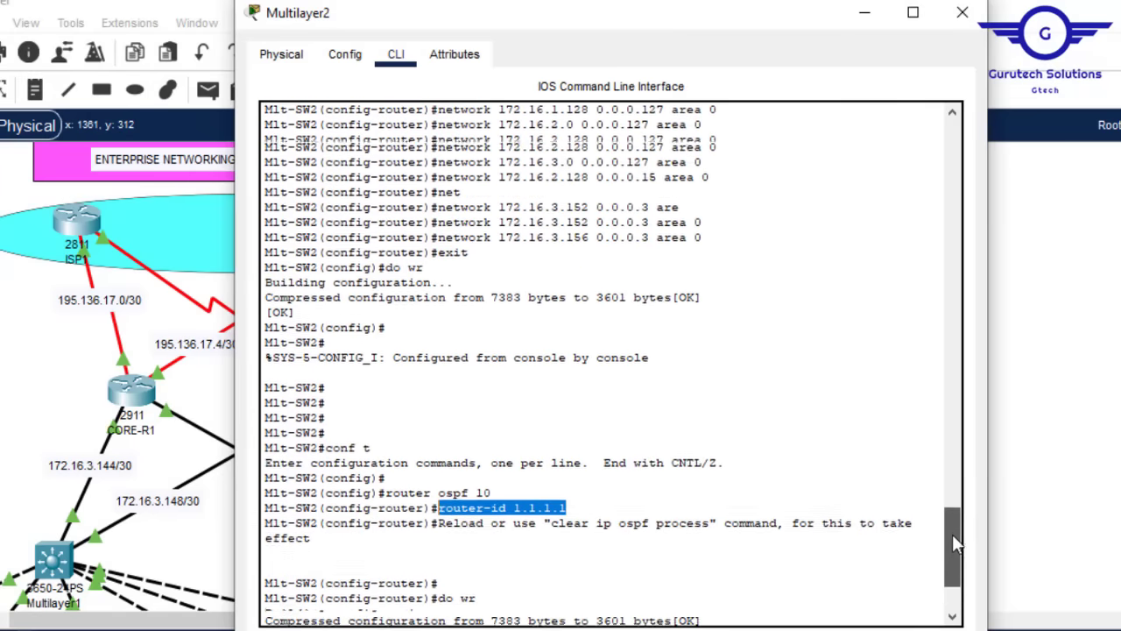
drag(949, 526, 949, 534)
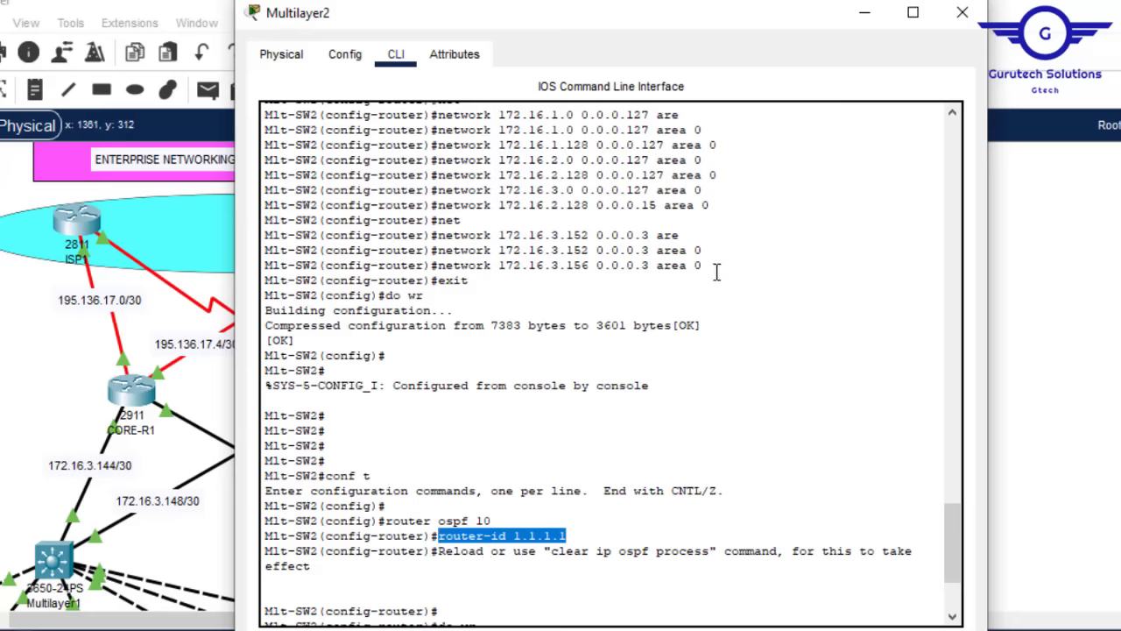
drag(711, 268, 506, 113)
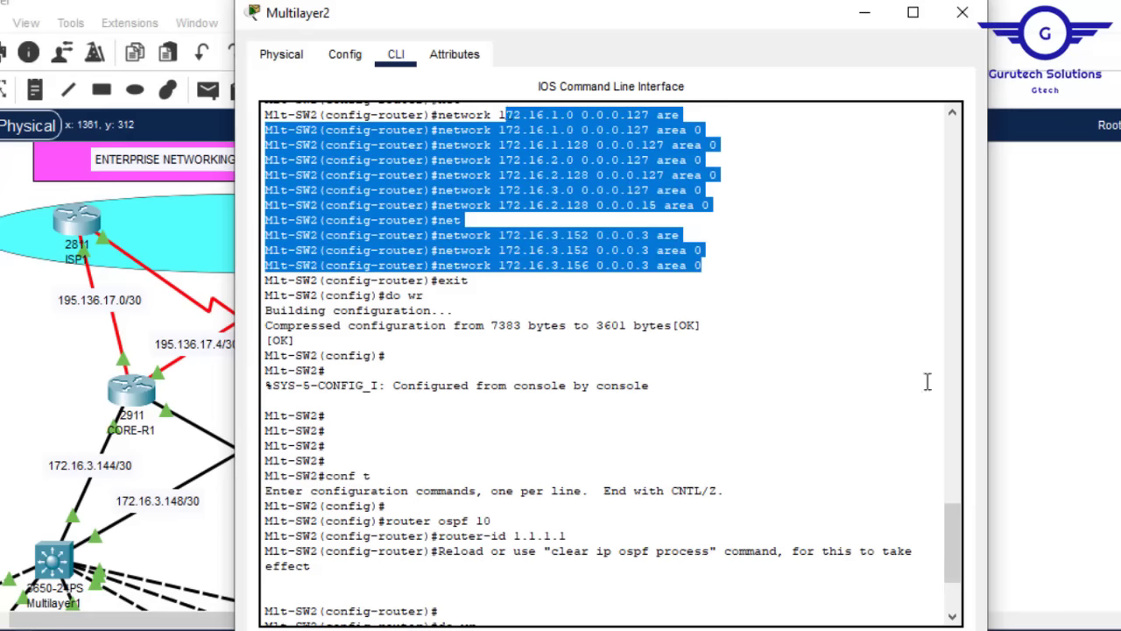
scroll(952, 530, down, 2)
scroll(663, 413, up, 2)
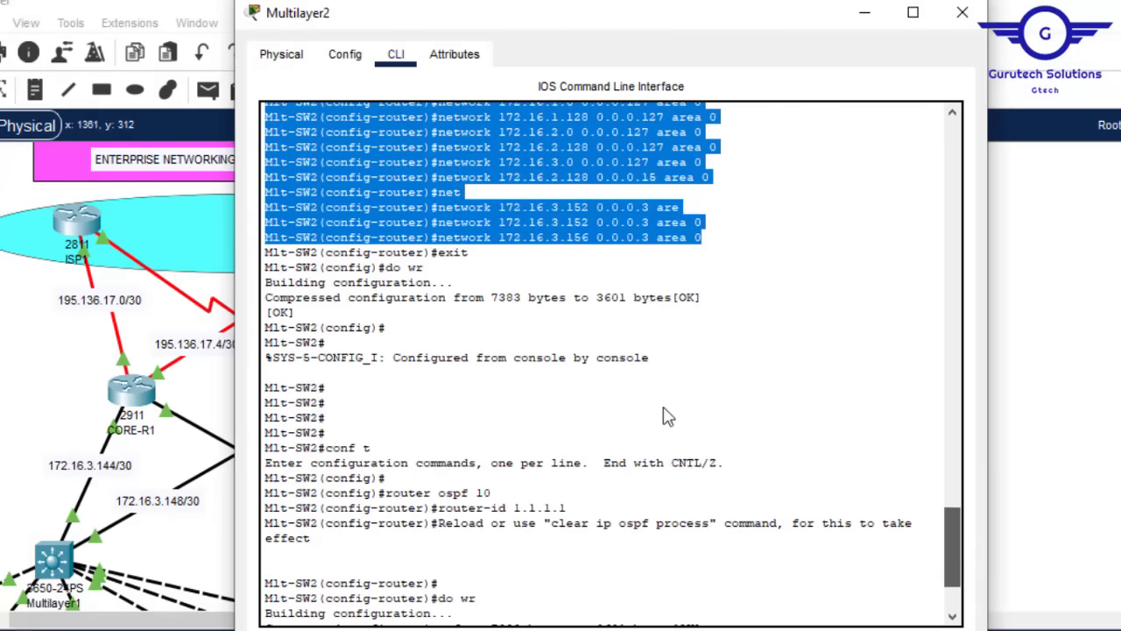
scroll(755, 563, down, 4)
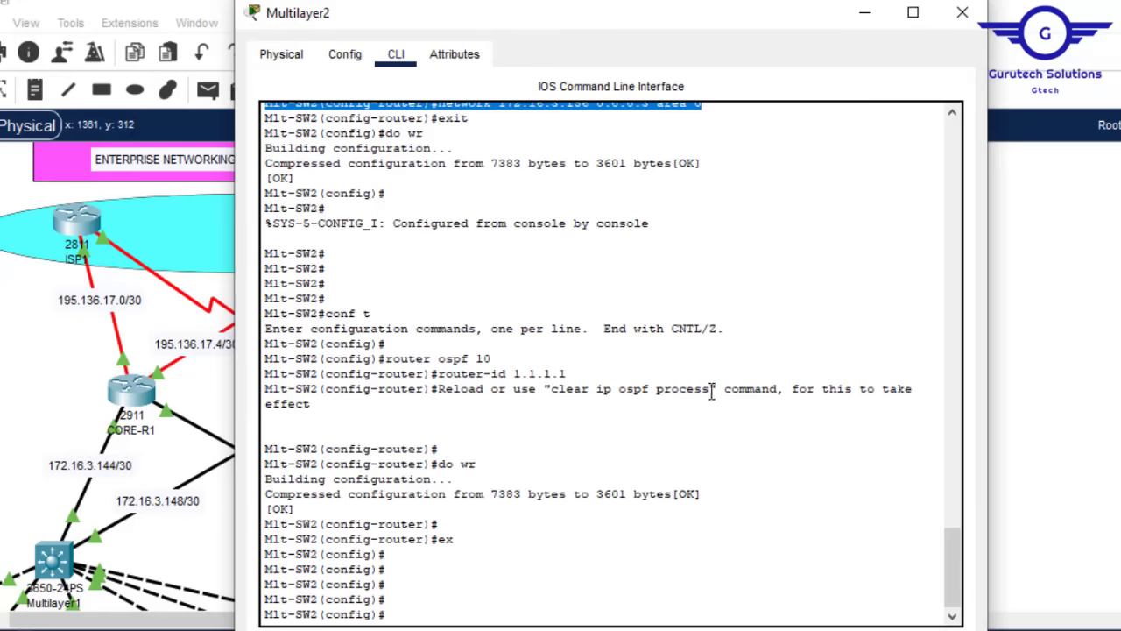
drag(711, 390, 552, 394)
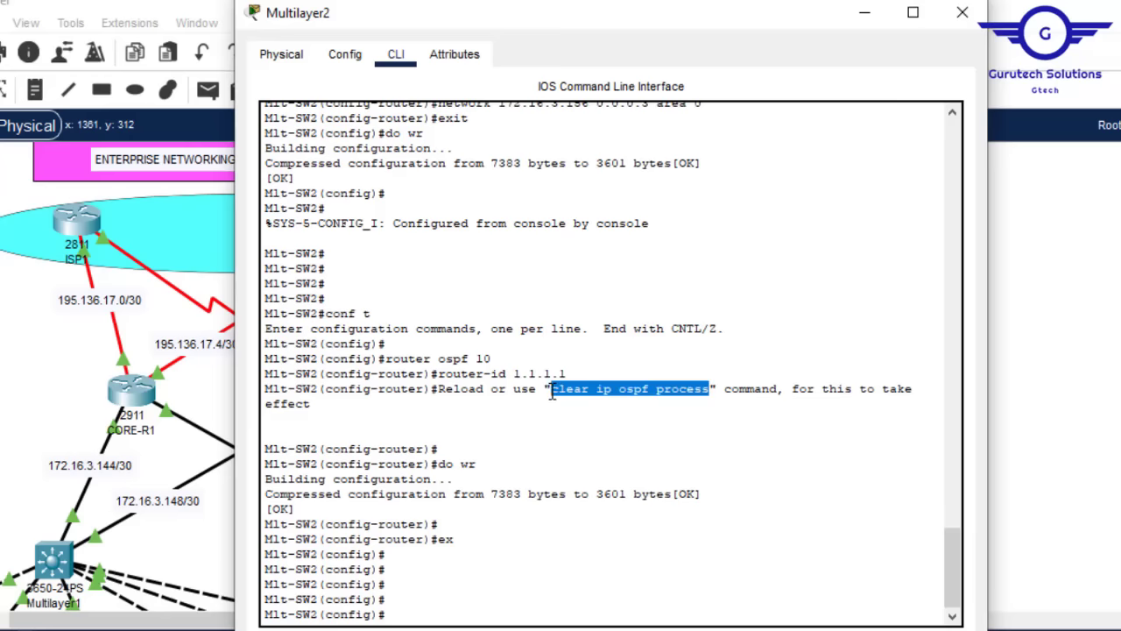
Reload Multilayer2 with do reload, saving the modified configuration and confirming the restart.
click(532, 413)
text(r)
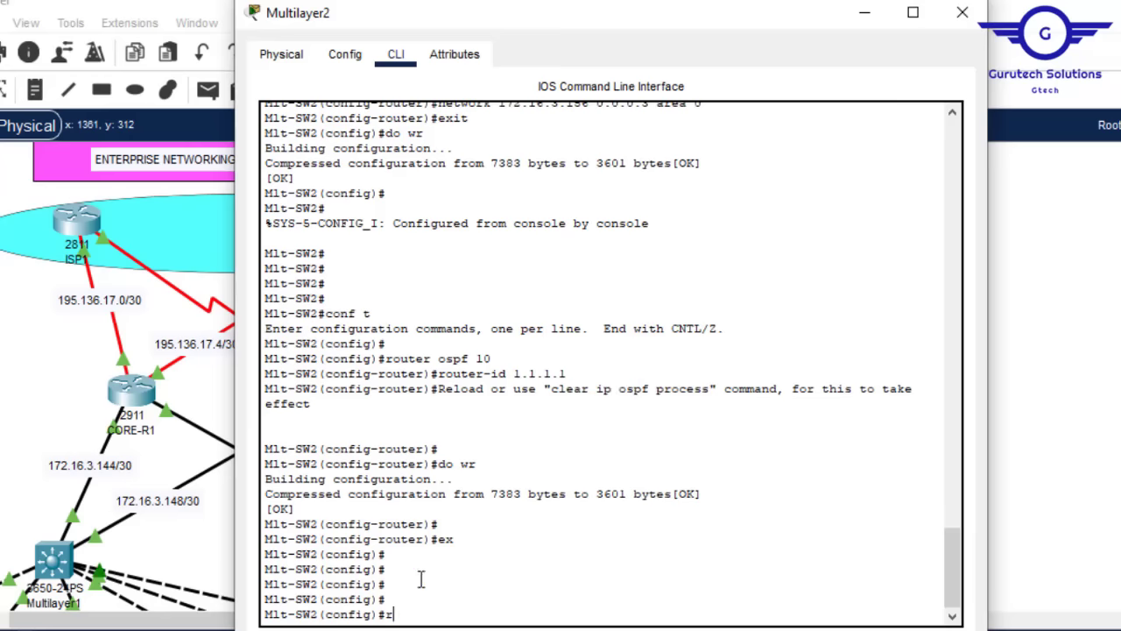
text(eload)
key(Return)
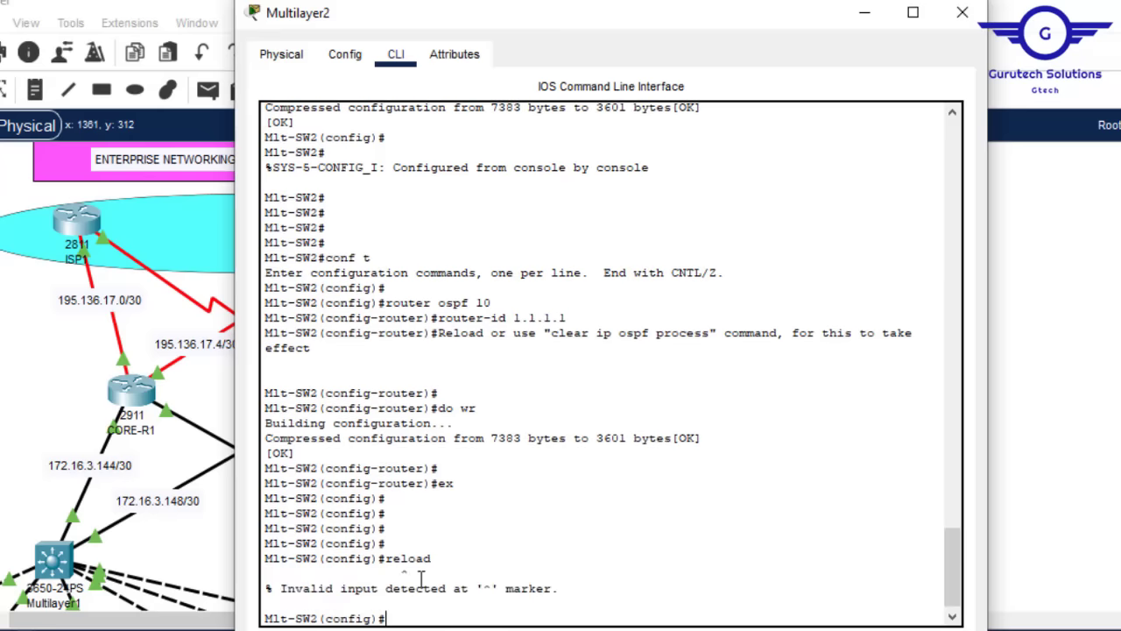
text(do re)
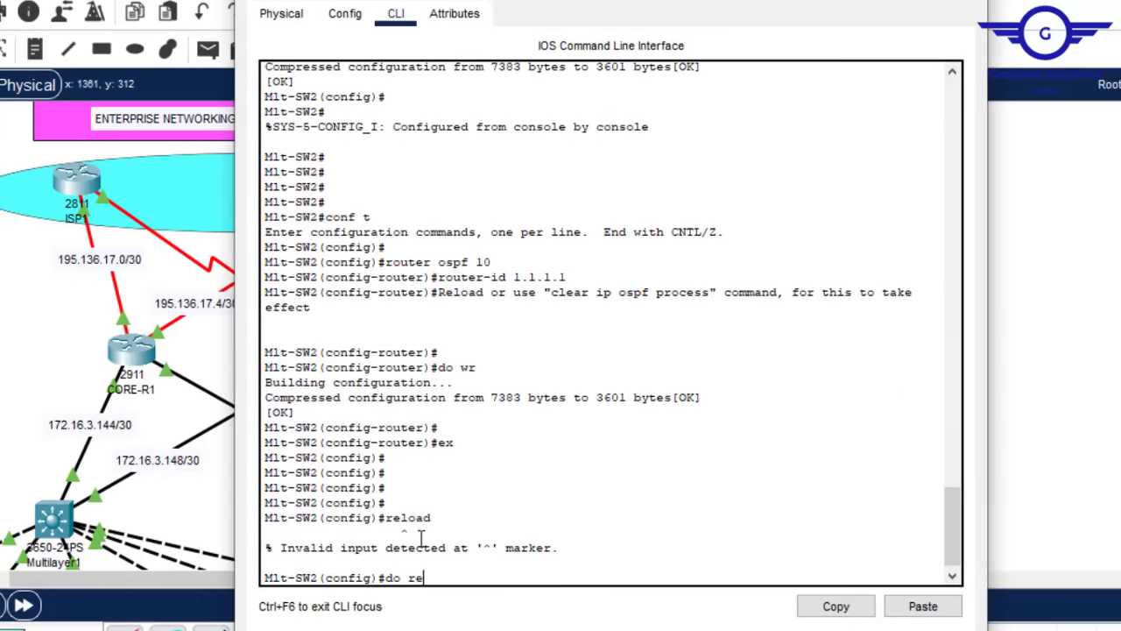
text(load)
key(Return)
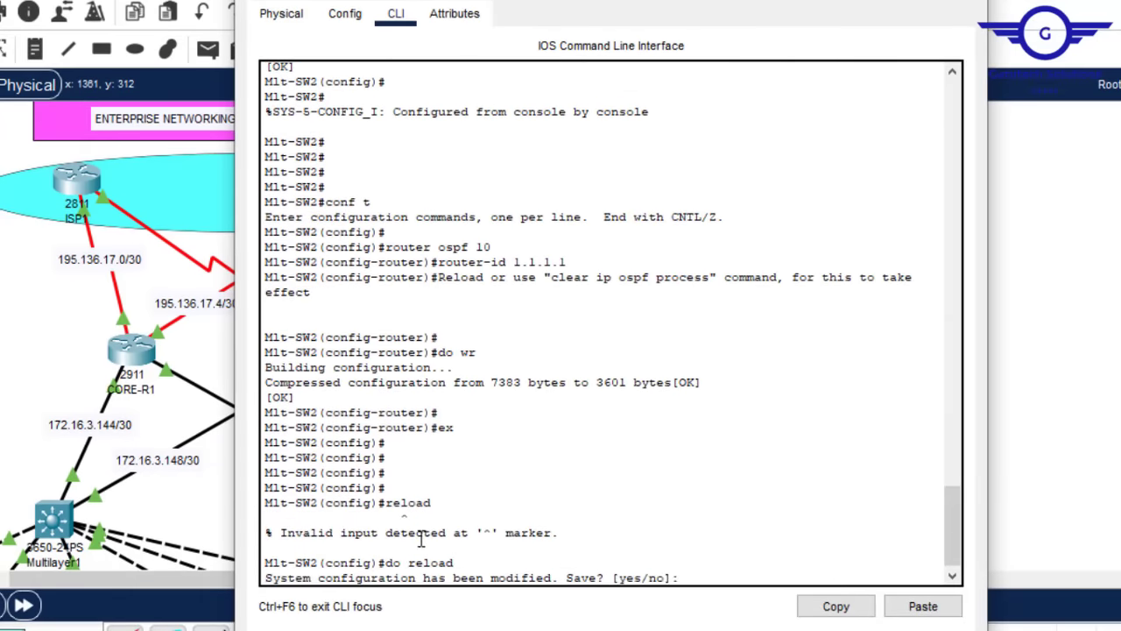
key(Return)
text(y)
key(Return)
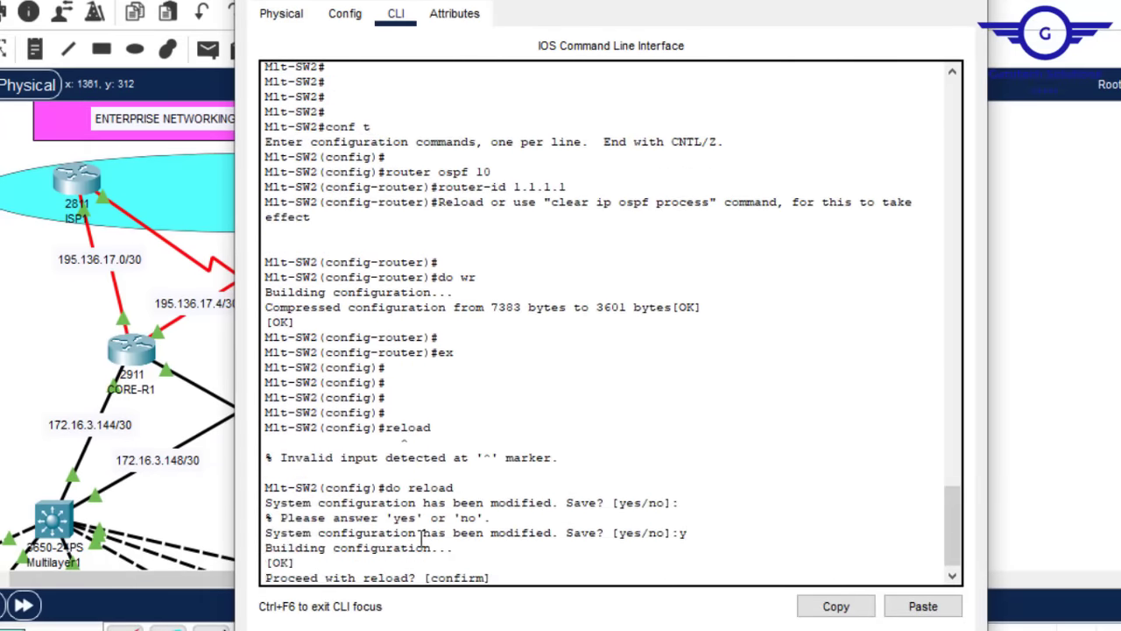
key(Return)
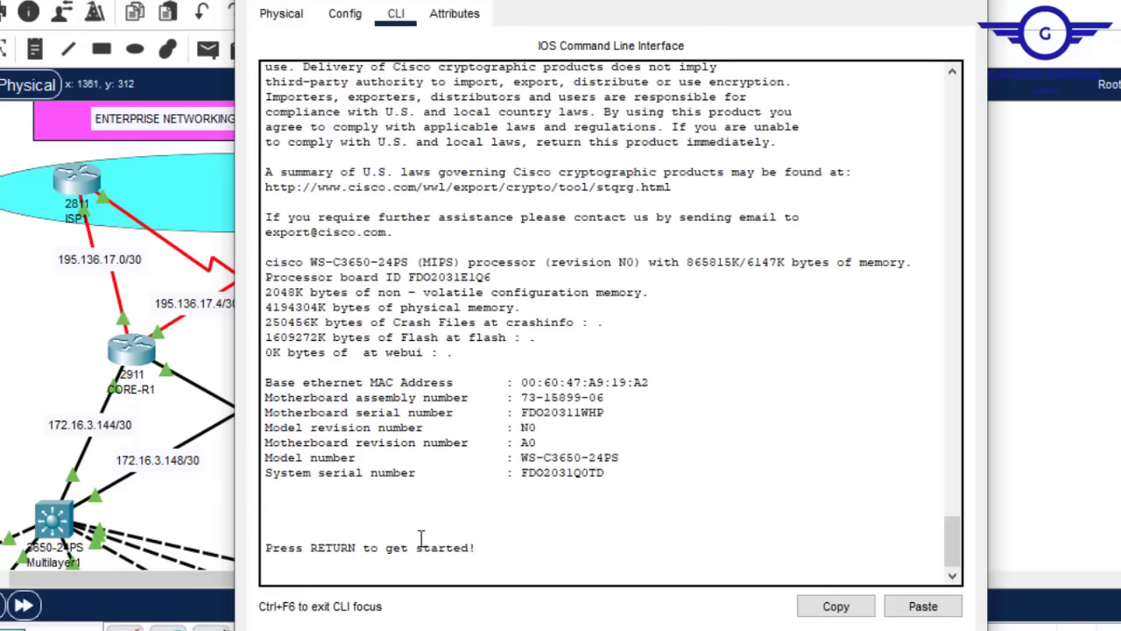
Log back in to Multilayer2 with the console password and the enable password, and enter global configuration mode with conf t.
key(Return)
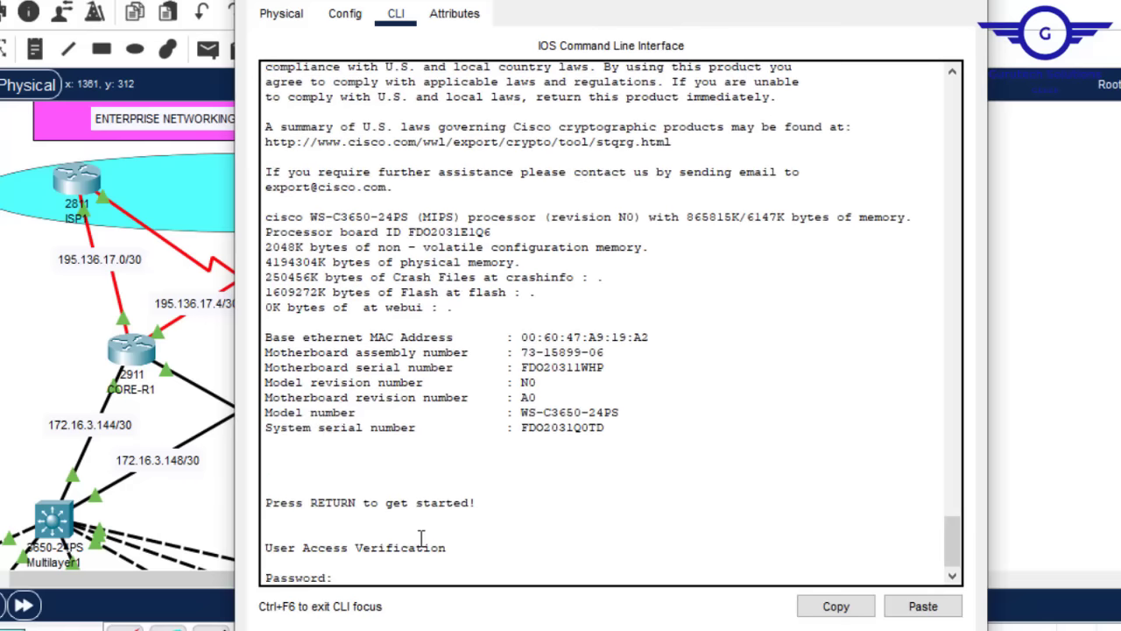
key(Return)
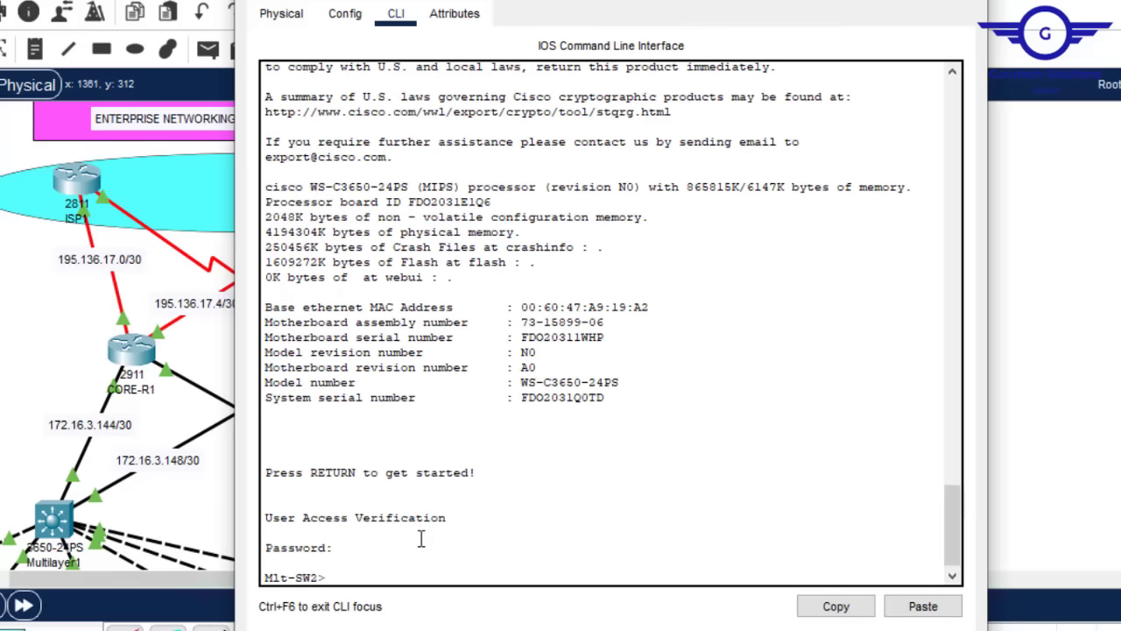
text(en)
key(Return)
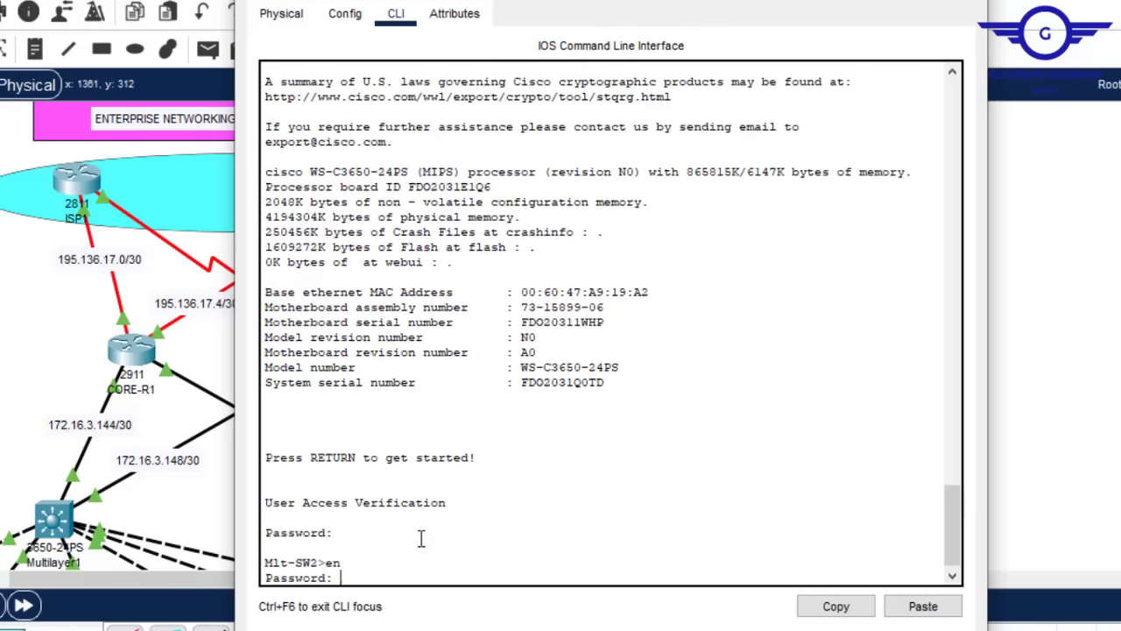
key(Return)
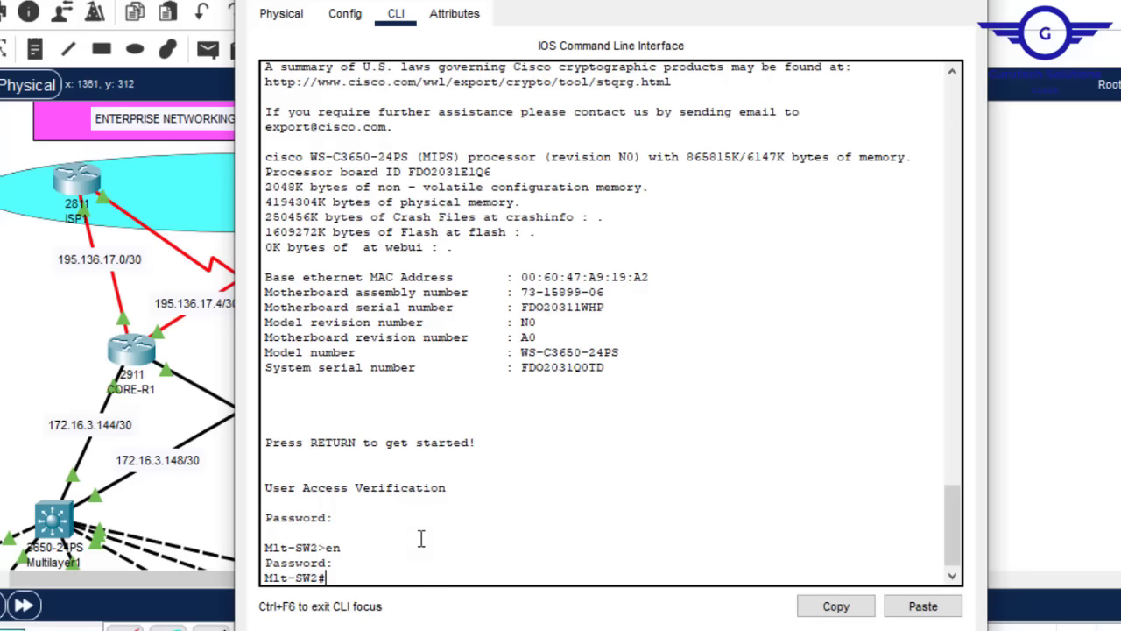
text(conf t)
key(Return)
key(Return)
key(Return)
key(Return)
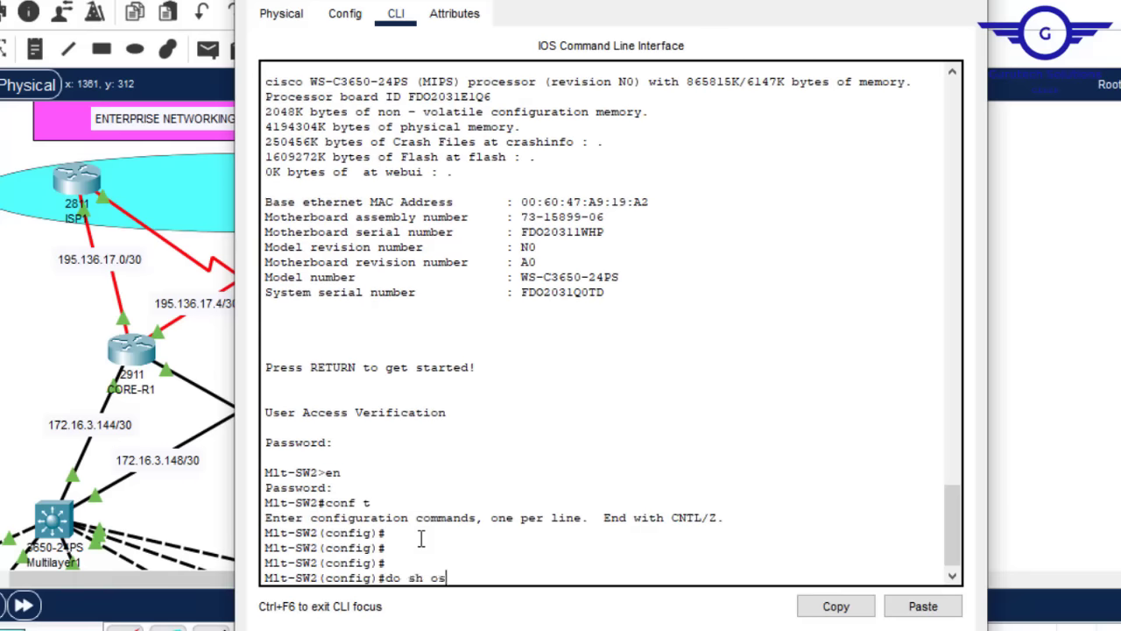
Try to list Multilayer2's OSPF neighbors with do sh ospf neighbors and do sh ospf neighbor.
text(do sh ospf neigh)
text(bors)
key(Return)
key(Up)
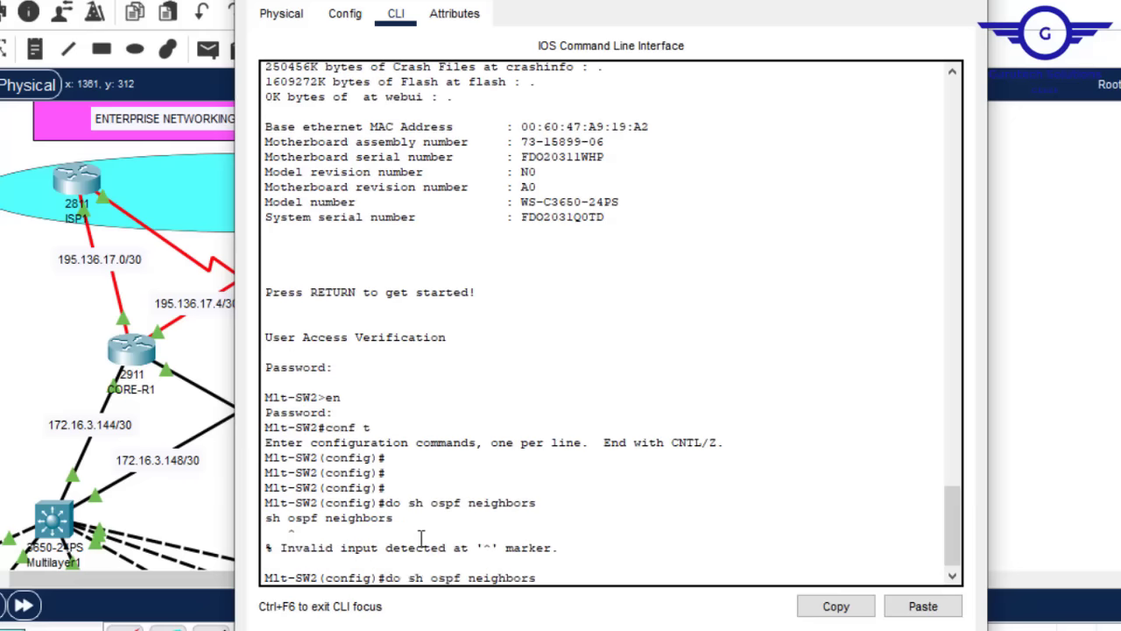
key(Return)
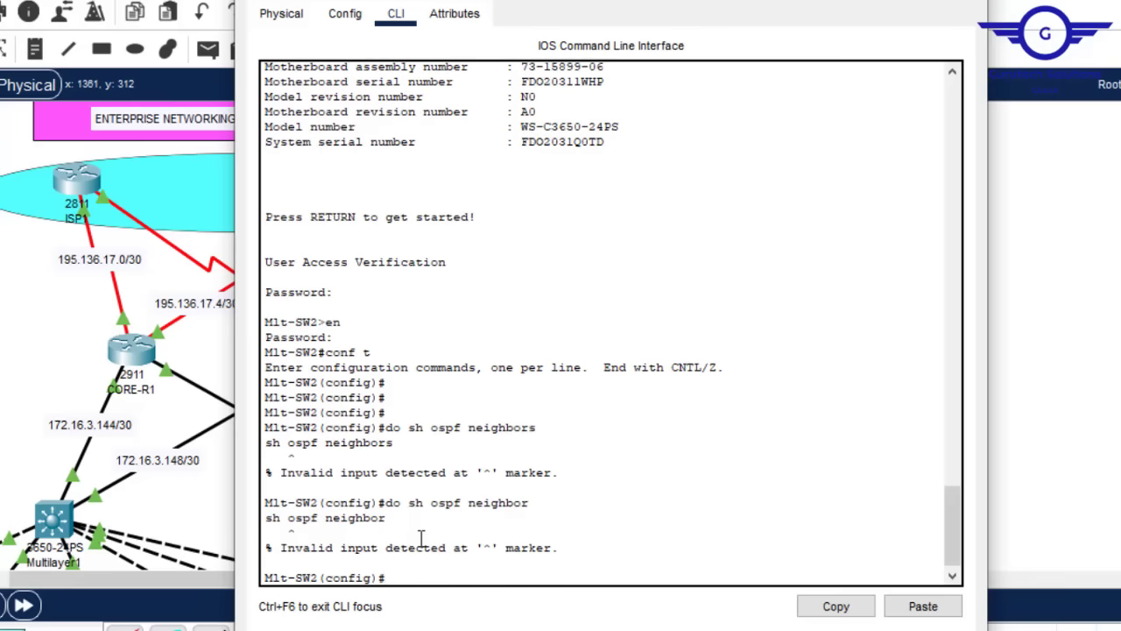
Correct the recalled command to do sh ip ospf neighbor, run it on Multilayer2 and close the switch window.
key(Up)
key(Left)
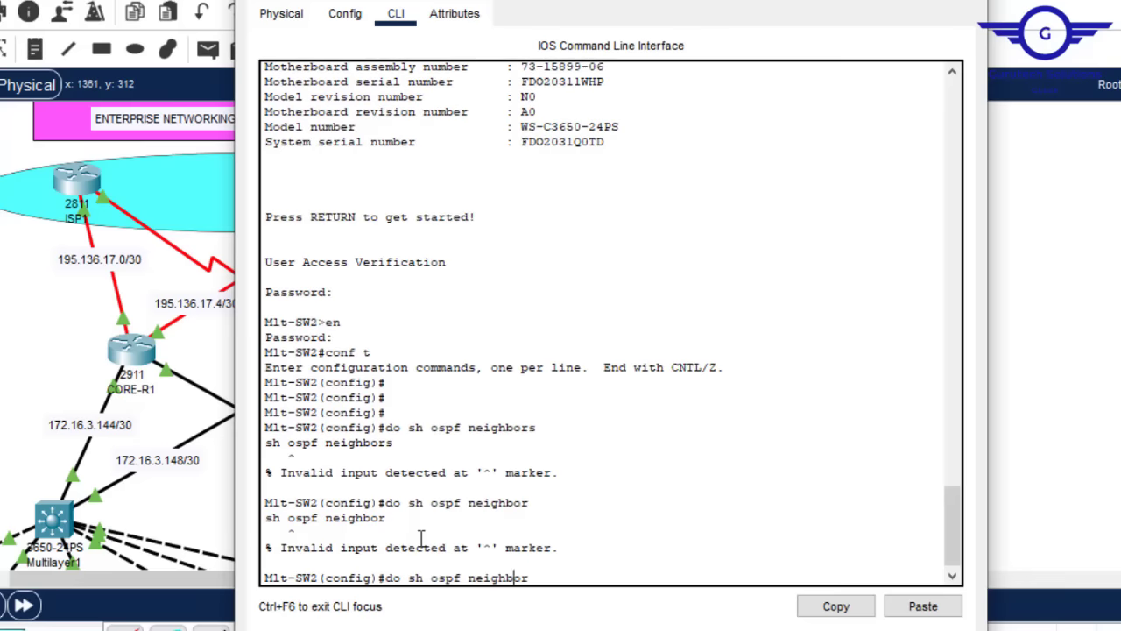
key(Left)
key(Left)
key(Left)
key(Left)
key(Left)
key(Left)
key(Left)
key(Left)
key(Left)
key(Left)
key(Left)
key(Left)
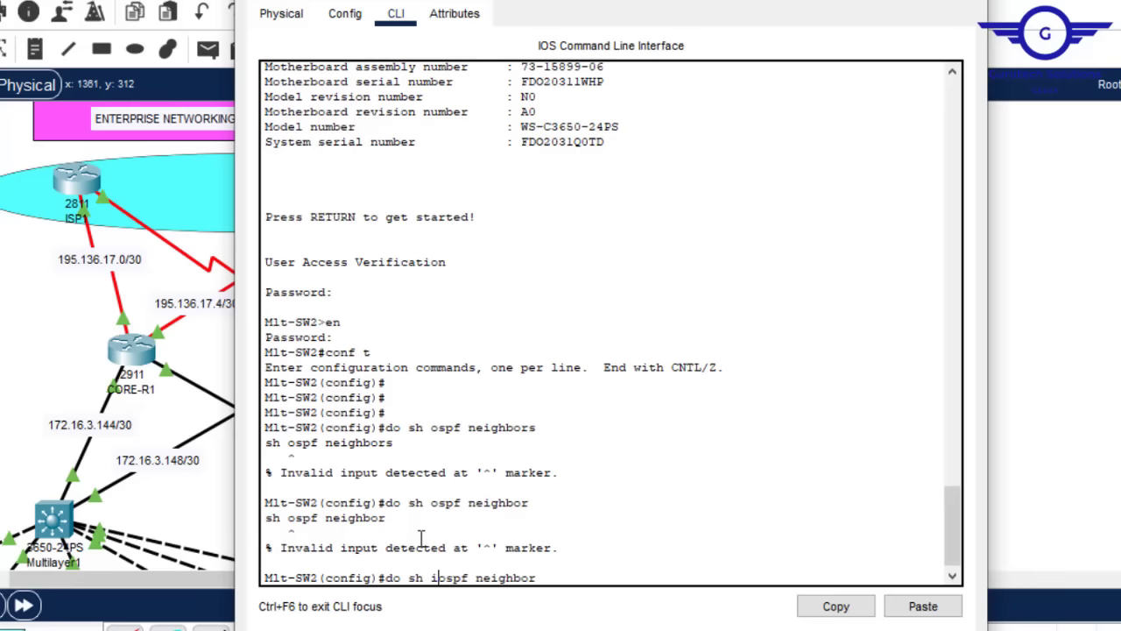
text(ip)
key(Return)
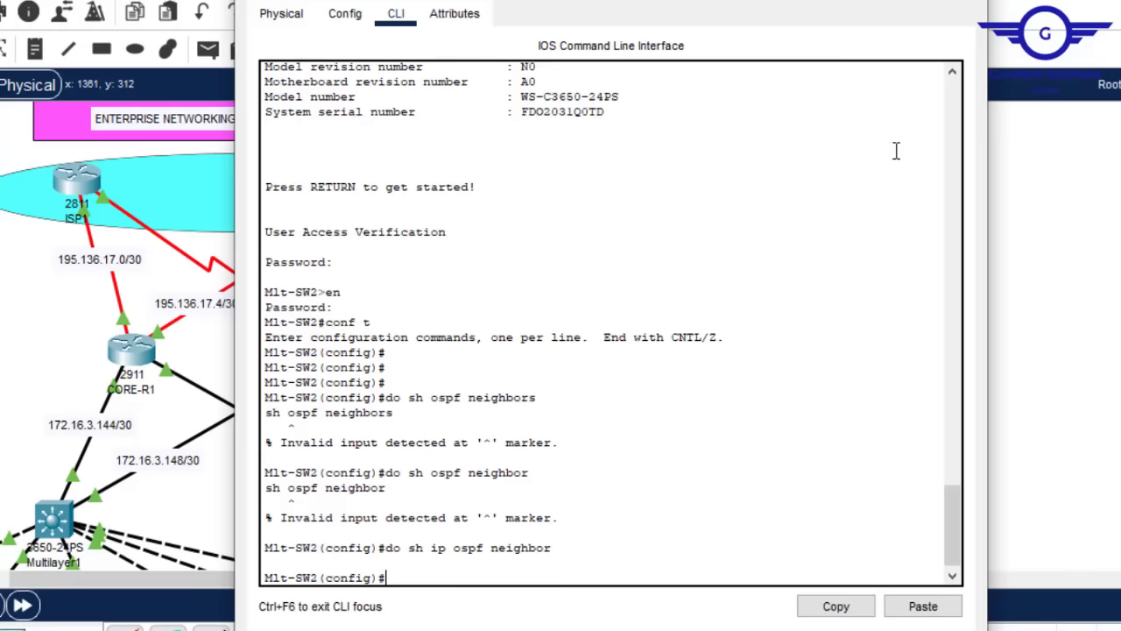
click(977, 3)
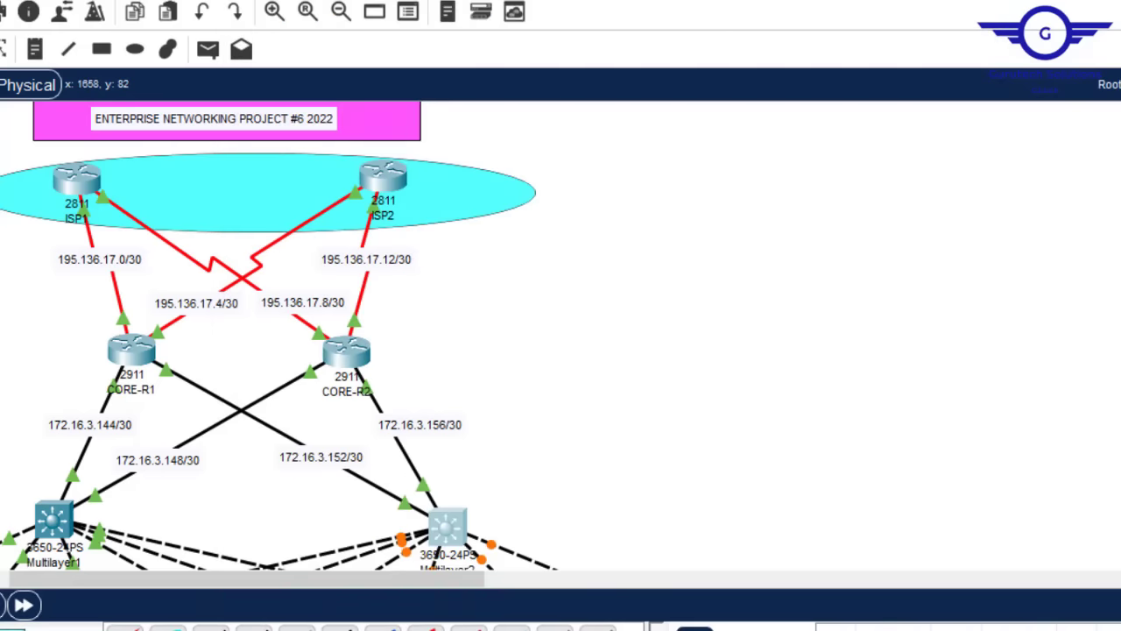
Reopen Multilayer2's command line and copy the text clear ip ospf process from the notice below the router-id 1.1.1.1 line.
scroll(671, 262, down, 5)
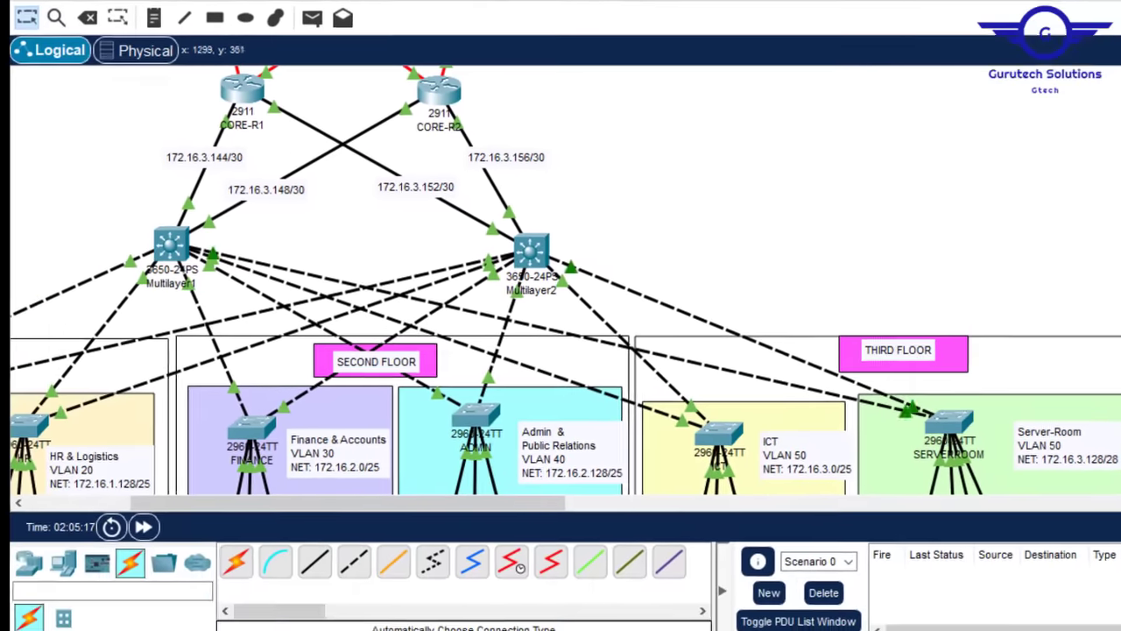
scroll(575, 271, up, 3)
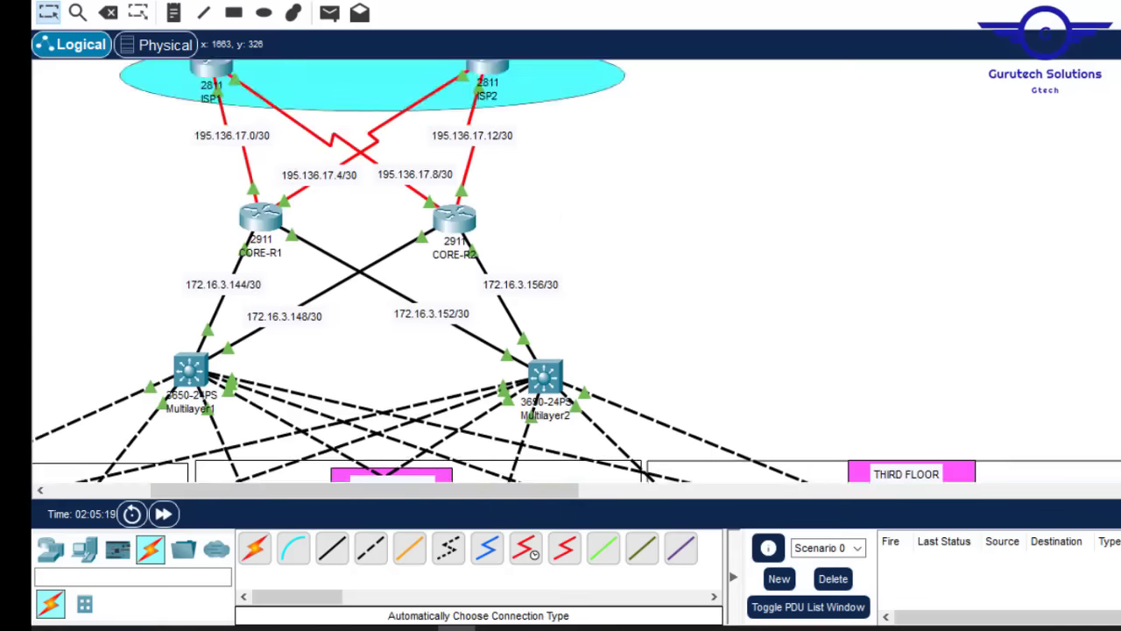
click(550, 379)
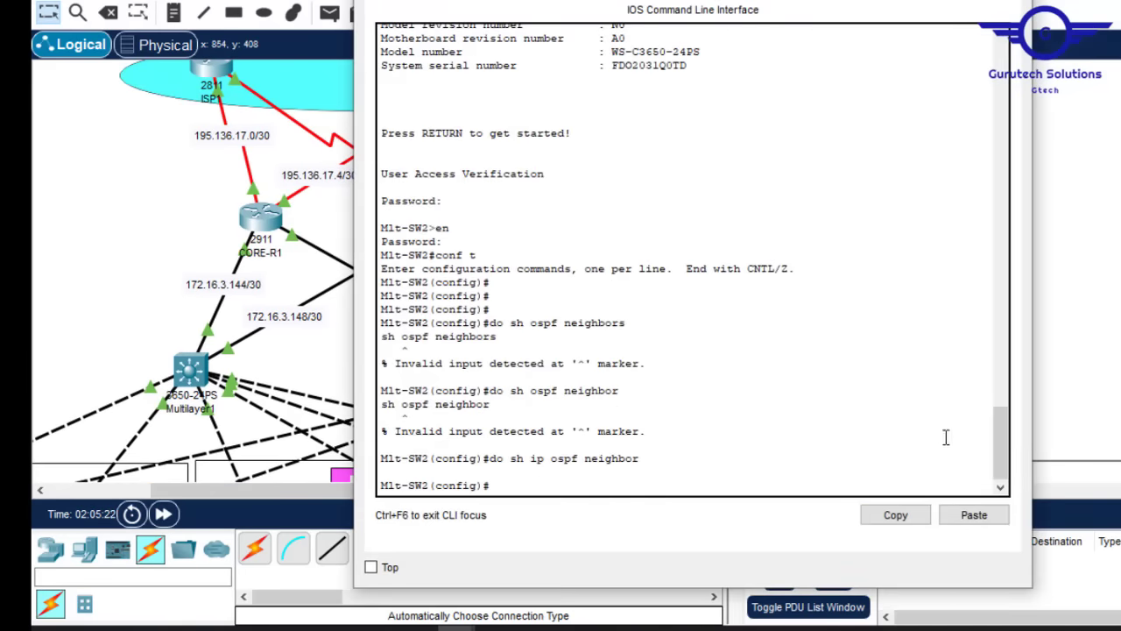
drag(999, 433, 994, 149)
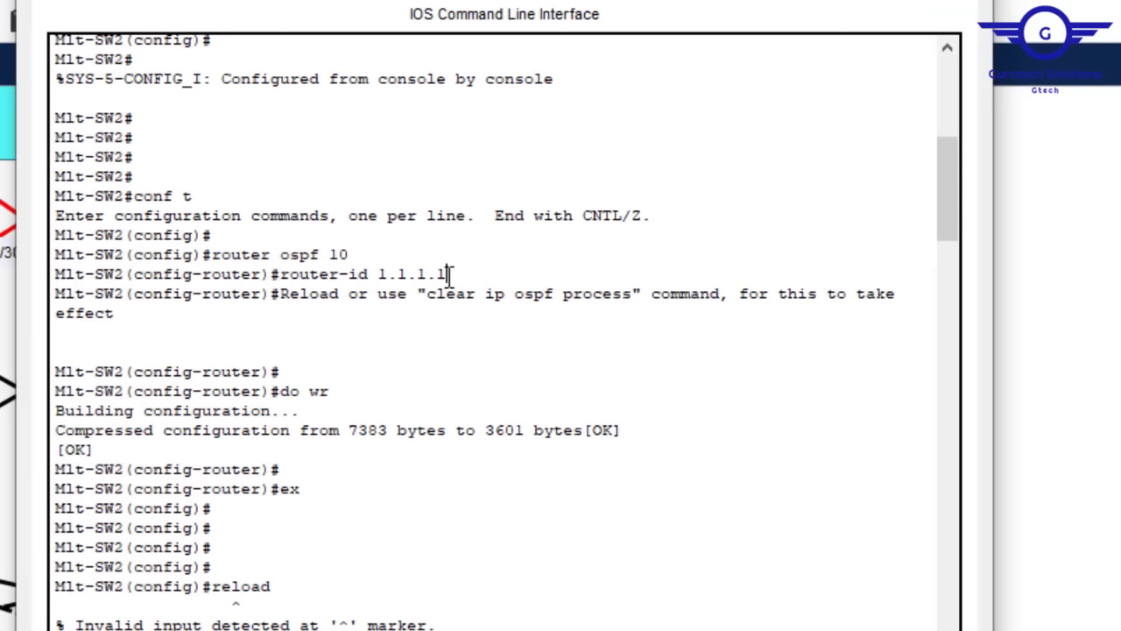
drag(653, 190, 580, 191)
drag(342, 278, 291, 279)
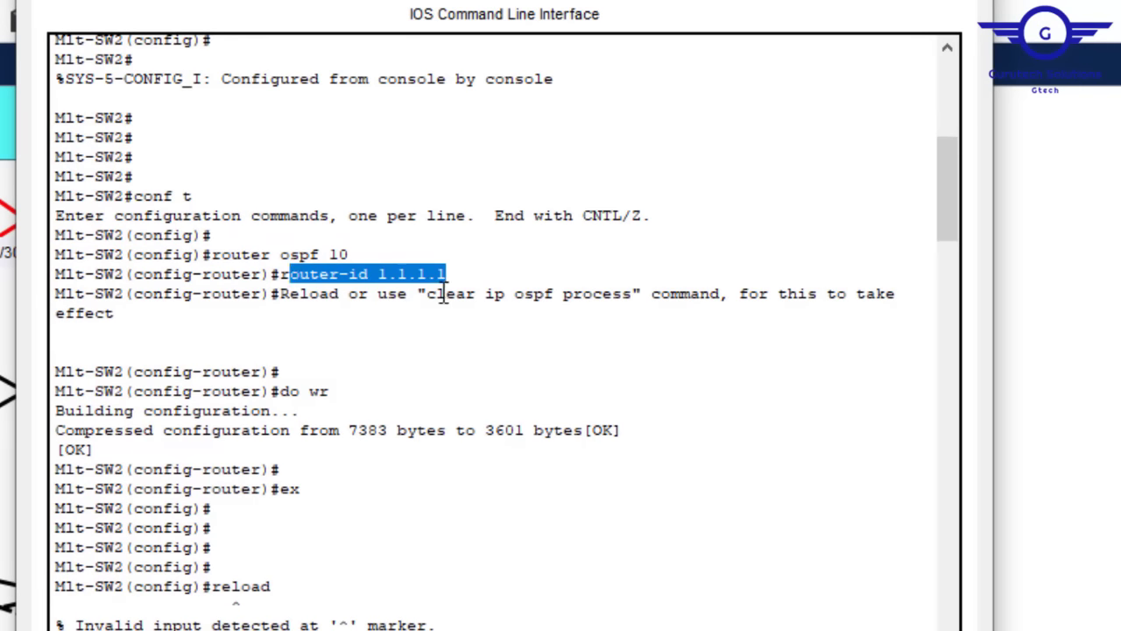
drag(427, 298, 636, 298)
key(ctrl+c)
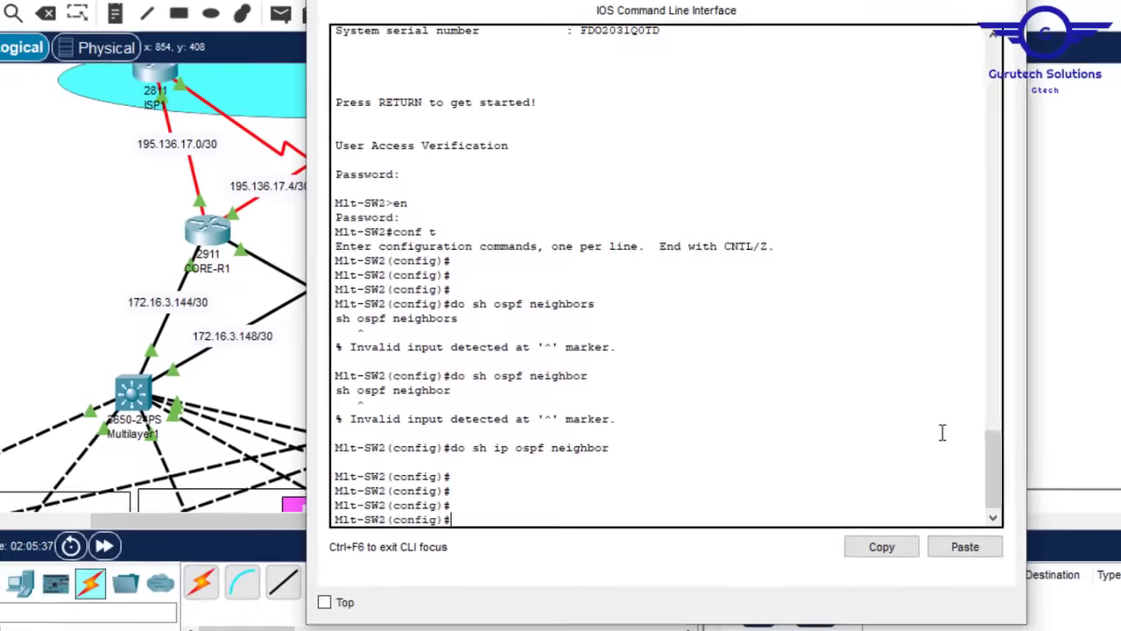
Run do sh ip ospf neighbor again on Multilayer2 and issue do clear ip ospf process using the copied command.
key(Up)
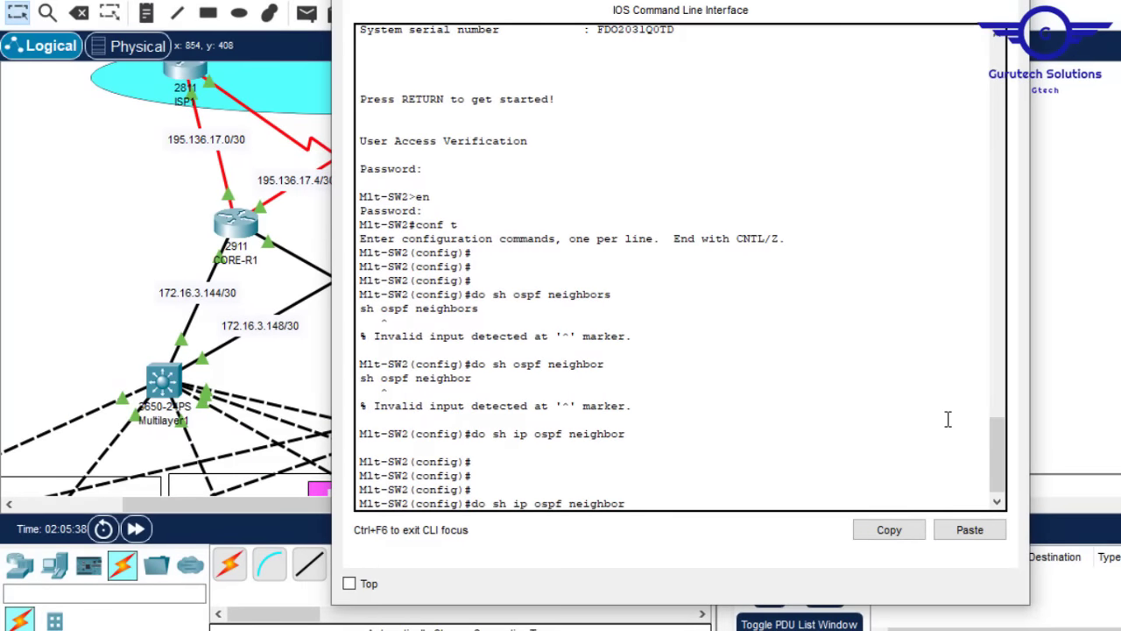
key(Return)
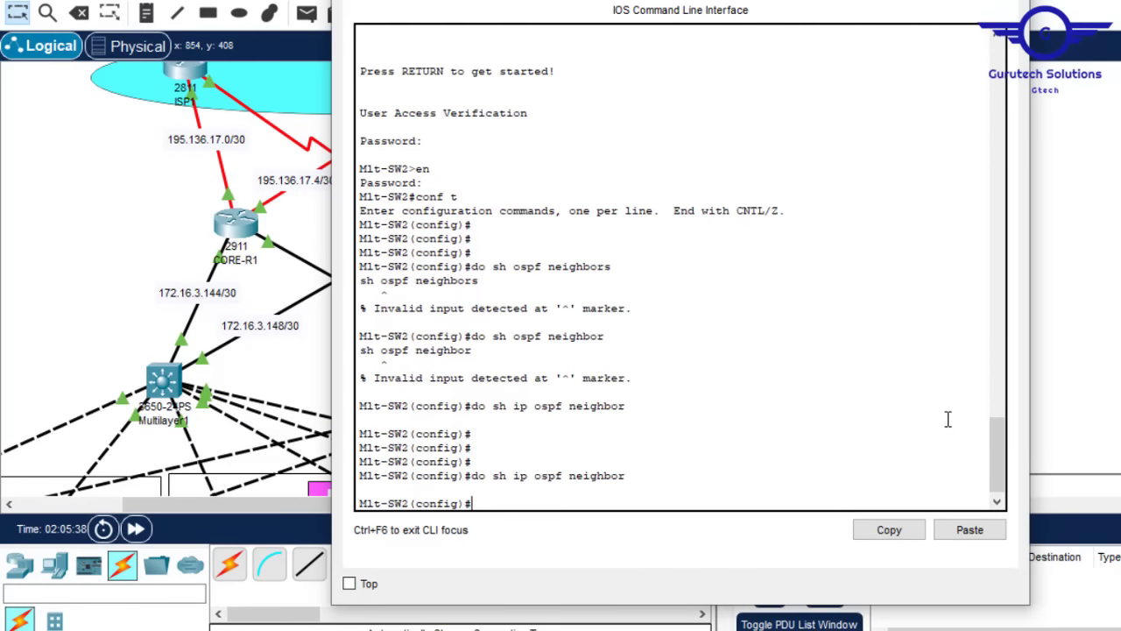
text(do)
click(971, 530)
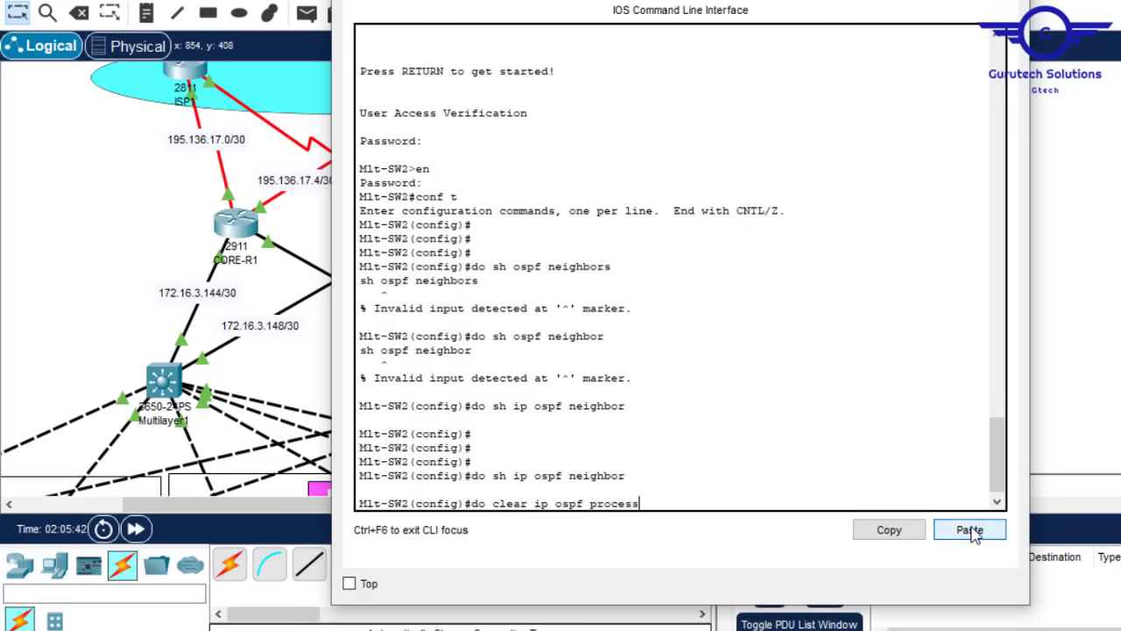
key(Return)
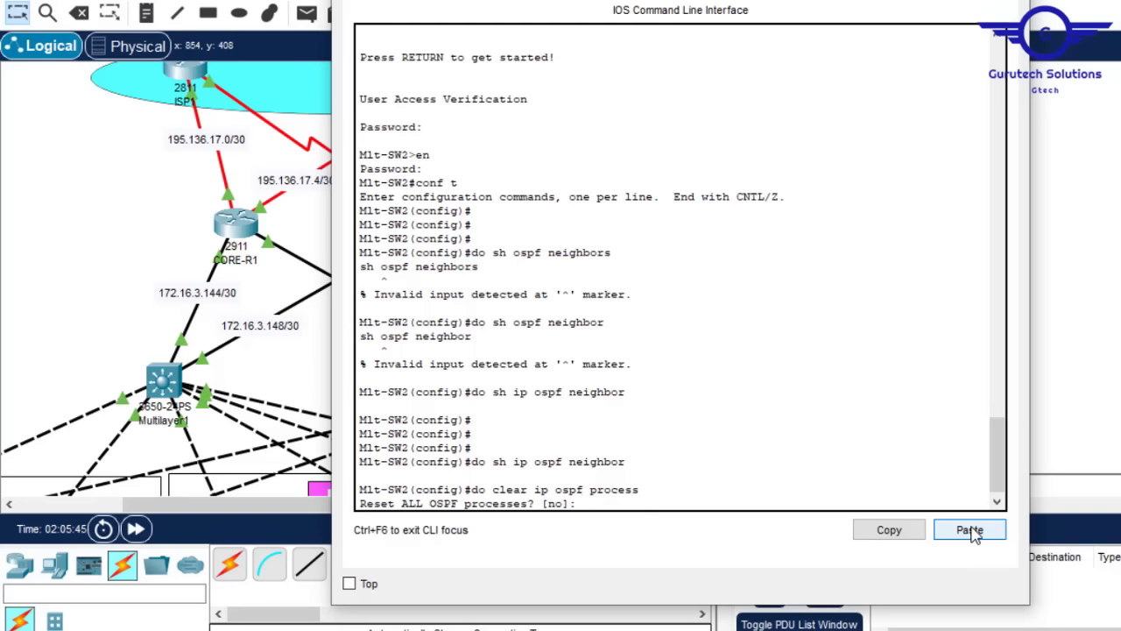
key(Return)
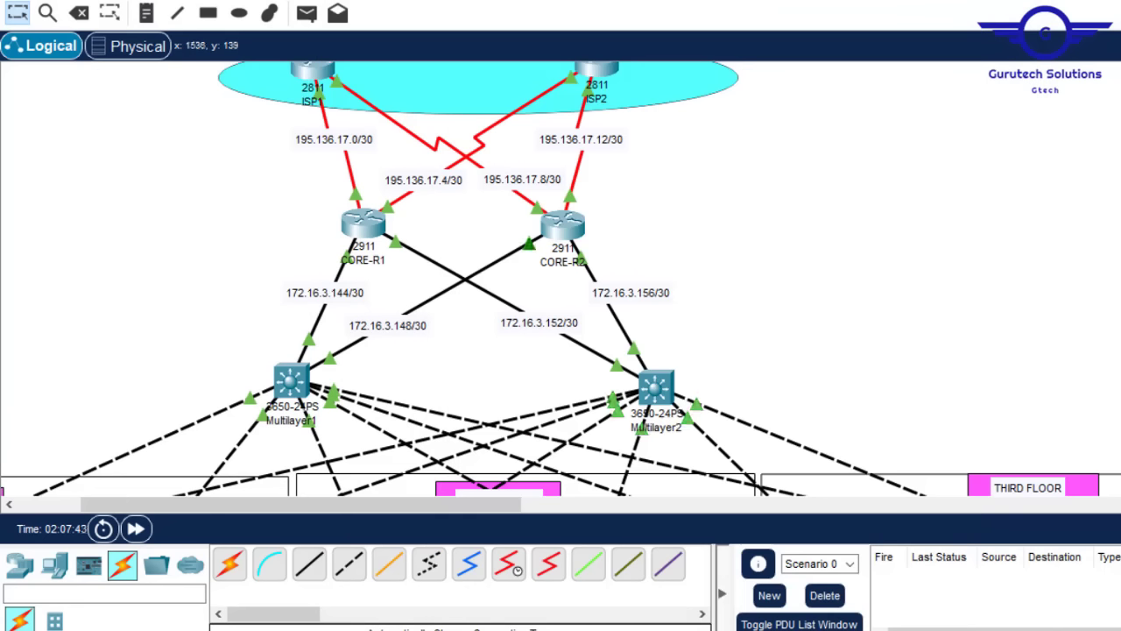
Switch to Config.txt in Notepad, highlight serverRoom devices in step 6 on static IP addressing, and minimize the file.
scroll(561, 279, down, 5)
scroll(560, 278, up, 2)
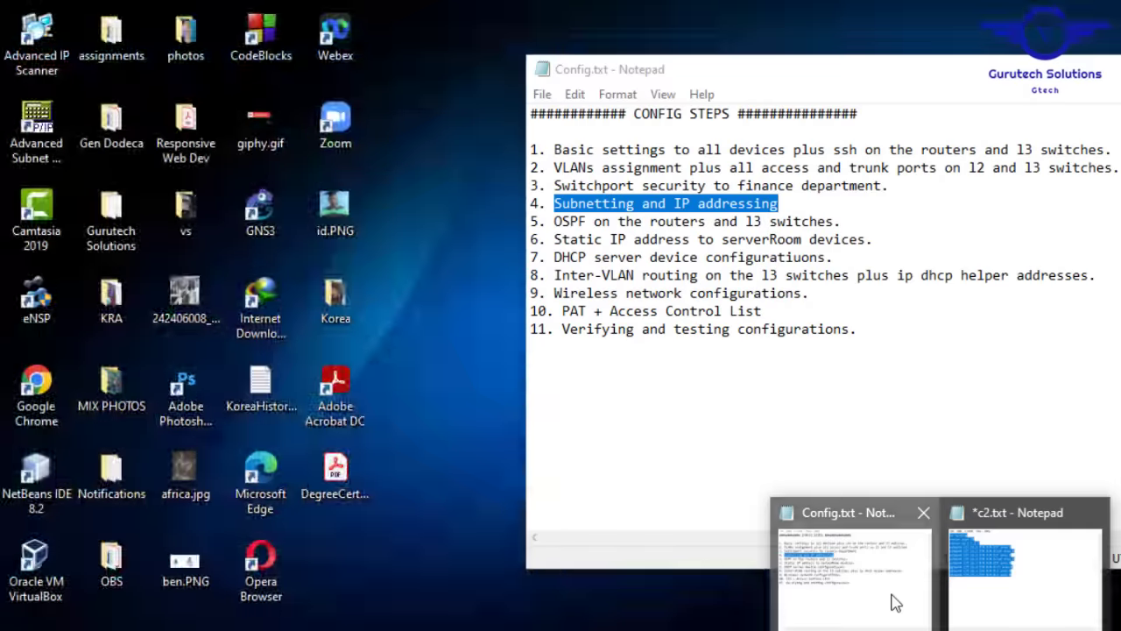
click(875, 595)
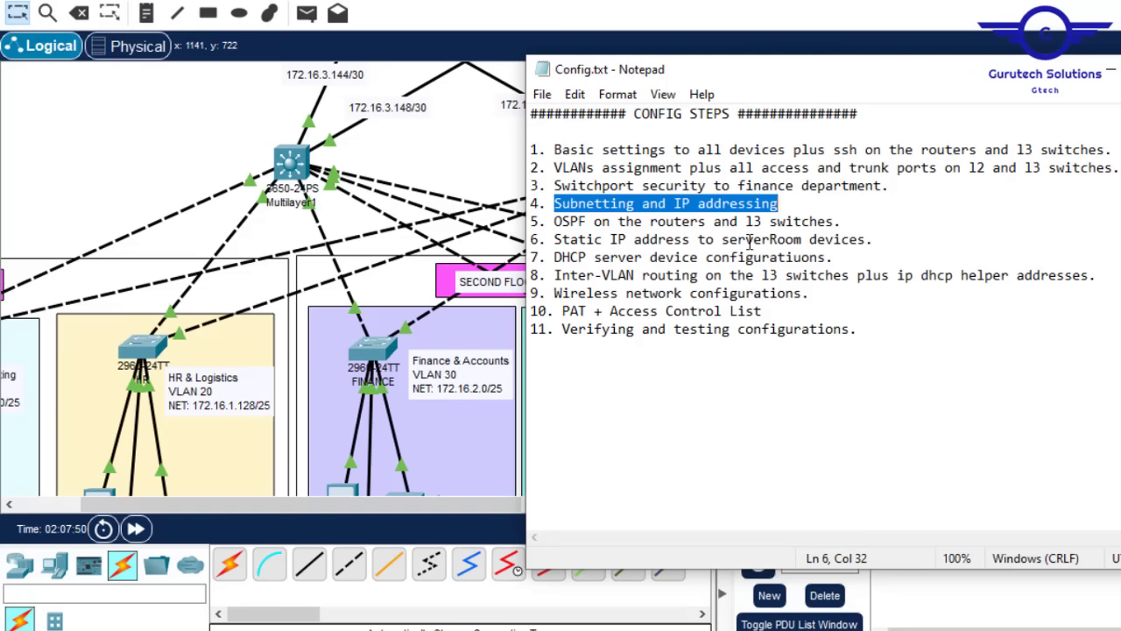
drag(722, 239, 866, 241)
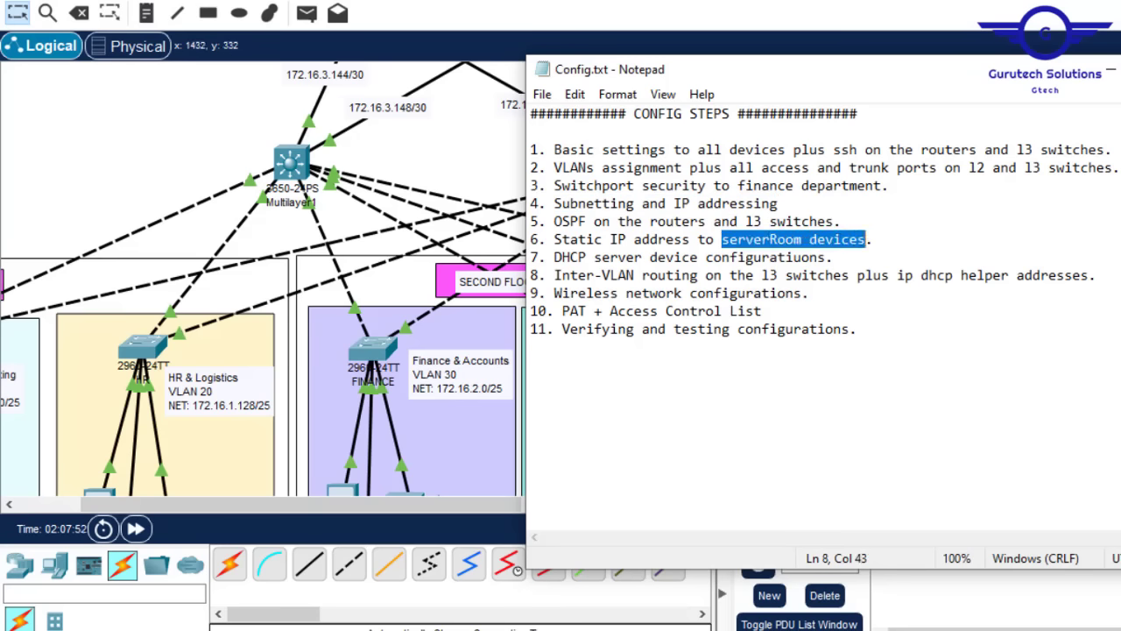
click(1110, 69)
Copy the network address 172.16.3.128 from the Server-Room note on the third floor.
scroll(561, 280, down, 5)
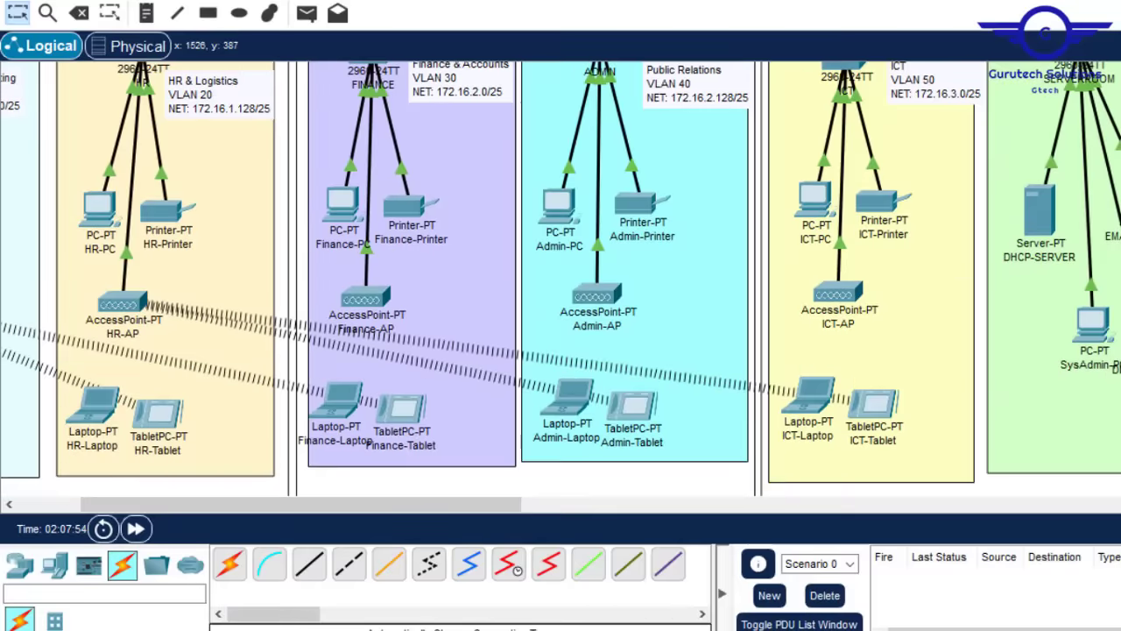
scroll(560, 280, up, 3)
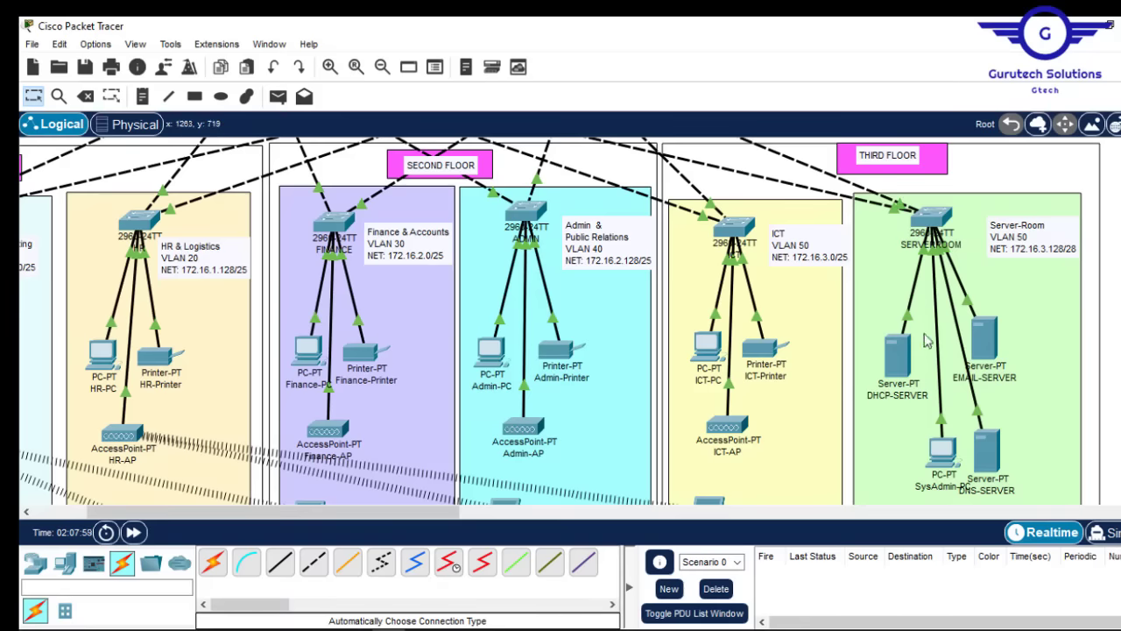
double_click(1066, 251)
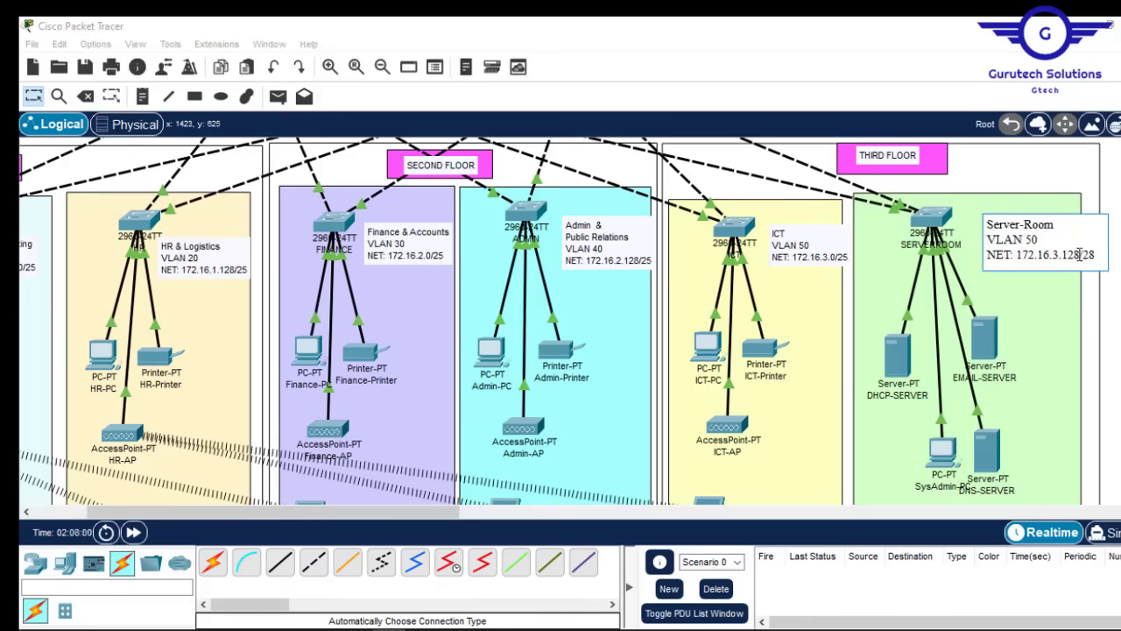
drag(1080, 255, 1015, 256)
key(ctrl+c)
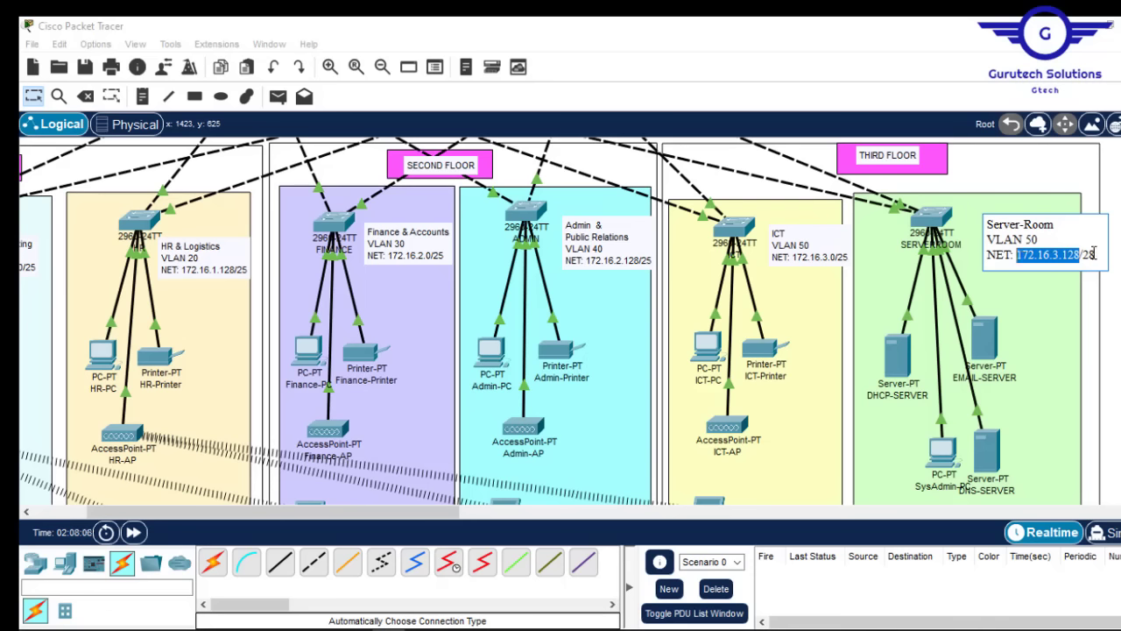
Assign DHCP-SERVER the static IPv4 address 172.16.3.130 with subnet mask 255.255.255.240.
click(900, 360)
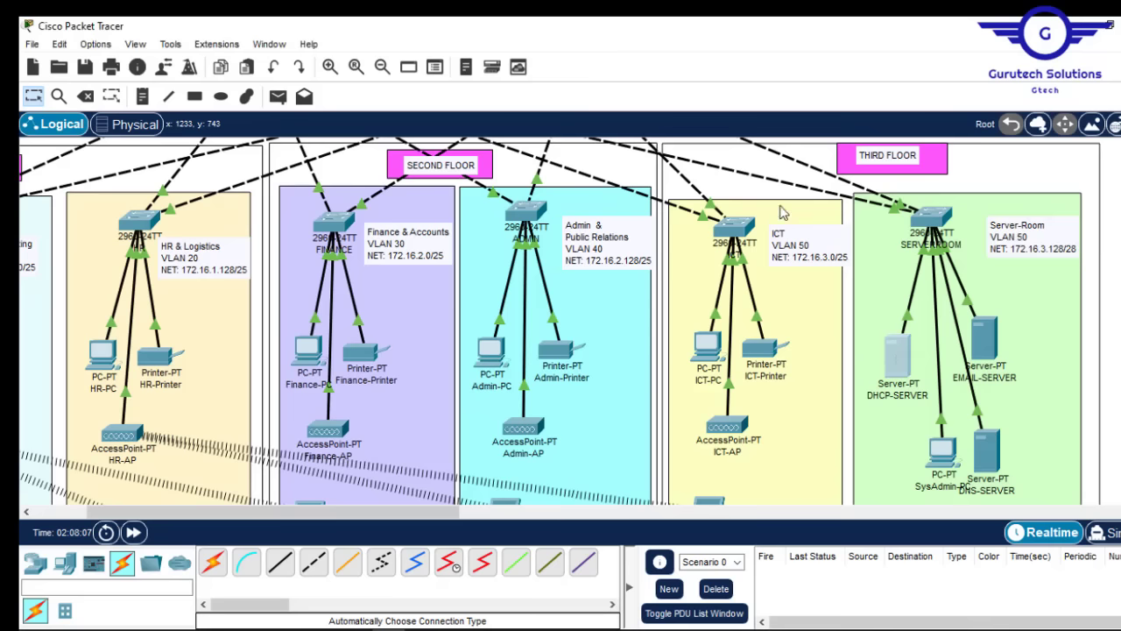
click(491, 70)
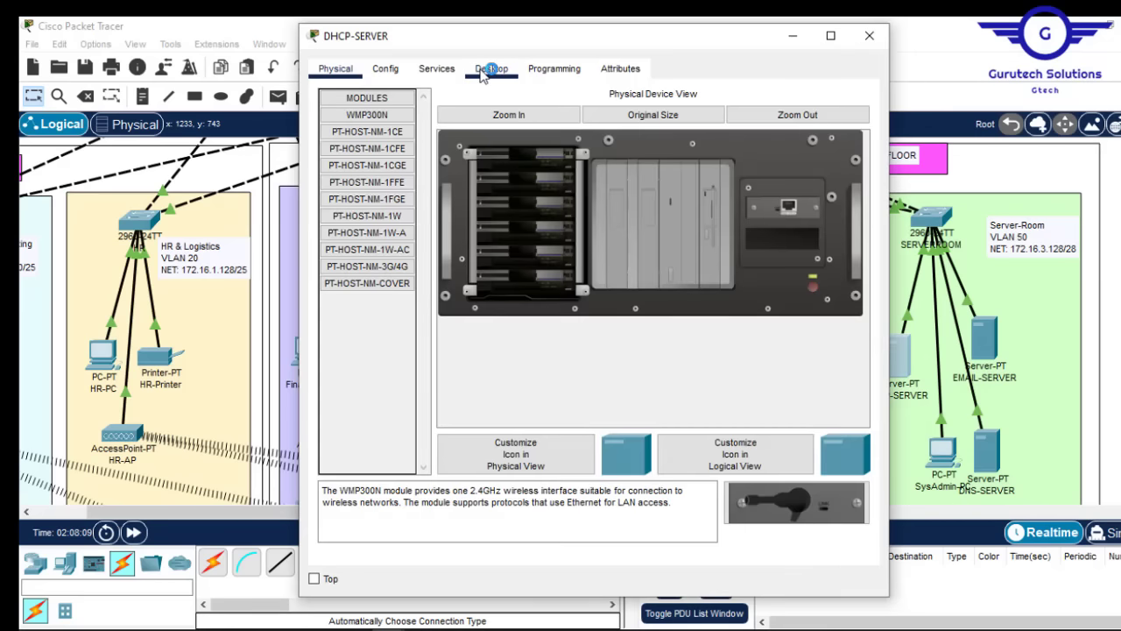
click(371, 136)
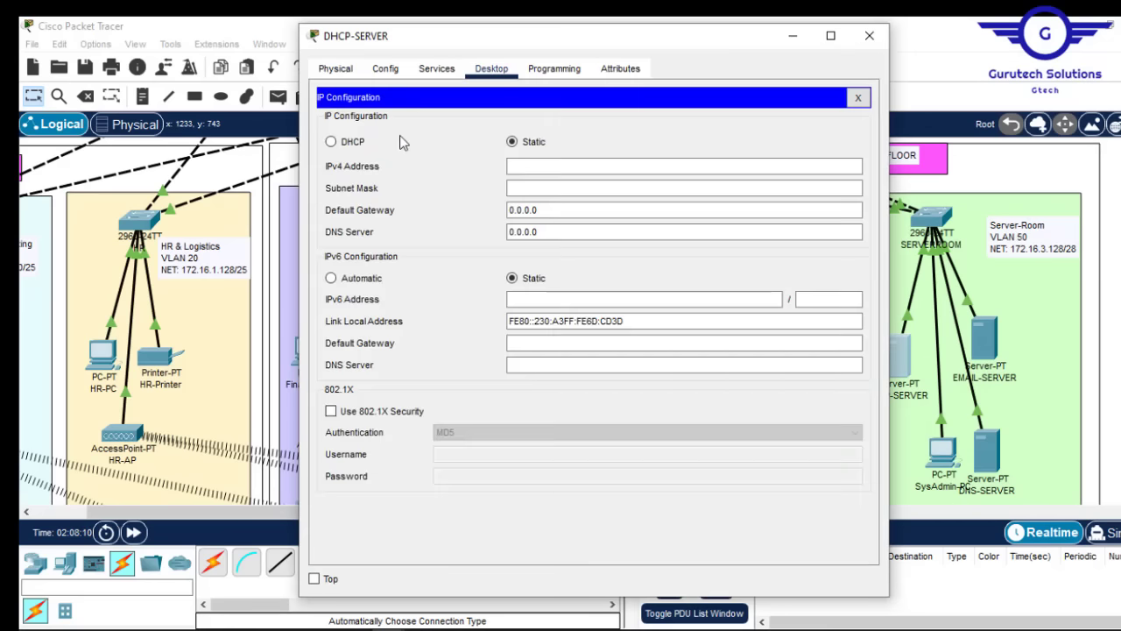
click(513, 166)
key(ctrl+v)
key(BackSpace)
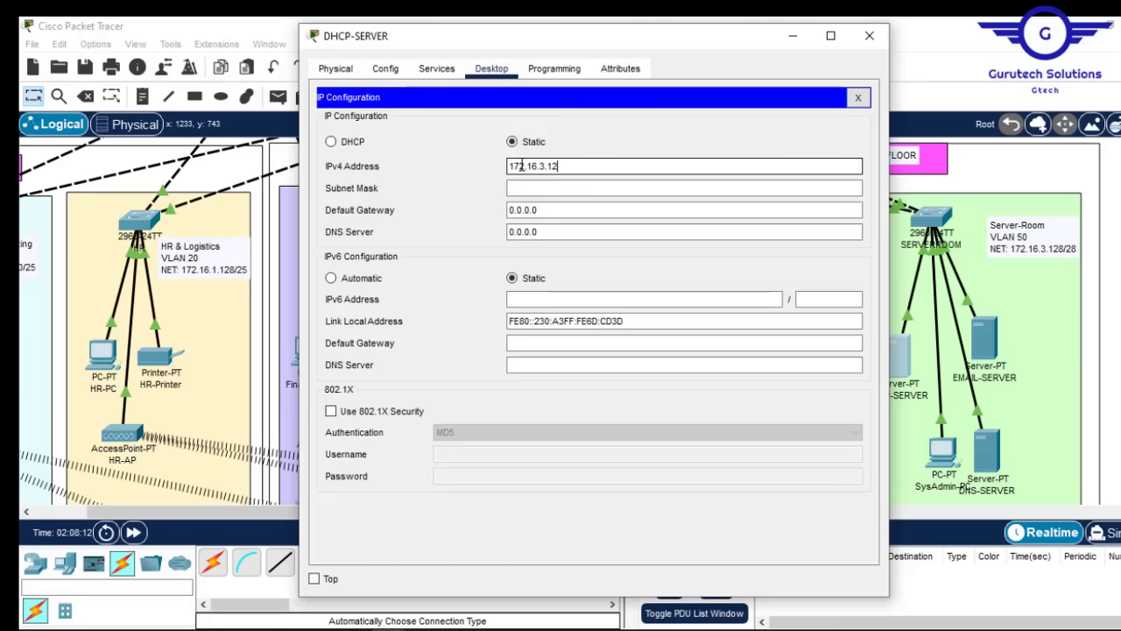
text(30)
click(565, 188)
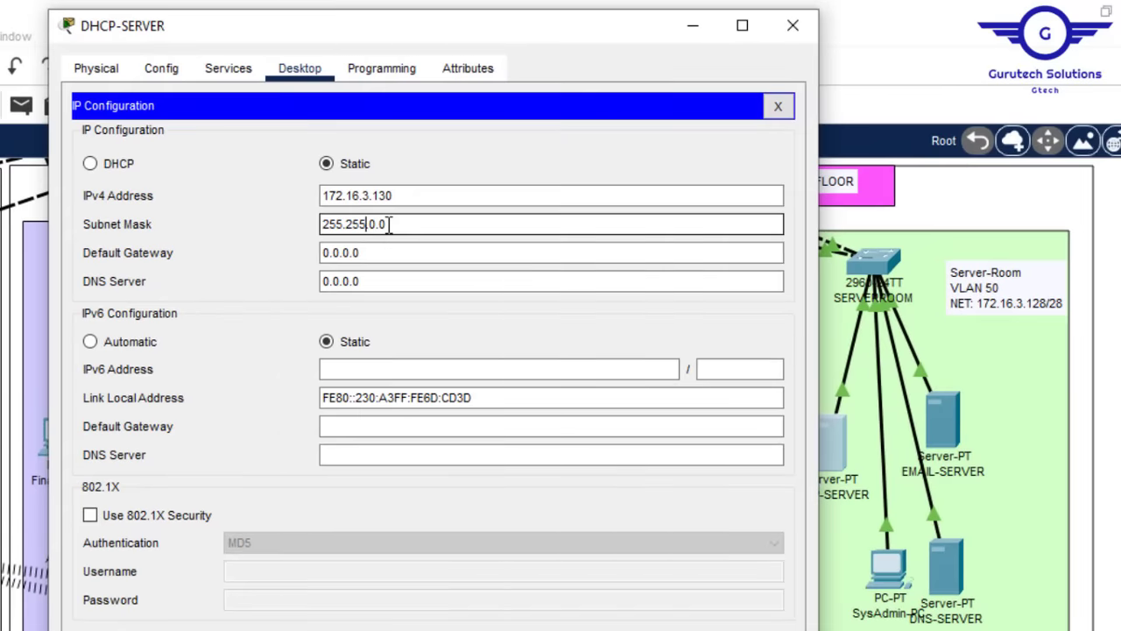
drag(464, 208, 447, 209)
text(255)
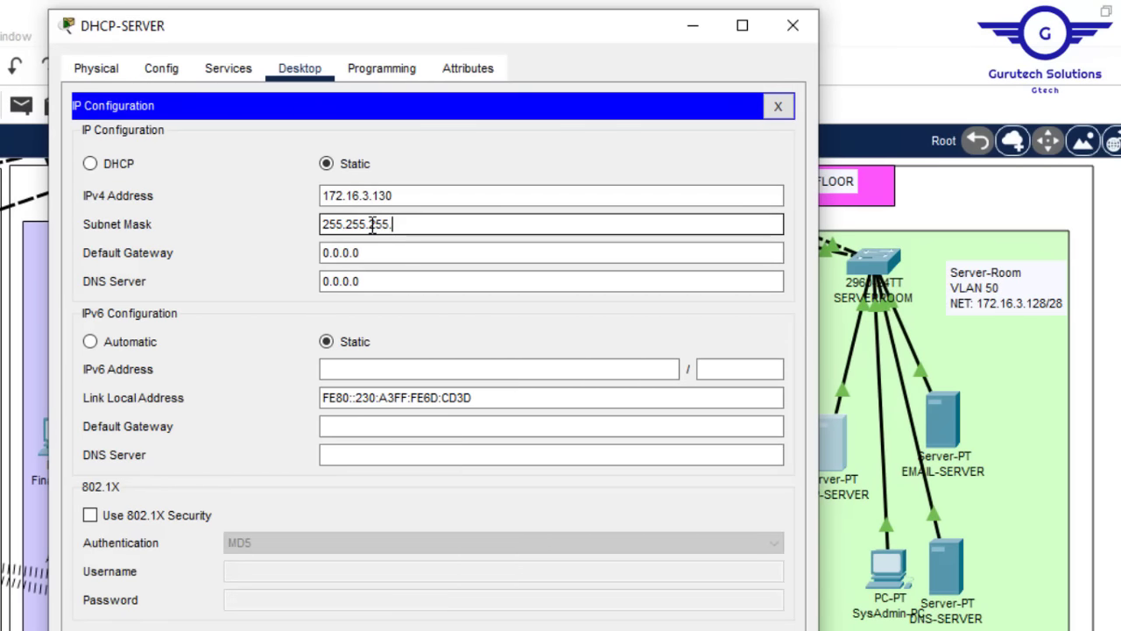
text(0)
key(Tab)
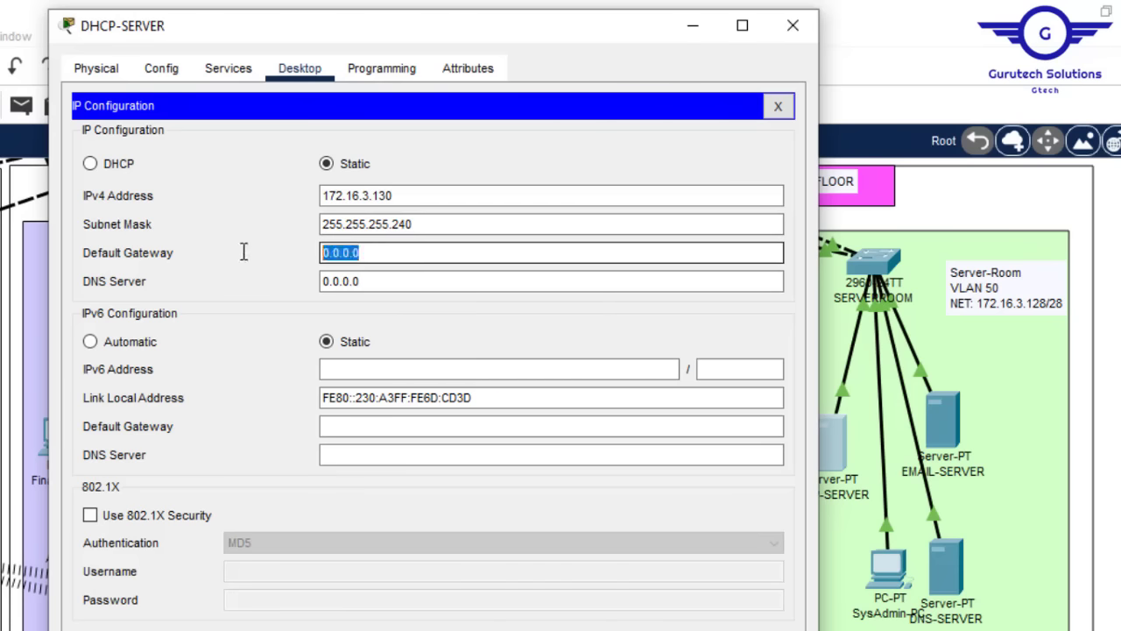
Set DHCP-SERVER's default gateway to 172.16.3.129 and its DNS server to 172.16.3.131, and close its configuration.
text(172.16.3.128)
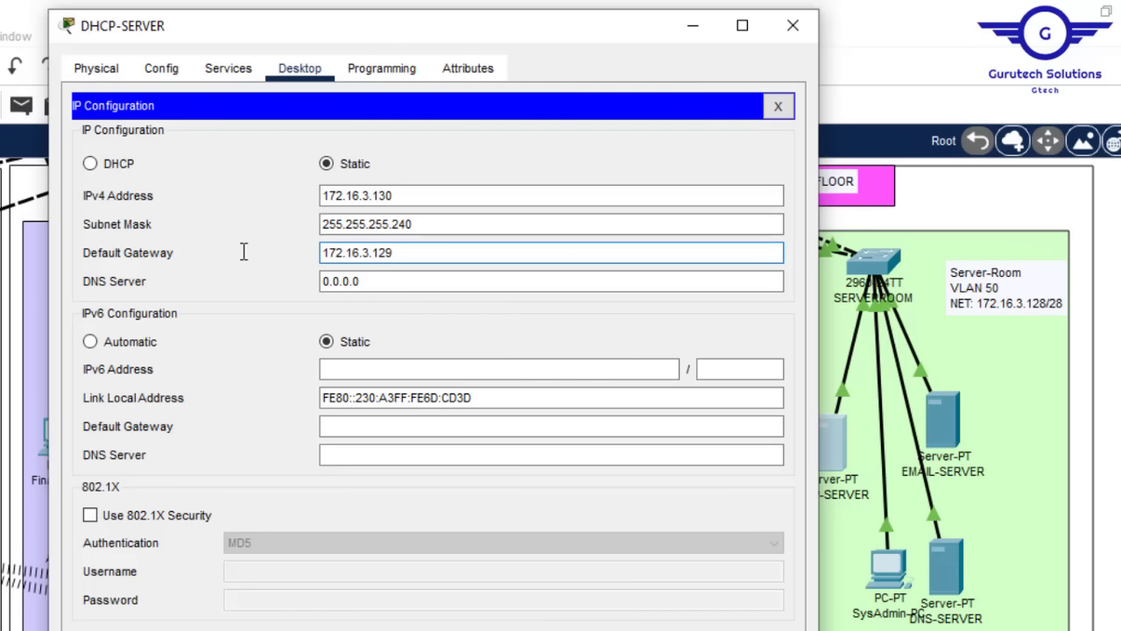
click(323, 286)
drag(405, 194, 265, 195)
key(ctrl+c)
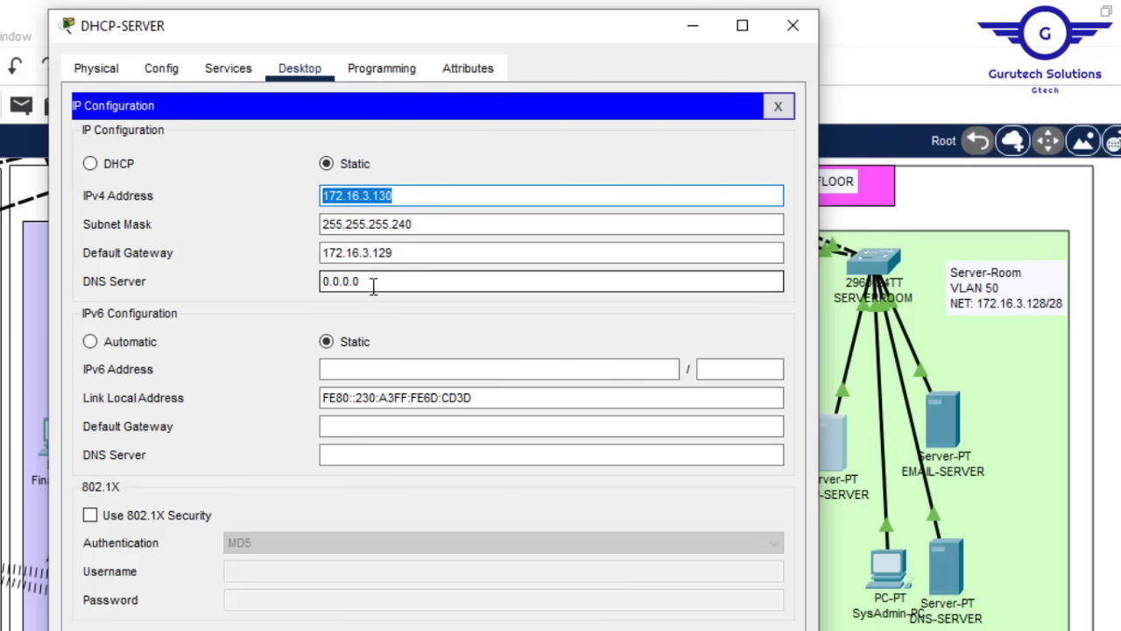
drag(368, 281, 230, 281)
key(ctrl+v)
key(BackSpace)
text(1)
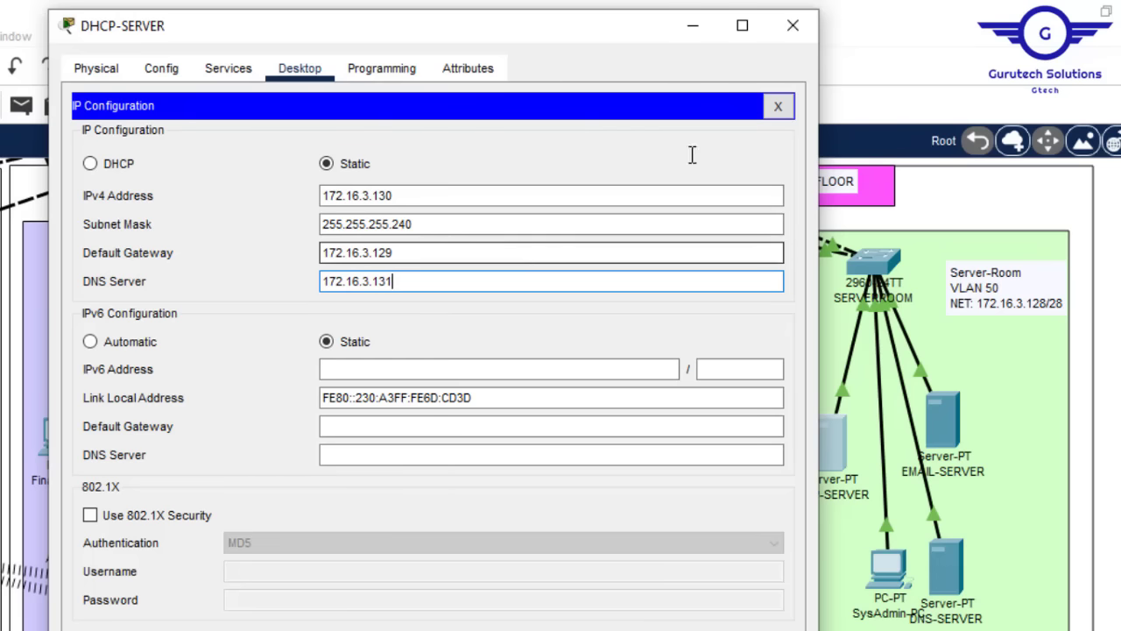
click(793, 32)
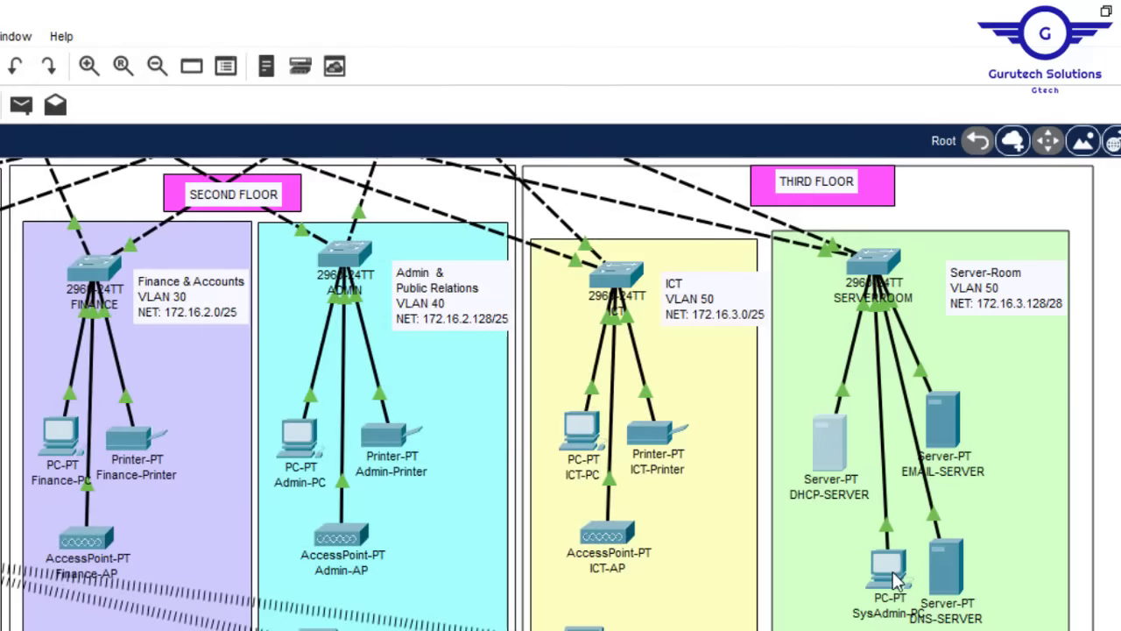
Assign SysAdmin-PC the static IPv4 address 172.16.3.132 with subnet mask 255.255.255.240.
click(877, 555)
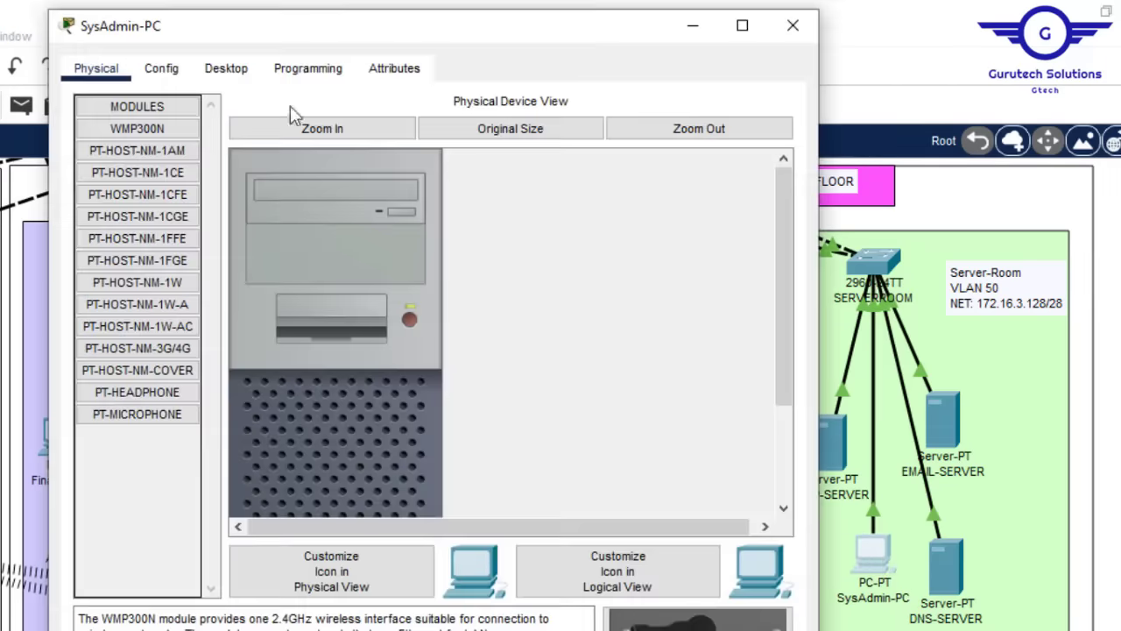
click(233, 74)
click(166, 158)
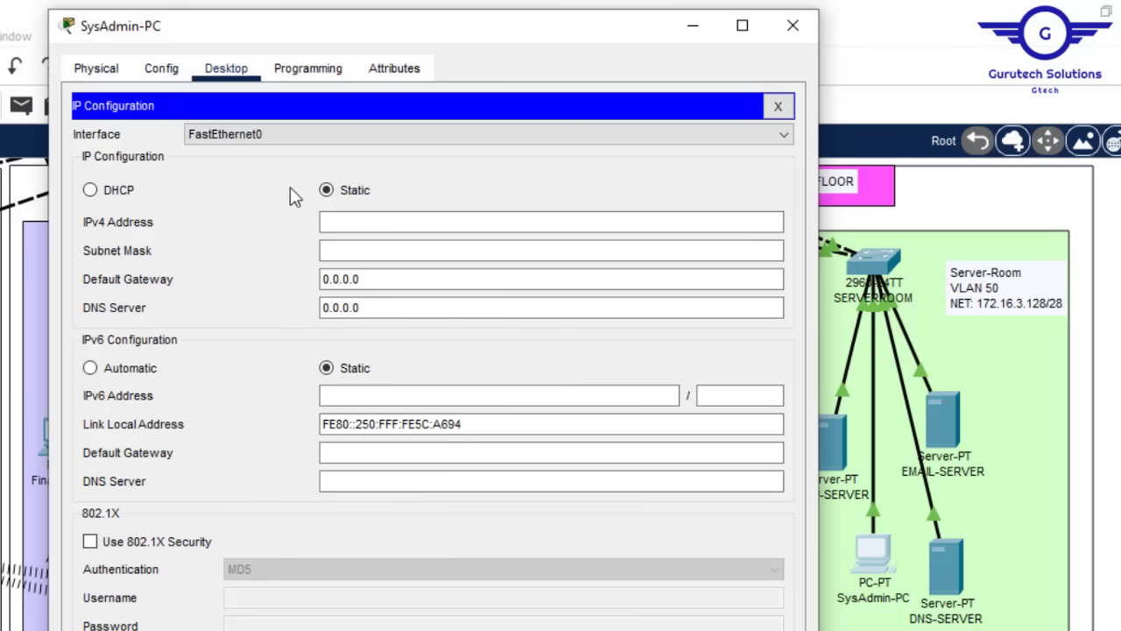
click(356, 226)
text(172.16.3.130)
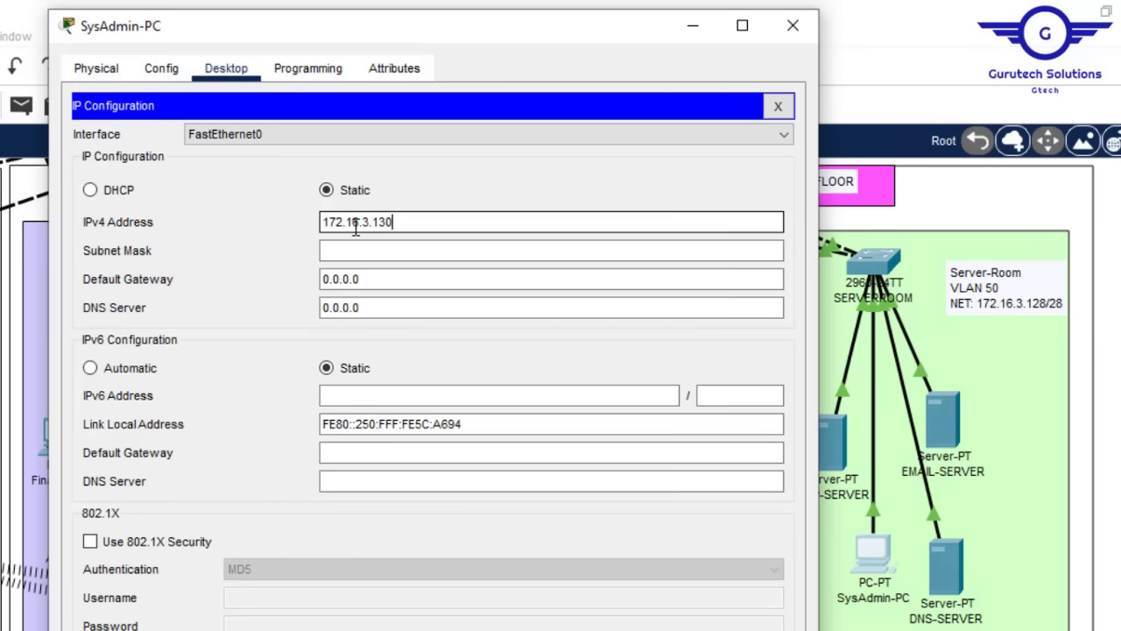
click(356, 253)
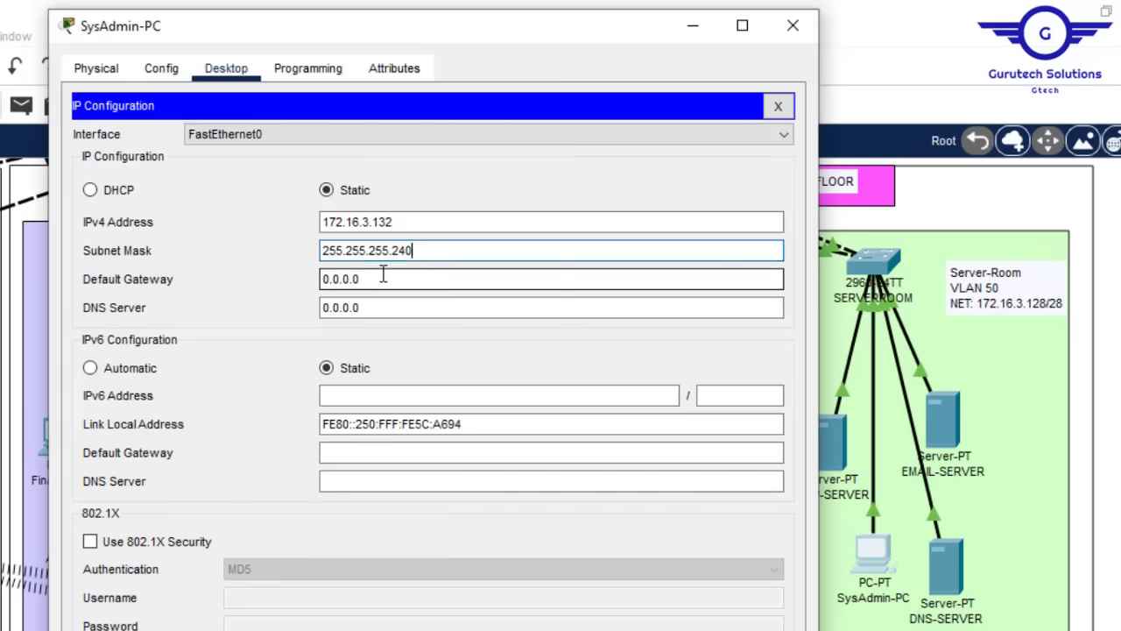
Set SysAdmin-PC's default gateway to 172.16.3.129 and its DNS server to 172.16.3.130, and close its configuration.
triple_click(383, 277)
text(172.16.3.130)
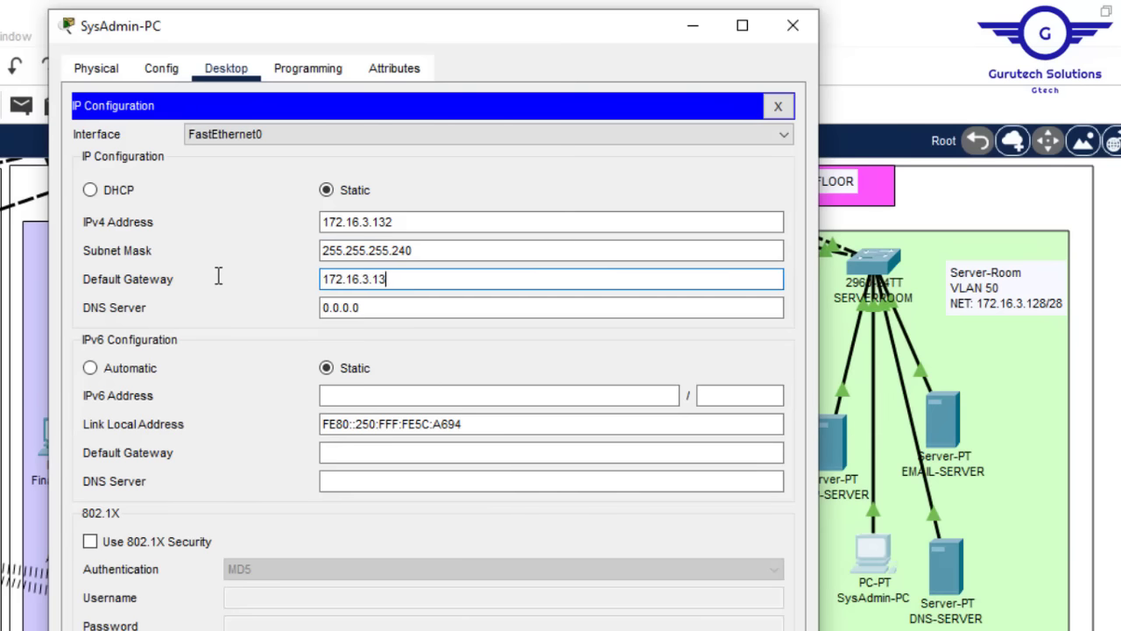
key(Tab)
key(ctrl+a)
text(172.16.3.130)
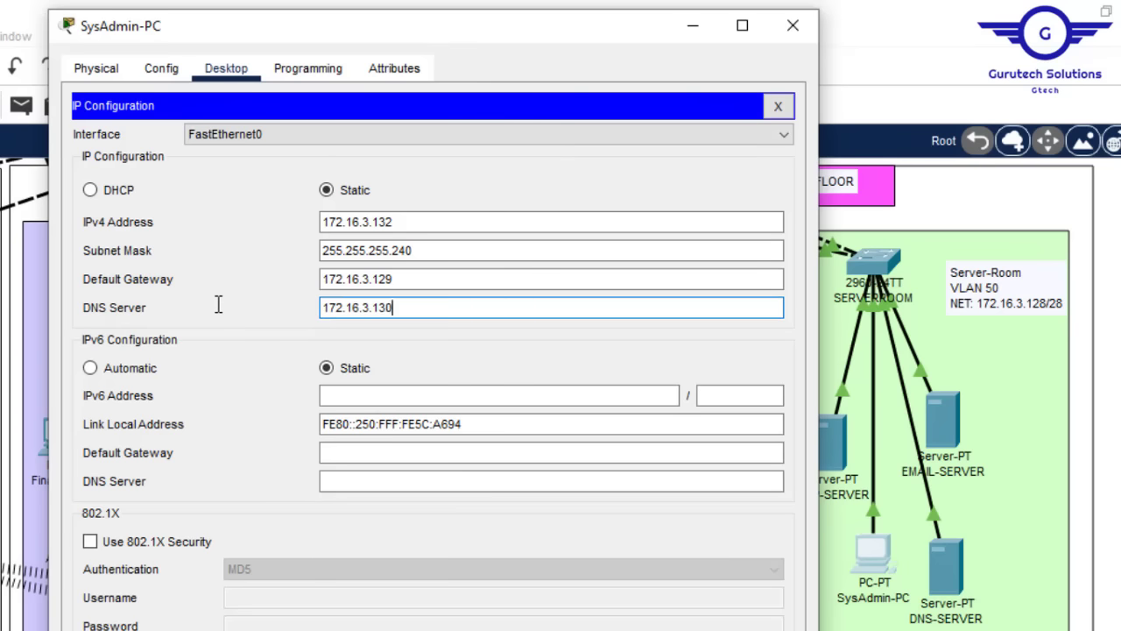
click(793, 25)
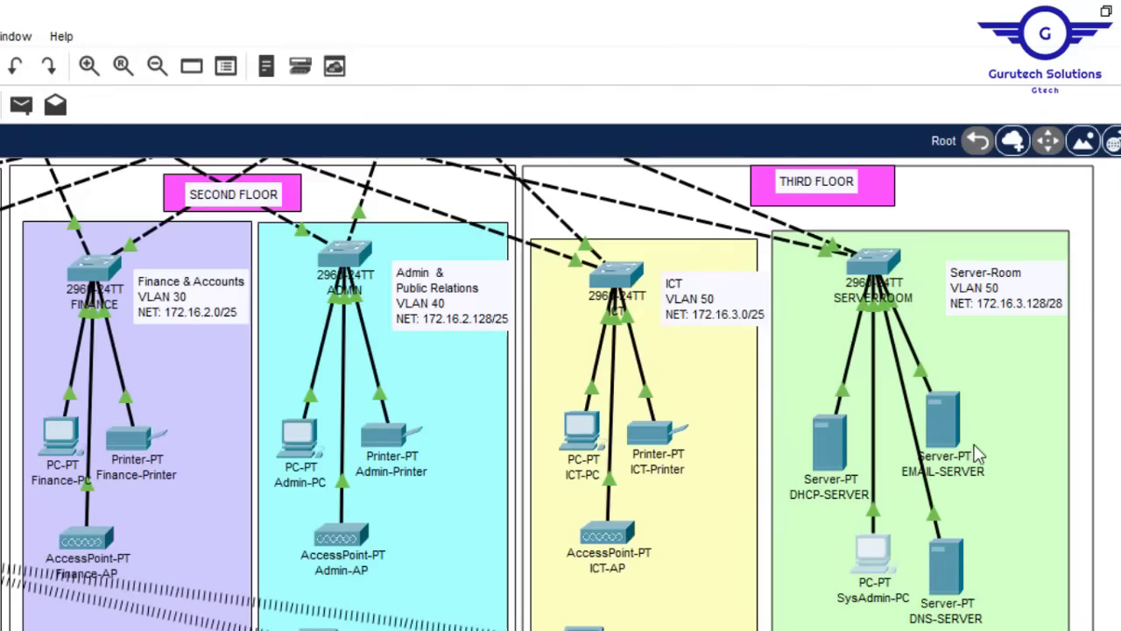
Assign DNS-SERVER the static IPv4 address 172.16.3.131 with subnet mask 255.255.255.240.
click(961, 574)
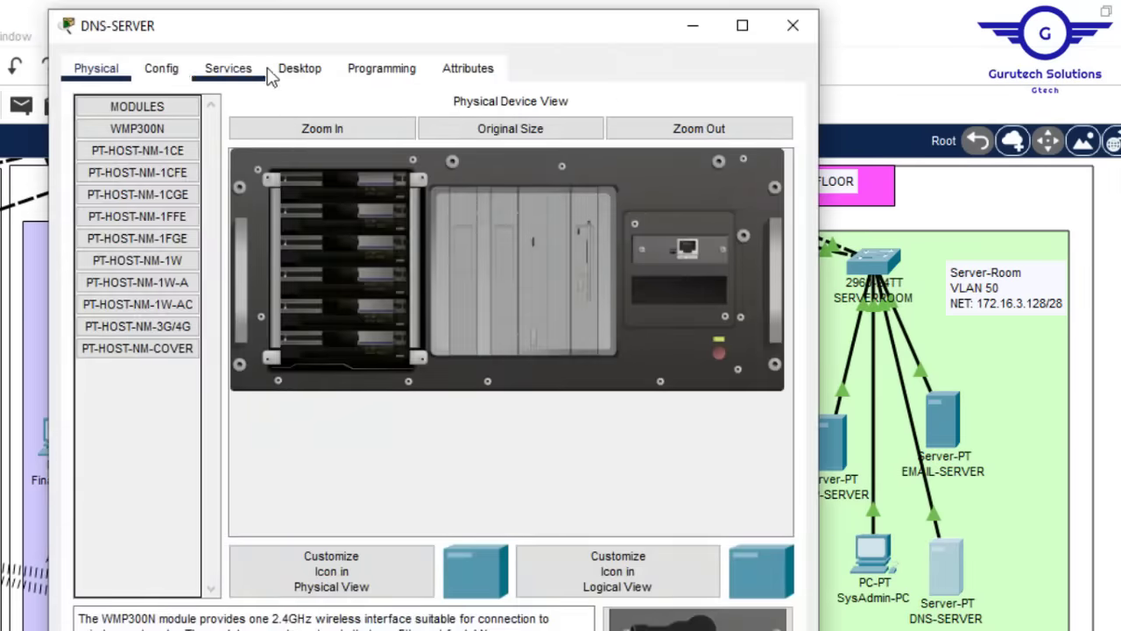
click(296, 70)
click(164, 160)
click(368, 188)
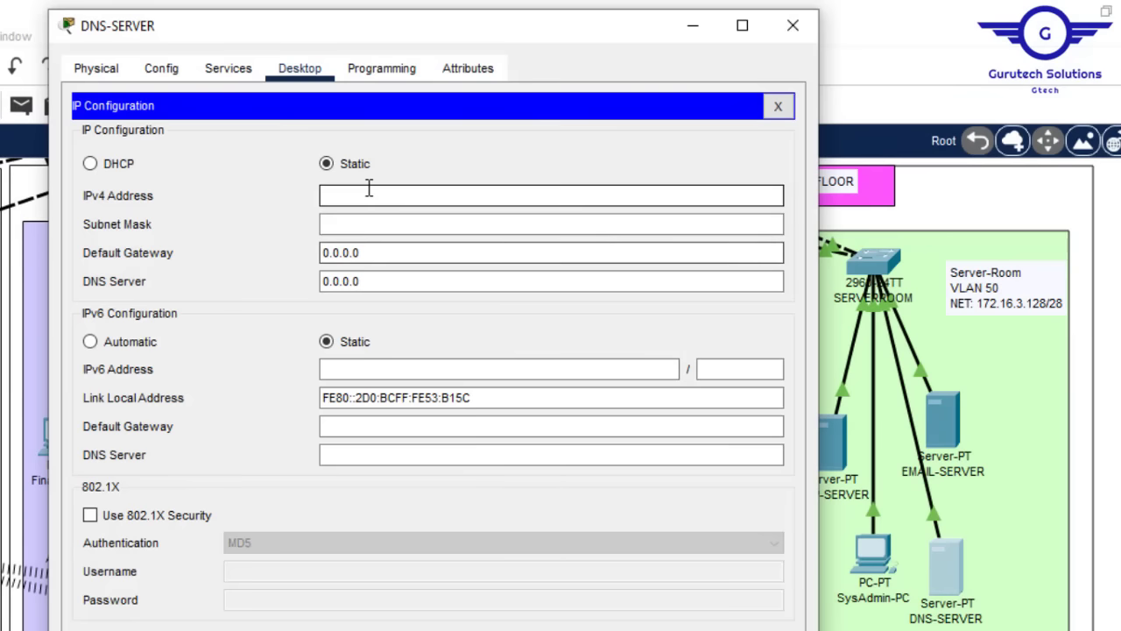
text(172.16.3.130)
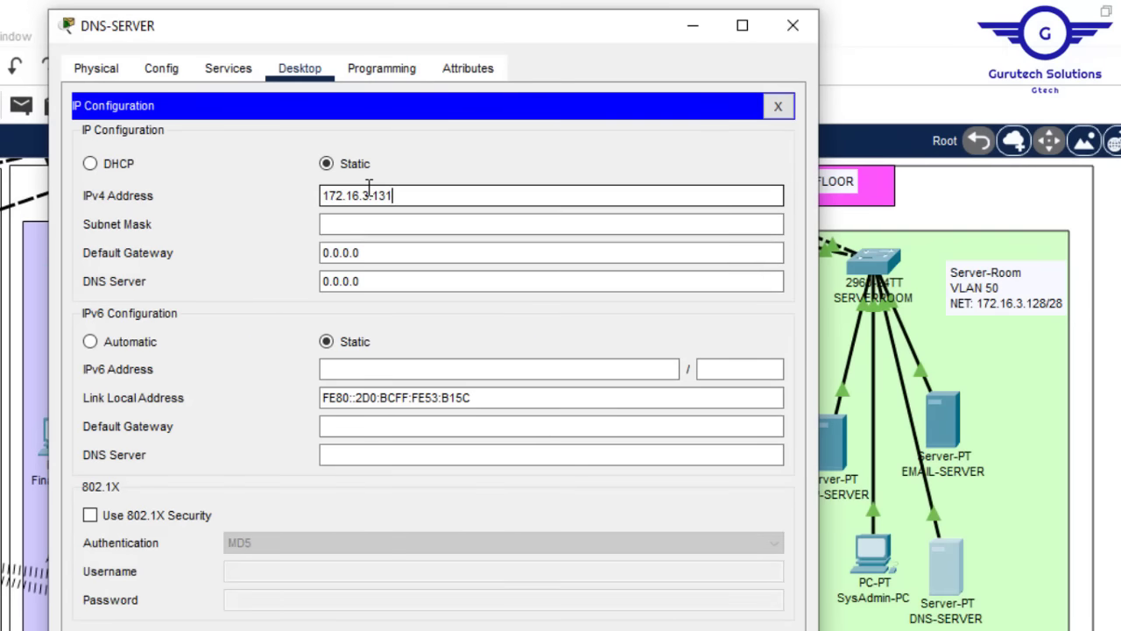
click(366, 223)
key(BackSpace)
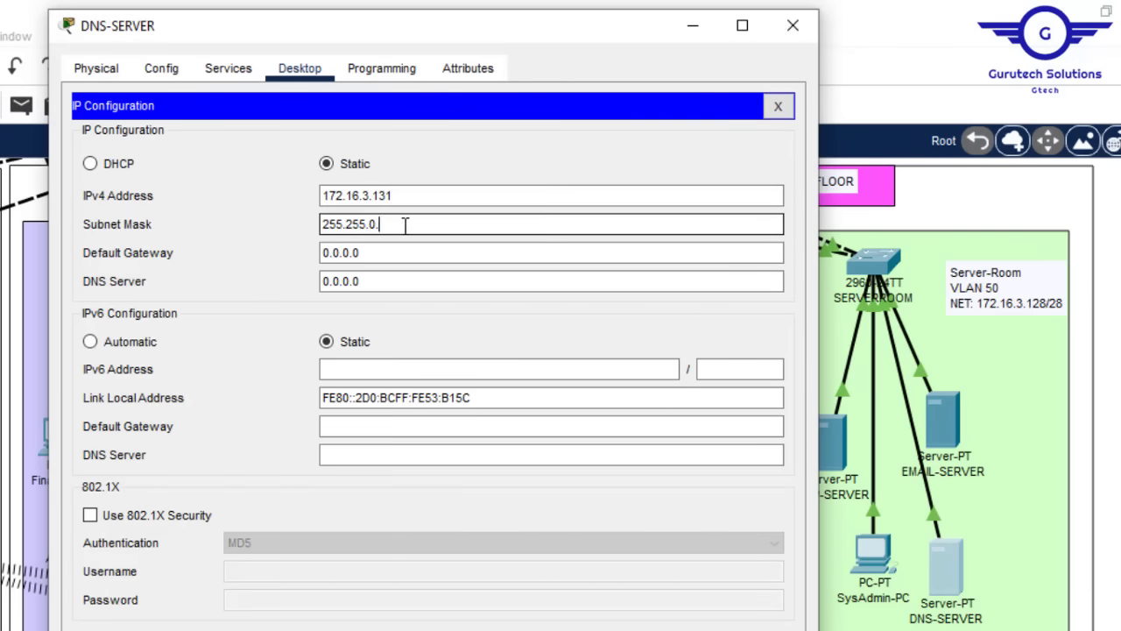
text(255.240)
Fill in DNS-SERVER's default gateway from the copied address, correct its ending, and close the device configuration.
drag(375, 253, 187, 238)
text(172.16.3.130)
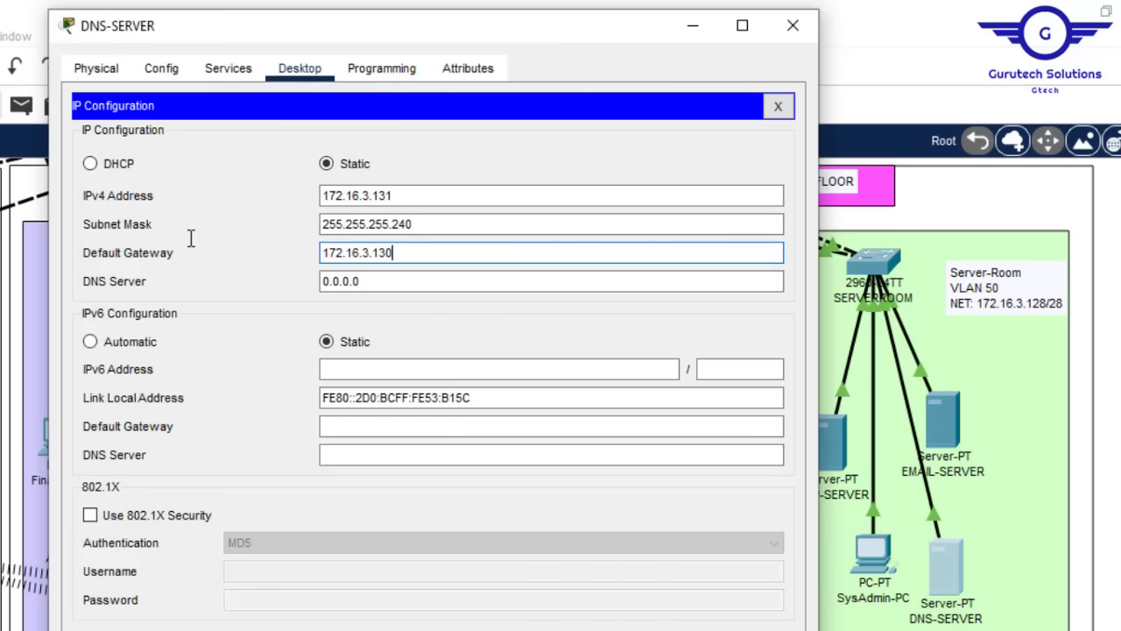
key(BackSpace)
key(BackSpace)
click(795, 25)
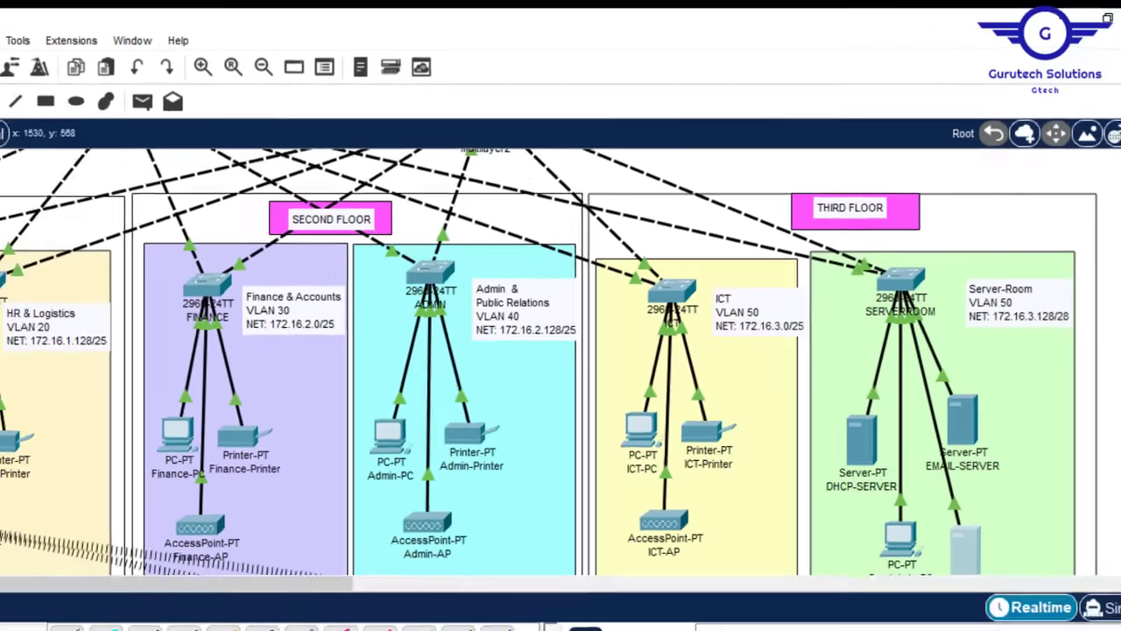
Switch to Config.txt in Notepad to check which configuration step follows the static addressing, and return to the topology.
scroll(551, 325, up, 3)
scroll(550, 326, down, 1)
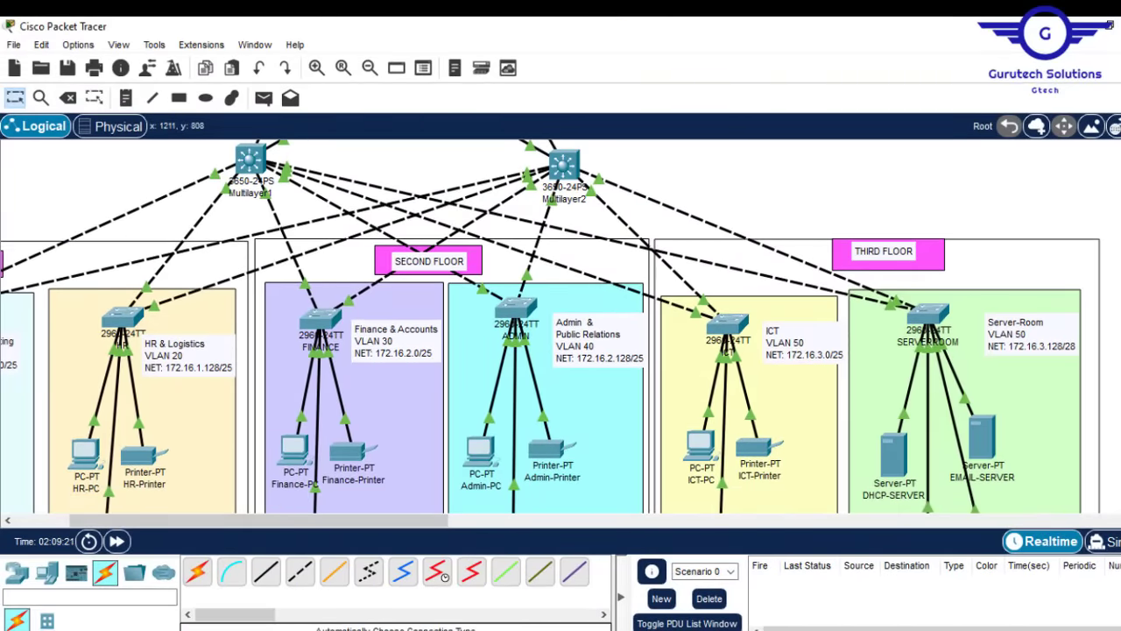
mouse_move(753, 624)
click(746, 580)
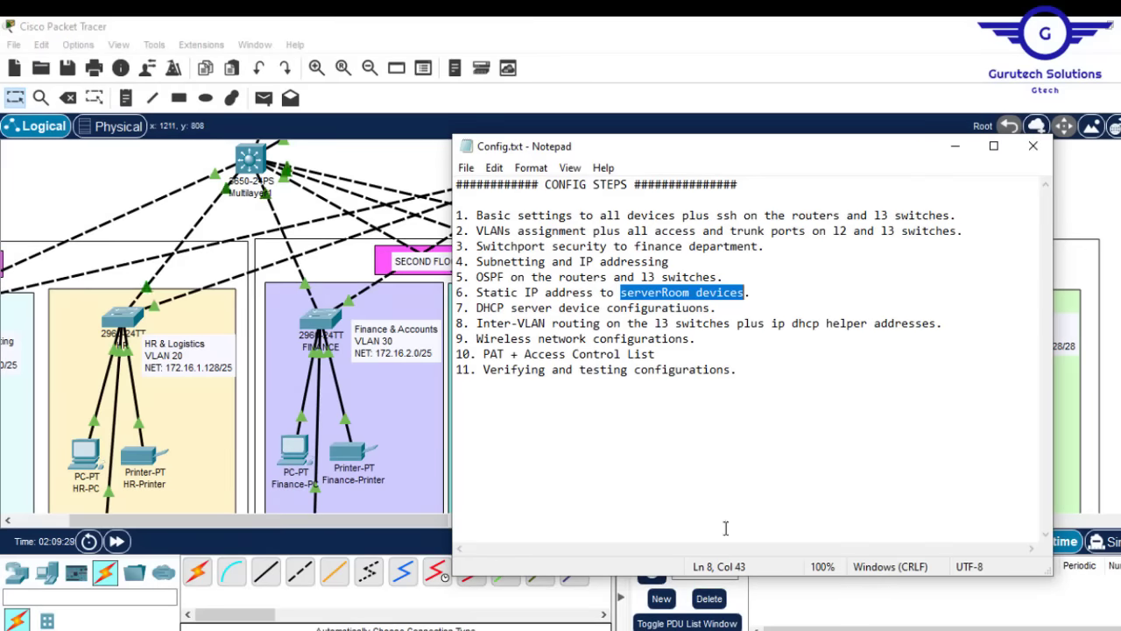
click(1112, 198)
Turn on the DHCP service for FastEthernet0 on DHCP-SERVER.
scroll(551, 326, down, 4)
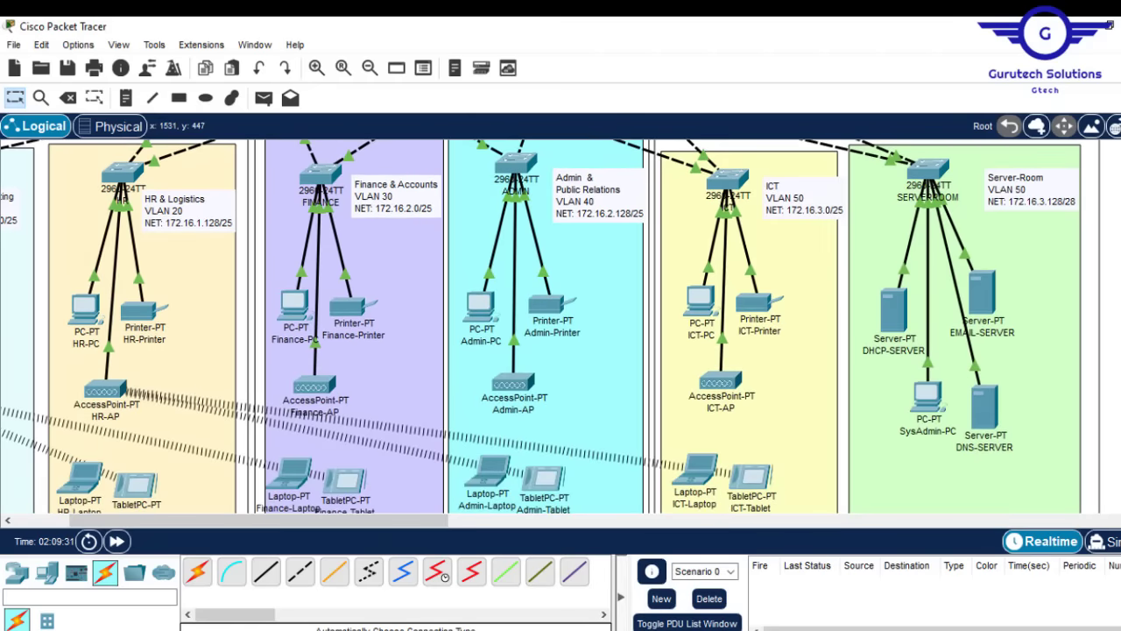
scroll(551, 326, up, 4)
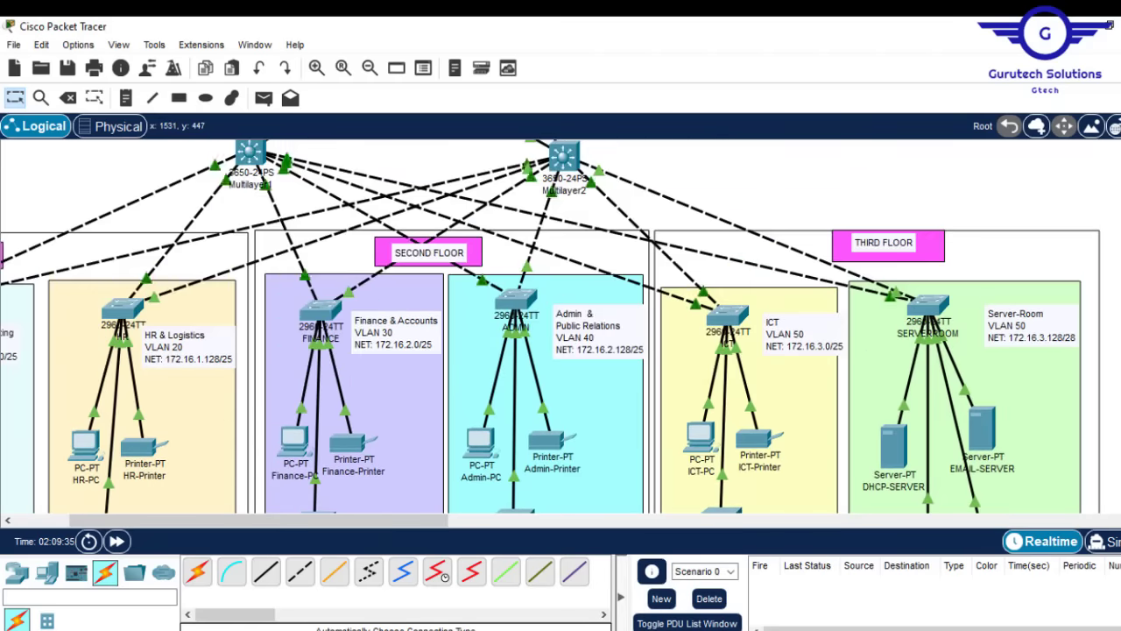
drag(376, 521, 133, 525)
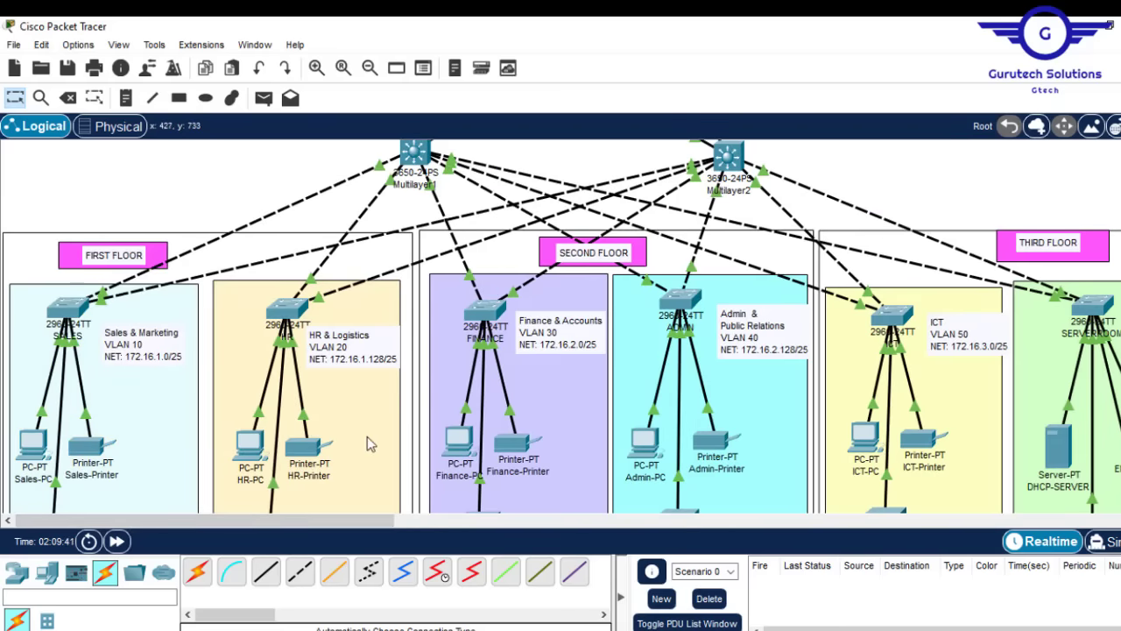
drag(358, 516, 463, 521)
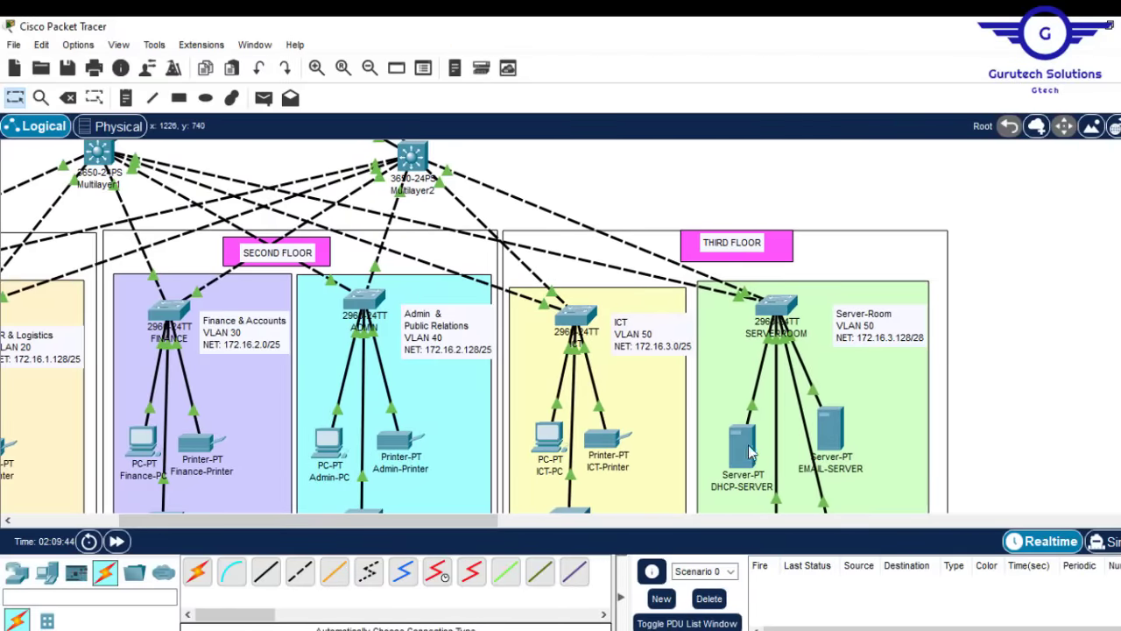
click(744, 446)
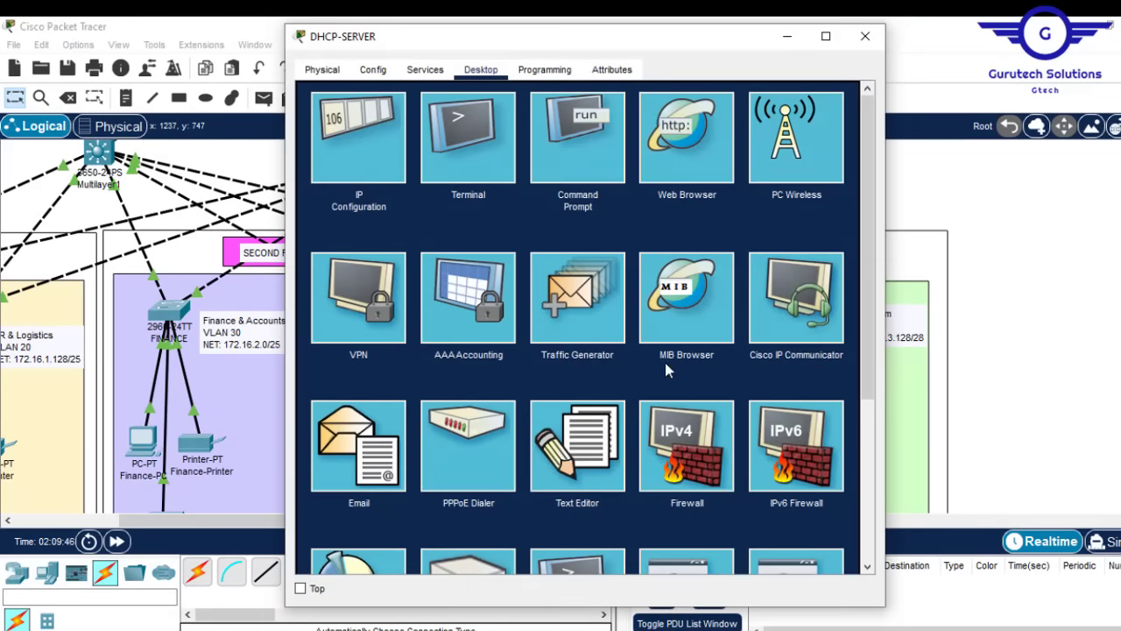
click(425, 70)
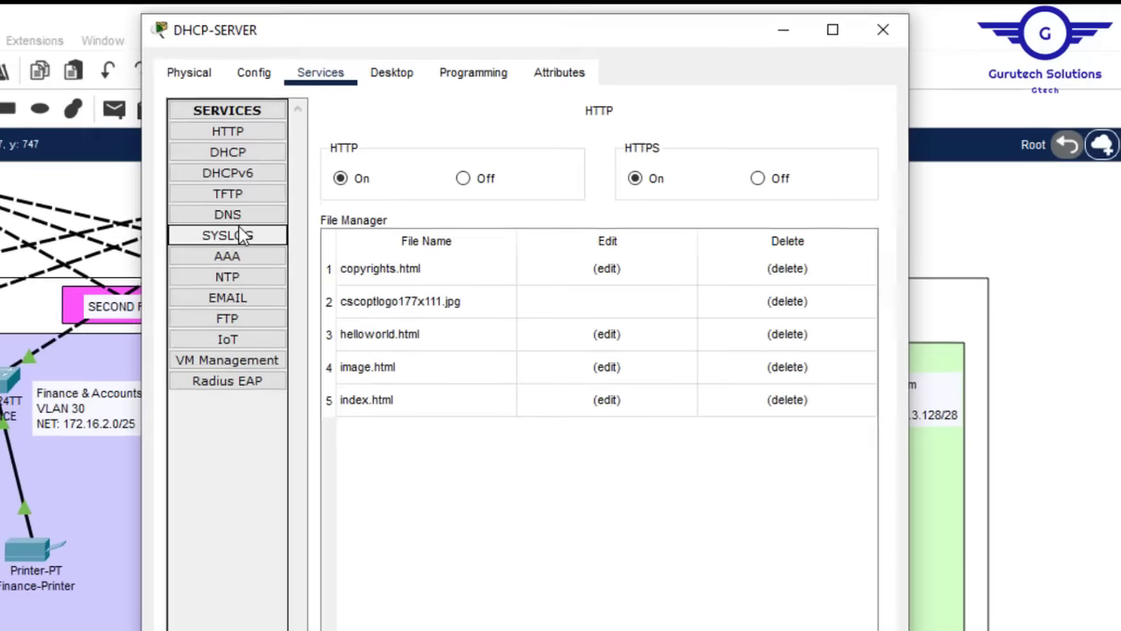
click(180, 159)
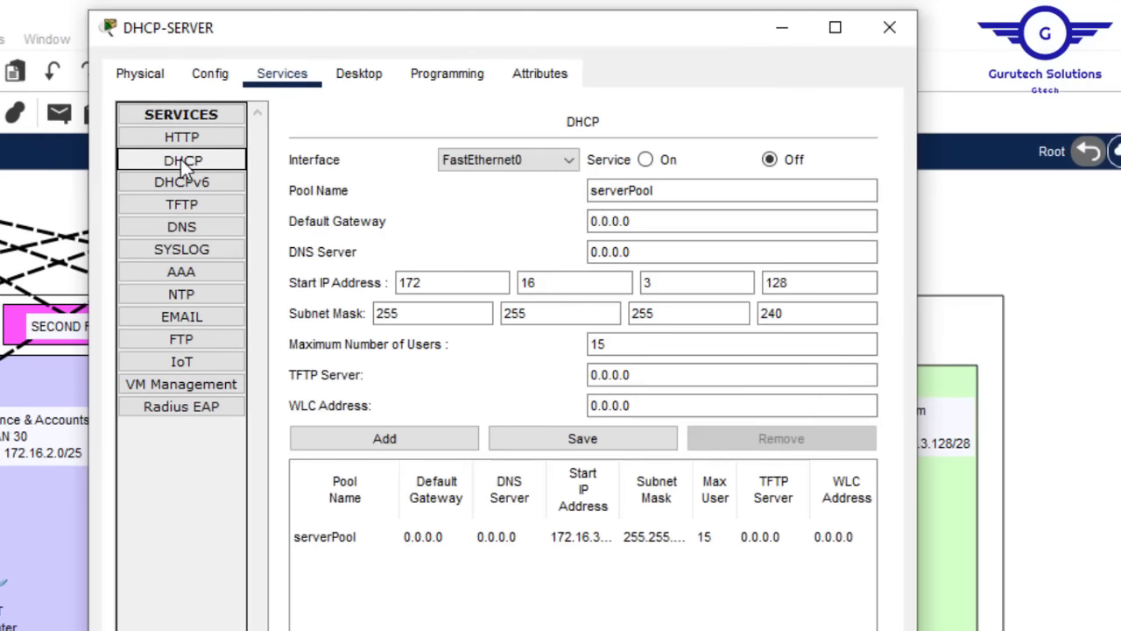
click(648, 161)
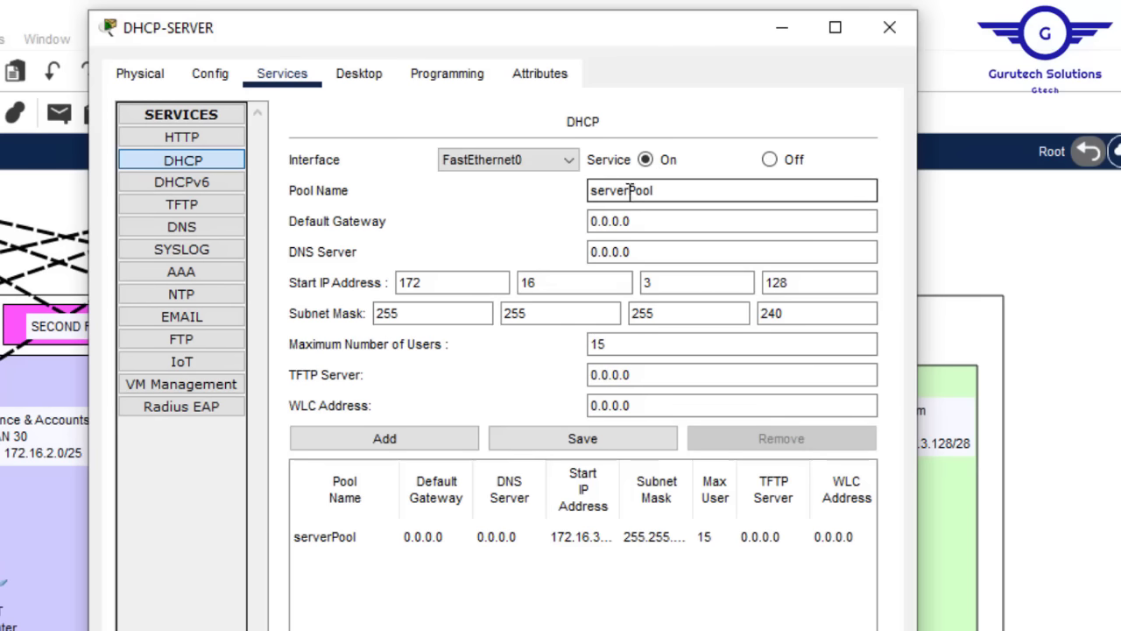
Name the DHCP pool SalesPool and set its default gateway to 172.168.1.1 and its DNS server to 172.16.3.131.
drag(629, 190, 531, 182)
text(Sales)
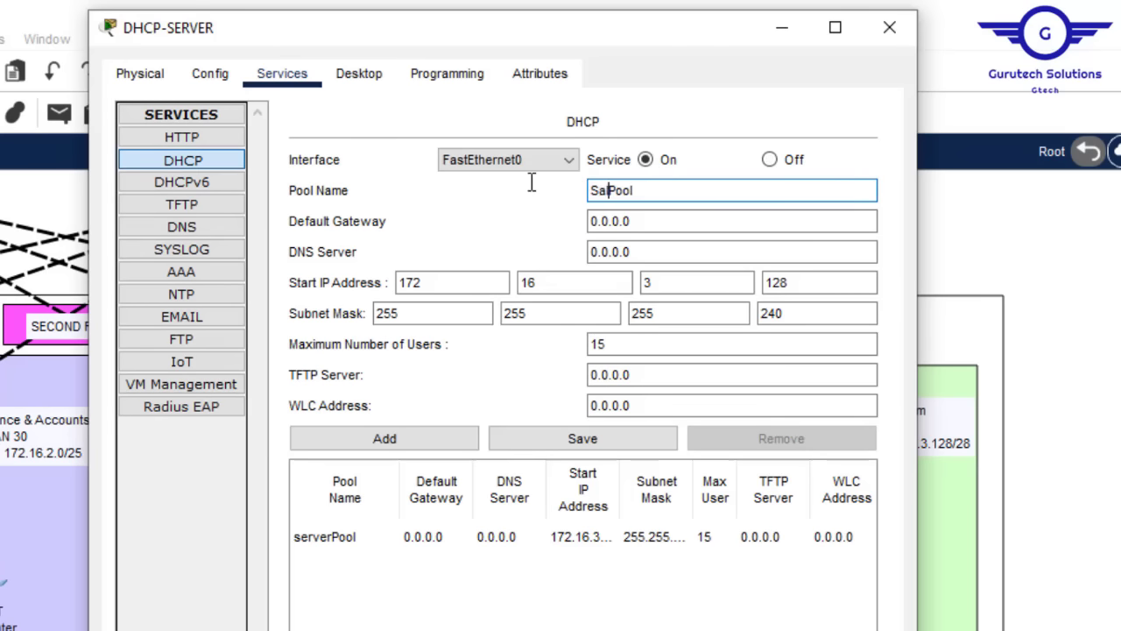
drag(646, 225, 405, 206)
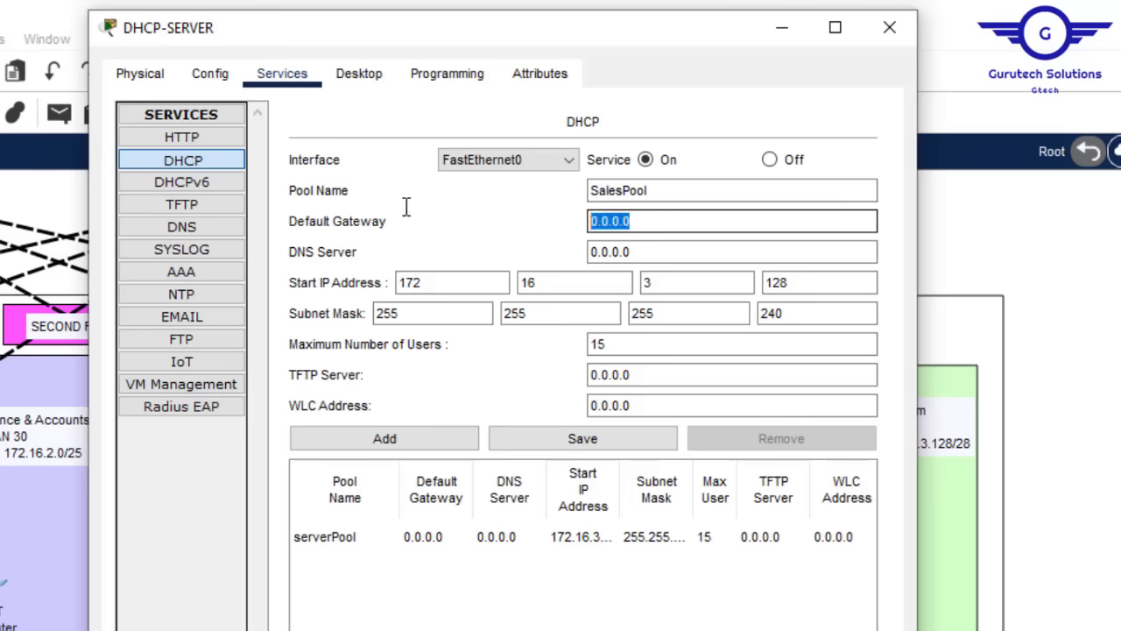
text(172.168.1.1)
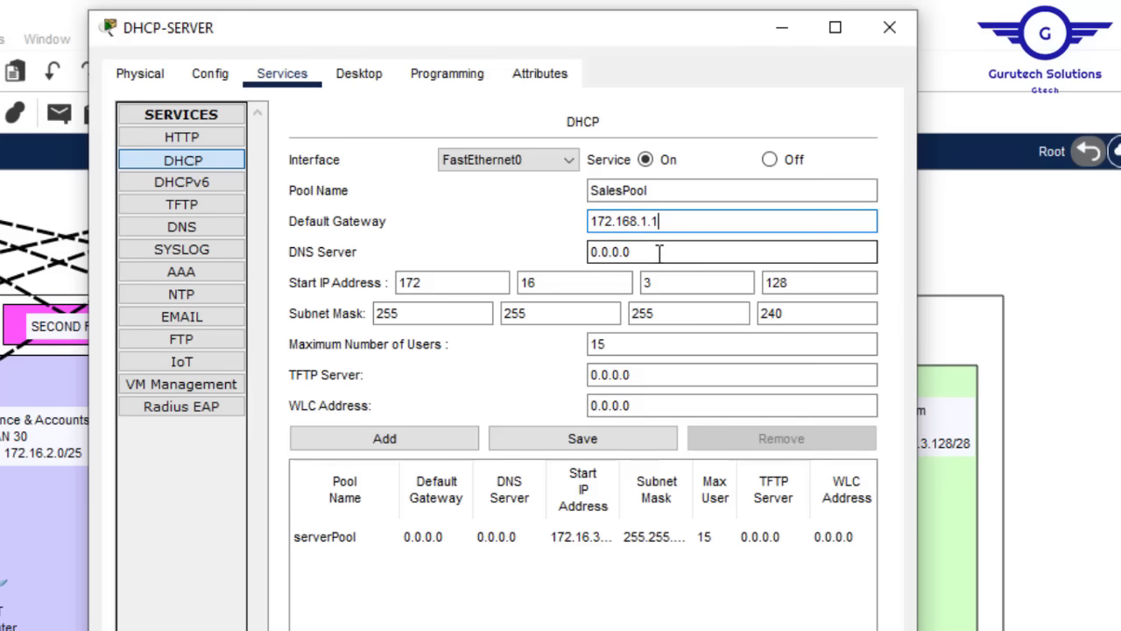
drag(656, 251, 525, 243)
text(172.16.3.130)
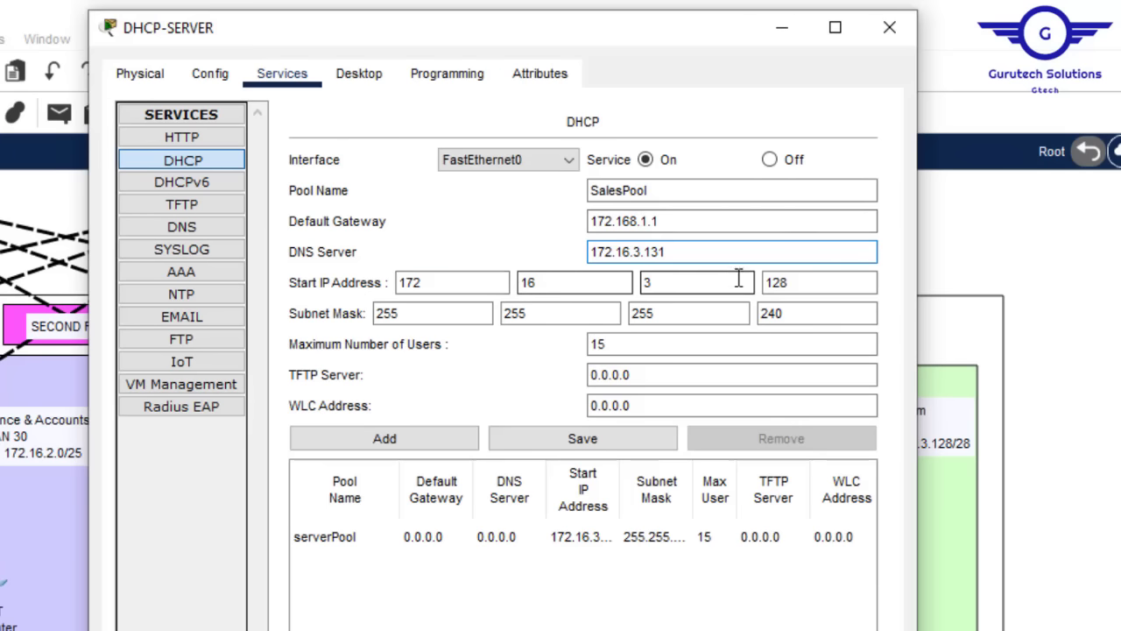
Set the start IP's last octet to 6, the subnet mask to 255.255.255.128 and the maximum users to 120, and add SalesPool.
click(794, 282)
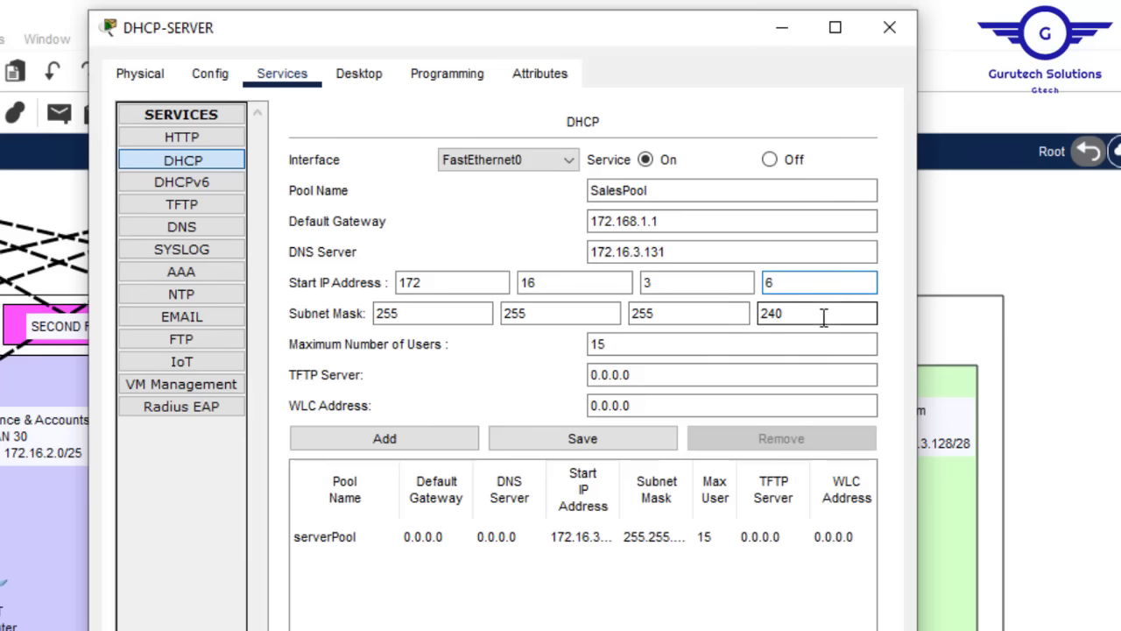
drag(800, 313, 752, 311)
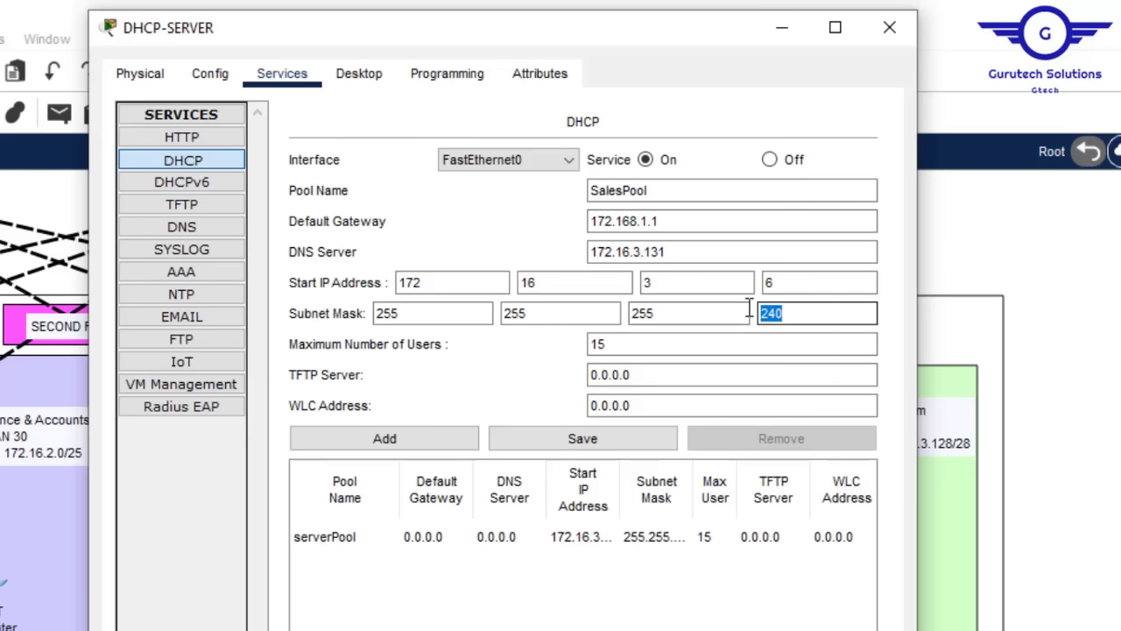
text(128)
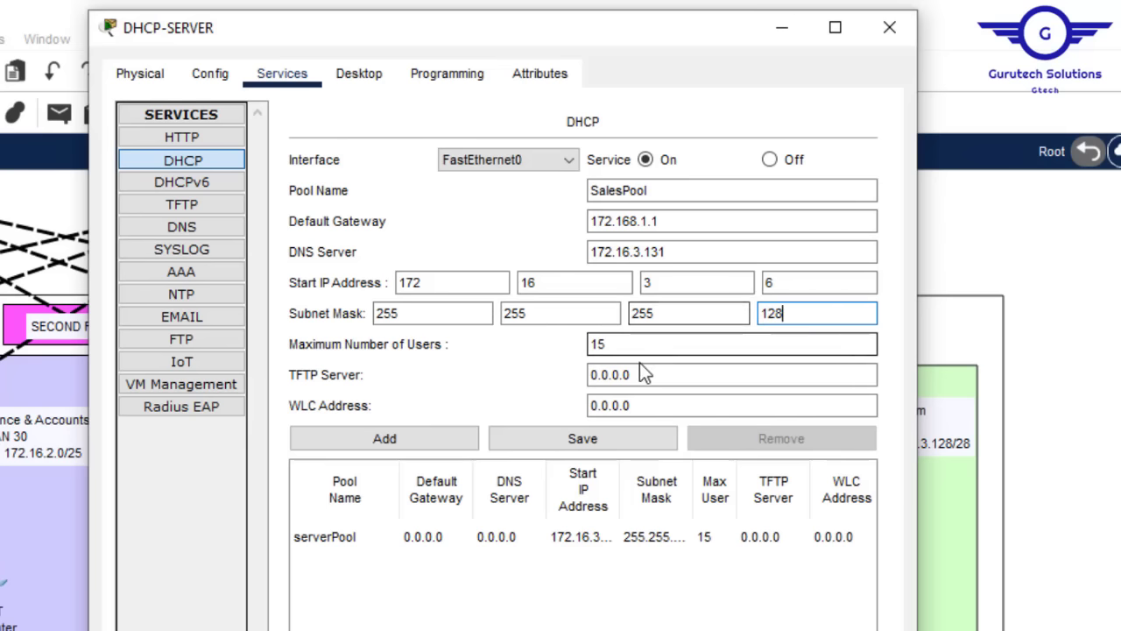
drag(627, 346, 475, 337)
text(1)
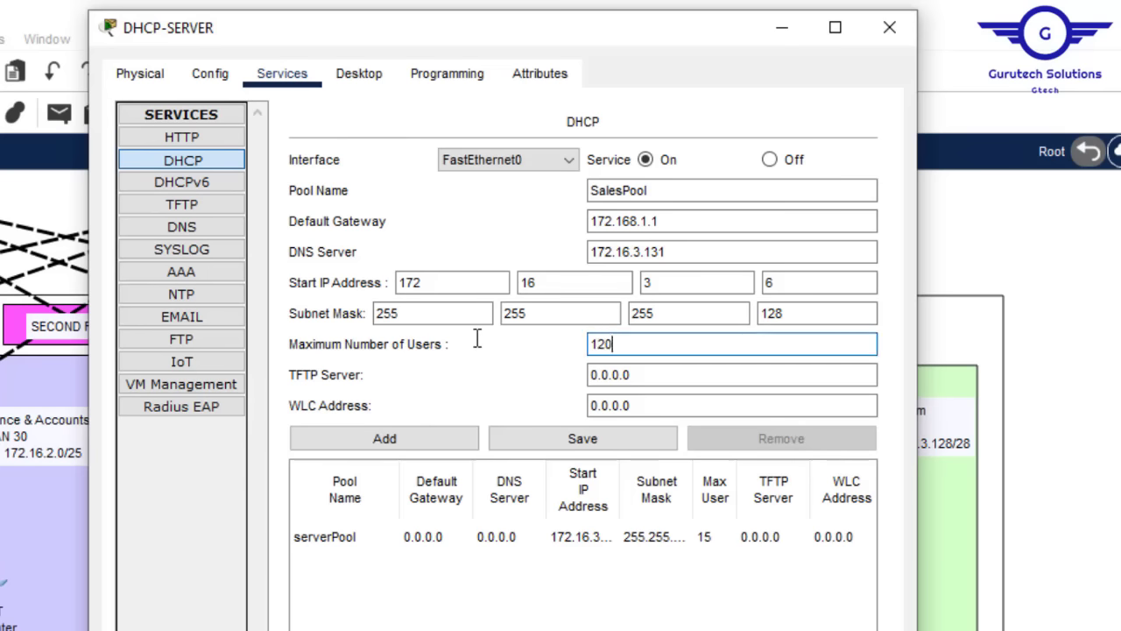
text(20)
click(402, 439)
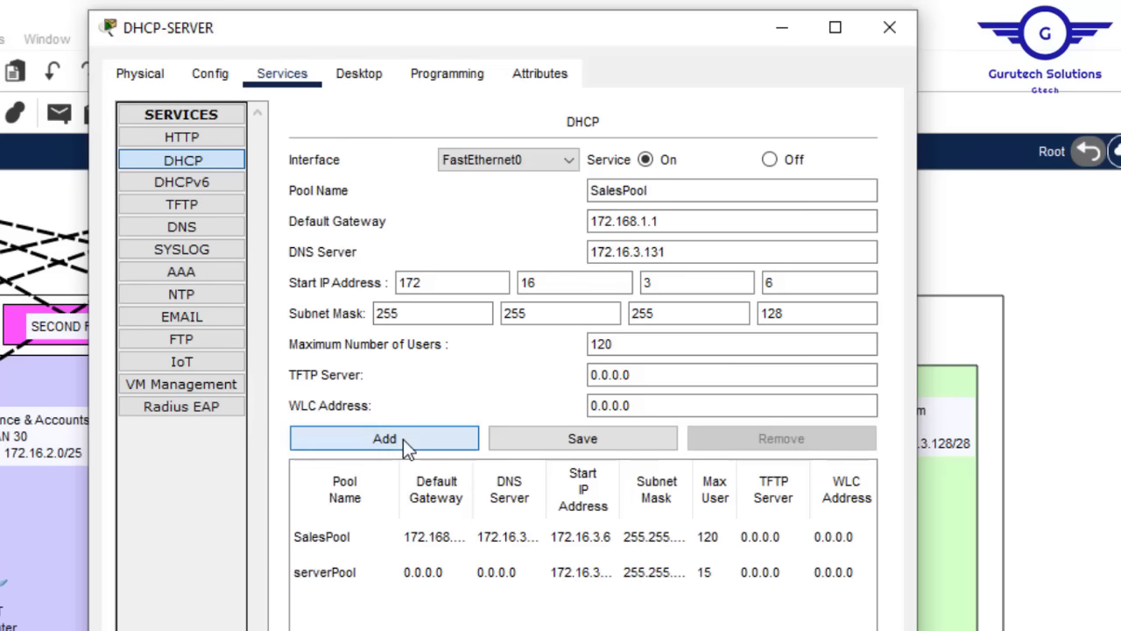
Correct SalesPool's start IP address to 172.16.1.6 and save the pool.
click(352, 541)
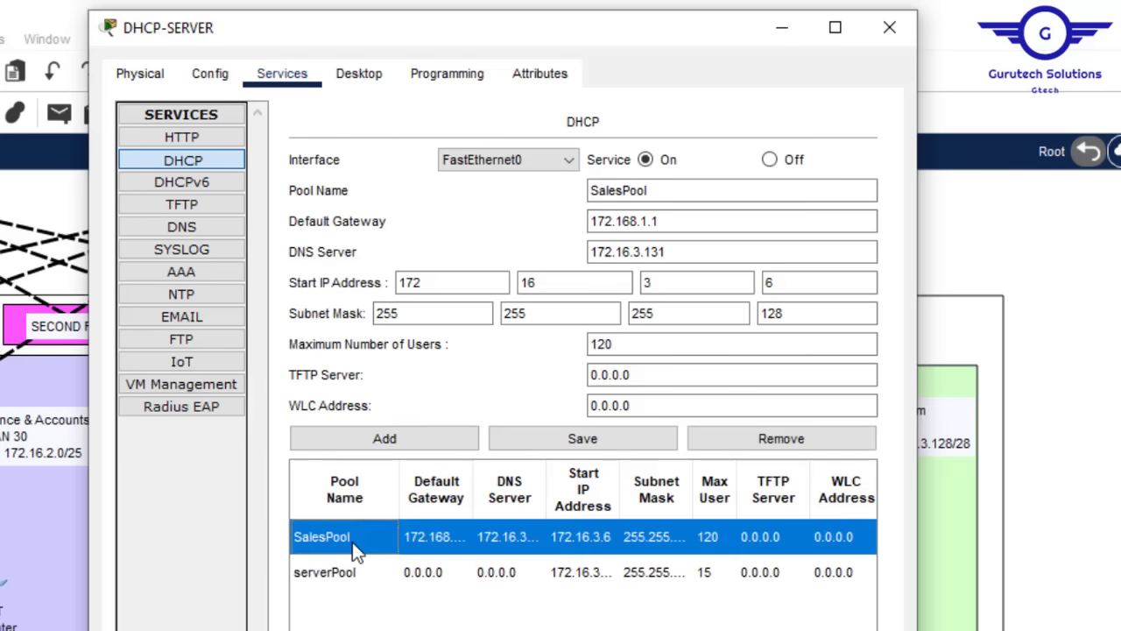
click(663, 223)
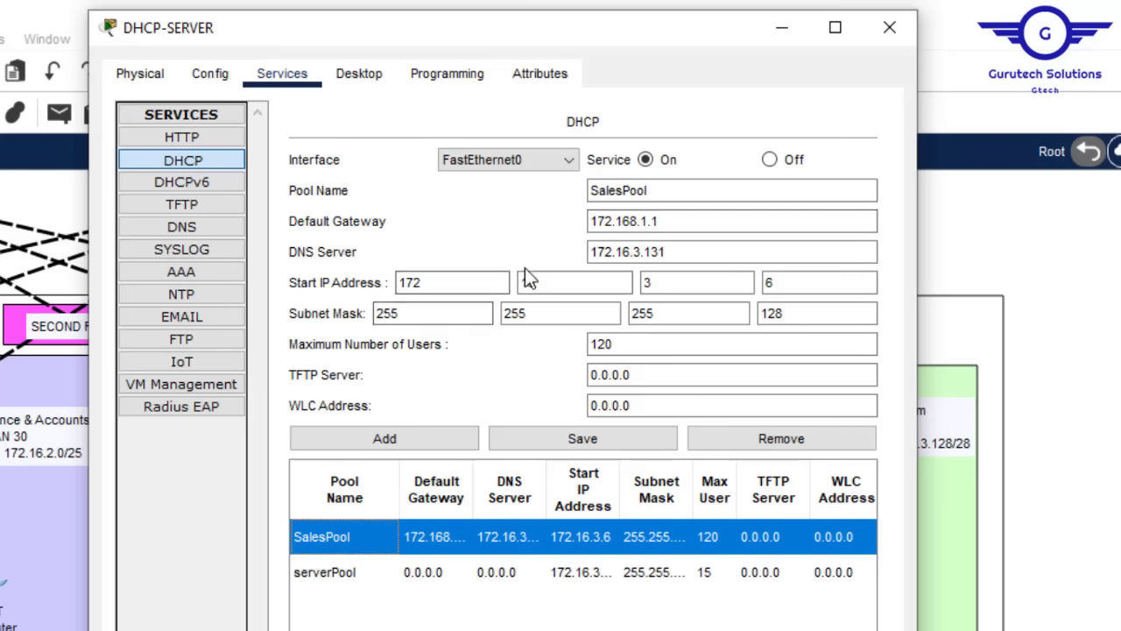
click(788, 287)
double_click(766, 282)
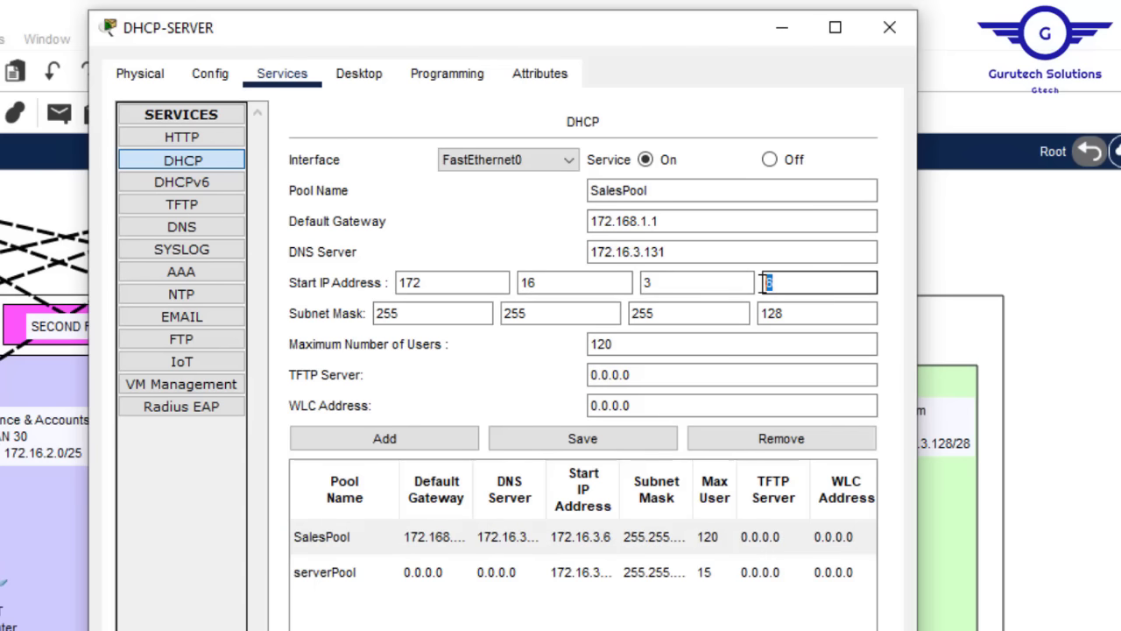
click(744, 285)
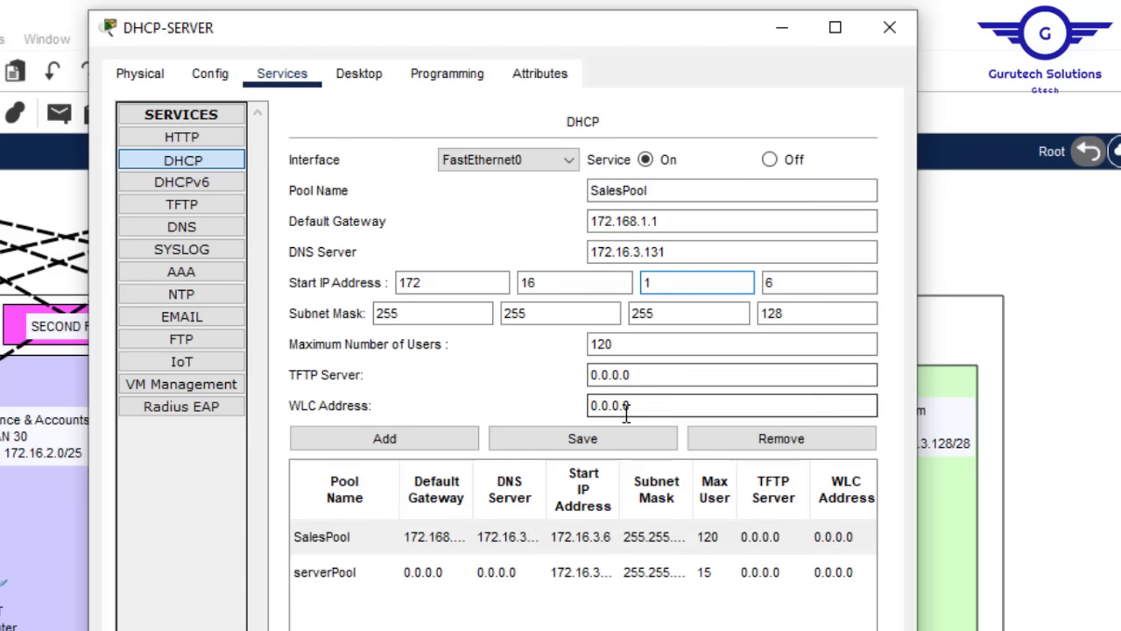
text(1)
click(613, 437)
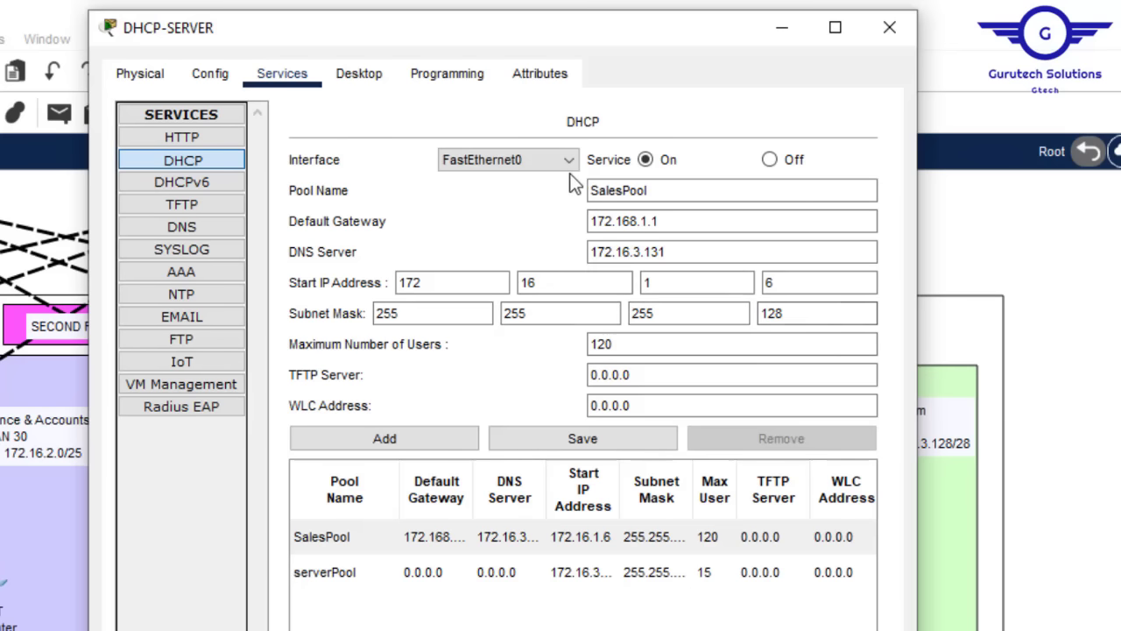
Use HRPool's settings as the base for a new pool and change the pool name to FinancePool.
click(622, 193)
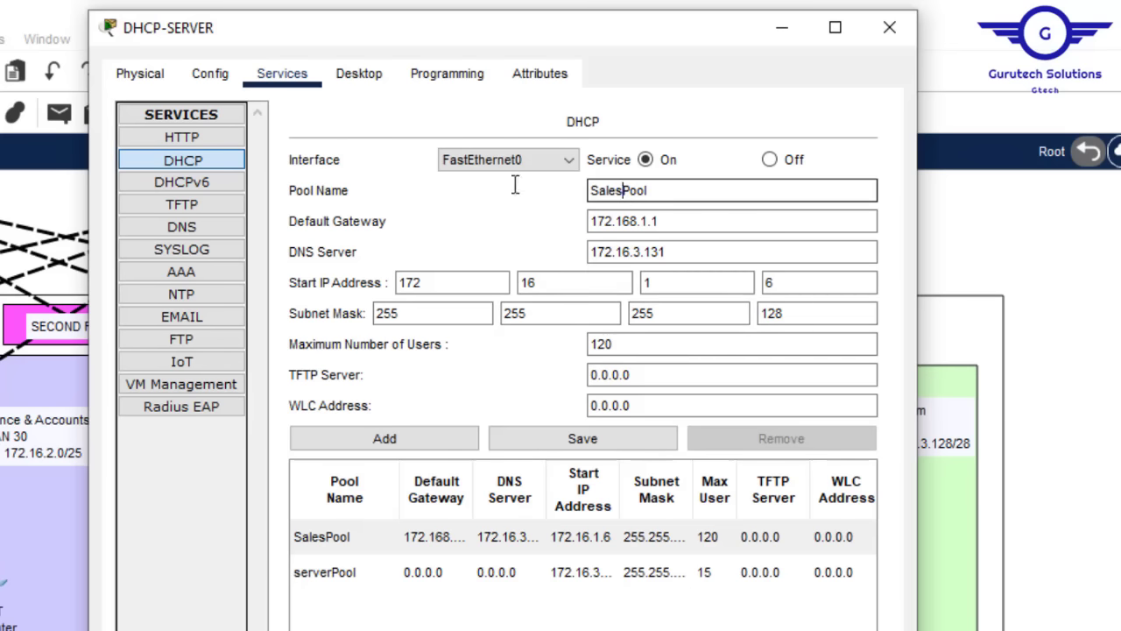
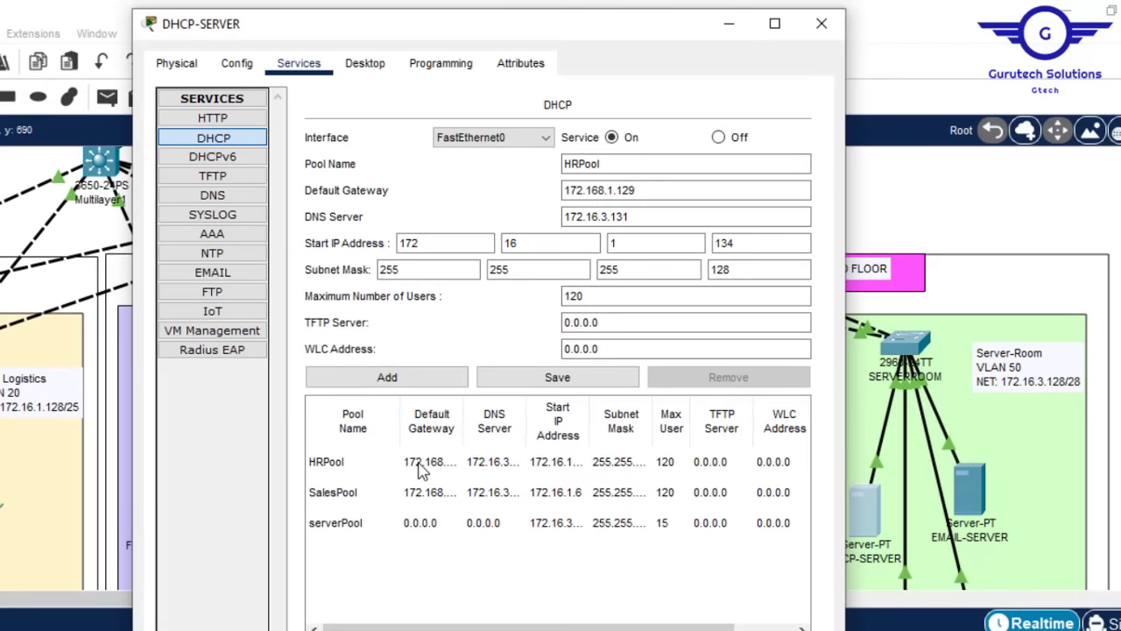
click(415, 492)
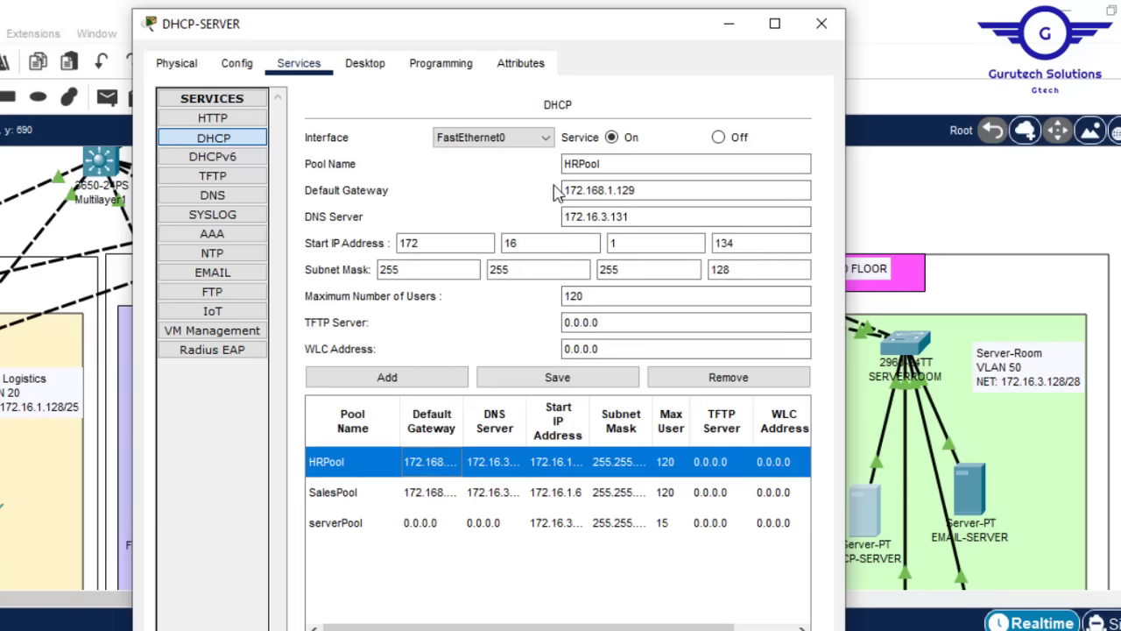
drag(577, 164, 518, 166)
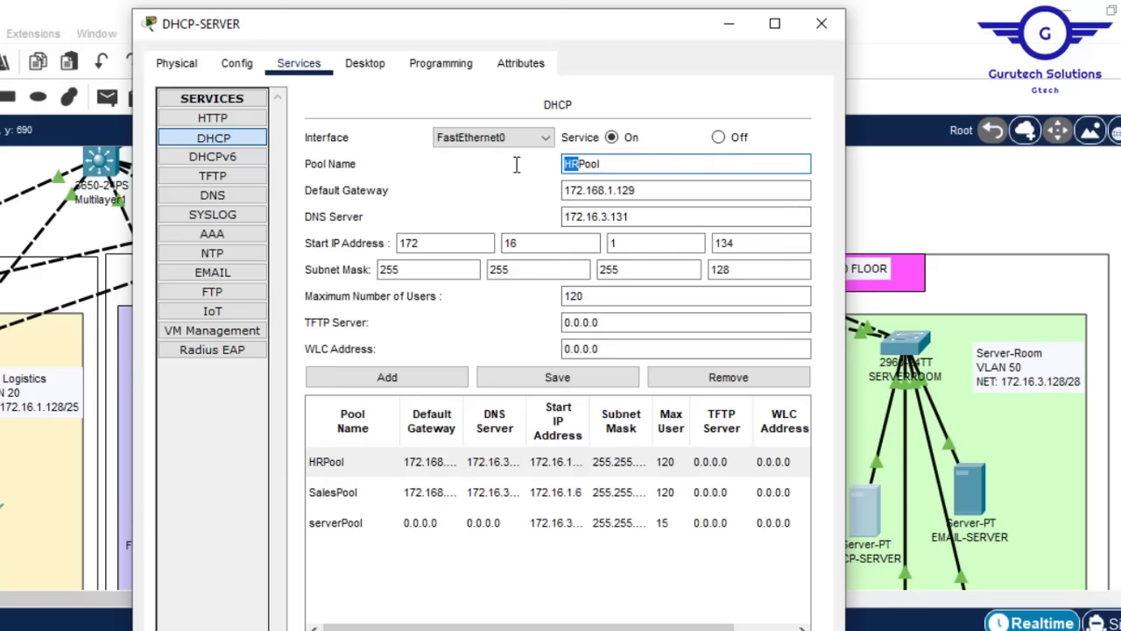
text(Finance)
Set the default gateway to 172.168.2.0 and the start IP's last octet to 6, and add FinancePool.
click(645, 190)
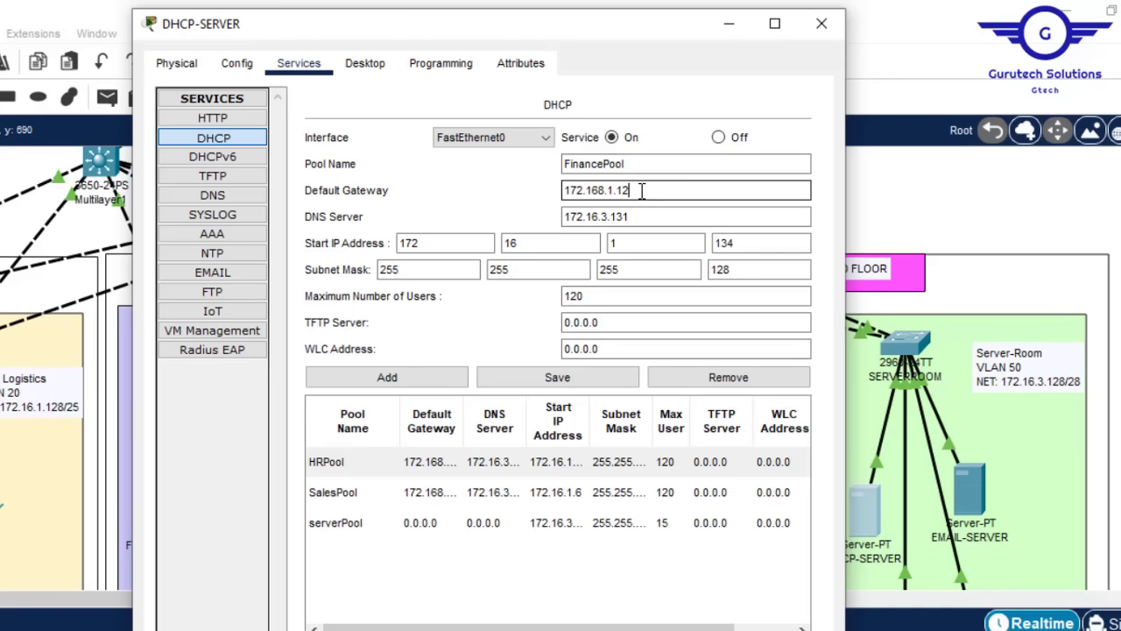
key(BackSpace)
key(BackSpace)
key(BackSpace)
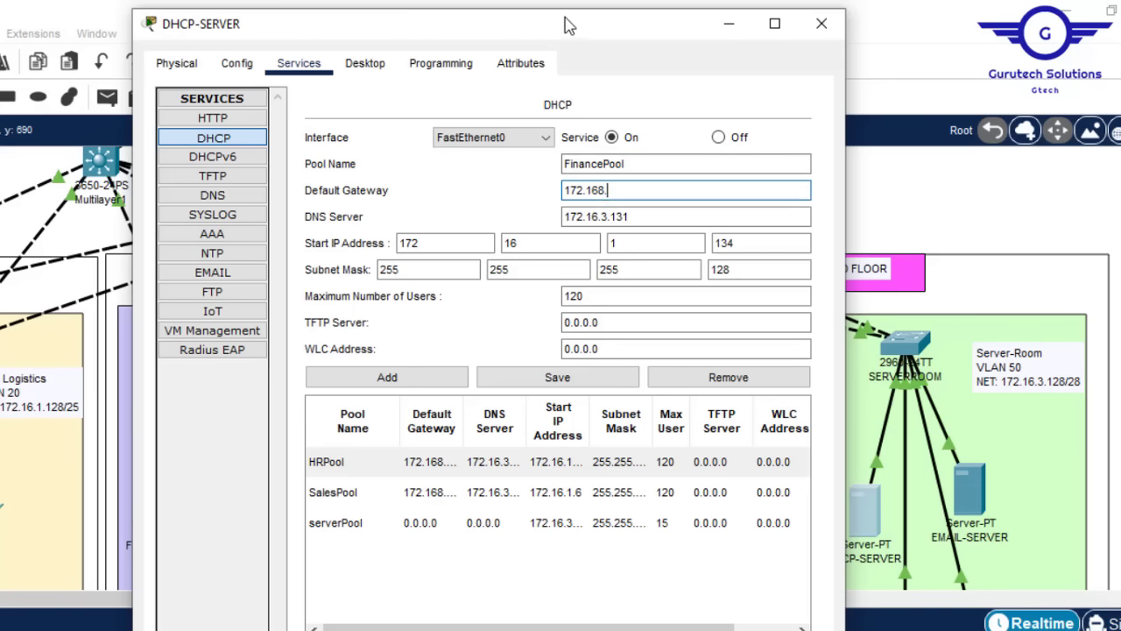
drag(567, 29, 511, 95)
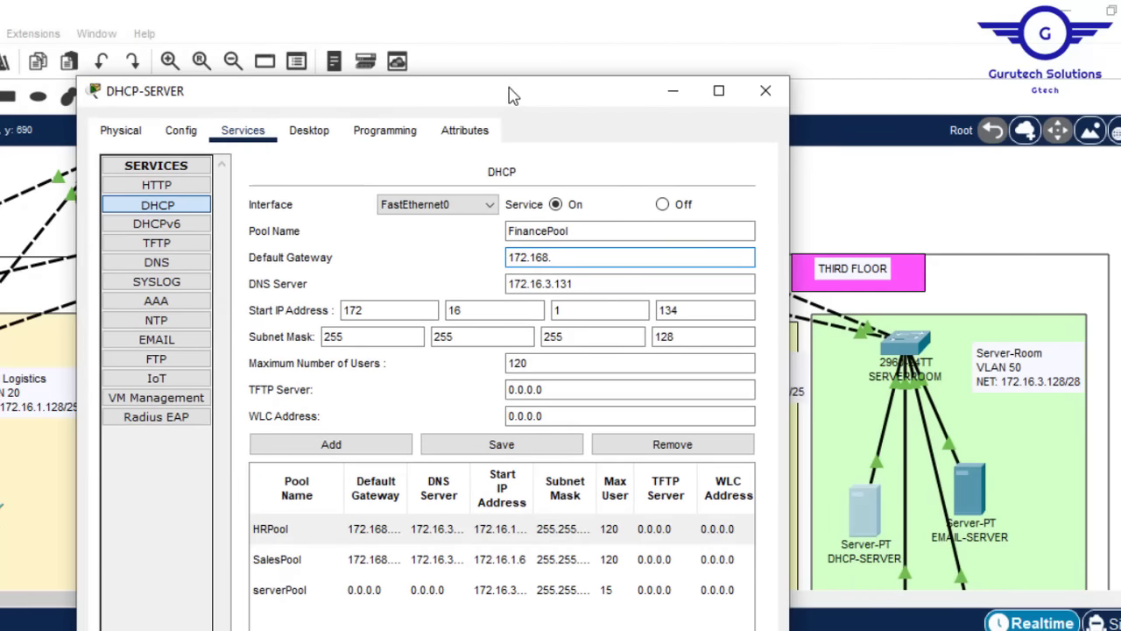
text(.0)
click(689, 306)
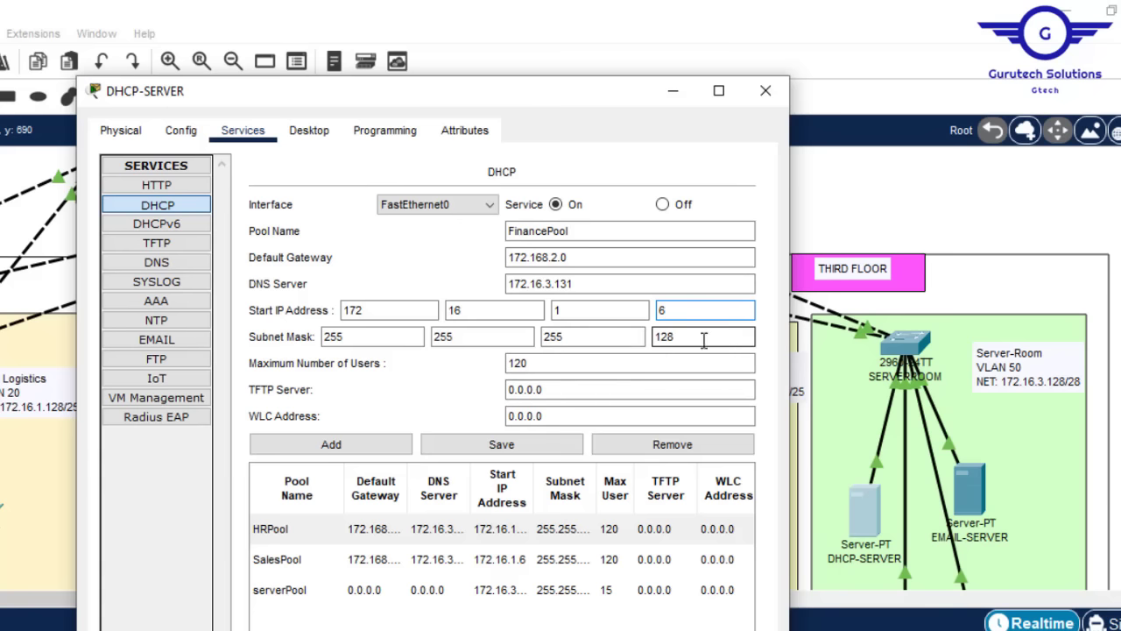
click(330, 444)
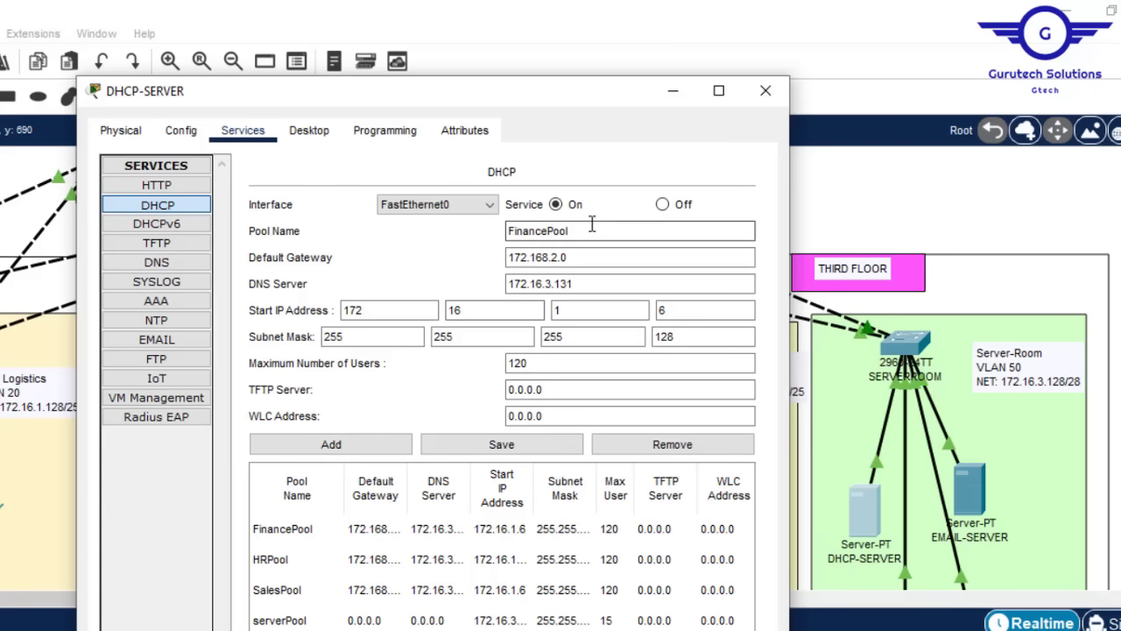
Add a pool named AdminPool with default gateway 172.168.2.129 and start IP address 172.16.2.134.
drag(547, 233, 481, 227)
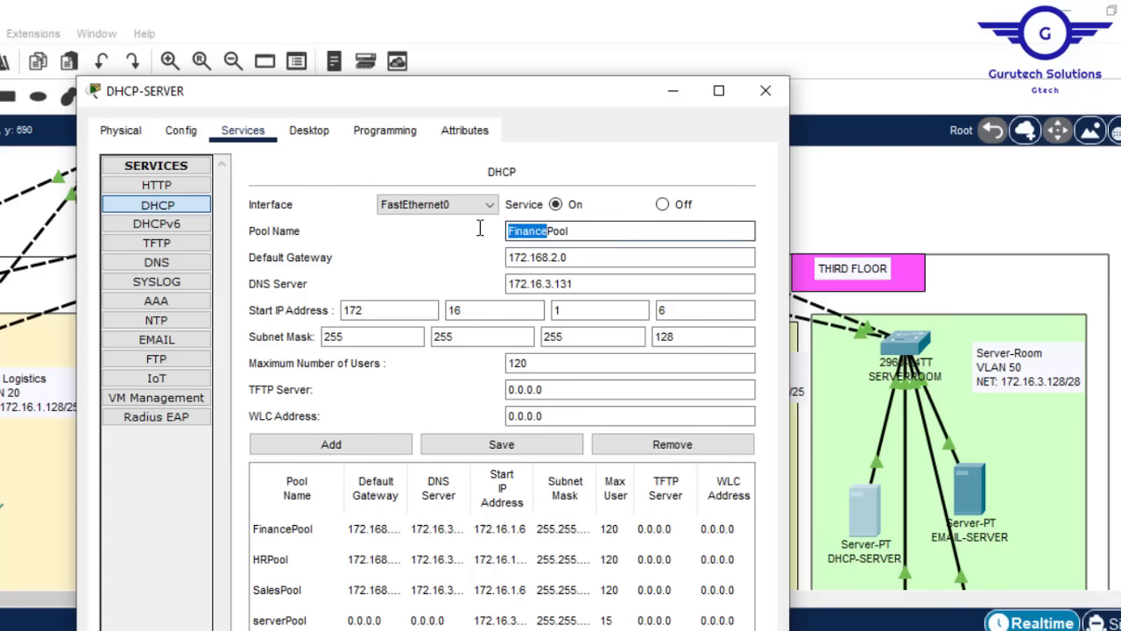
text(Ad)
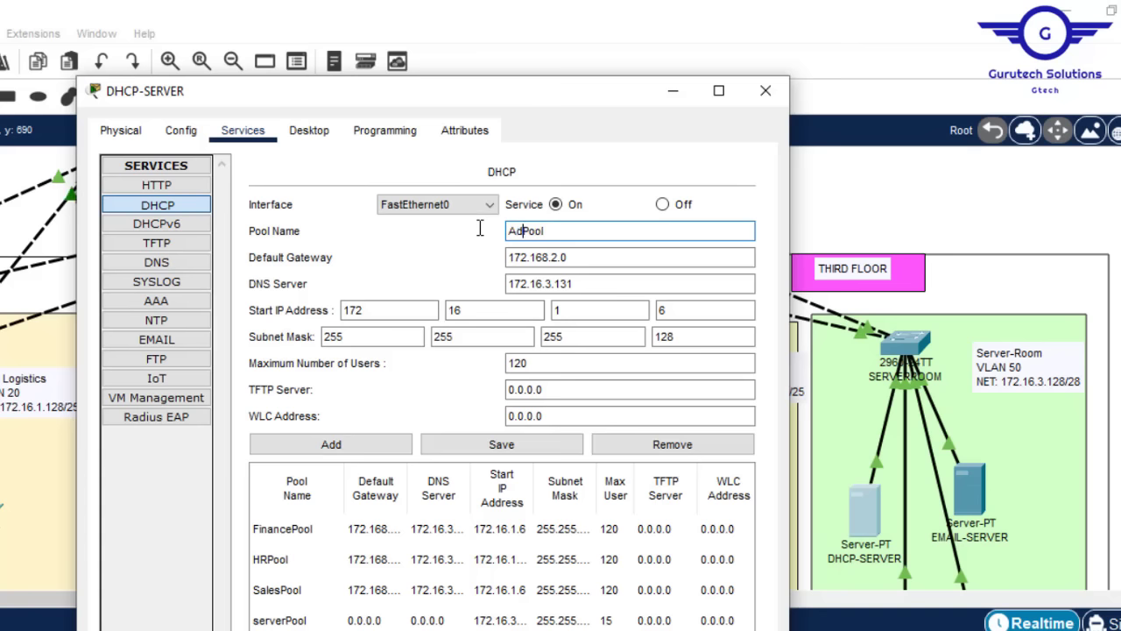
text(min)
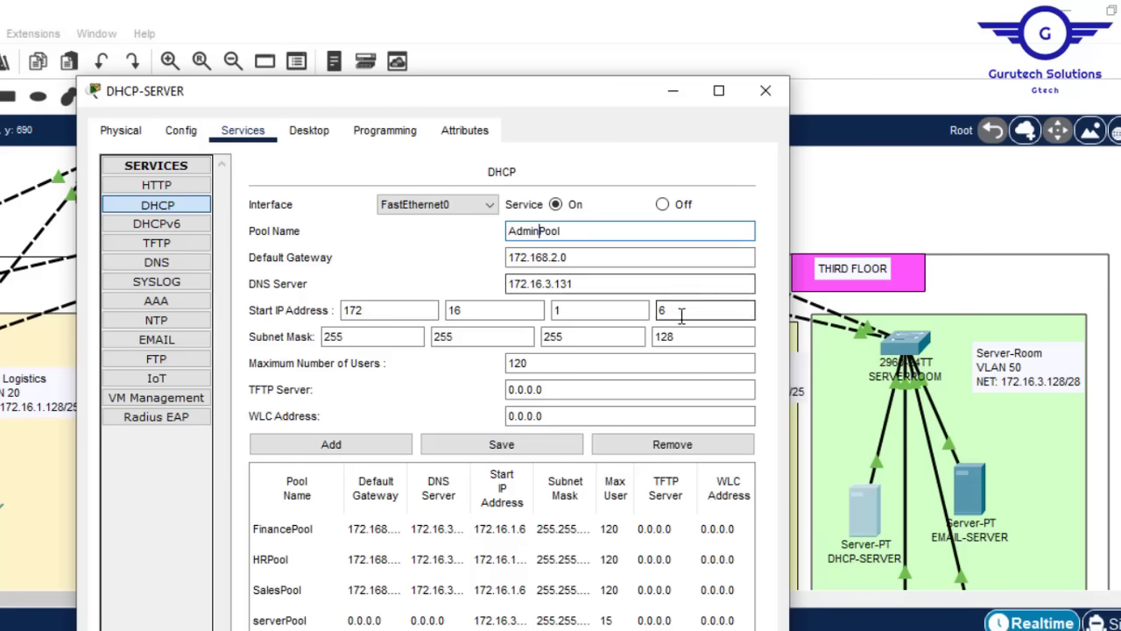
click(577, 256)
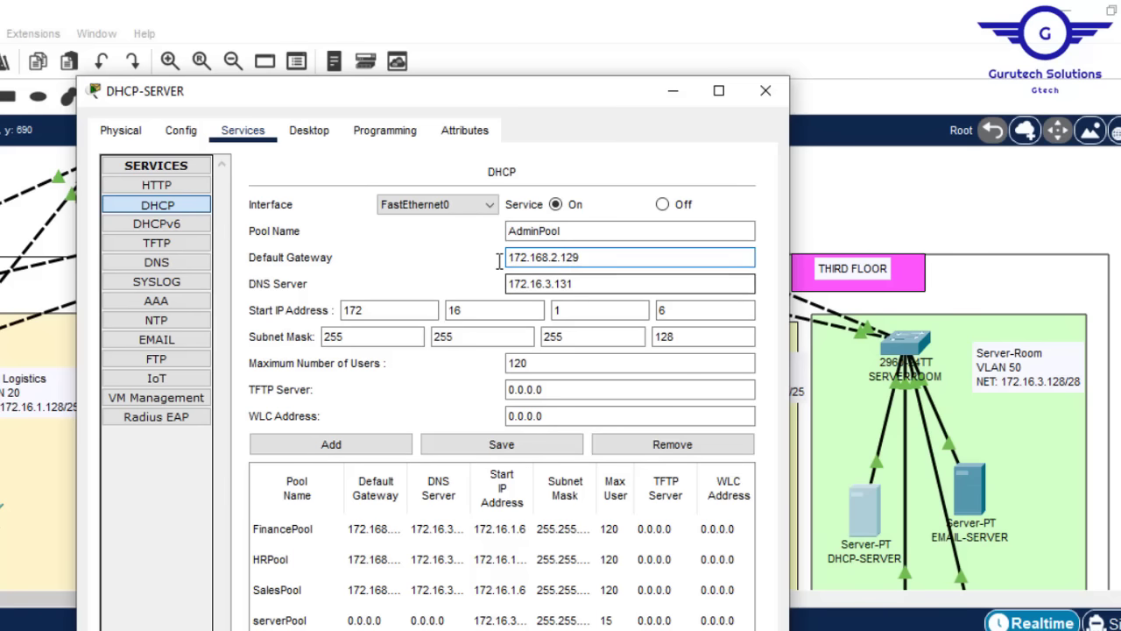
click(674, 312)
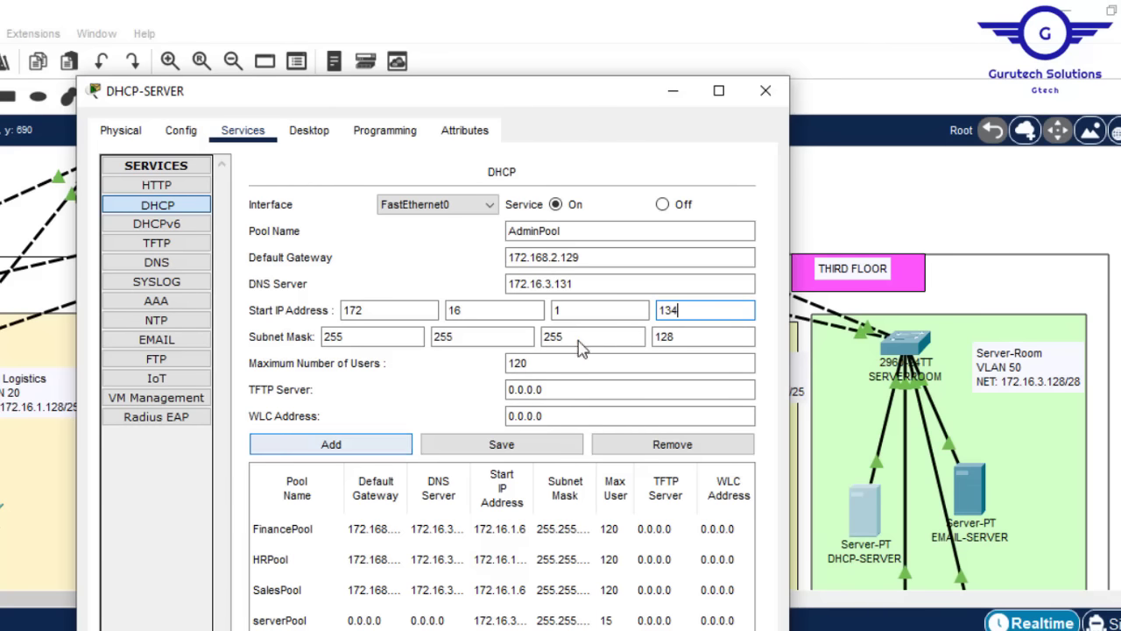
click(569, 312)
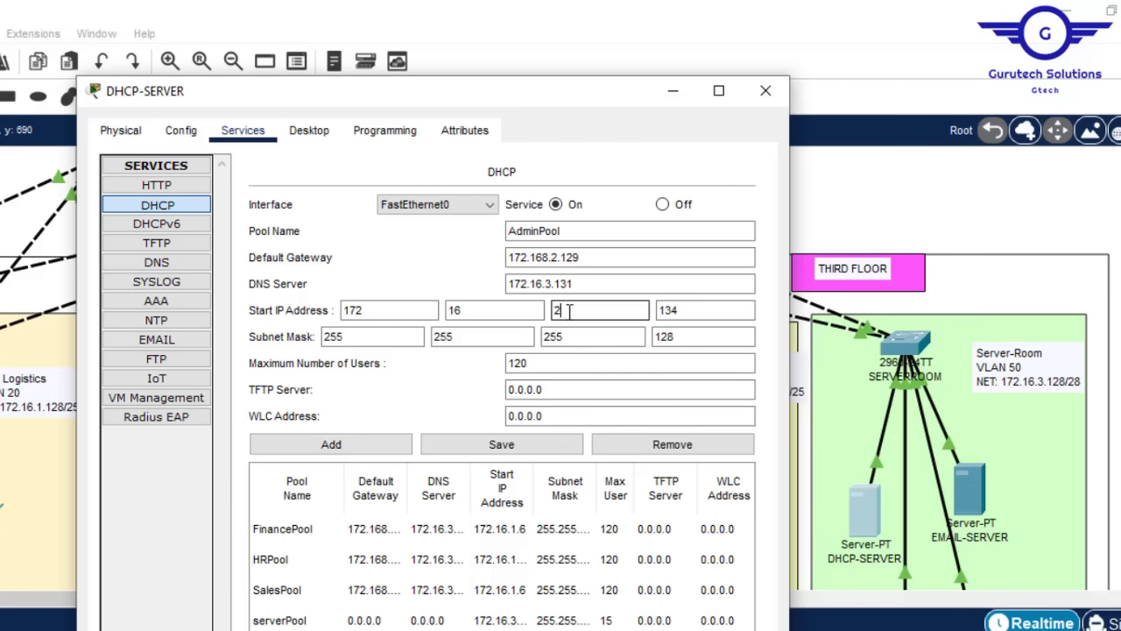
click(333, 444)
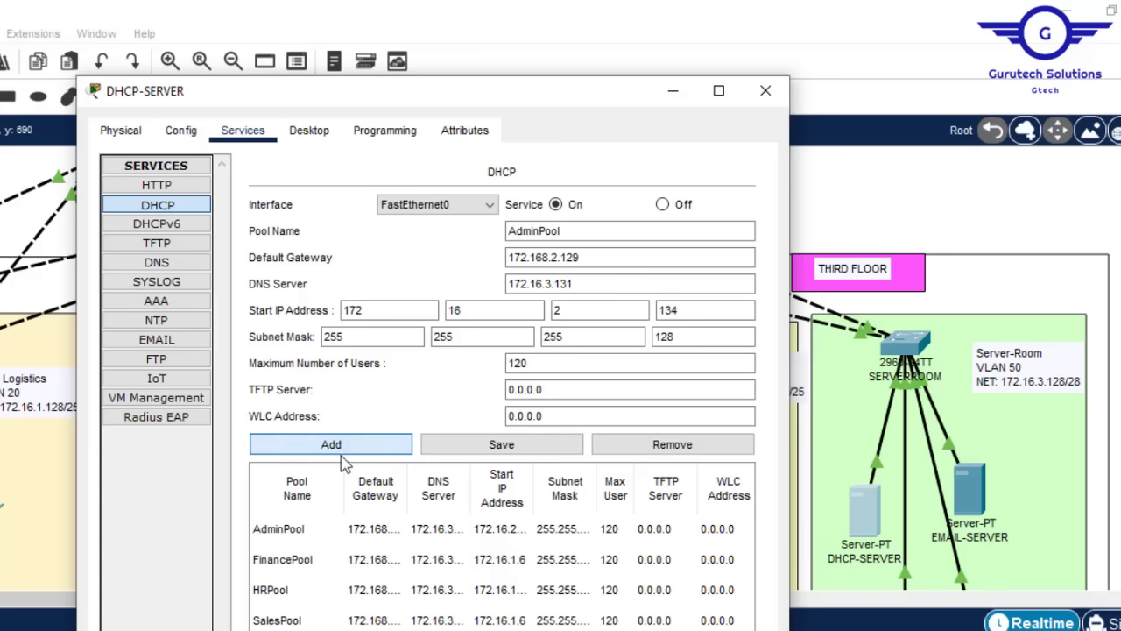
Correct FinancePool's start IP address to 172.16.2.6 and save the pool.
click(295, 567)
click(599, 311)
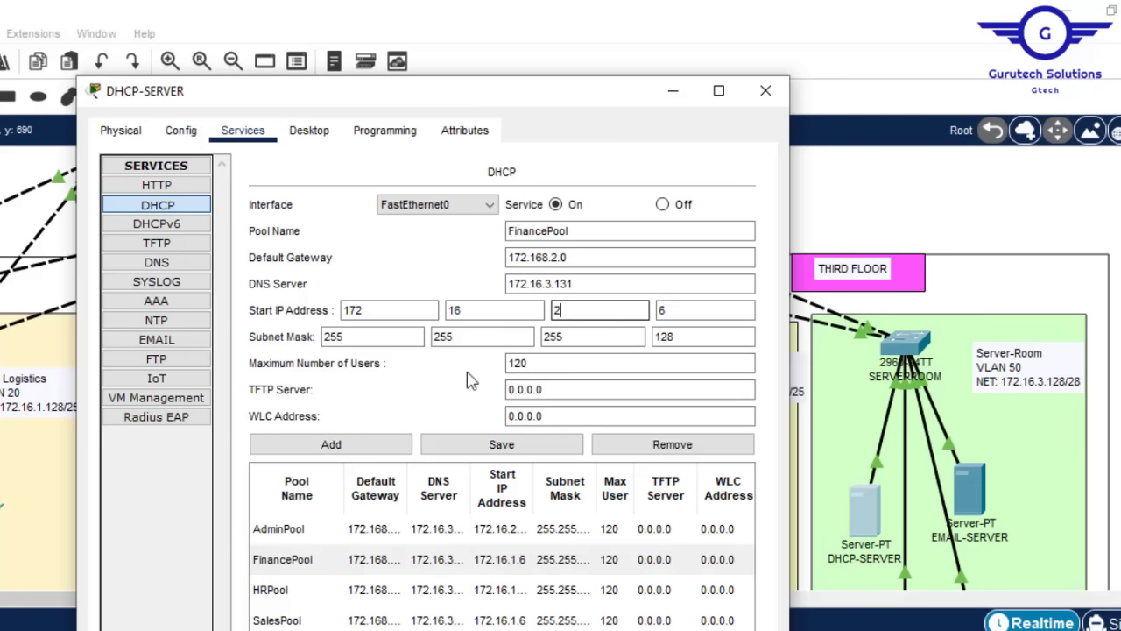
text(2)
click(501, 444)
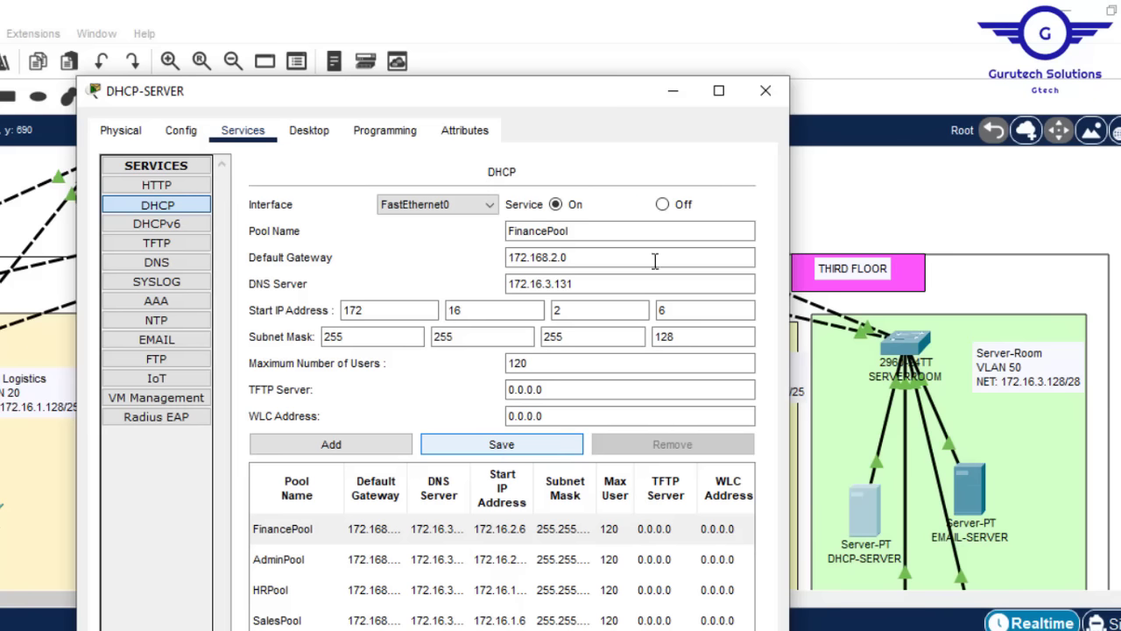
Change the pool name to ICTPool and set the default gateway to 172.168.3.1 for the new pool.
drag(587, 107, 545, 152)
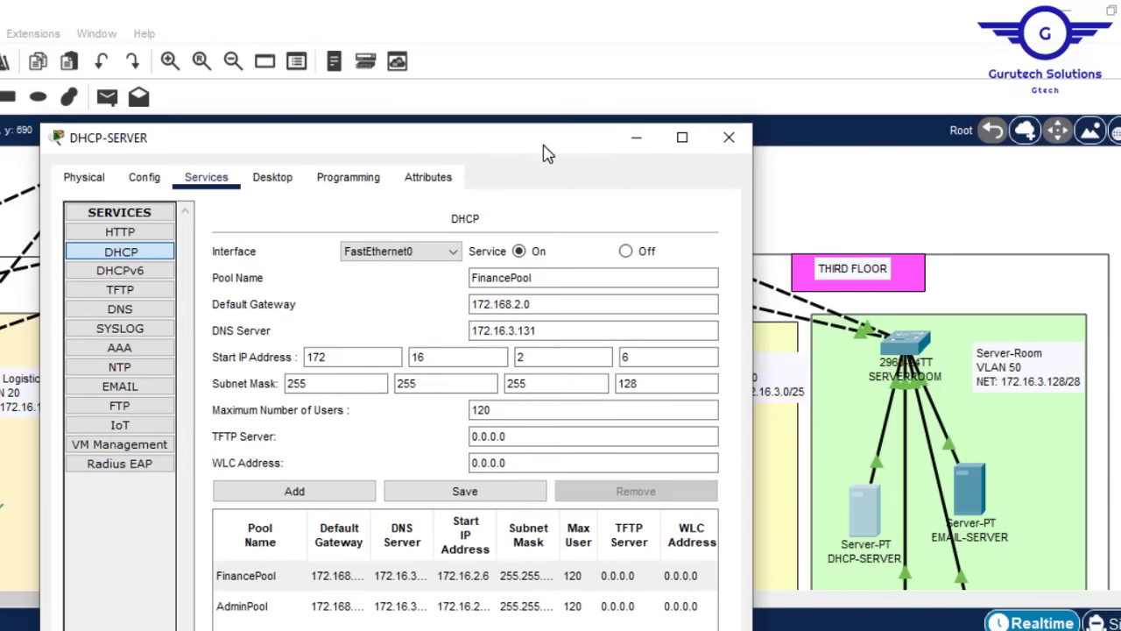
drag(511, 277, 292, 285)
key(BackSpace)
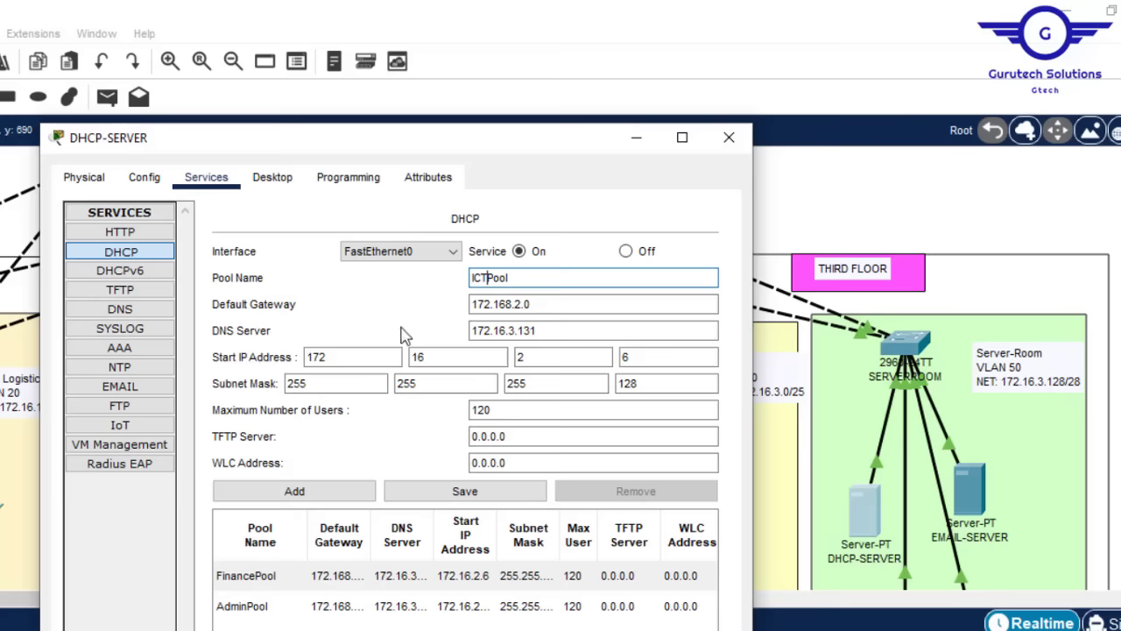
click(526, 303)
click(521, 304)
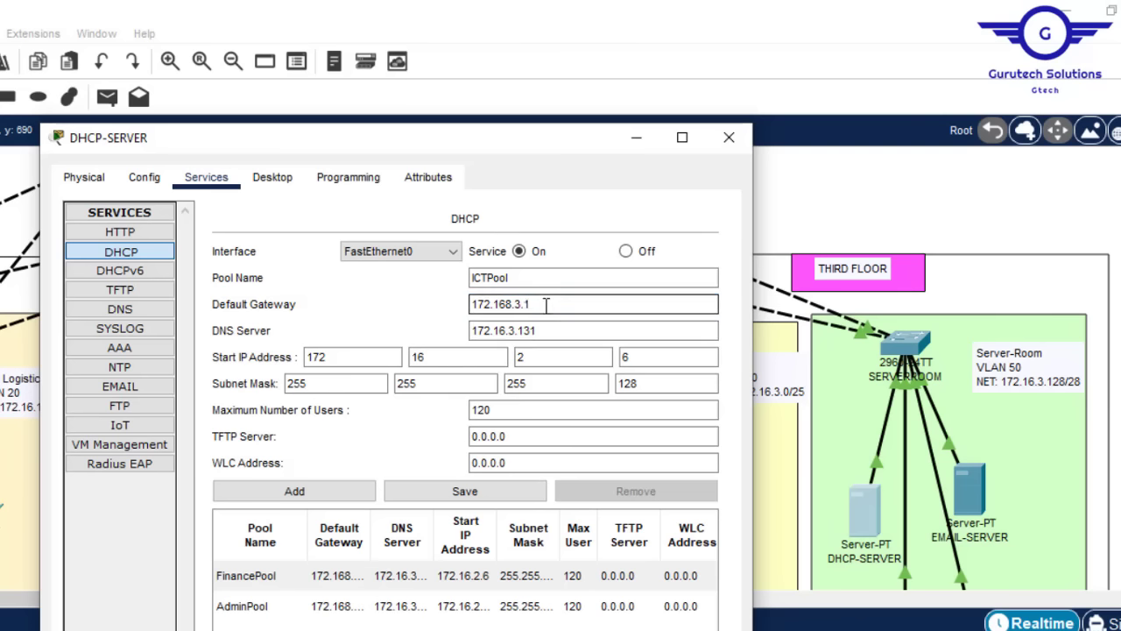
Set the third octet of the start IP address to 3 and add ICTPool to the DHCP pools.
click(538, 354)
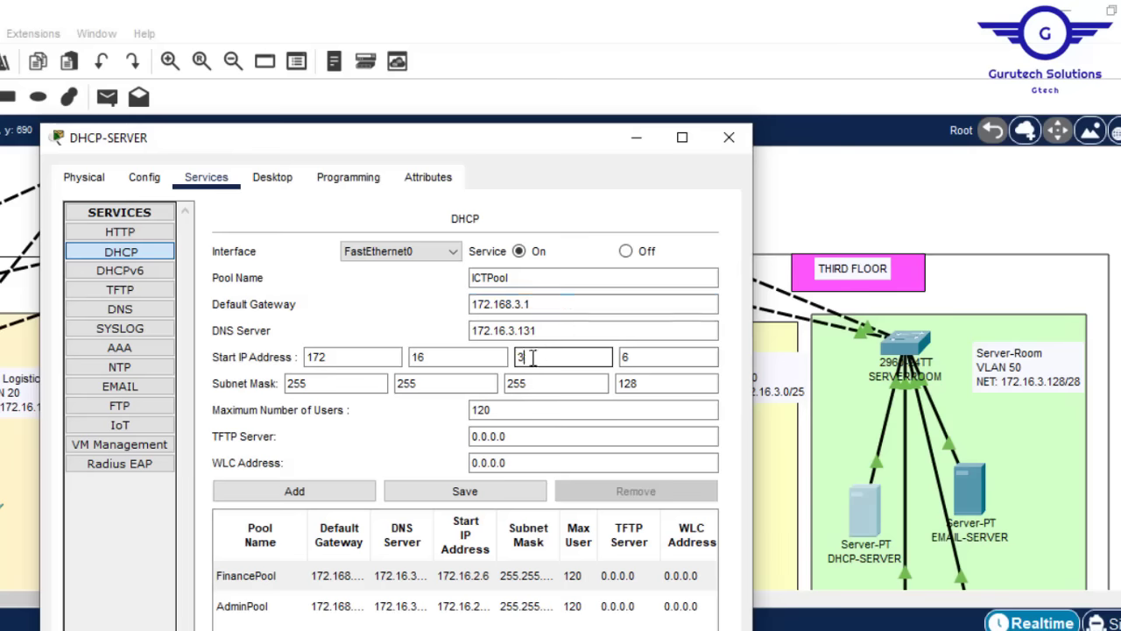
click(335, 494)
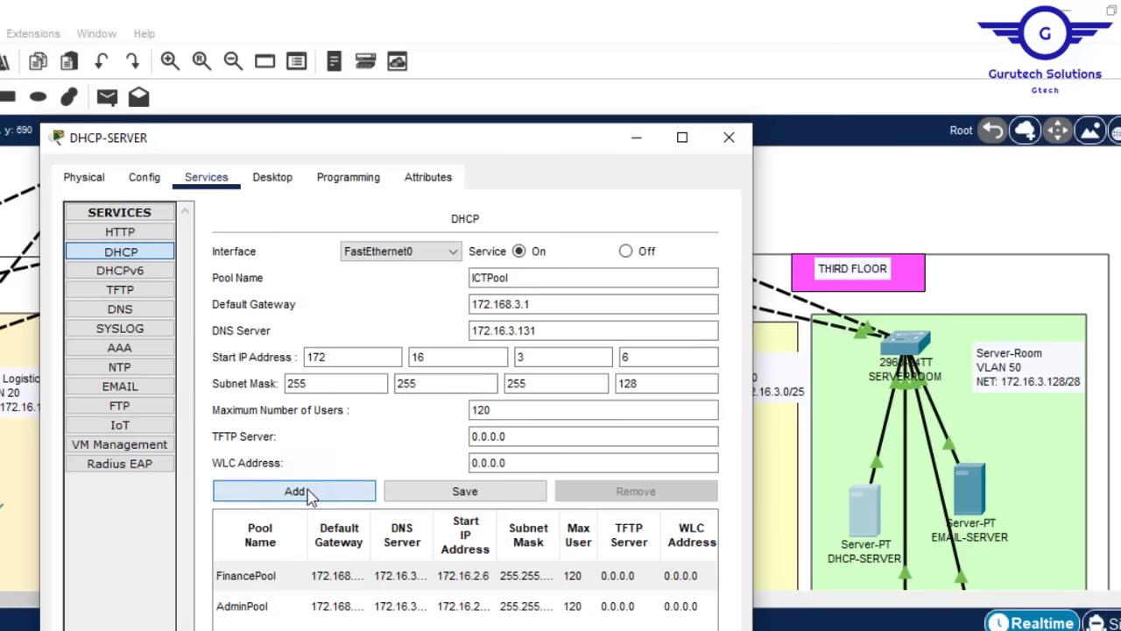
click(286, 579)
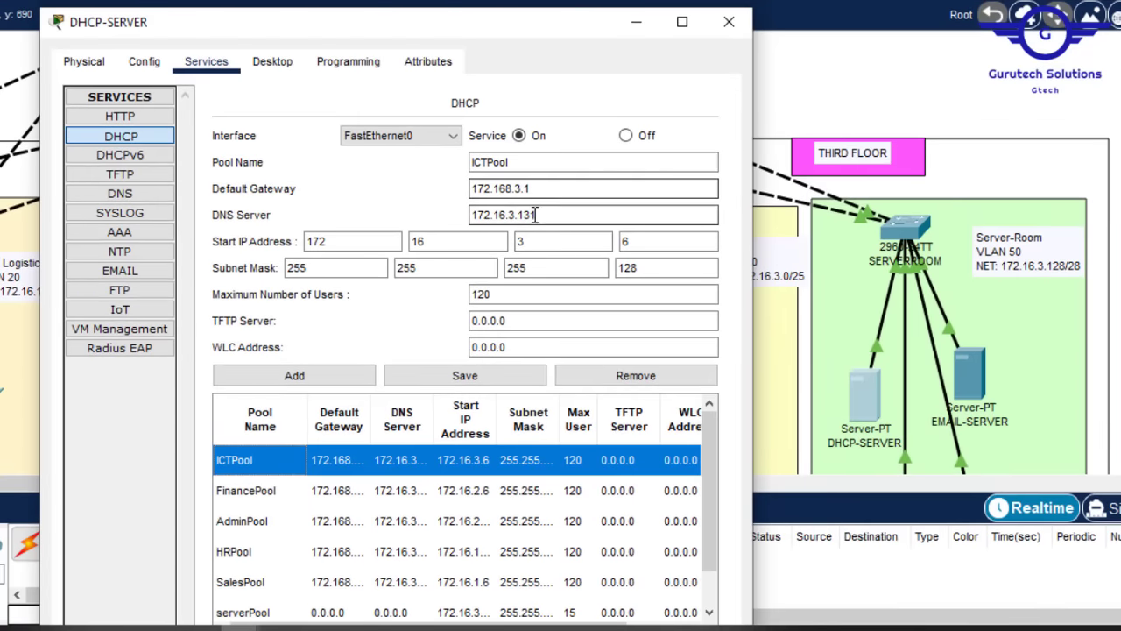
Set FinancePool's default gateway to 172.168.2.1 and save the pool.
click(398, 494)
click(534, 191)
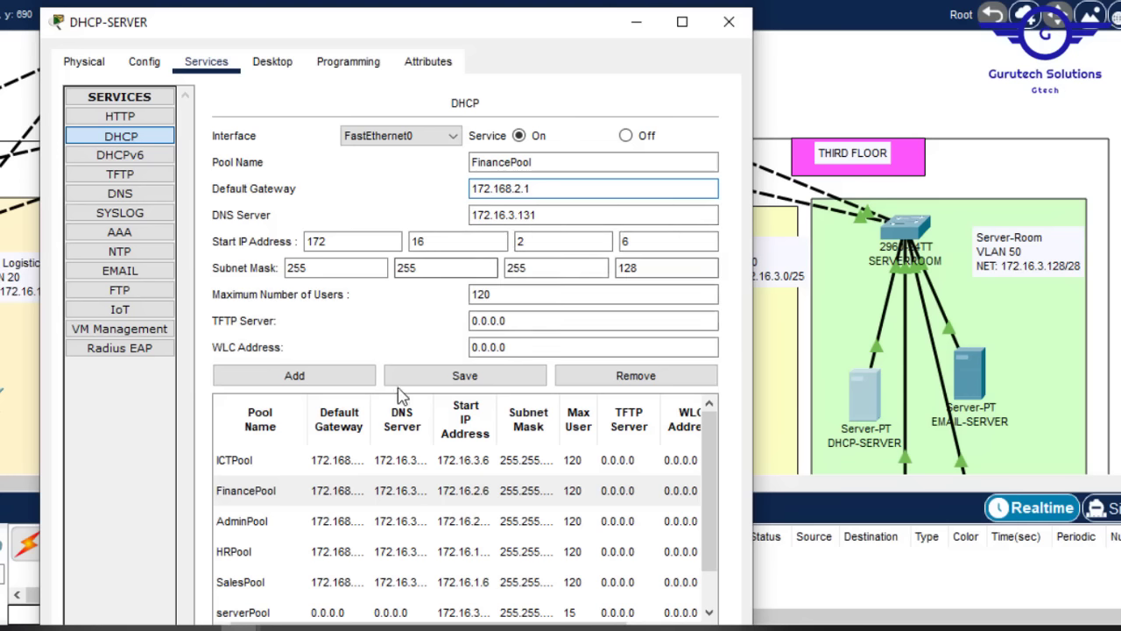
click(462, 378)
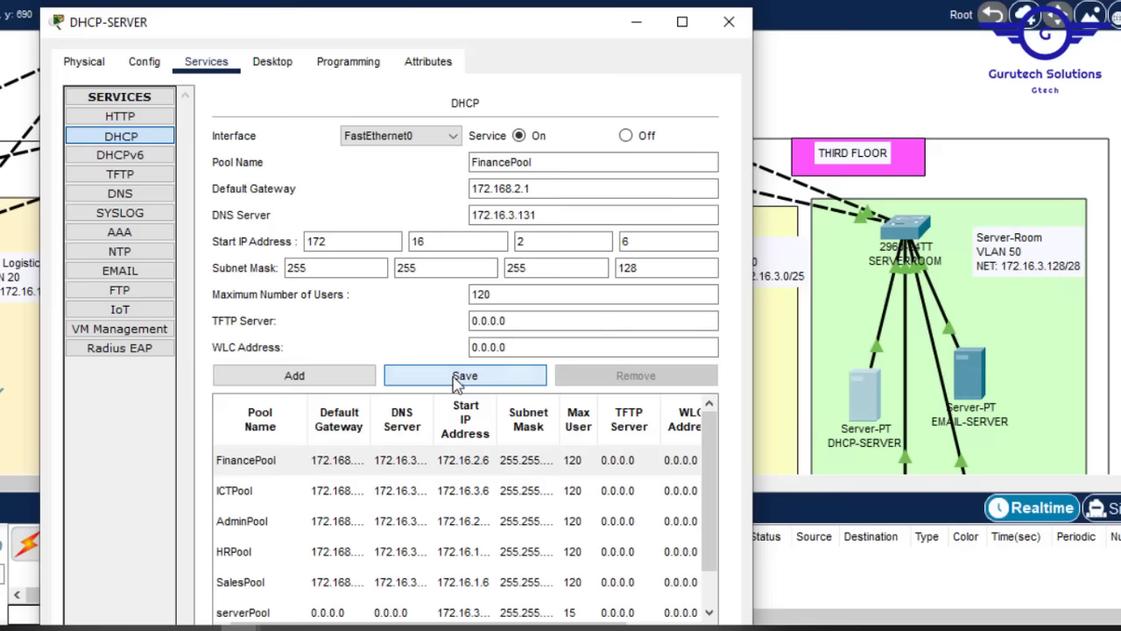
Review the gateway, DNS and start address settings of AdminPool, HRPool and SalesPool, and close DHCP-SERVER's window.
click(293, 526)
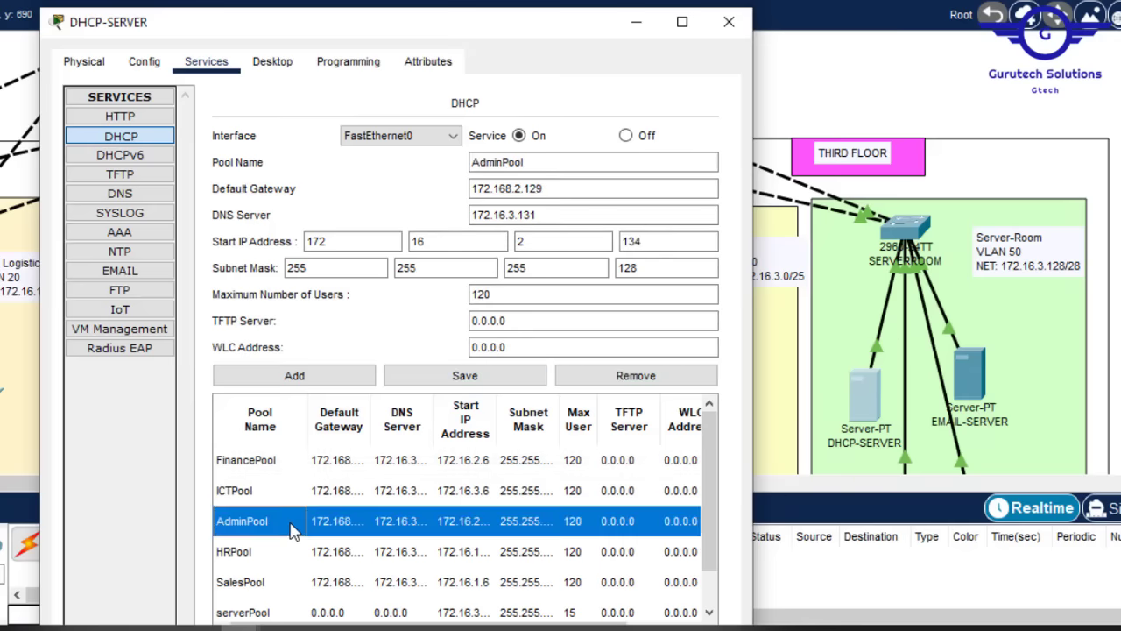
click(552, 189)
click(543, 213)
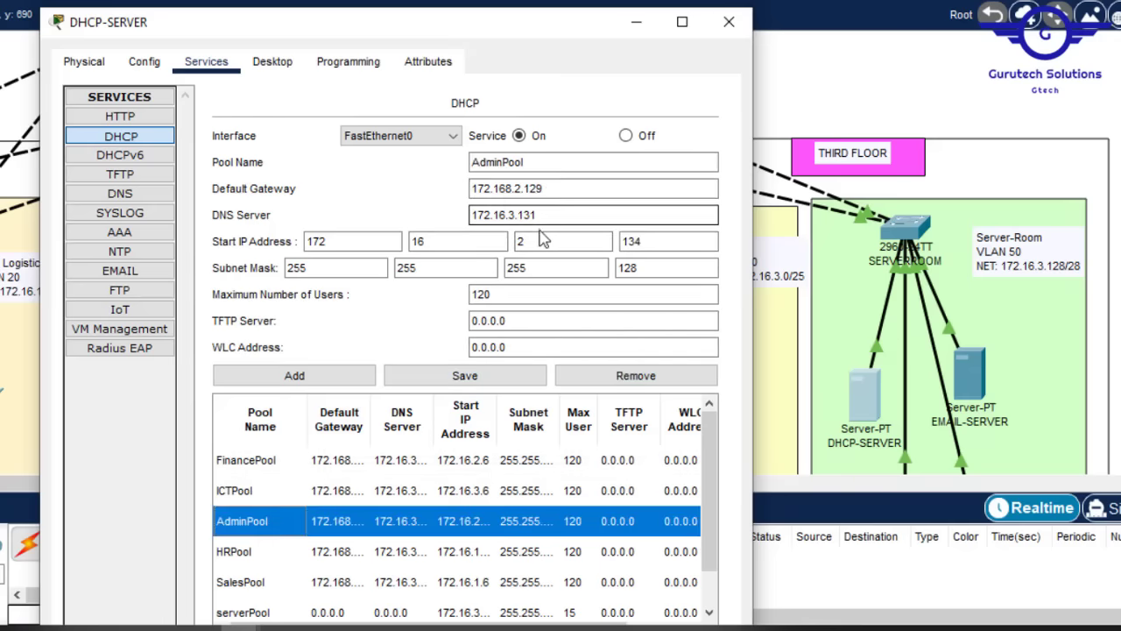
click(521, 347)
click(236, 552)
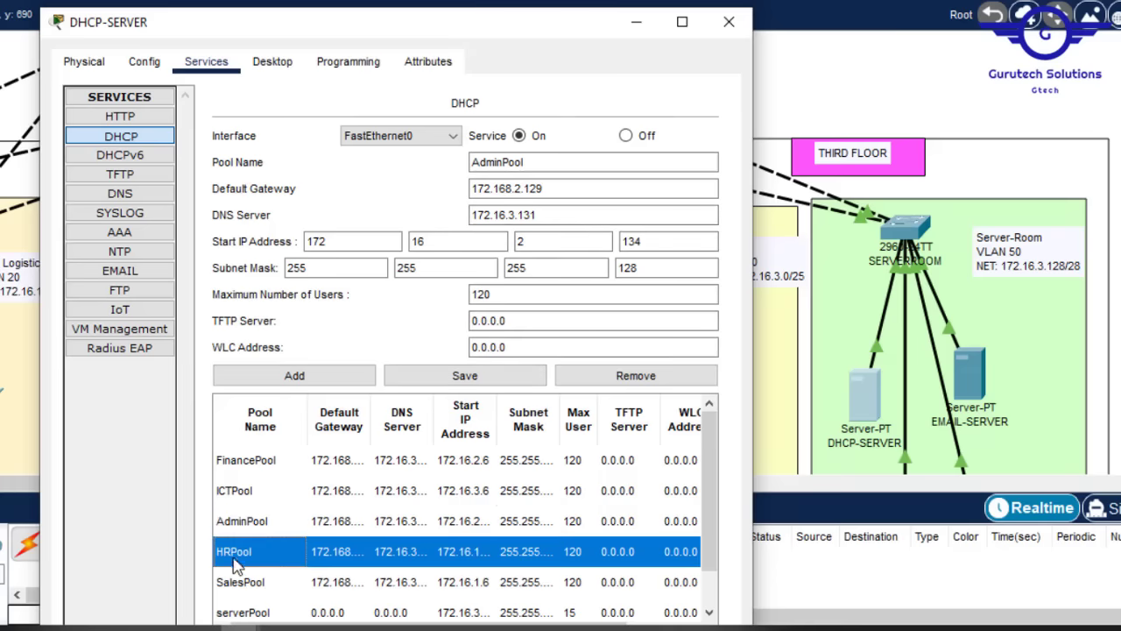
click(540, 212)
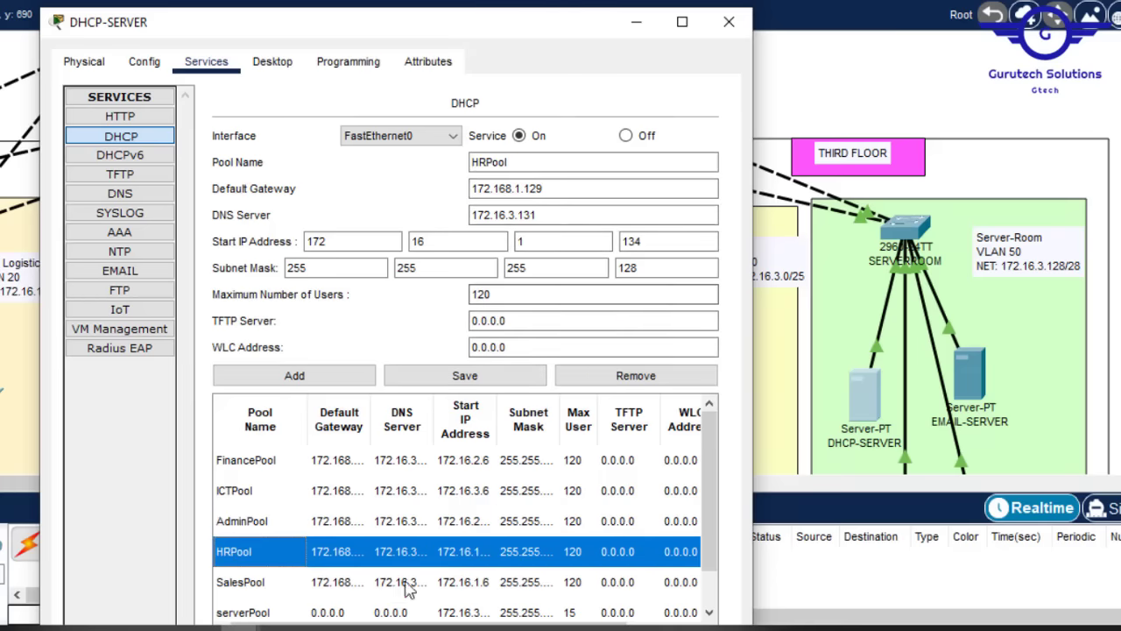
click(299, 591)
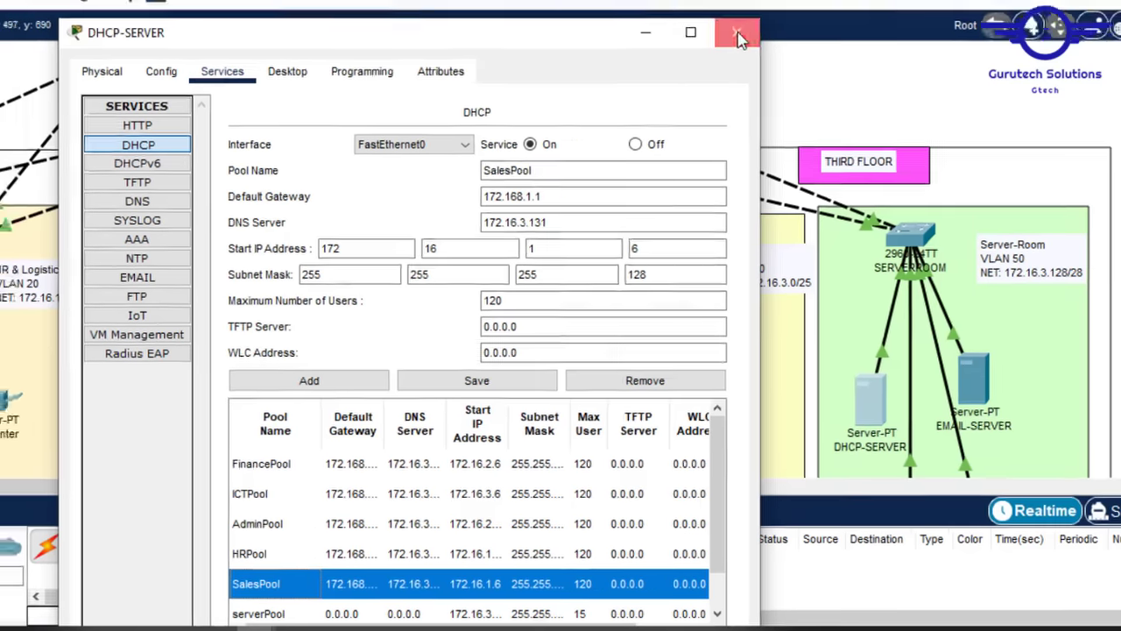
click(730, 24)
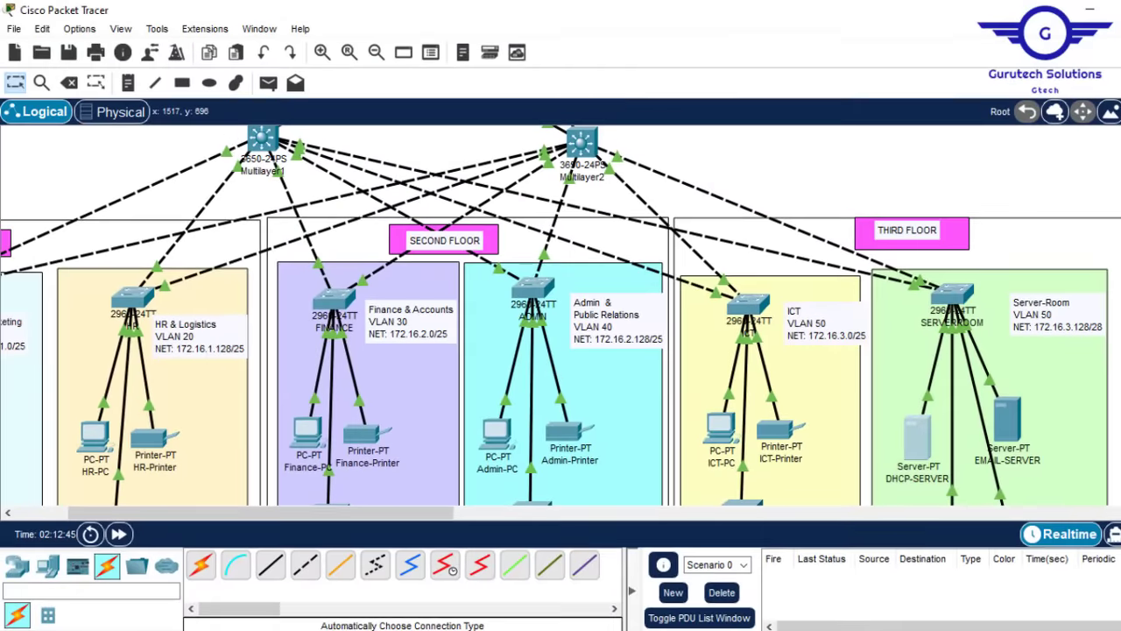
Turn on the DNS service on DNS-SERVER in the server room.
scroll(561, 315, down, 5)
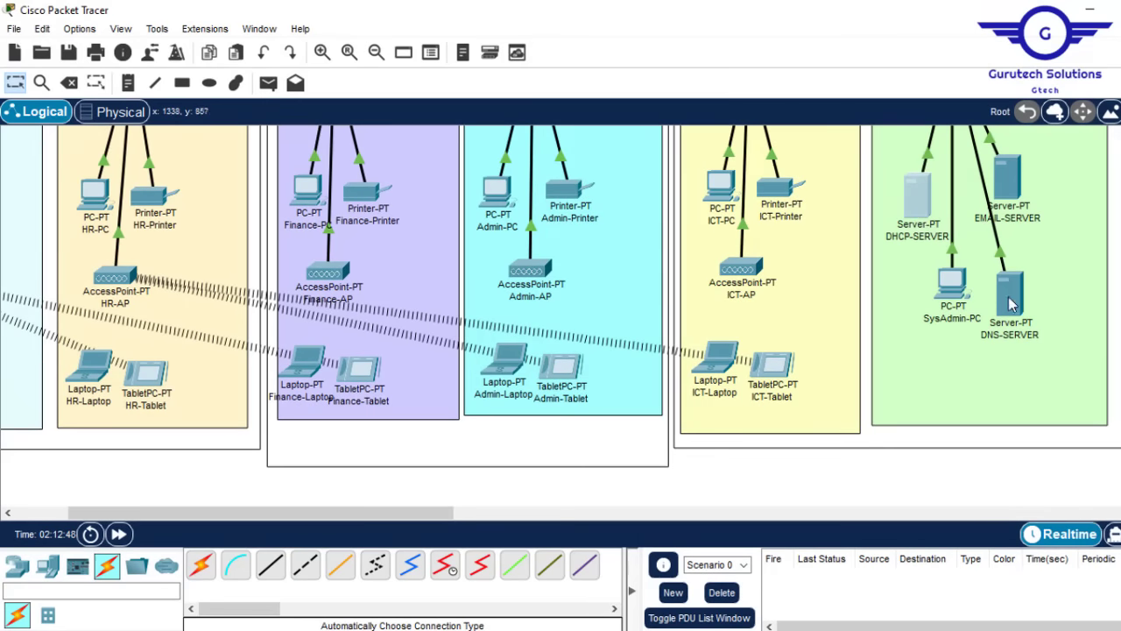
click(1010, 296)
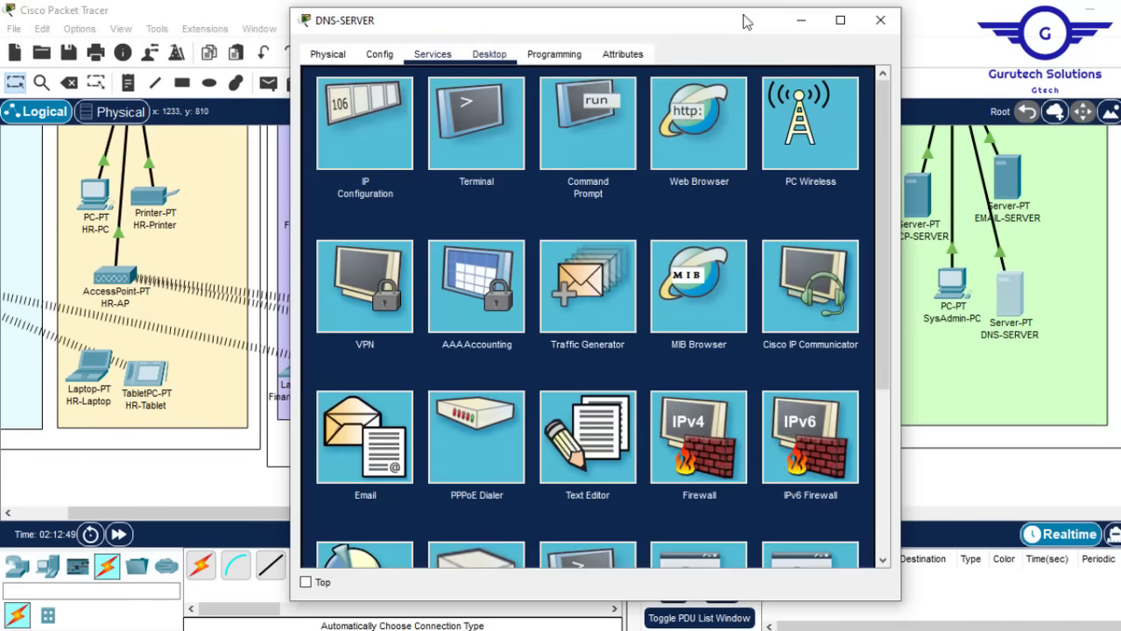
click(880, 19)
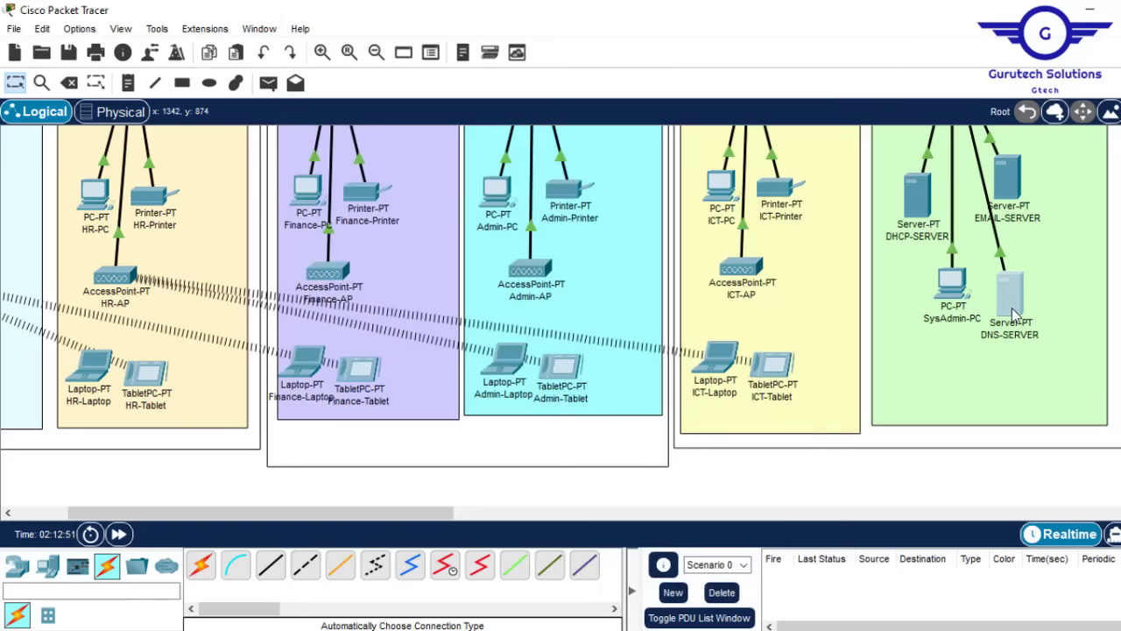
click(1011, 297)
click(434, 56)
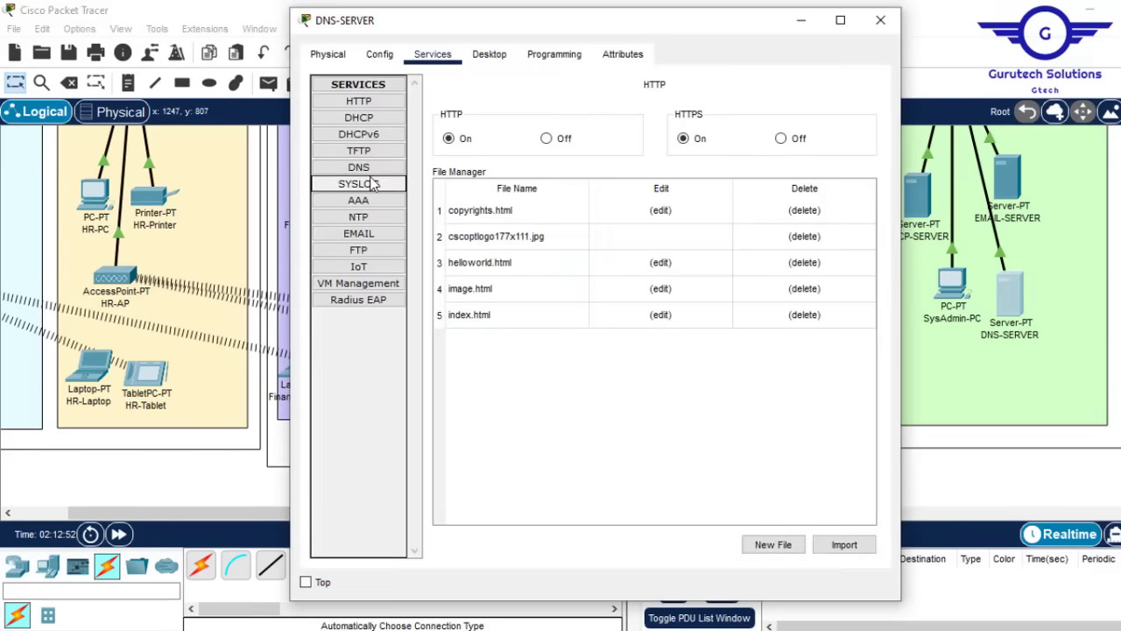
click(365, 169)
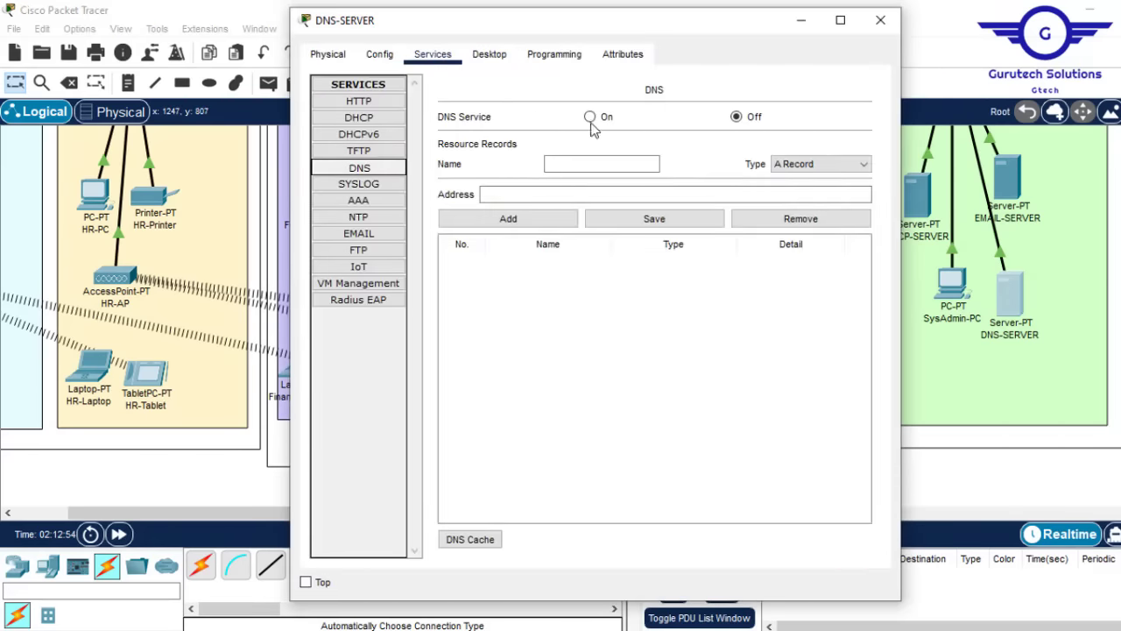
click(591, 117)
click(573, 164)
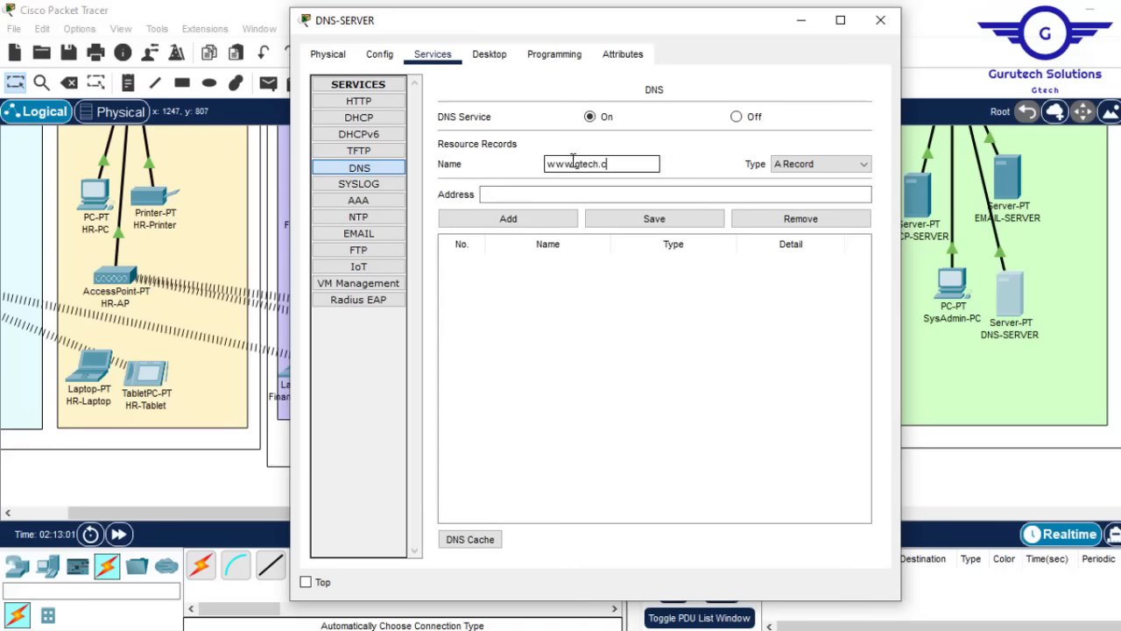
click(549, 190)
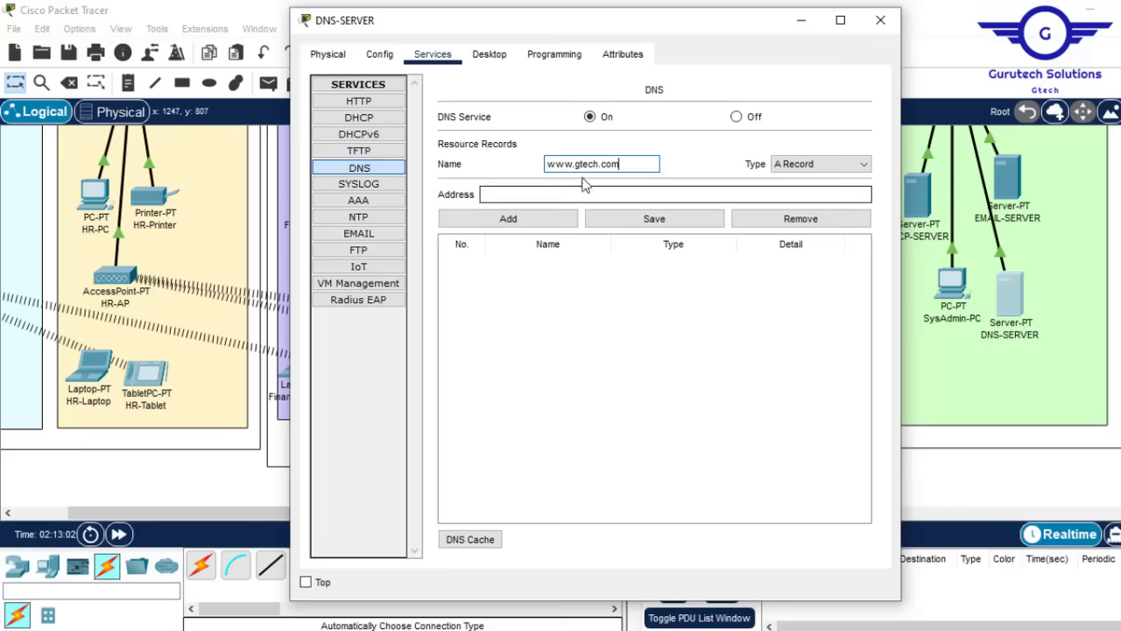
click(547, 196)
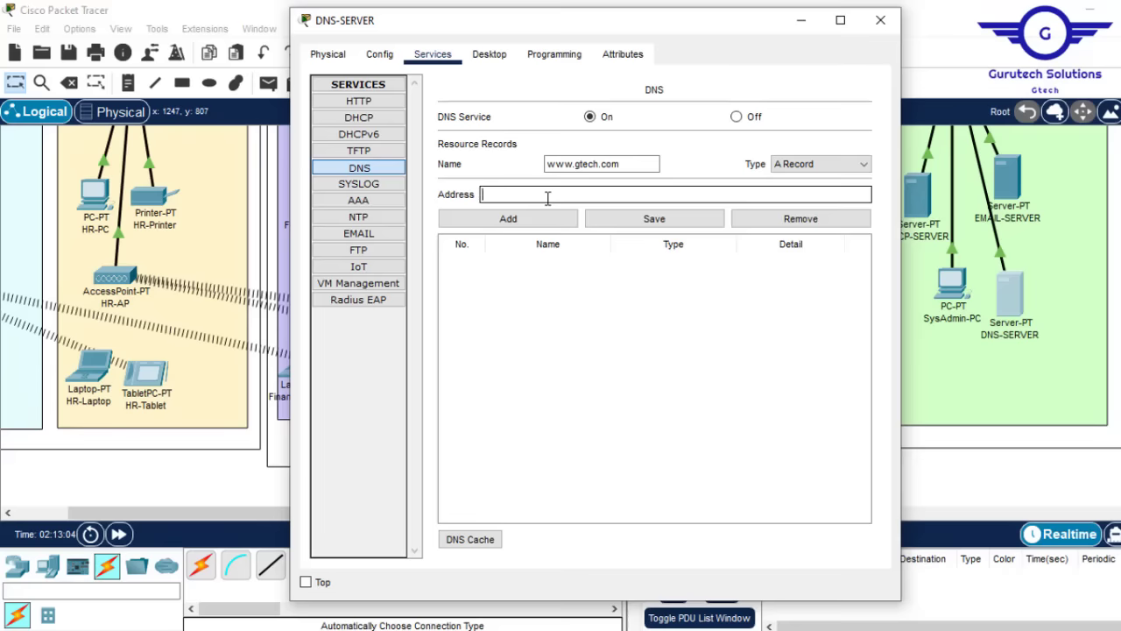
text(172.16.3.130)
click(654, 218)
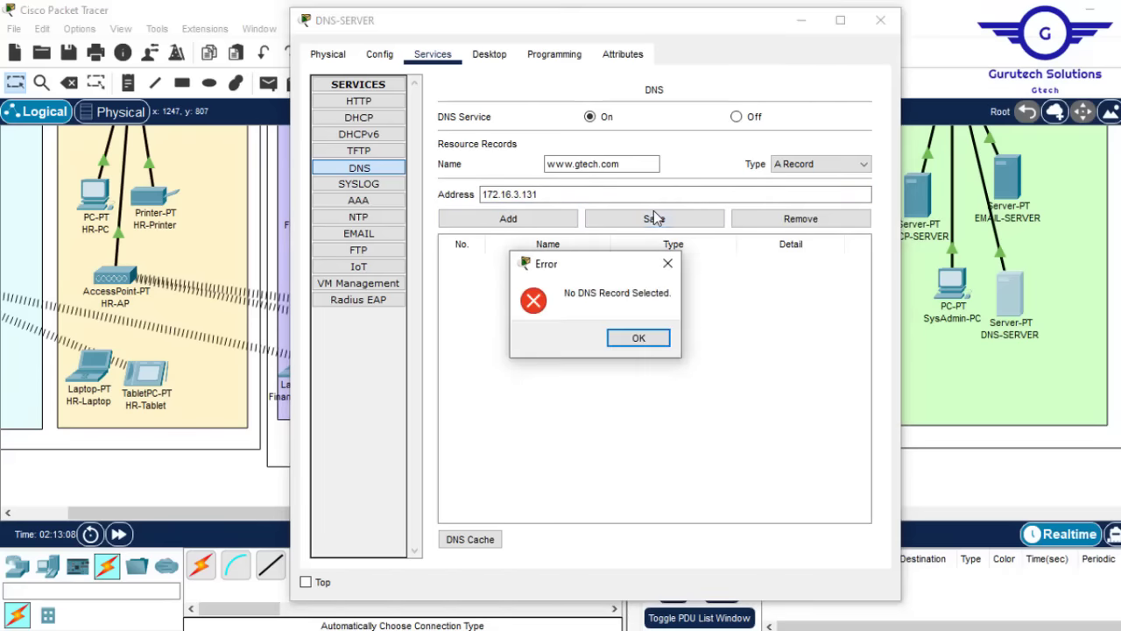
click(638, 338)
click(521, 224)
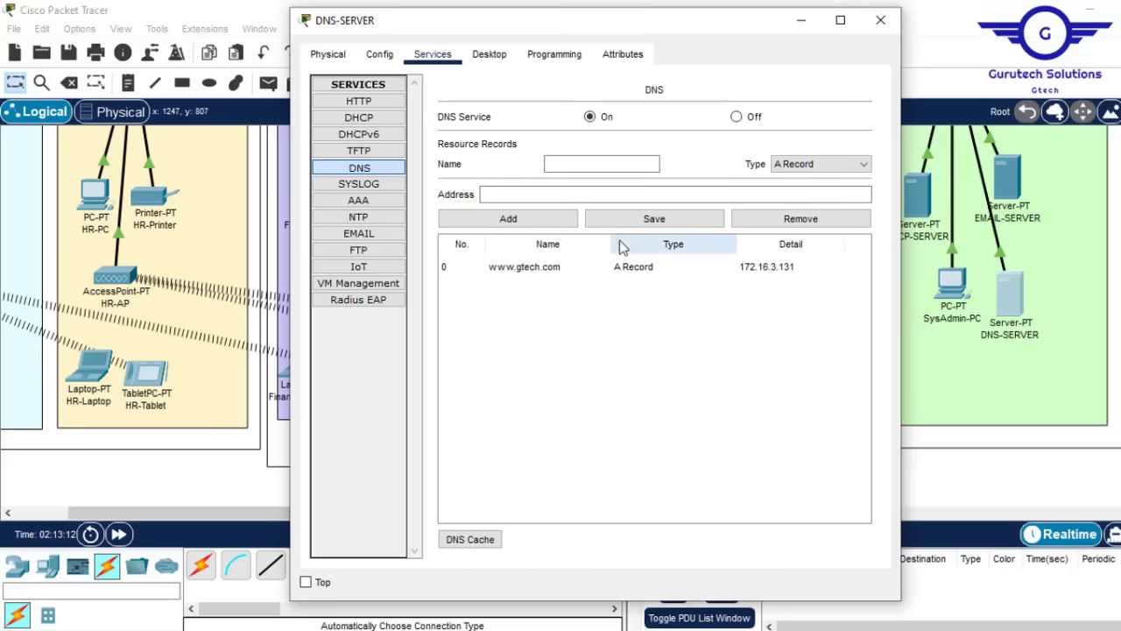
click(880, 19)
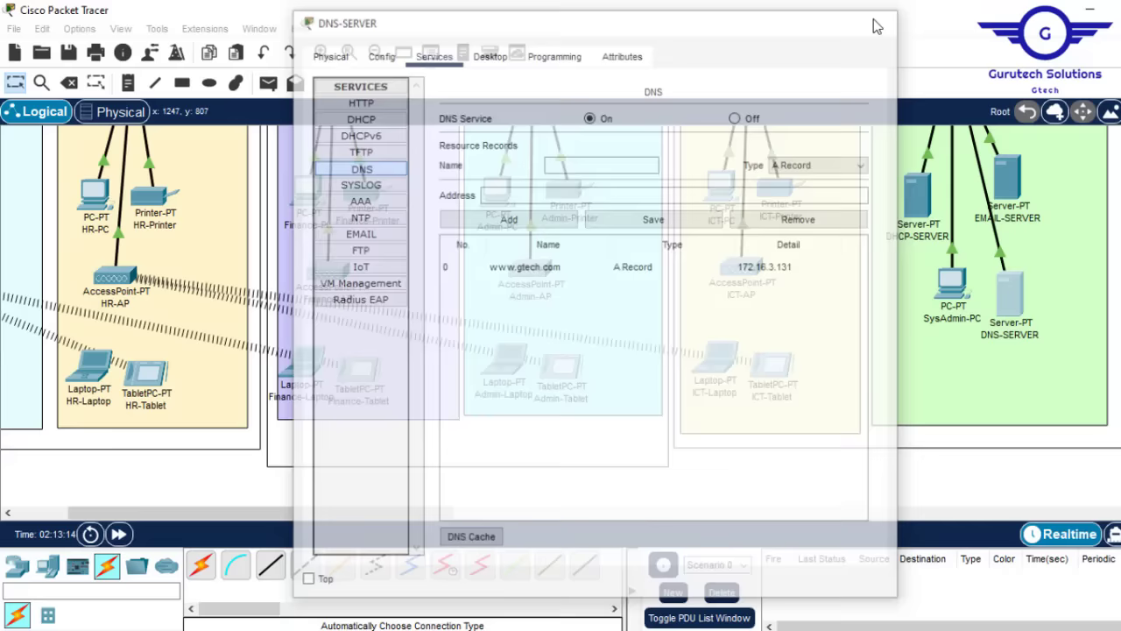
Check the DHCP pool list on DHCP-SERVER and the configuration steps in Config.txt in Notepad, and return to Packet Tracer.
scroll(917, 355, up, 3)
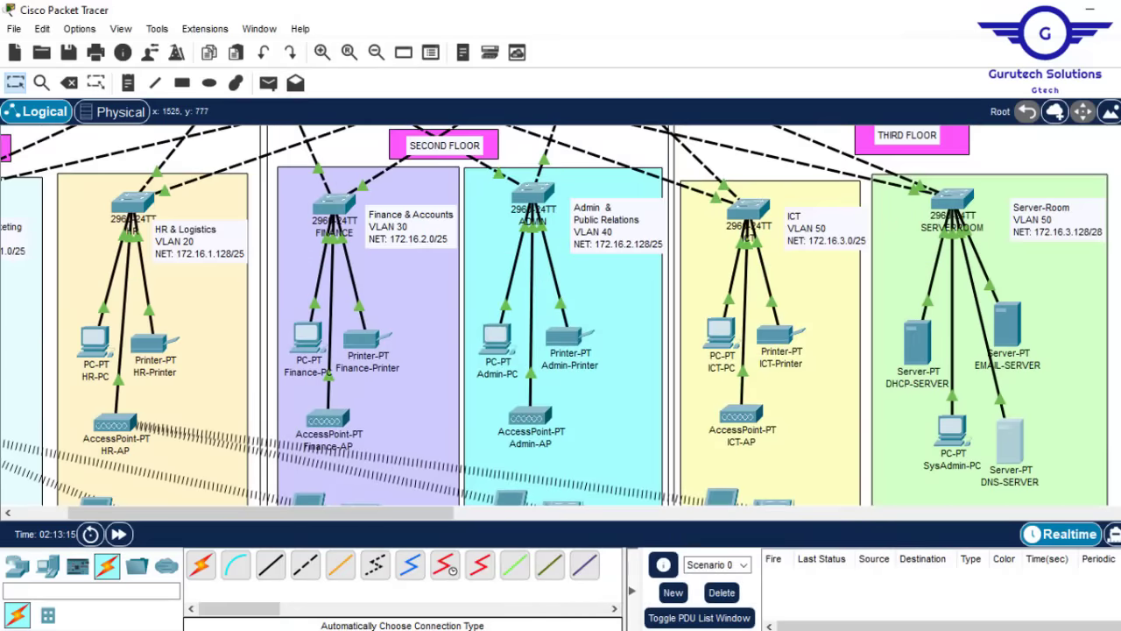
click(917, 355)
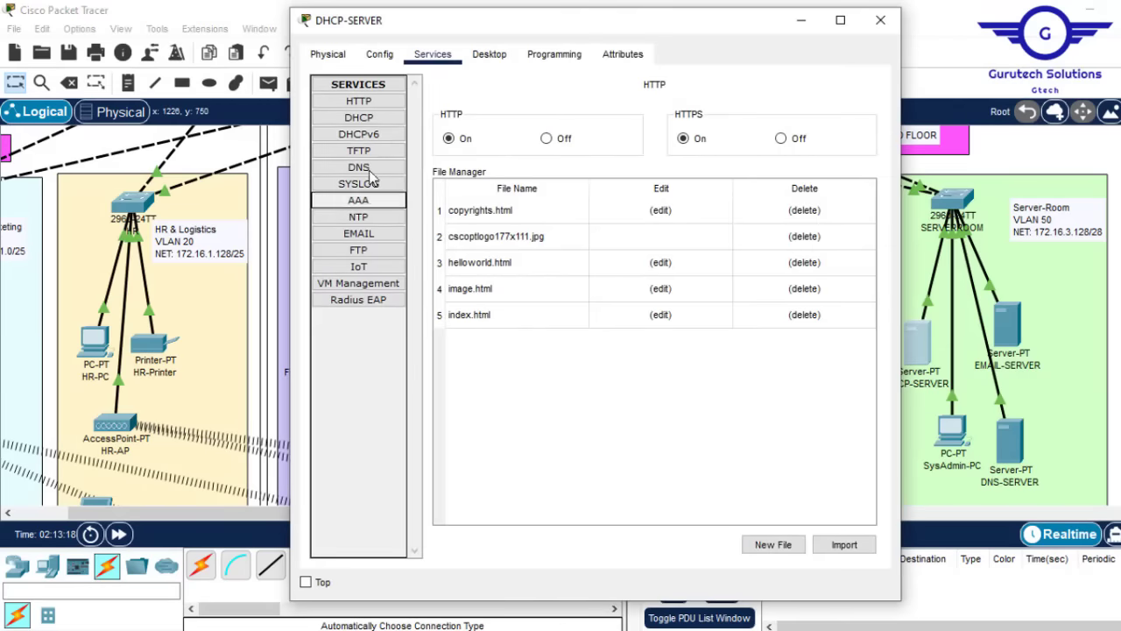
click(359, 117)
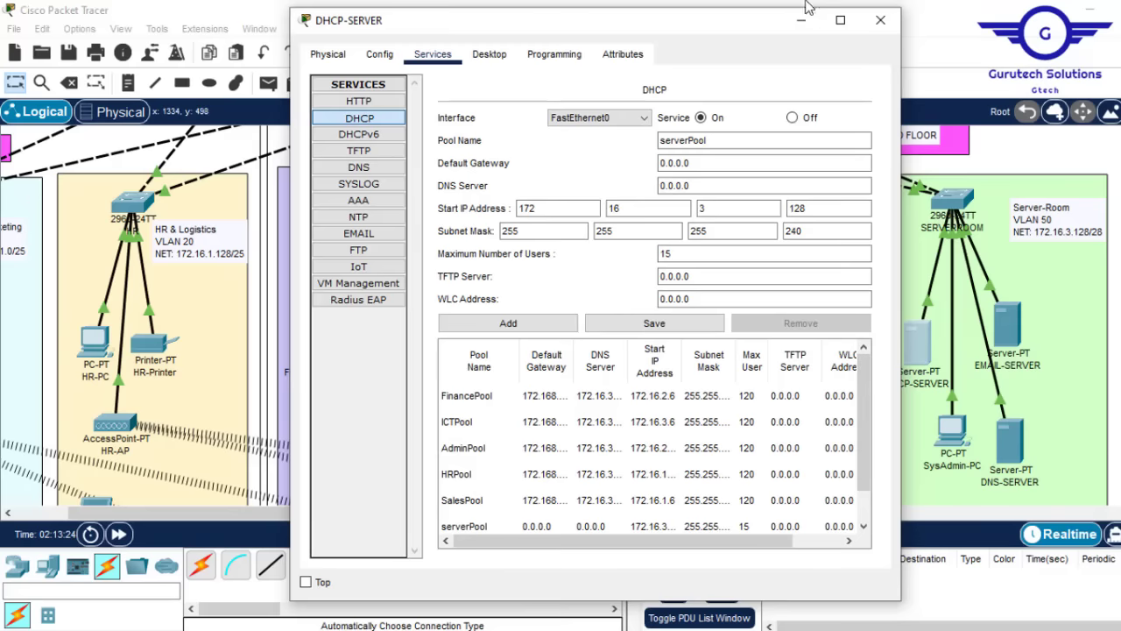
click(881, 19)
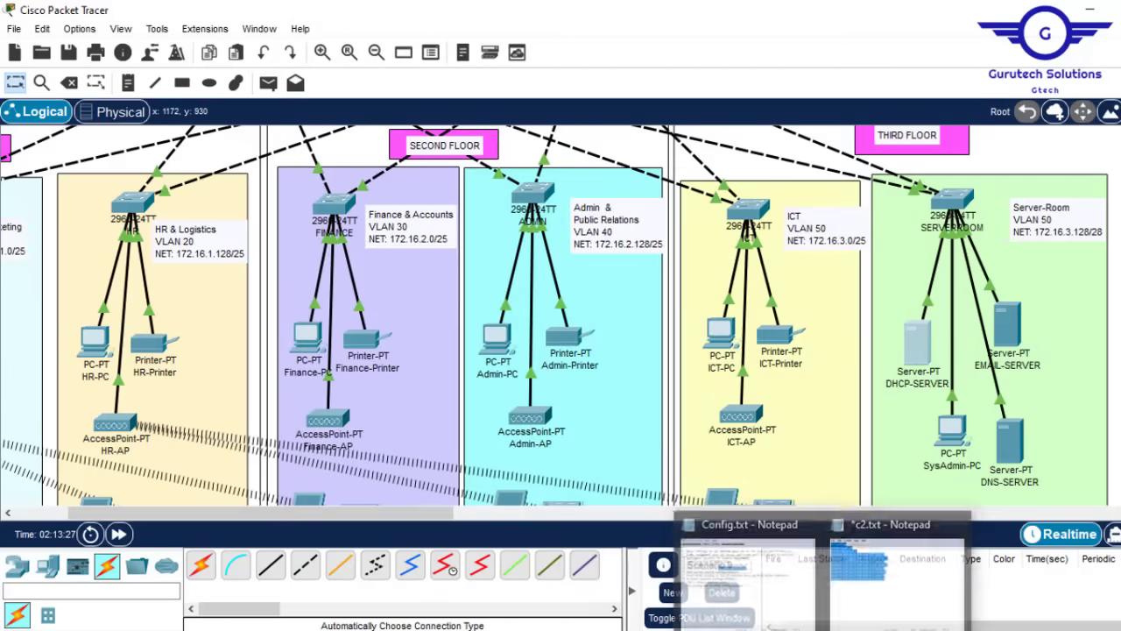
click(783, 605)
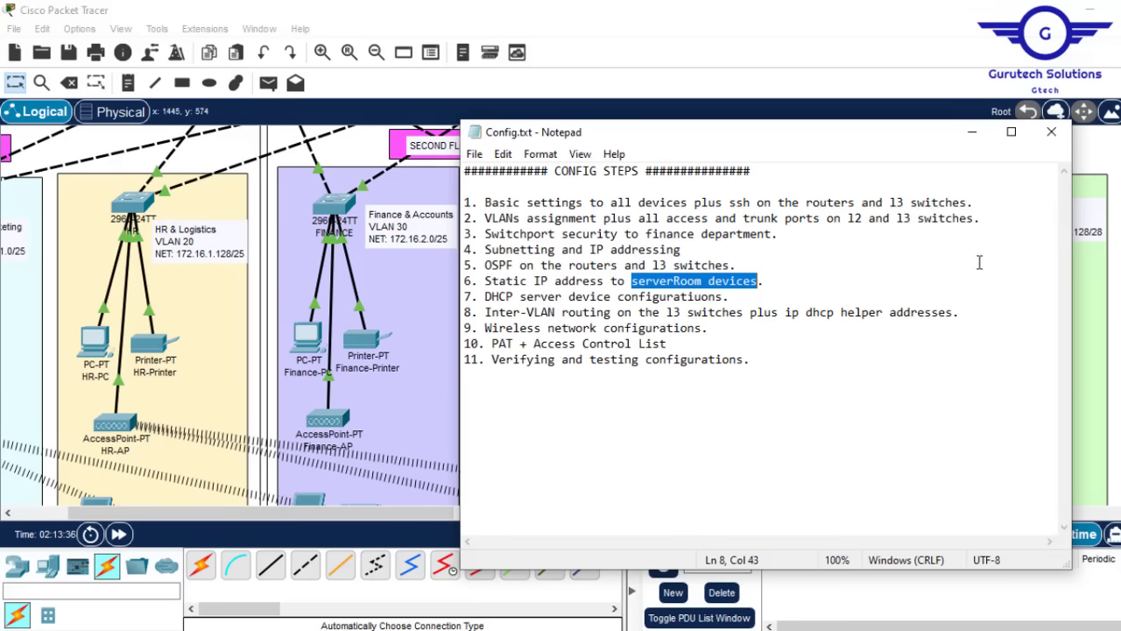
key(alt+Tab)
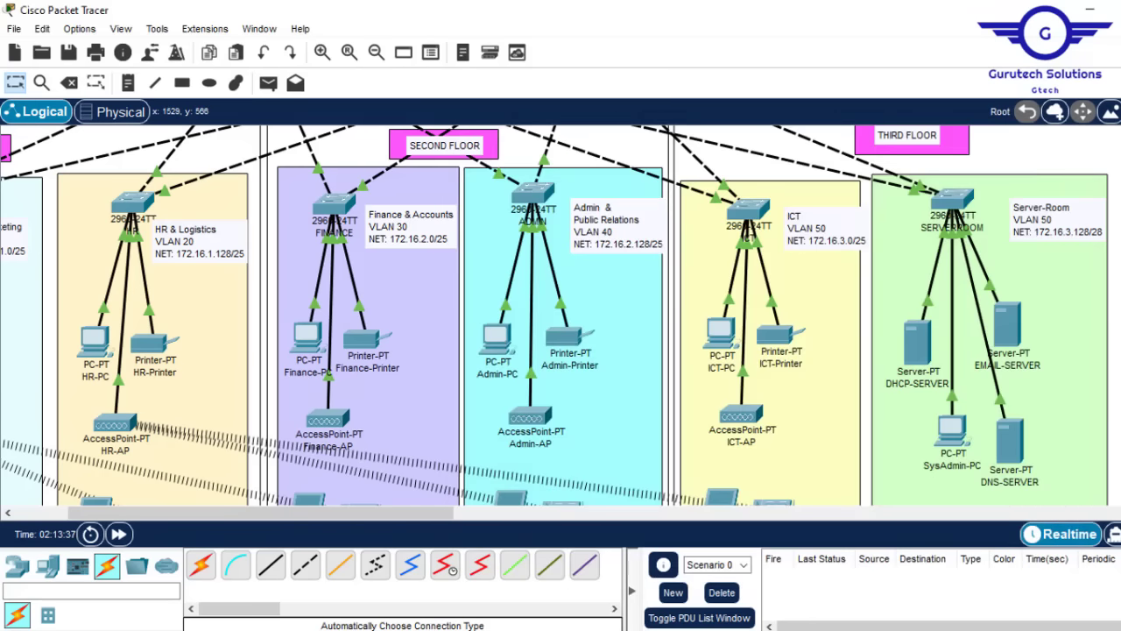
Check that Multilayer2's command line is in global configuration mode and close its window.
scroll(586, 275, up, 10)
scroll(587, 276, down, 4)
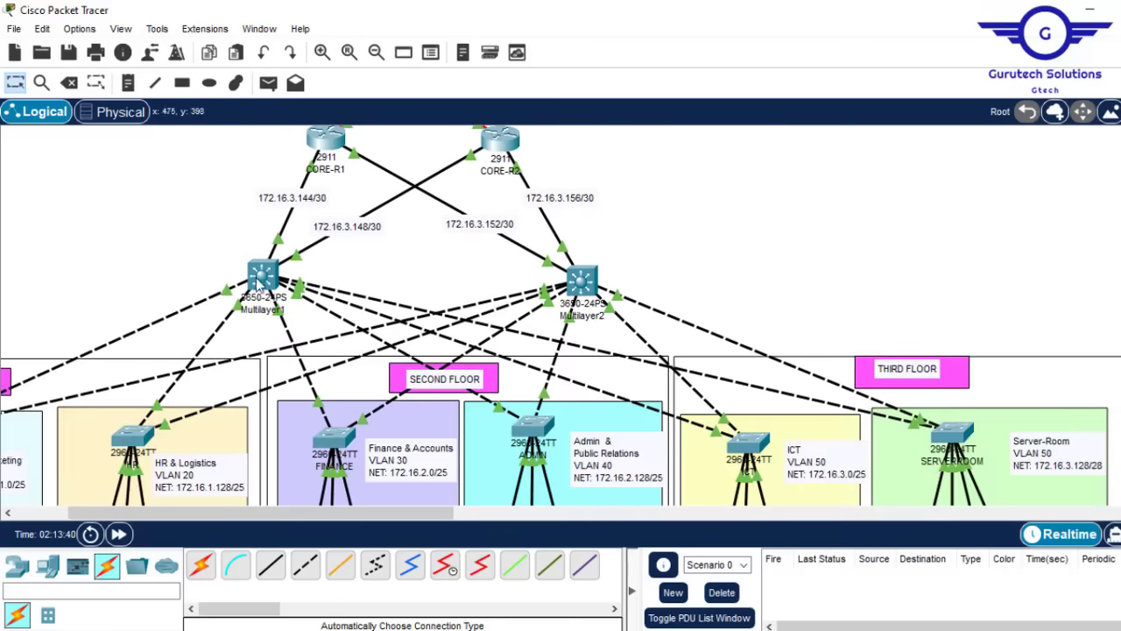
click(580, 278)
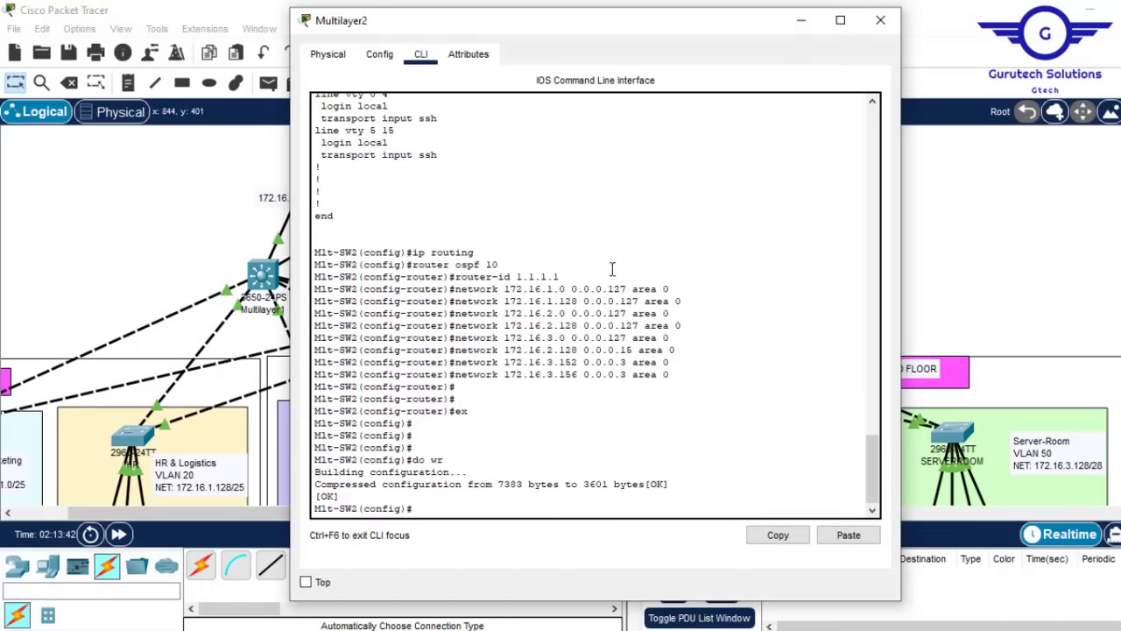
key(Return)
key(Return)
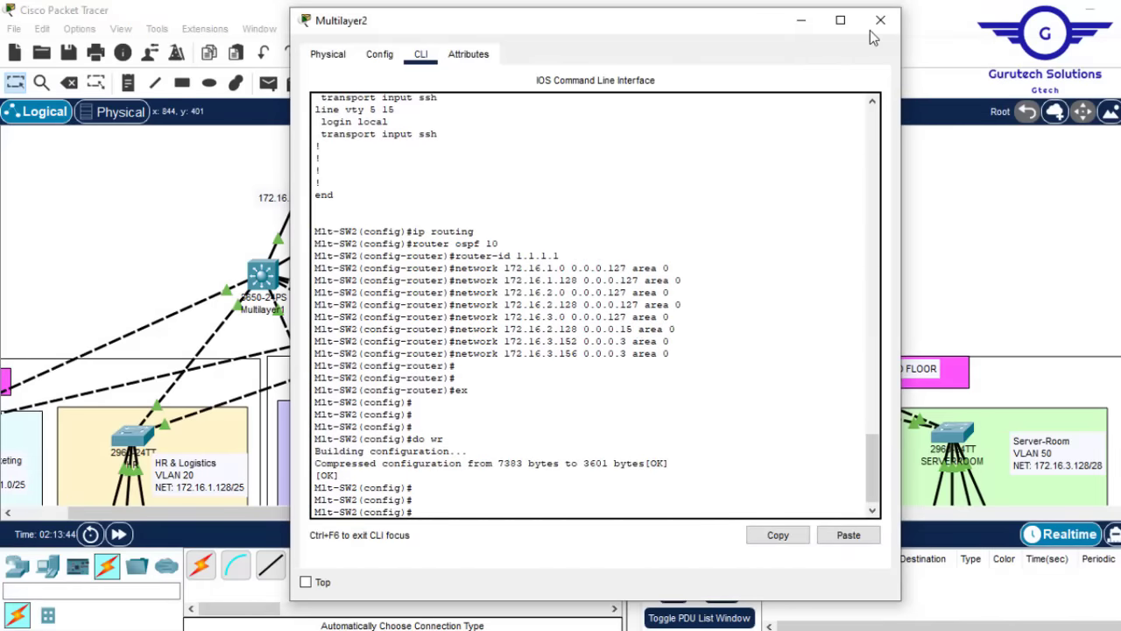
click(876, 23)
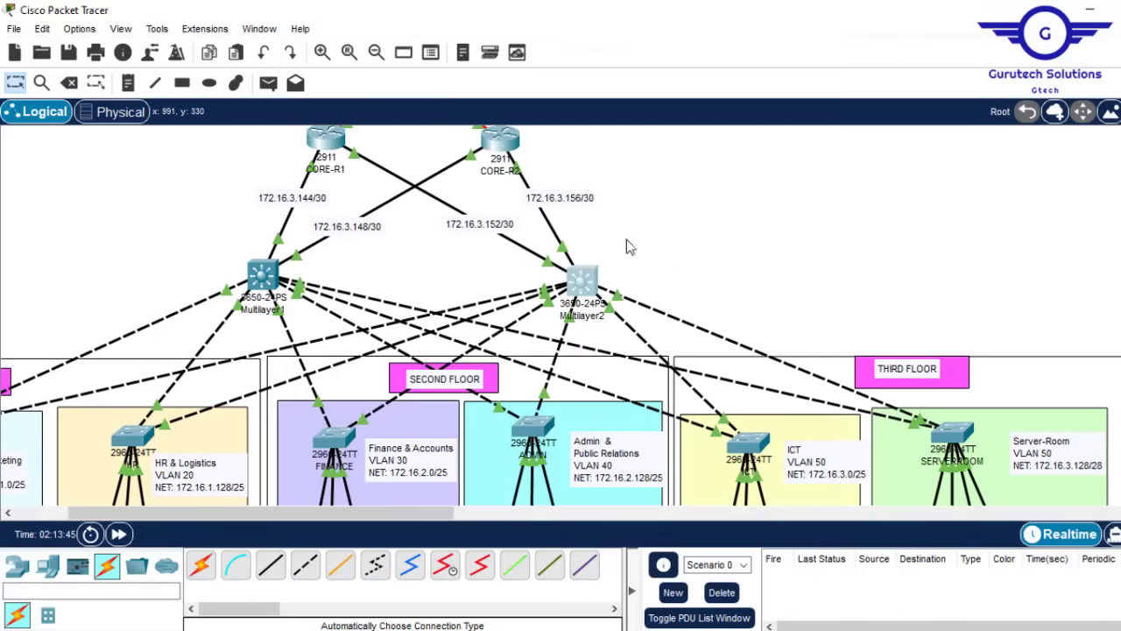
Bring Multilayer1's command line into interface configuration mode for GigabitEthernet1/0/2.
mouse_move(251, 264)
click(259, 279)
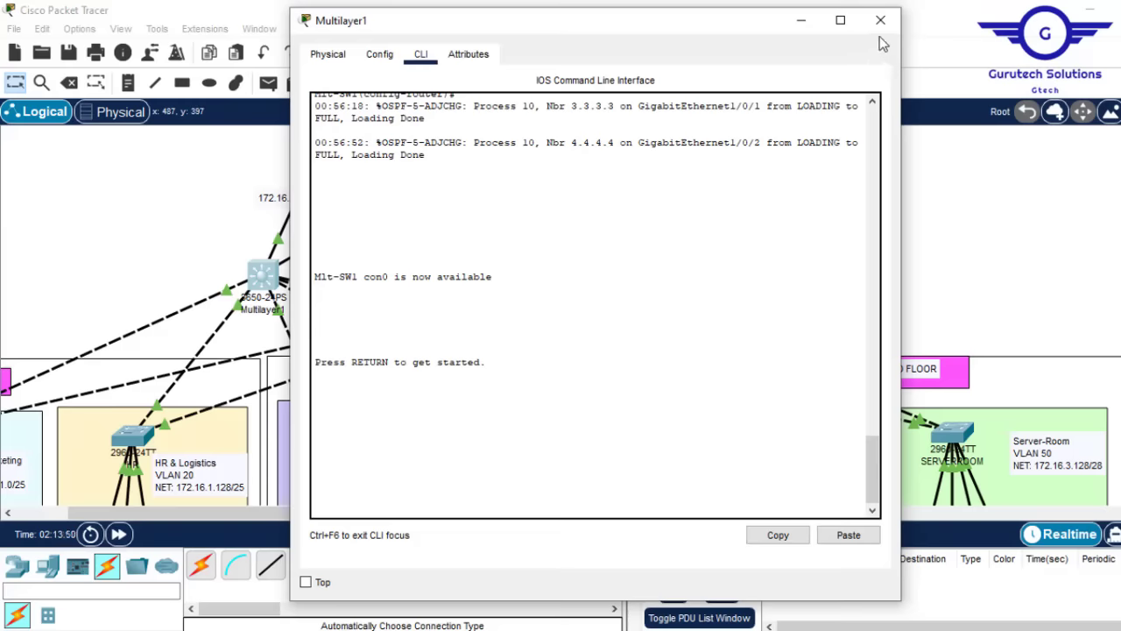
click(379, 55)
click(373, 251)
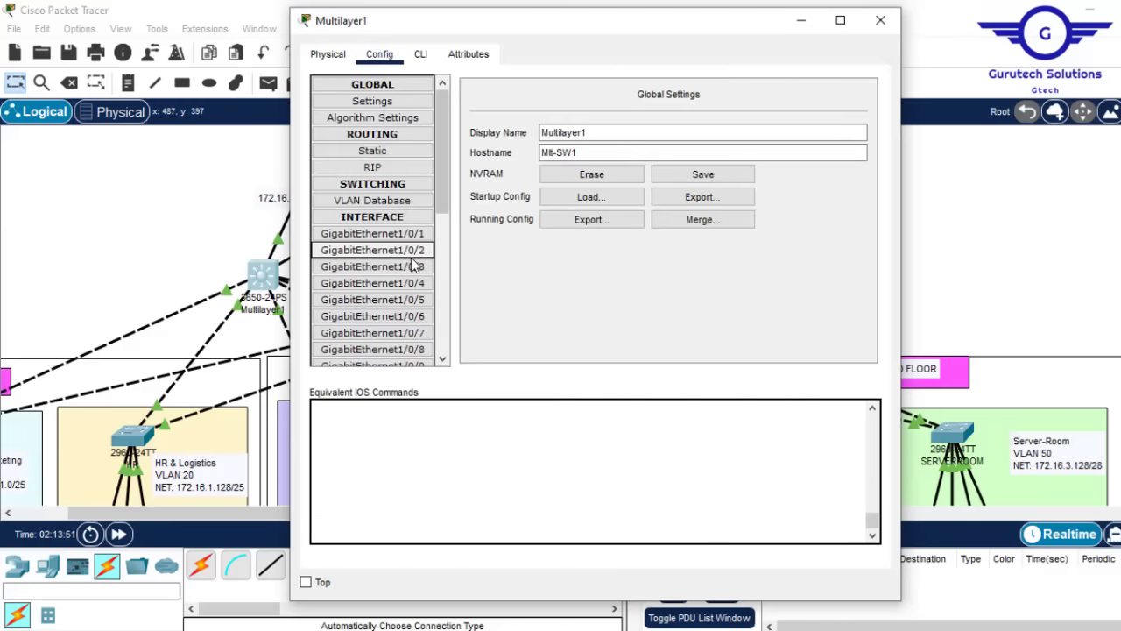
click(419, 54)
key(Return)
key(Return)
key(Return)
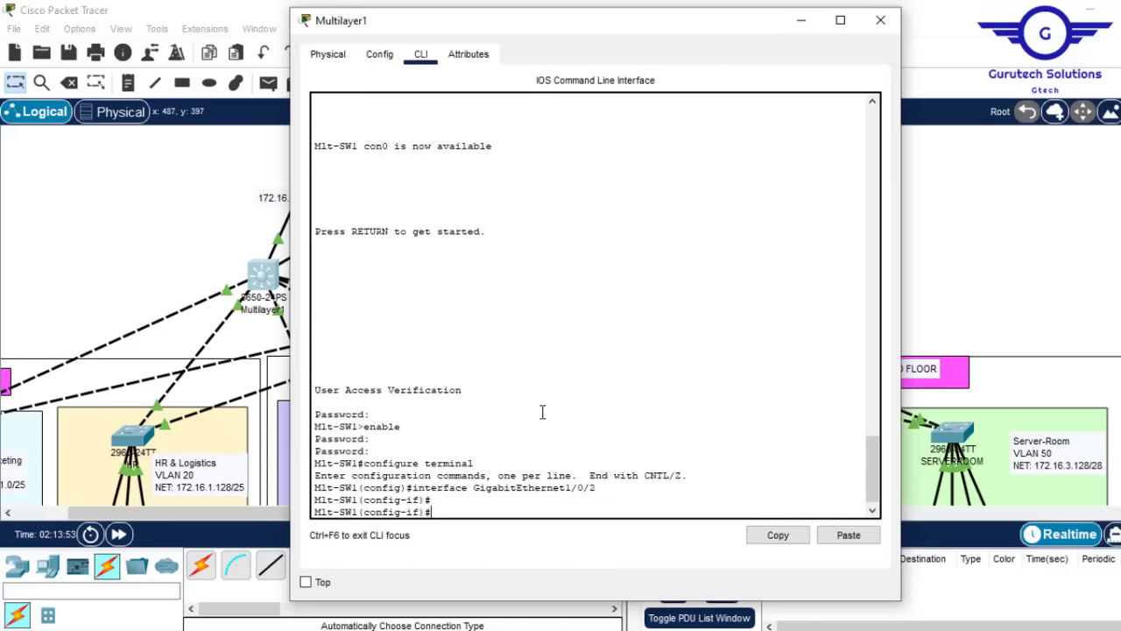
Leave the GigabitEthernet1/0/2 interface configuration on Multilayer1 and enter configuration of the VLAN 10 interface.
text(ex)
key(Return)
key(Return)
key(Return)
key(Return)
key(Return)
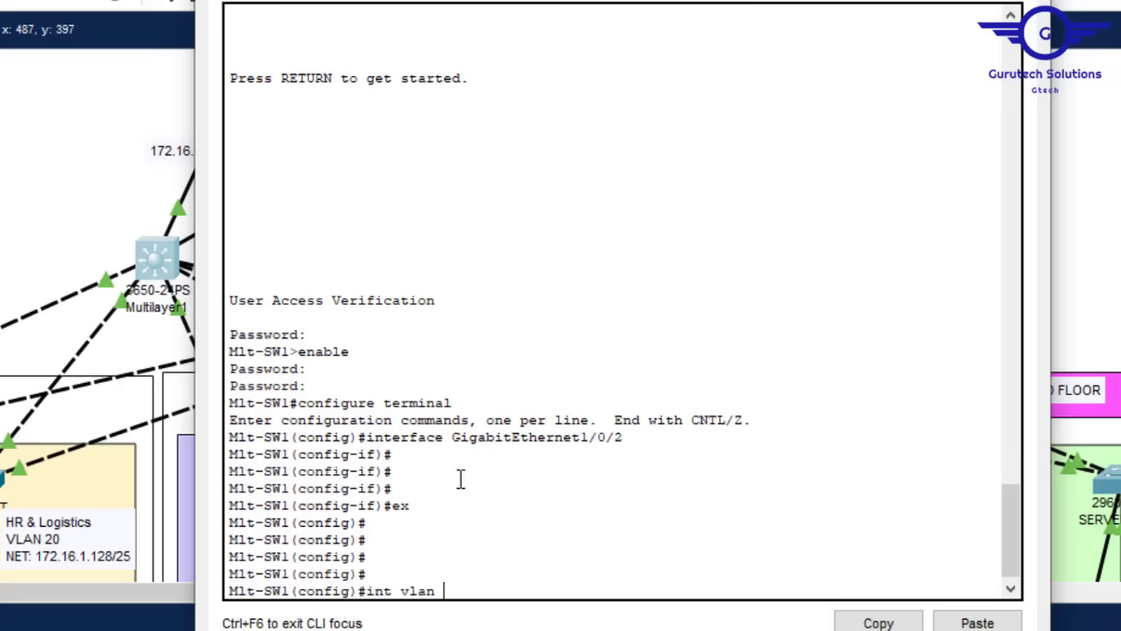
text(10)
key(Return)
key(Return)
key(Return)
key(Return)
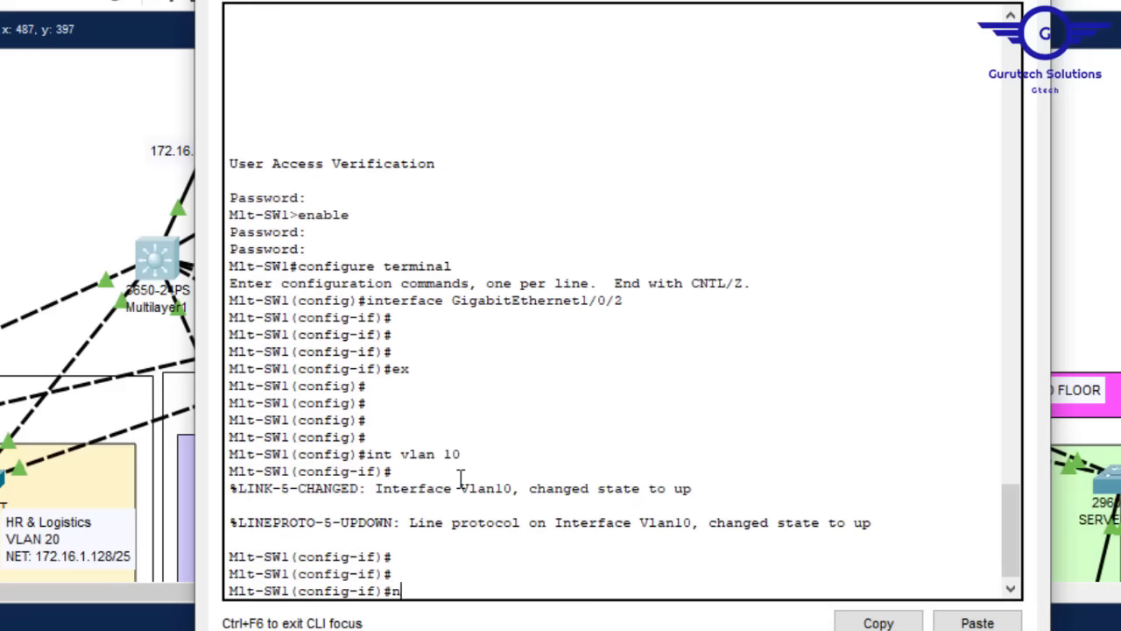
Enable the VLAN 10 interface and assign it the IP address 172.16.1.1 with mask 255.255.255.128.
text(no sh)
key(Return)
key(Return)
key(Return)
key(Return)
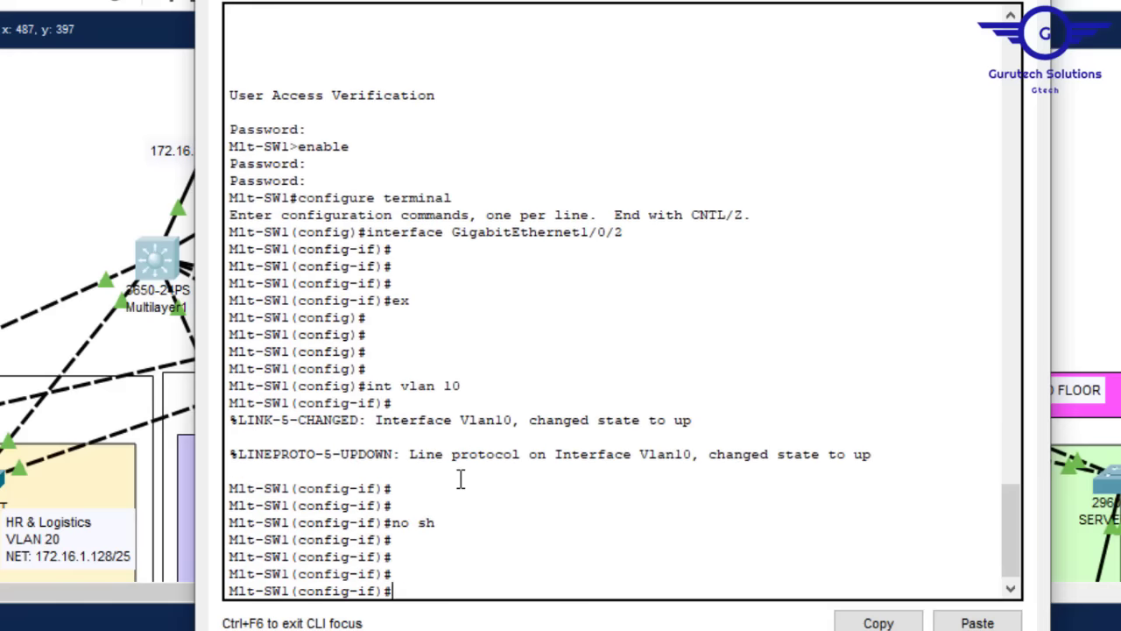
text(ip )
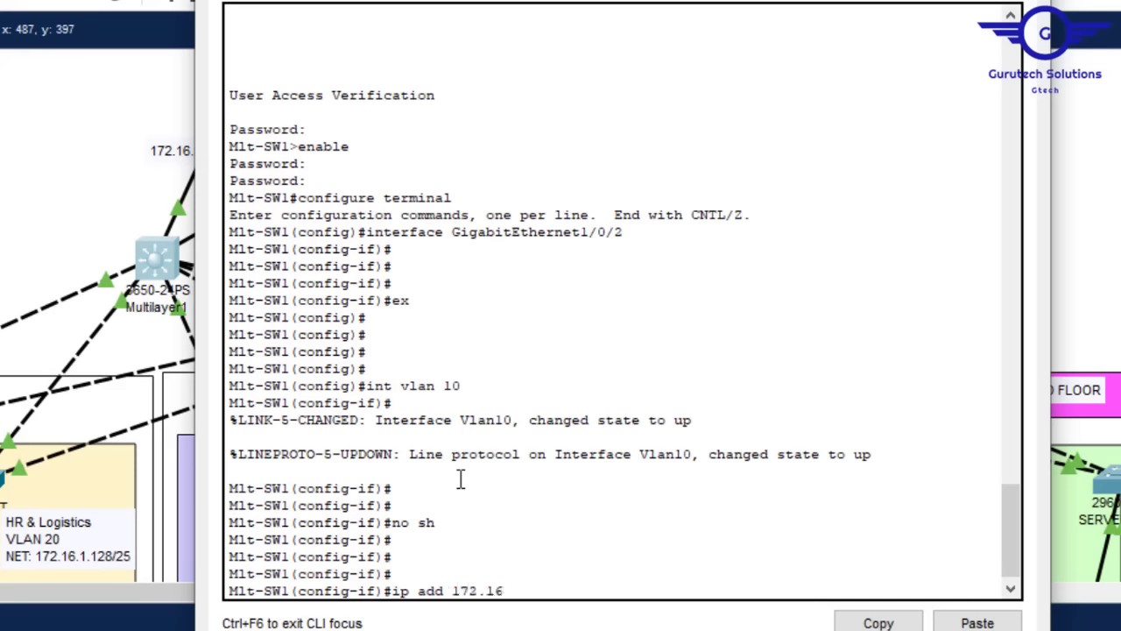
text(add 172.16.1.1 255.255.255.)
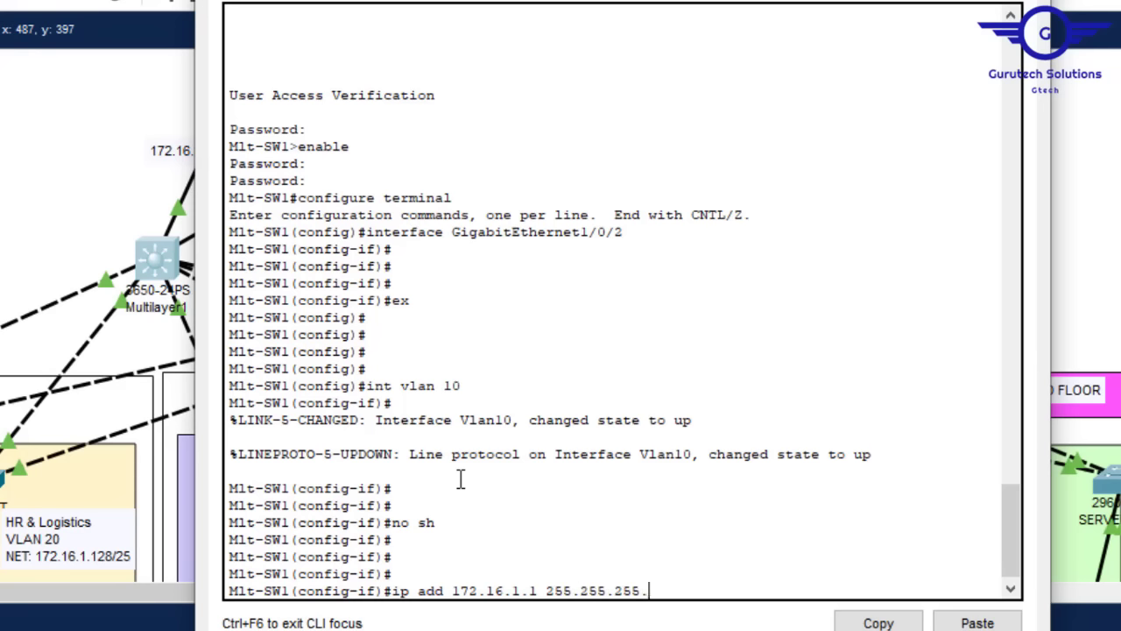
key(Return)
key(Return)
key(Return)
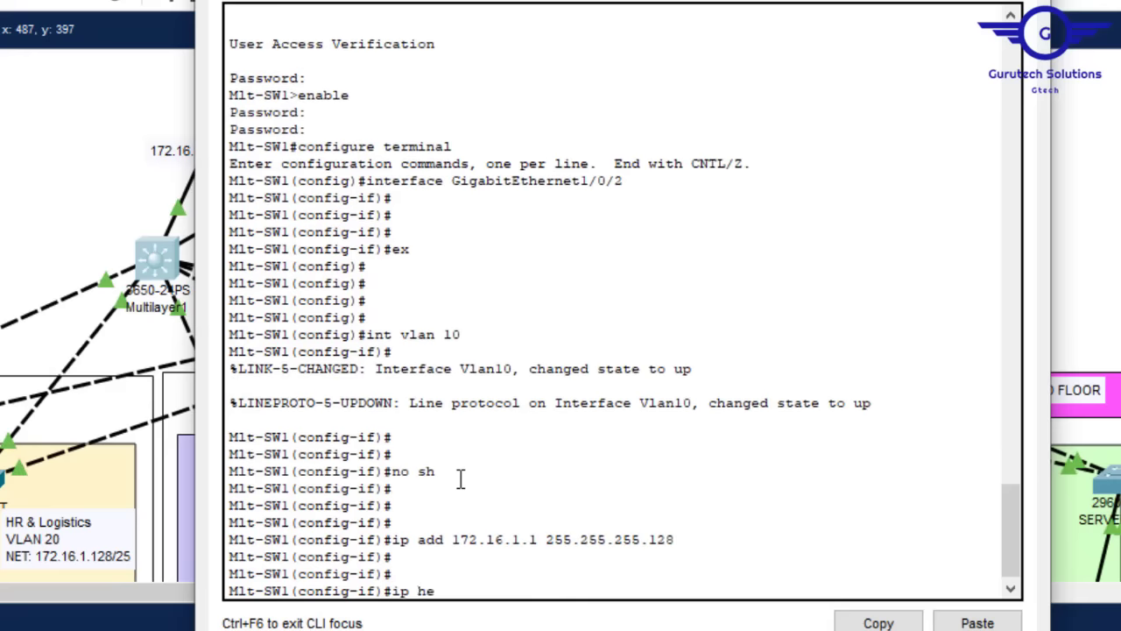
Begin an ip helper-address command for VLAN 10, then copy the IPv4 address from DHCP-SERVER's IP configuration and close the server's window.
text(ip help)
key(Tab)
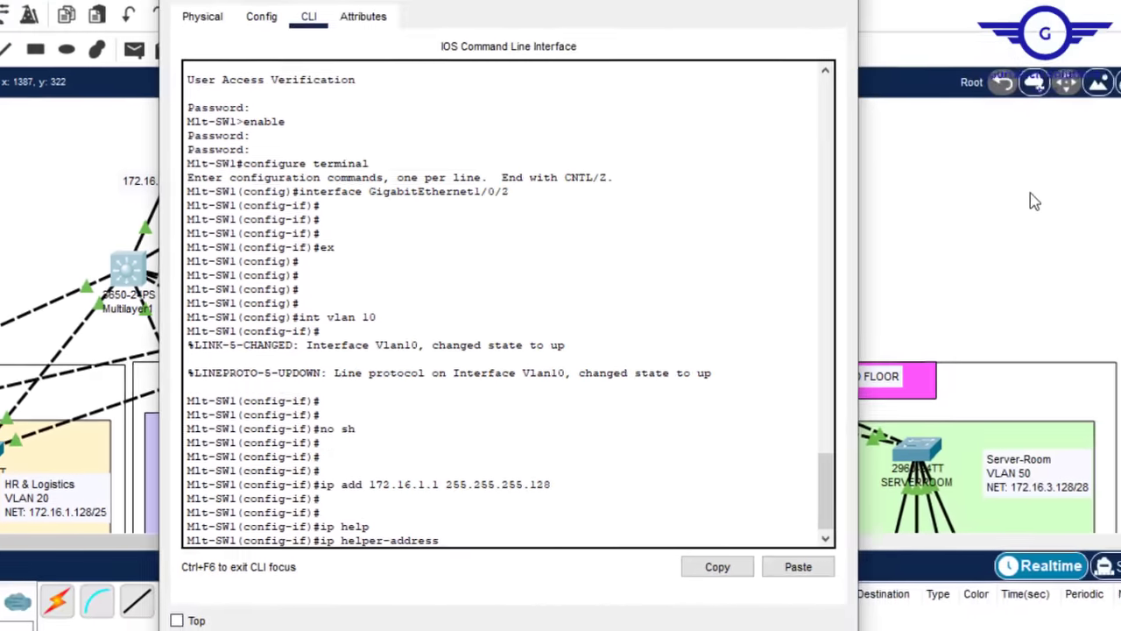
click(1028, 198)
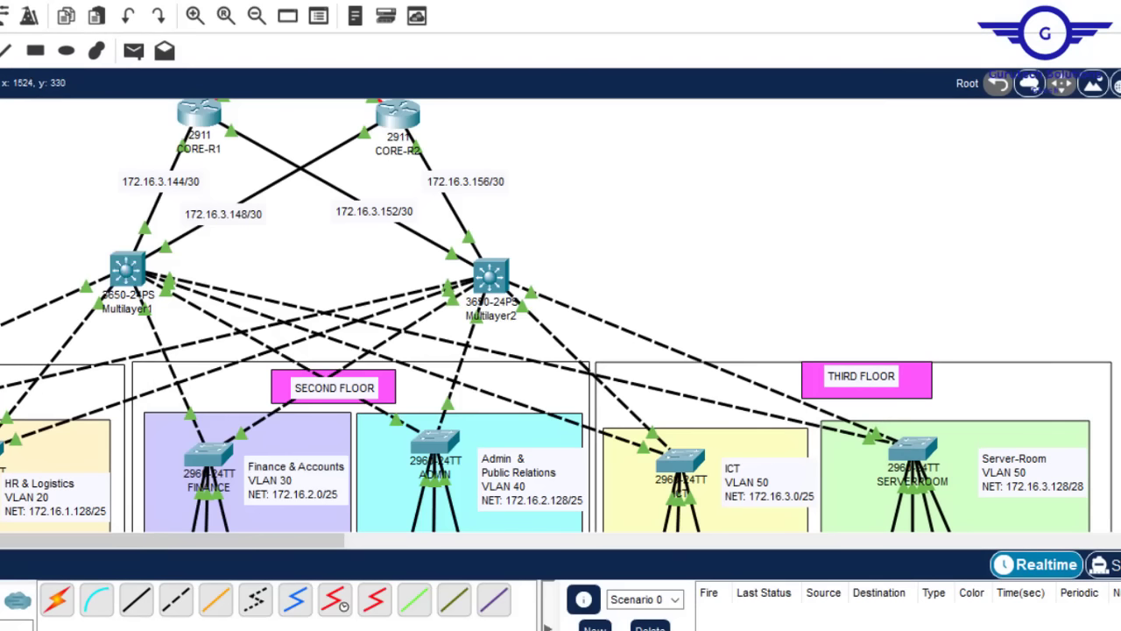
scroll(1116, 195, down, 5)
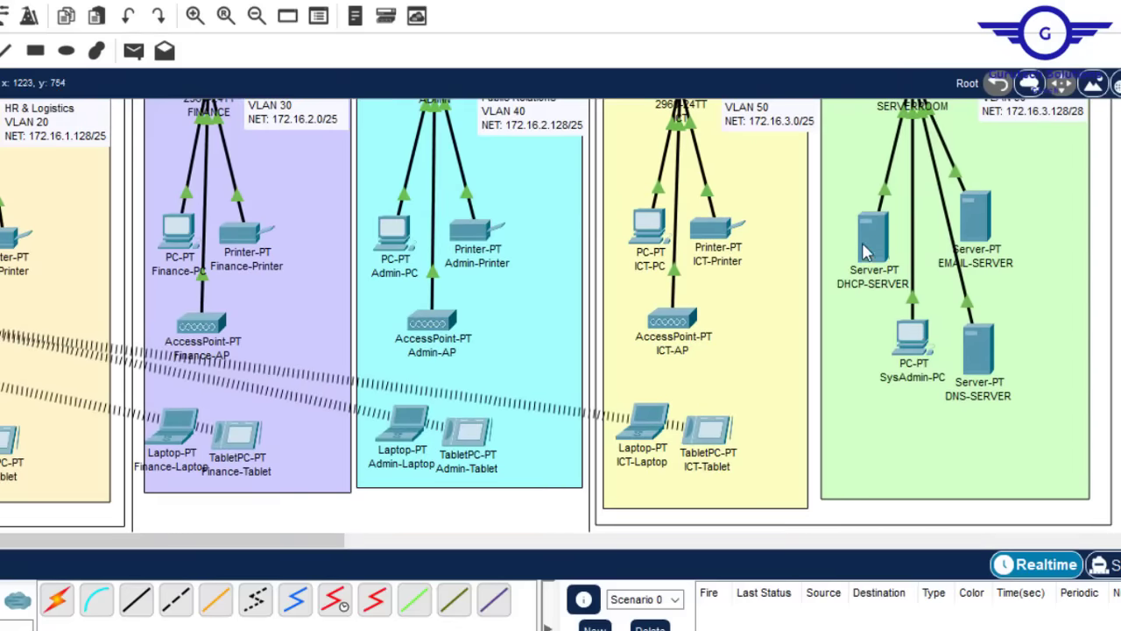
click(875, 240)
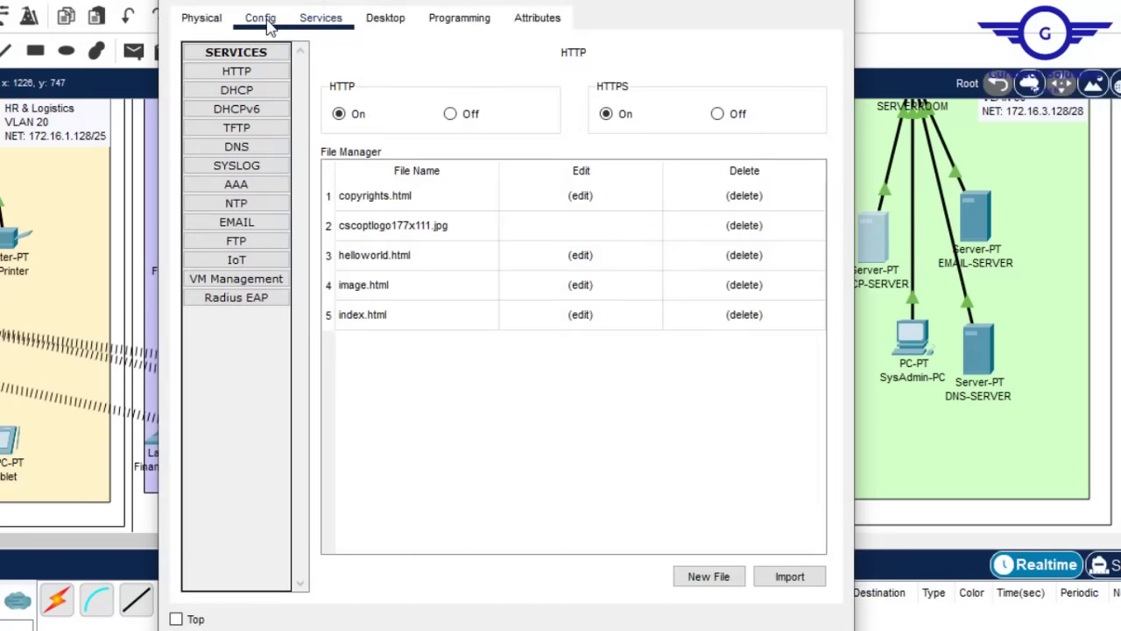
click(268, 21)
click(526, 215)
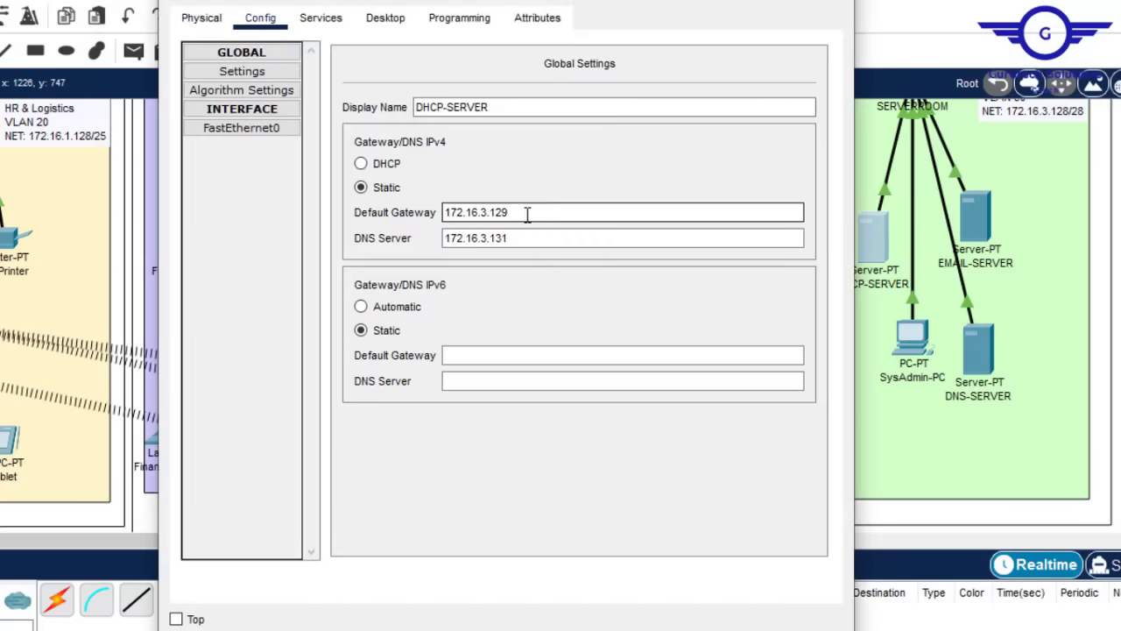
click(385, 19)
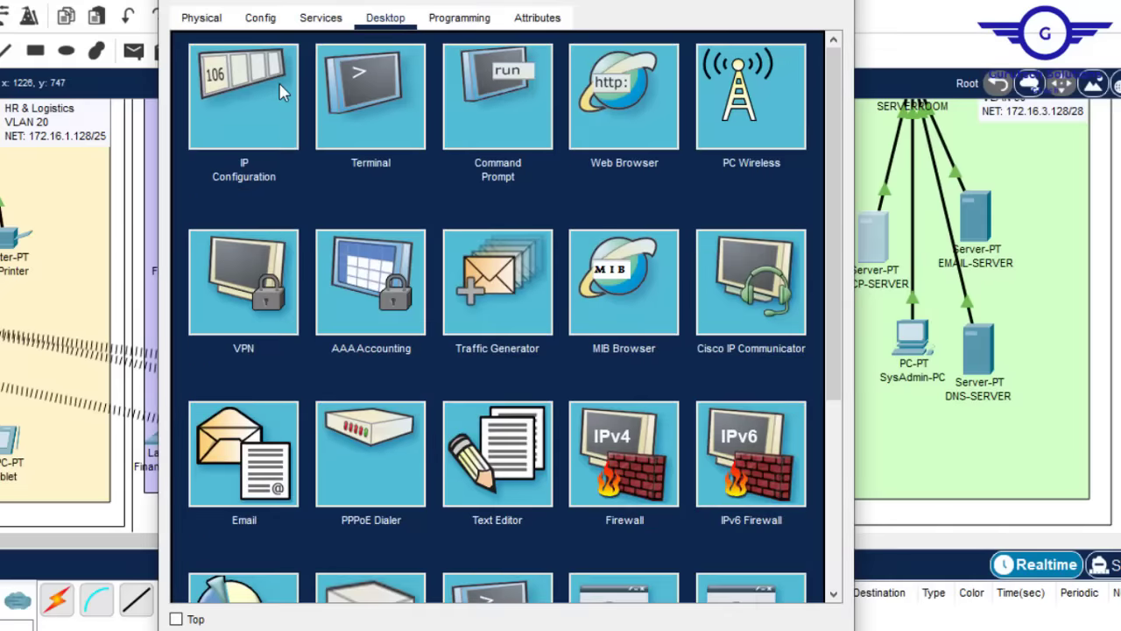
click(282, 86)
drag(493, 132, 348, 119)
key(ctrl+c)
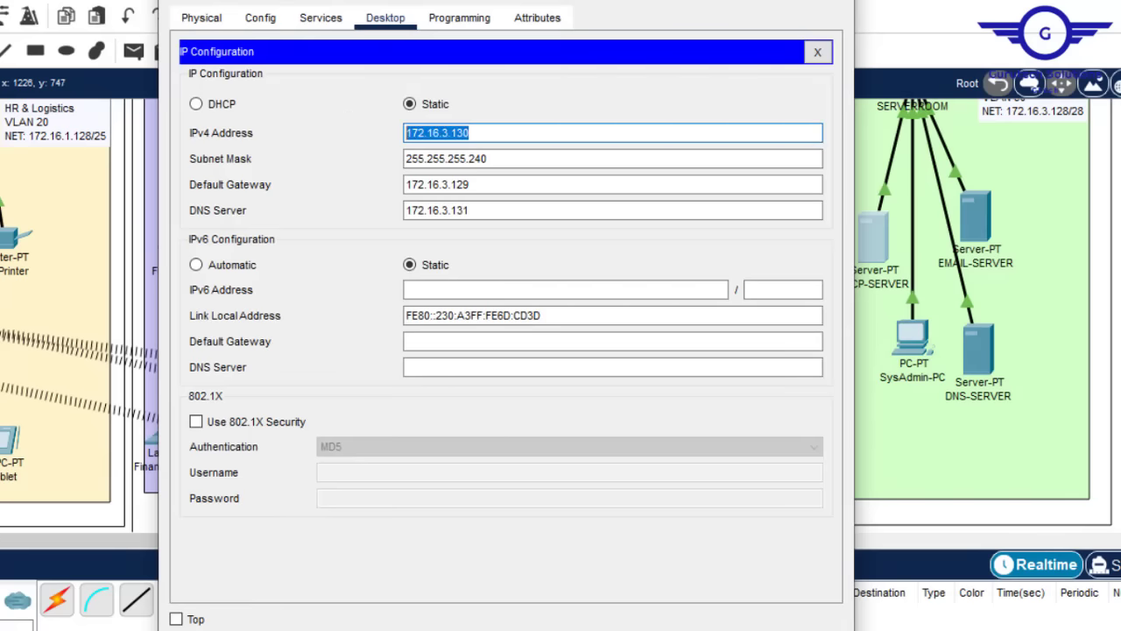
key(alt+F4)
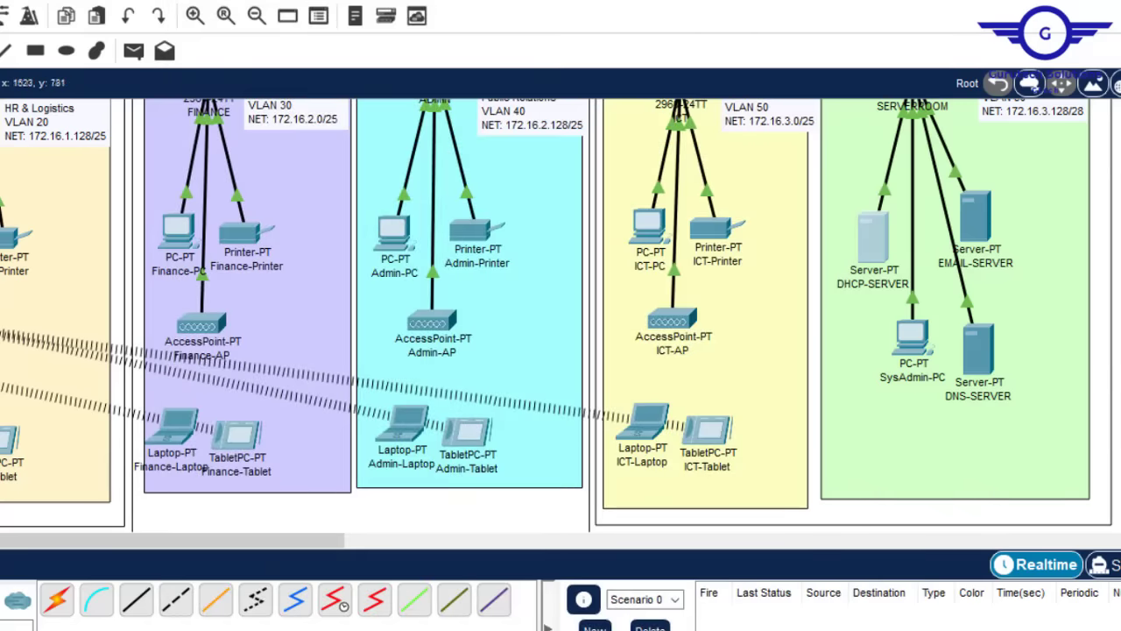
Complete VLAN 10's helper address on Multilayer1 with the copied 172.16.3.130 and return to global configuration mode.
scroll(1019, 175, up, 5)
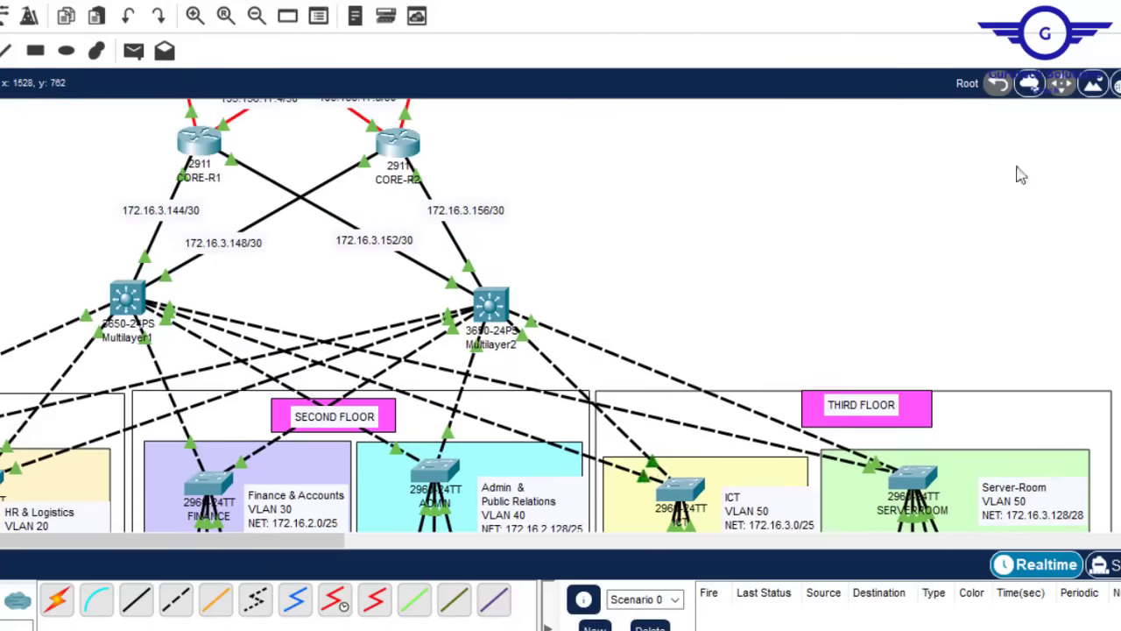
click(127, 296)
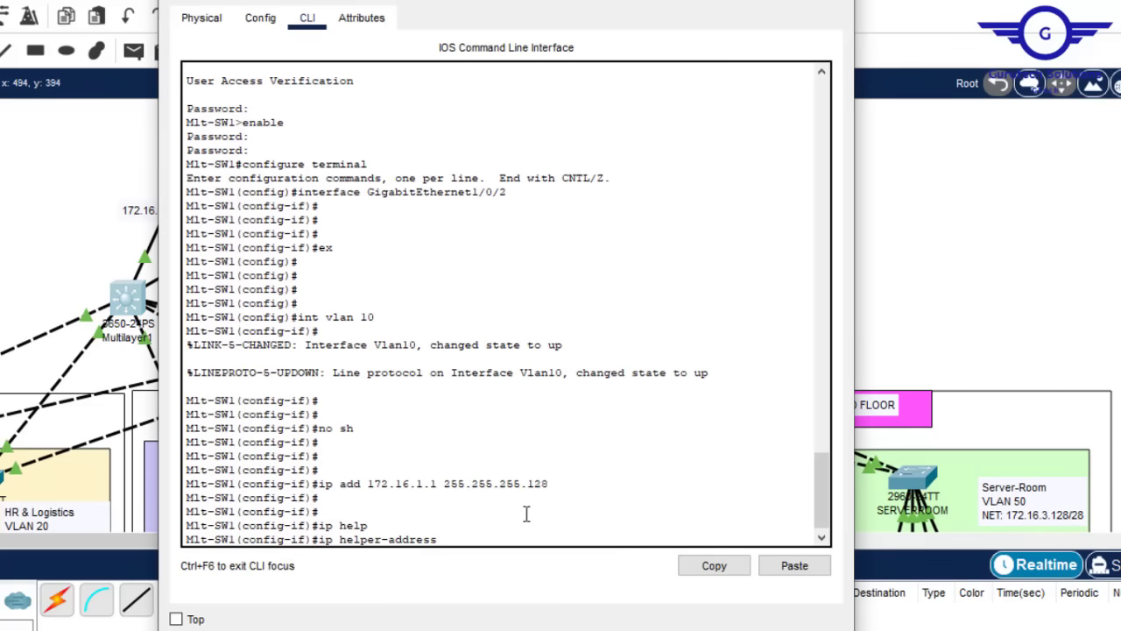
click(793, 564)
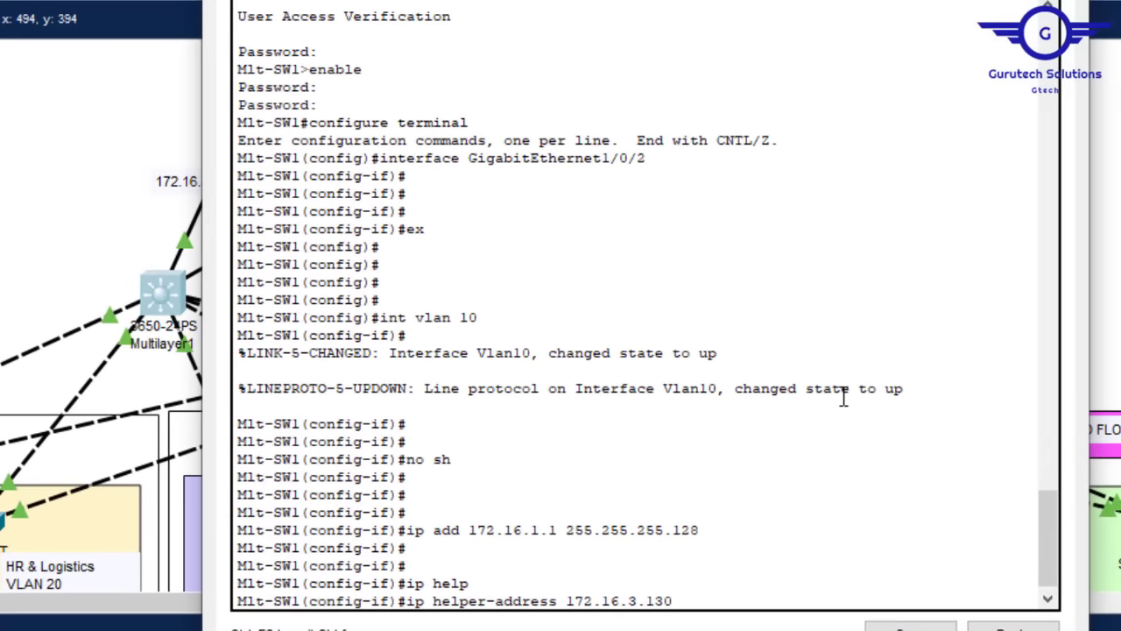
key(Return)
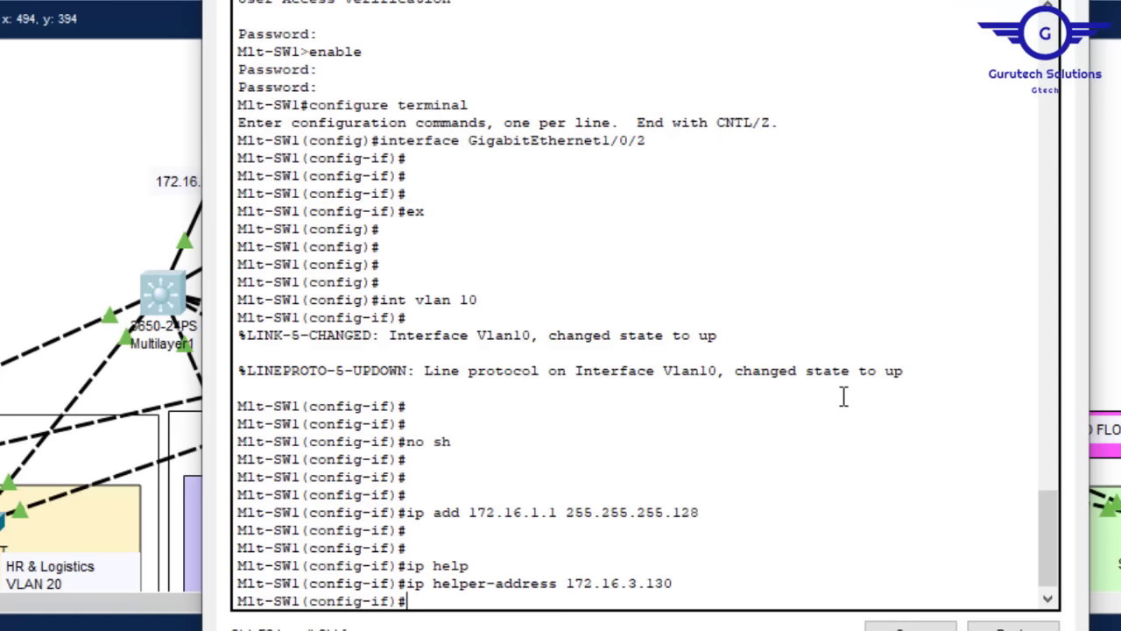
text(ex)
key(Return)
key(Return)
key(Return)
key(Return)
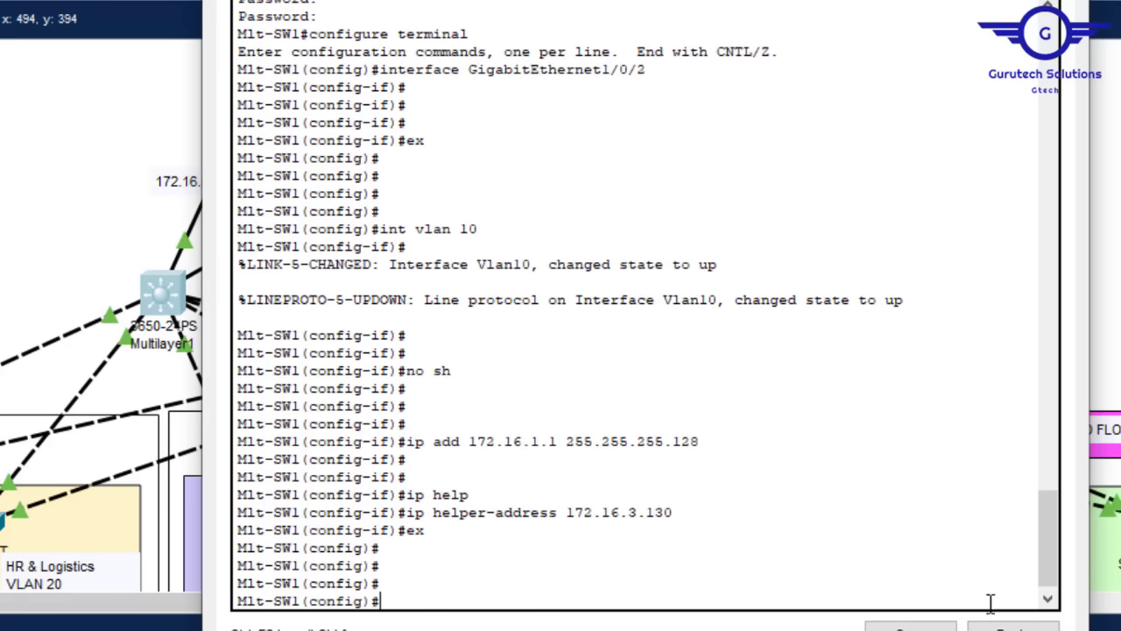
Switch to the c2.txt file in Notepad.
click(1013, 611)
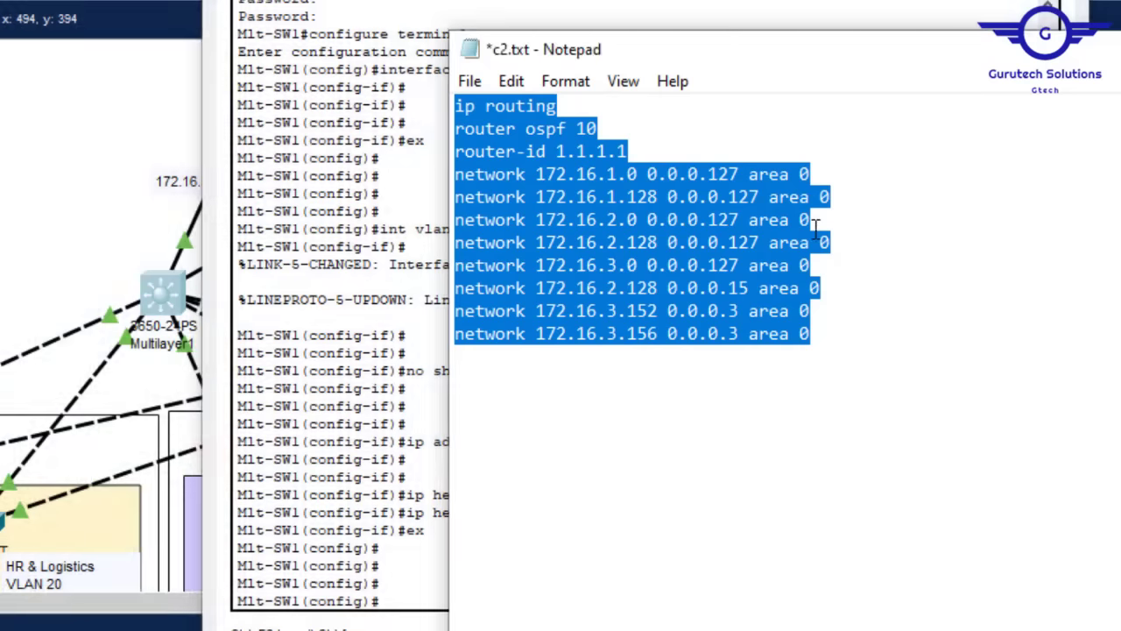
Replace the OSPF script in c2.txt with the lines "int vlan 10" and "no sh".
key(ctrl+x)
text(int )
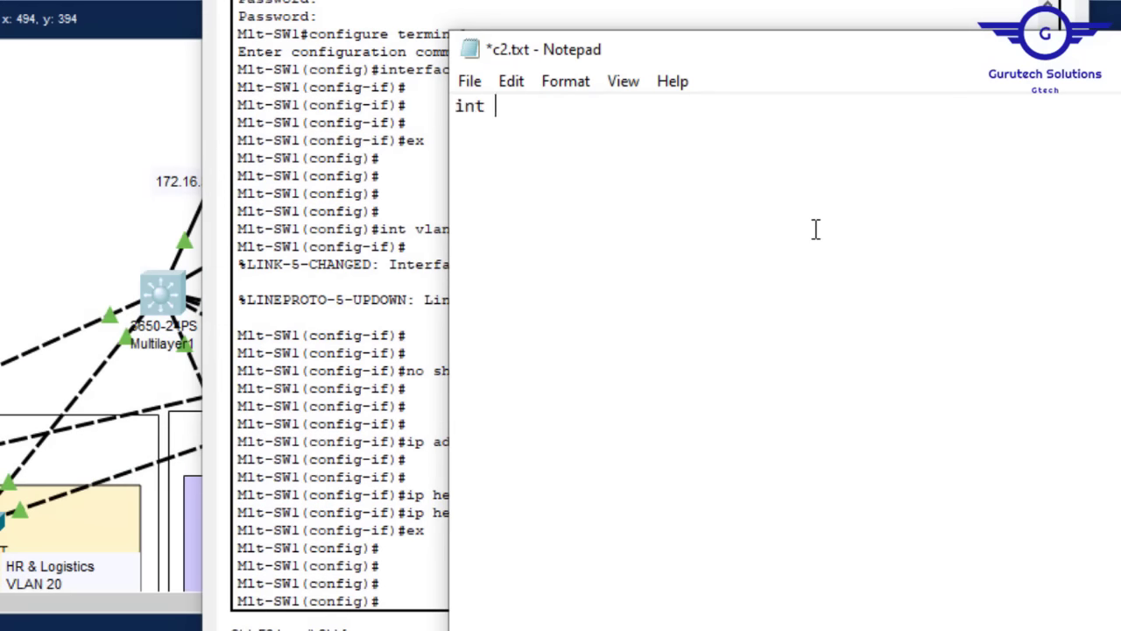
text(vlan 10\)
key(Return)
key(BackSpace)
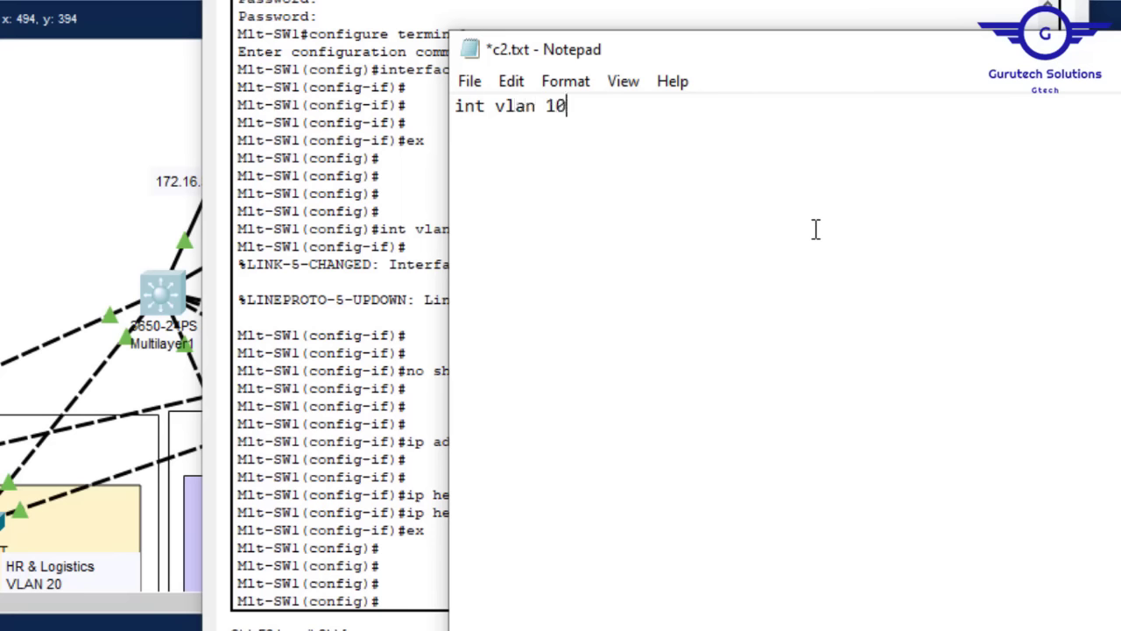
text(no sh)
key(Return)
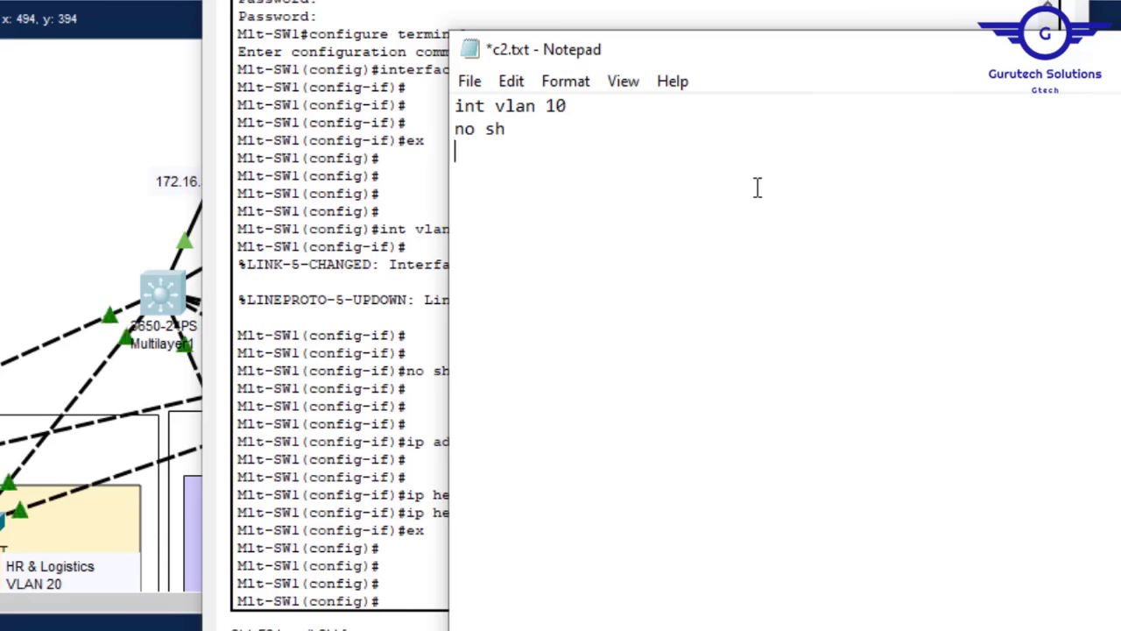
Add the line "ip add 172.16.1.1 255.255.255.128" to the VLAN 10 block.
text(ip add )
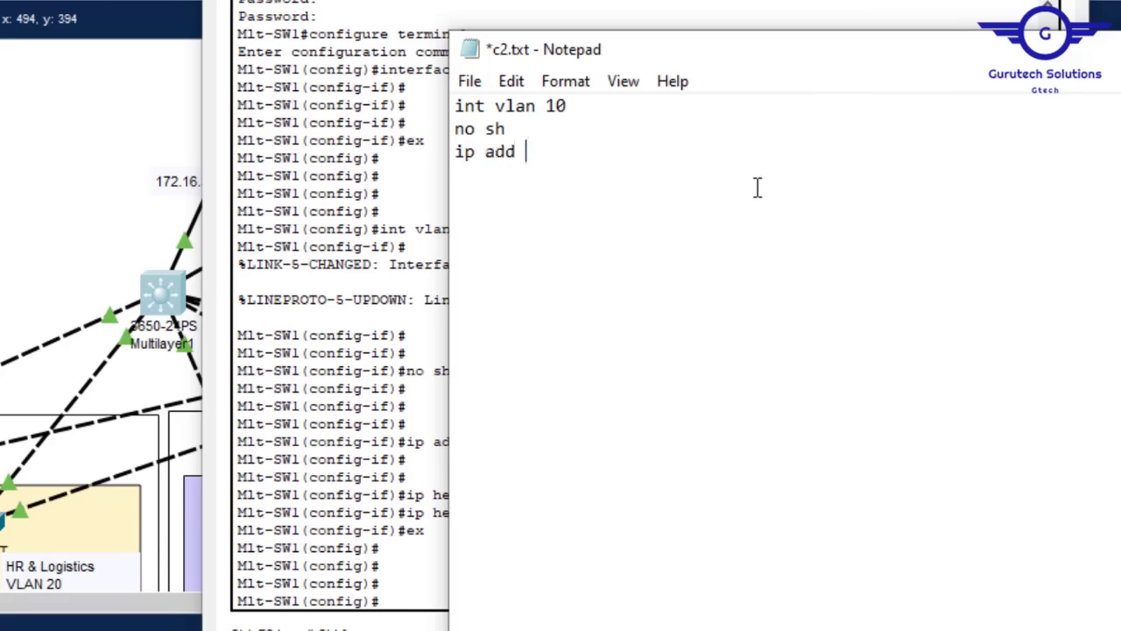
text(172.16.1.1 2)
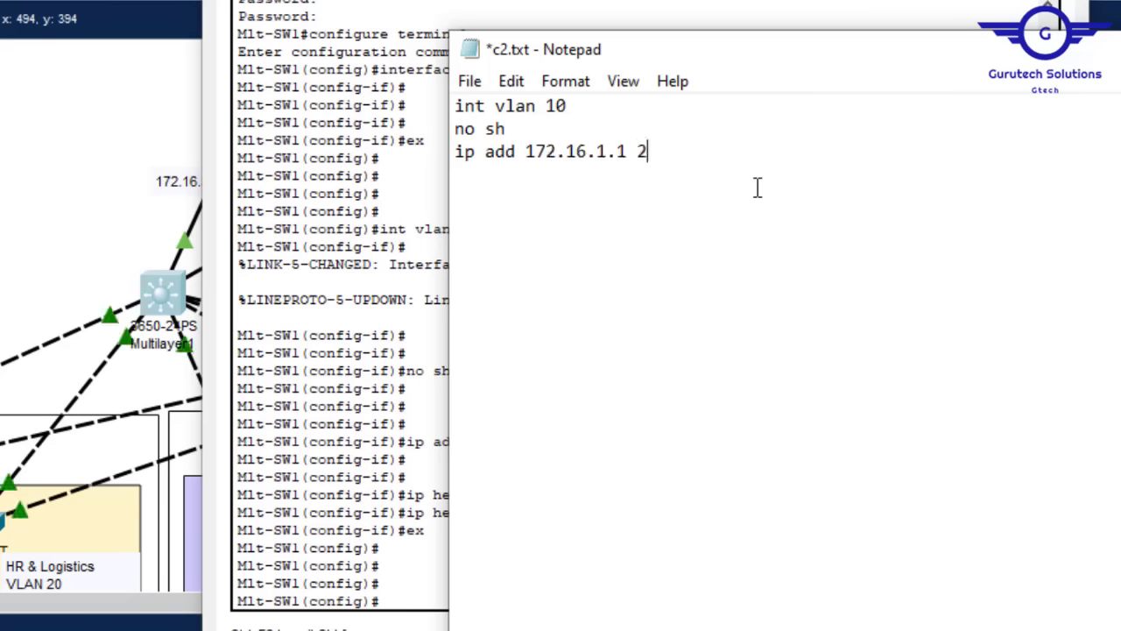
text(55.255)
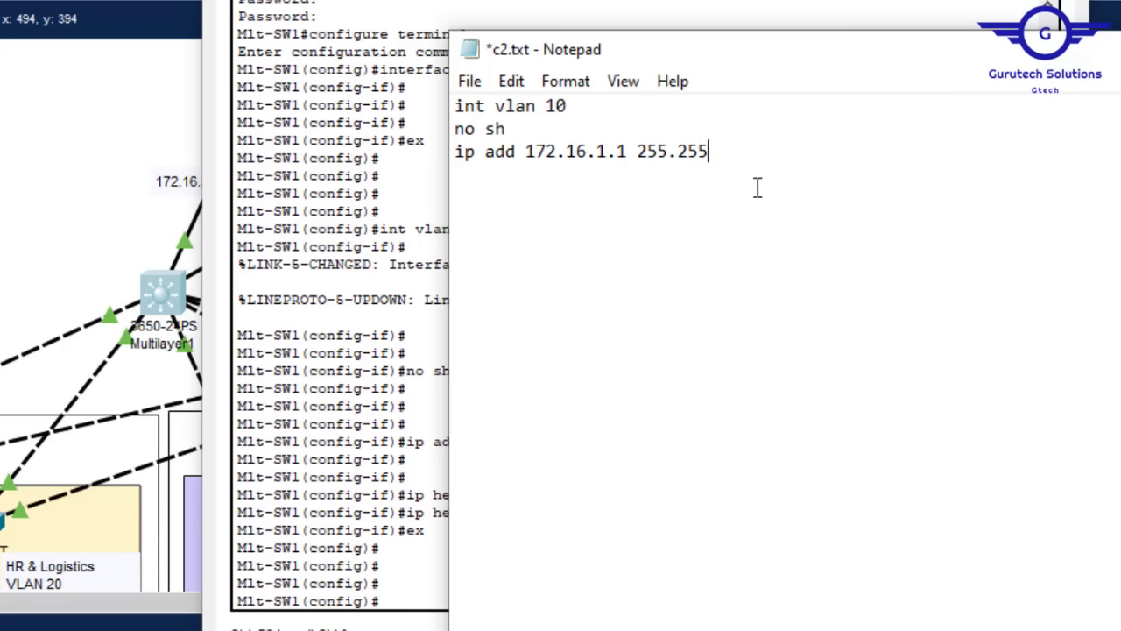
text(.255.12)
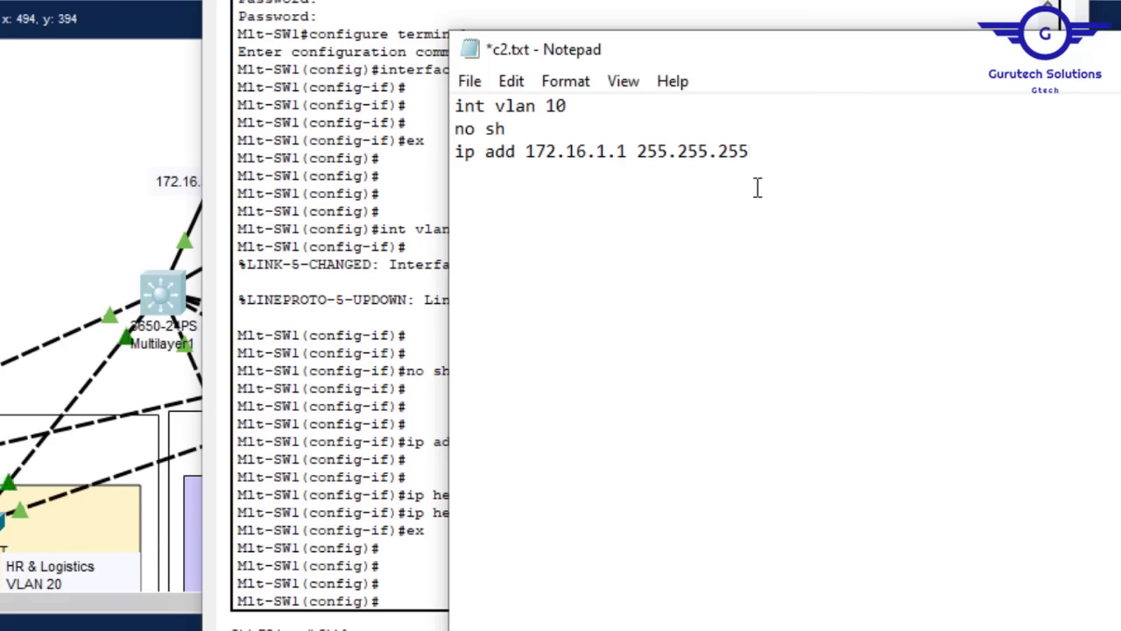
text(8)
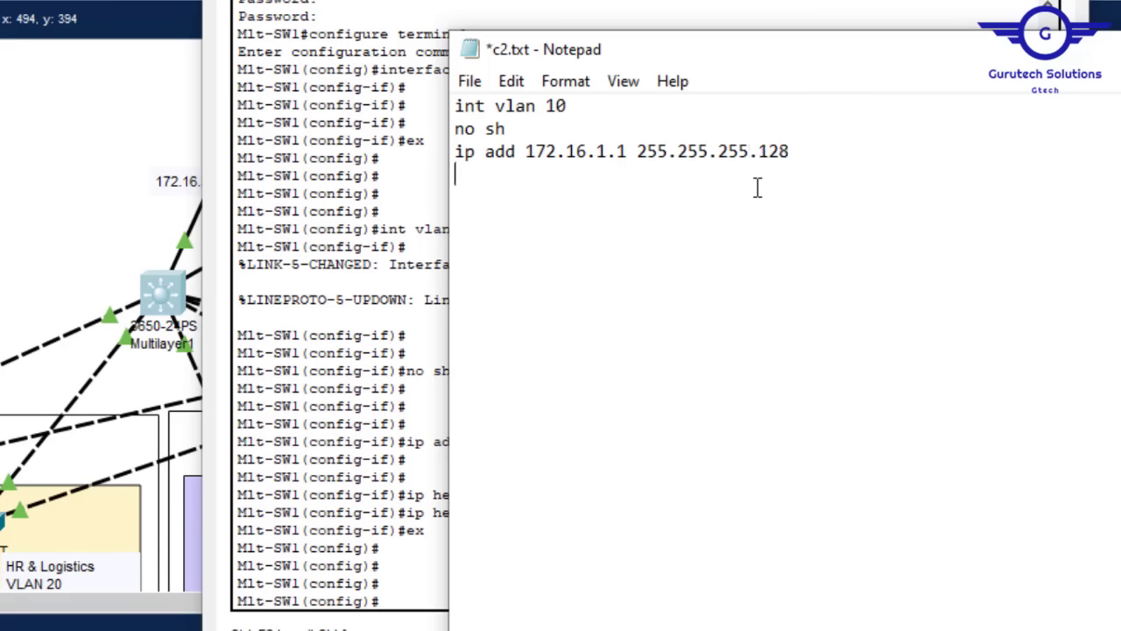
Copy "ip helper-address 172.16.3.130" from the Mlt-SW1 CLI in Packet Tracer into the Notepad VLAN 10 block and end the block with "ex".
key(alt+Tab)
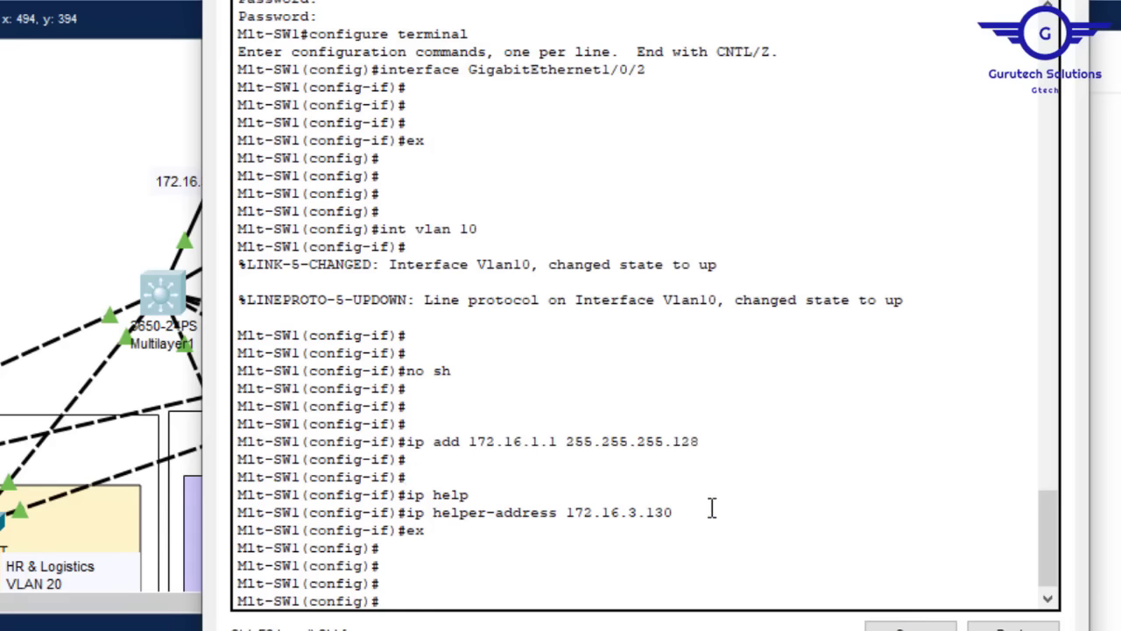
drag(673, 513, 410, 519)
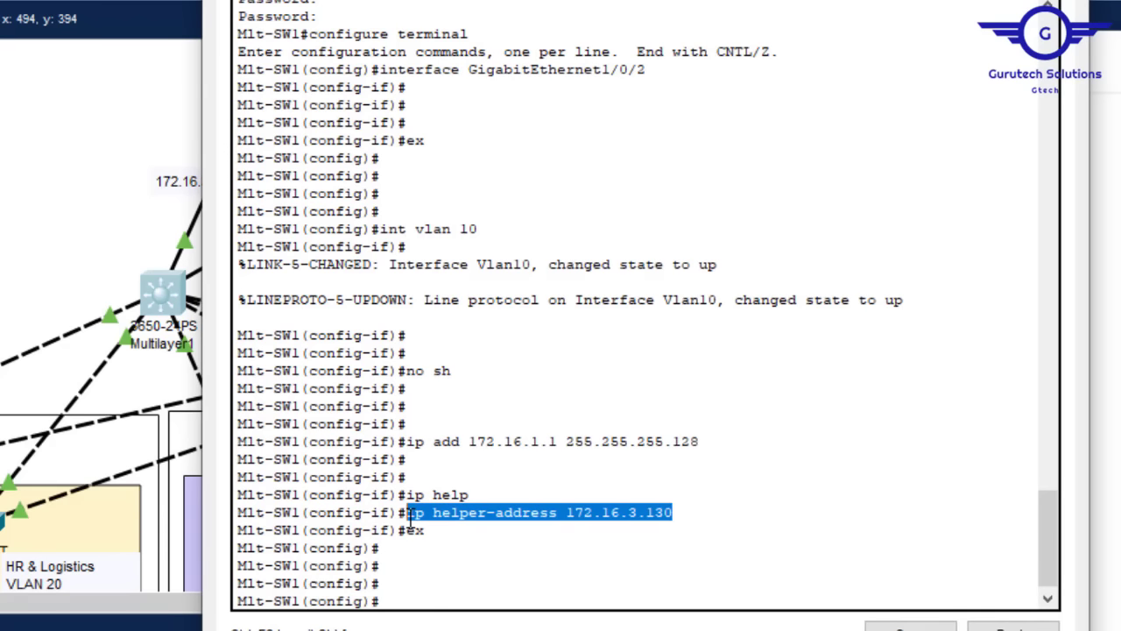
click(912, 626)
click(972, 611)
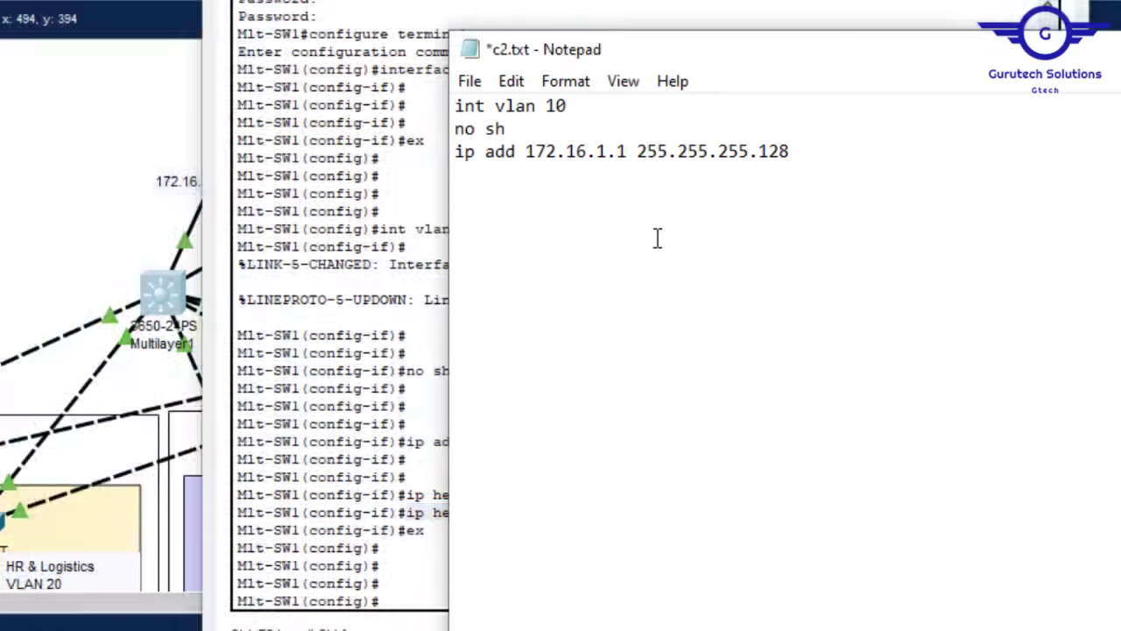
key(Return)
key(ctrl+v)
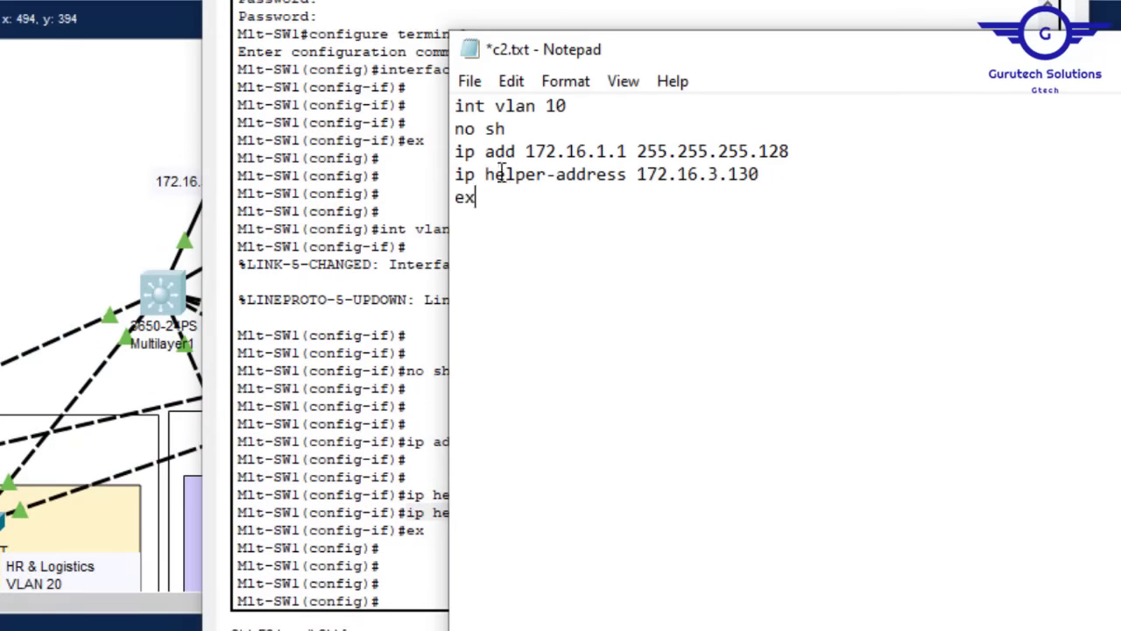
Duplicate the VLAN 10 block below itself and change the copy to VLAN 20 with IP address 172.16.1.129.
drag(490, 197, 452, 103)
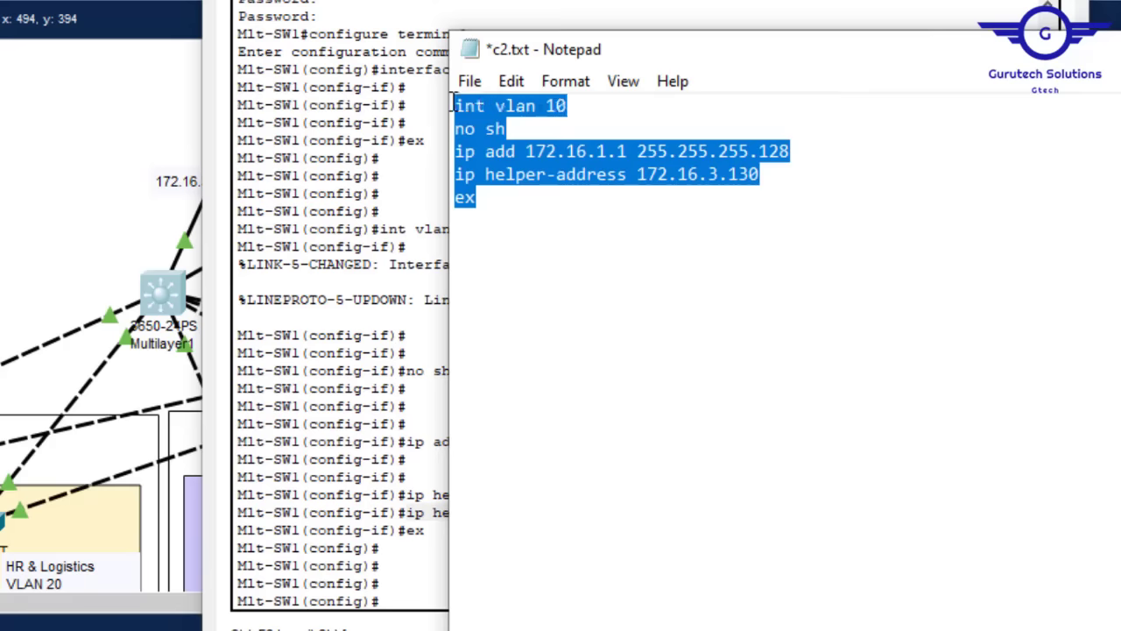
click(513, 205)
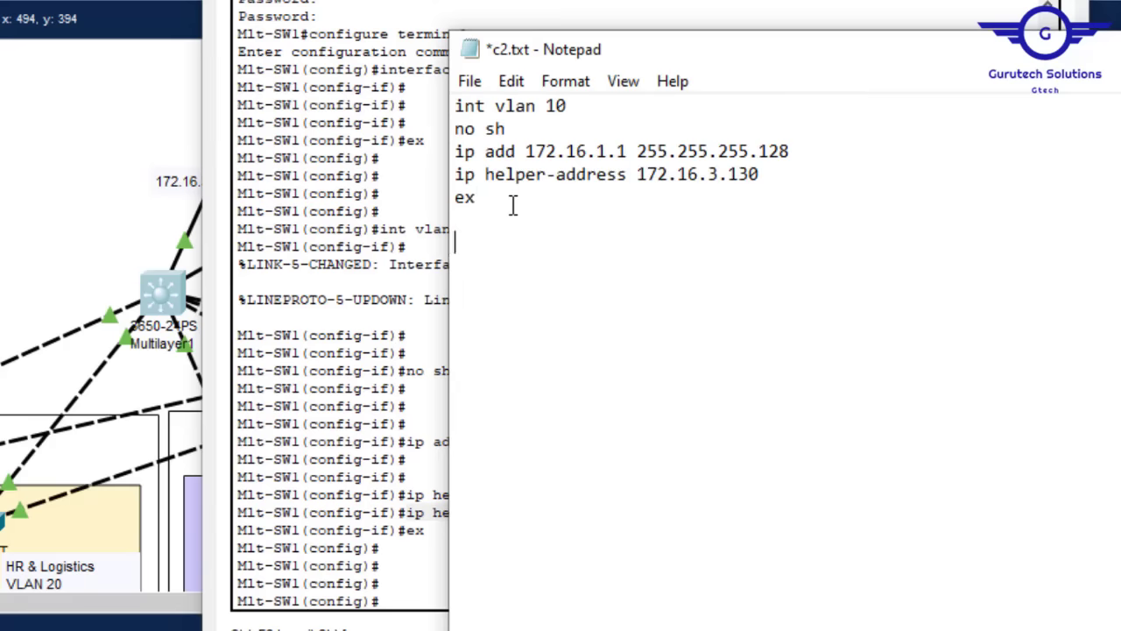
key(ctrl+v)
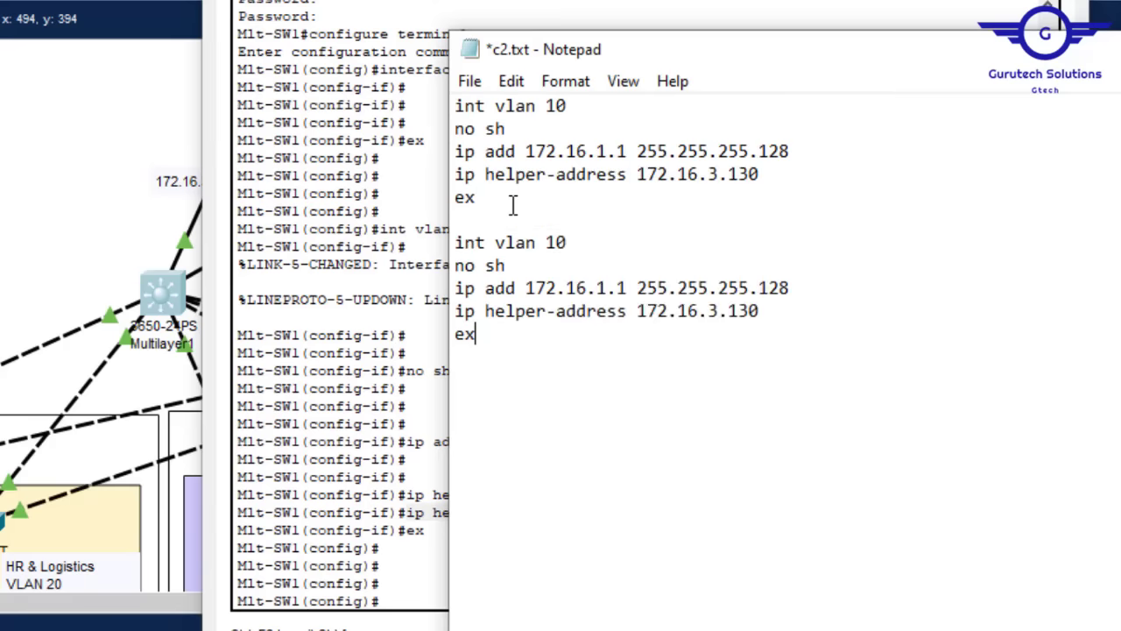
click(556, 243)
key(BackSpace)
text(2)
click(629, 289)
text(29)
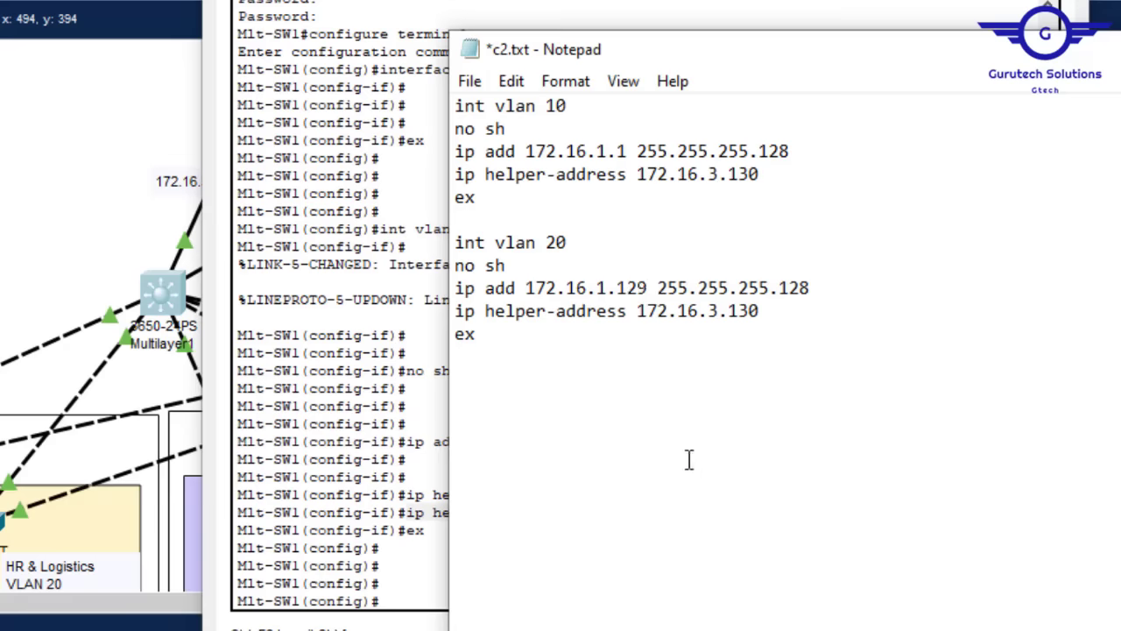
Duplicate the VLAN 10 and VLAN 20 blocks below the existing ones, separated by a blank line.
click(489, 340)
drag(488, 340, 456, 105)
key(ctrl+c)
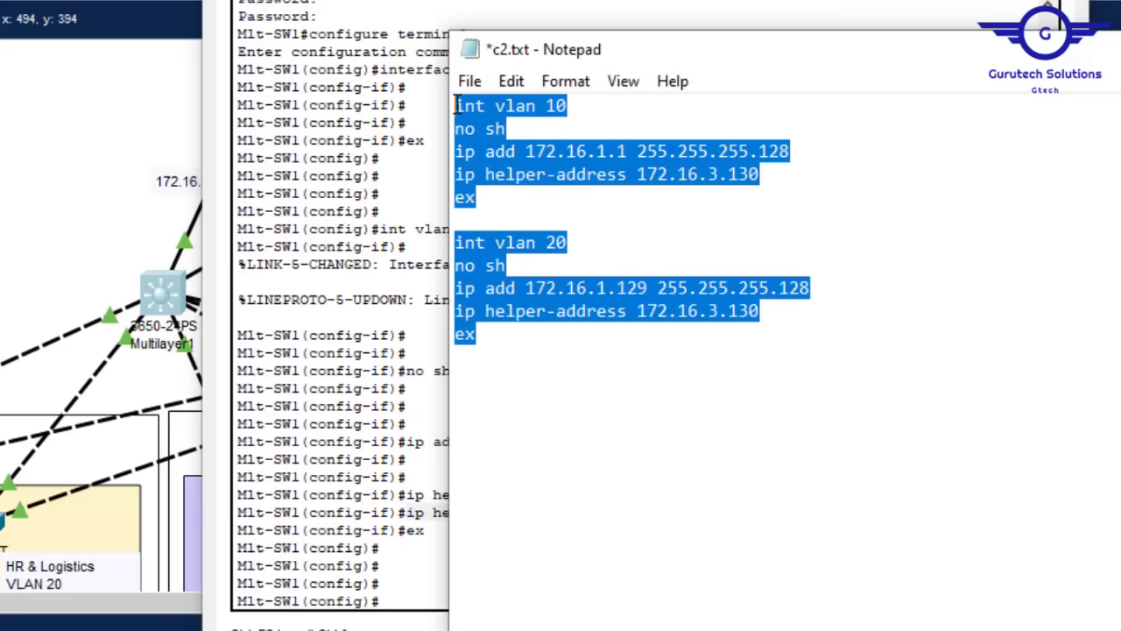
click(499, 340)
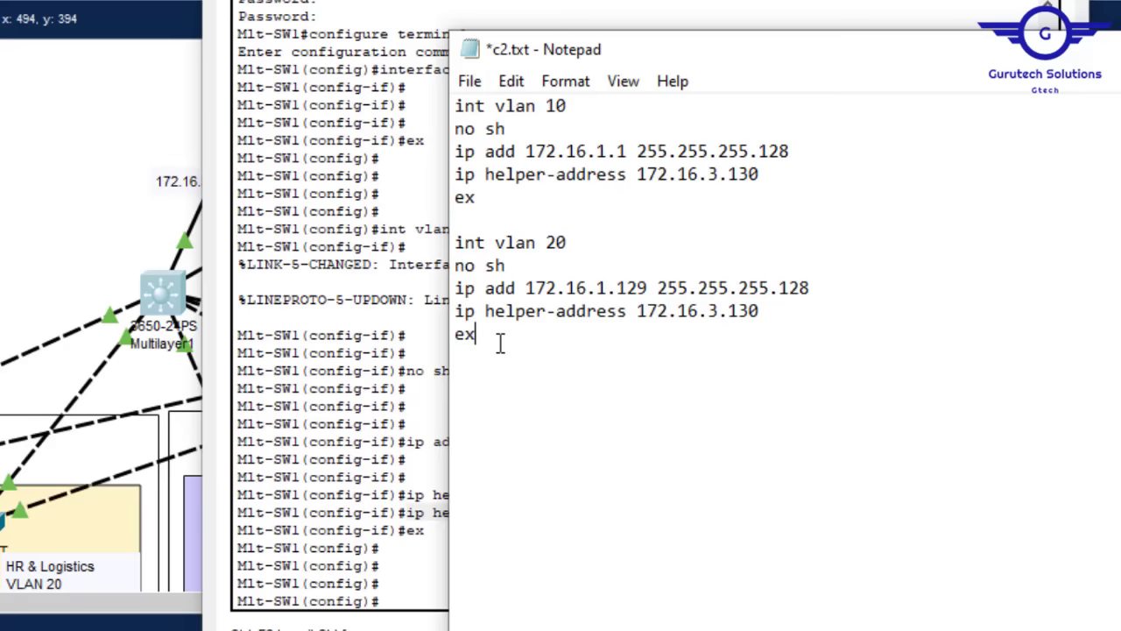
double_click(499, 341)
click(500, 343)
key(ctrl+v)
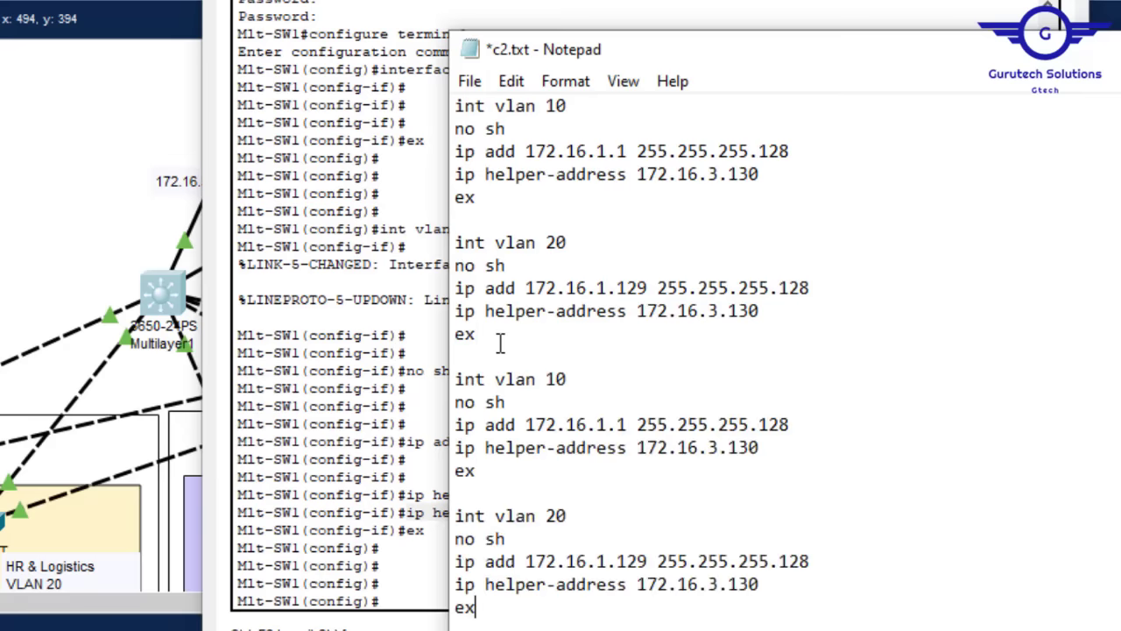
Renumber the two duplicated interface blocks as VLAN 30 and VLAN 40.
click(555, 383)
key(BackSpace)
text(3)
click(560, 515)
key(BackSpace)
text(4)
Set the VLAN 30 address to 172.16.2.1 and the VLAN 40 address to 172.16.2.129.
click(606, 425)
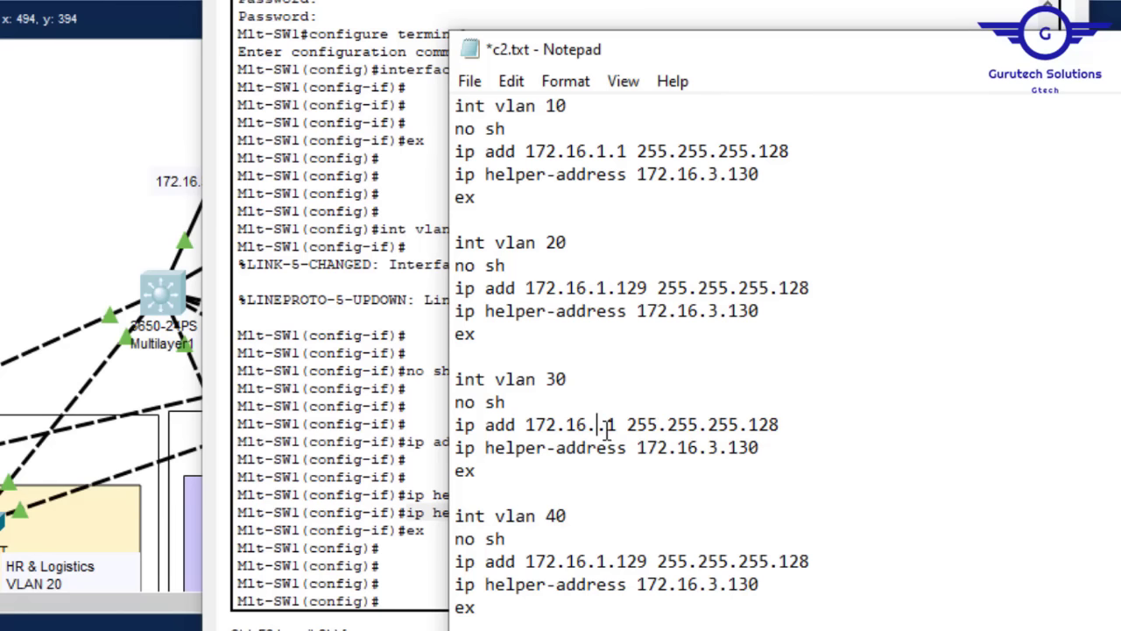
key(BackSpace)
text(2)
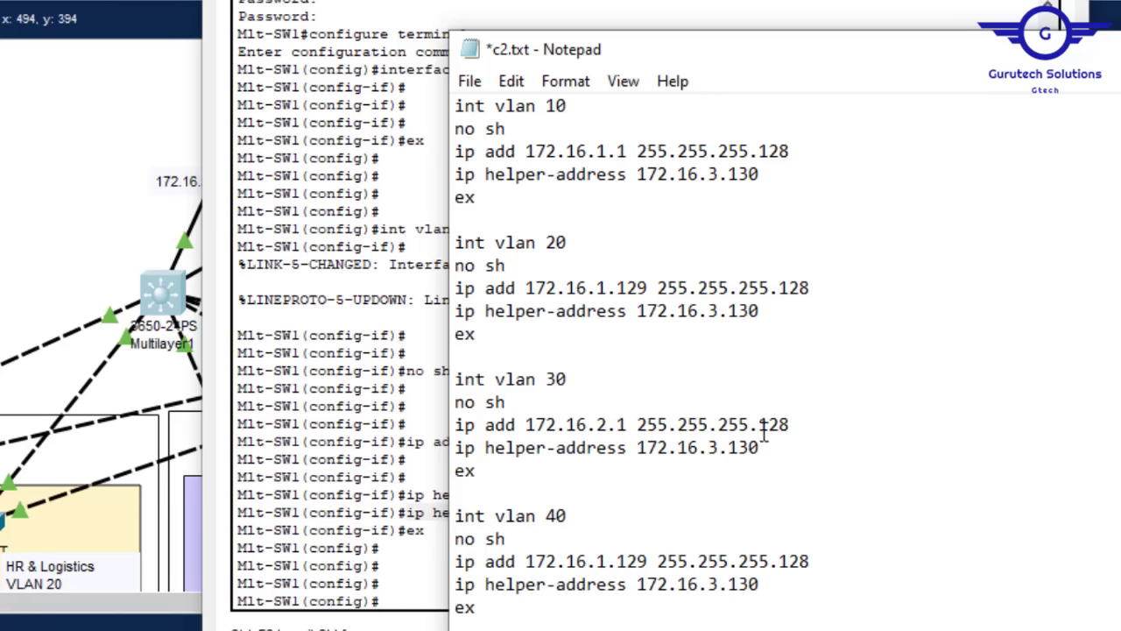
click(606, 561)
key(BackSpace)
text(2)
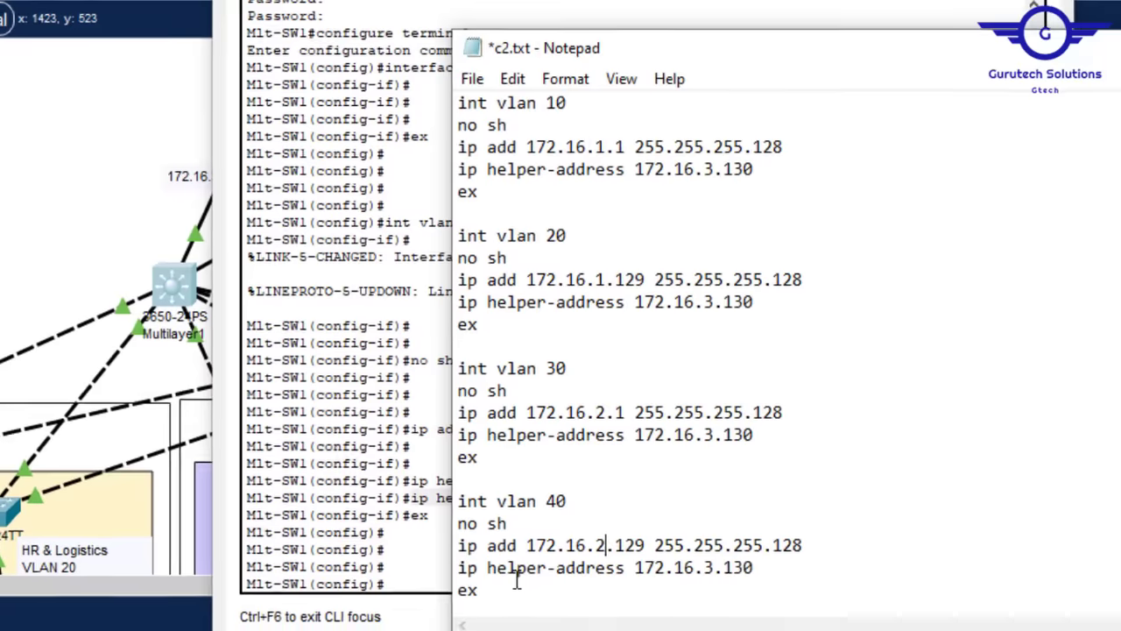
Paste another copy of the VLAN 10 and VLAN 20 blocks beneath the VLAN 40 block, after a blank line.
click(516, 586)
text(\)
key(Return)
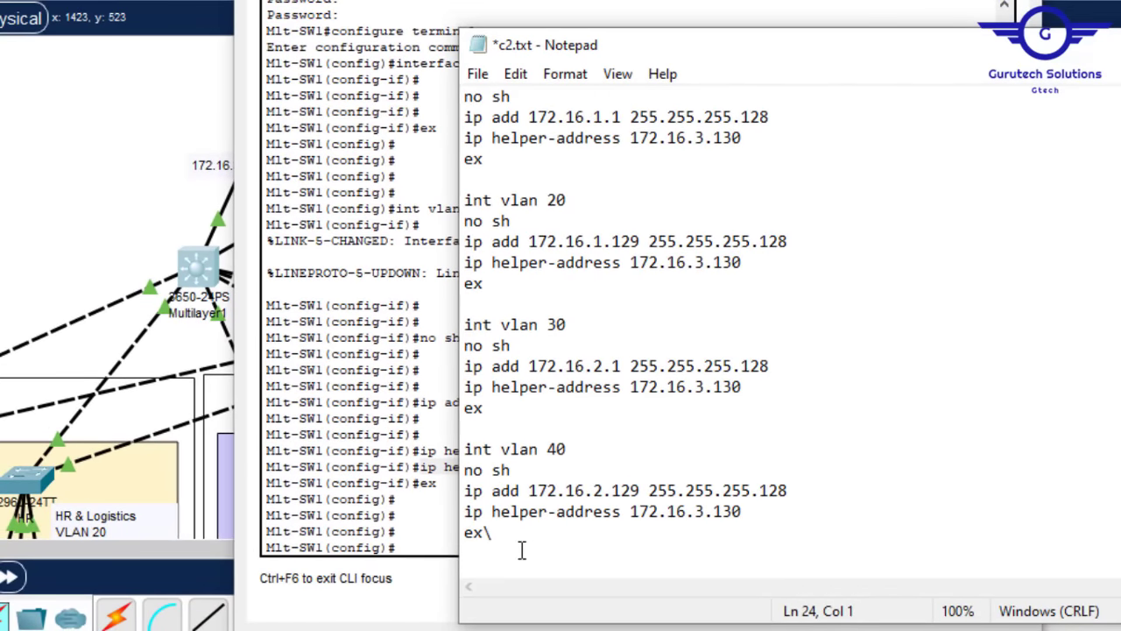
key(BackSpace)
key(BackSpace)
key(Return)
key(Return)
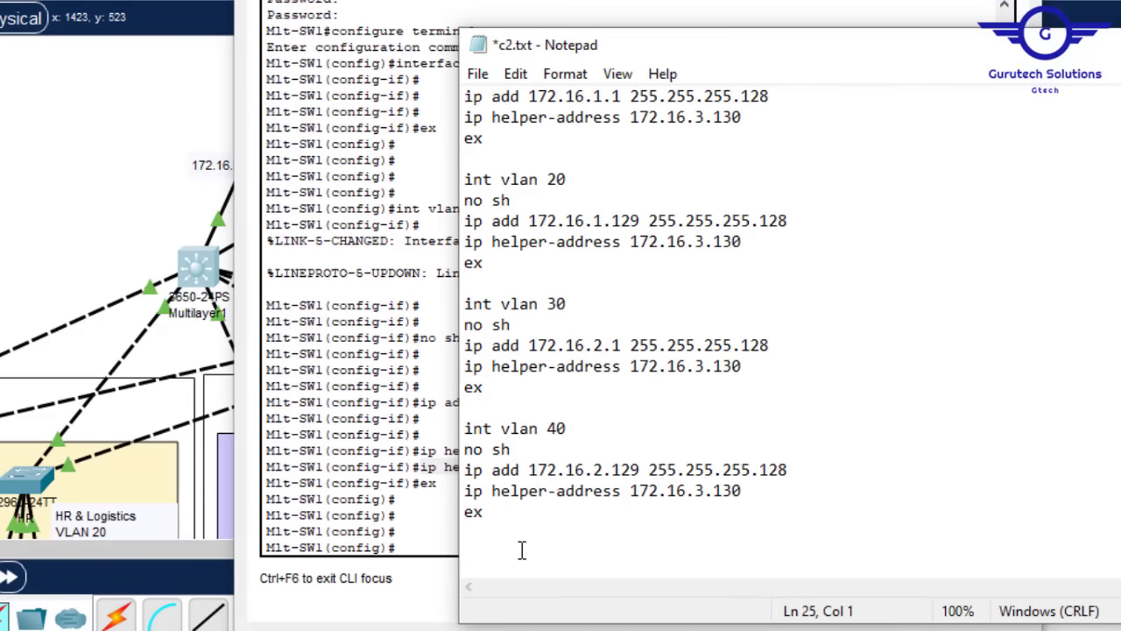
key(ctrl+v)
Change the pasted VLAN 10 block to VLAN 50 with IP address 172.16.3.1.
click(558, 345)
key(BackSpace)
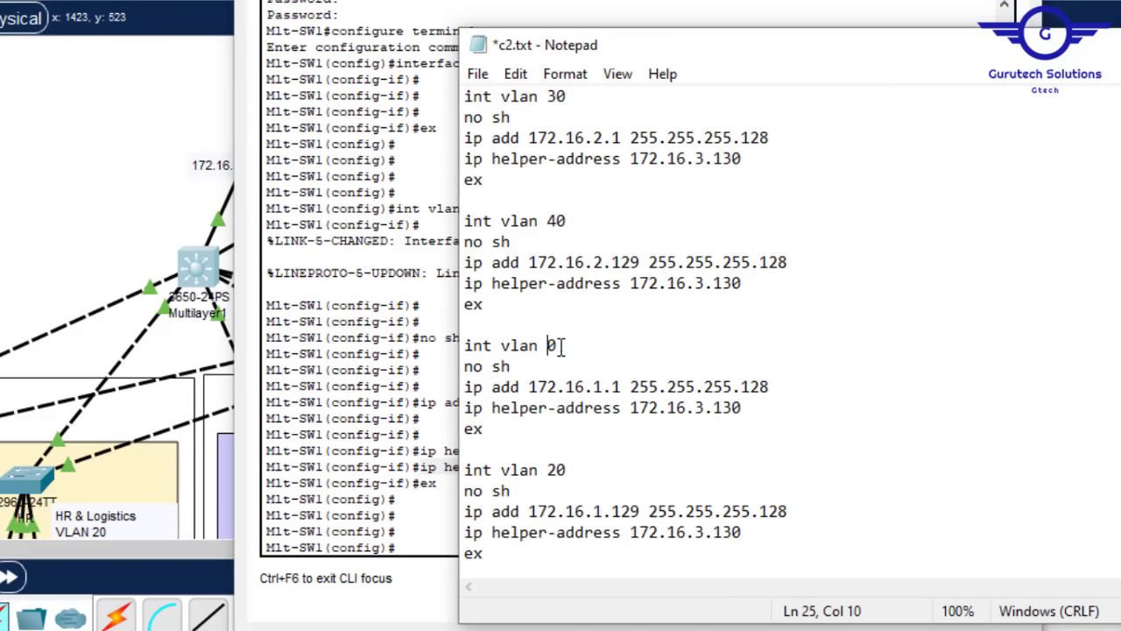
text(5)
click(601, 388)
key(BackSpace)
text(3)
Change the last pasted block to VLAN 60 with IP address 172.16.3.129.
click(557, 471)
key(BackSpace)
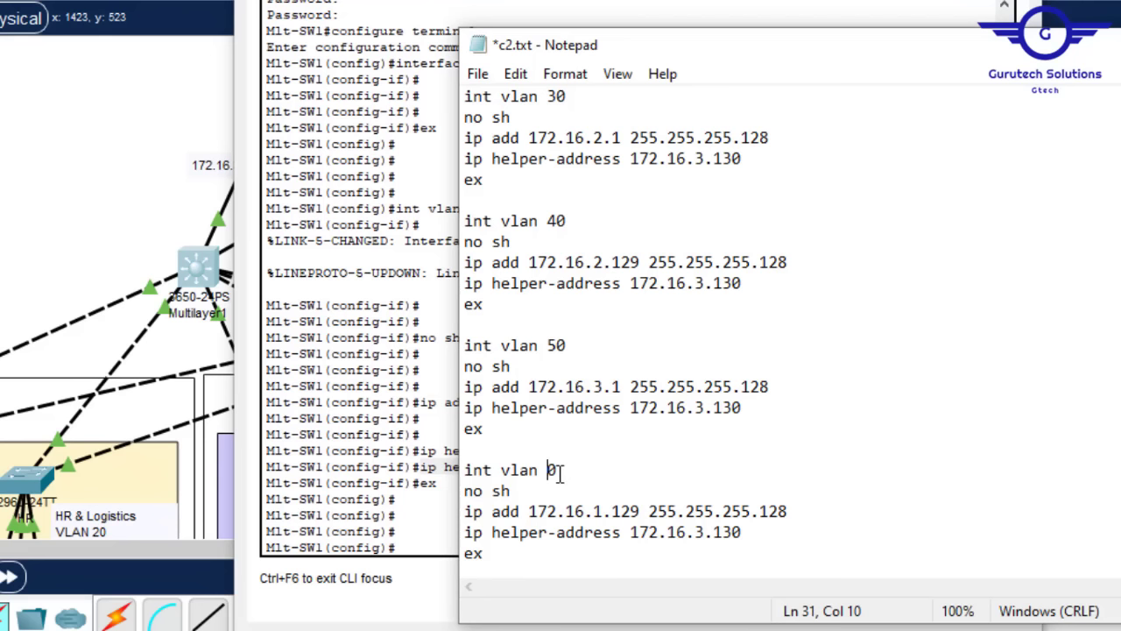
text(6)
key(BackSpace)
text(3)
Add blank lines after the VLAN 60 block, run the entire script in the Mlt-SW1 CLI, and save the configuration with "do wr".
click(532, 550)
key(Return)
key(Return)
key(ctrl+a)
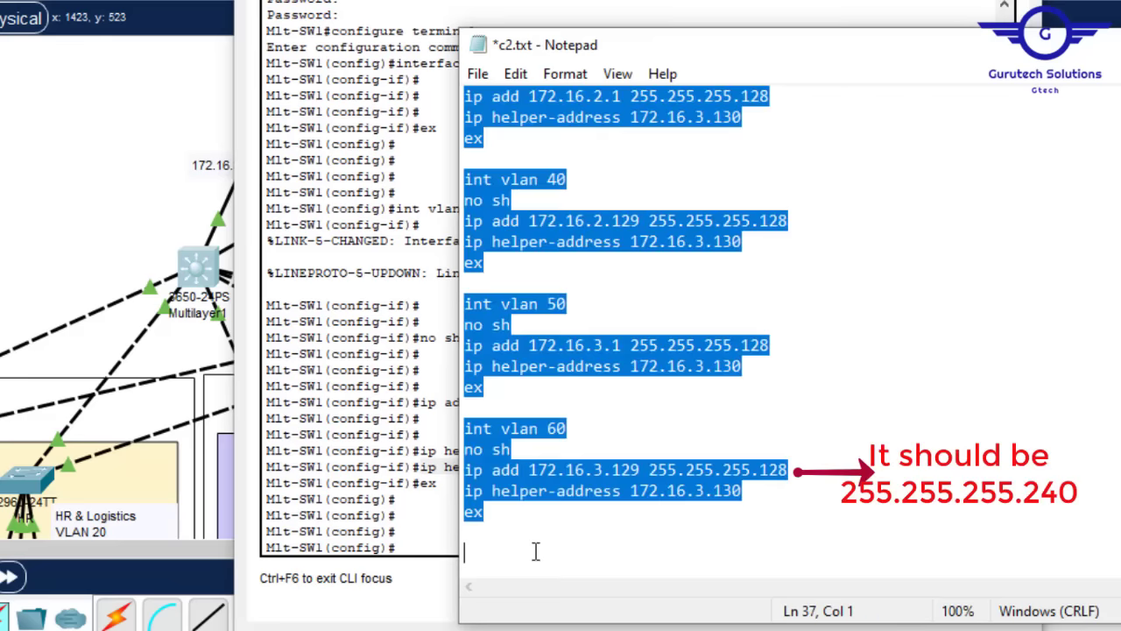
key(ctrl+c)
click(396, 481)
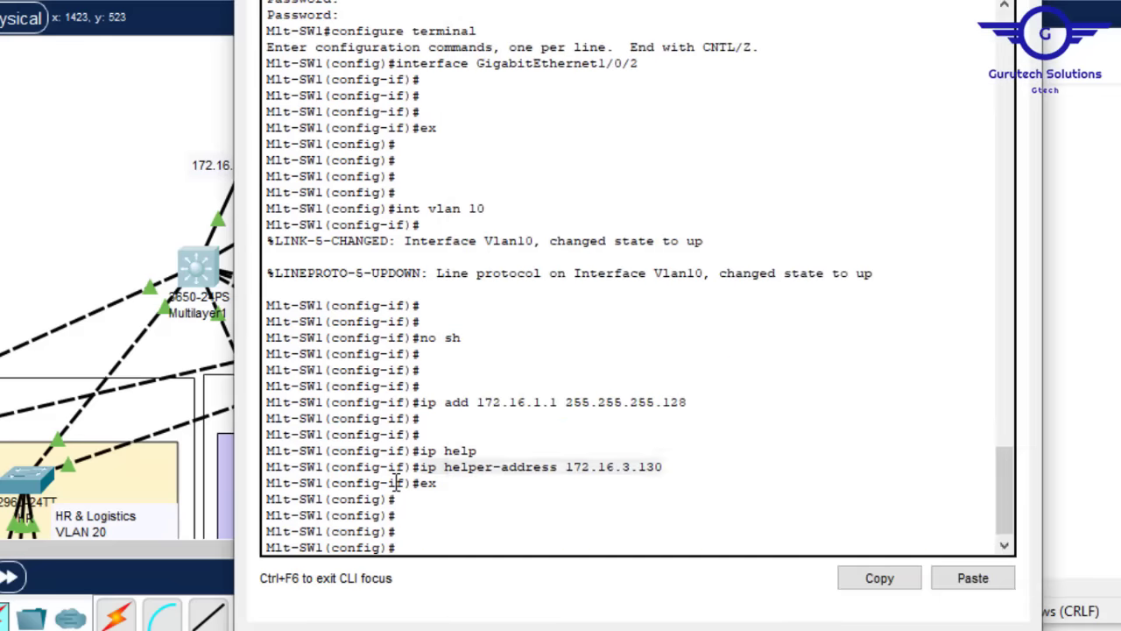
click(972, 579)
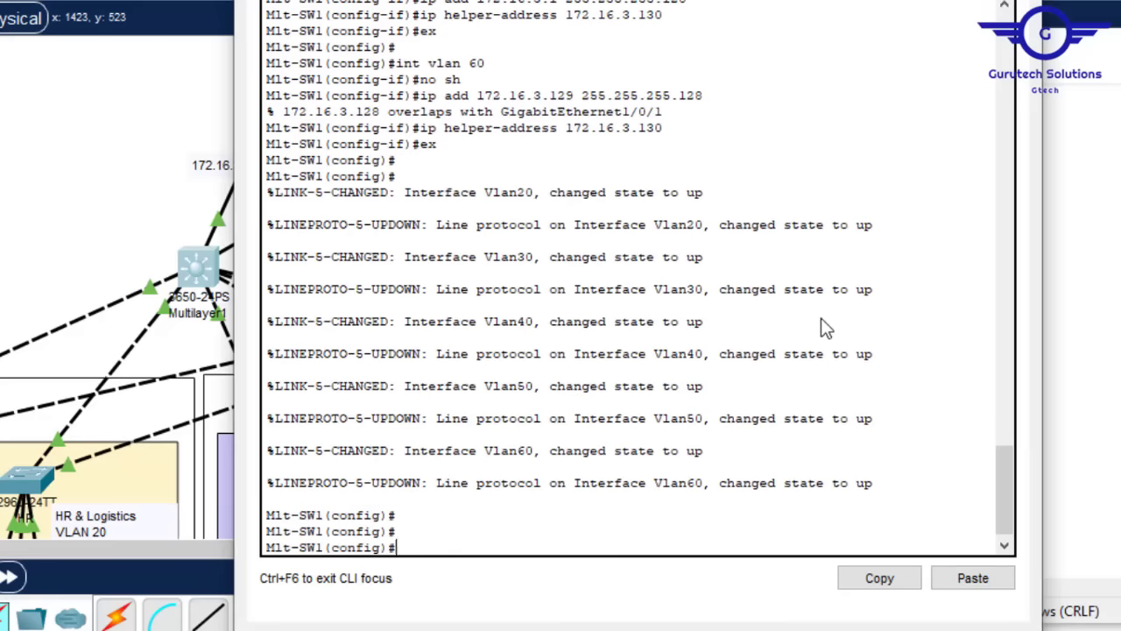
text(do wr)
key(Return)
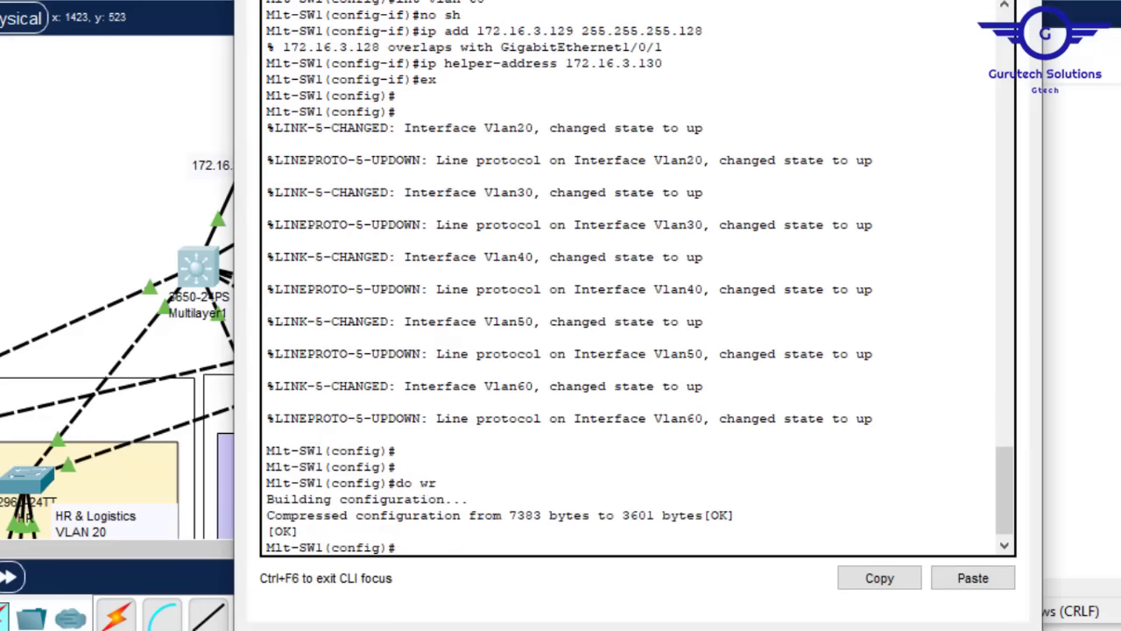
Run the copied VLAN interface script in the Mlt-SW2 CLI and save the configuration with "do wr".
key(alt+Tab)
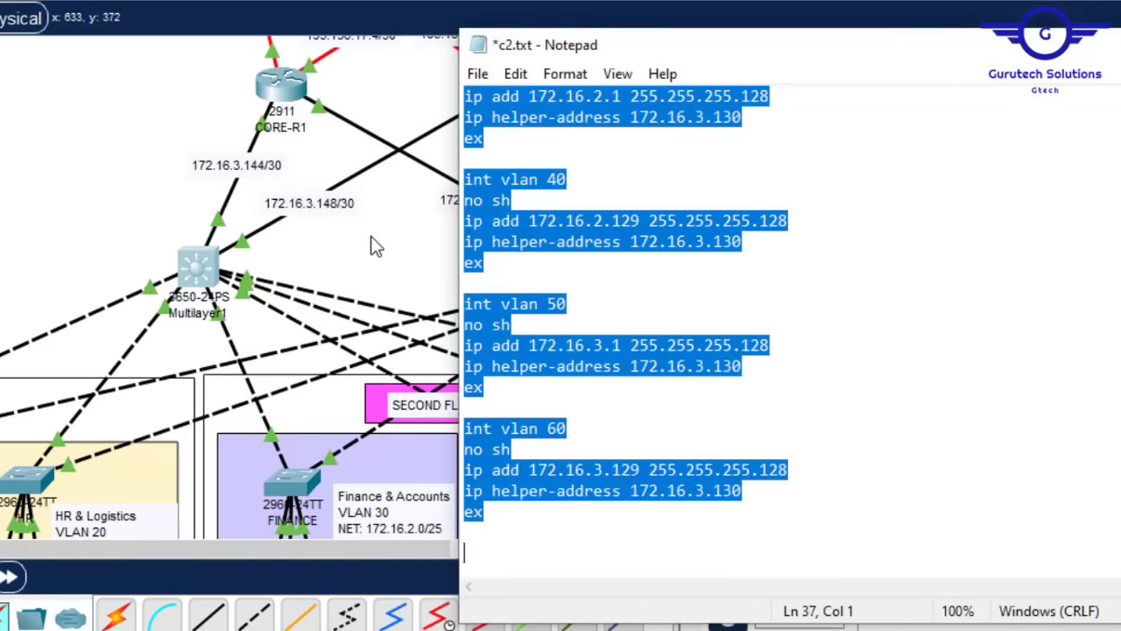
click(372, 245)
click(620, 276)
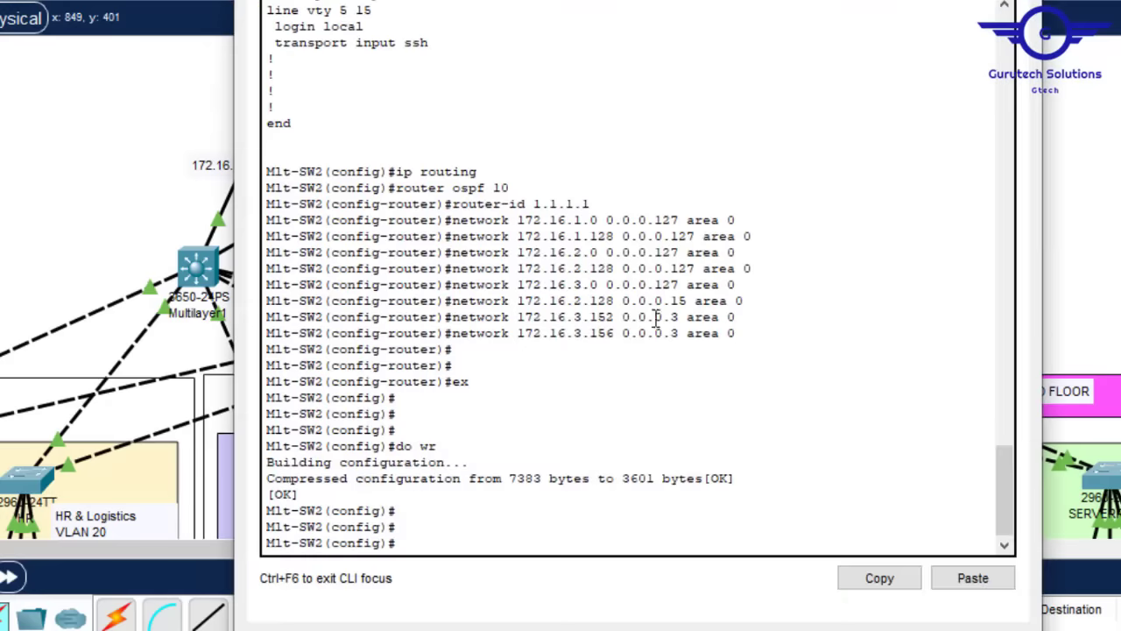
key(Return)
key(Return)
key(Return)
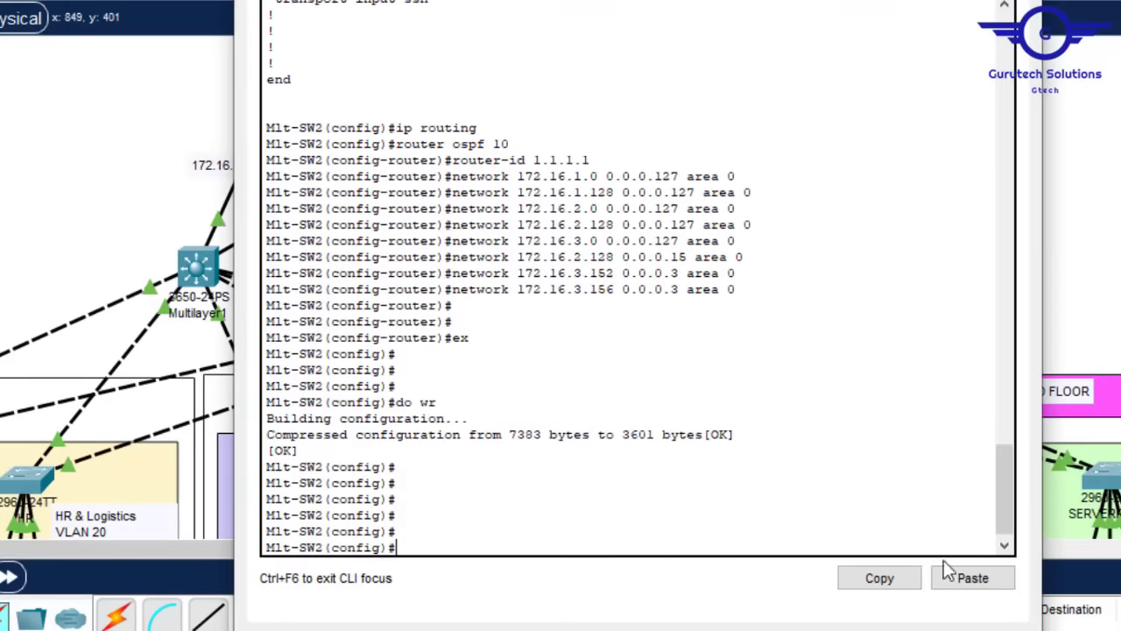
click(970, 578)
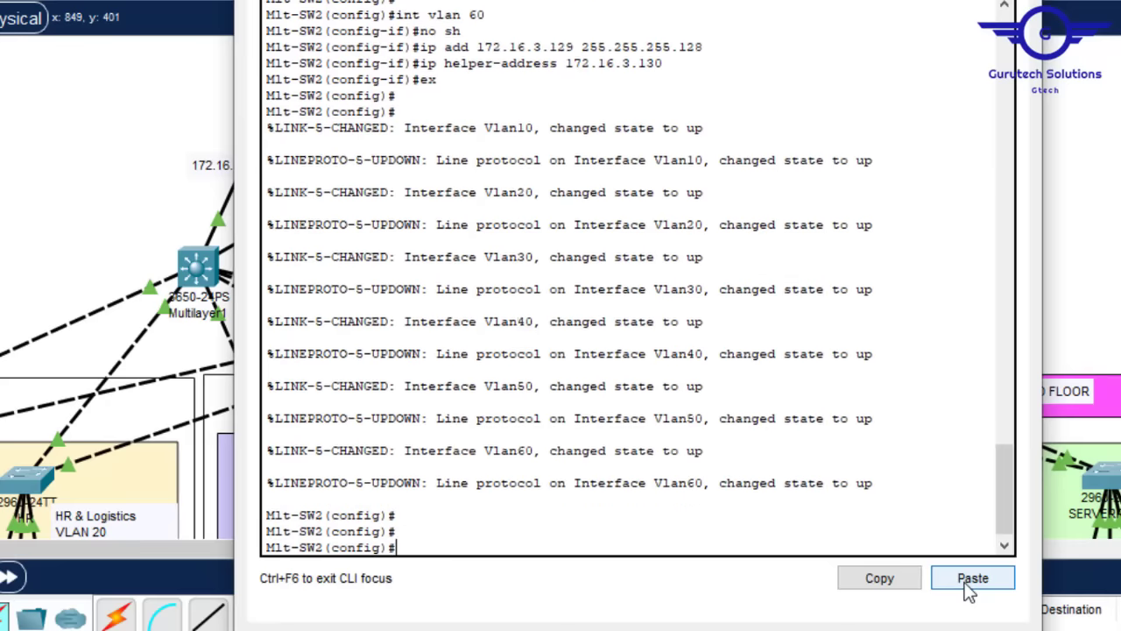
key(Return)
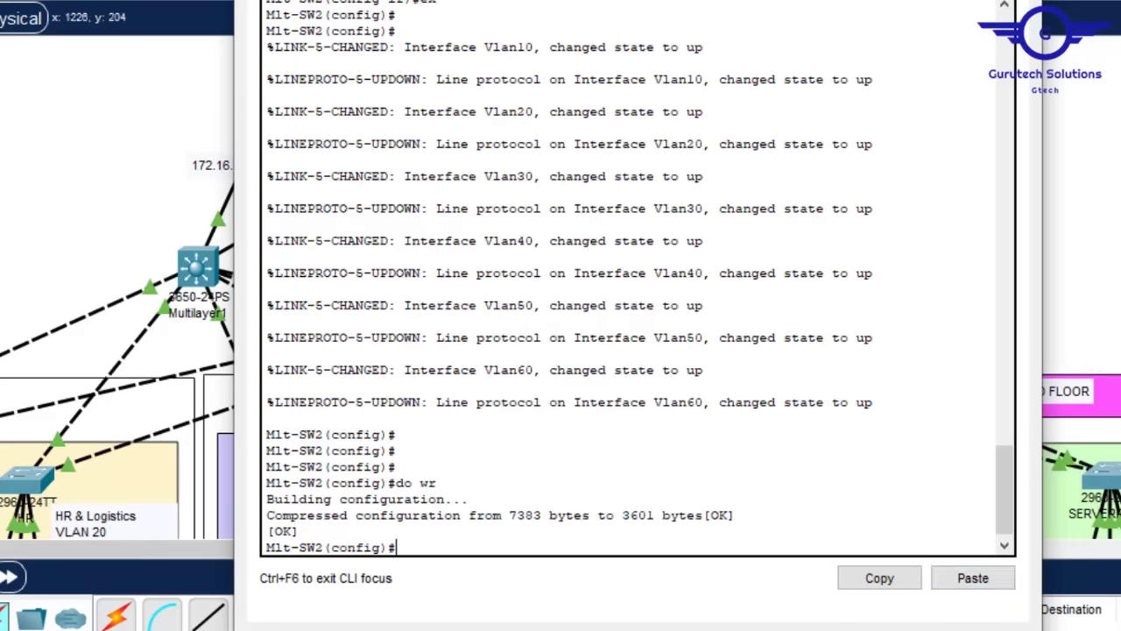
Close the Mlt-SW2 window, review the VLAN interface blocks and DHCP helper address in c2.txt, and put the file away without closing it.
key(alt+F4)
mouse_move(929, 627)
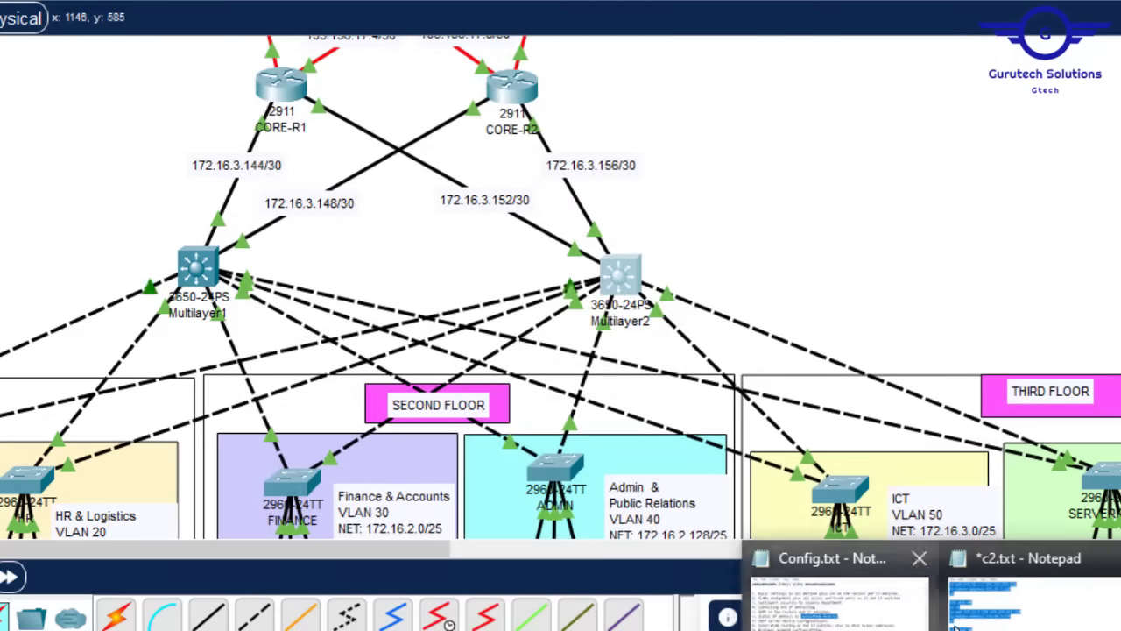
click(1025, 578)
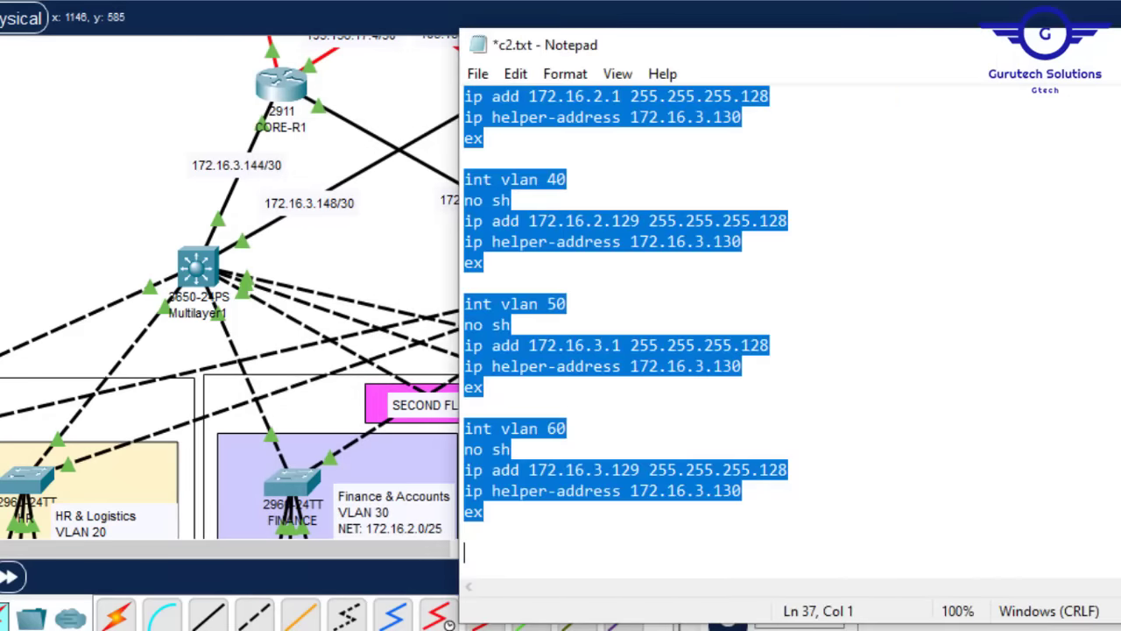
scroll(613, 332, up, 2)
scroll(613, 333, up, 3)
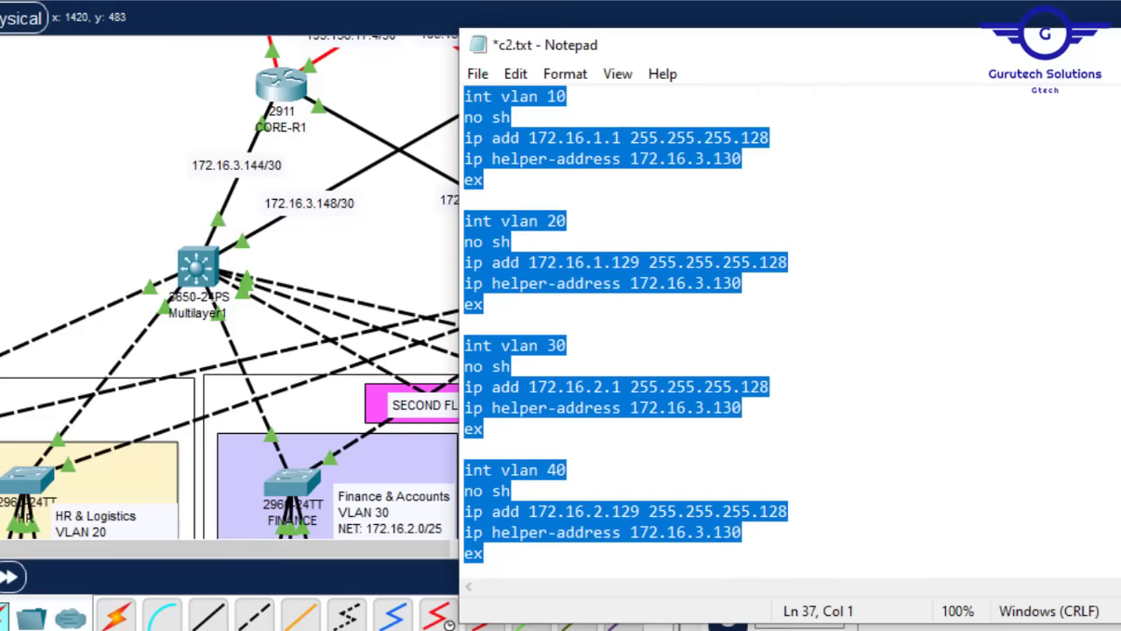
click(640, 156)
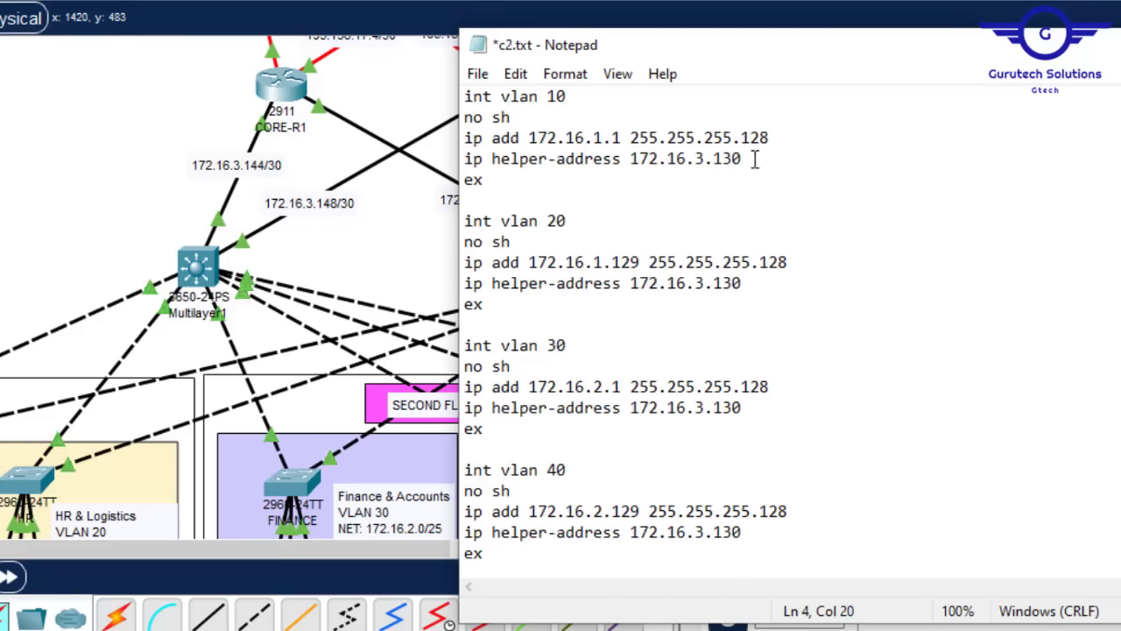
drag(753, 159, 556, 153)
drag(649, 168, 630, 168)
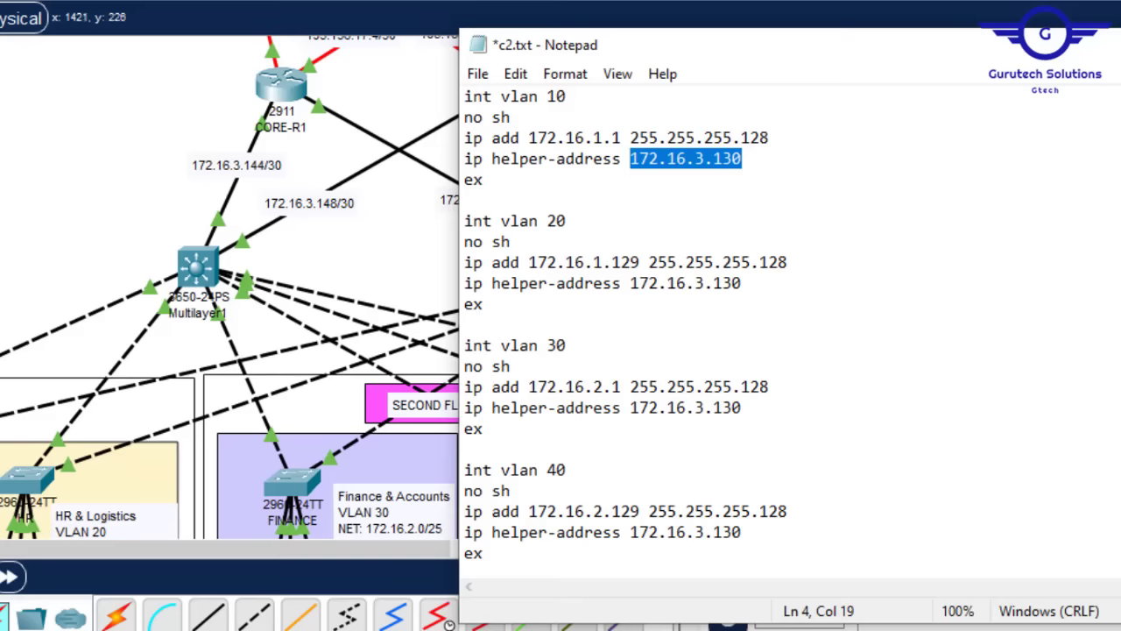
key(alt+F4)
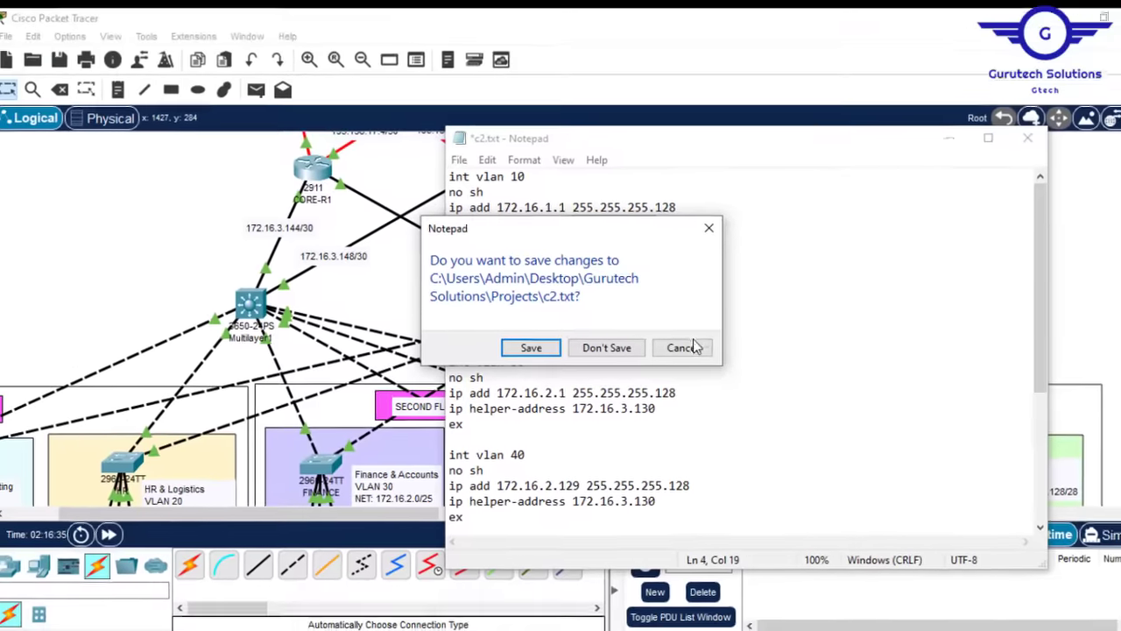
click(688, 348)
click(948, 137)
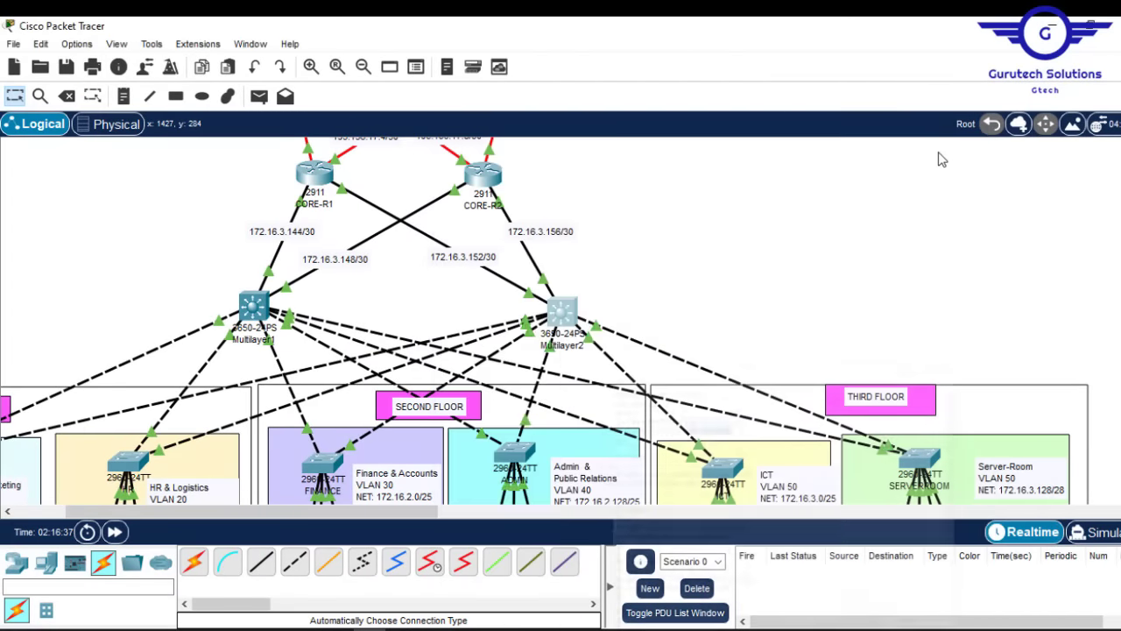
Check the configuration steps in Config.txt around inter-VLAN routing and wireless network configuration.
scroll(543, 320, down, 5)
scroll(543, 320, up, 4)
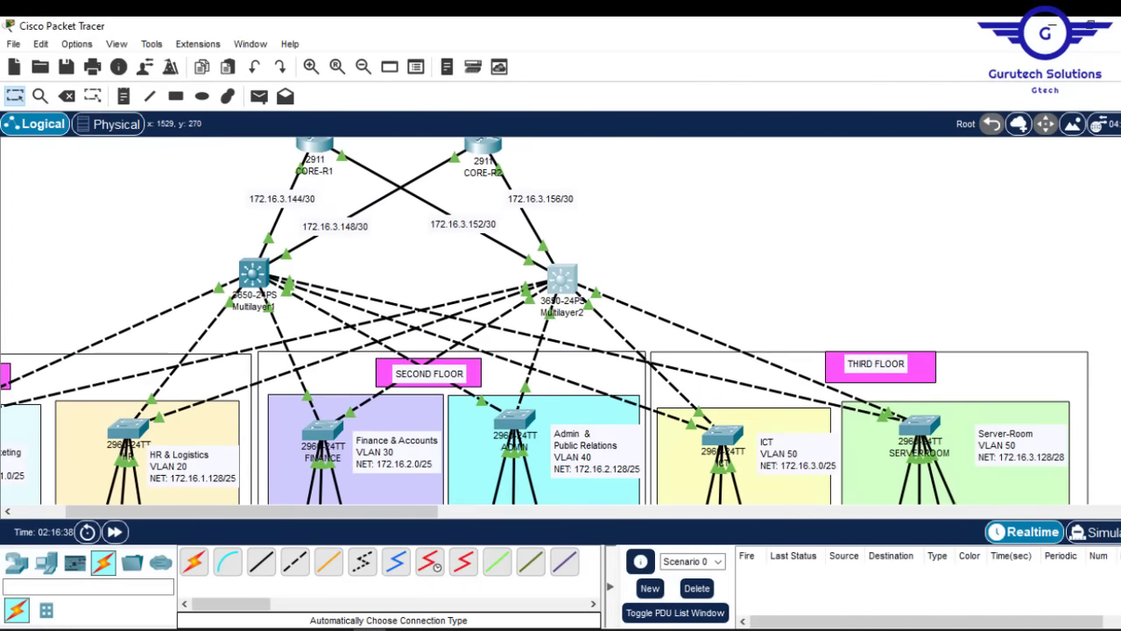
click(763, 596)
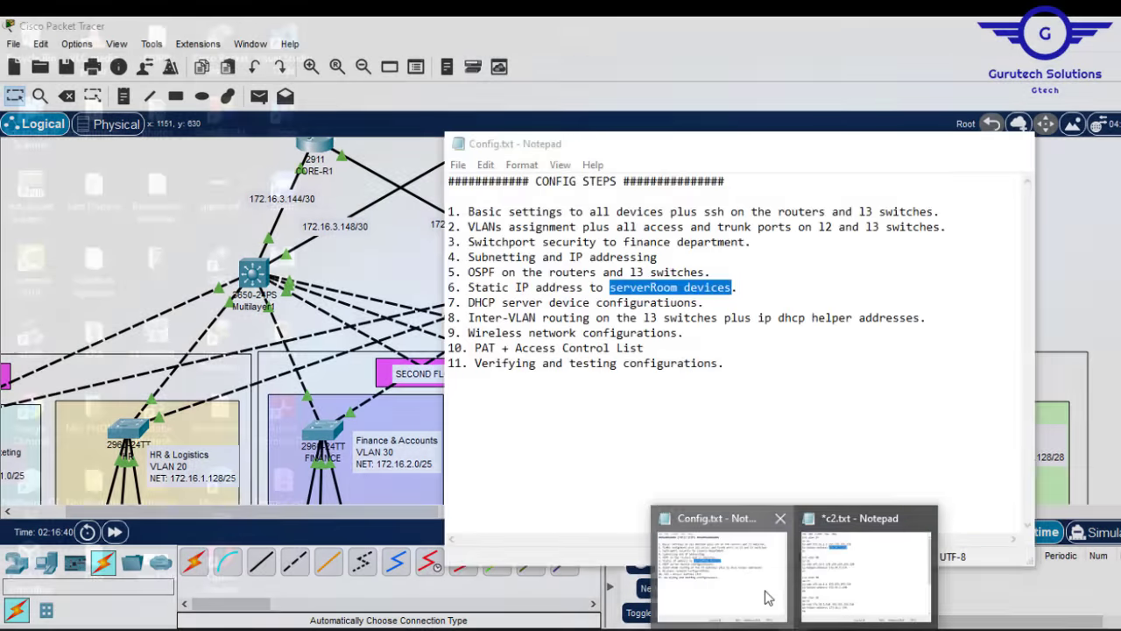
click(506, 318)
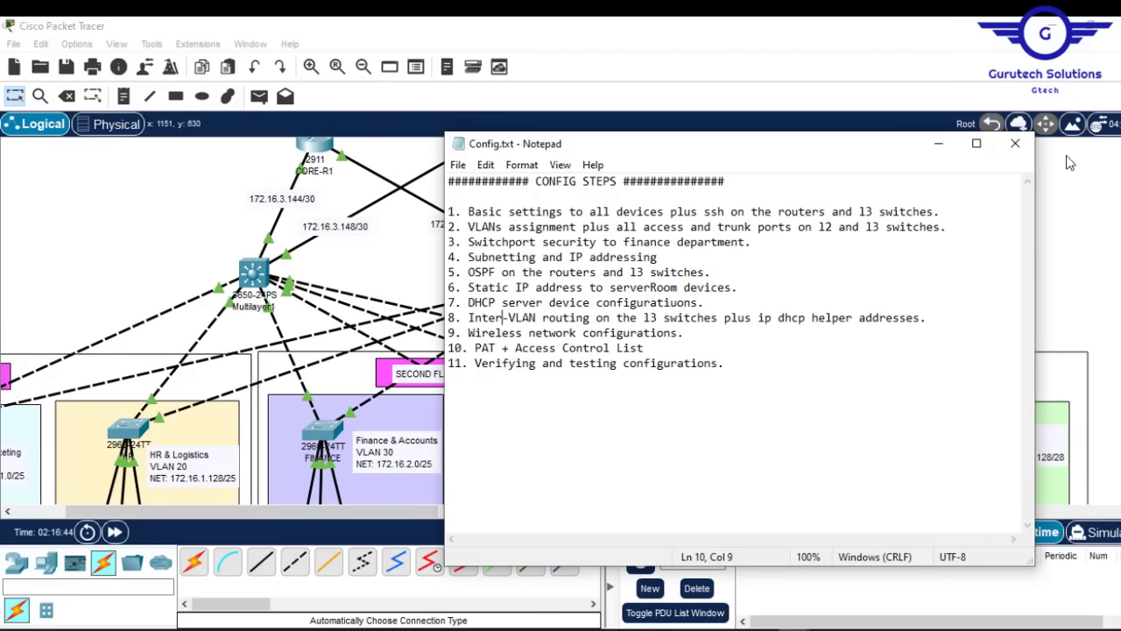
click(938, 151)
Set the SSID of Port 1 on the Sales-AP access point to "Sales-AP".
scroll(252, 474, down, 5)
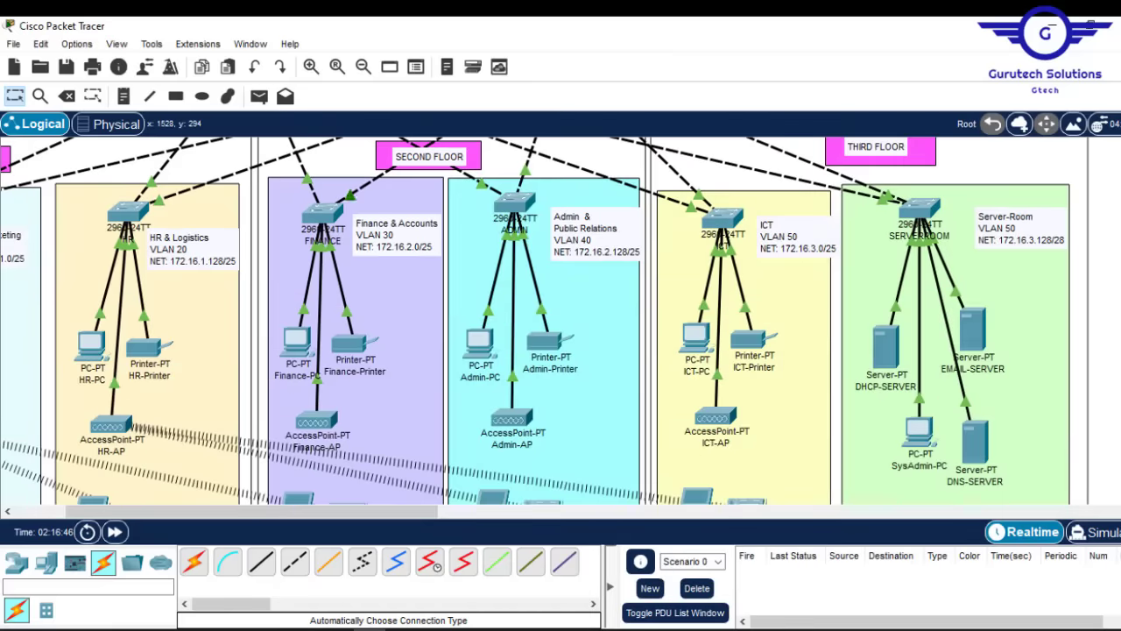
drag(206, 508, 69, 502)
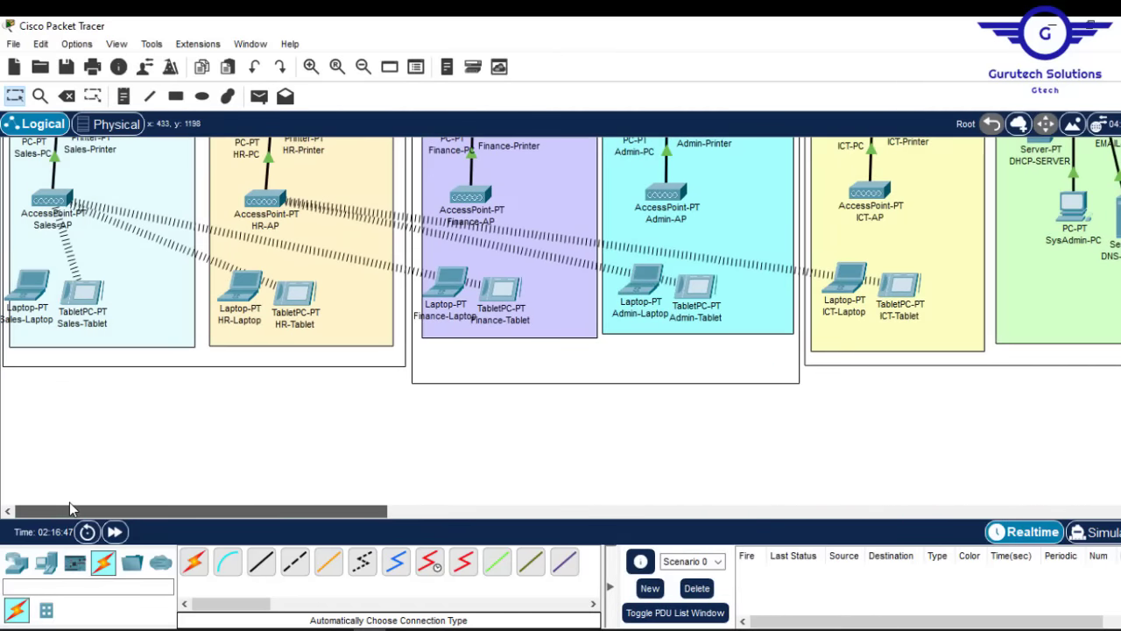
click(45, 203)
click(365, 72)
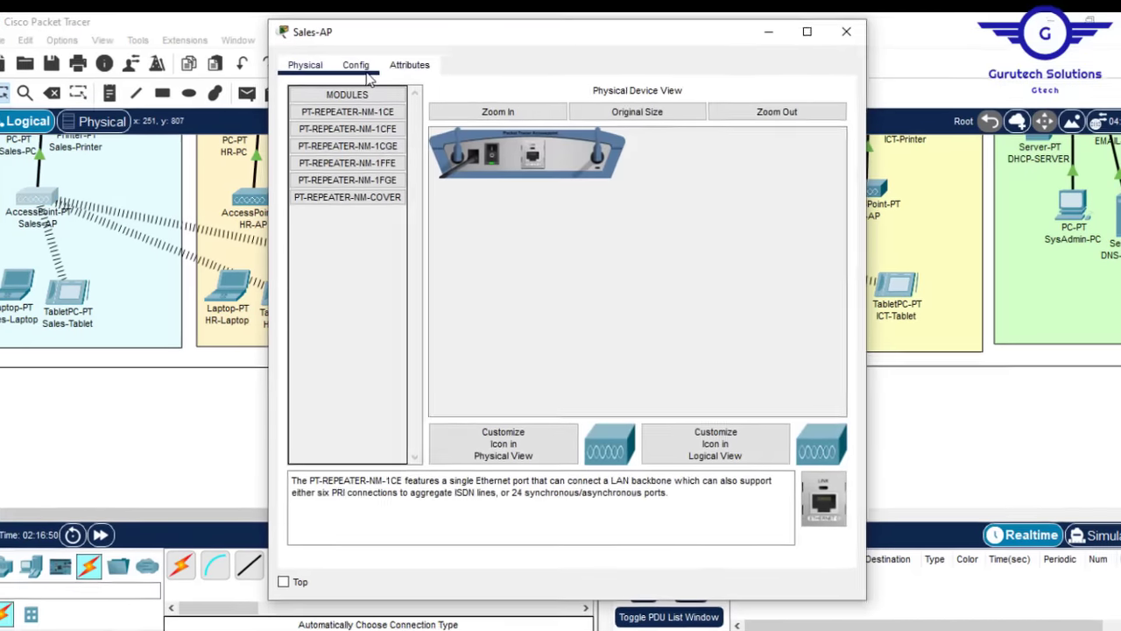
drag(517, 145, 393, 142)
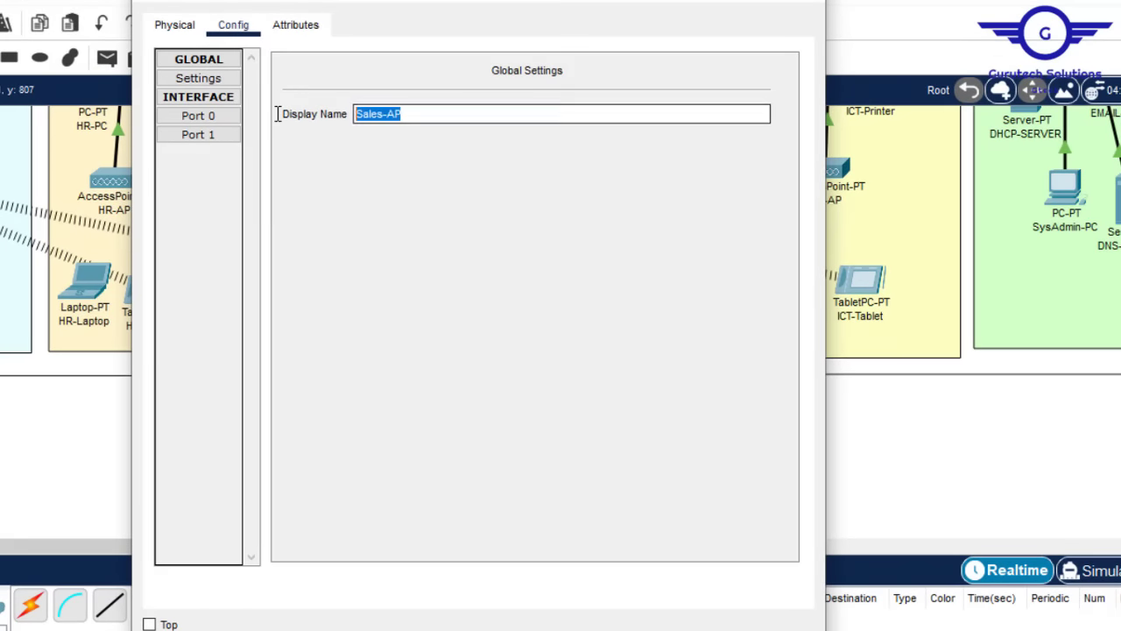
click(198, 134)
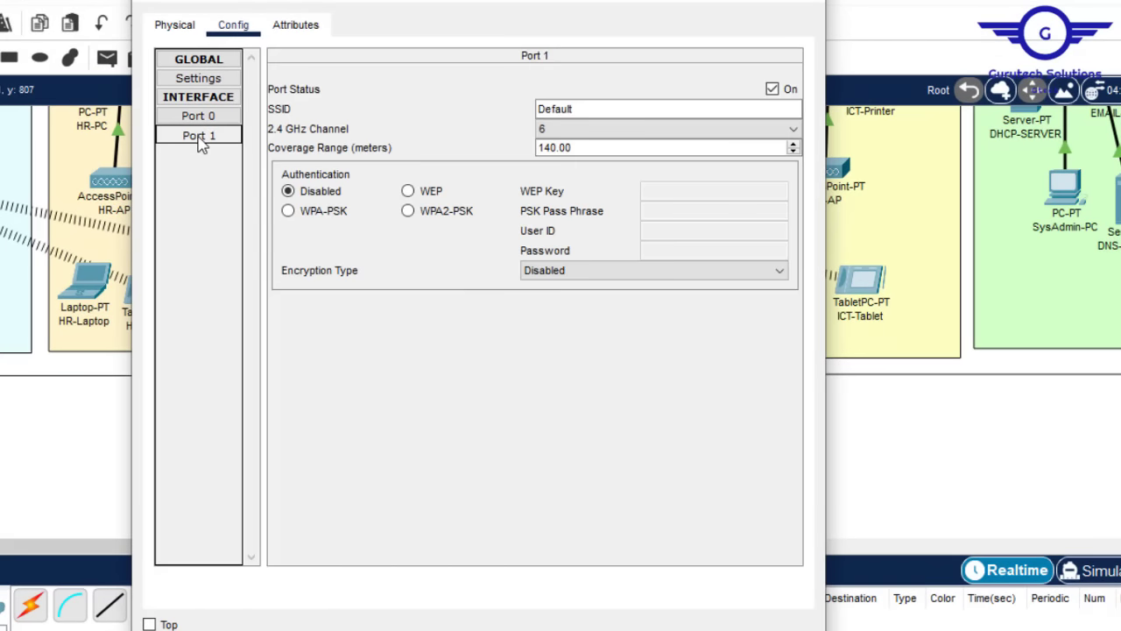
click(585, 107)
drag(585, 107, 445, 100)
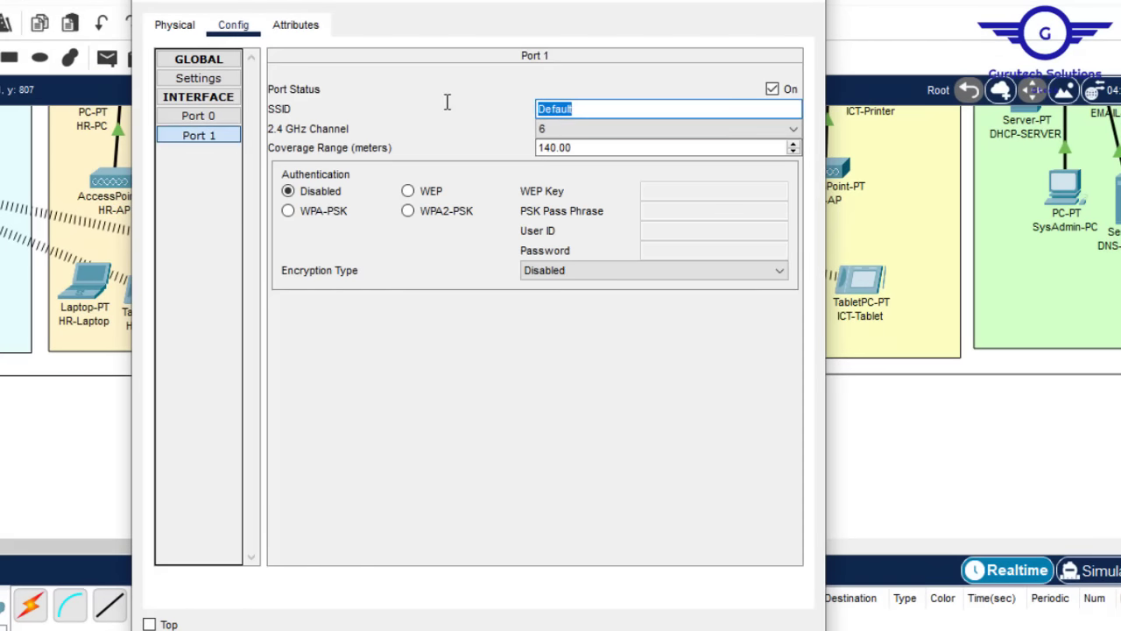
text(Sales-AP)
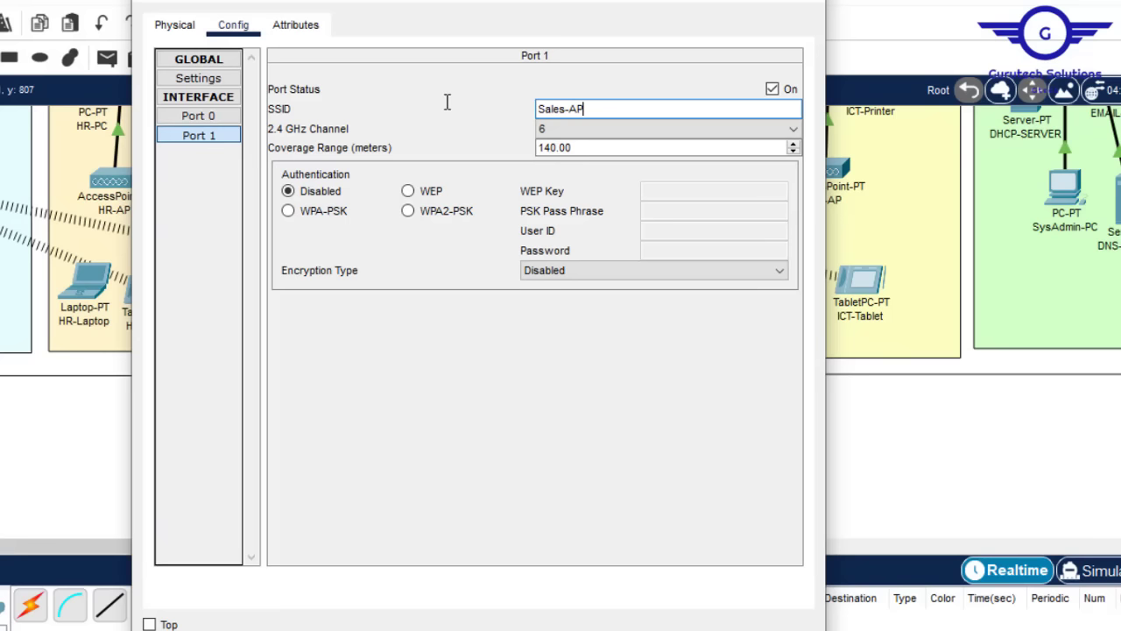
Secure Sales-AP's Port 1 with WPA2-PSK authentication, enter the PSK pass phrase, and close the device window.
click(408, 211)
click(676, 210)
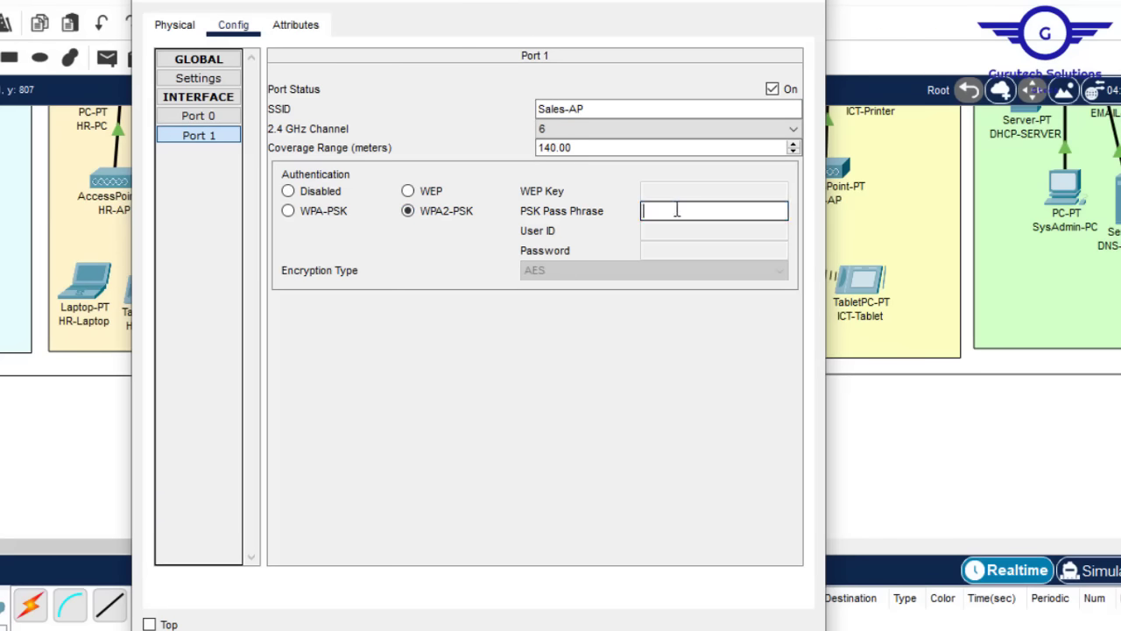
text(Sales-AP123)
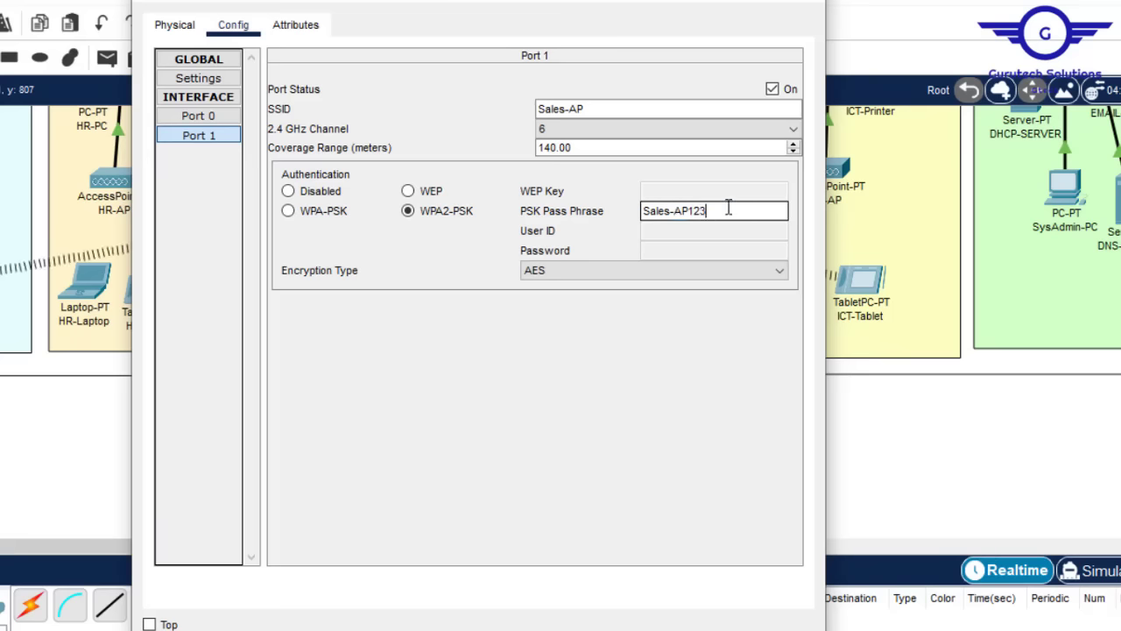
click(804, 4)
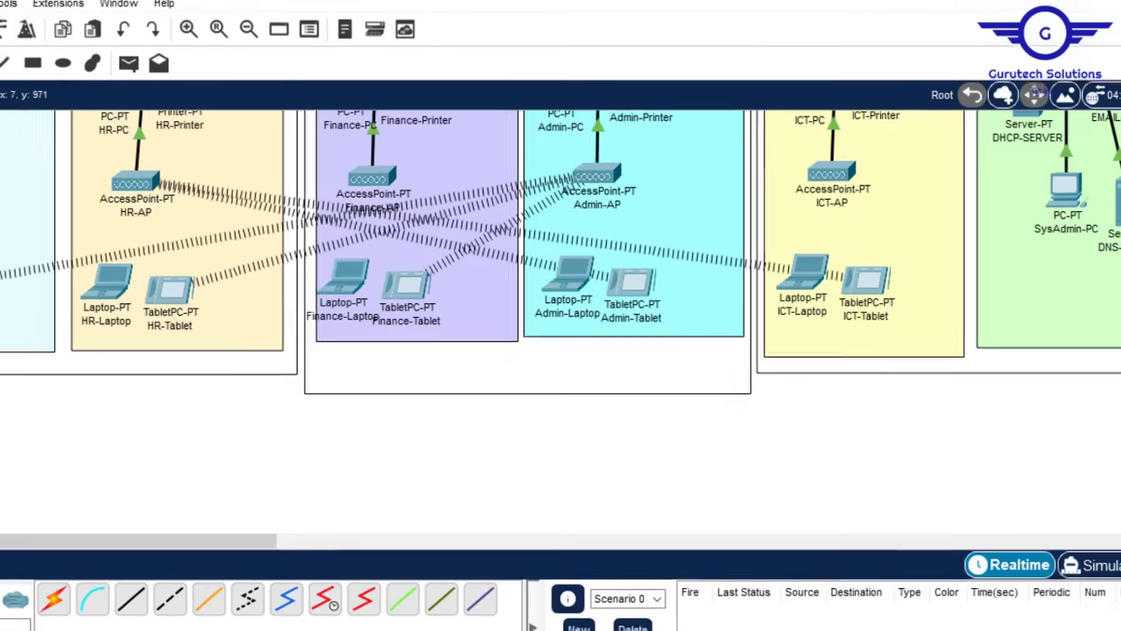
Replace the Ethernet module in Sales-Laptop with the WPC300N wireless module, powering the laptop off for the swap and back on.
click(29, 287)
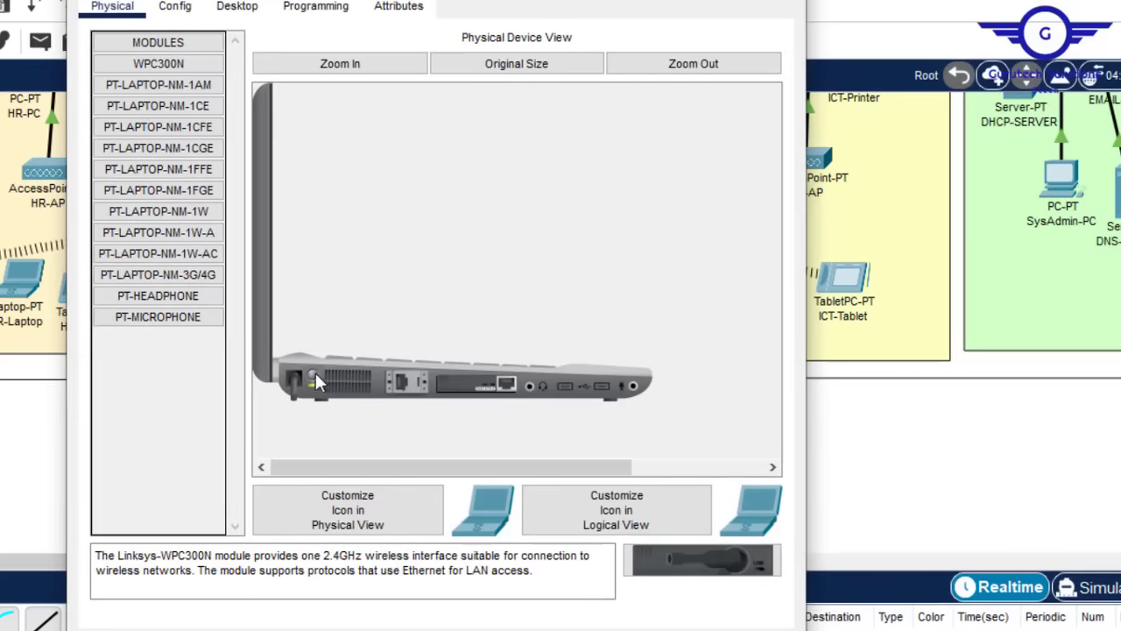
drag(298, 381, 165, 372)
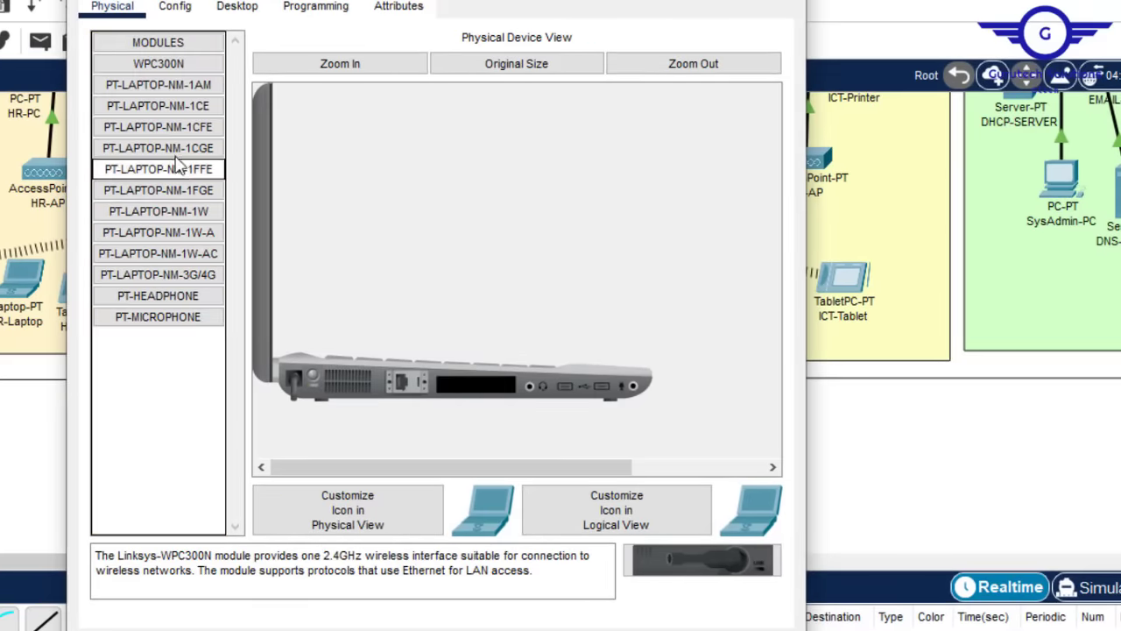
drag(167, 74, 475, 385)
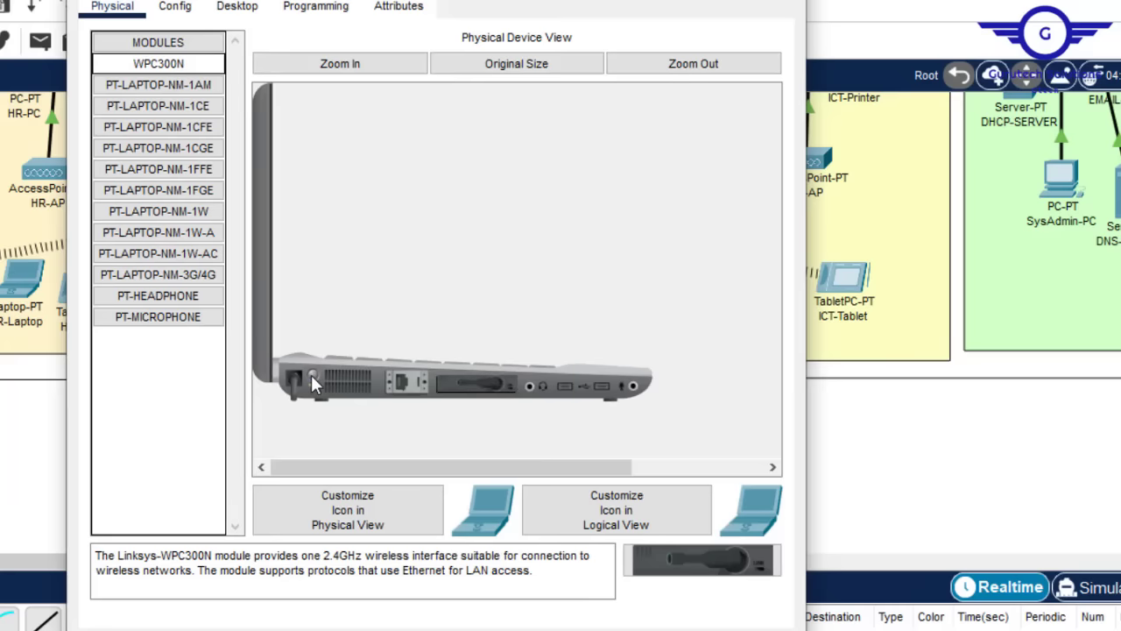
click(238, 6)
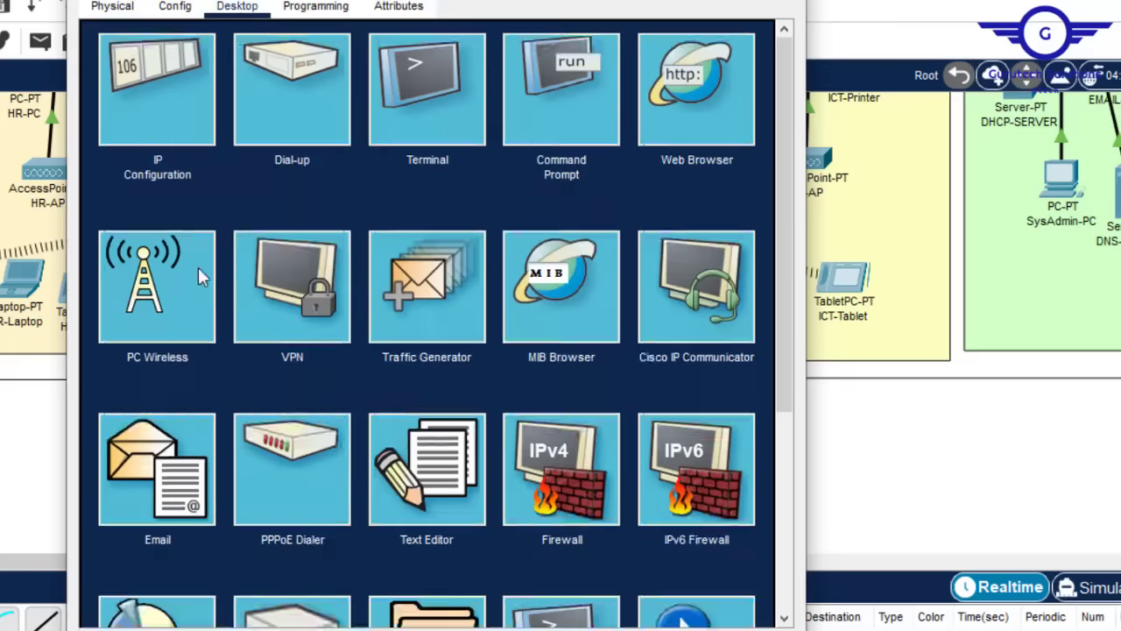
click(154, 302)
click(294, 217)
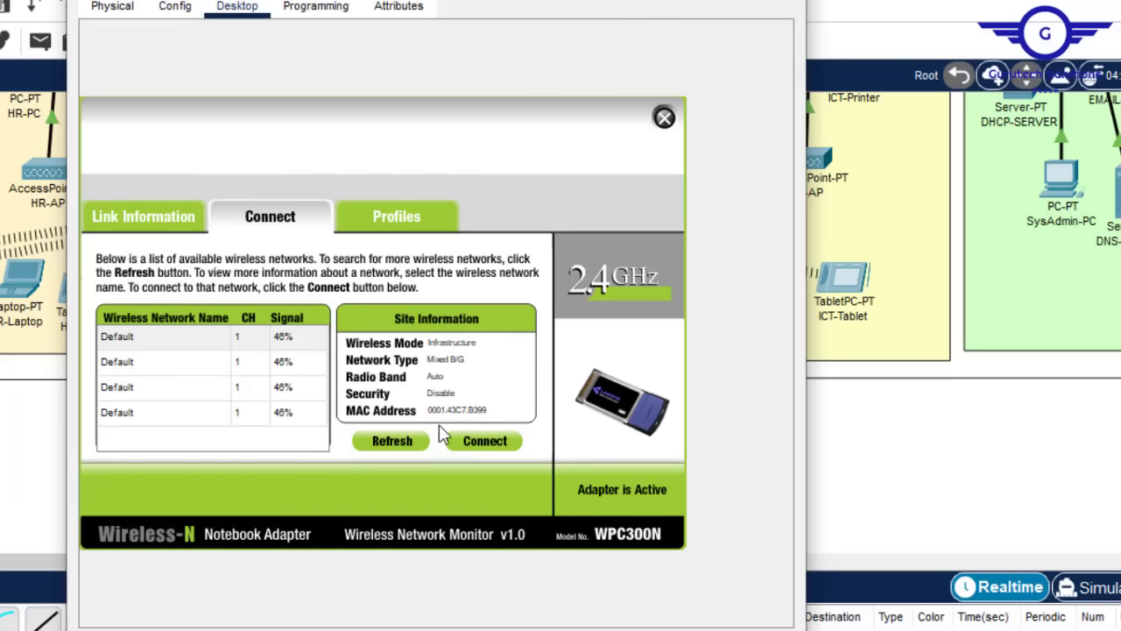
click(393, 440)
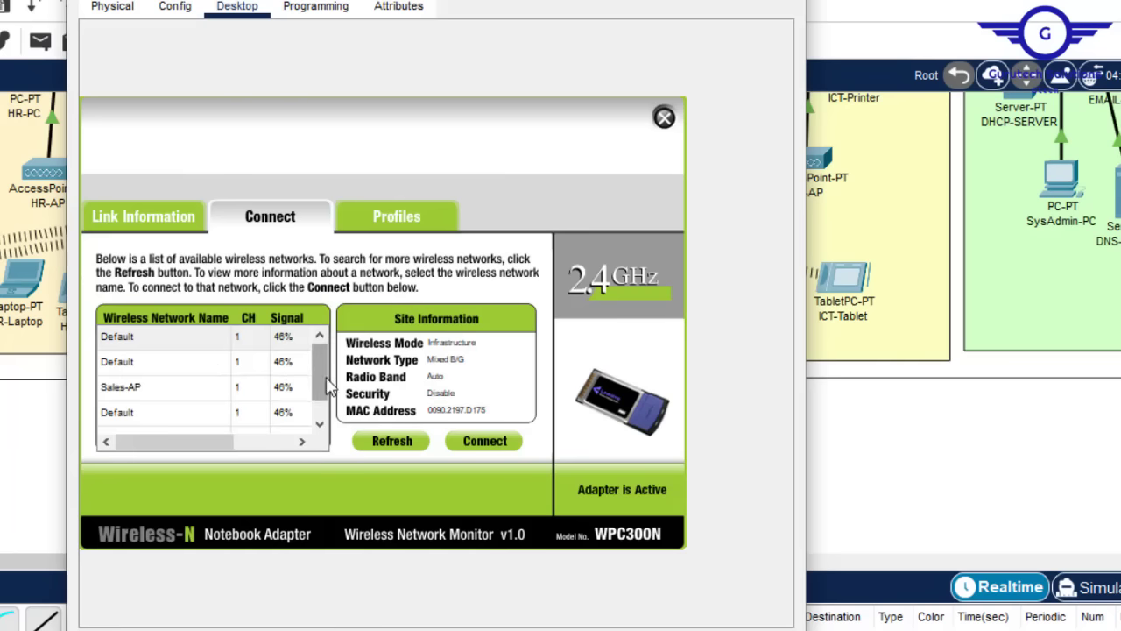
scroll(326, 377, down, 1)
scroll(323, 368, up, 1)
click(297, 337)
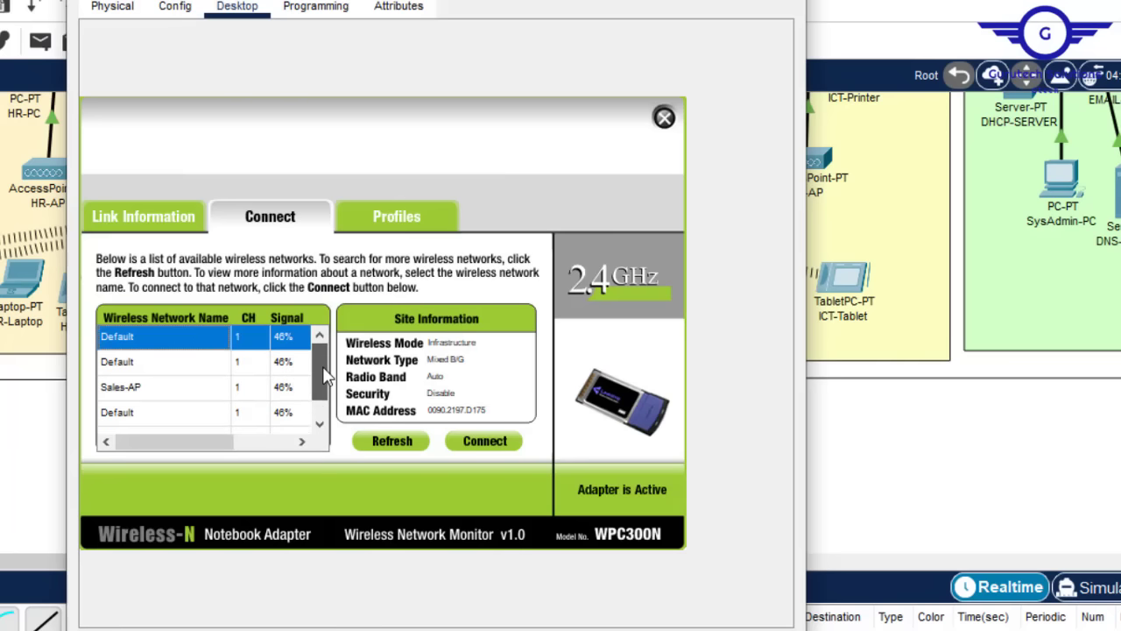
click(154, 392)
Connect Sales-Laptop to Sales-AP using WPA2-Personal with the pre-shared key, and close the laptop's window.
click(485, 444)
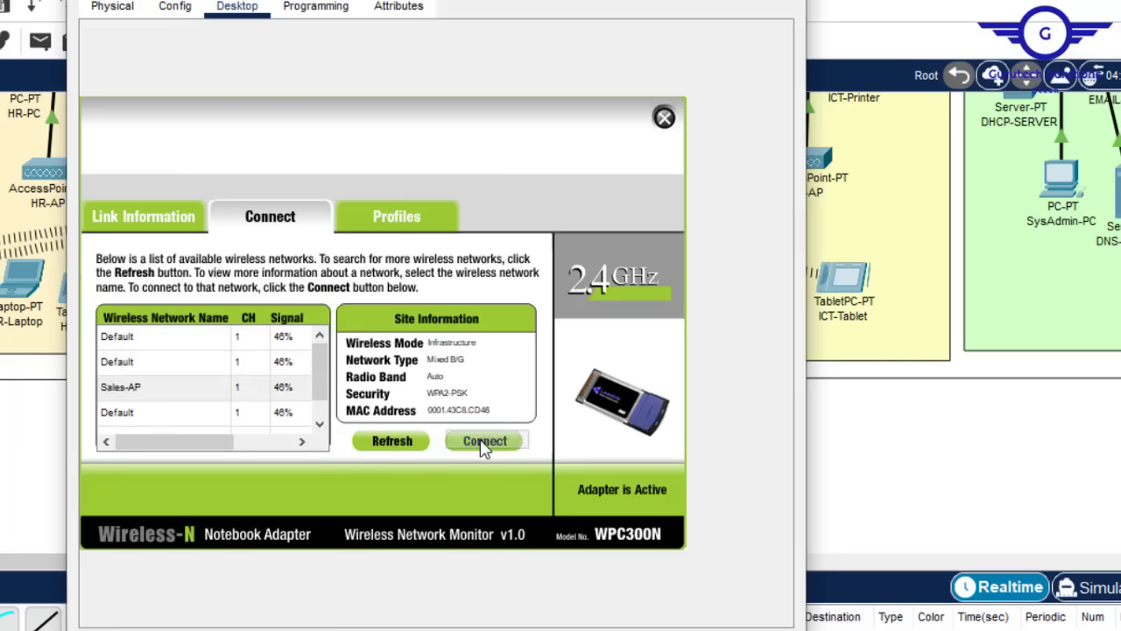
click(220, 351)
text(Sales-AP)
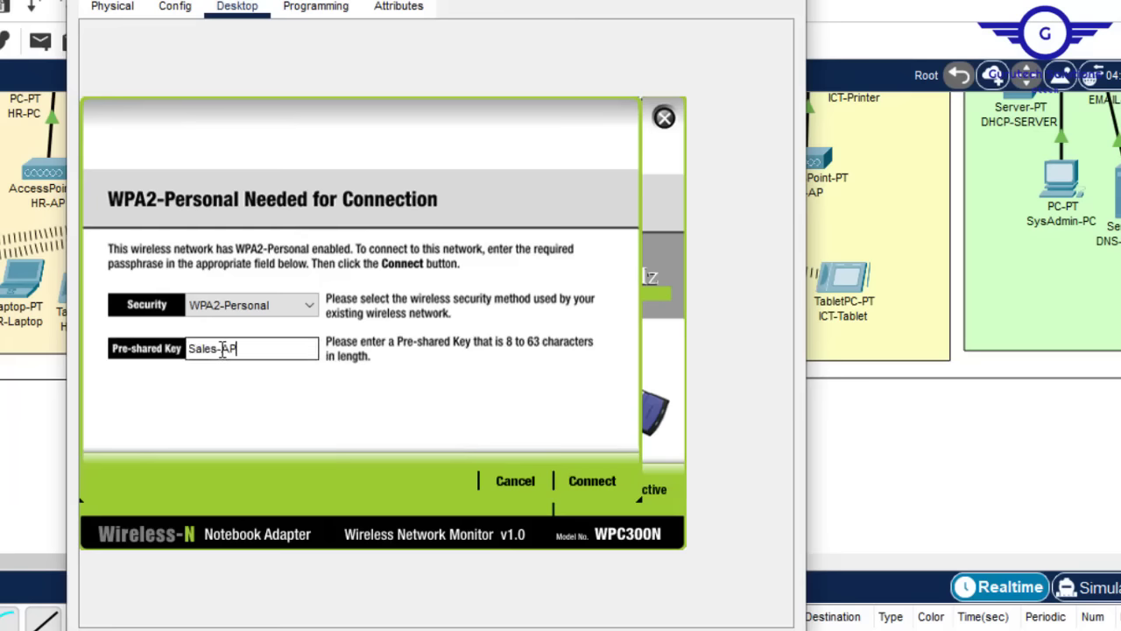
text(123)
click(592, 481)
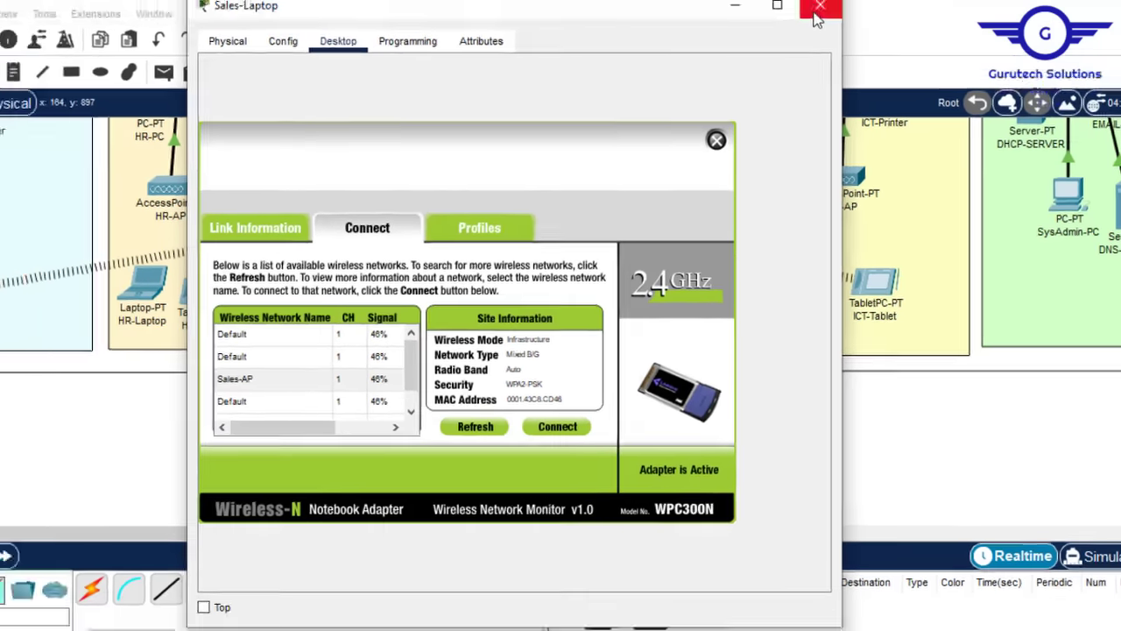
click(824, 7)
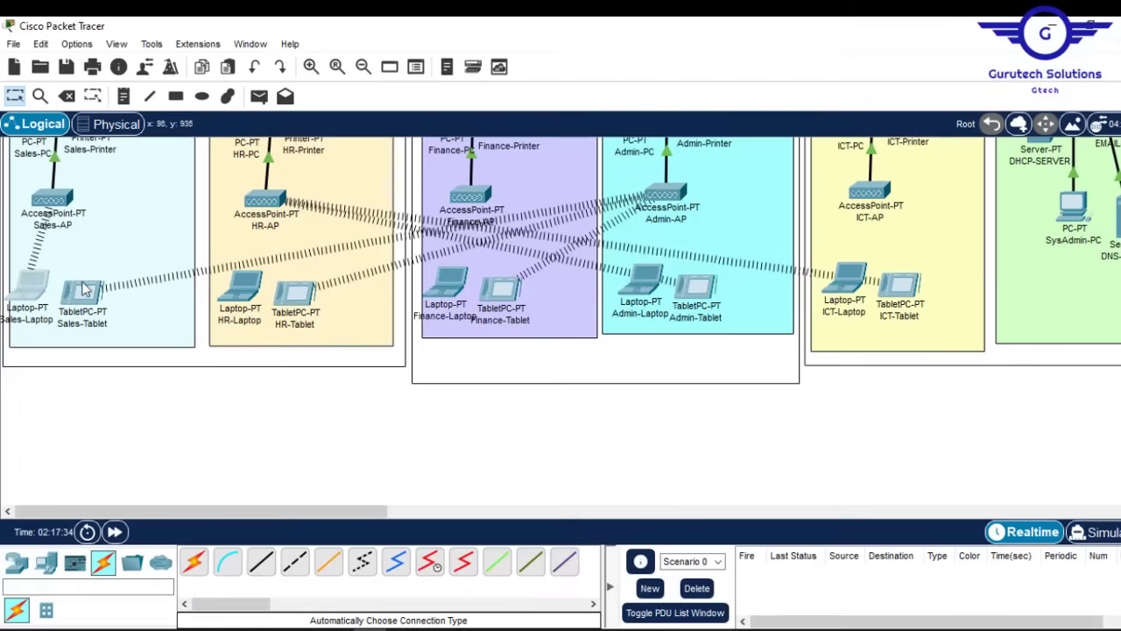
Set the SSID of Sales-Tablet's Wireless0 interface to "Sales-AP".
click(83, 290)
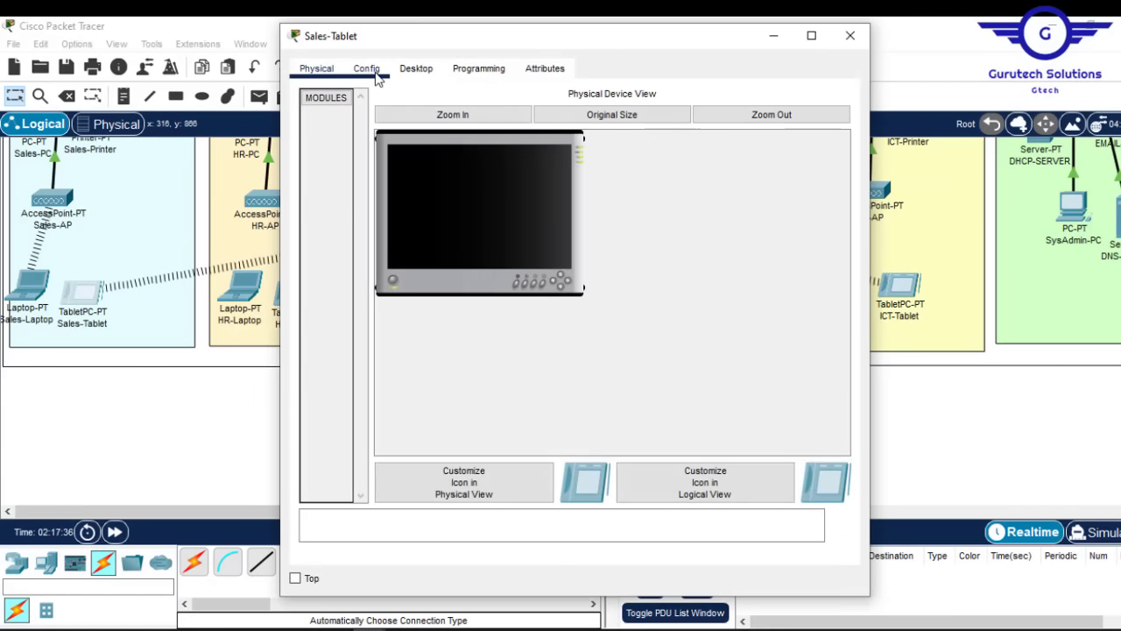
click(368, 70)
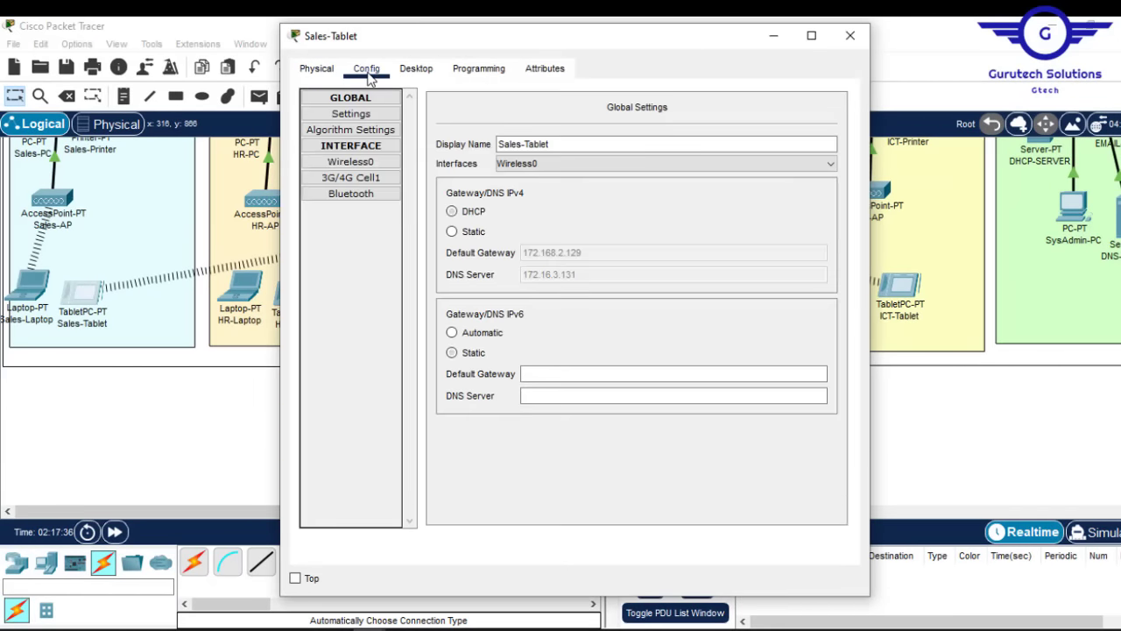
click(350, 162)
drag(674, 173, 506, 178)
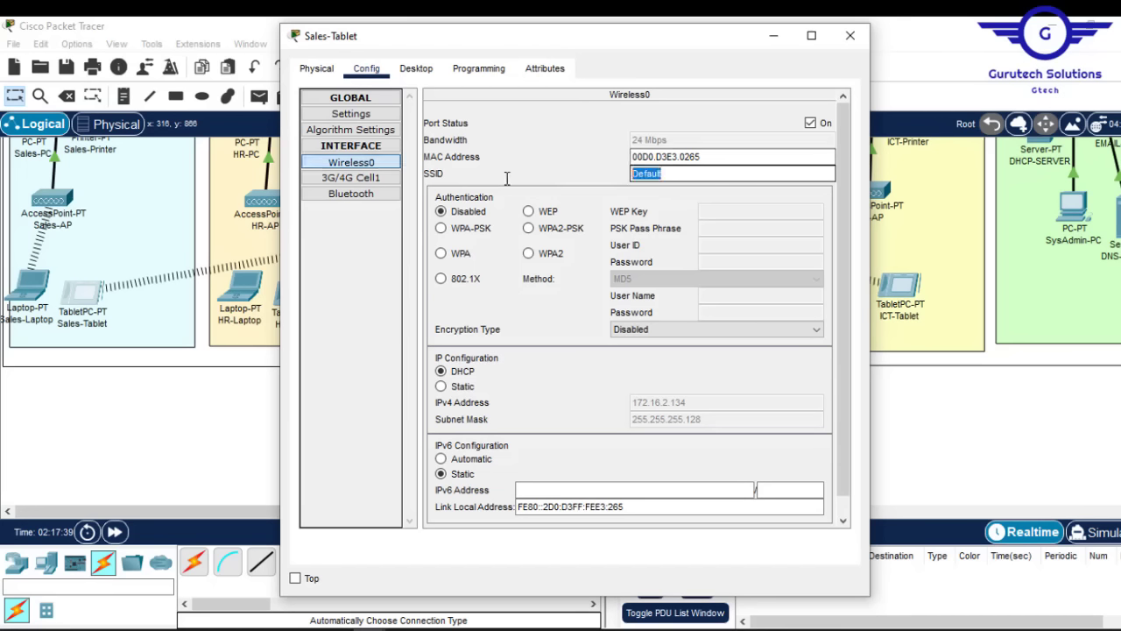
text(Sales-AP)
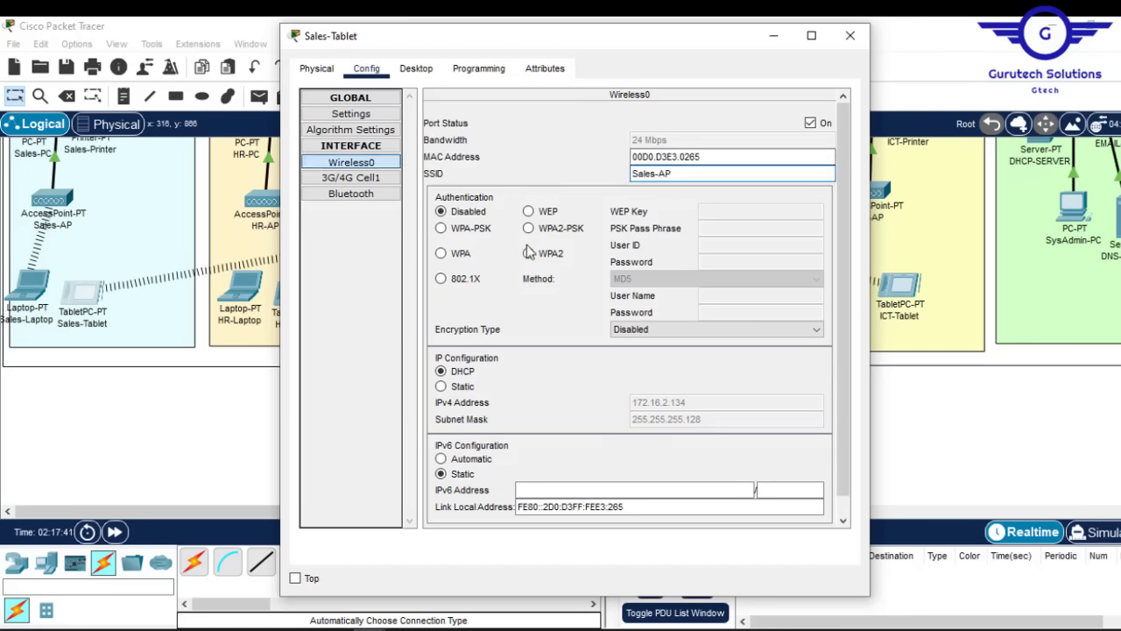
Secure Sales-Tablet's Wireless0 interface with WPA2-PSK authentication, enter the PSK pass phrase, and close the tablet's window.
click(528, 229)
click(723, 228)
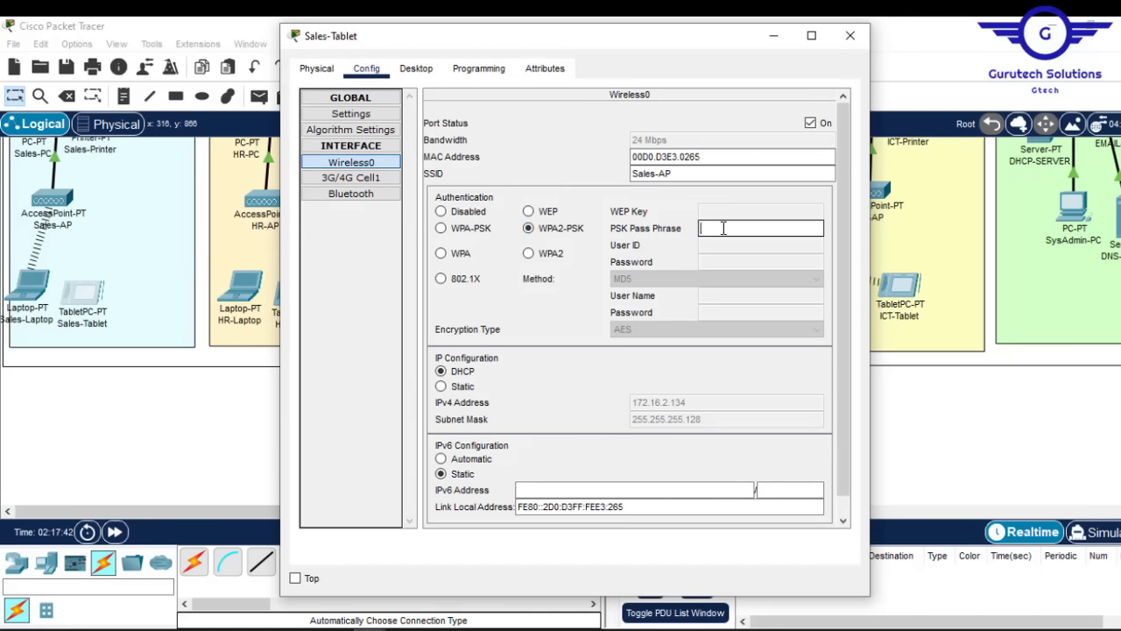
text(Sales-AP123)
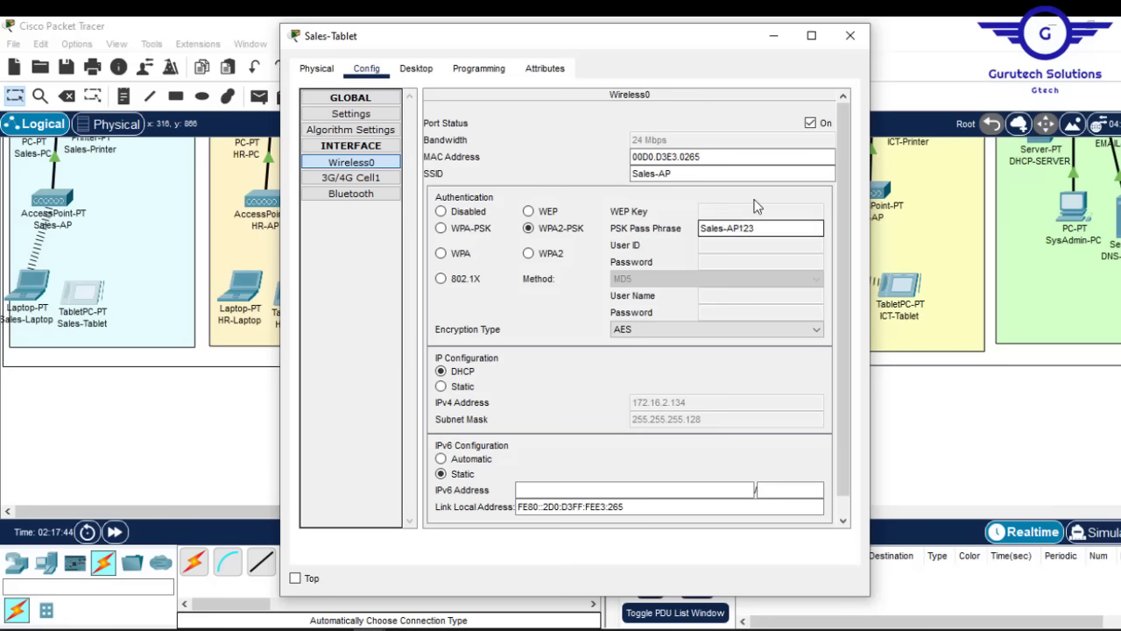
click(858, 46)
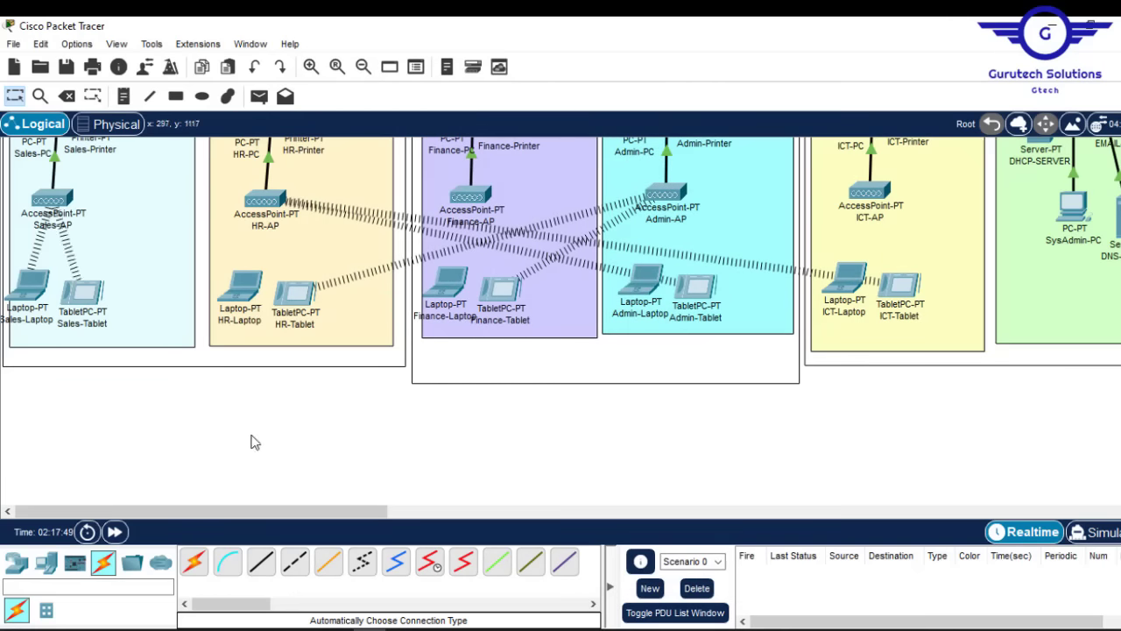
Set up wireless access for the remaining departments, starting with HR-AP and HR-Laptop and ending with ICT-Tablet's Wireless0 interface.
click(268, 194)
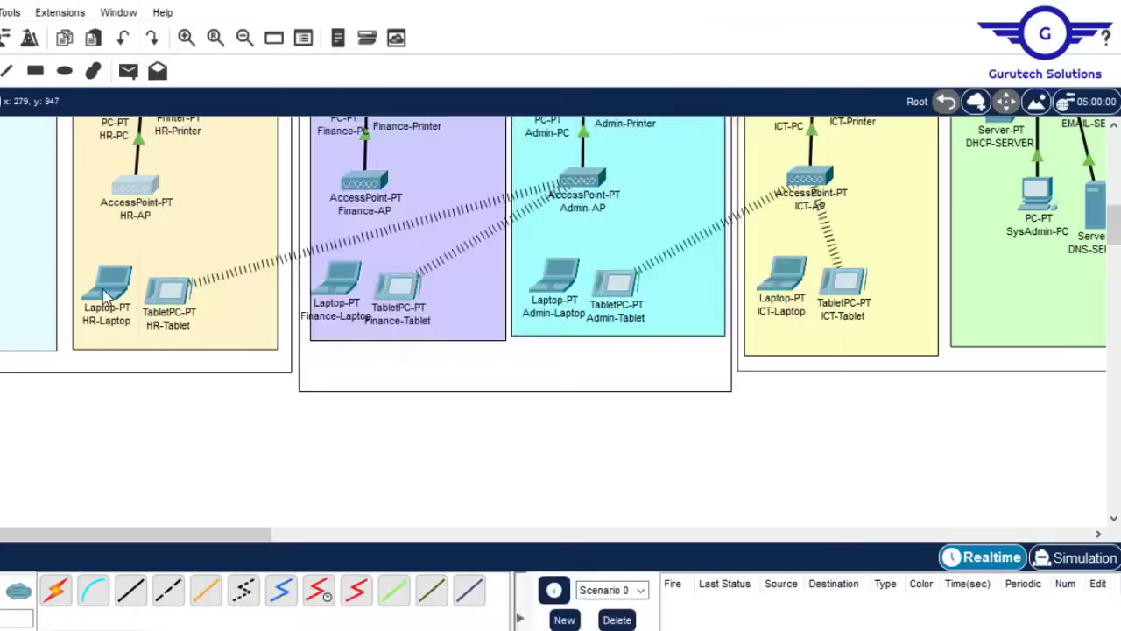
click(105, 285)
click(220, 280)
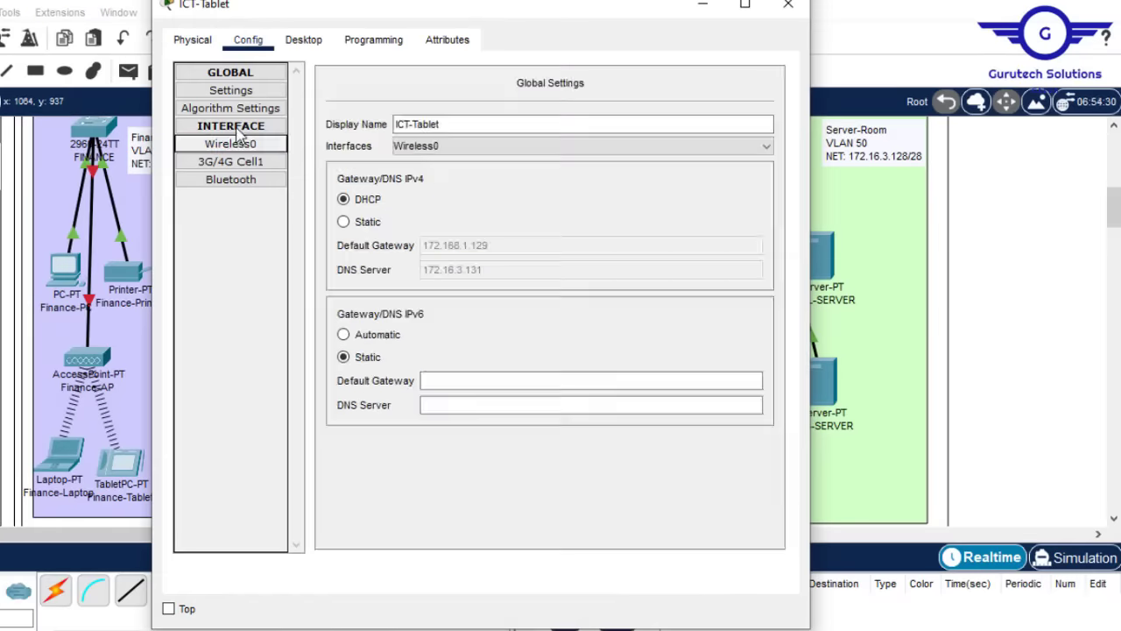
click(245, 143)
click(788, 8)
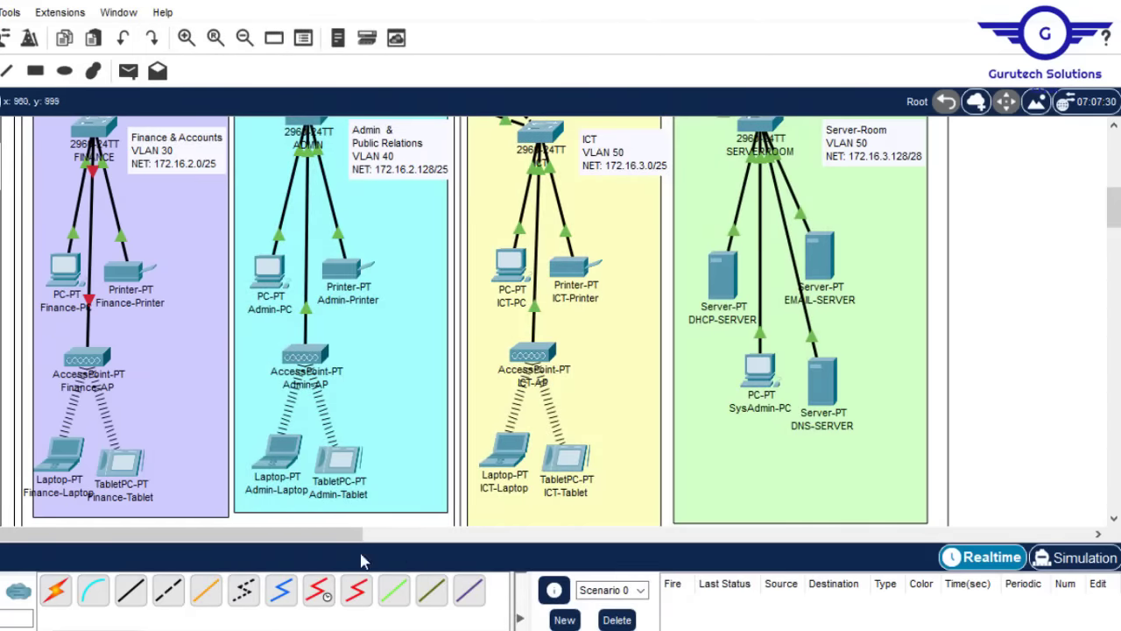
Look over the whole topology, checking the wireless connections in each department and the links up to the core routers.
drag(325, 534, 189, 540)
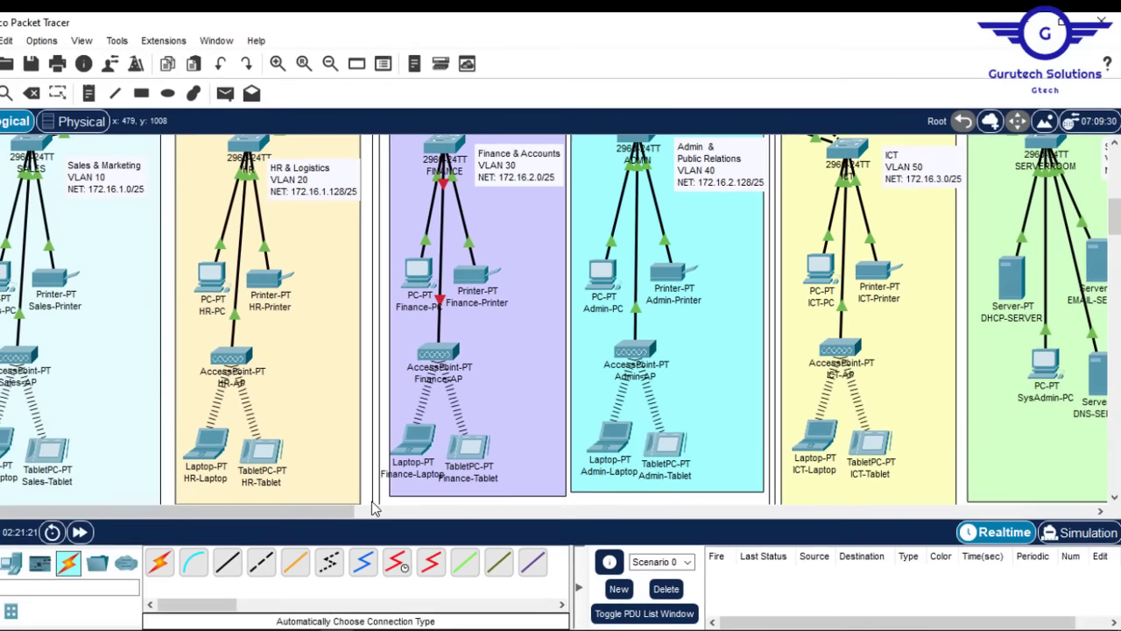
drag(260, 533, 213, 533)
drag(339, 514, 464, 501)
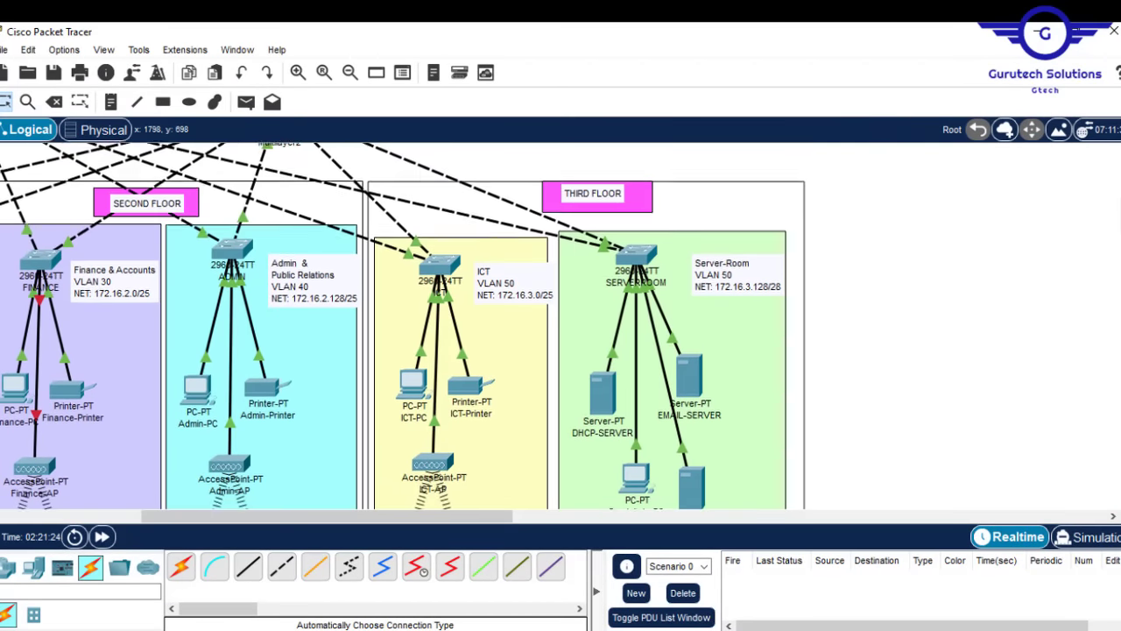
scroll(291, 491, up, 3)
drag(290, 527, 141, 519)
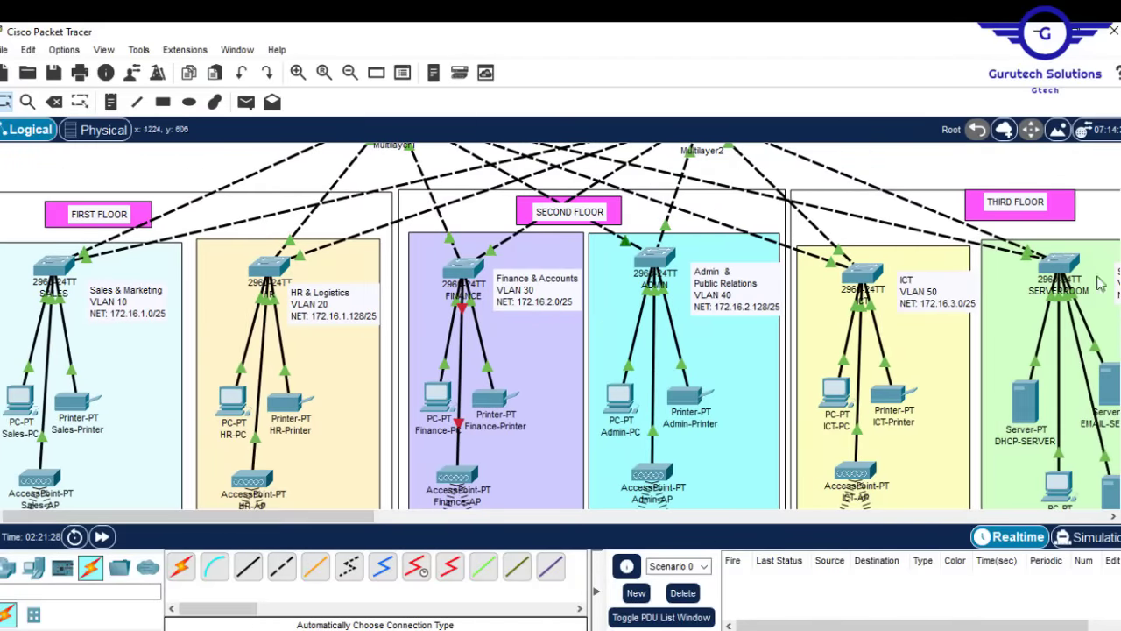
scroll(430, 152, up, 3)
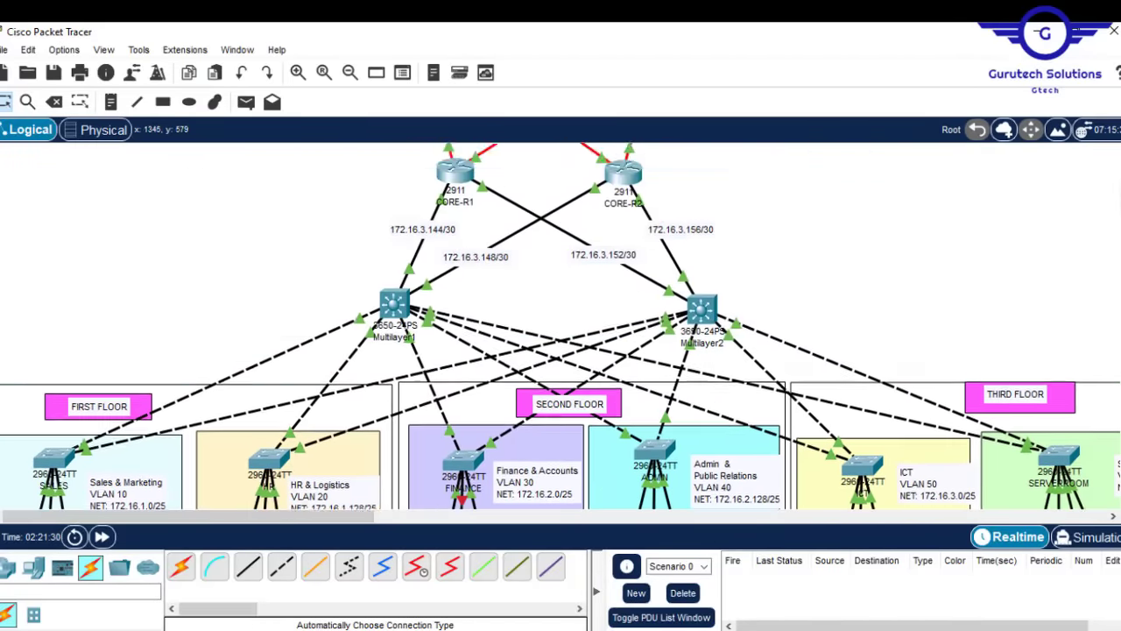
scroll(430, 151, down, 8)
scroll(430, 152, up, 3)
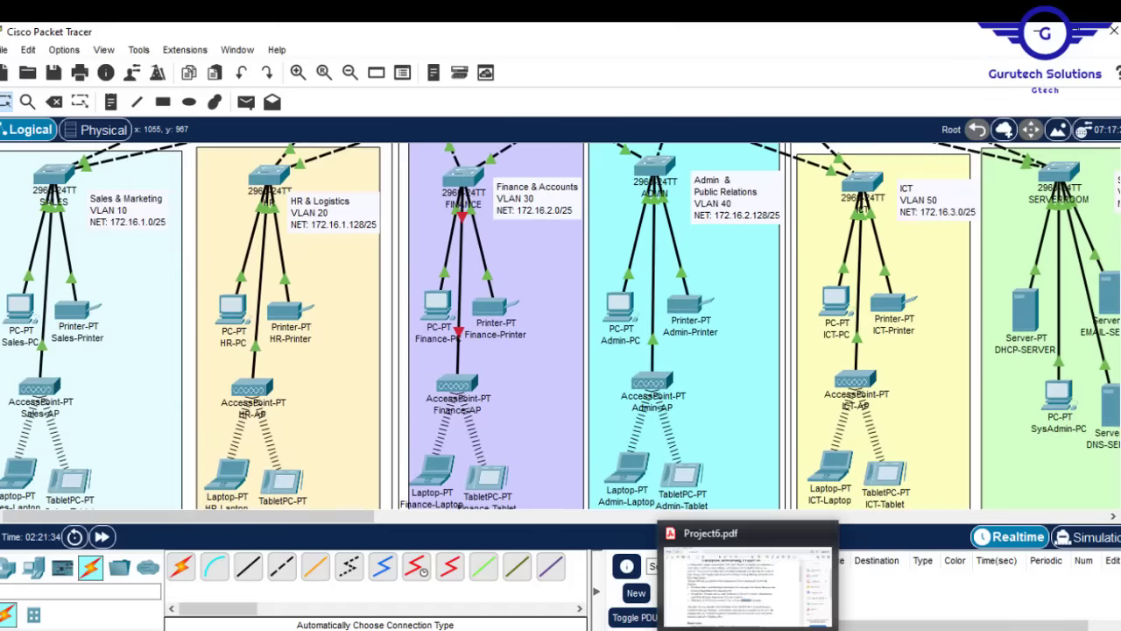
Review the PAT + Access Control List item in Config.txt in Notepad and the requirements in Project6.pdf in Acrobat Reader.
mouse_move(779, 629)
click(709, 569)
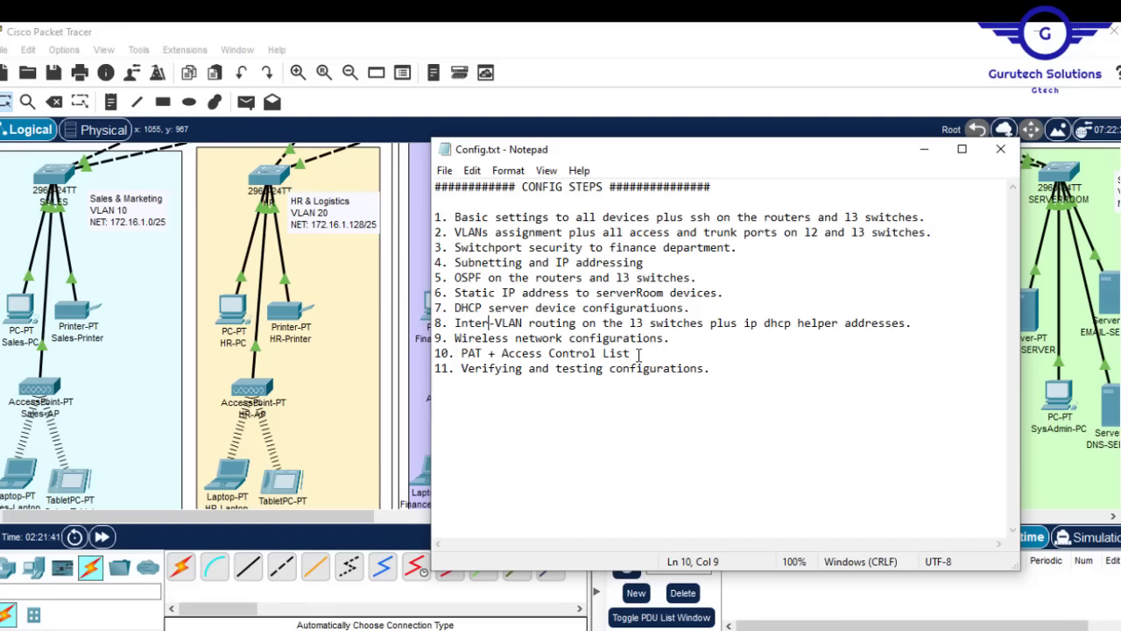
drag(636, 352, 477, 352)
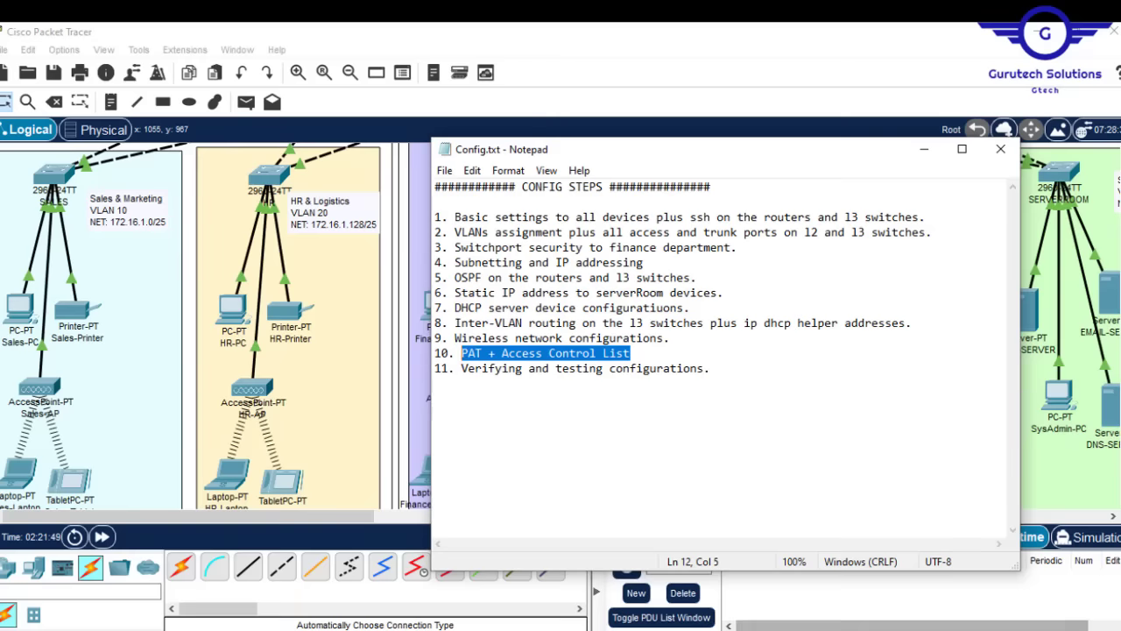
key(alt+Tab)
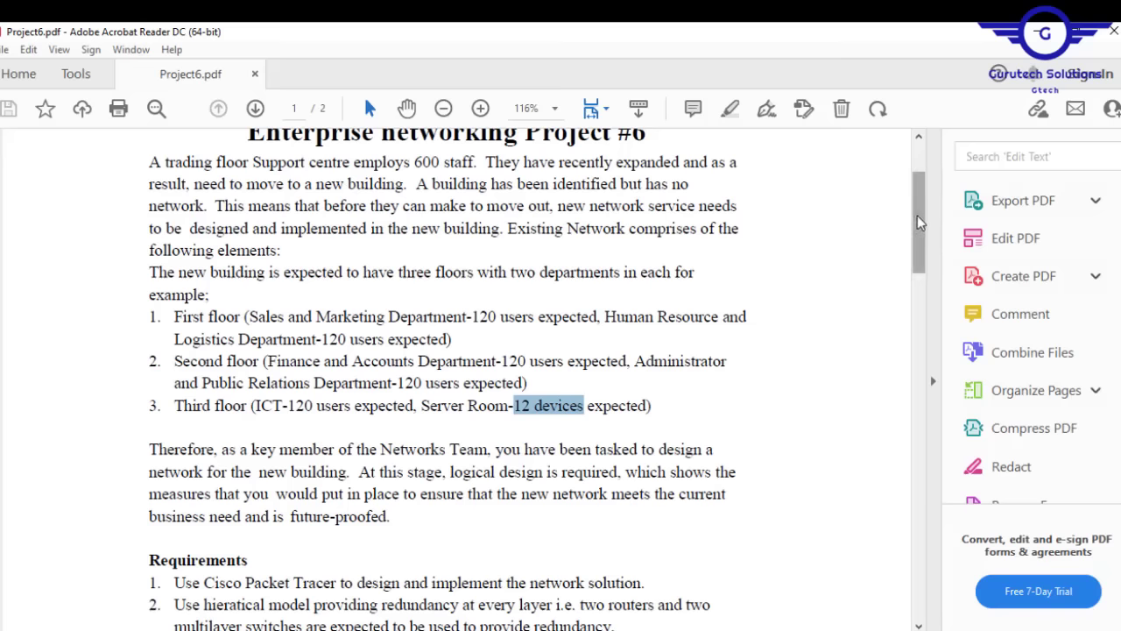
drag(919, 224, 920, 438)
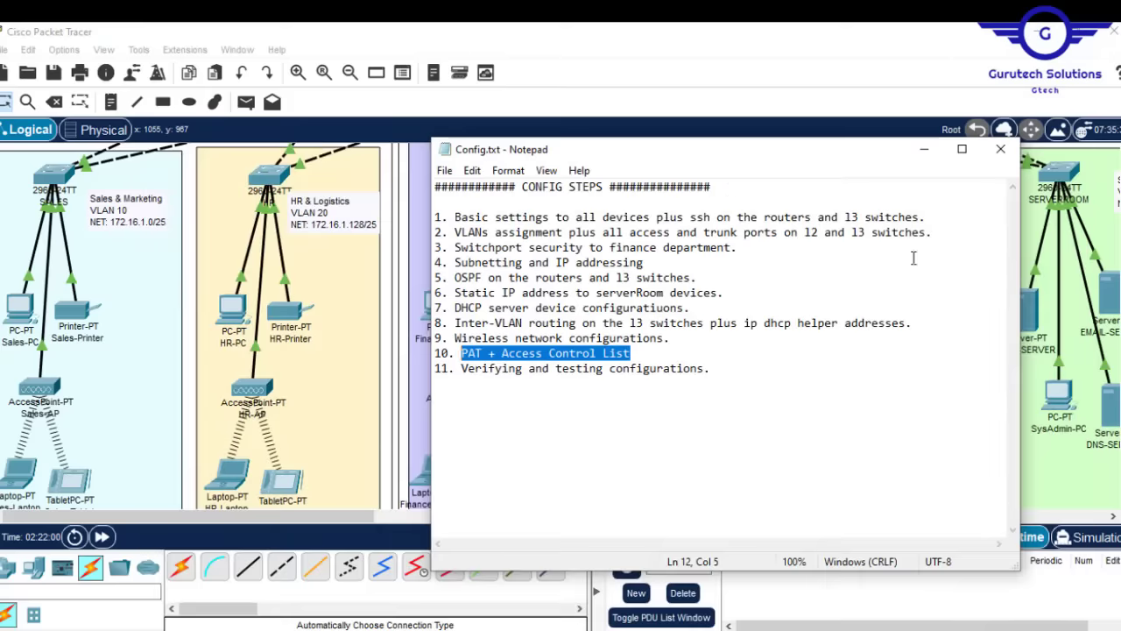
click(924, 149)
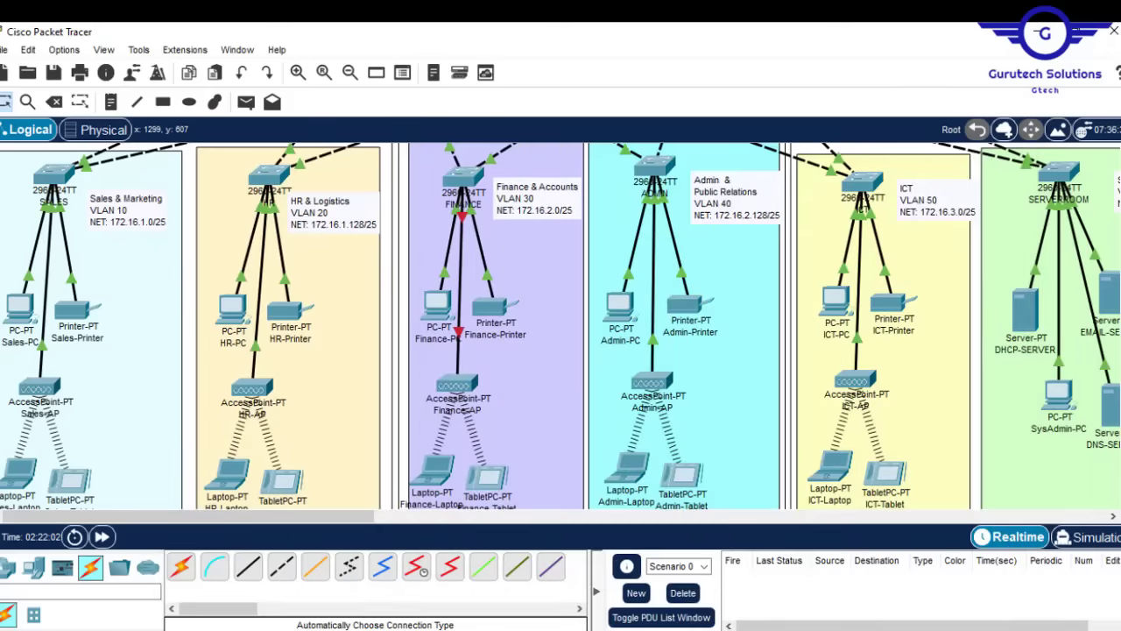
Open CORE-R1's command line and exit GigabitEthernet0/0 interface configuration to global configuration mode.
scroll(503, 311, up, 10)
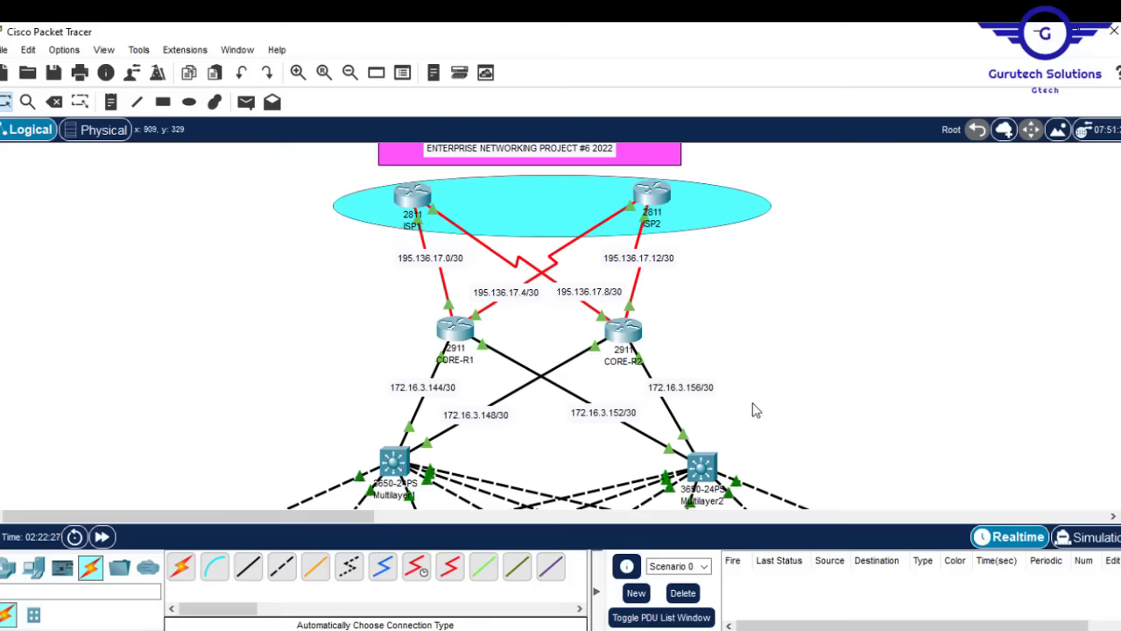
click(455, 335)
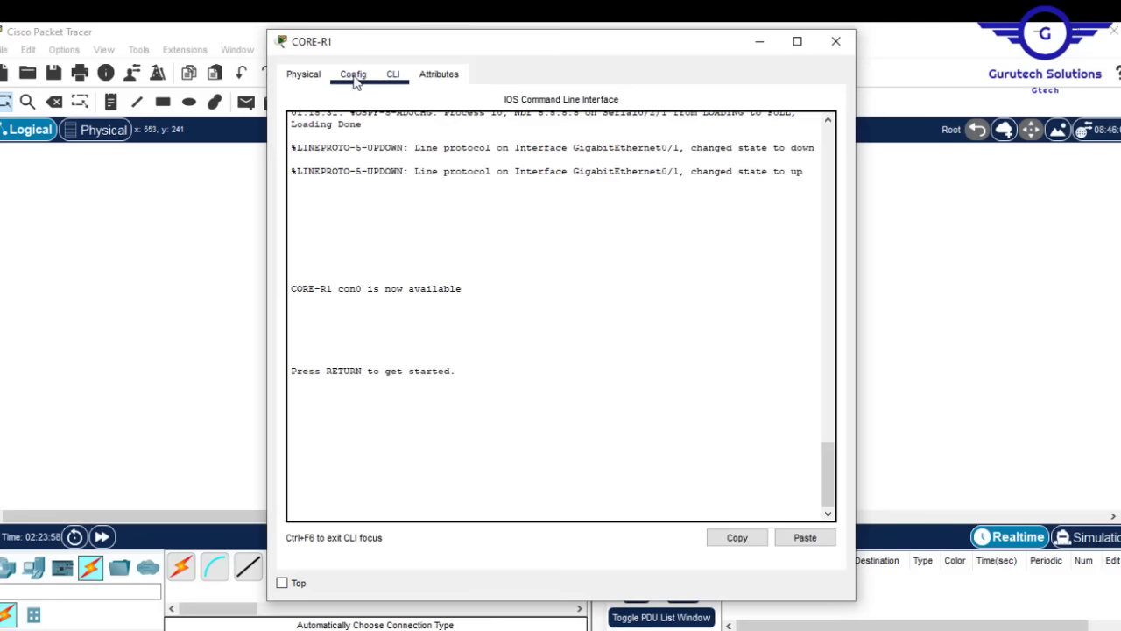
click(353, 73)
click(356, 253)
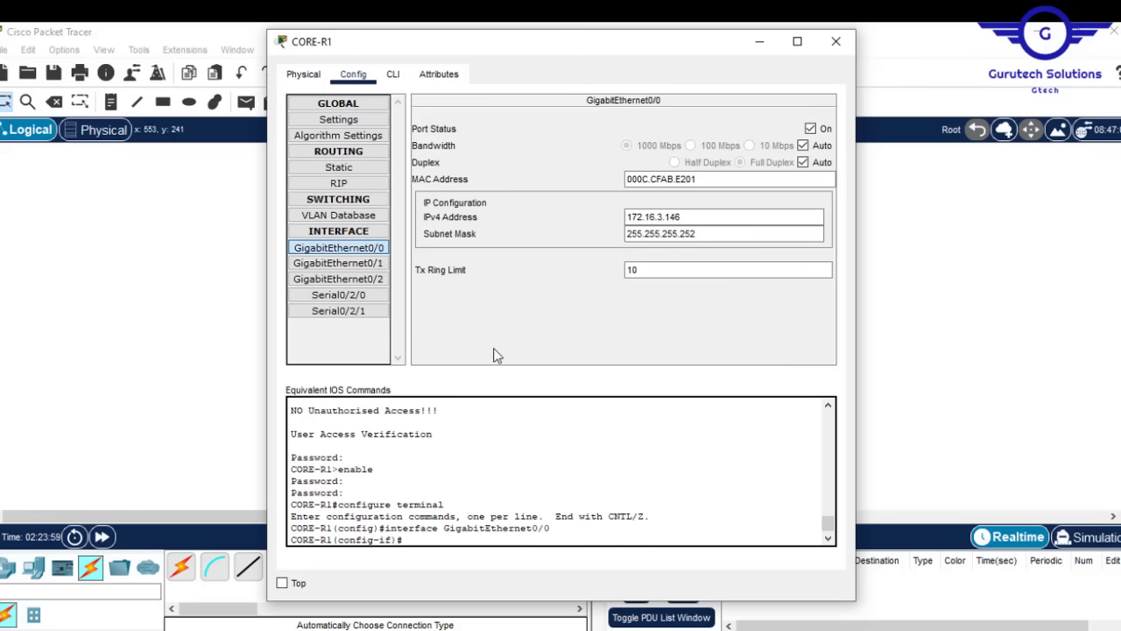
click(393, 76)
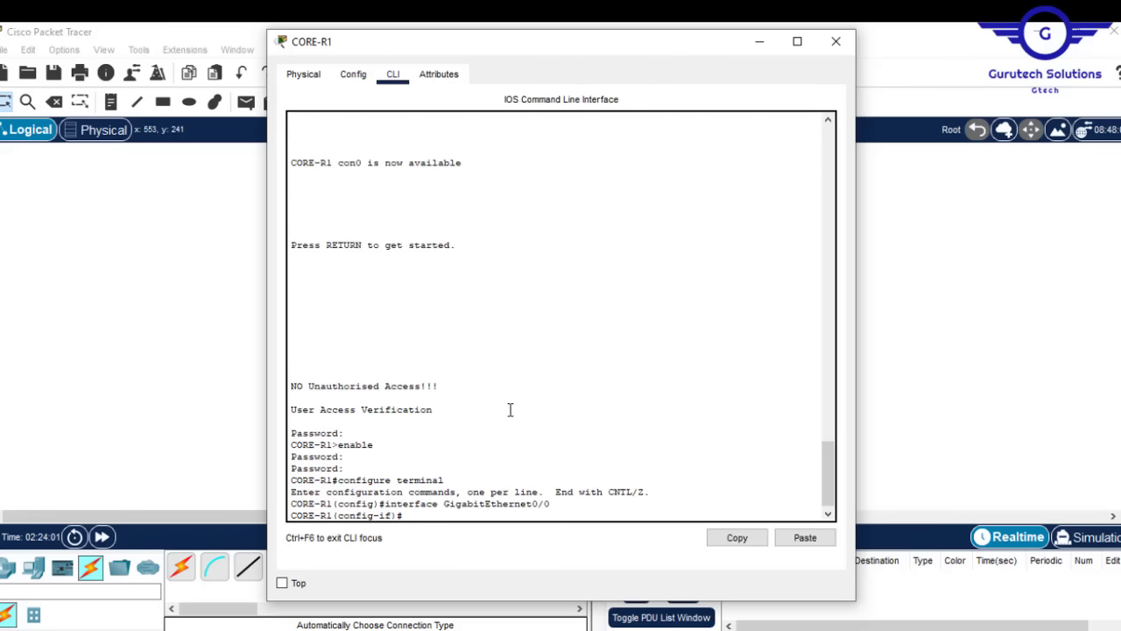
key(Return)
key(Return)
key(Return)
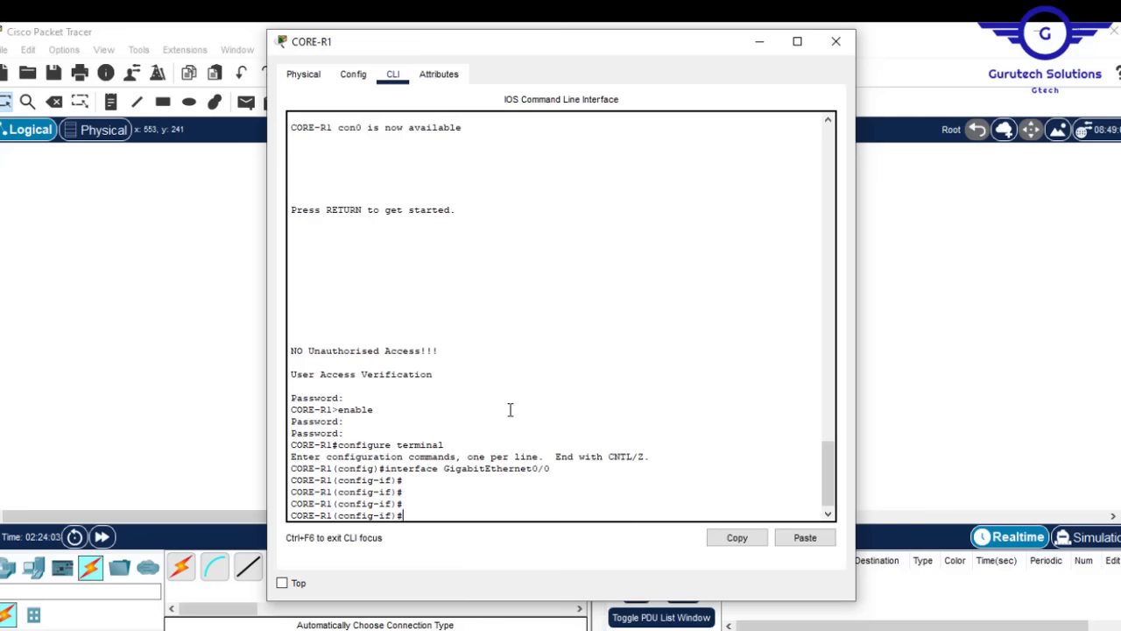
text(exit)
key(Return)
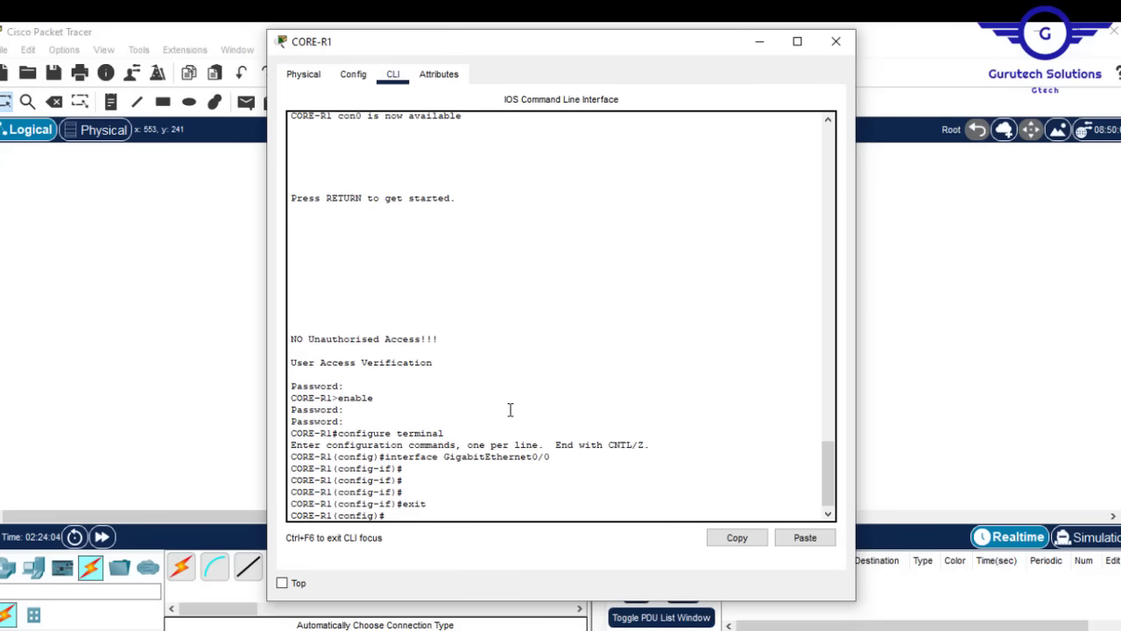
key(Return)
key(Return)
key(Return)
key(Return)
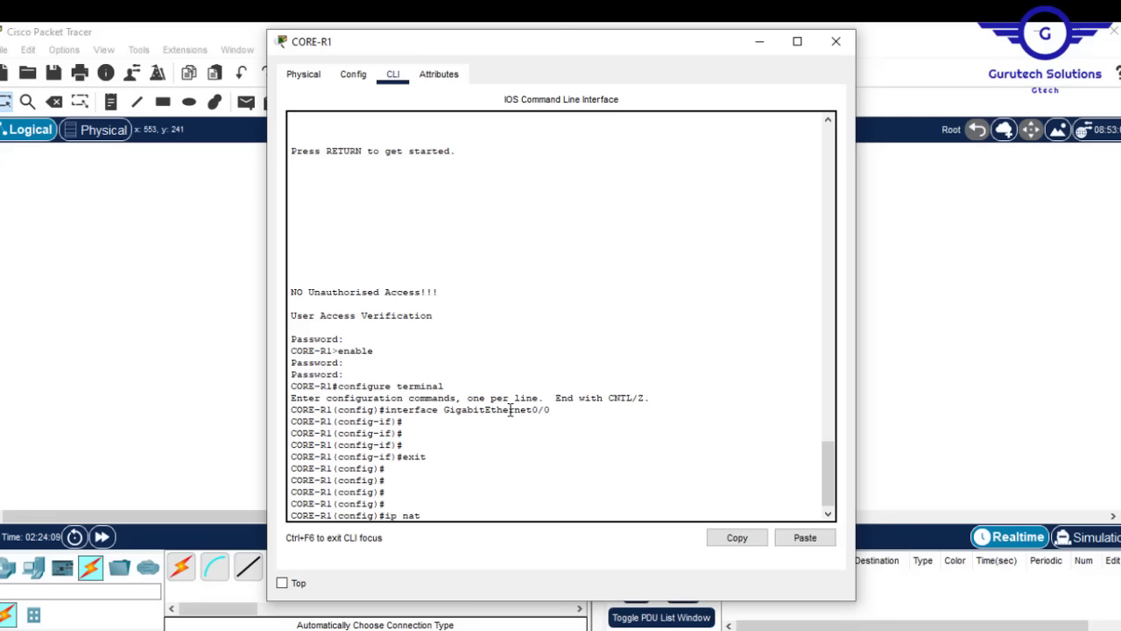
Begin the "ip nat inside source" command on CORE-R1 and query its available source options.
text(ip nat in)
key(Tab)
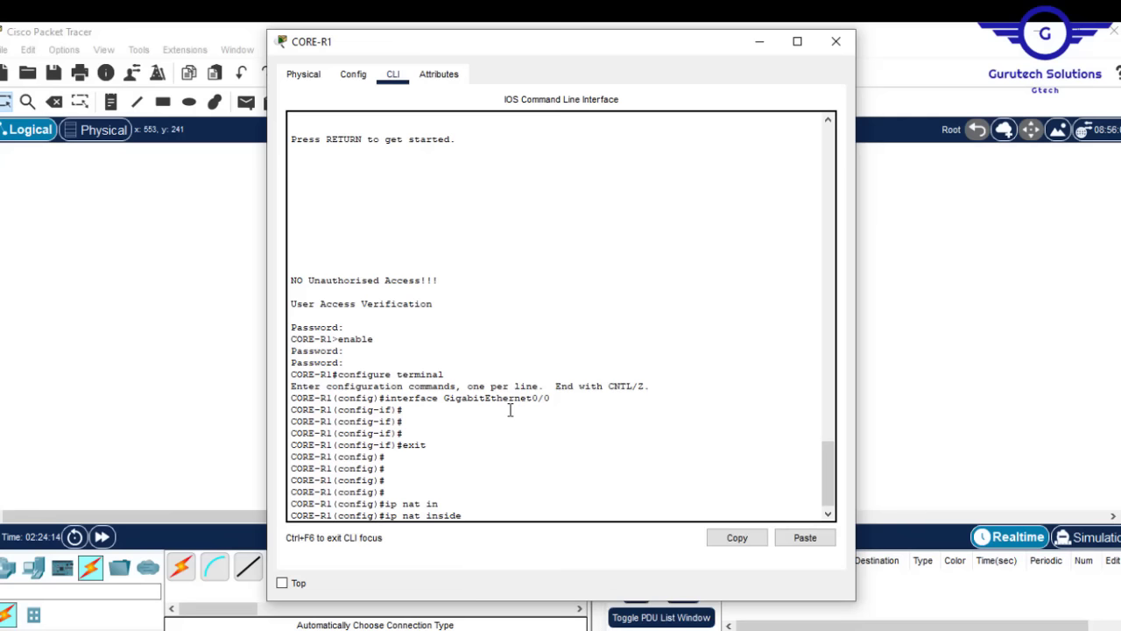
text(s)
key(Tab)
text(a)
key(Tab)
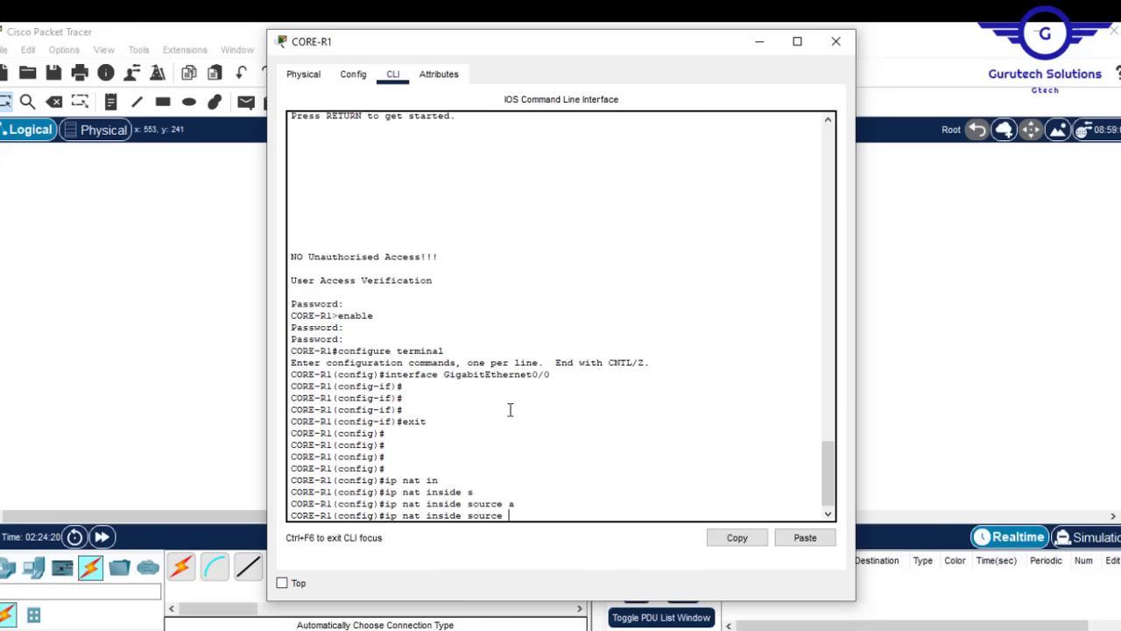
text(?)
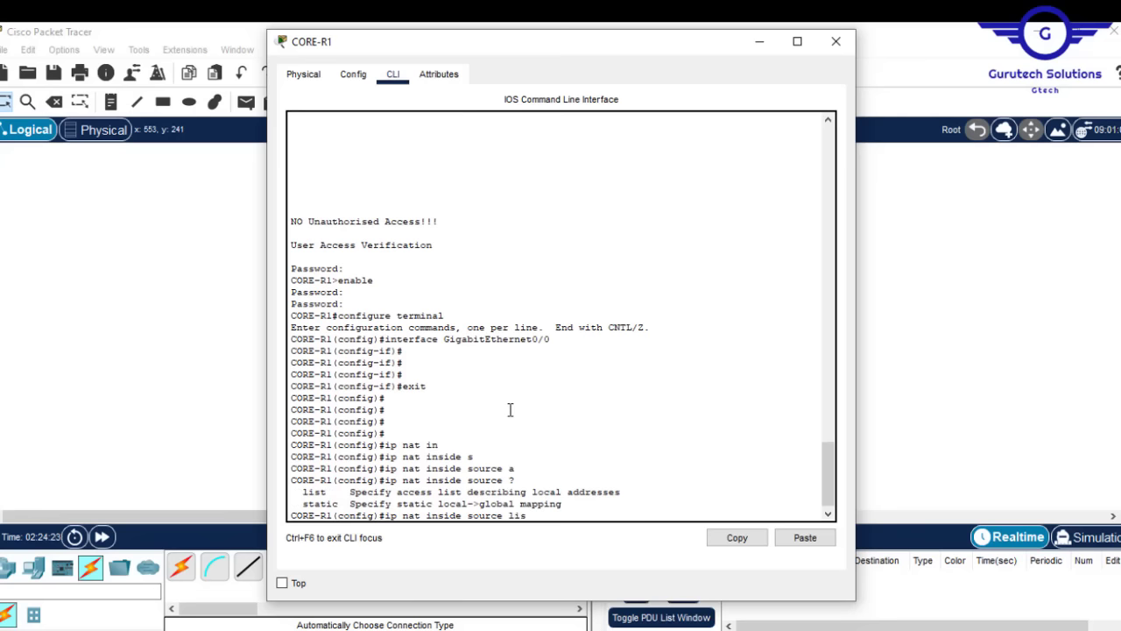
Enable PAT for access list 1 on CORE-R1's Serial0/2/0 with "ip nat inside source list 1 int se0/2/0 overload".
text(lis)
key(Tab)
text(1)
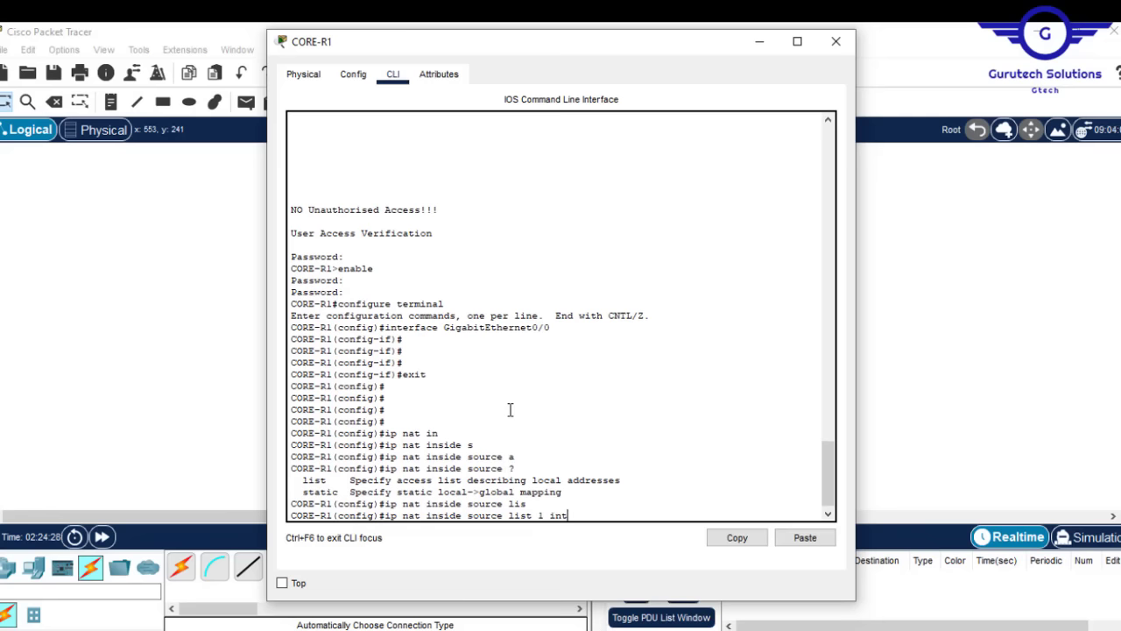
click(935, 251)
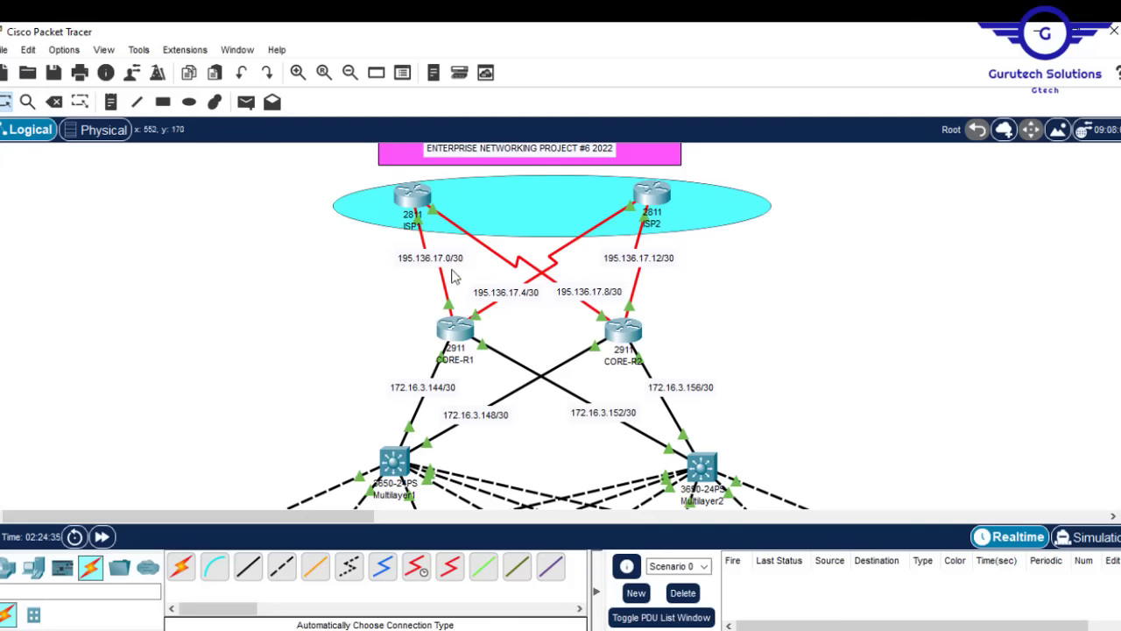
click(462, 330)
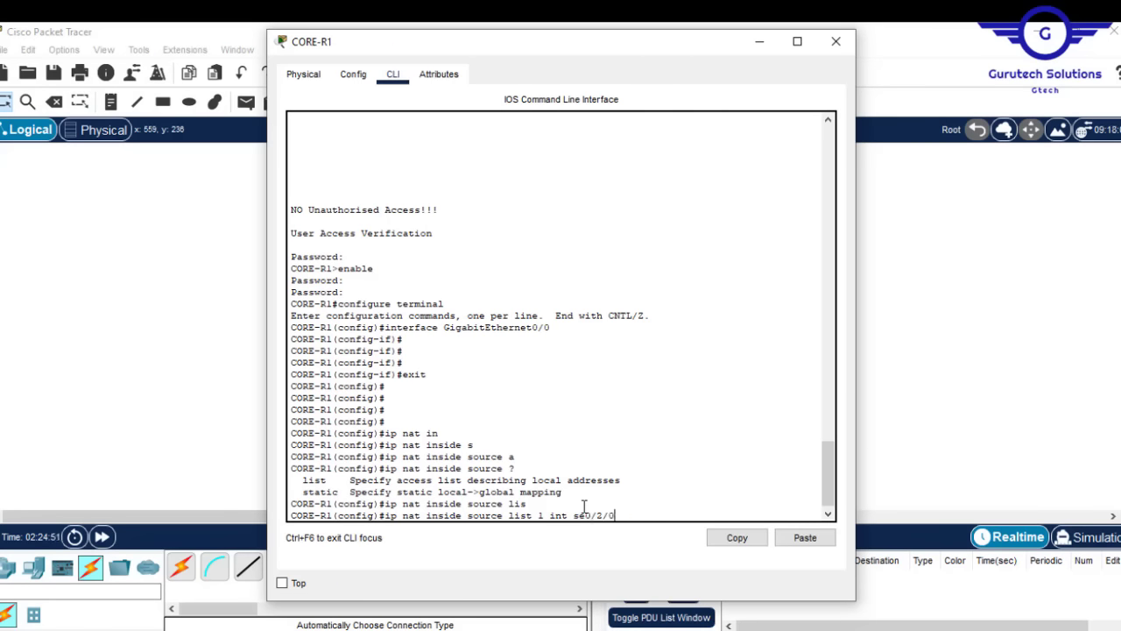
key(Tab)
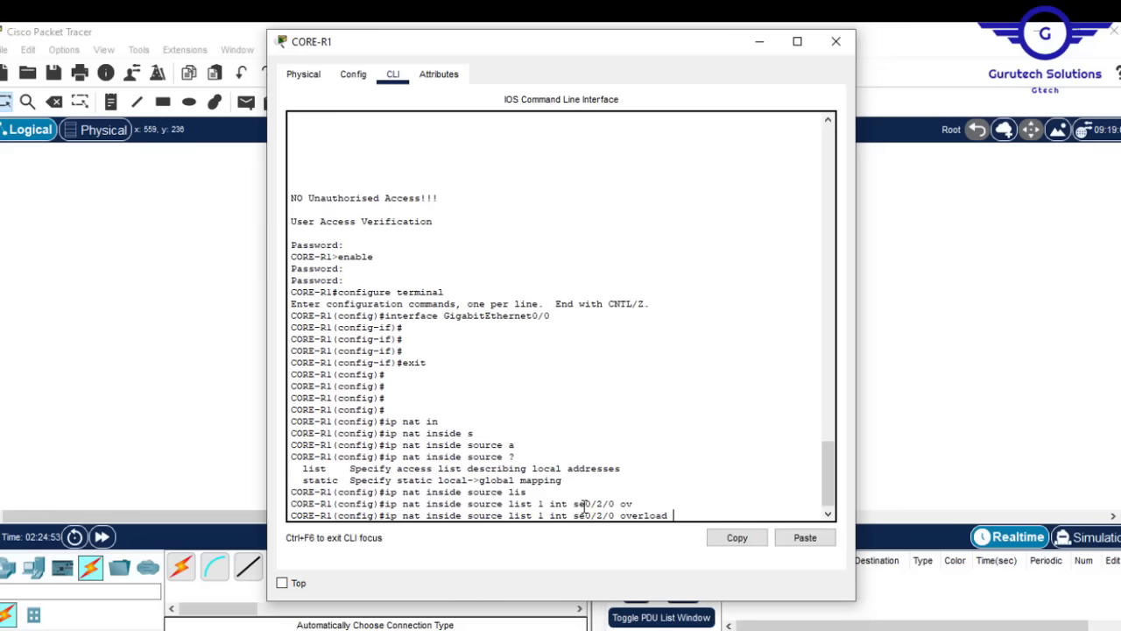
key(Return)
Repeat the PAT overload command for access list 1 on CORE-R1's other serial interface, se0/2/1.
key(Up)
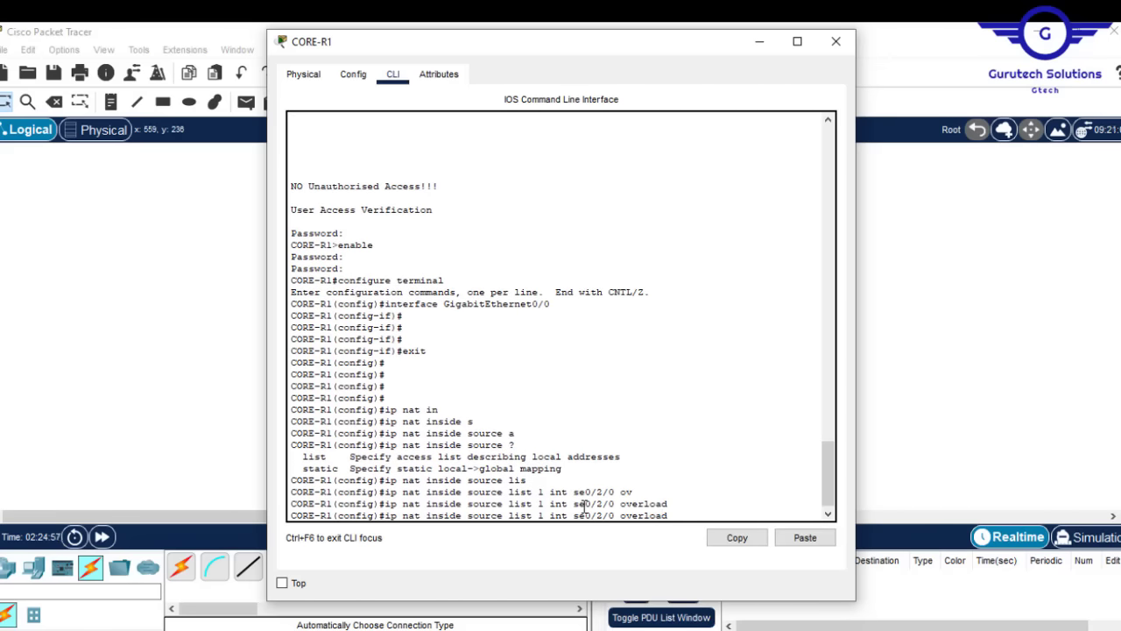
key(BackSpace)
text(1)
key(Return)
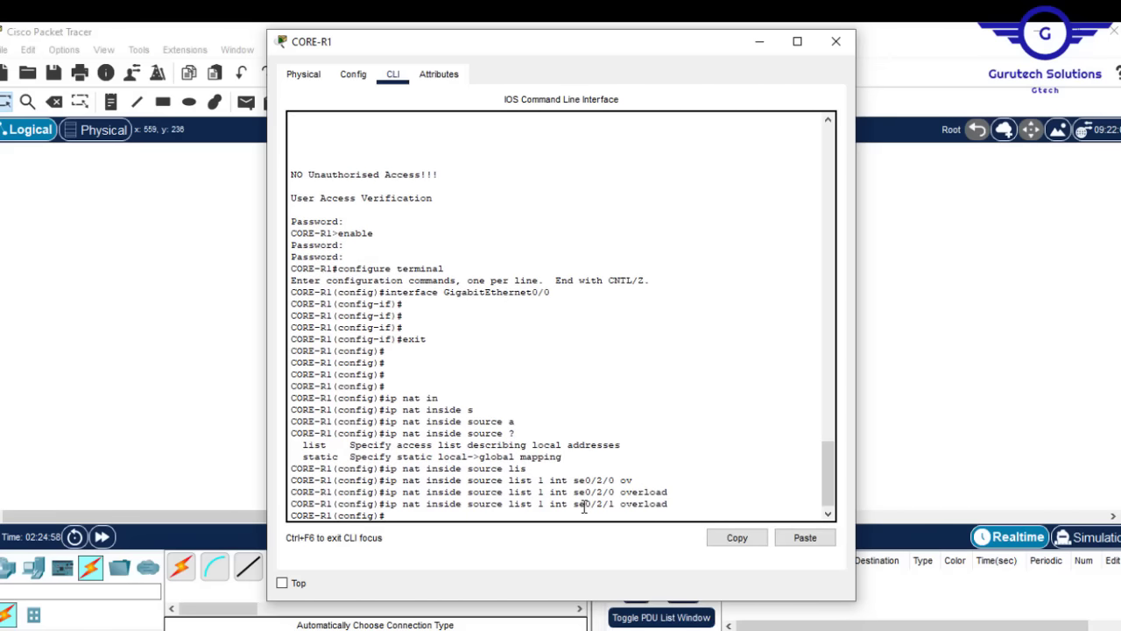
Examine ISP2's interface details and the serial links between CORE-R1 and the ISP routers in the topology.
click(761, 43)
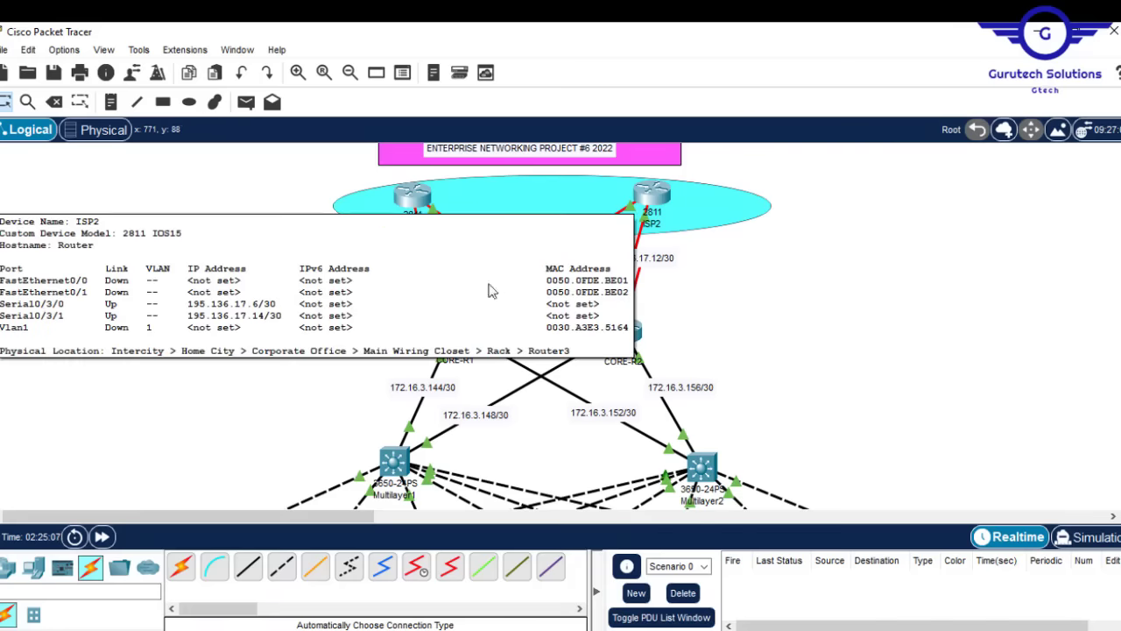
click(446, 335)
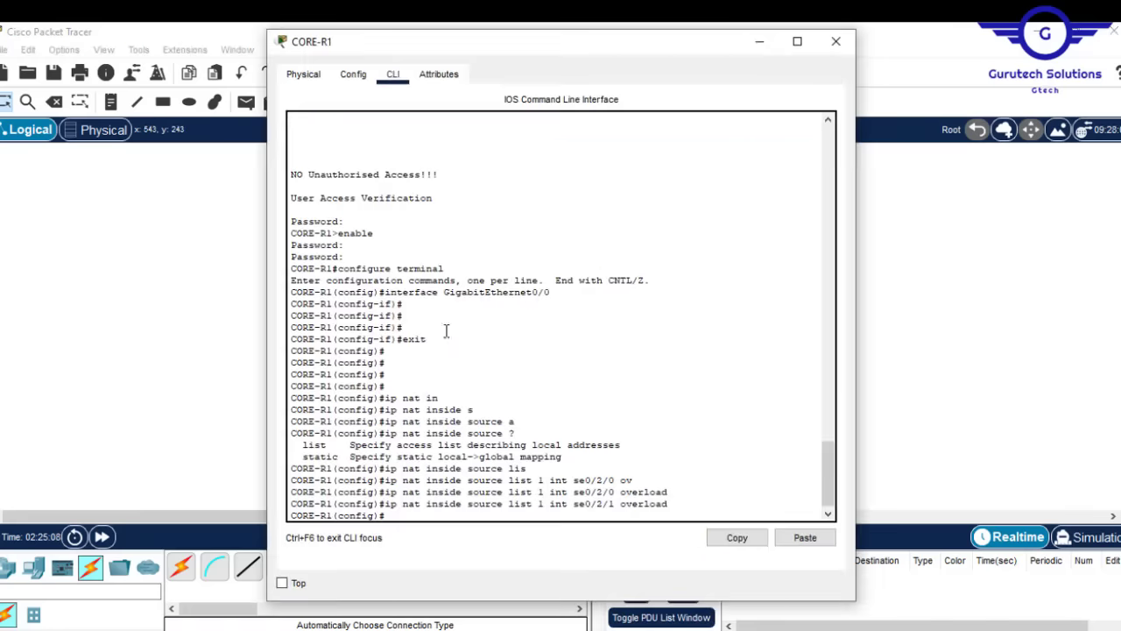
click(755, 44)
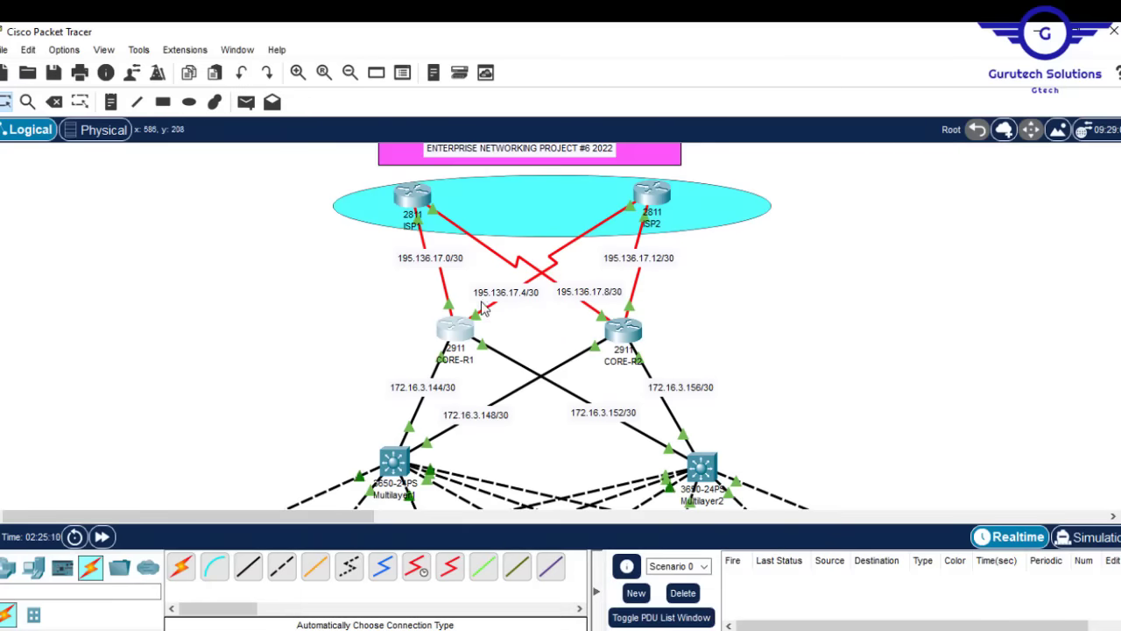
Begin an "access-list 1 permit" entry in CORE-R1's global configuration mode.
click(456, 333)
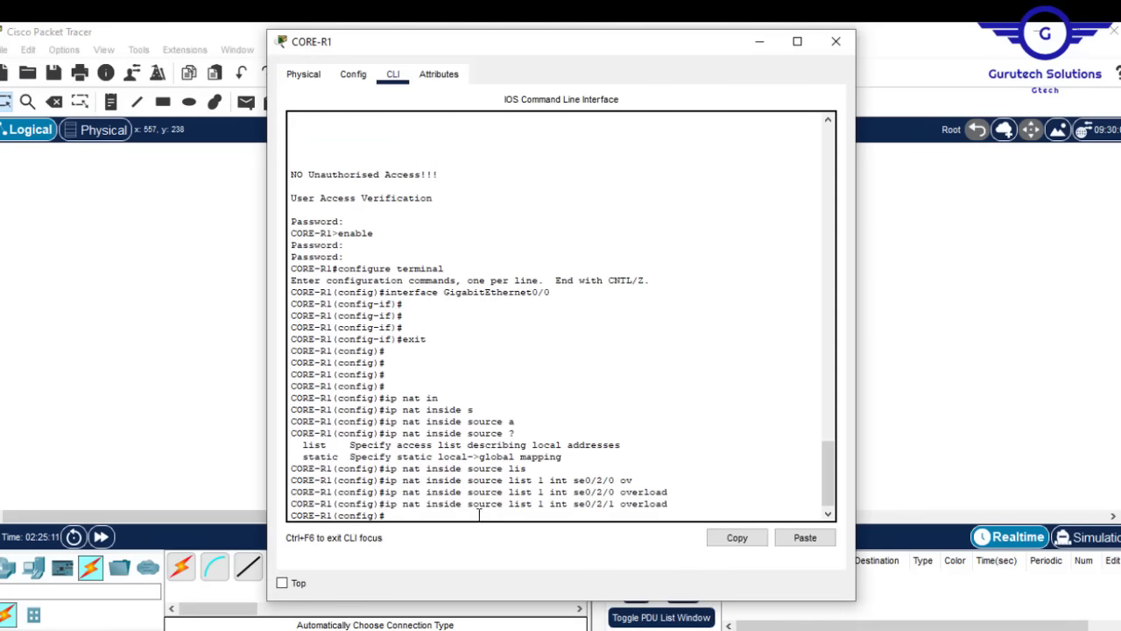
key(Return)
key(Return)
key(Return)
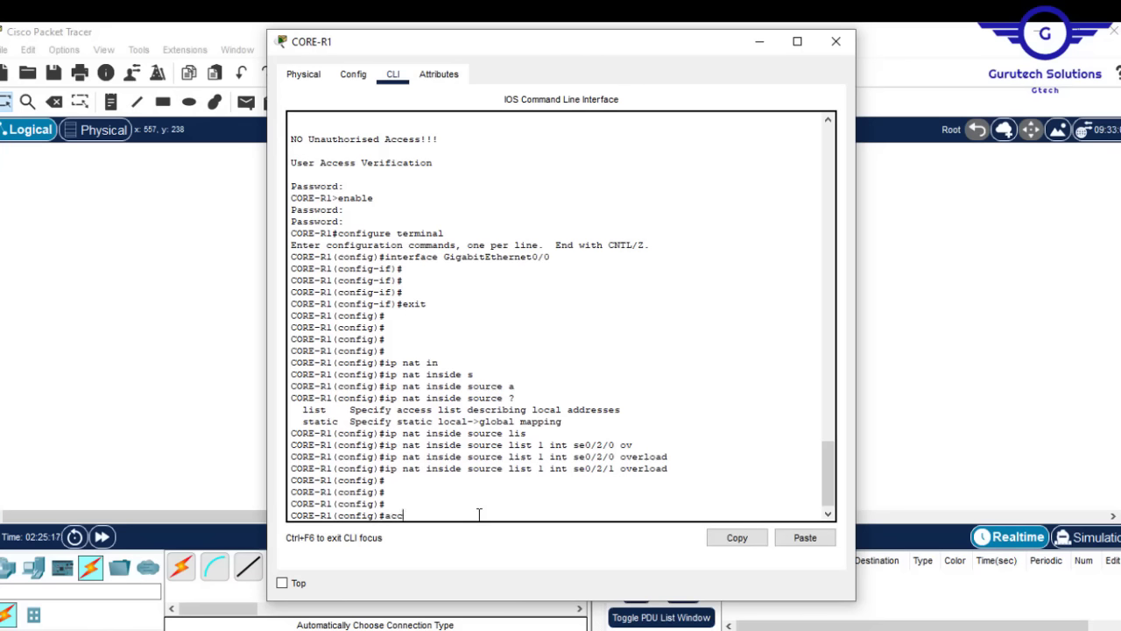
text(acce)
key(Tab)
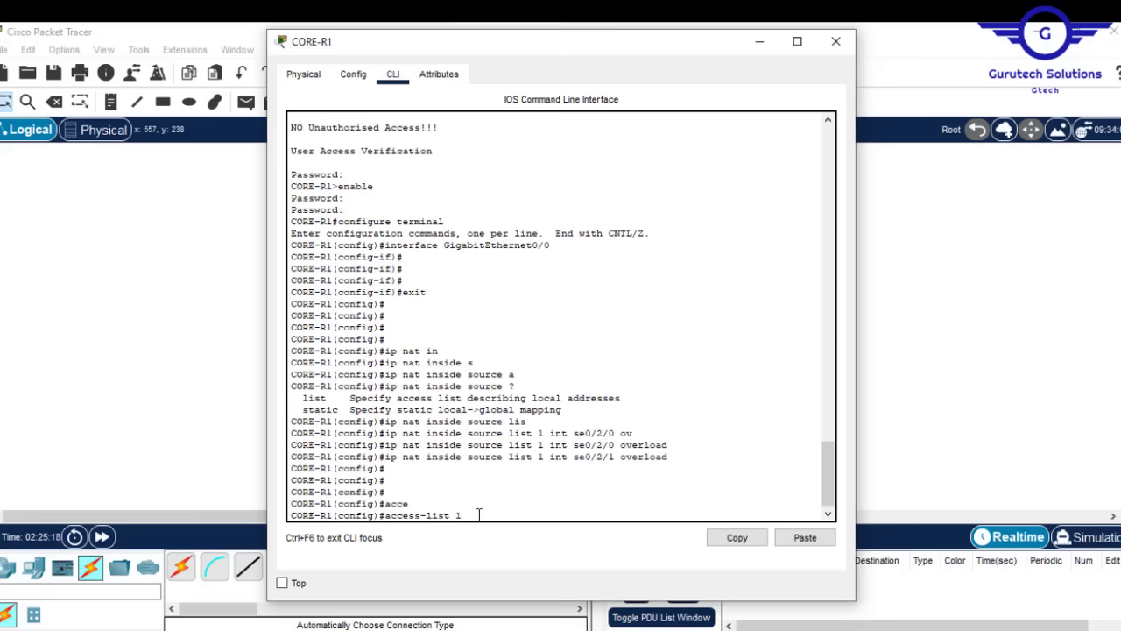
text(1 p)
key(Tab)
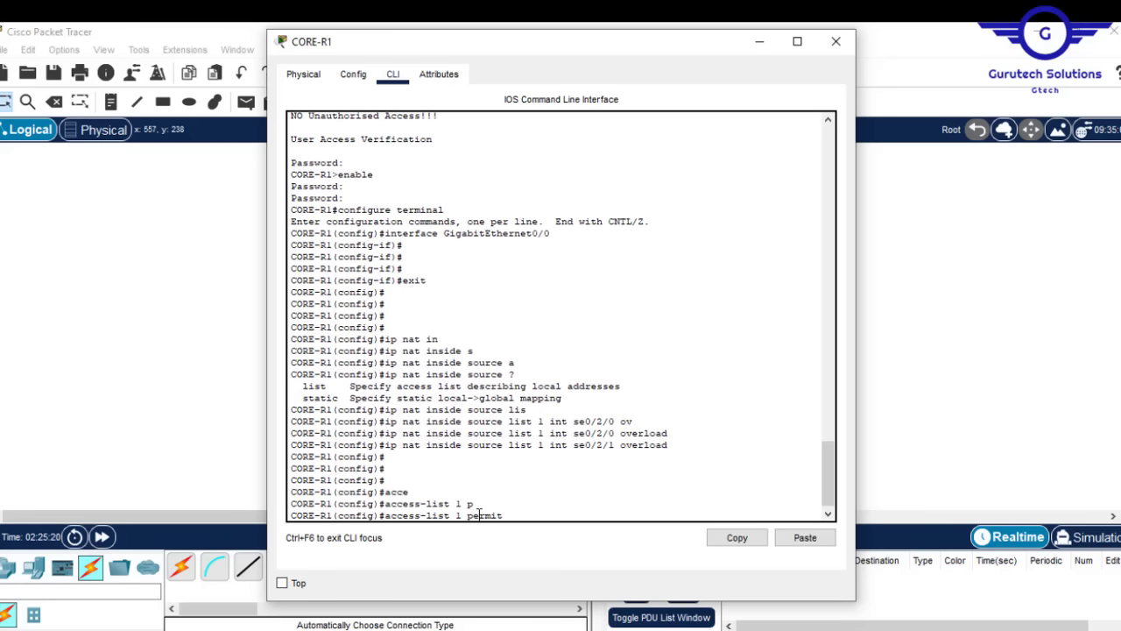
Copy 172.16.1.0 0.0.0.127 from c2.txt in Notepad and complete CORE-R1's access list 1 permit entry with it.
key(alt+F4)
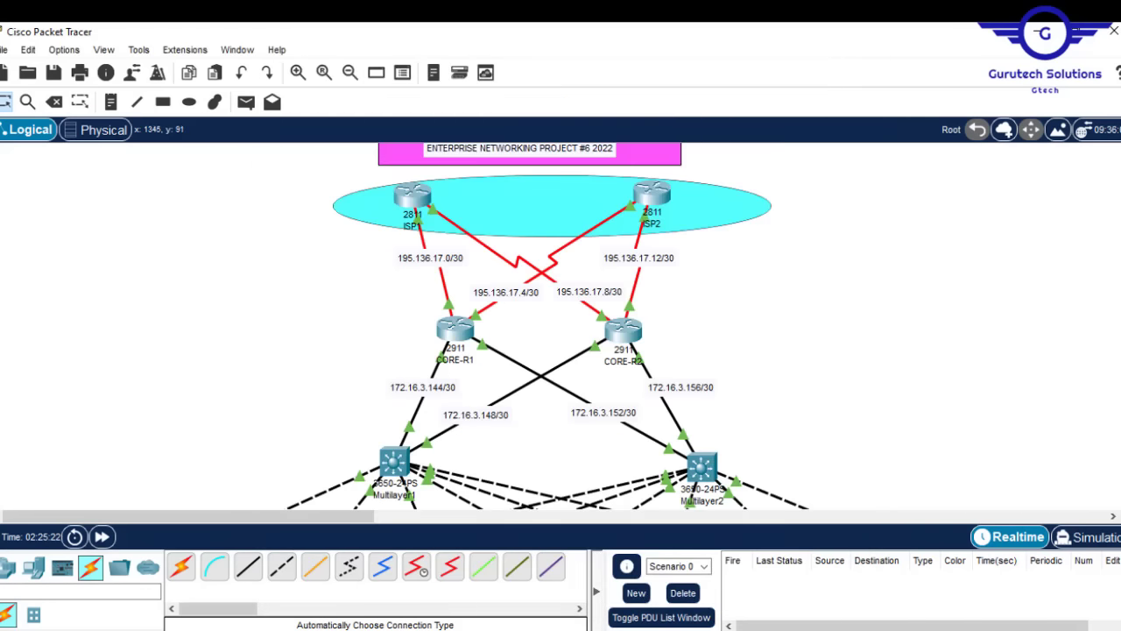
scroll(136, 306, down, 10)
scroll(136, 305, up, 2)
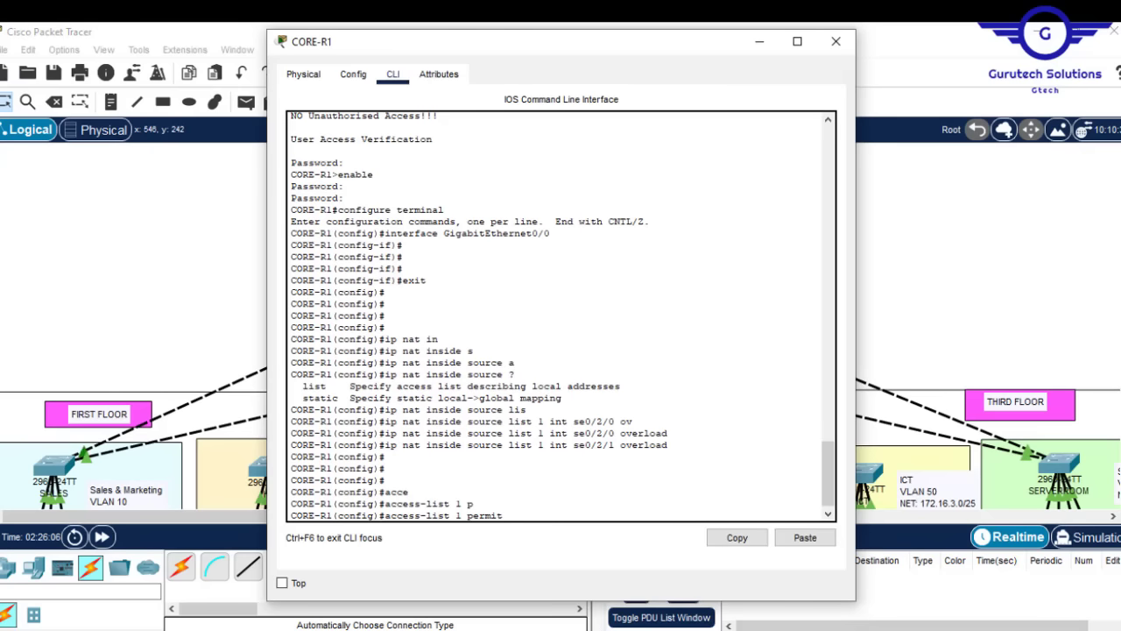
click(818, 589)
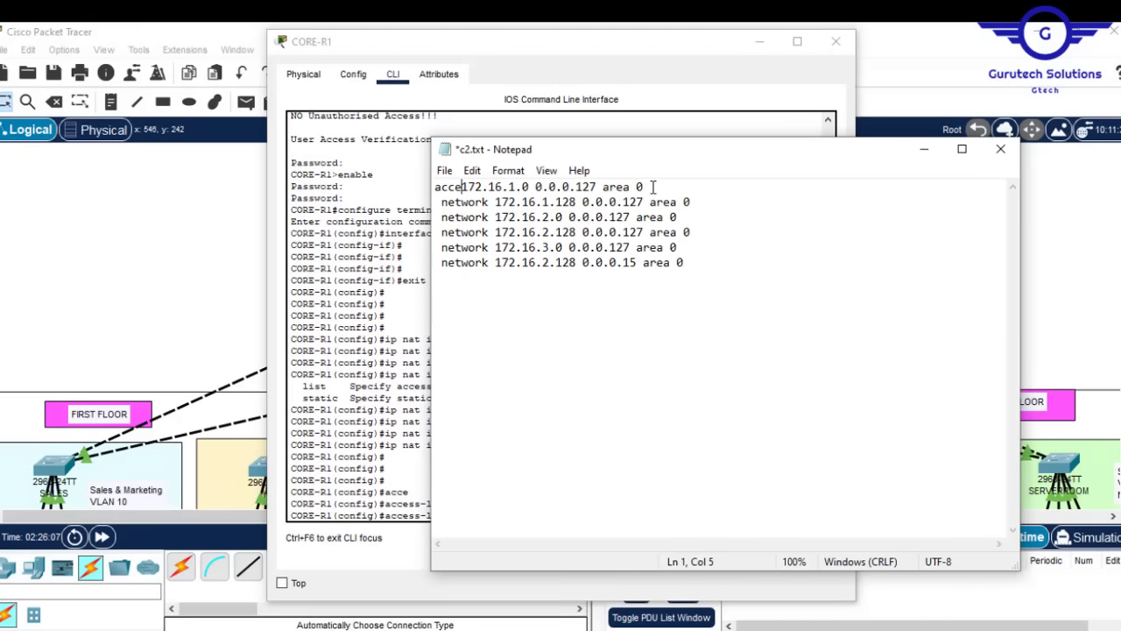
drag(596, 187, 462, 188)
key(ctrl+c)
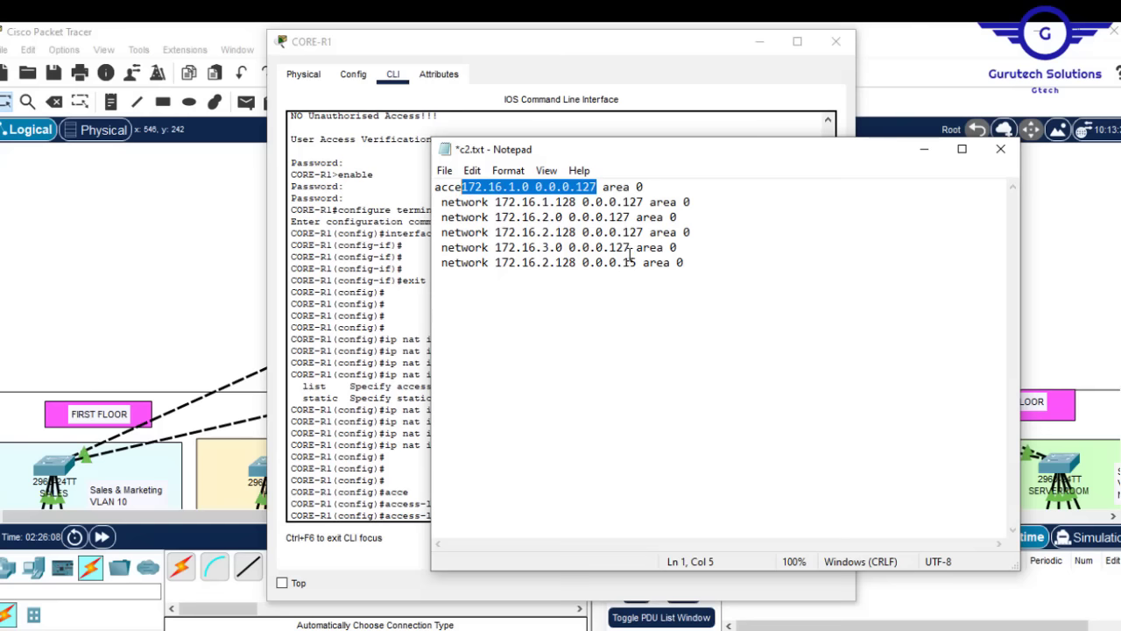
click(396, 515)
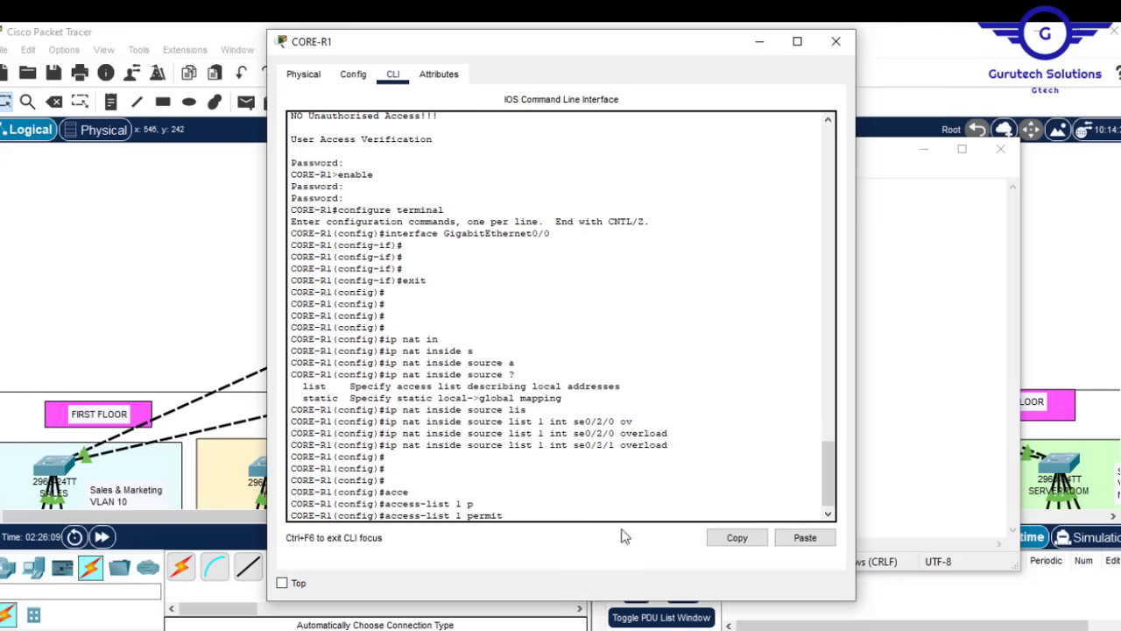
click(802, 537)
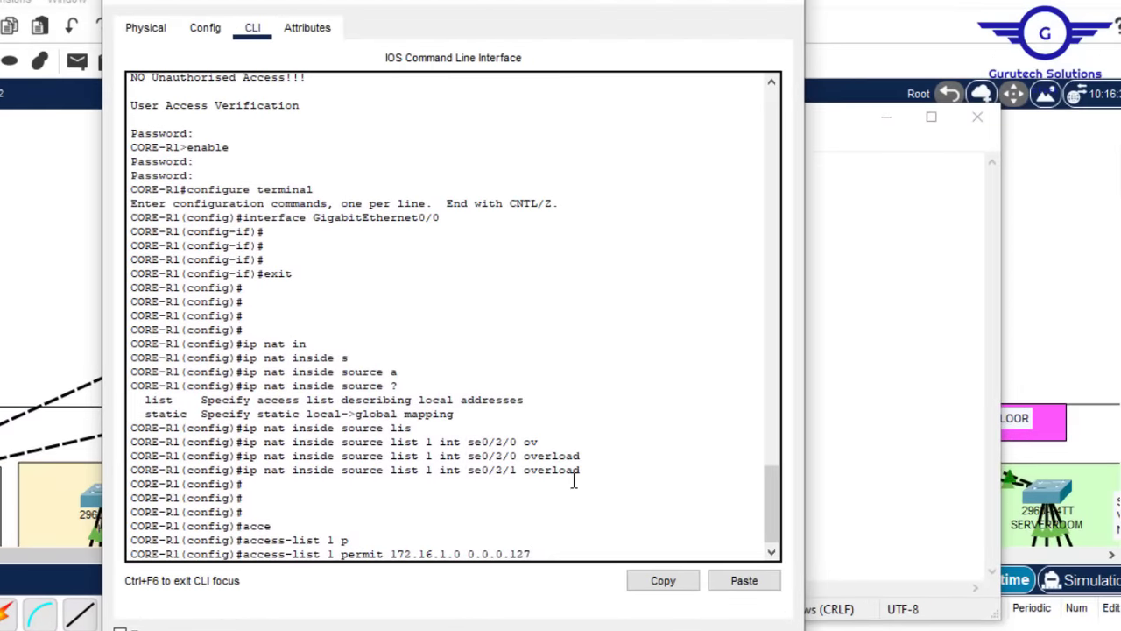
key(Return)
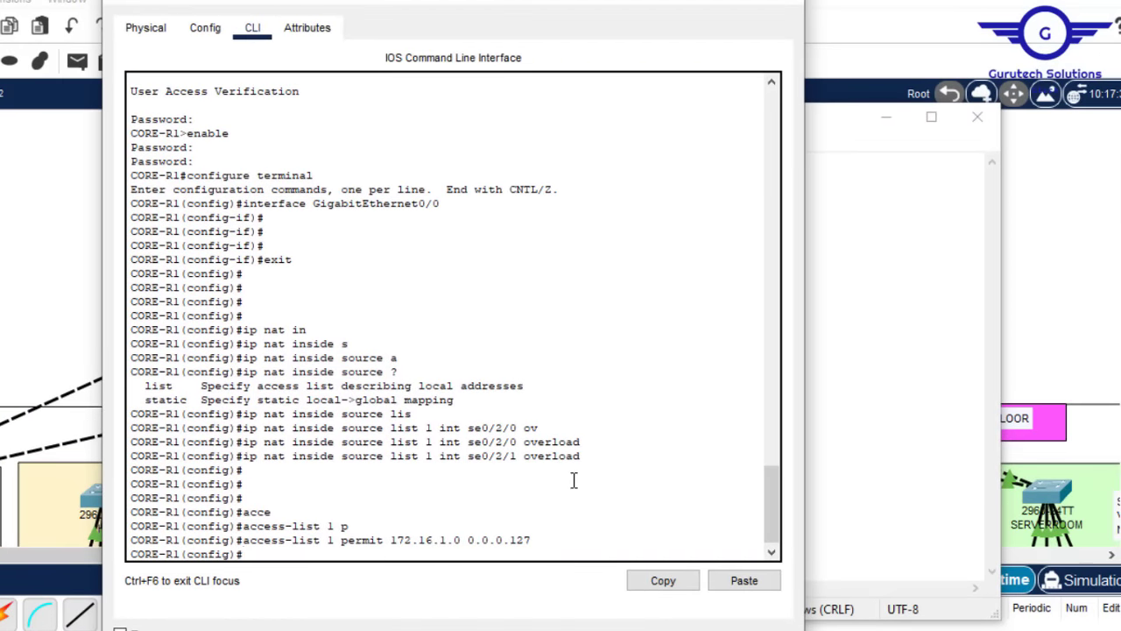
Add the entry "access-list 1 permit 172.16.1.128 0.0.0.127" on CORE-R1 by reusing the previous command.
key(Up)
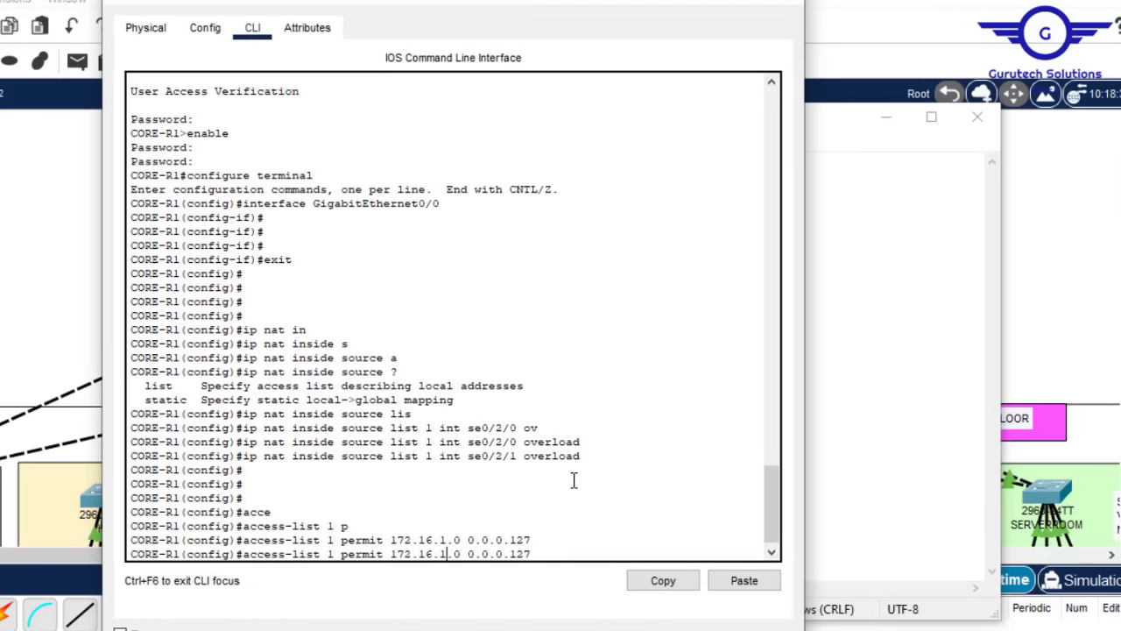
key(Left)
key(Left)
key(Left)
key(Left)
key(Left)
key(Left)
key(Left)
key(Left)
key(Left)
key(Left)
key(BackSpace)
text(128)
key(Return)
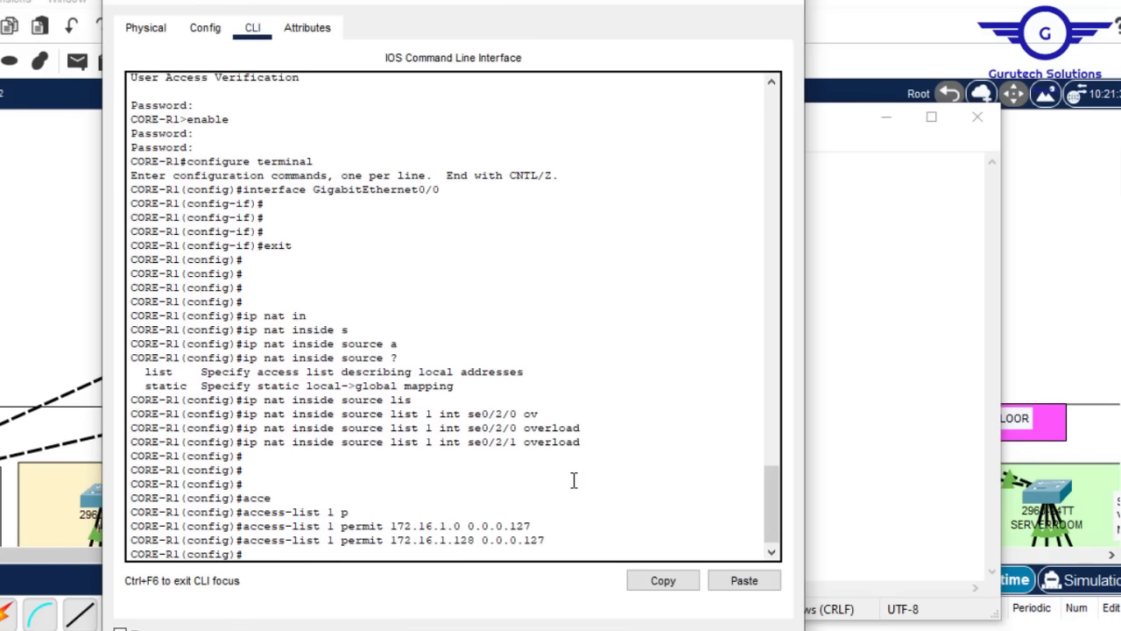
Permit network 172.16.2.0 with wildcard 0.0.0.127 in CORE-R1's access list 1.
key(Up)
key(Left)
key(Left)
key(Left)
key(Left)
key(Left)
key(Left)
key(Left)
key(Left)
key(Left)
key(Left)
key(BackSpace)
key(BackSpace)
key(BackSpace)
text(0)
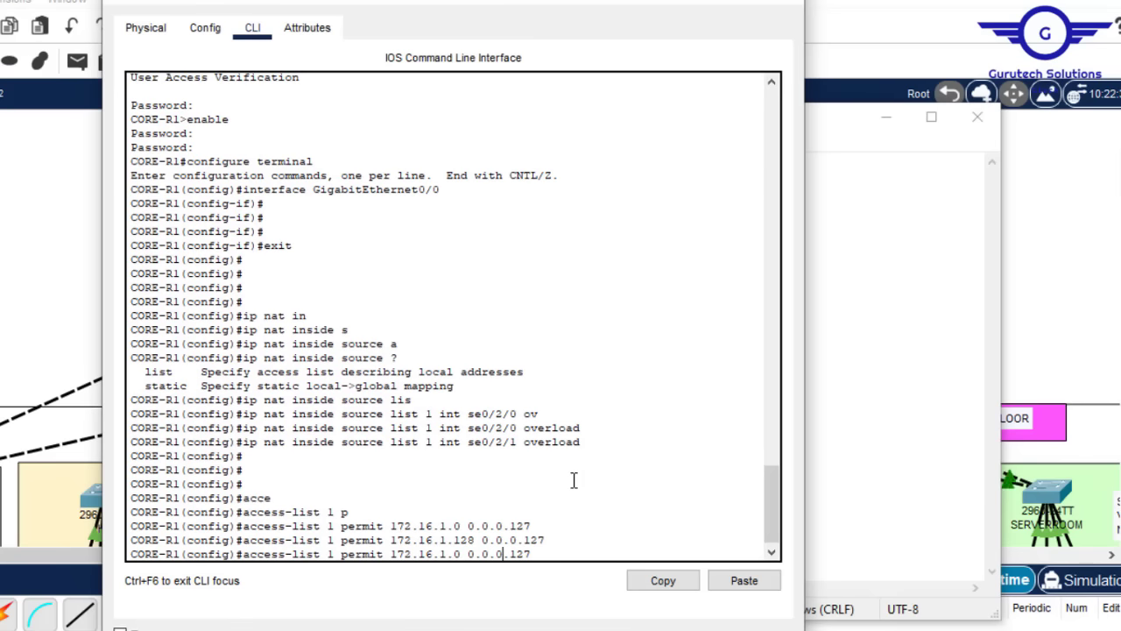
key(Left)
key(Left)
key(BackSpace)
text(2)
key(Return)
Permit network 172.16.2.128 with wildcard 0.0.0.127 in CORE-R1's access list 1.
key(Up)
key(Left)
key(Left)
key(Left)
key(Left)
key(Left)
key(Left)
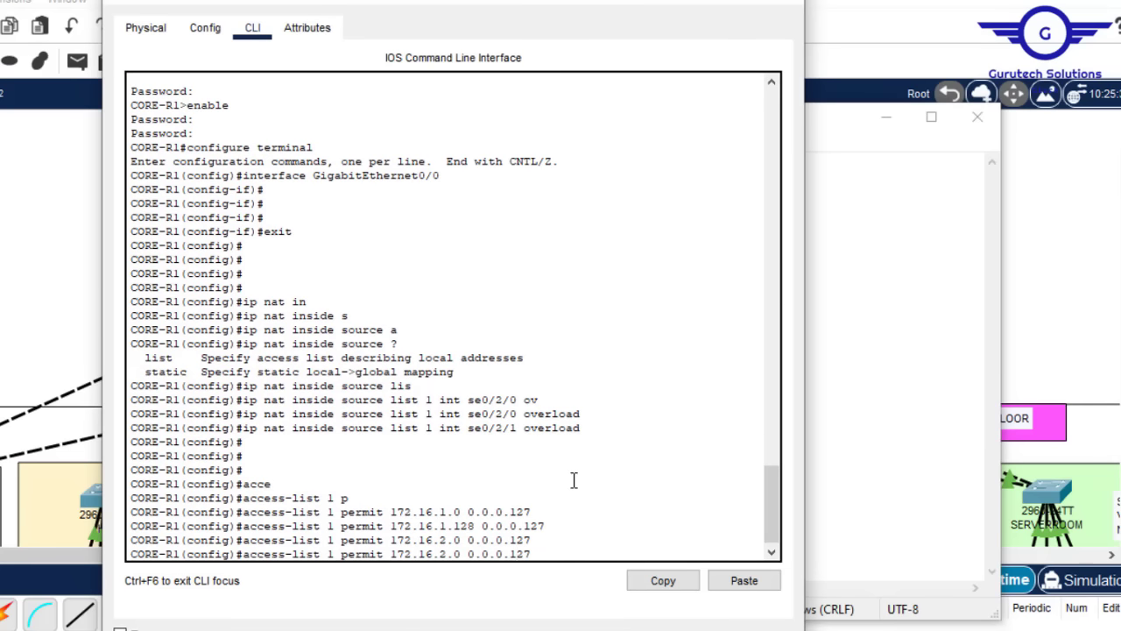
key(Left)
key(Left)
key(Left)
key(Left)
key(BackSpace)
text(128)
key(Return)
Permit network 172.16.3.0 with wildcard 0.0.0.127 in CORE-R1's access list 1.
key(Up)
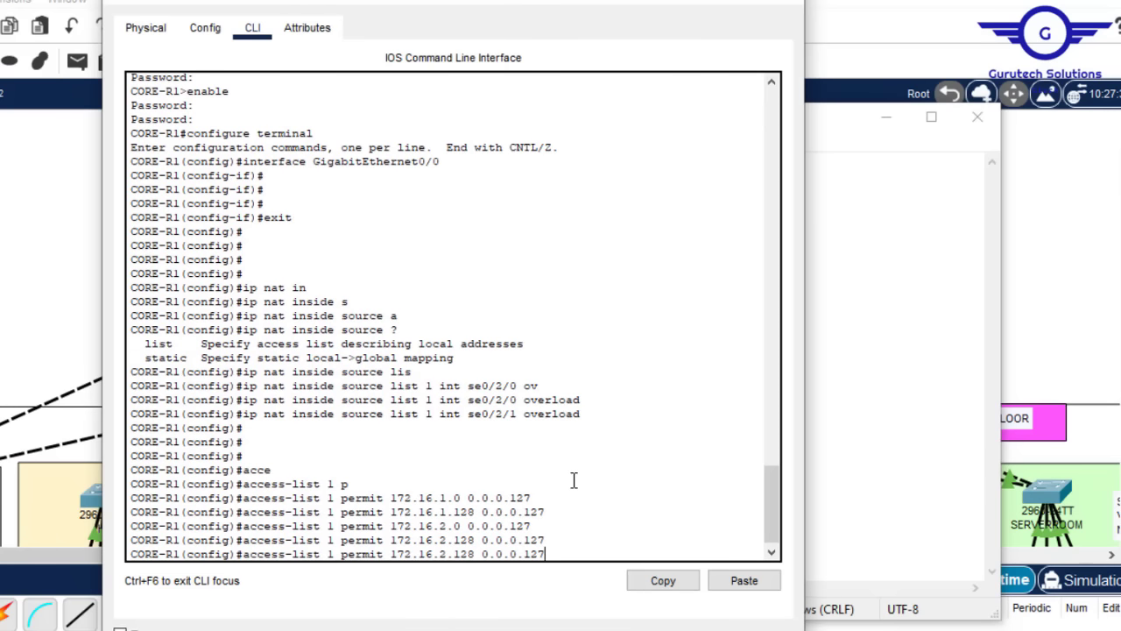
key(Up)
key(Left)
key(Left)
key(Left)
key(Left)
key(Left)
key(Left)
key(Left)
key(Left)
key(Left)
key(Left)
key(Left)
key(Left)
key(BackSpace)
text(3)
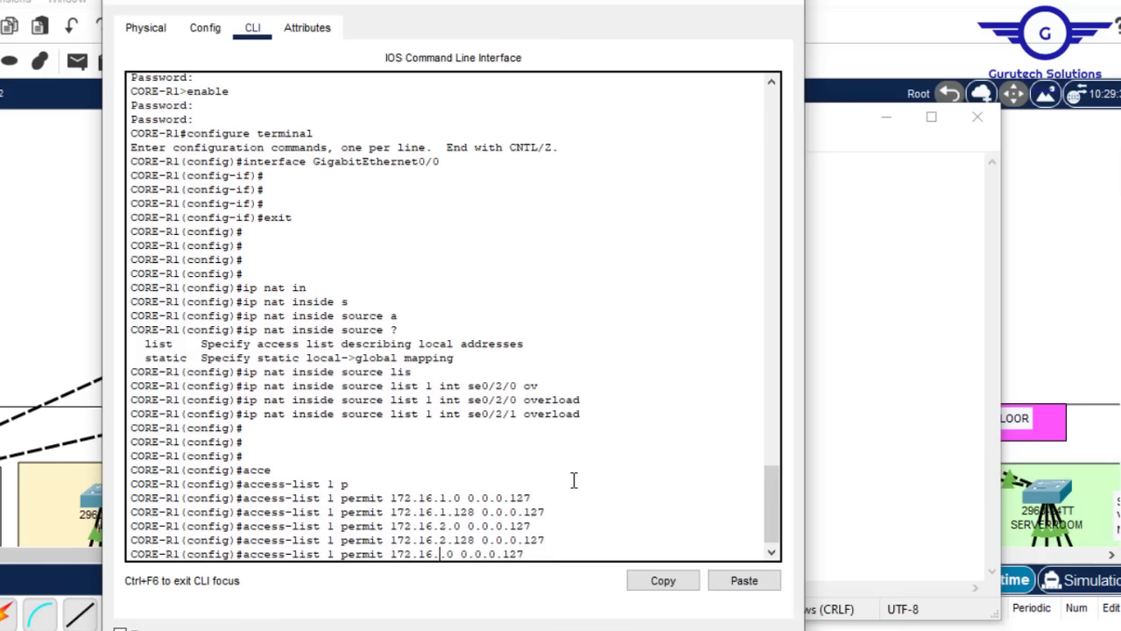
key(Return)
Permit network 172.16.3.128 with wildcard 0.0.0.15 in CORE-R1's access list 1.
key(Up)
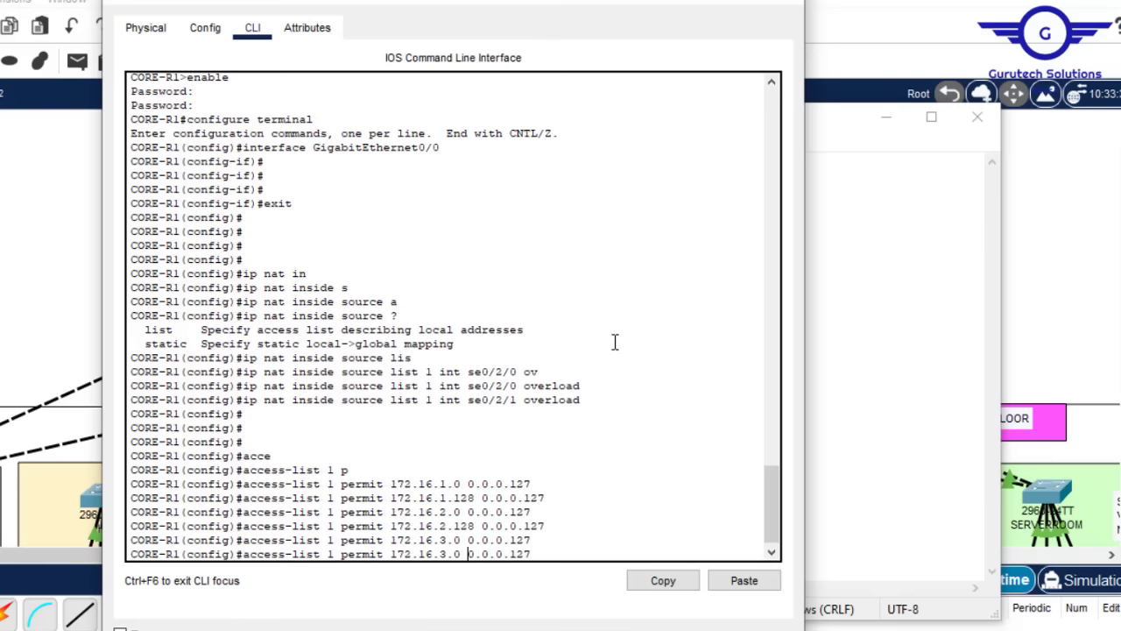
key(Left)
key(Left)
key(Left)
key(Left)
key(Left)
key(Left)
key(Left)
key(Left)
key(Left)
key(Left)
key(BackSpace)
text(128)
mouse_move(760, 609)
text(5)
key(Return)
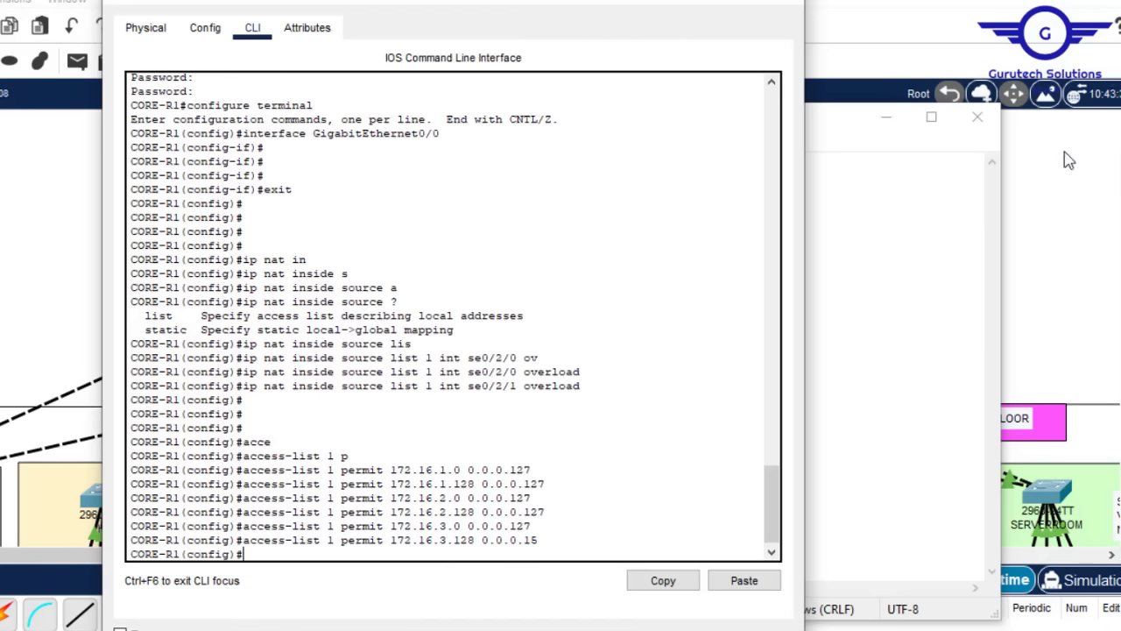
Minimize the c2.txt notes without saving or closing them and return to the network topology.
click(979, 120)
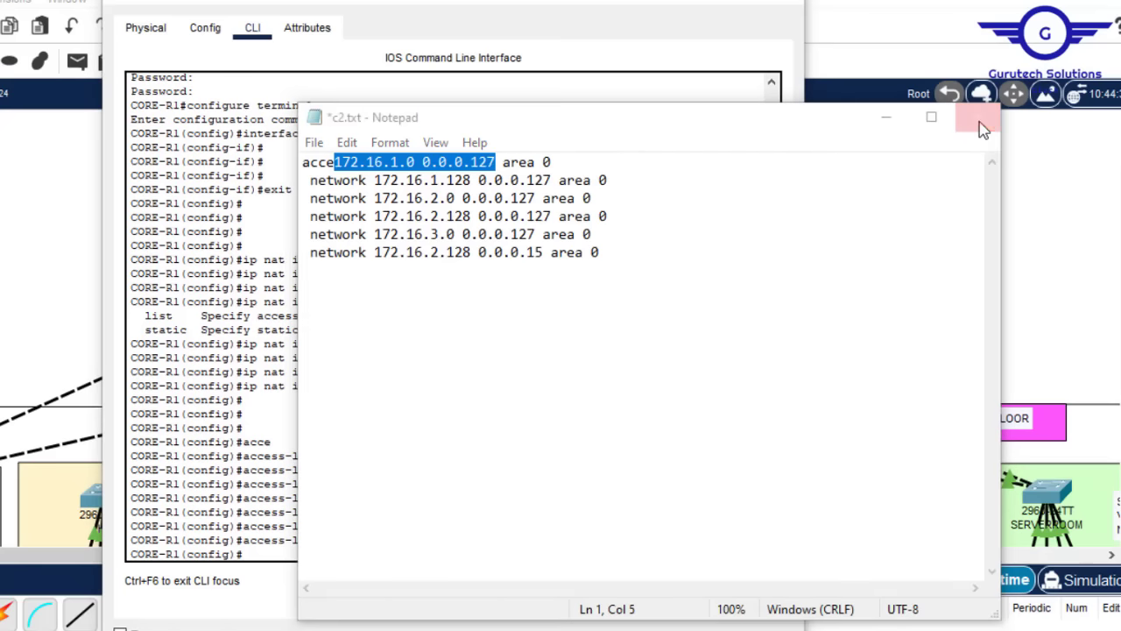
click(585, 363)
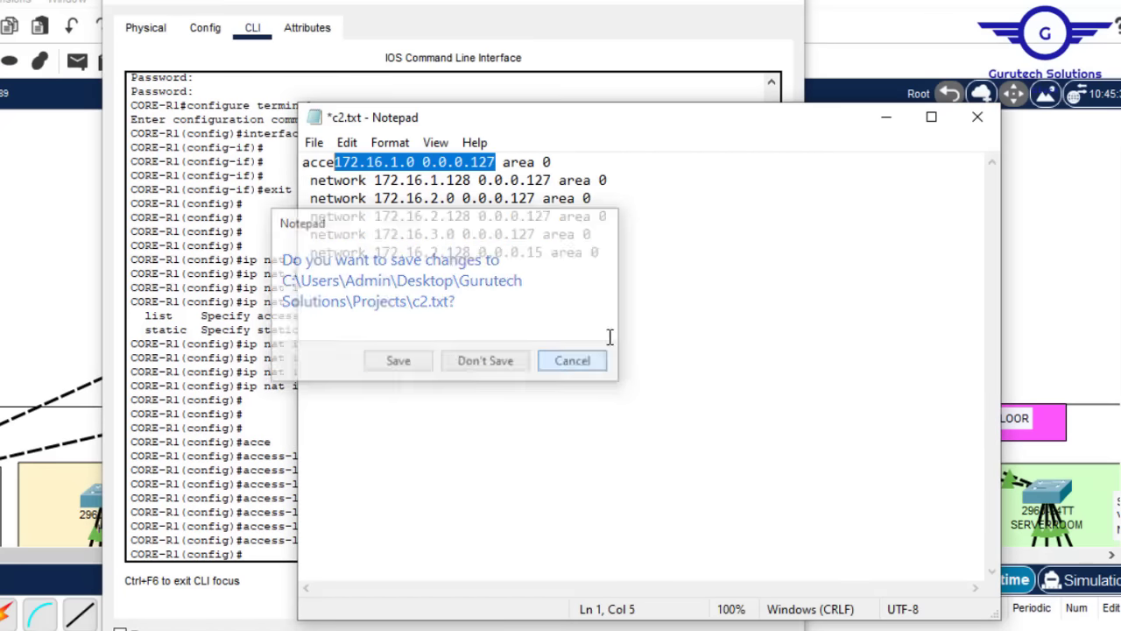
click(887, 118)
click(968, 228)
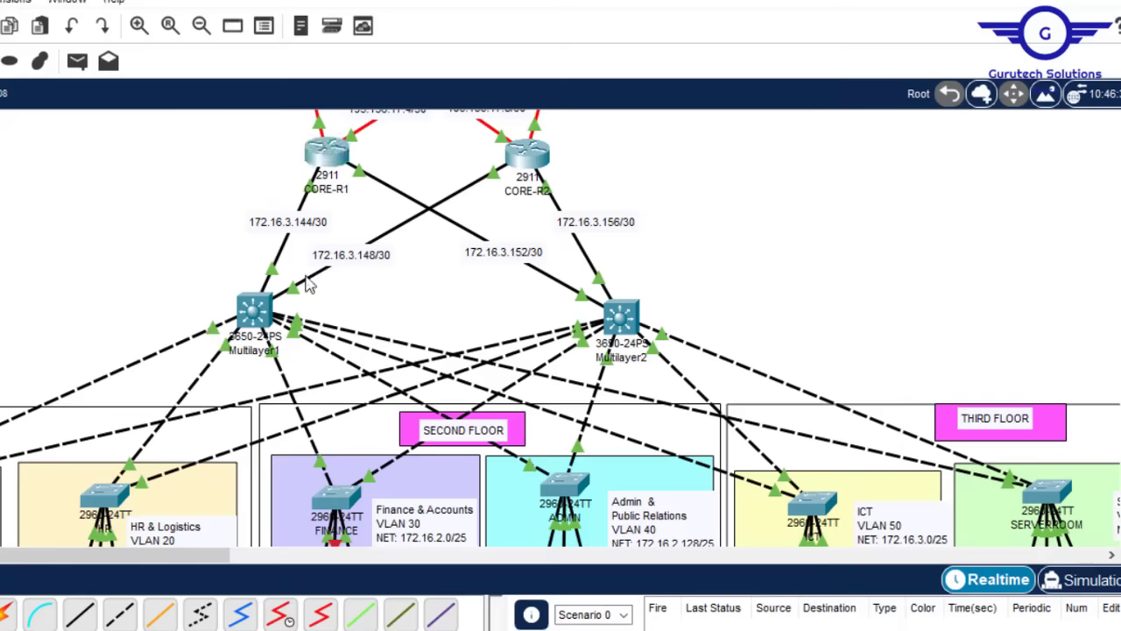
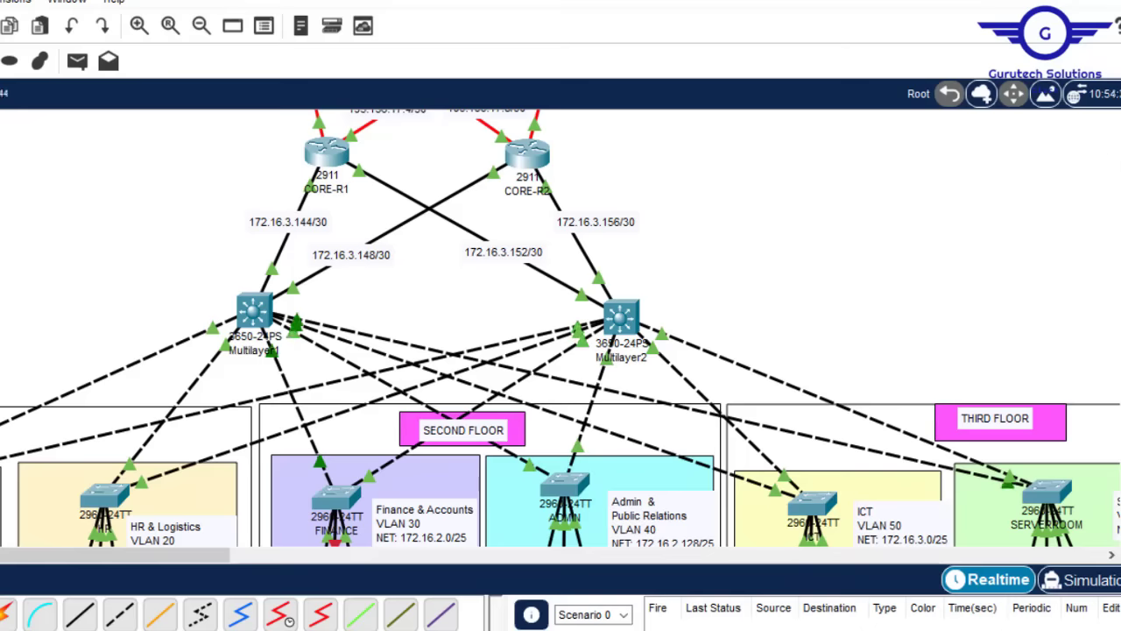
Enter interface range configuration on CORE-R1 with "int range gig0/0-1".
scroll(344, 370, up, 5)
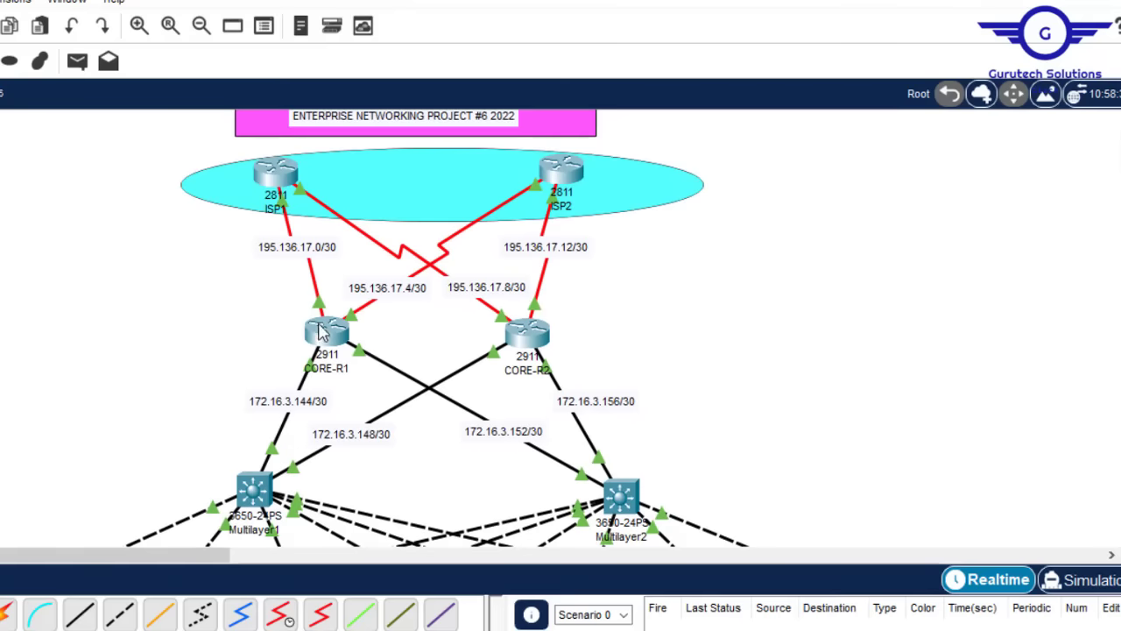
click(325, 332)
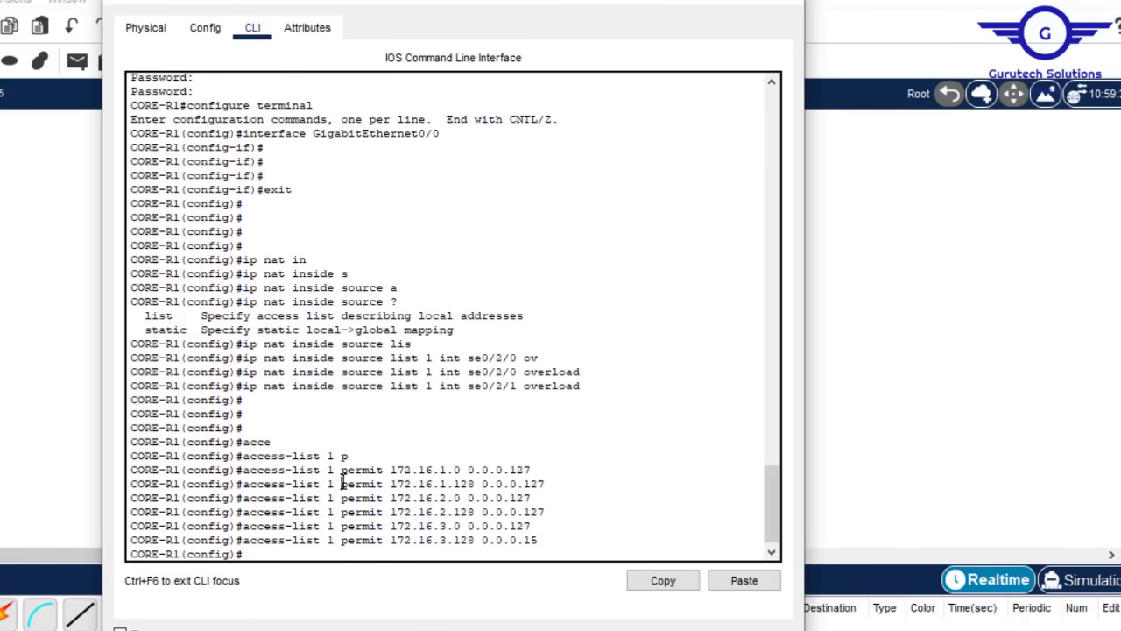
key(Return)
key(Return)
key(Return)
text(int)
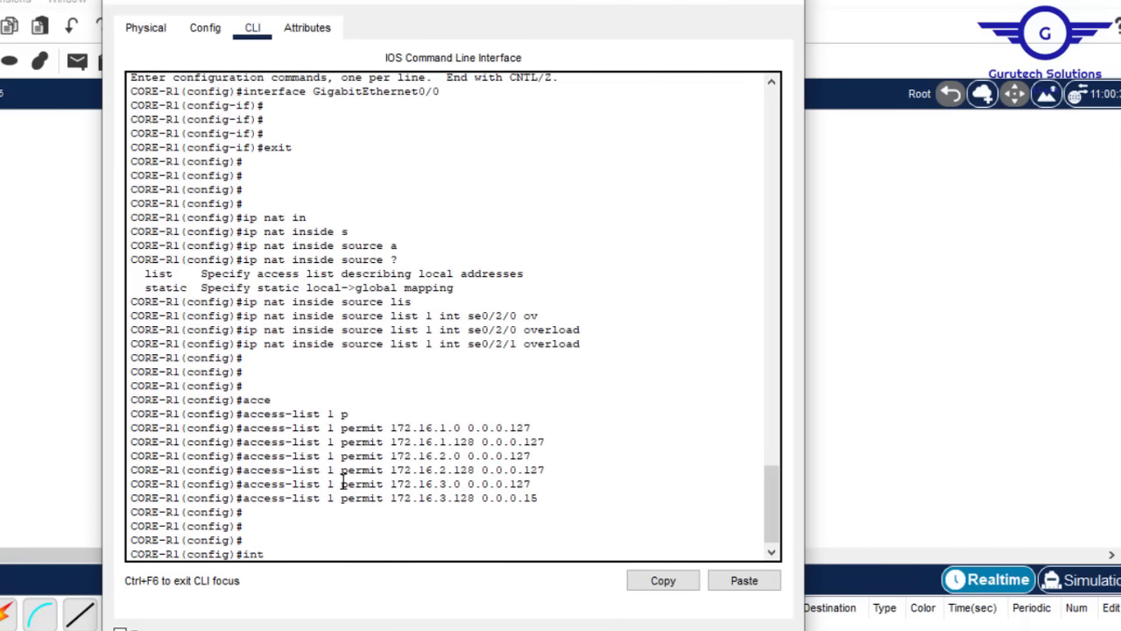
text( range gig 0/0-1)
key(Return)
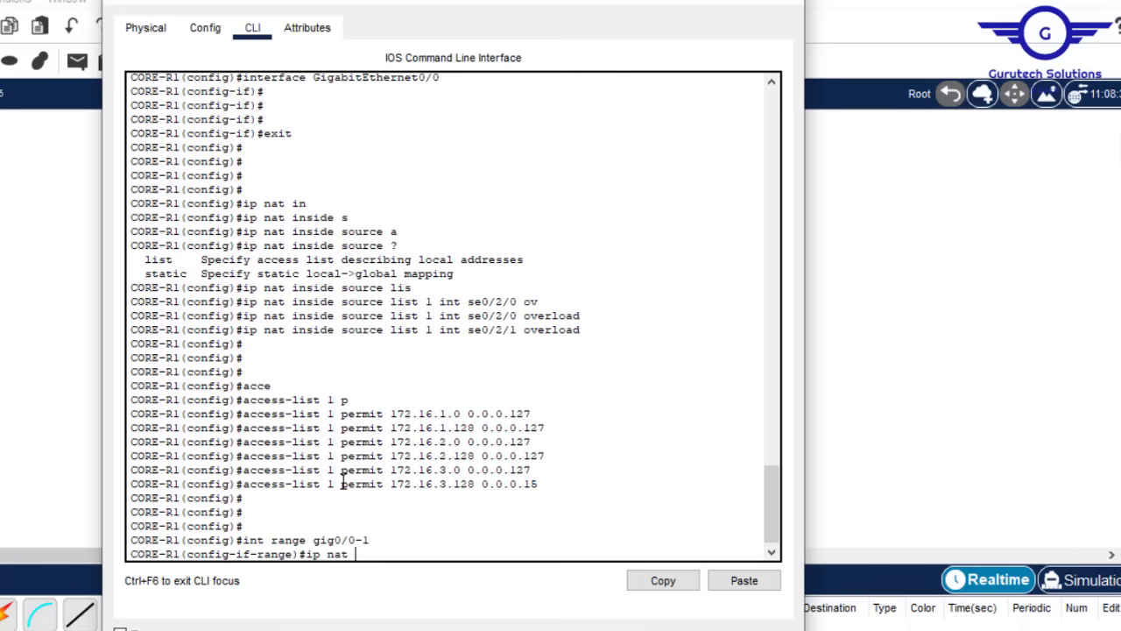
Query the "ip nat" options, apply "ip nat inside" to the gig0/0-1 range, and exit to global configuration mode.
text(ip nat)
key(Tab)
text(?)
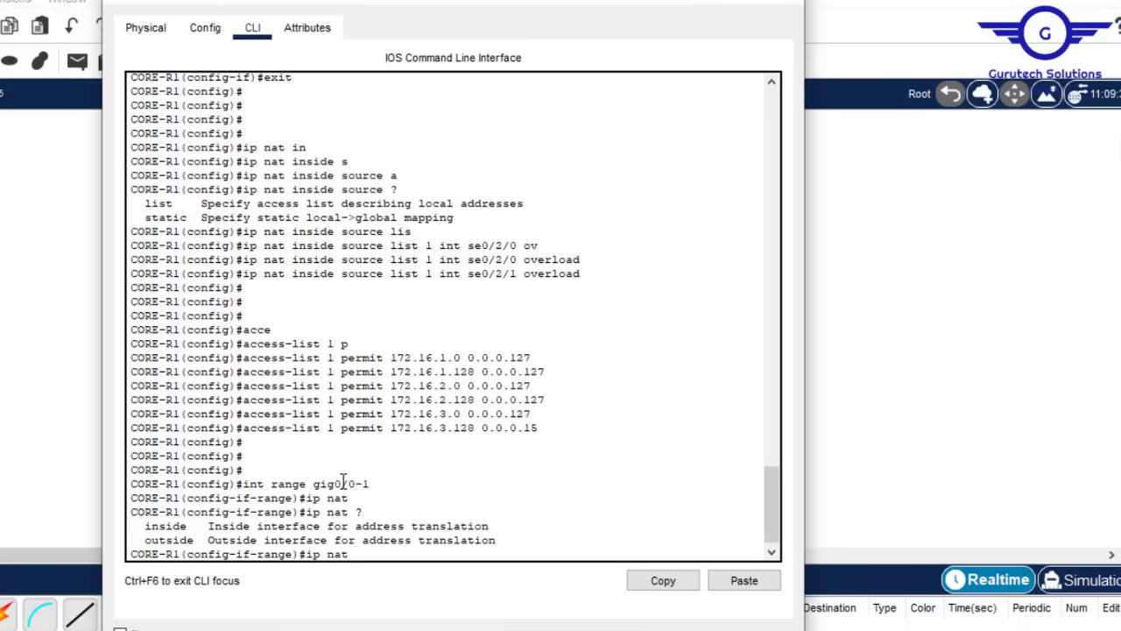
text(in)
key(Tab)
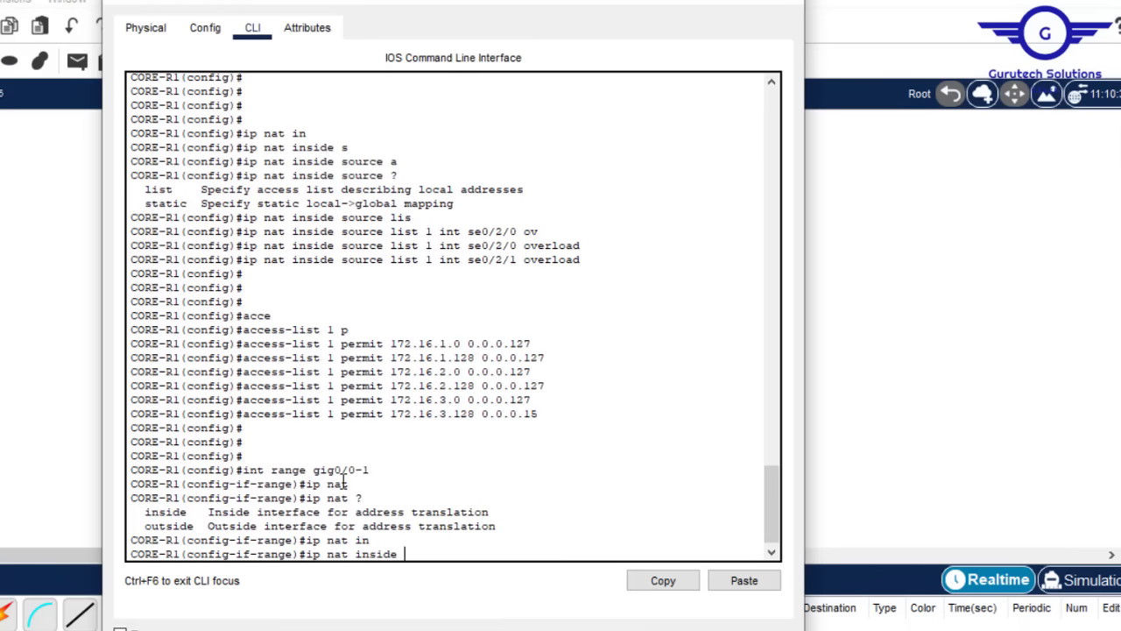
text(?)
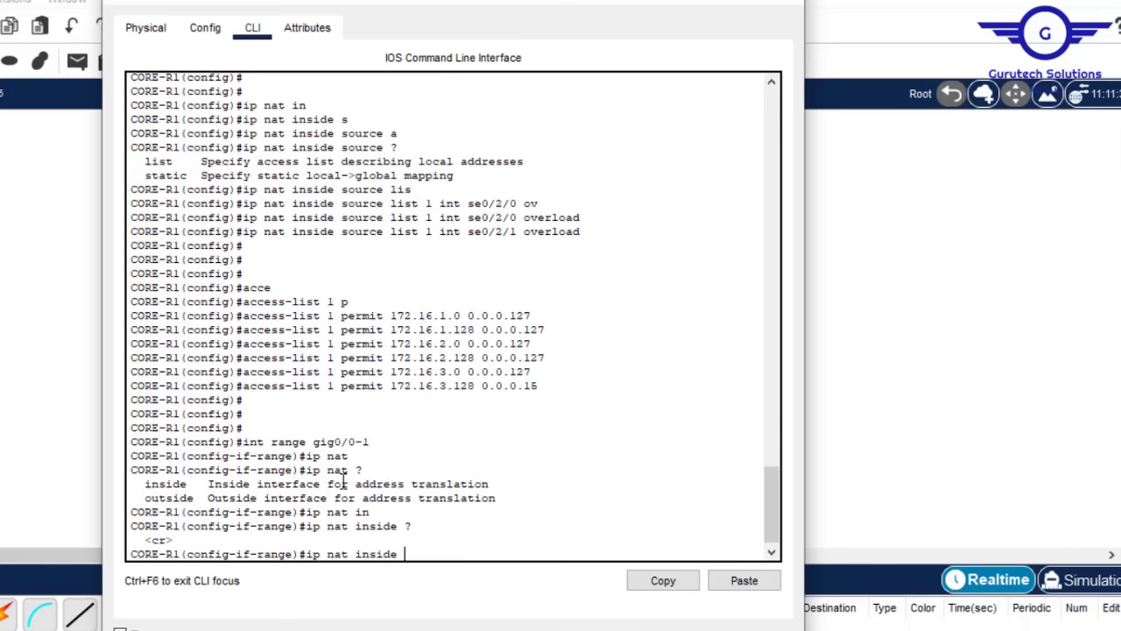
key(Return)
text(ex)
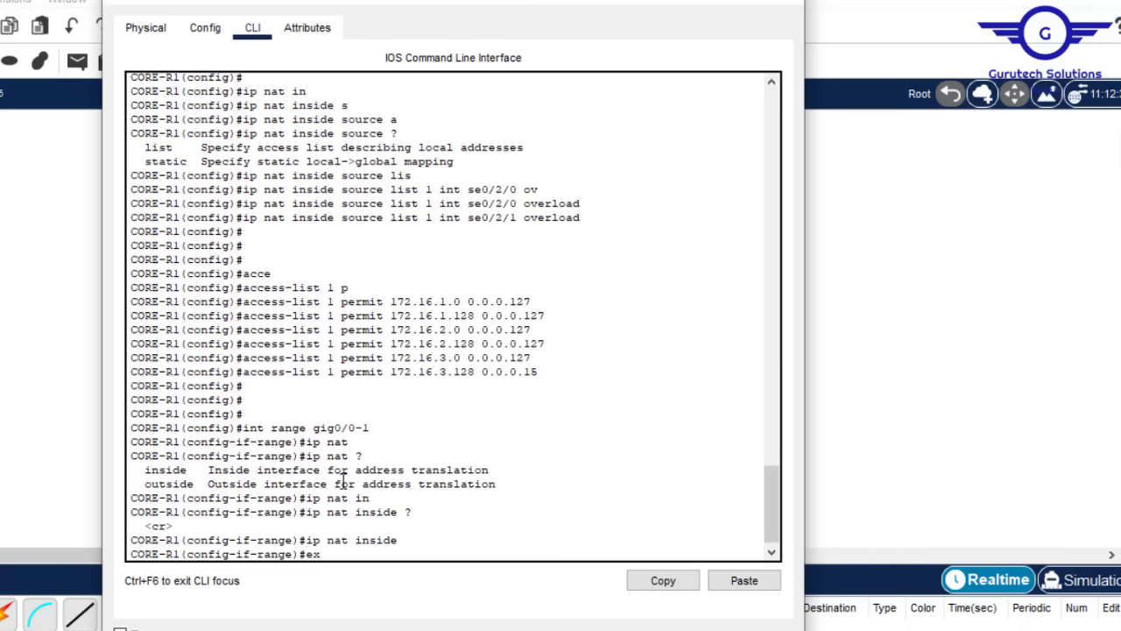
text(it)
key(Return)
key(Return)
key(Return)
key(Return)
key(Return)
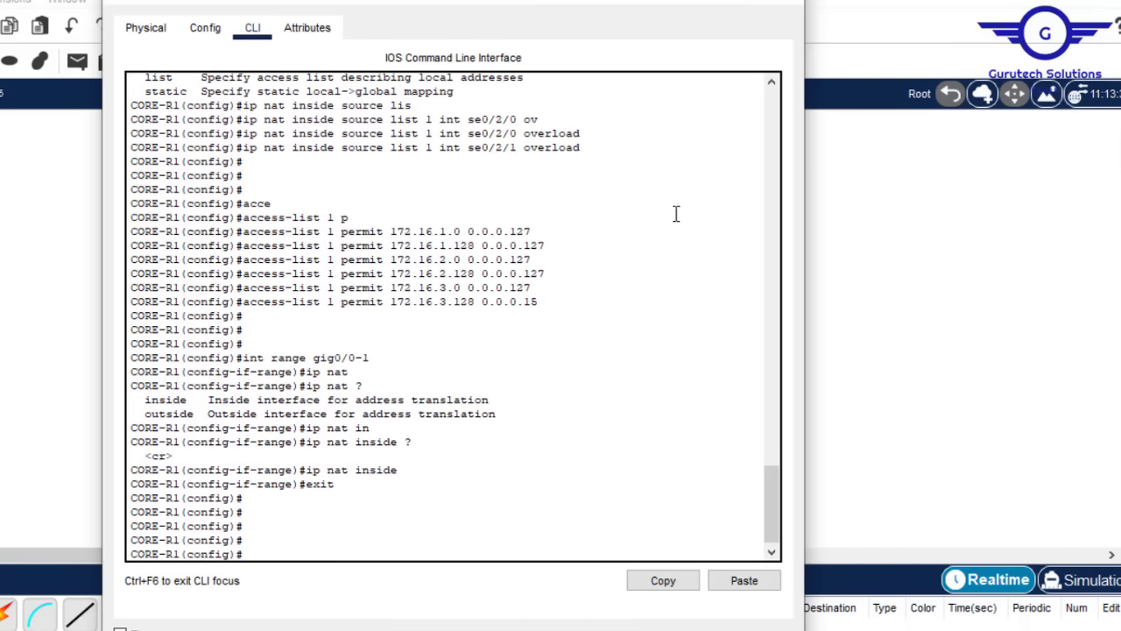
Check CORE-R1's outside links in the topology and try to configure both serial interfaces together with "int range se0/2/0-1".
click(905, 213)
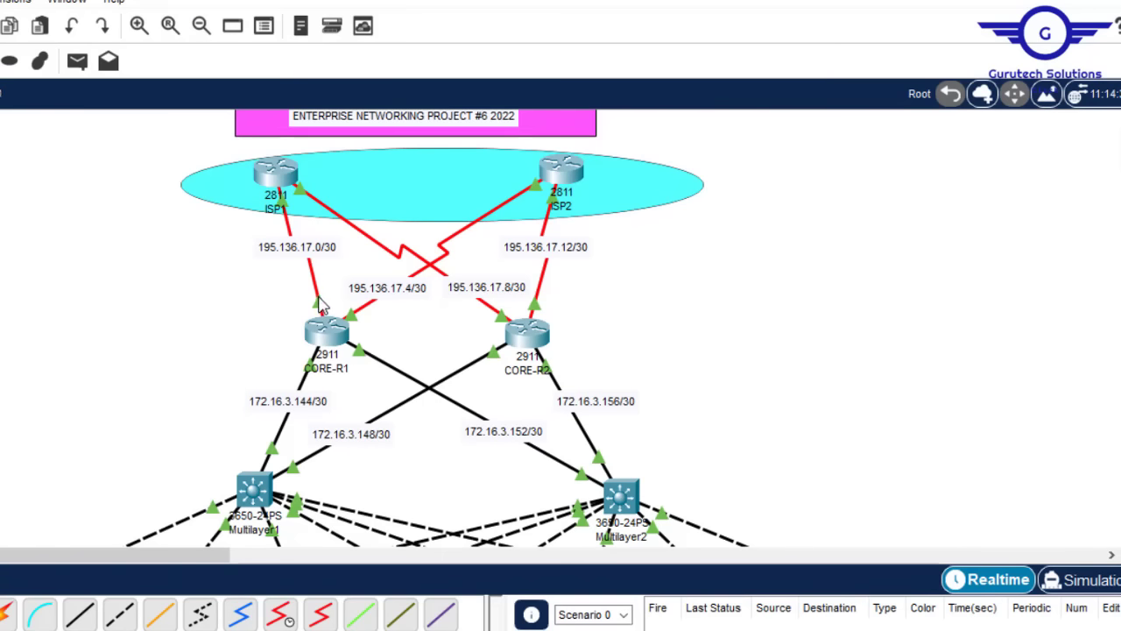
click(335, 331)
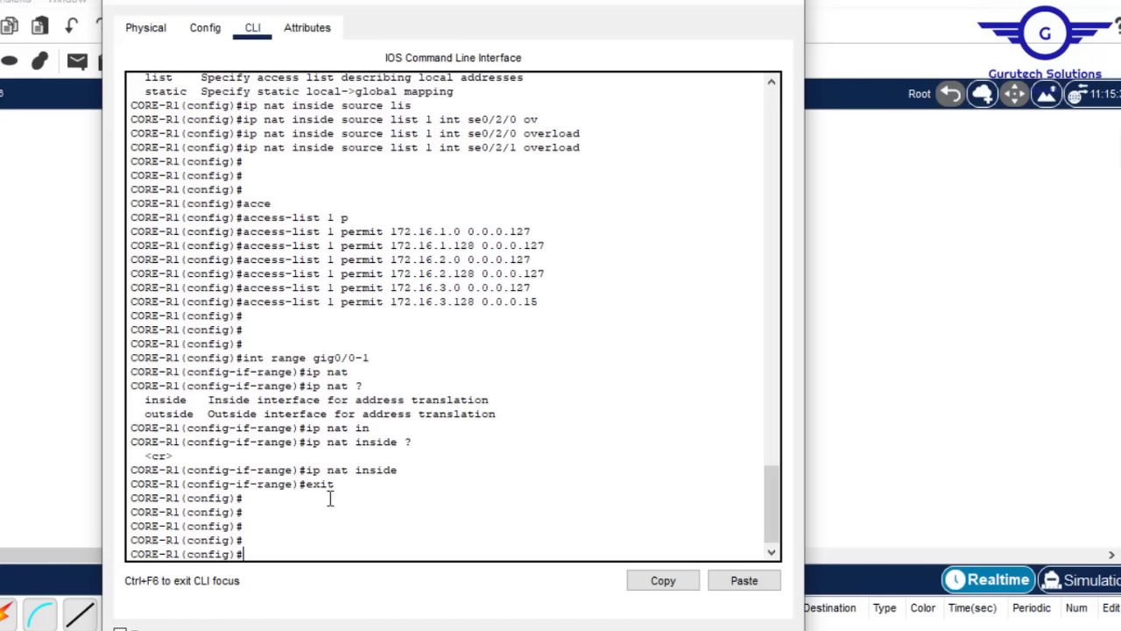
text(ip nat inside)
key(Up)
key(Up)
key(Up)
key(Up)
text(s)
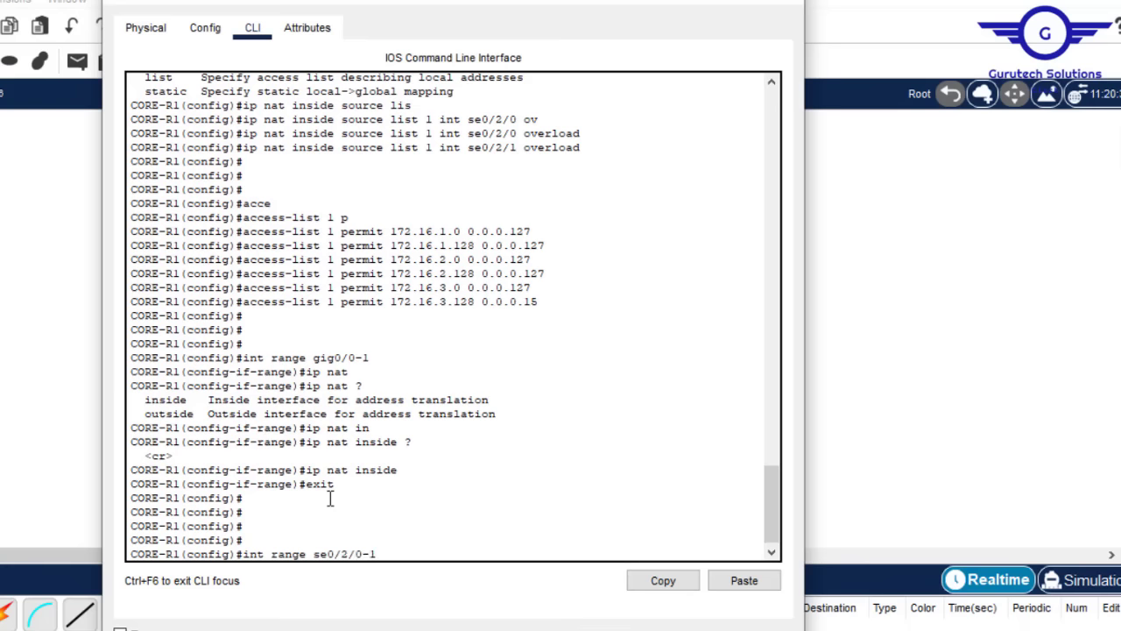
text(e0/2/0-1)
key(Return)
Enter configuration mode for the single serial interface se0/2/0 on CORE-R1 with "int se0/2/0".
key(Up)
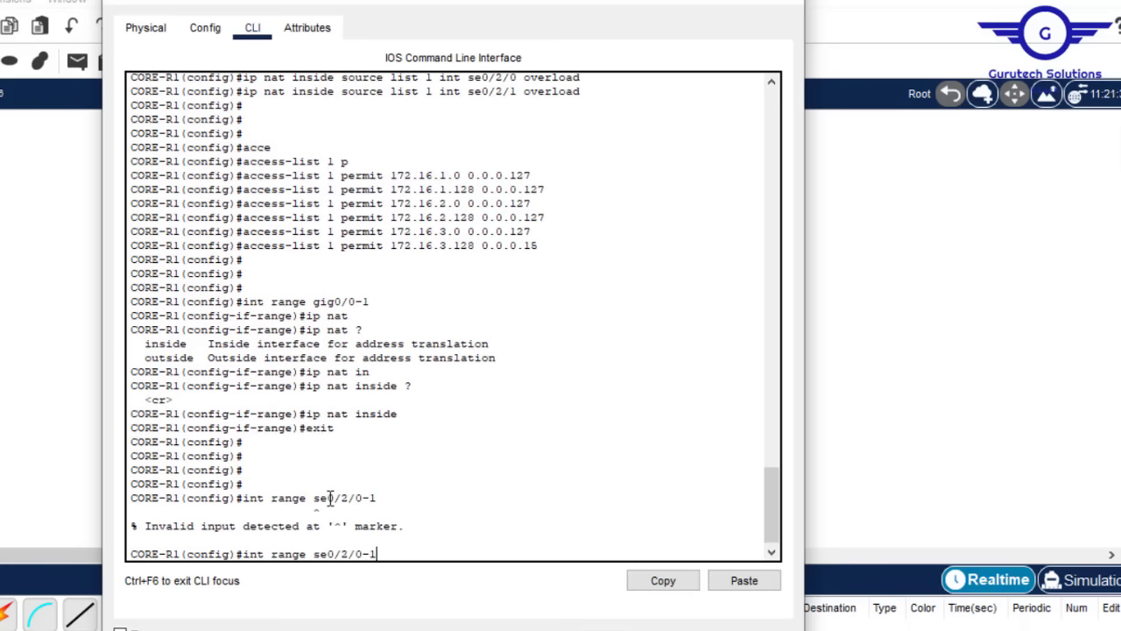
key(BackSpace)
key(BackSpace)
key(Left)
key(Left)
key(Left)
key(Left)
key(Left)
key(Left)
key(Left)
key(Left)
key(BackSpace)
key(BackSpace)
key(BackSpace)
key(BackSpace)
key(BackSpace)
key(BackSpace)
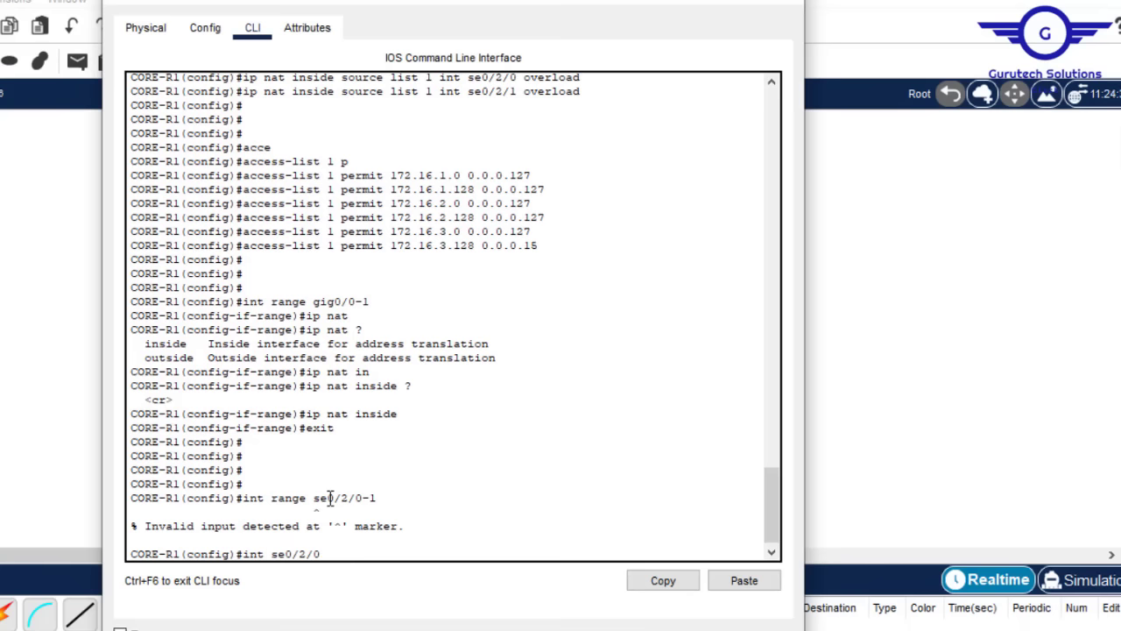
key(Return)
Set interface se0/2/0 on CORE-R1 as a NAT outside interface with "ip nat outside".
key(Up)
key(Up)
key(Up)
key(Up)
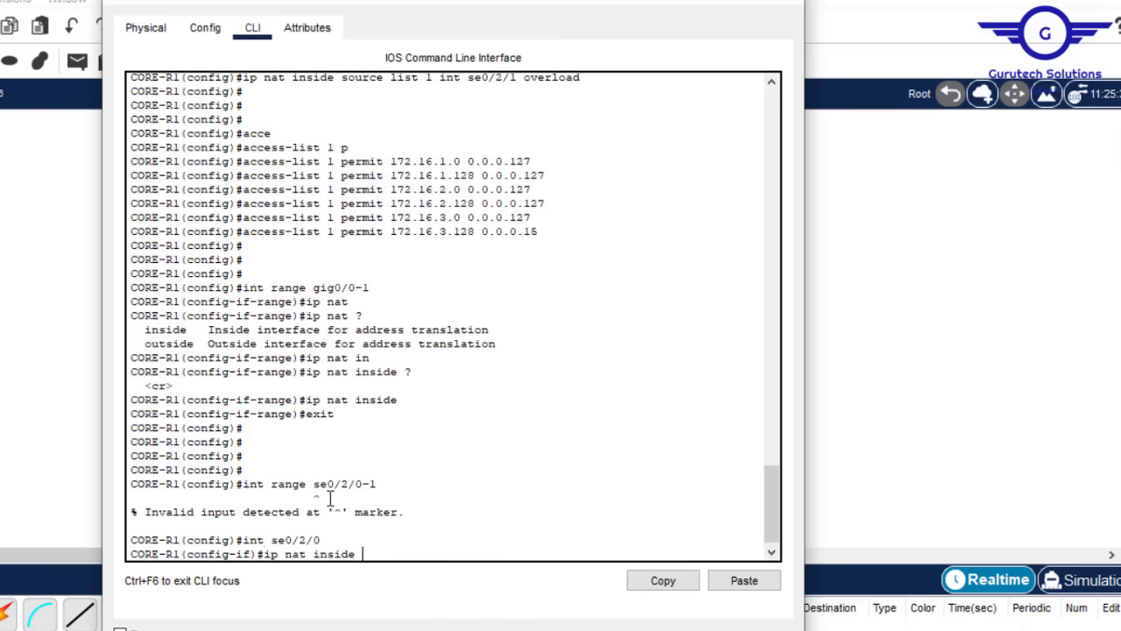
key(BackSpace)
key(BackSpace)
key(BackSpace)
text(ou)
key(Tab)
key(Return)
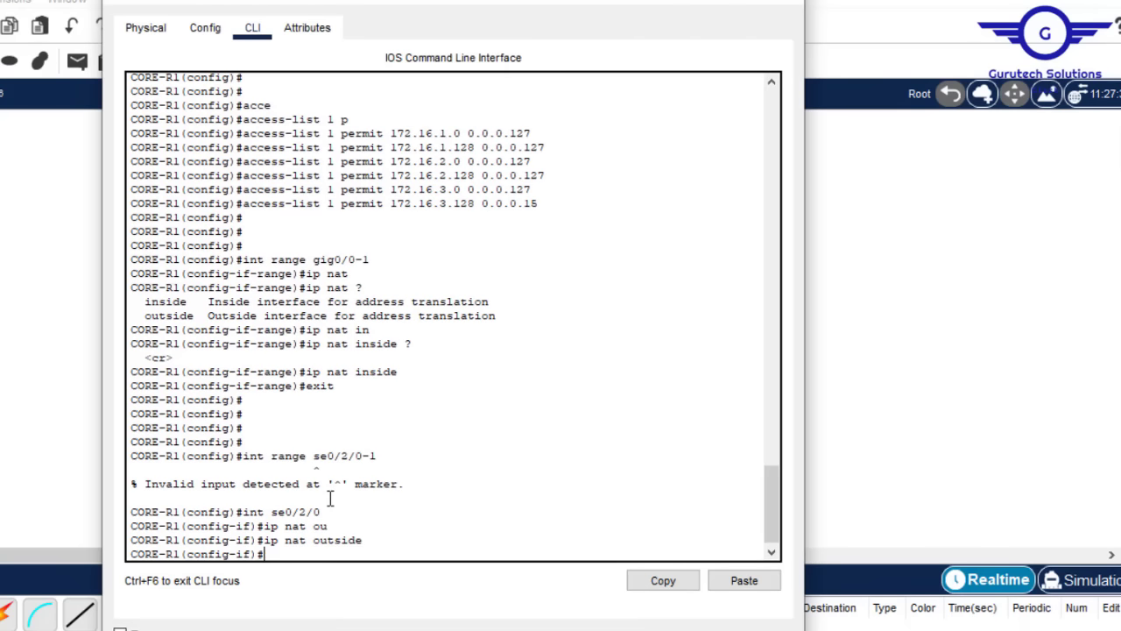
Enter interface se0/2/1 on CORE-R1 and apply "ip nat outside" to it.
key(Up)
key(Up)
key(Up)
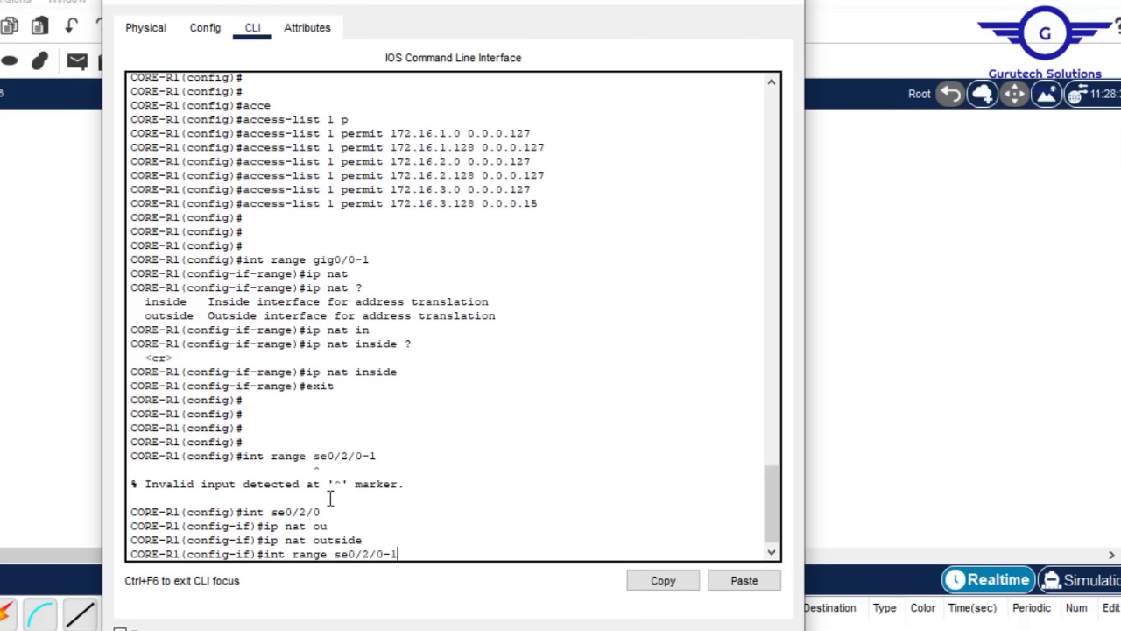
key(Down)
key(Return)
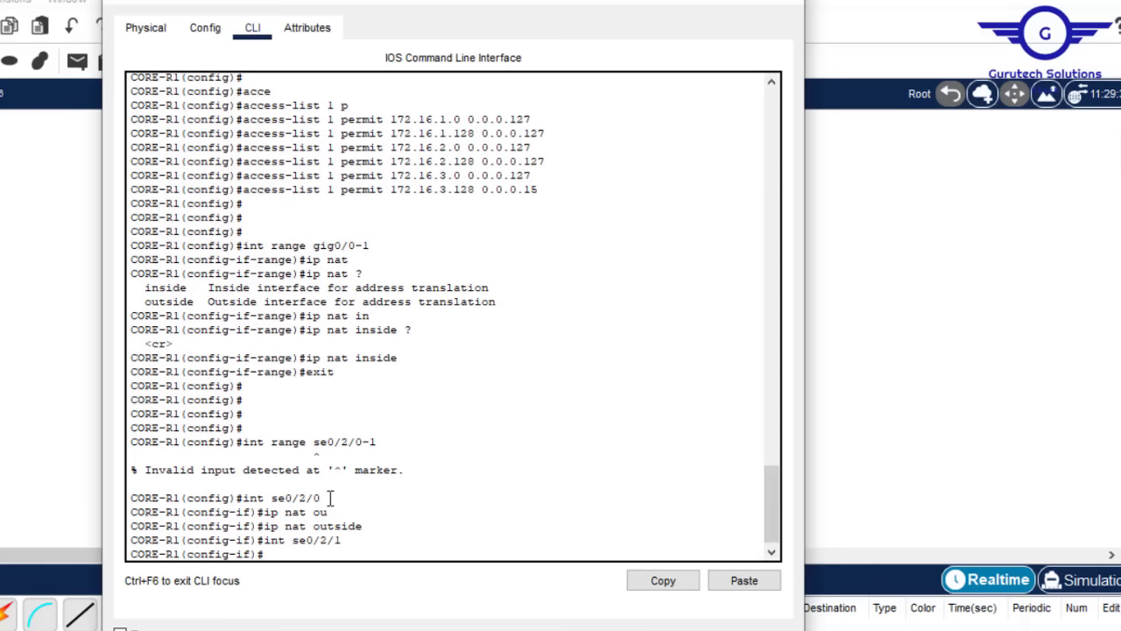
key(Up)
key(Up)
key(Return)
Exit to global configuration mode on CORE-R1 and save the configuration with "do wr".
text(e)
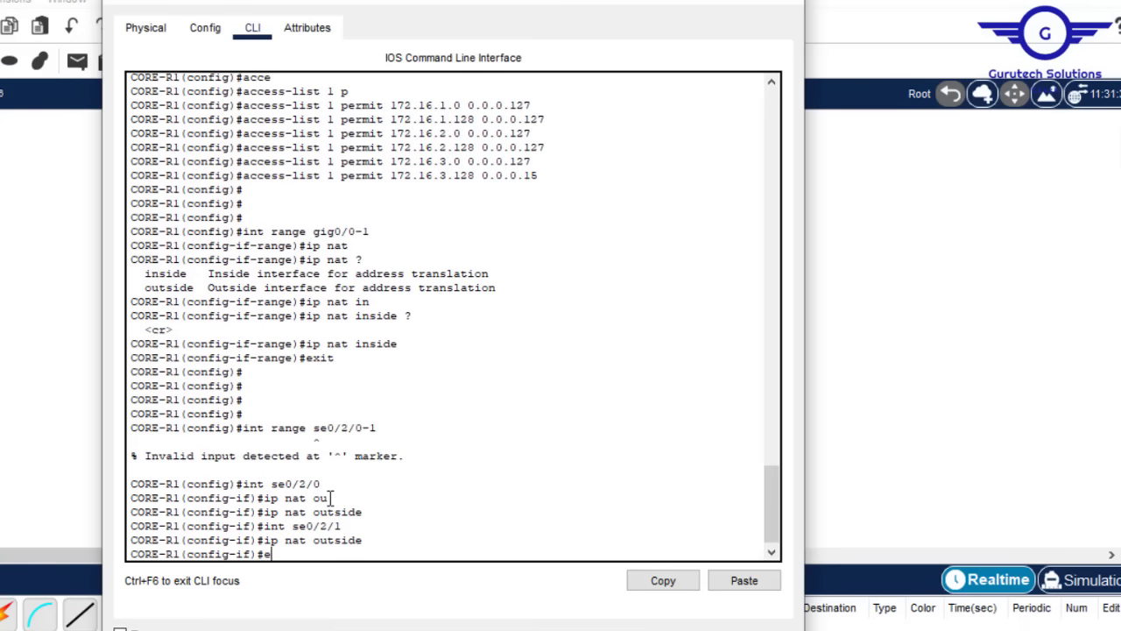
text(x)
key(Return)
key(Return)
key(Return)
text(c)
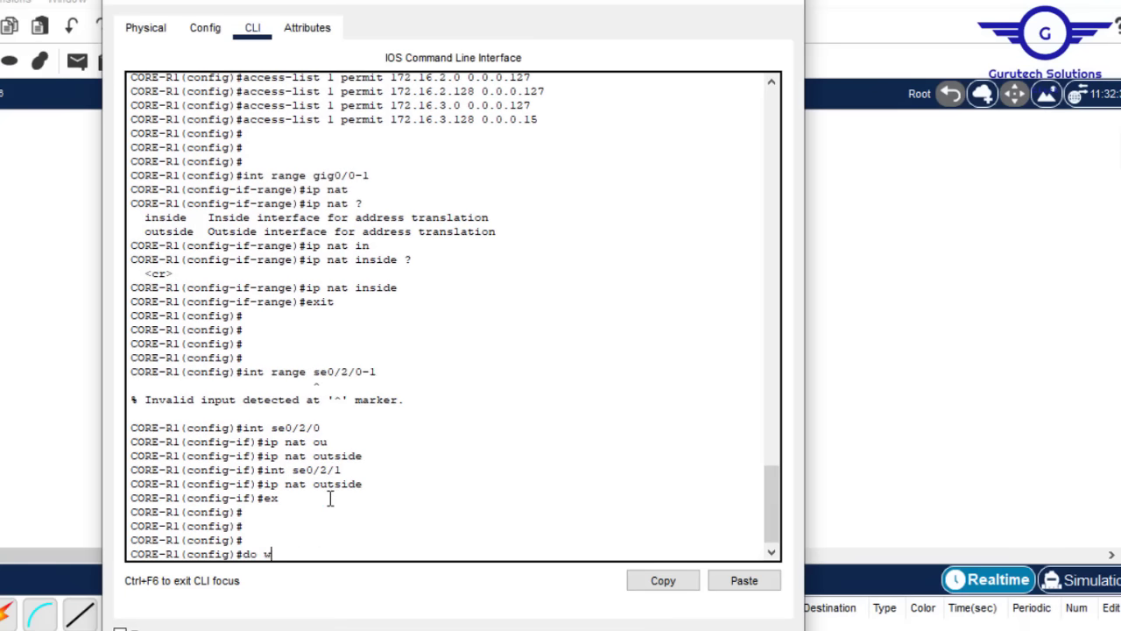
text(o wr)
key(Return)
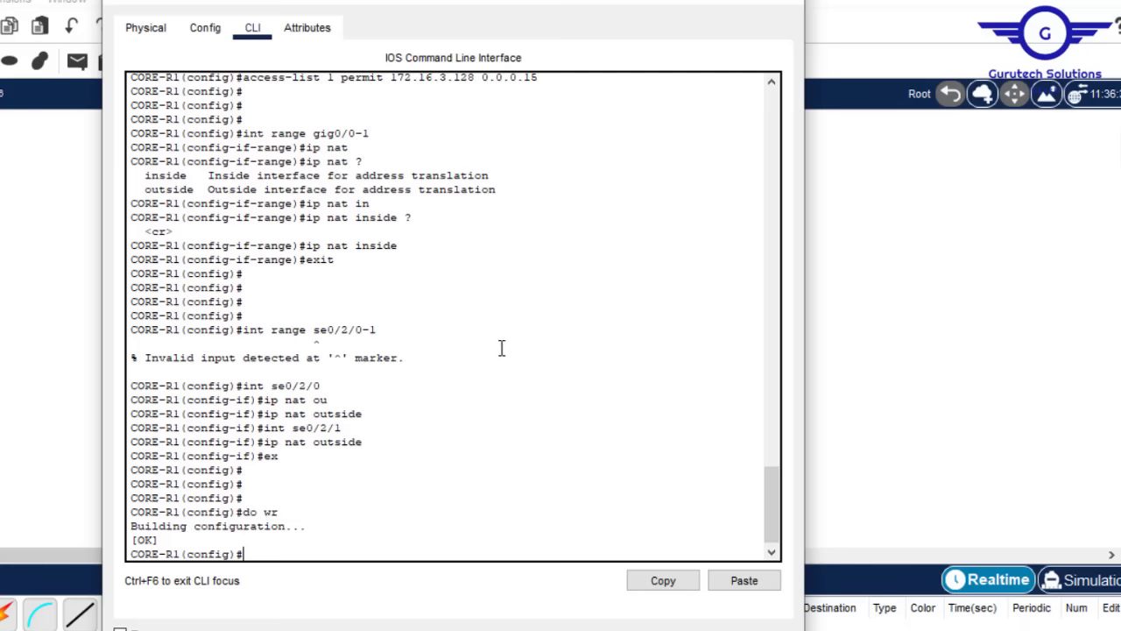
Copy the six complete "access-list 1 permit" commands, 172.16.1.0 through 172.16.3.128, from CORE-R1's command line output.
drag(778, 536, 767, 475)
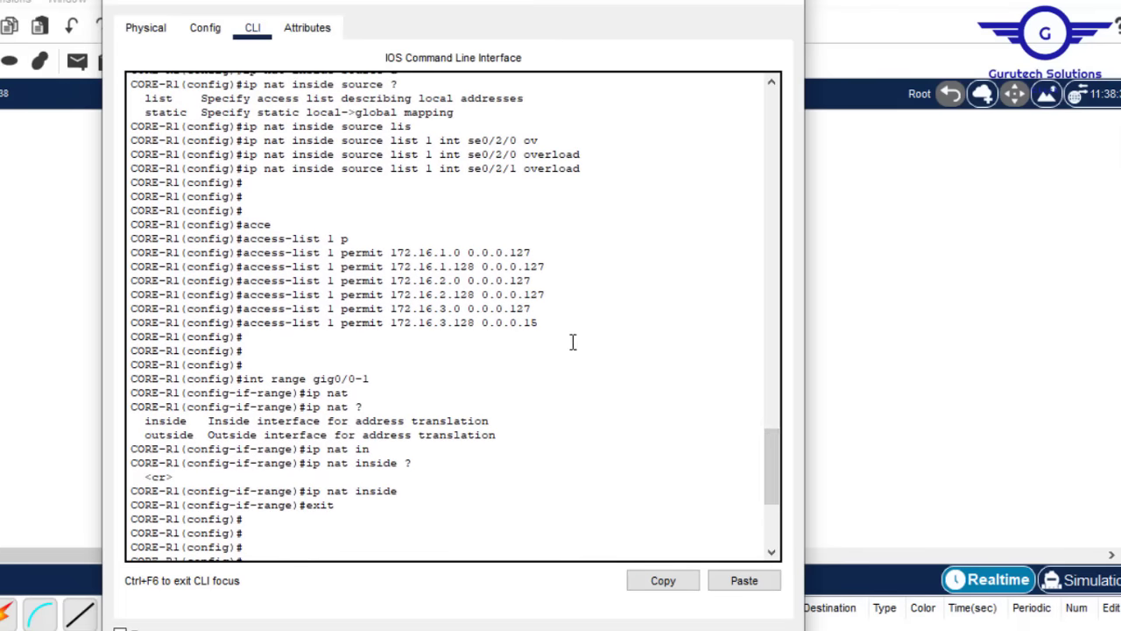
drag(550, 330, 273, 254)
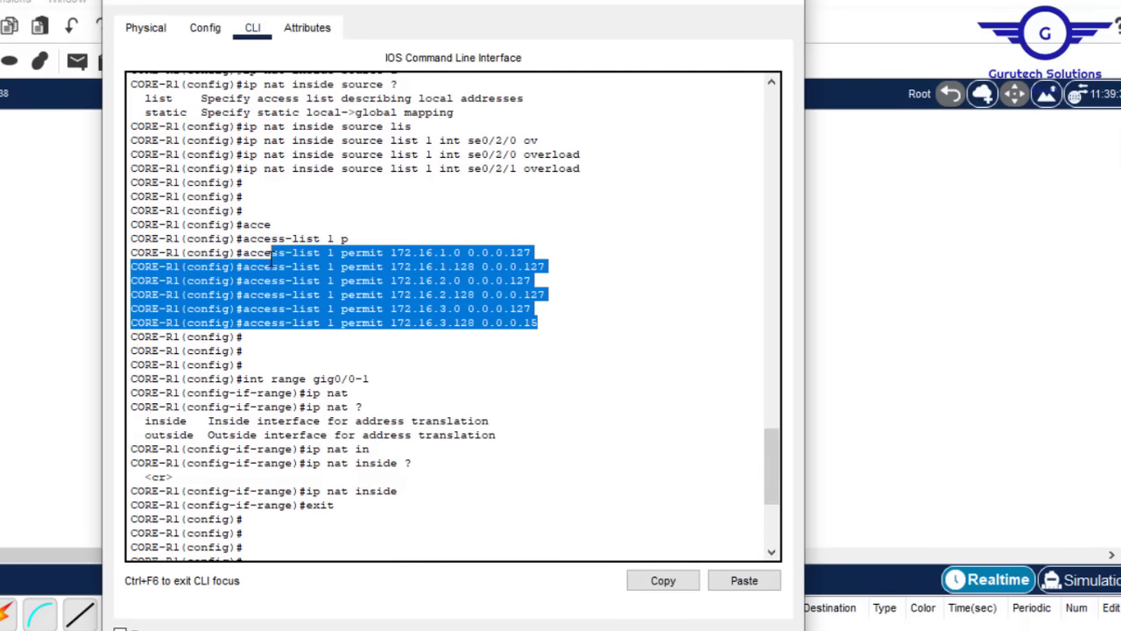
click(1008, 275)
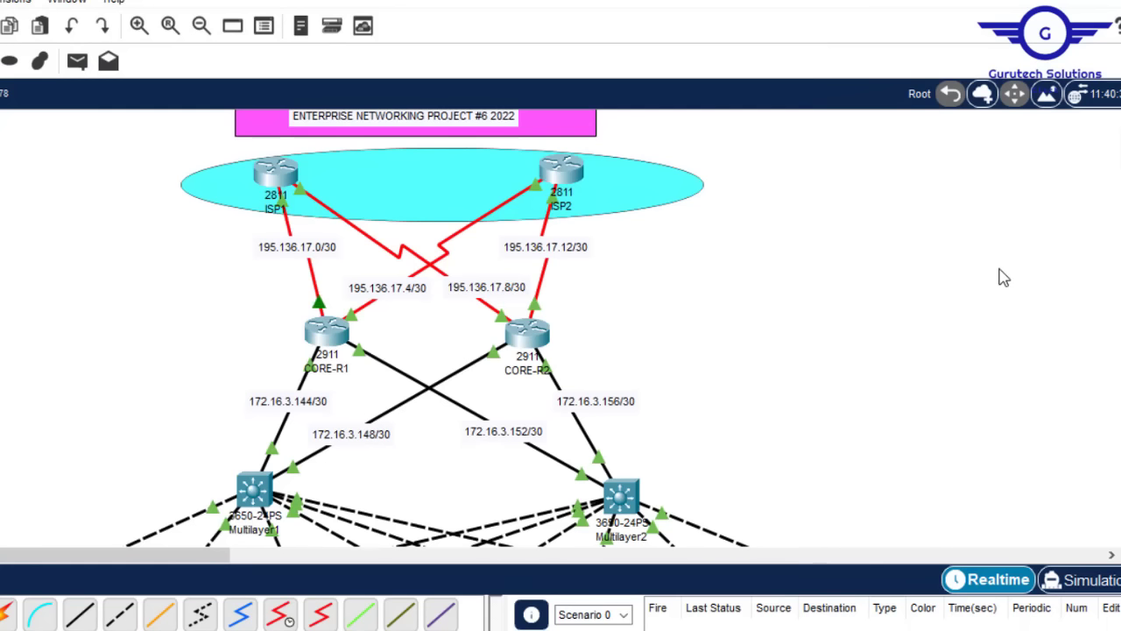
click(331, 336)
click(550, 338)
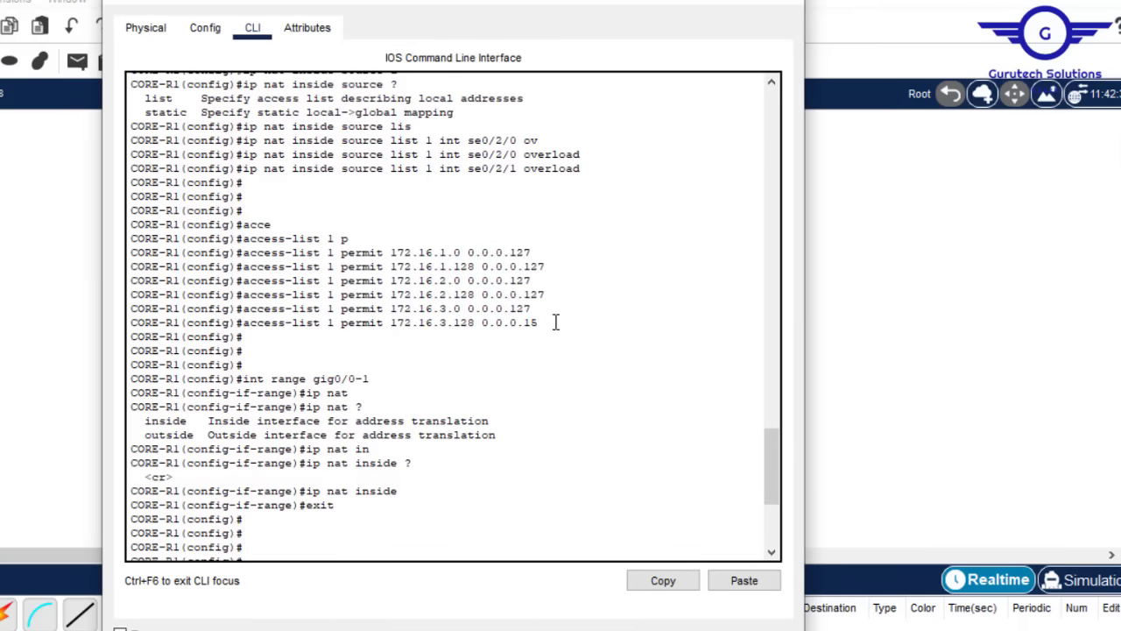
drag(555, 320, 246, 256)
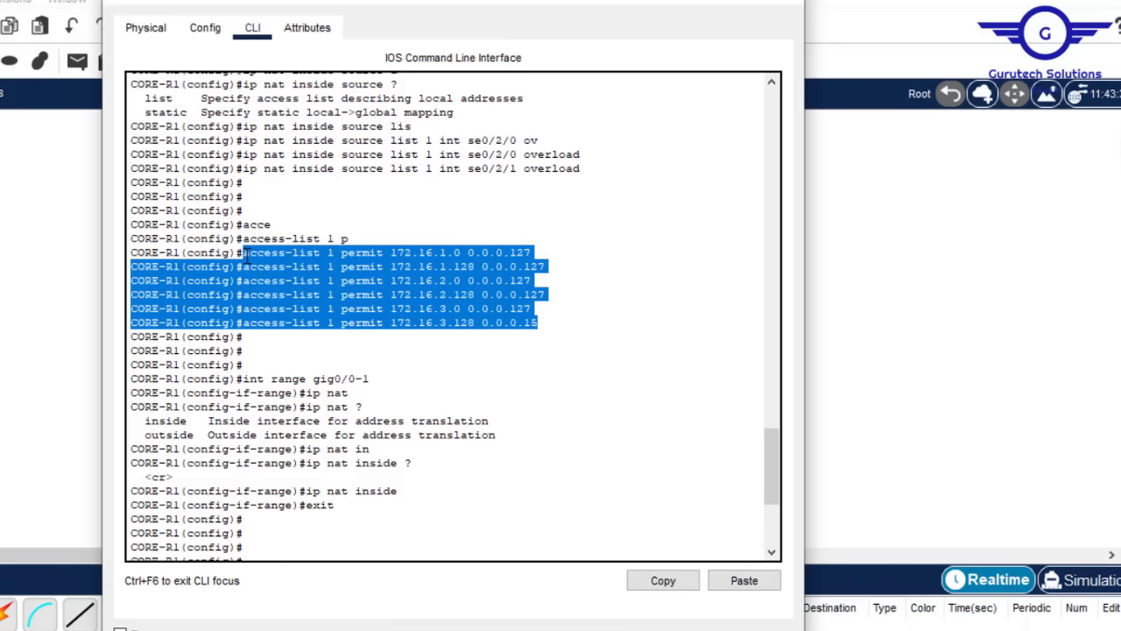
click(664, 582)
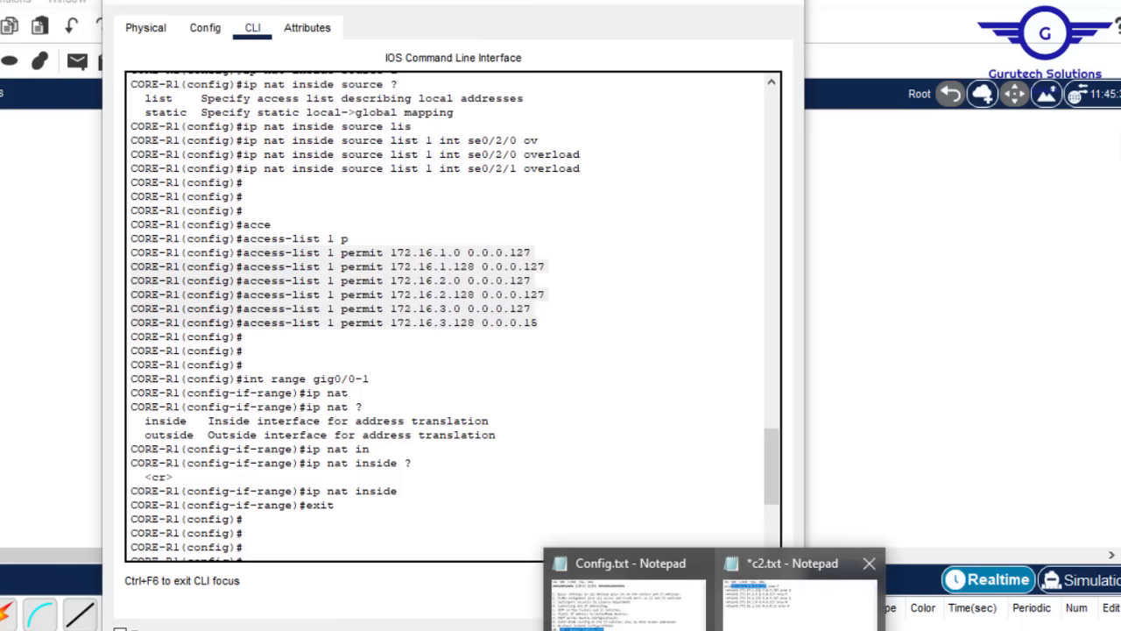
Switch to the c2.txt notes in Notepad and replace all their text with the copied access-list commands.
click(784, 588)
drag(604, 256, 260, 140)
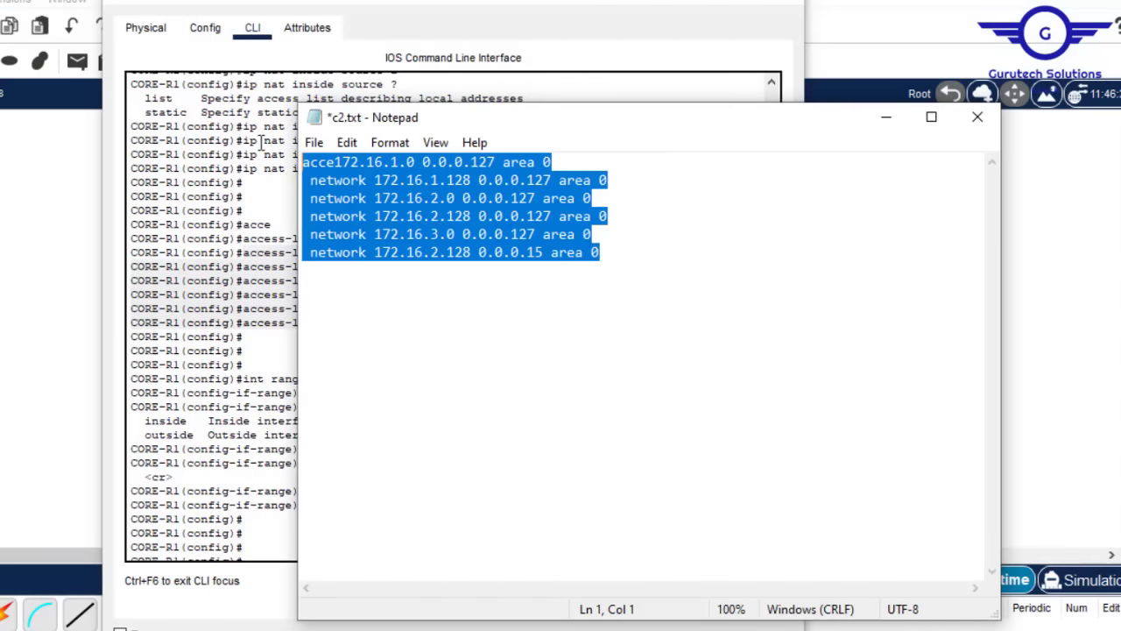
key(ctrl+v)
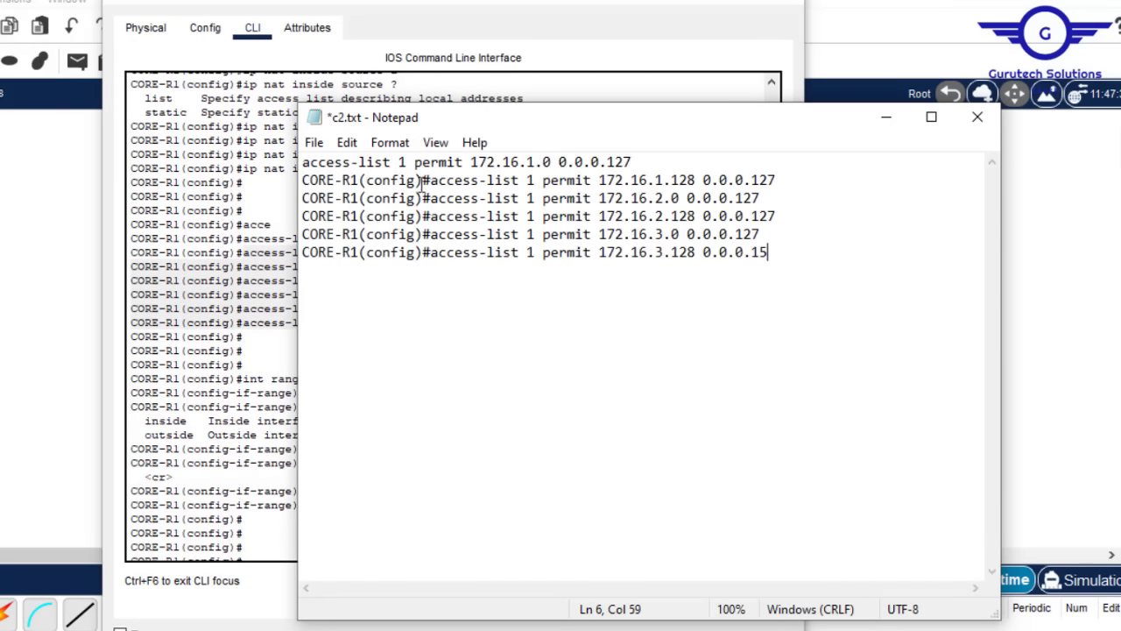
Remove the "CORE-R1(config)#" prompt from the second through sixth access-list lines in c2.txt.
drag(429, 180, 303, 182)
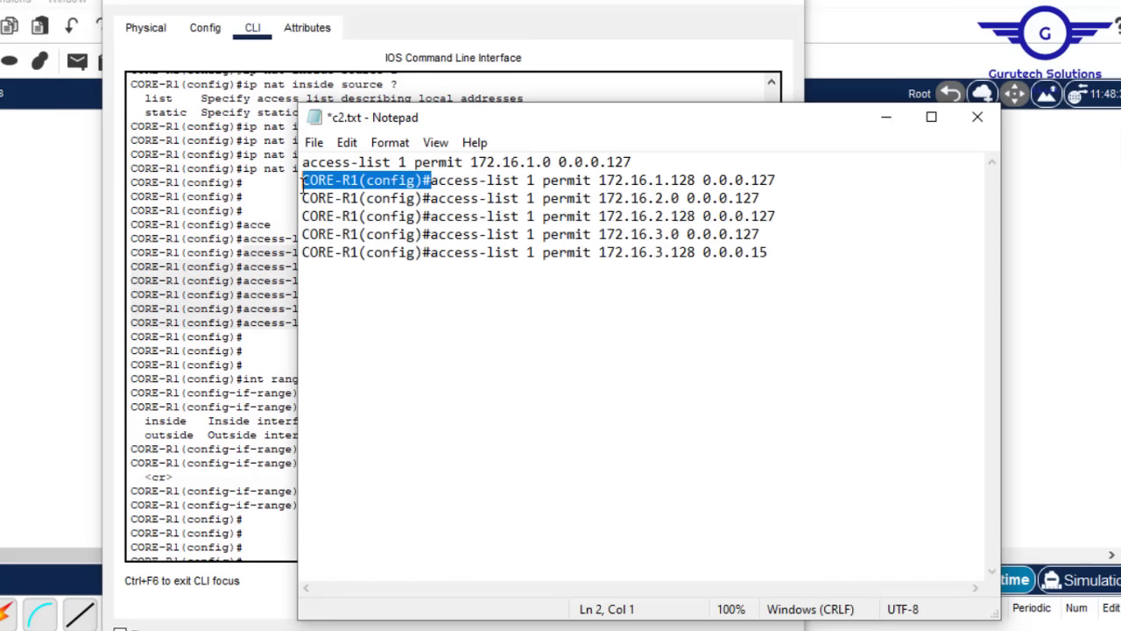
key(BackSpace)
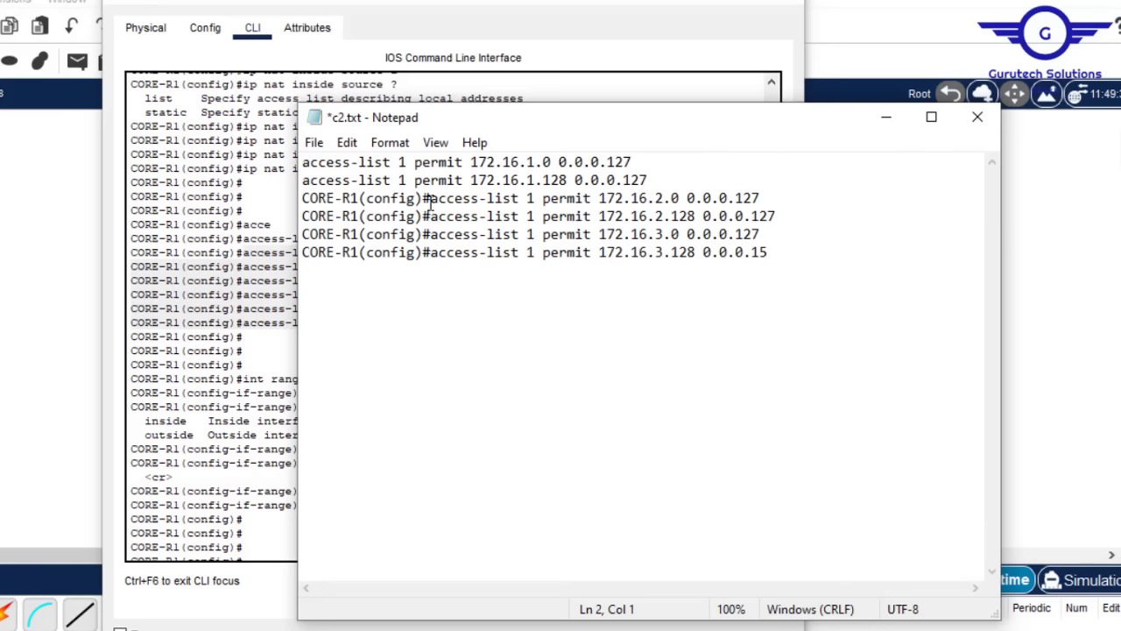
drag(430, 198, 296, 203)
key(BackSpace)
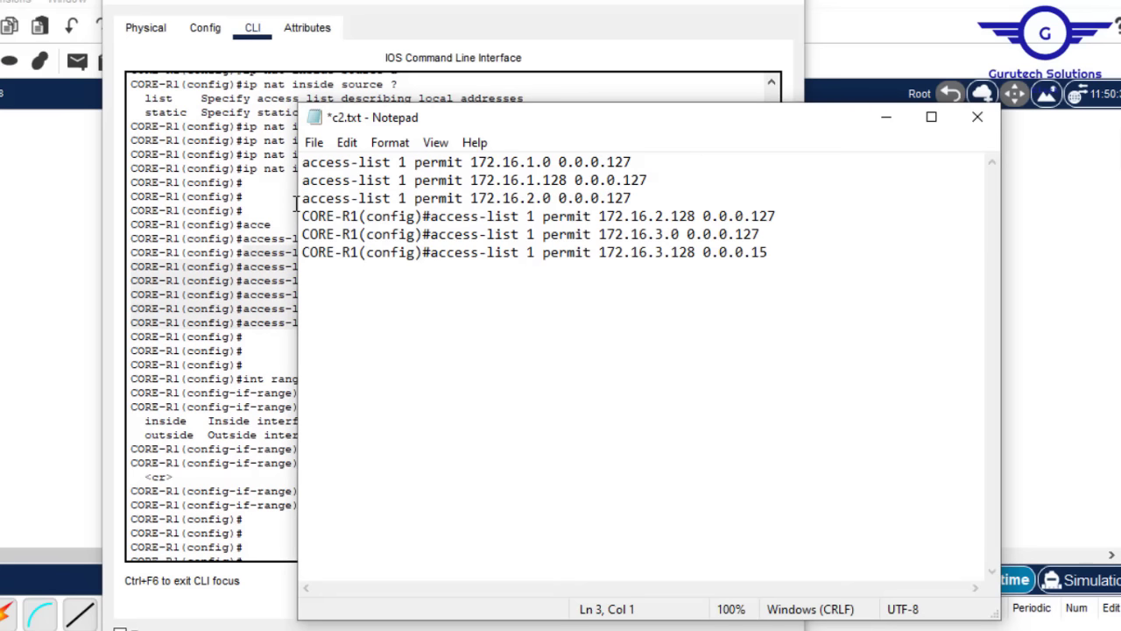
drag(431, 216, 298, 221)
key(BackSpace)
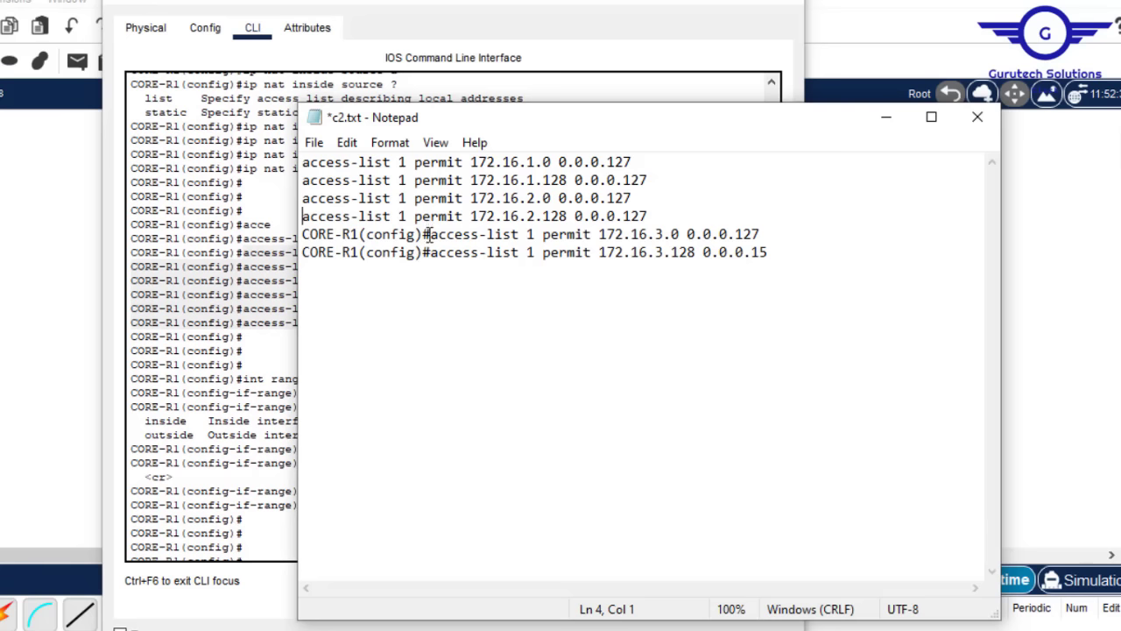
drag(430, 235, 298, 237)
key(BackSpace)
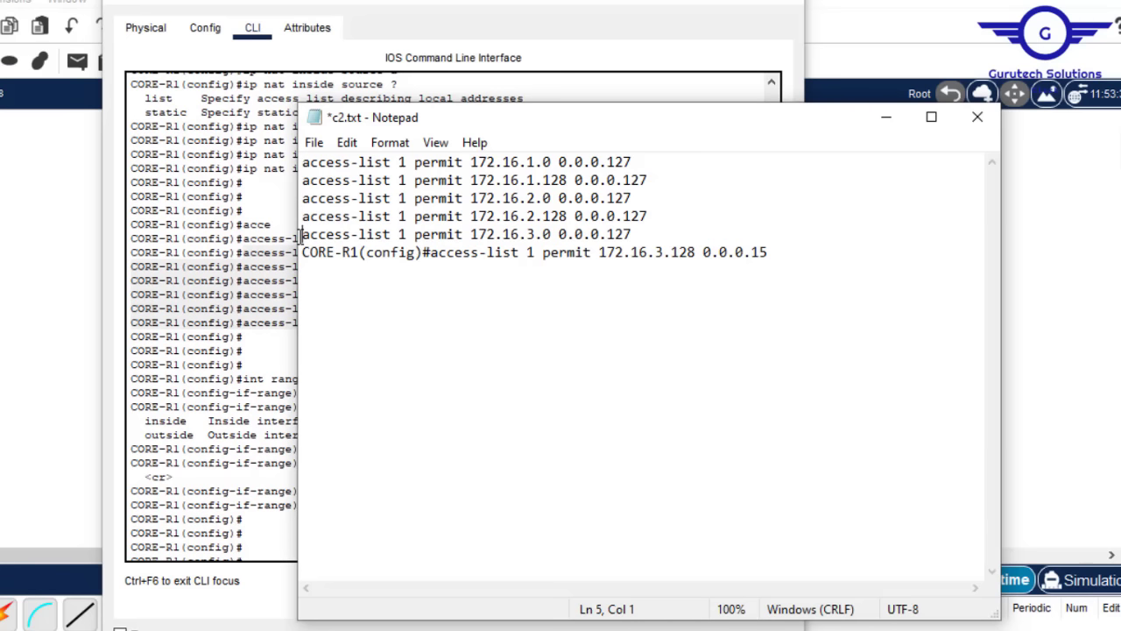
drag(428, 252, 301, 252)
key(BackSpace)
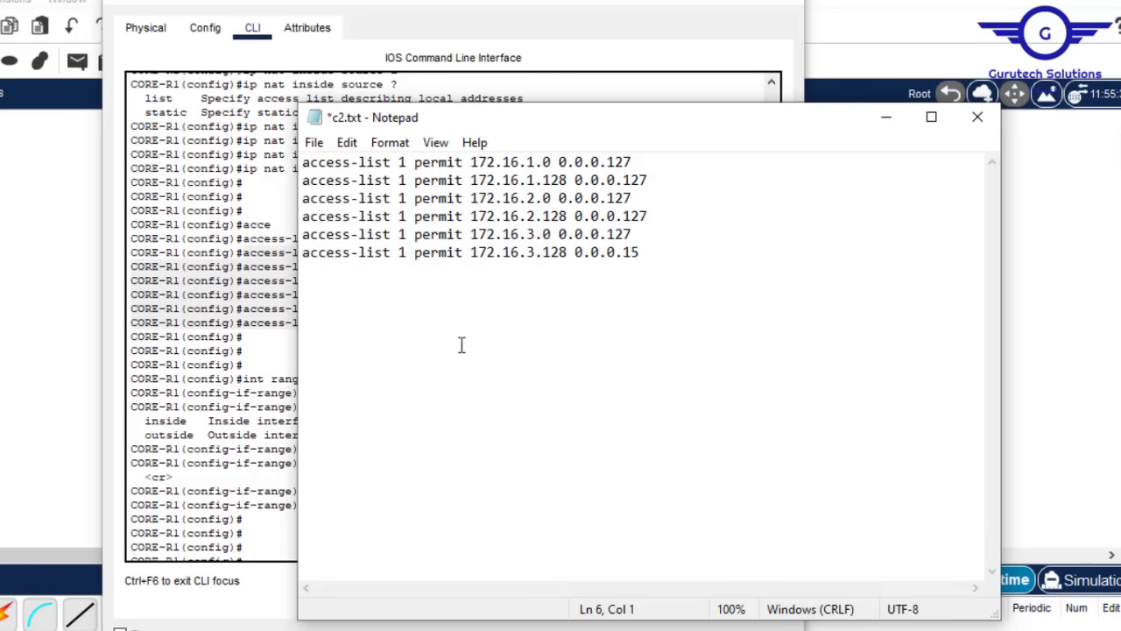
Copy the two "ip nat inside source list 1" overload commands for se0/2/0 and se0/2/1 from CORE-R1's command line output.
click(260, 218)
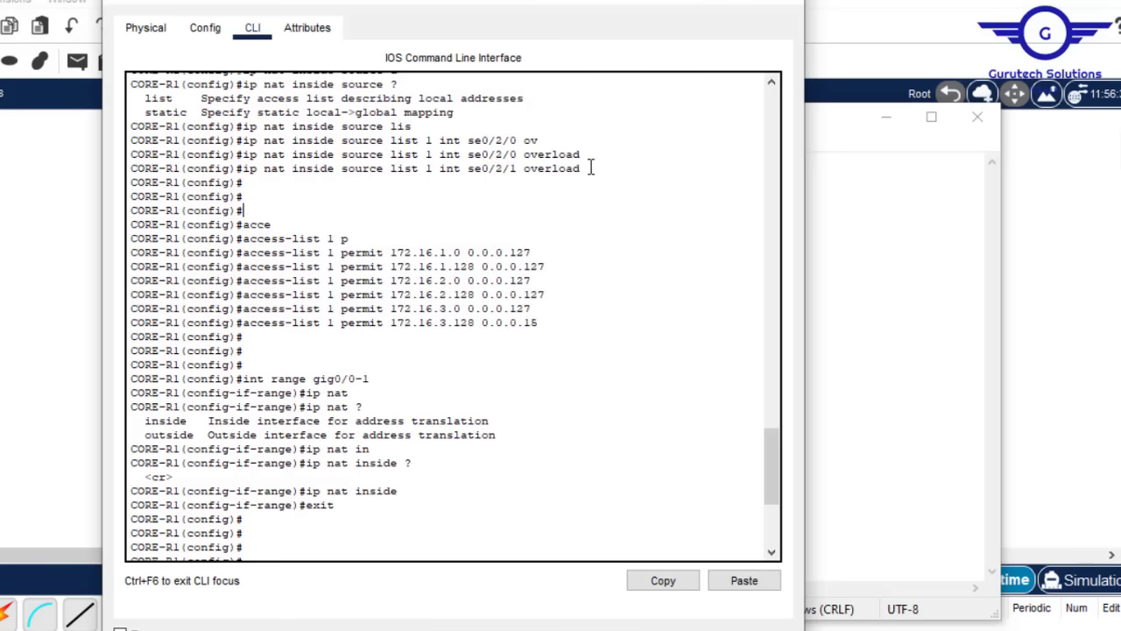
drag(587, 169, 245, 158)
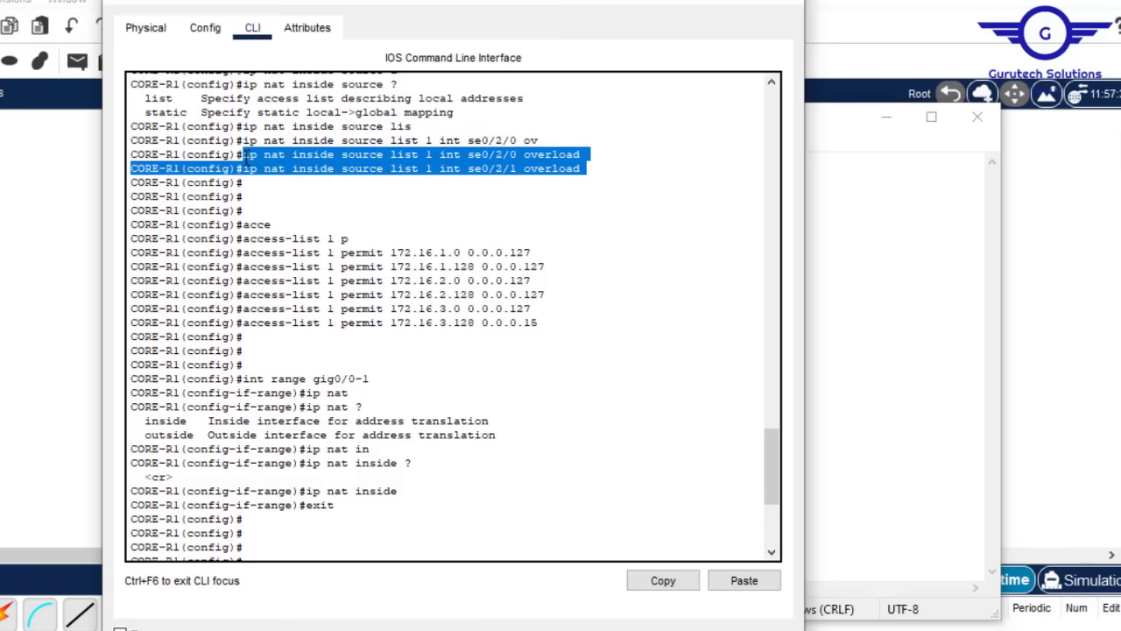
click(663, 579)
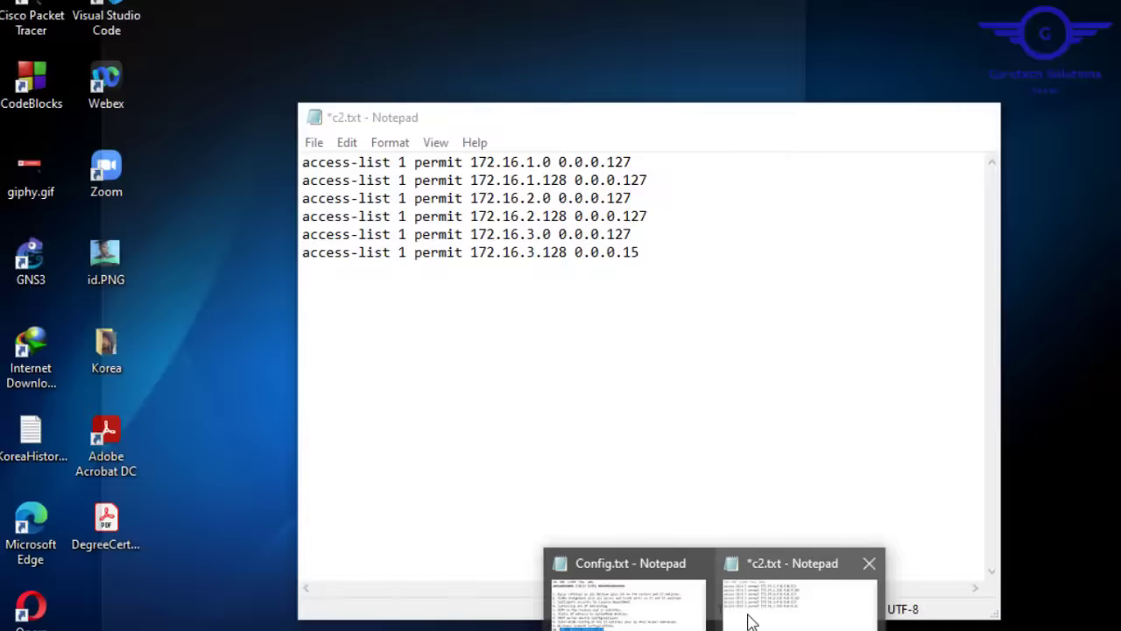
Paste the two copied NAT overload commands above the access-list lines in c2.txt.
click(748, 605)
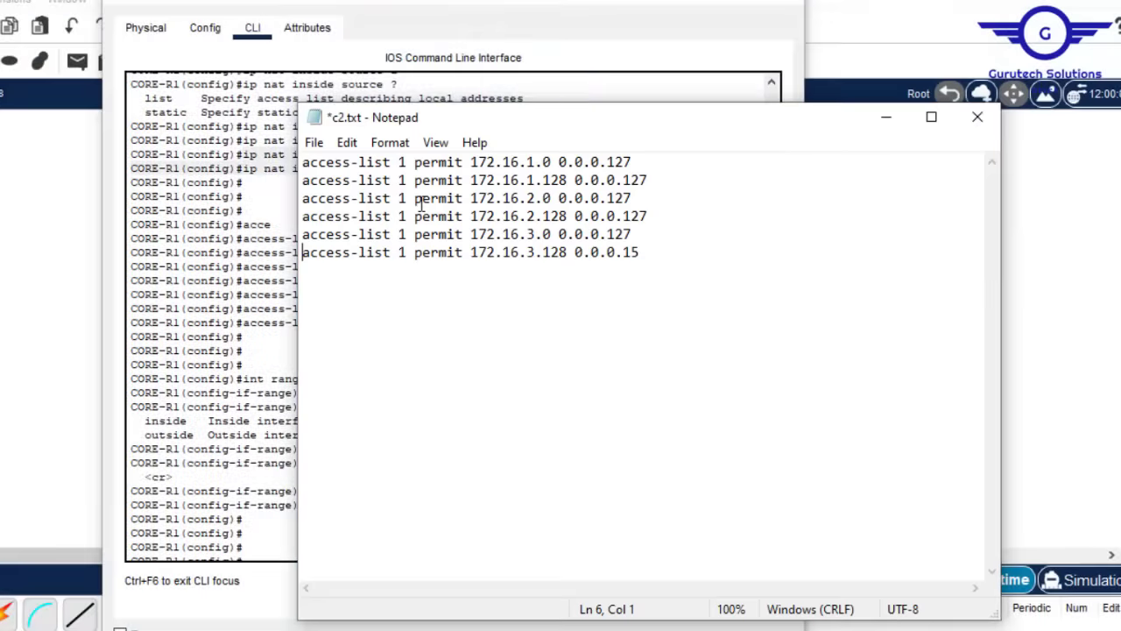
click(303, 165)
key(Return)
key(Up)
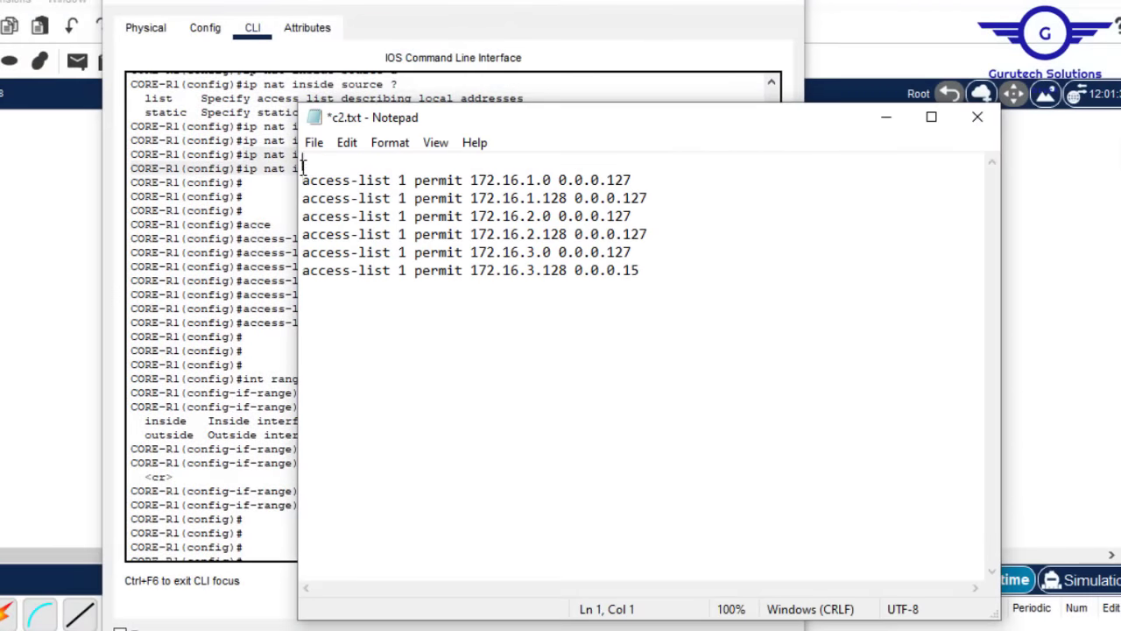
key(ctrl+v)
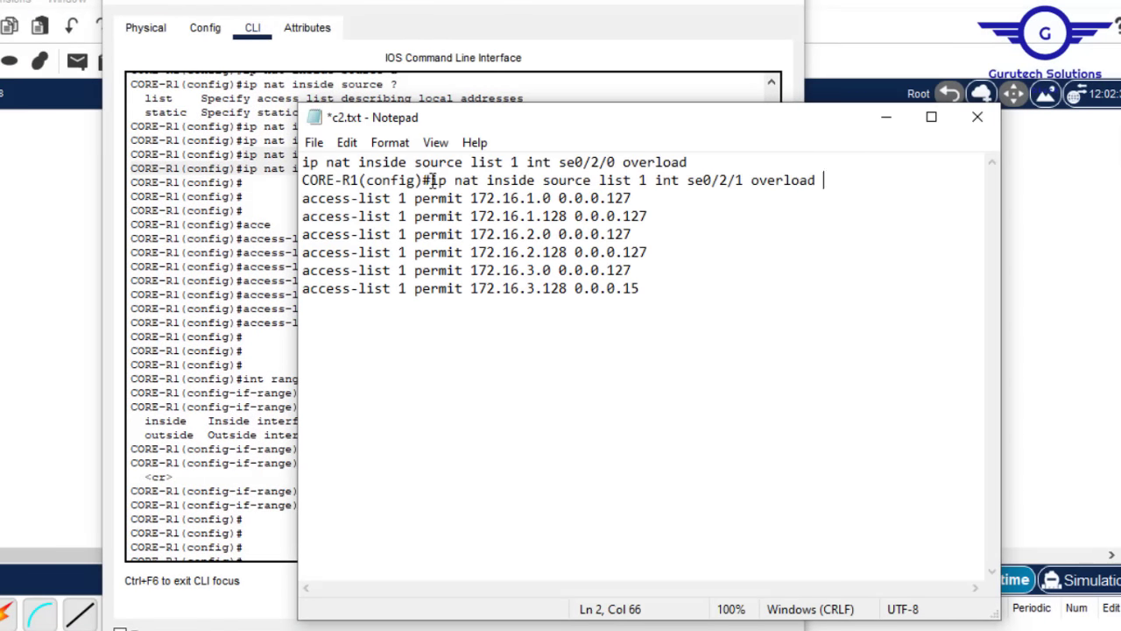
Remove the "CORE-R1(config)#" prompt from the se0/2/1 NAT line in c2.txt and return to the network topology.
drag(431, 181, 298, 181)
key(BackSpace)
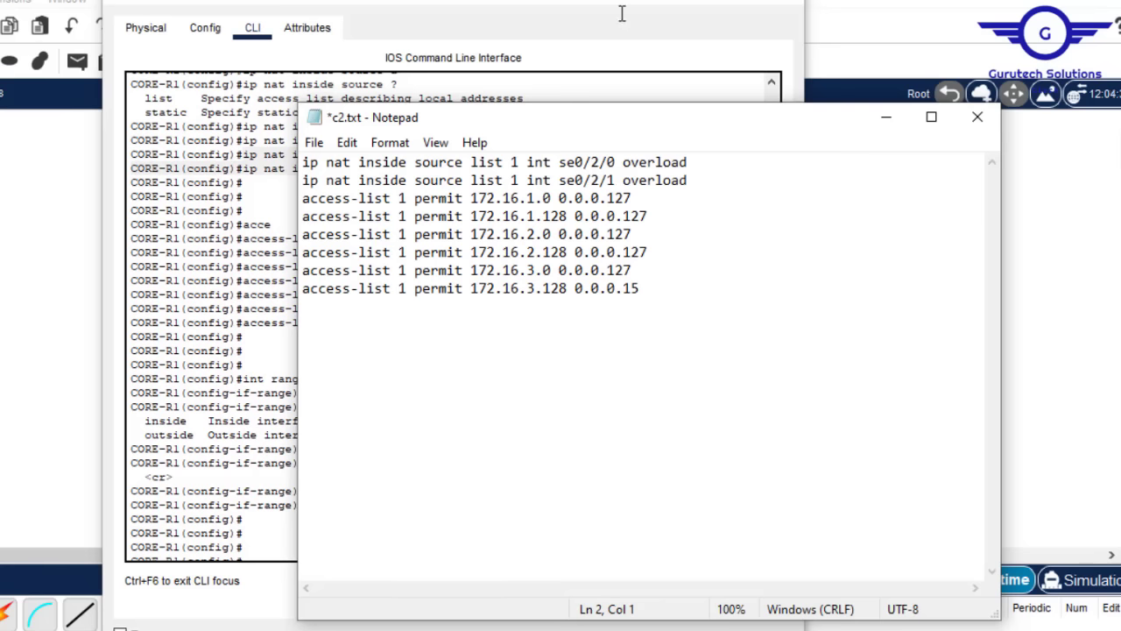
click(784, 3)
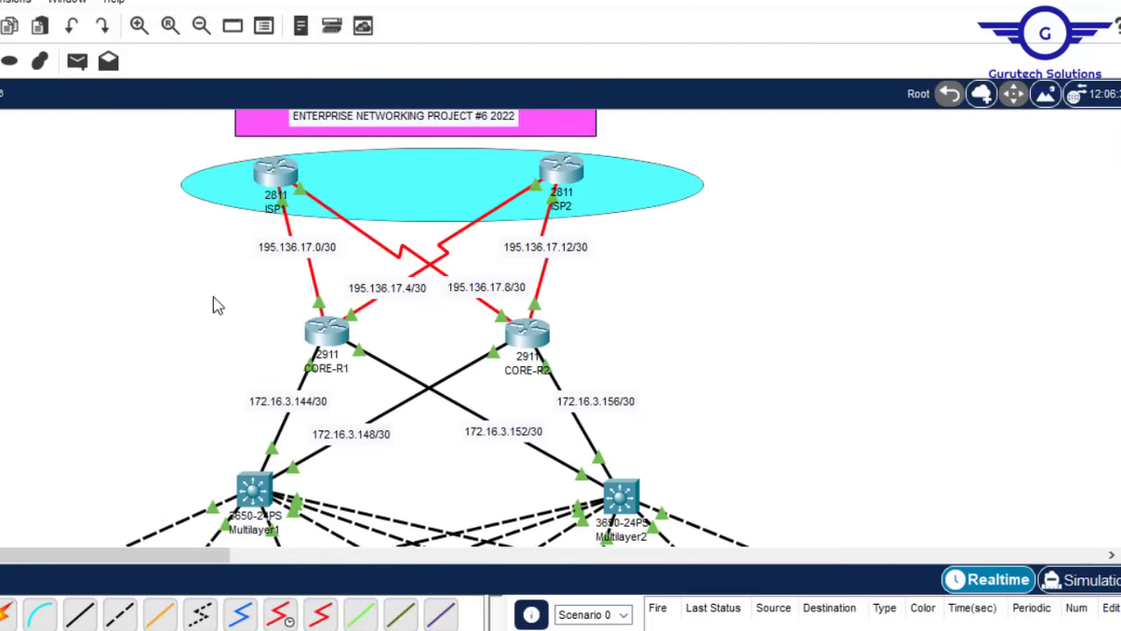
click(218, 305)
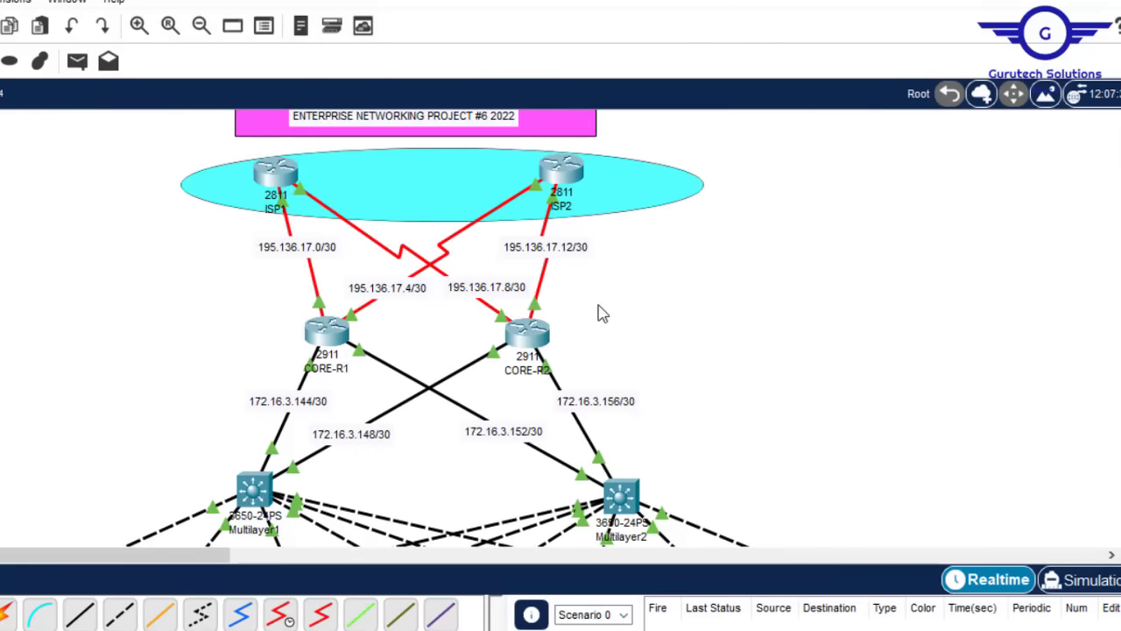
Open CORE-R2's command line in global configuration mode, leaving the GigabitEthernet0/1 interface mode.
click(532, 331)
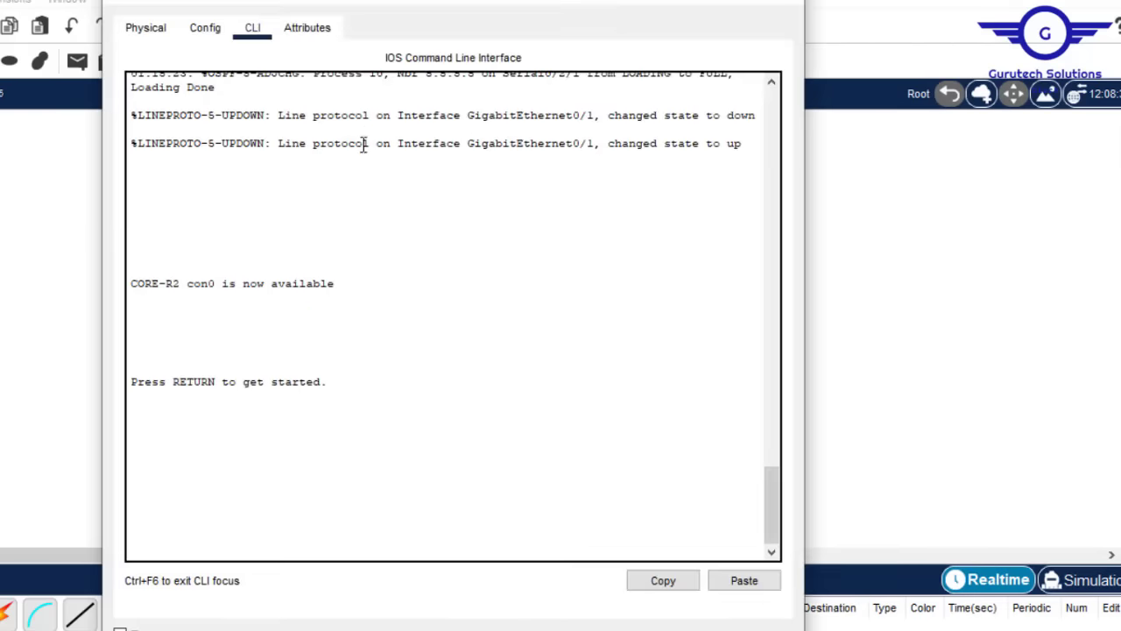
click(207, 28)
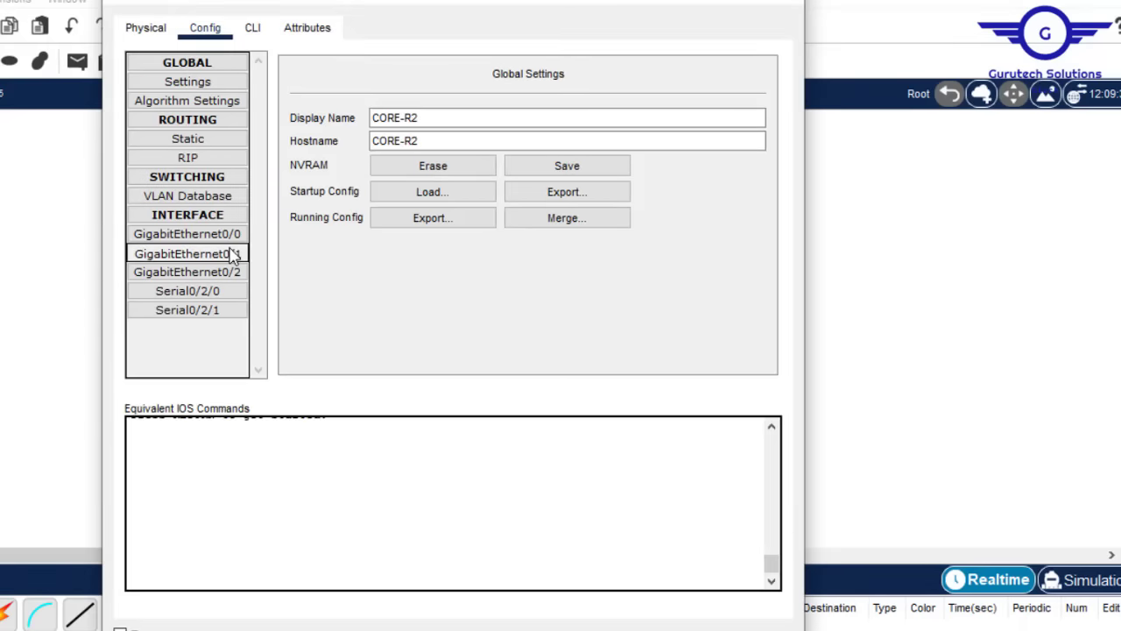
click(233, 254)
click(253, 28)
key(Return)
key(Return)
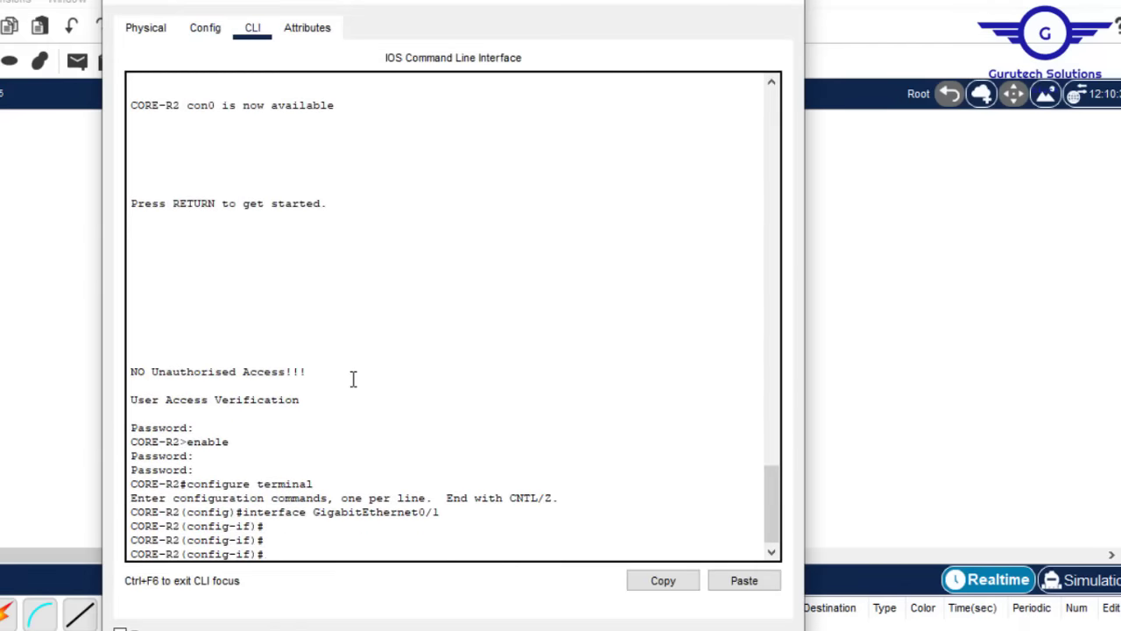
text(ex)
key(Return)
key(Return)
key(Return)
key(Return)
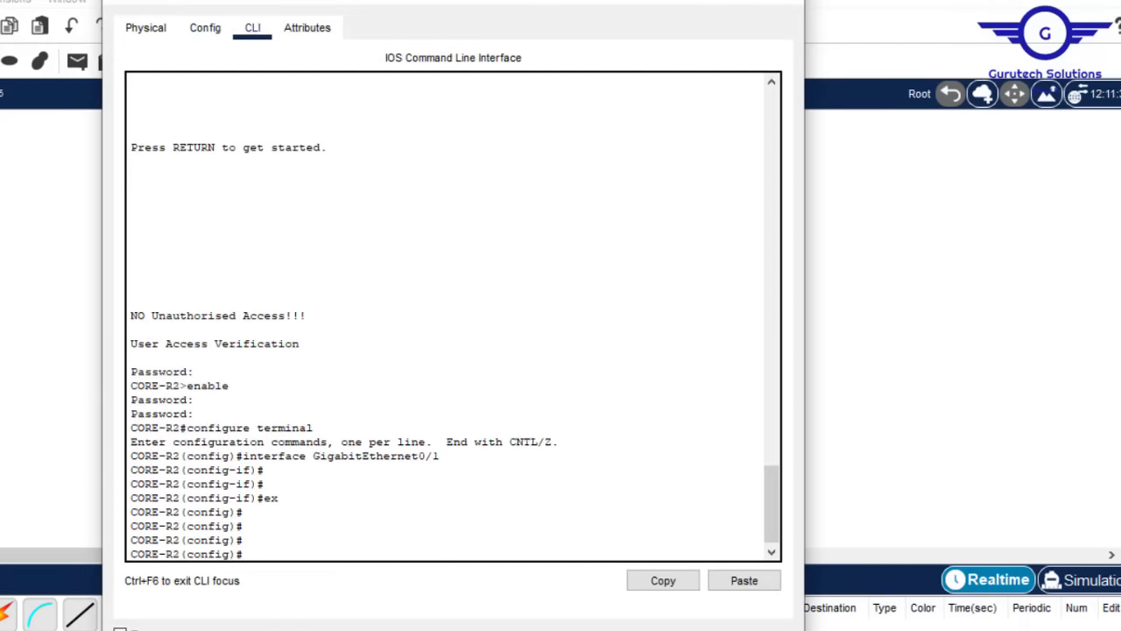
Save c2.txt and copy all of its NAT overload and access-list commands.
click(771, 596)
click(498, 294)
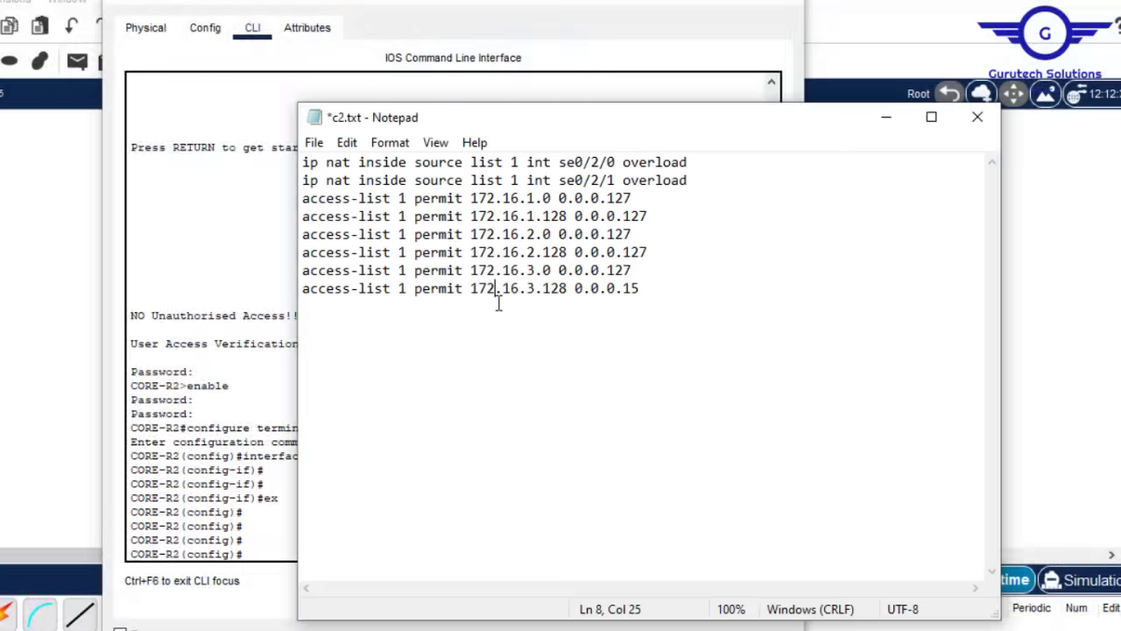
key(ctrl+s)
click(471, 235)
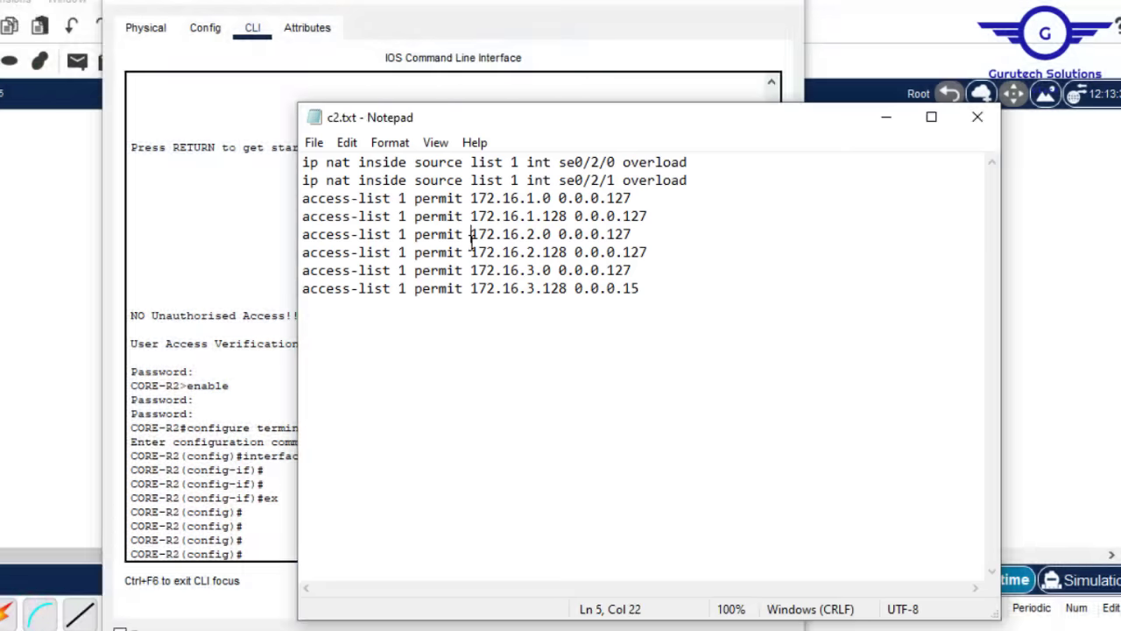
key(ctrl+a)
key(ctrl+c)
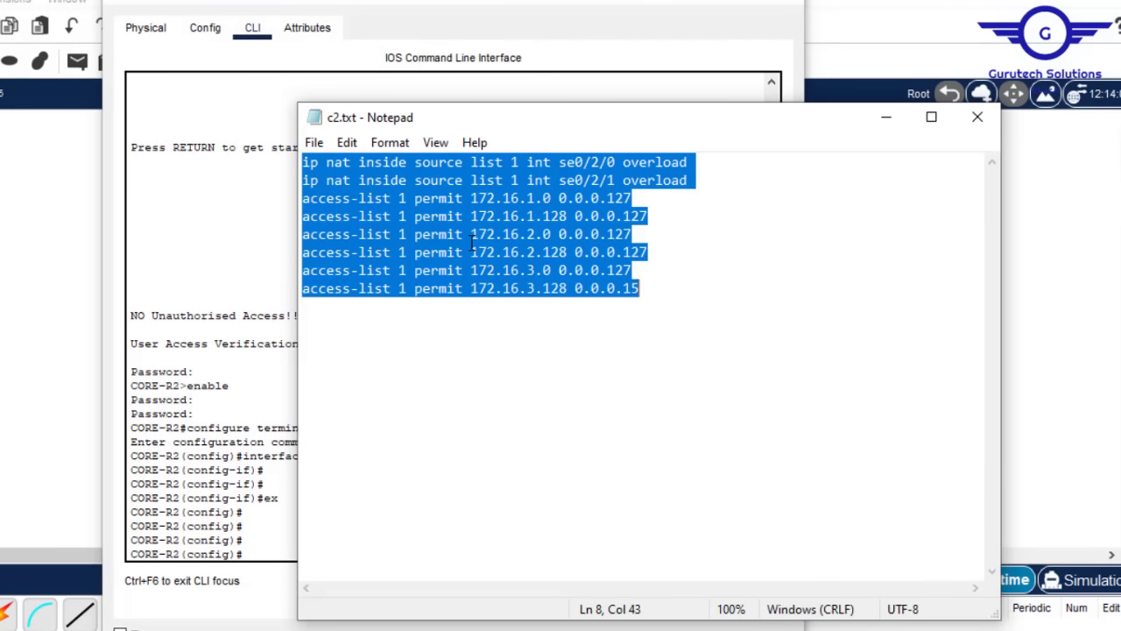
Paste the copied NAT overload and access-list 1 commands into CORE-R2's global configuration.
click(223, 302)
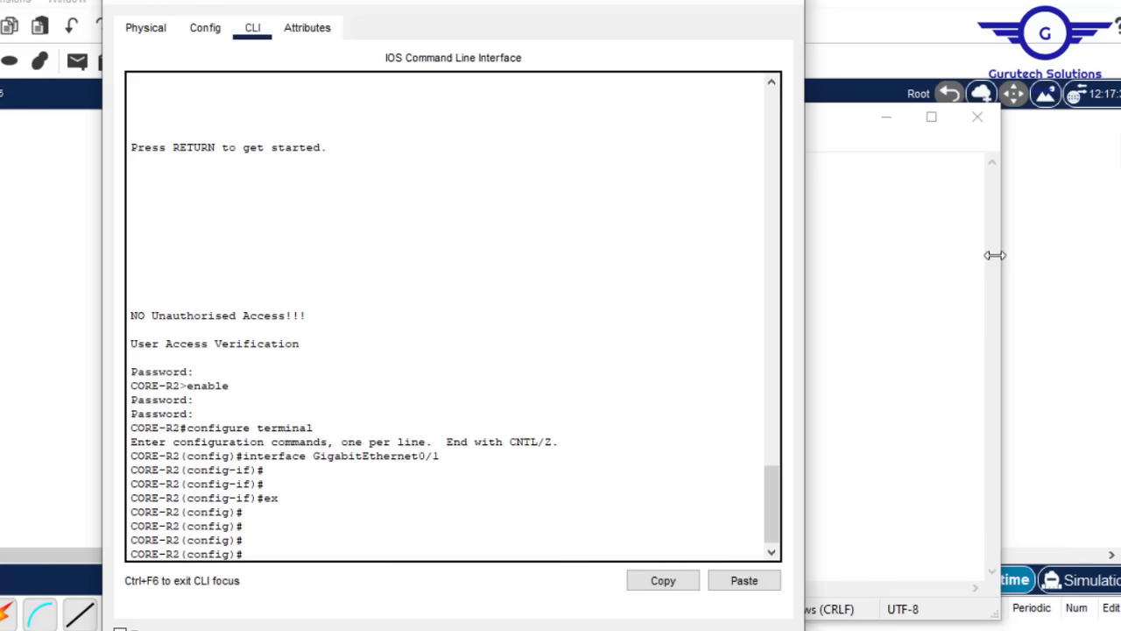
click(907, 269)
click(1043, 223)
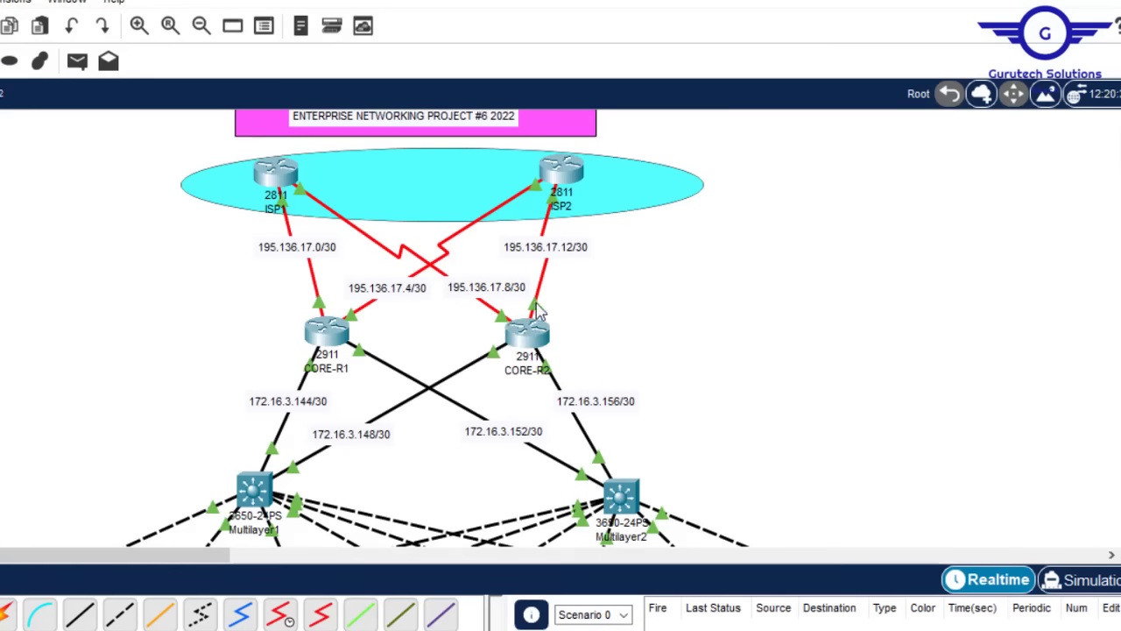
click(528, 330)
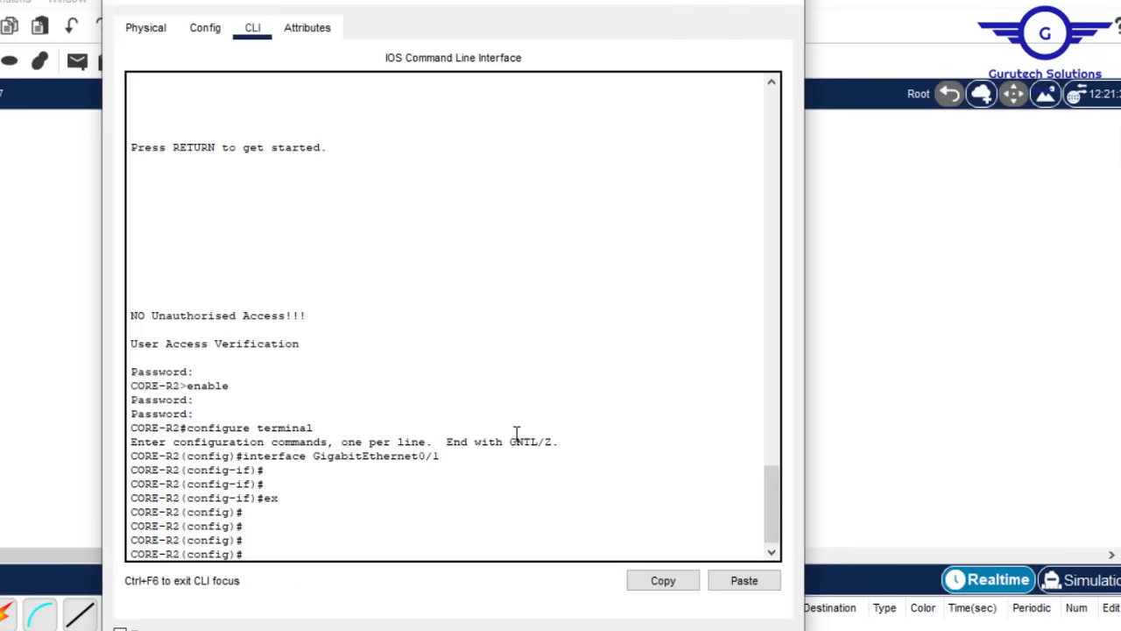
click(773, 582)
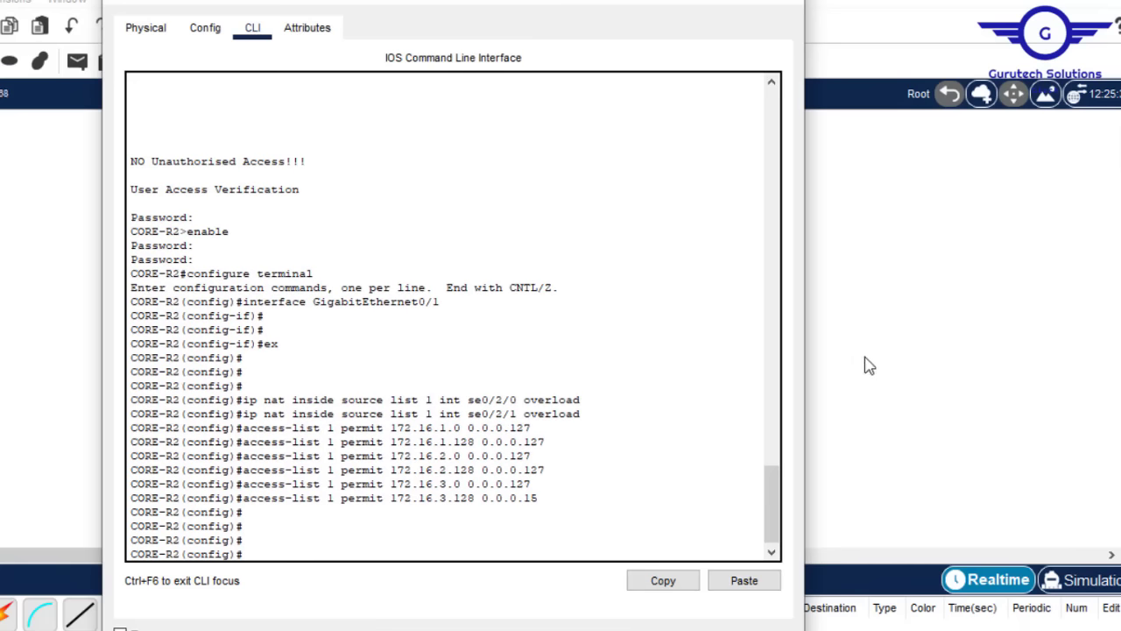
Set CORE-R2's interface range gig0/0-1 as "ip nat inside" and return to global configuration mode.
text(ra)
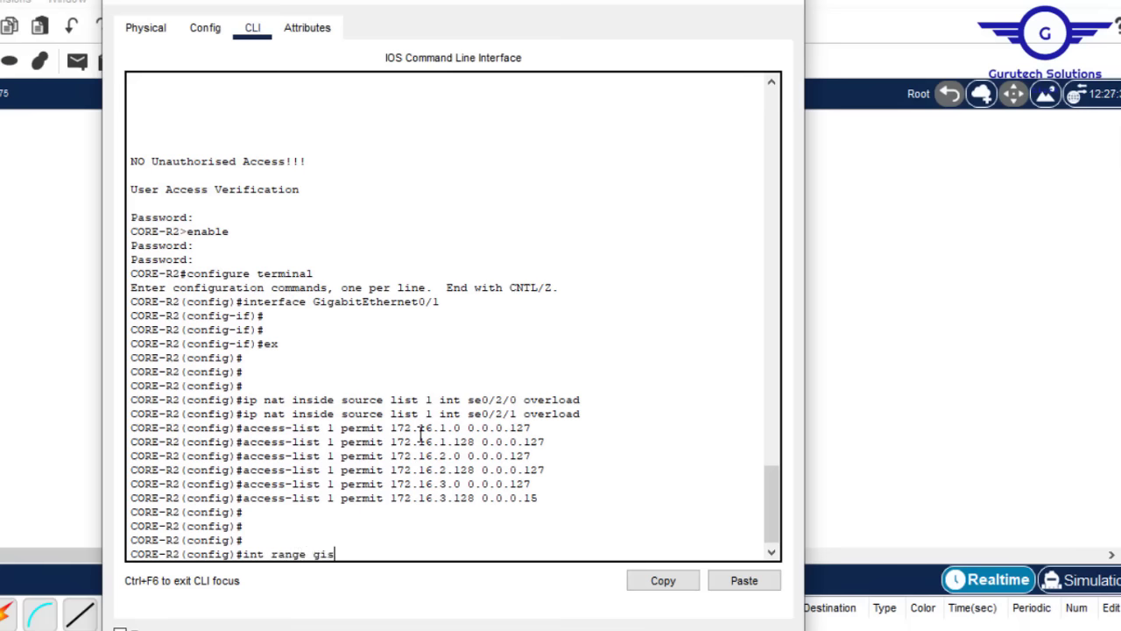
text(nge gig0/0-1)
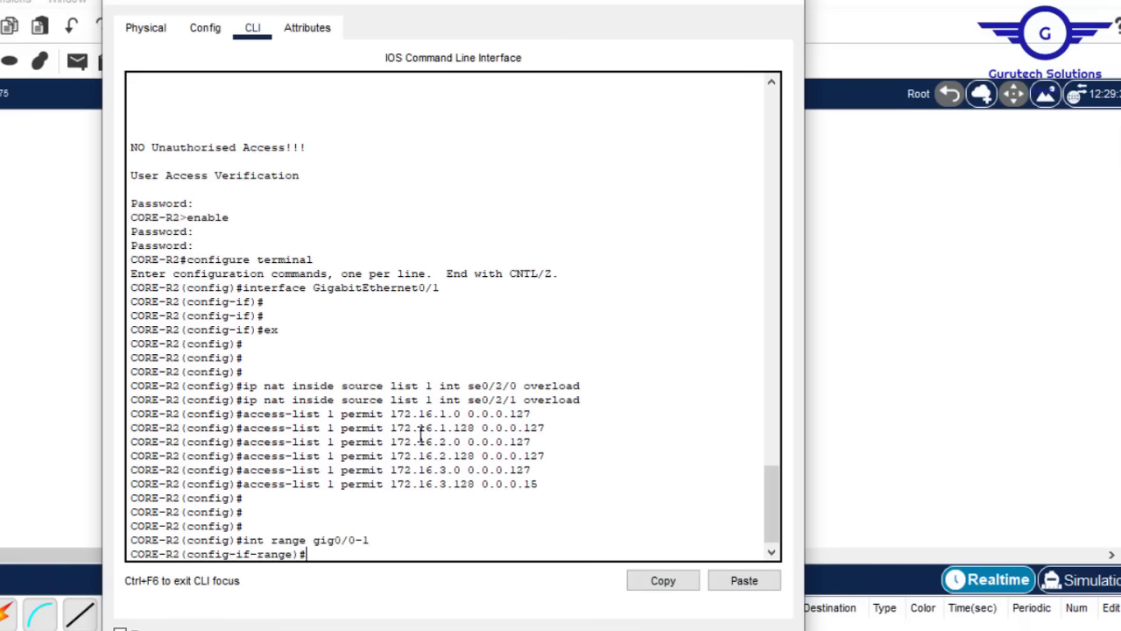
text(ip nat)
key(Tab)
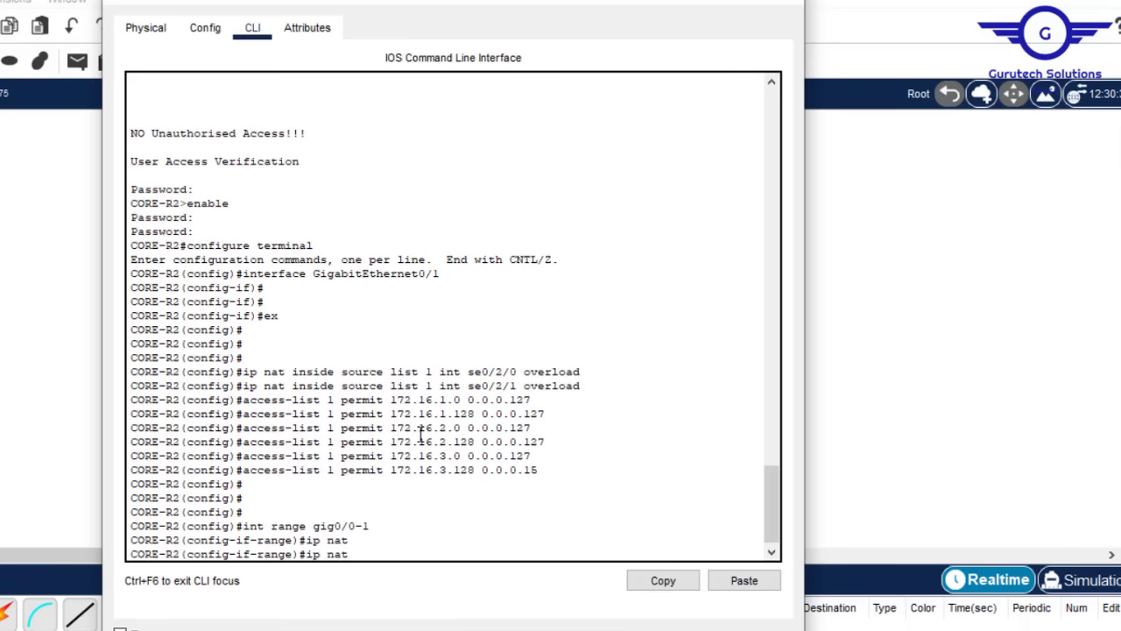
text(in)
key(Tab)
key(Return)
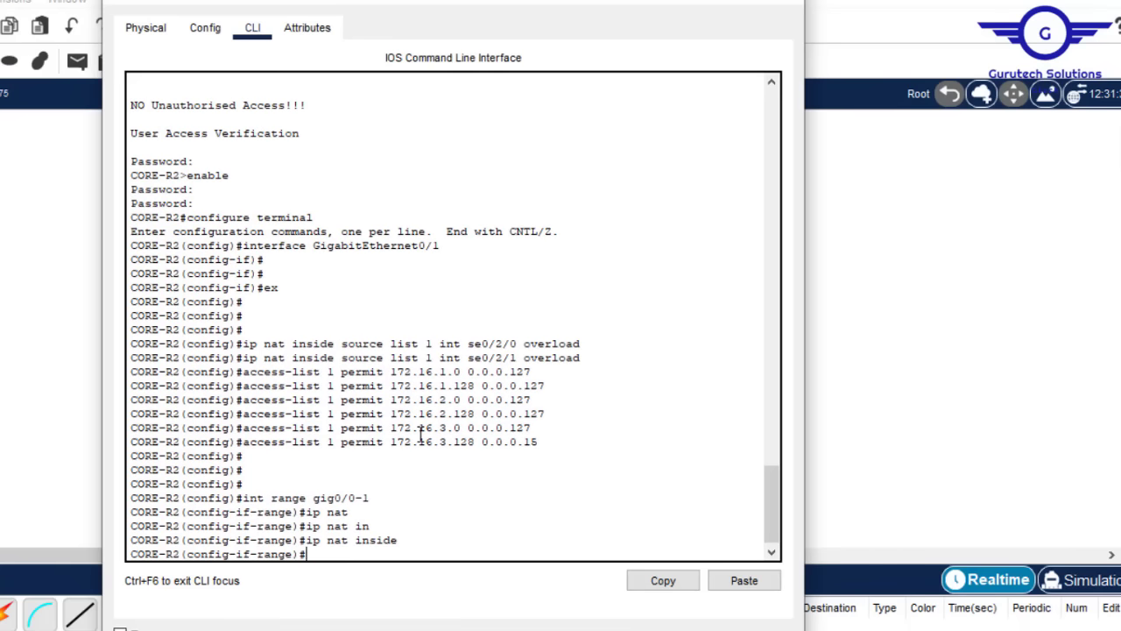
text(ex)
key(Return)
key(Return)
key(Return)
key(Return)
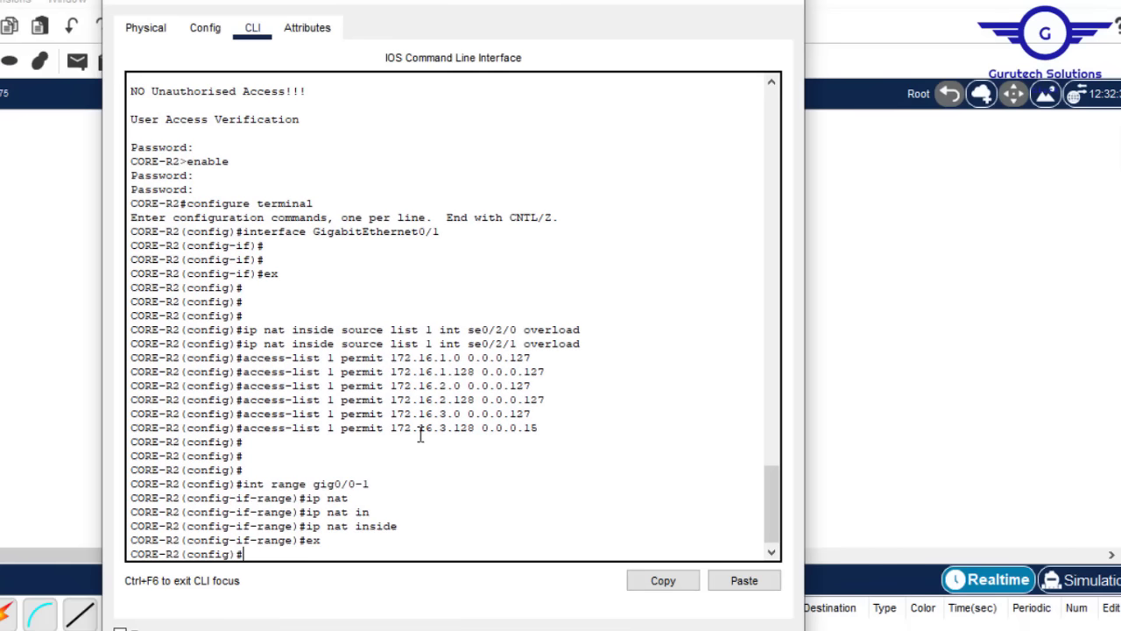
Set CORE-R2's serial interface se0/2/0 as "ip nat outside".
text(int)
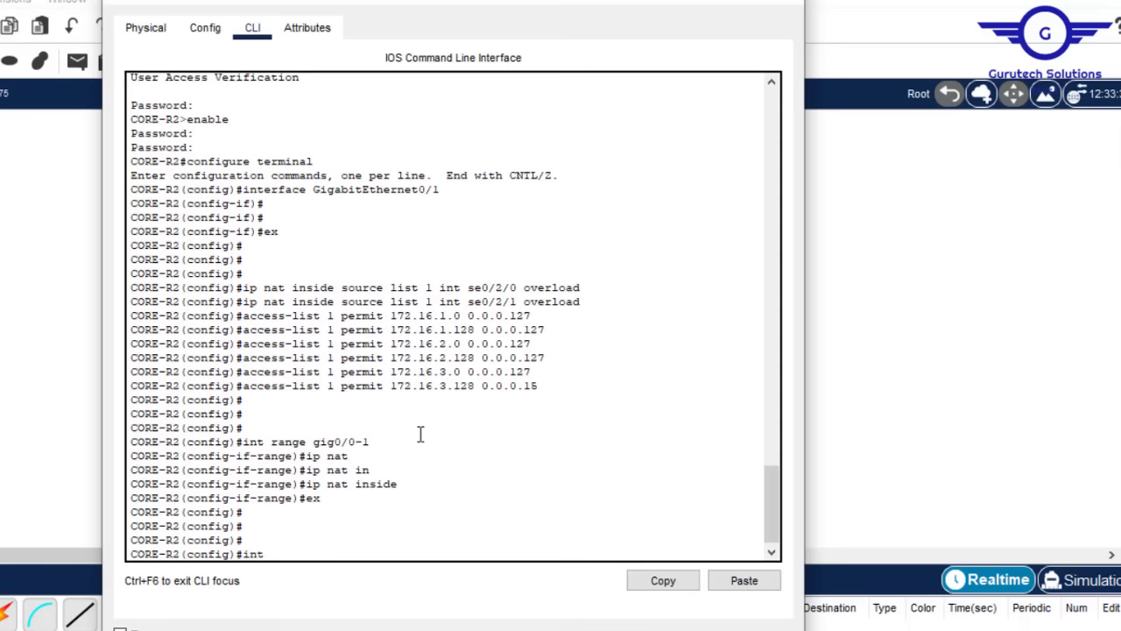
text( se0/2/0)
key(Return)
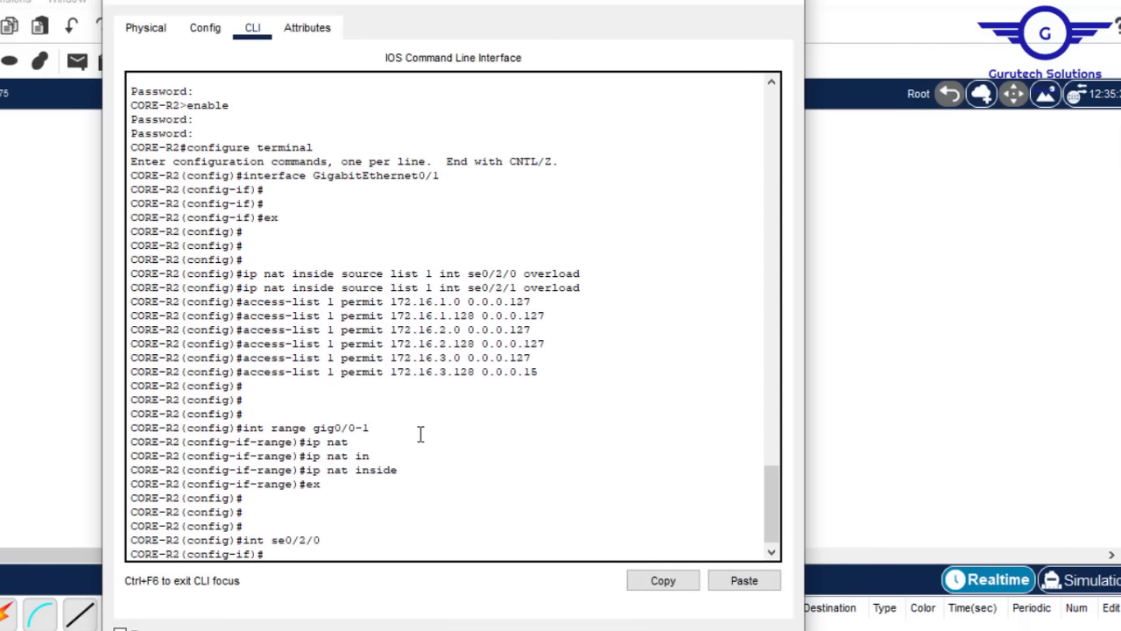
text(ip nat)
key(Tab)
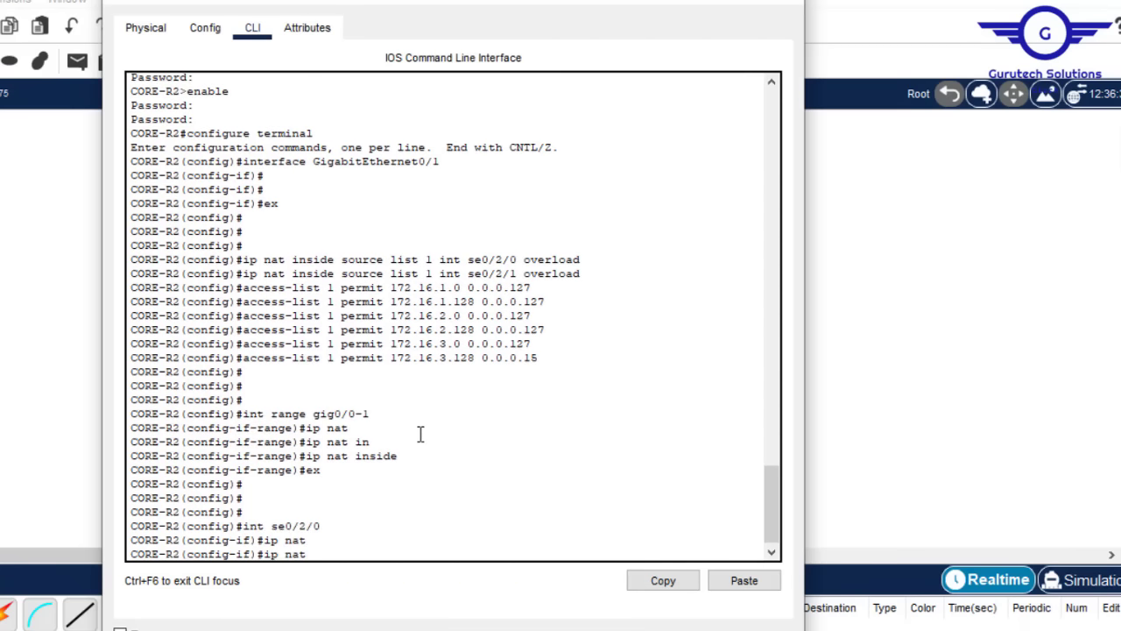
text(o)
key(Tab)
key(Return)
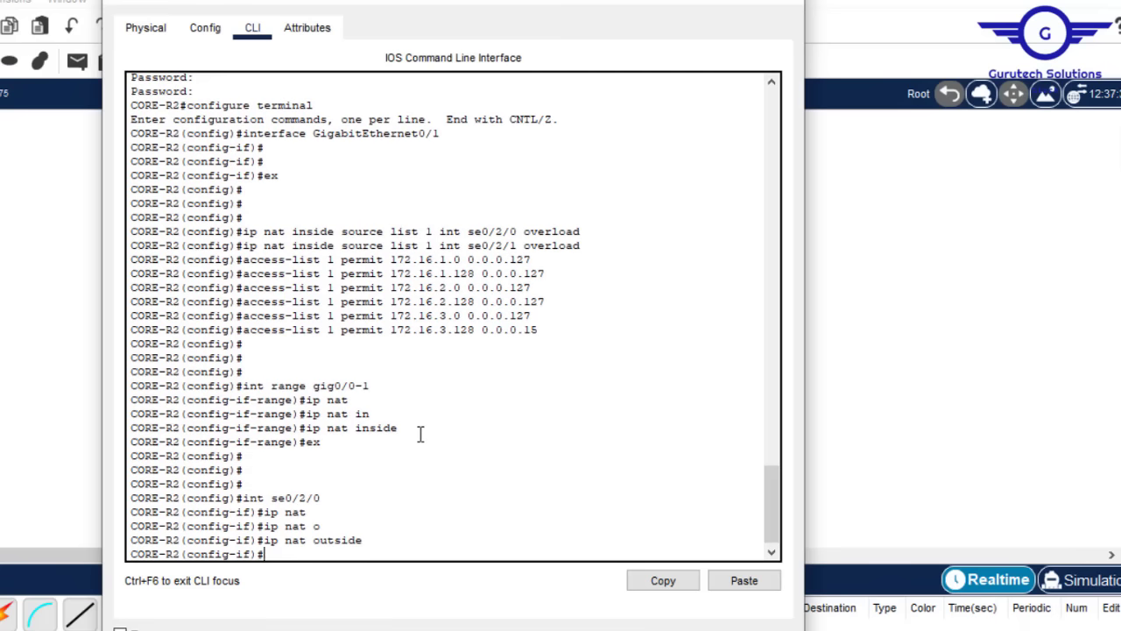
Set CORE-R2's interface se0/2/1 as "ip nat outside", exit interface mode and save the configuration with "do wr".
key(Up)
key(Up)
text(1)
key(Return)
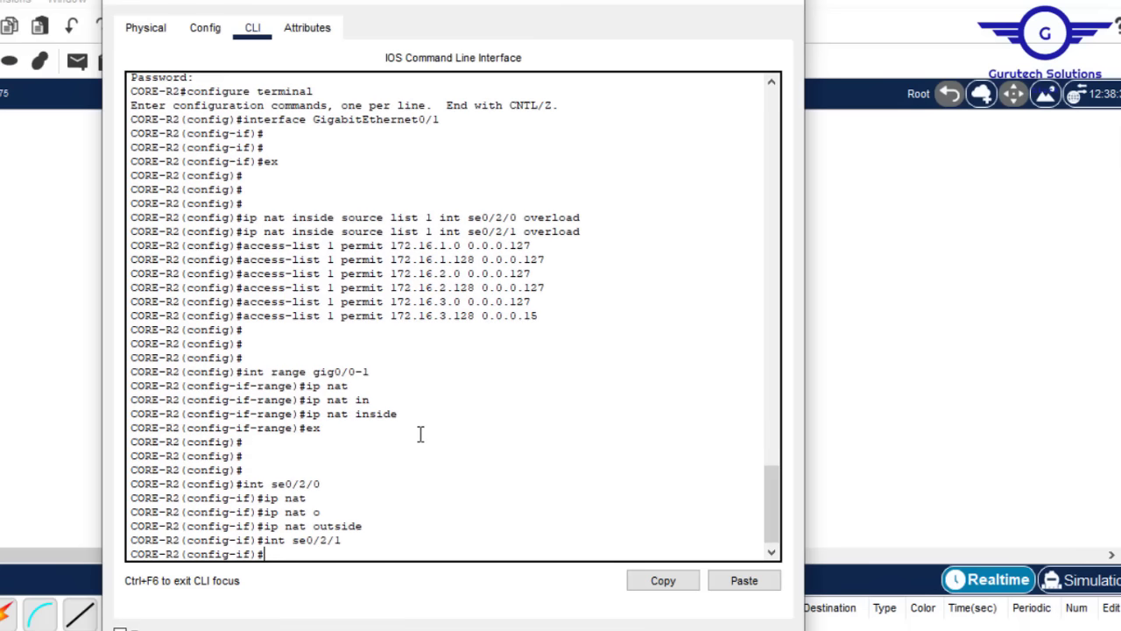
key(Up)
key(Up)
key(Return)
text(ex)
key(Return)
key(Return)
key(Return)
key(Return)
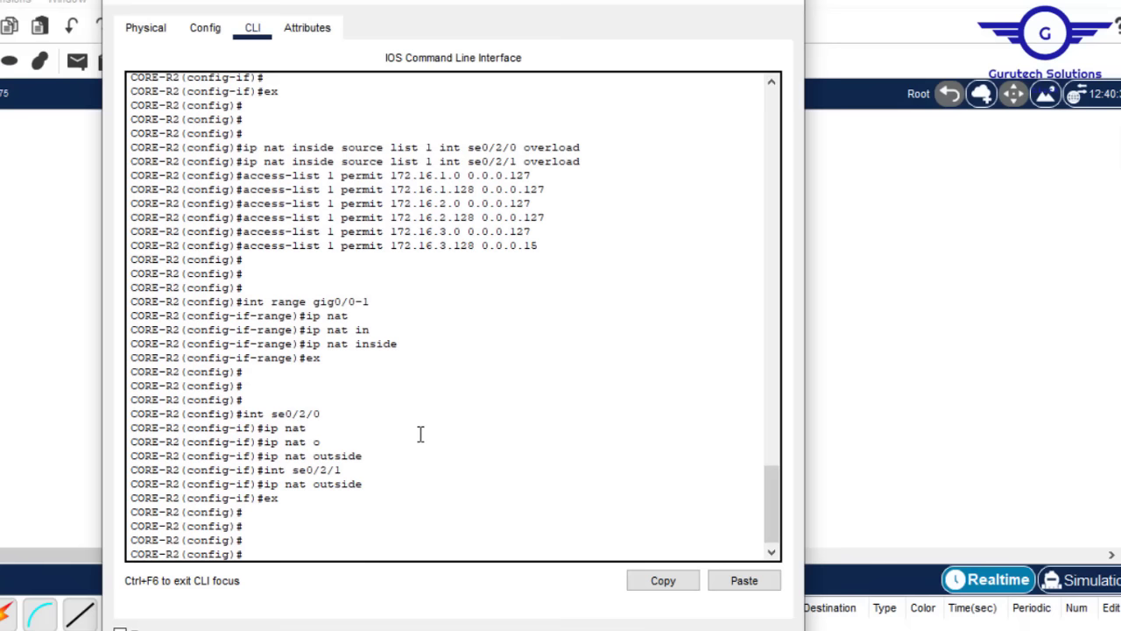
text(do wr)
key(Return)
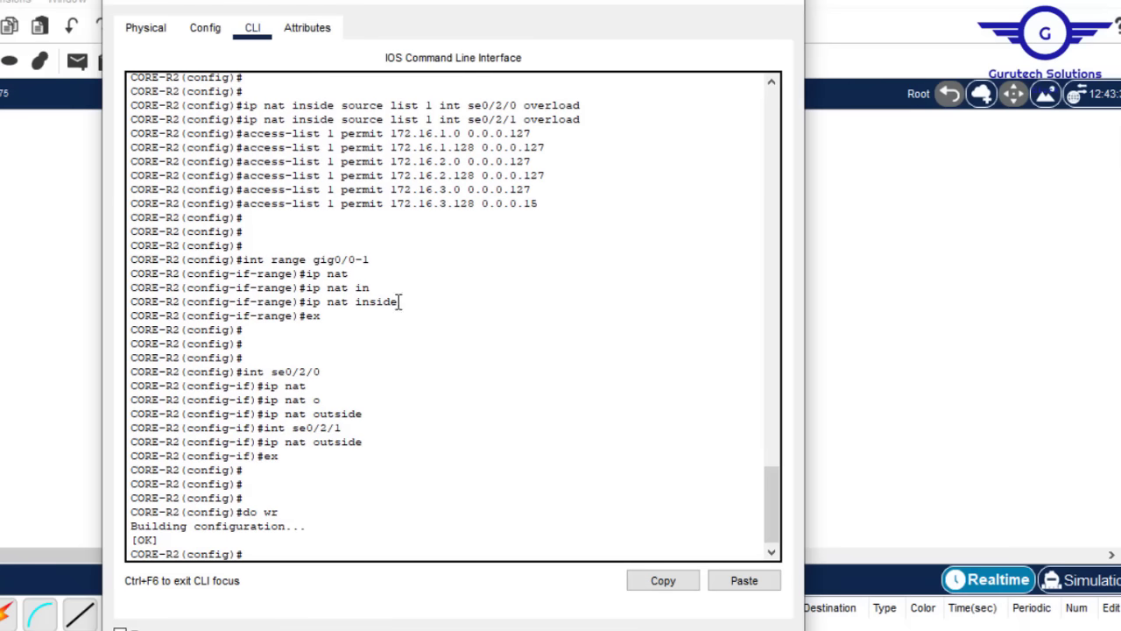
Check CORE-R2's NAT translation table with "do sh ip nat translation".
text(do sh ip nat translation)
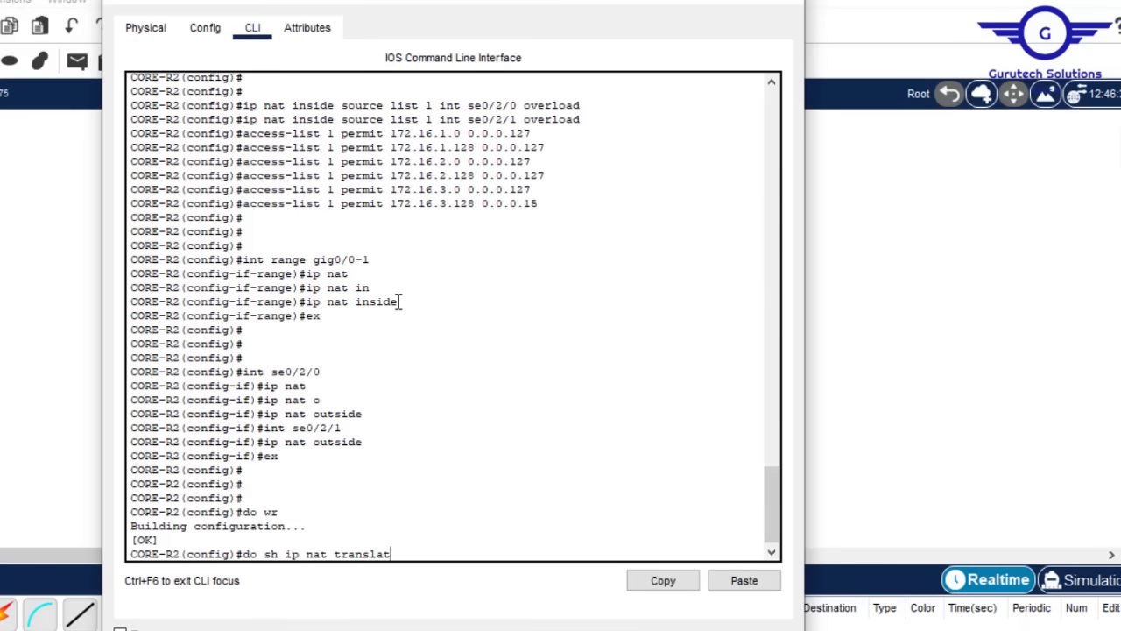
key(Return)
key(Up)
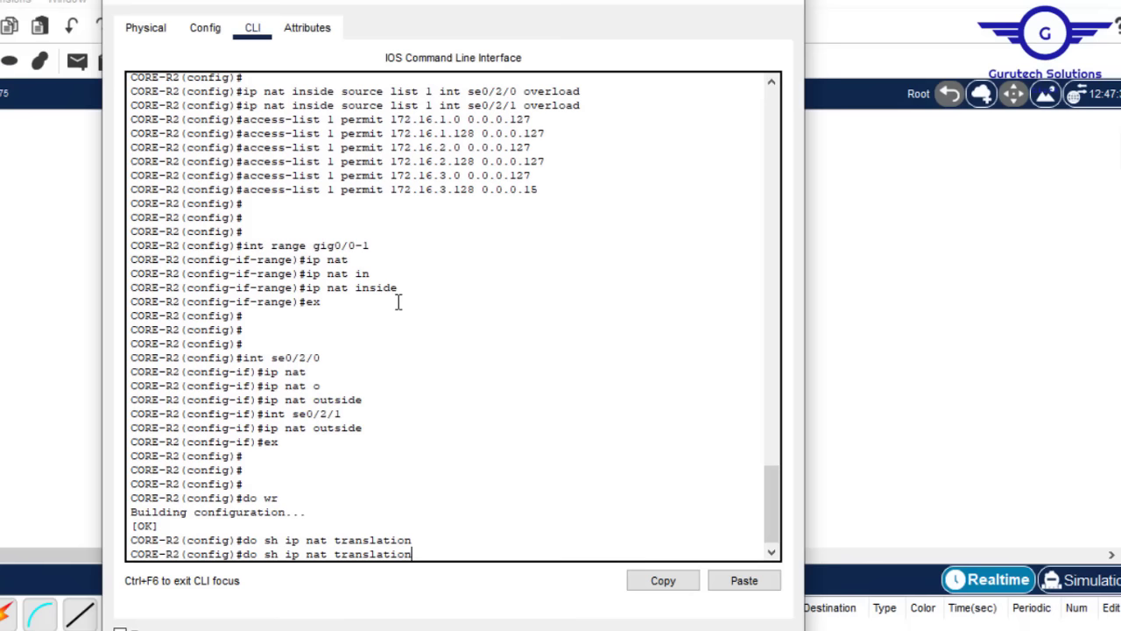
key(Return)
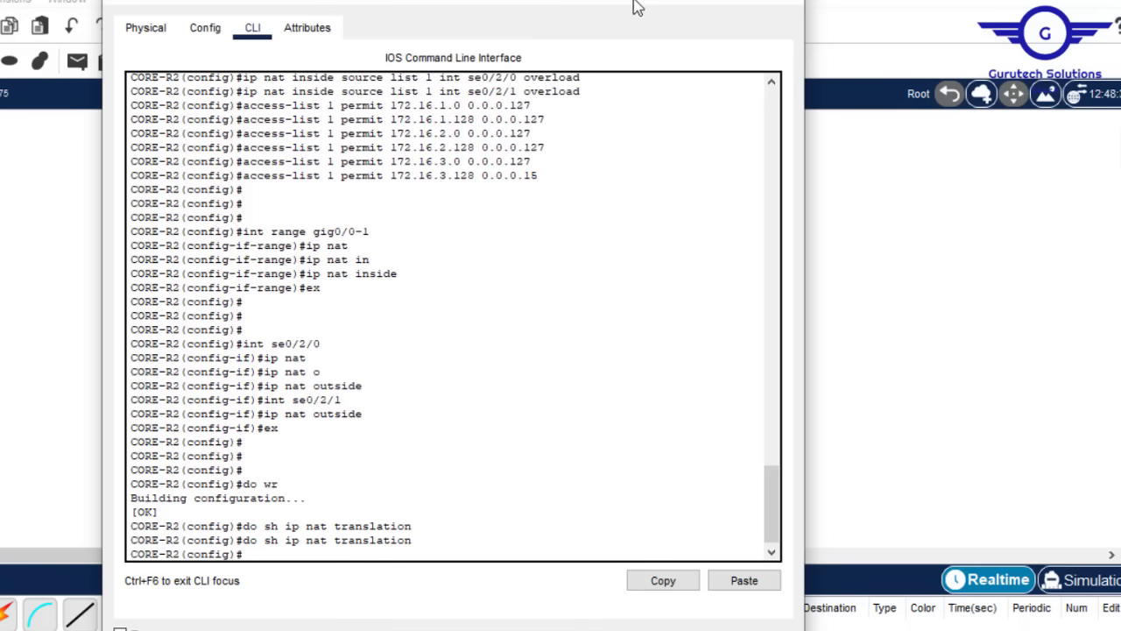
Write CORE-R2's configuration to memory again with "do wr" and close the router's window.
text(do wr)
key(Return)
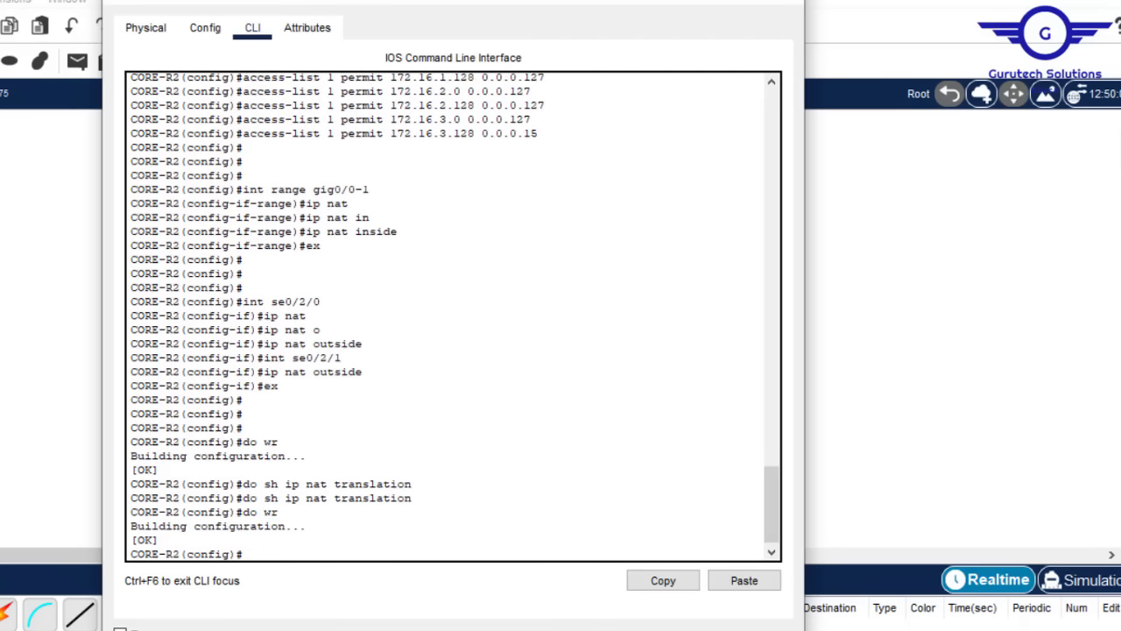
click(796, 2)
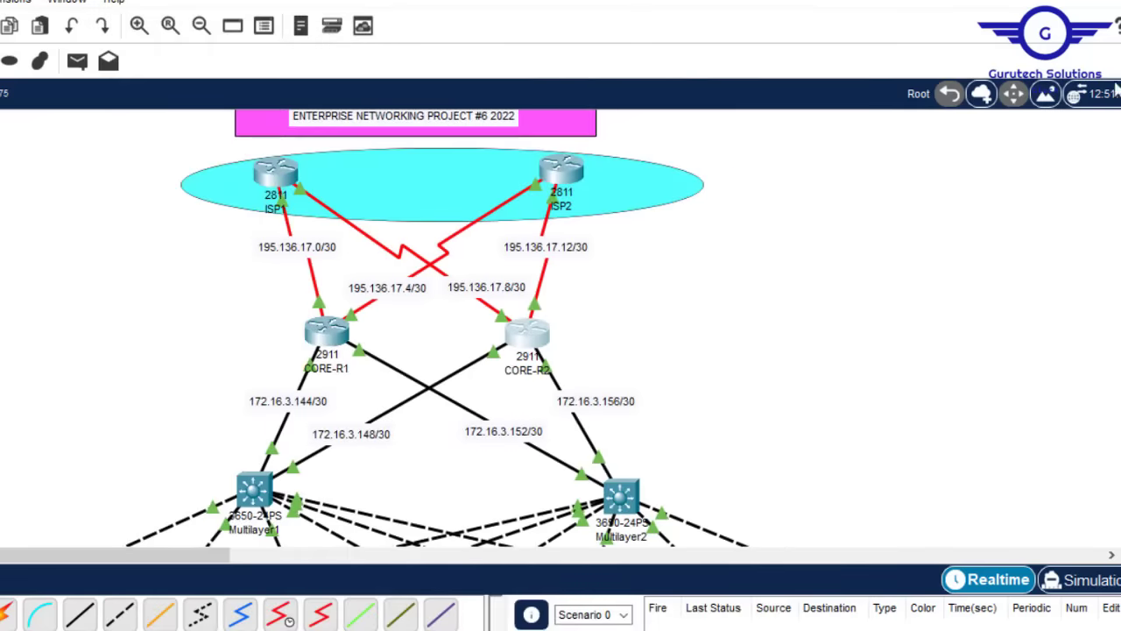
scroll(560, 328, down, 5)
scroll(560, 328, down, 3)
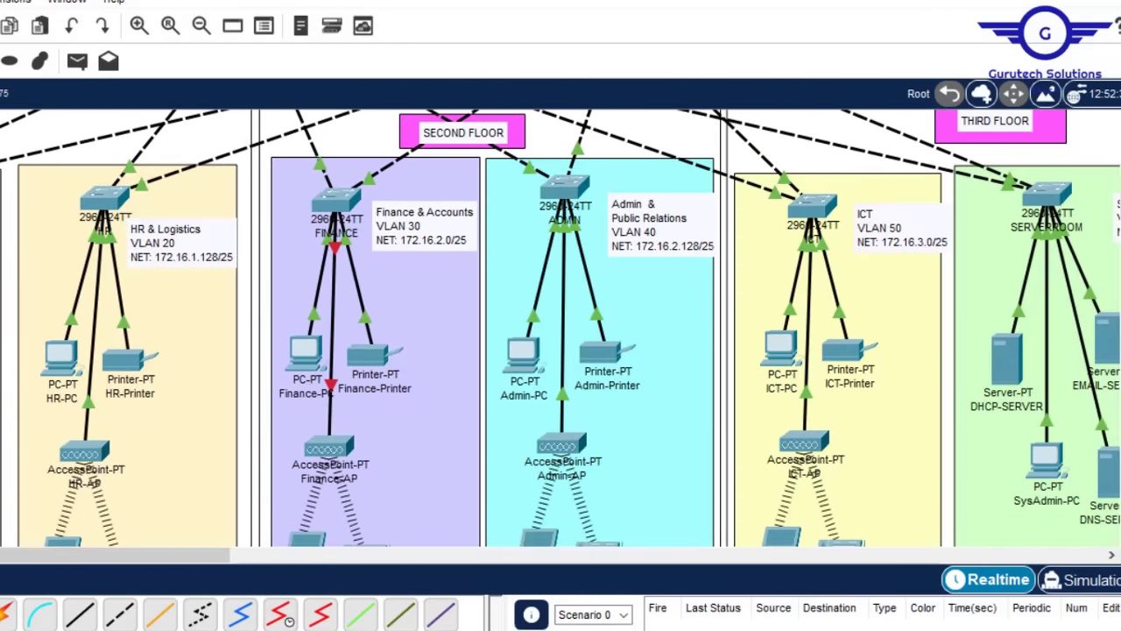
scroll(561, 328, up, 5)
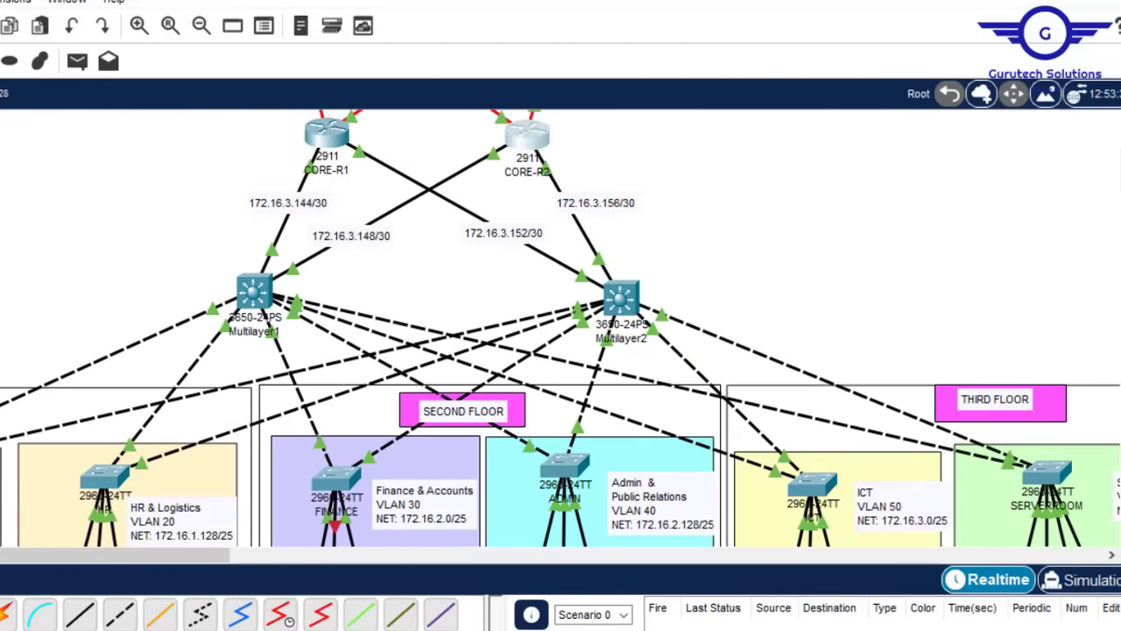
Add the line "10.1.1. Default static route" below the PAT + Access Control List step in Config.txt and save the file.
click(625, 596)
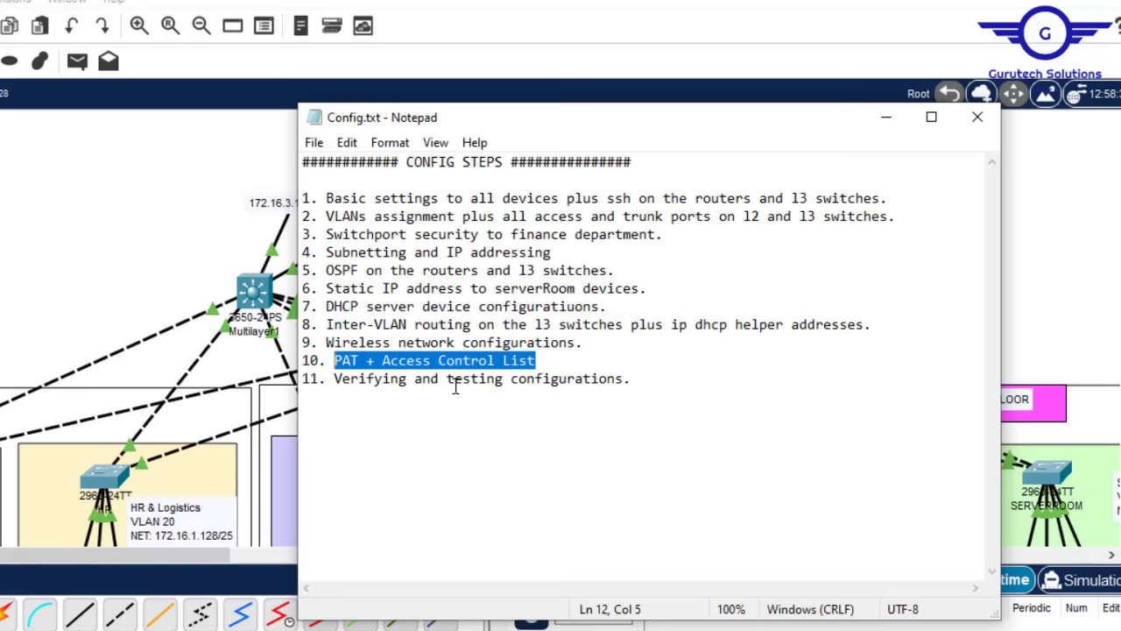
click(560, 360)
key(Return)
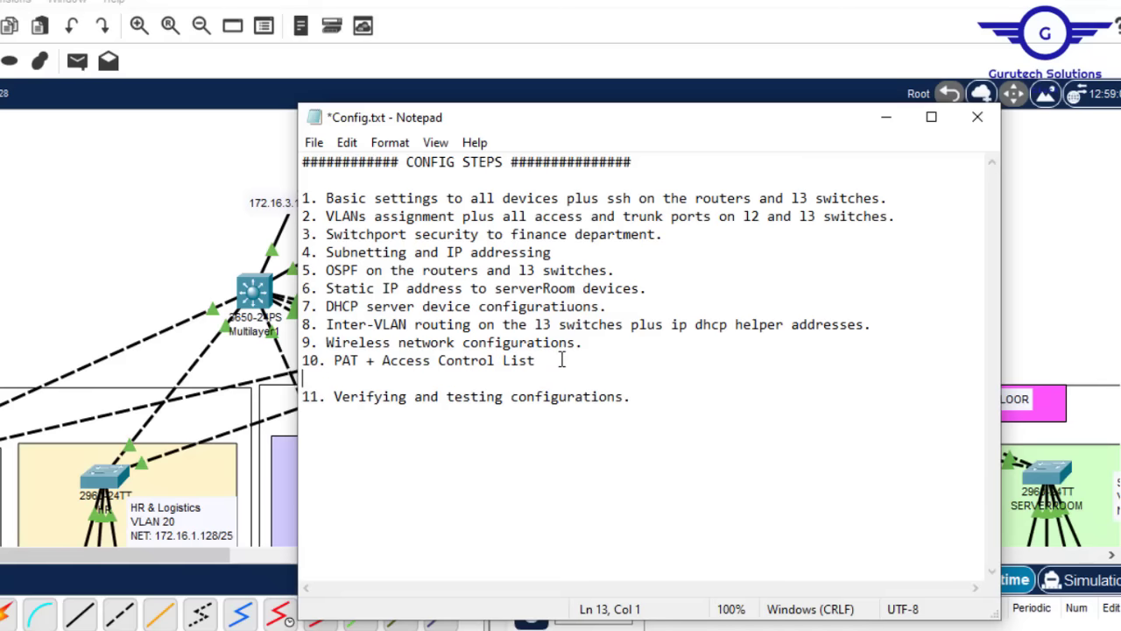
text(10.1.1. Default)
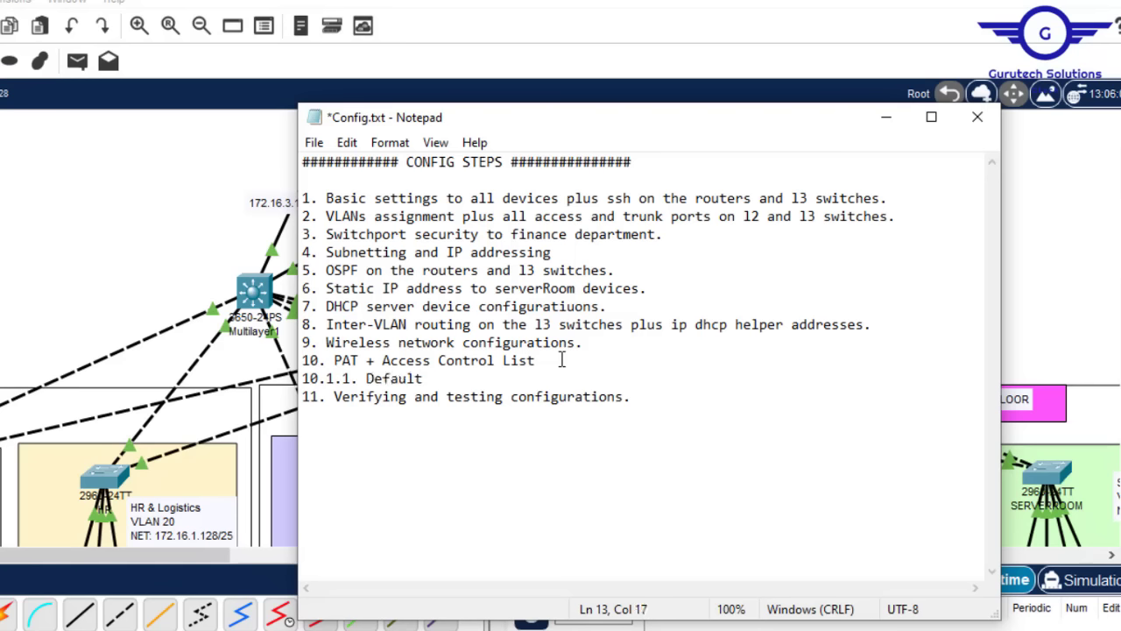
text( static route)
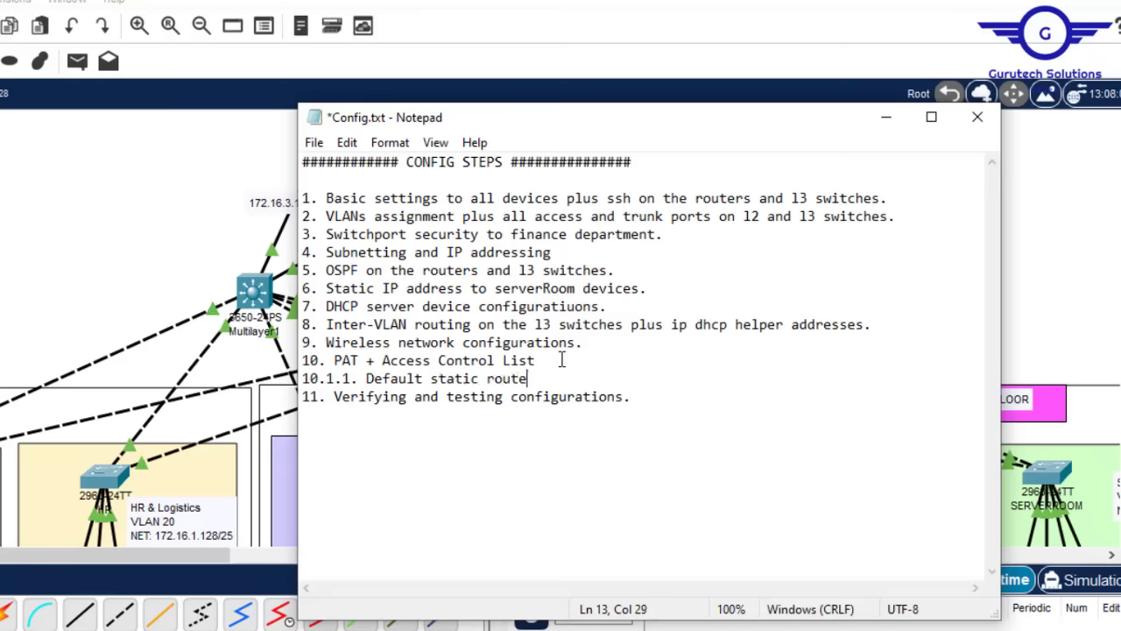
key(ctrl+s)
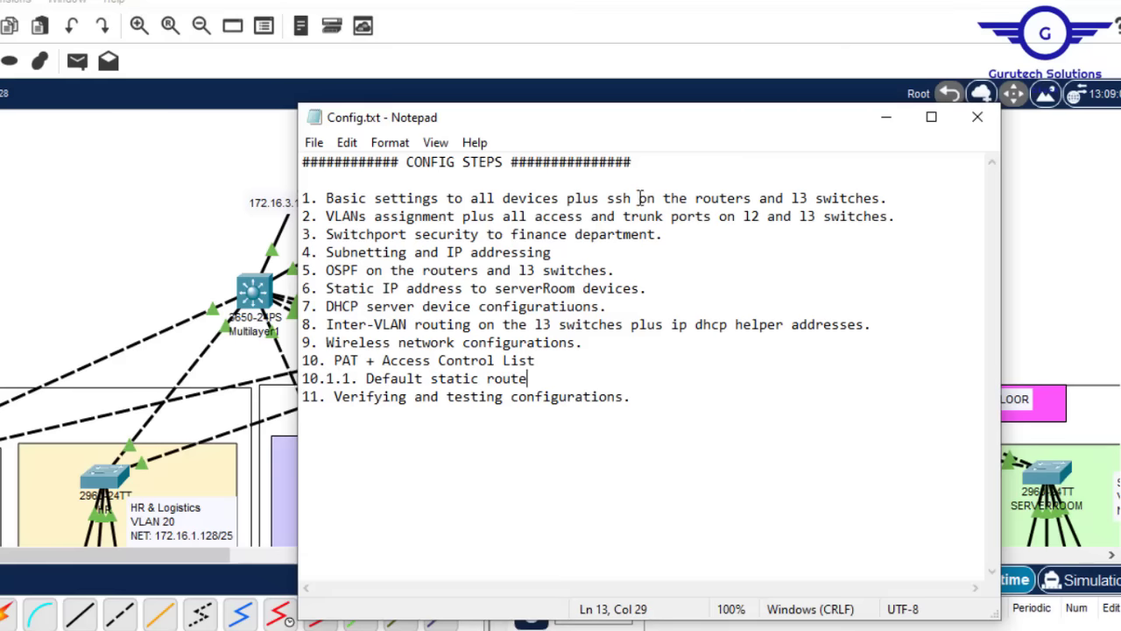
Close Config.txt and look over the topology around the core routers and the two multilayer switches.
click(975, 119)
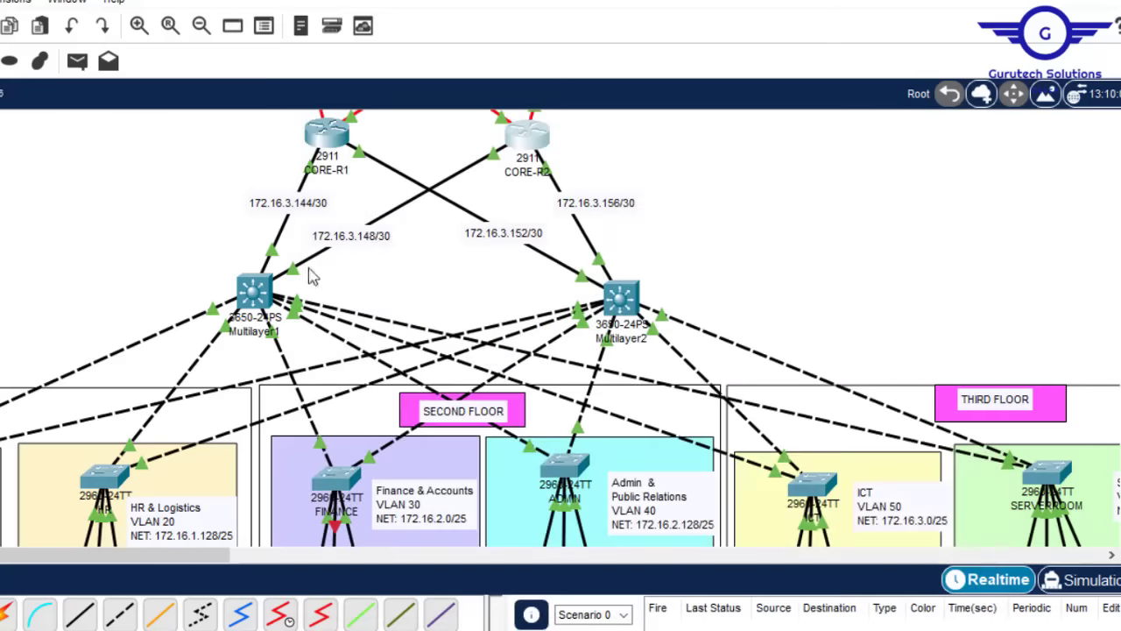
scroll(1114, 170, down, 3)
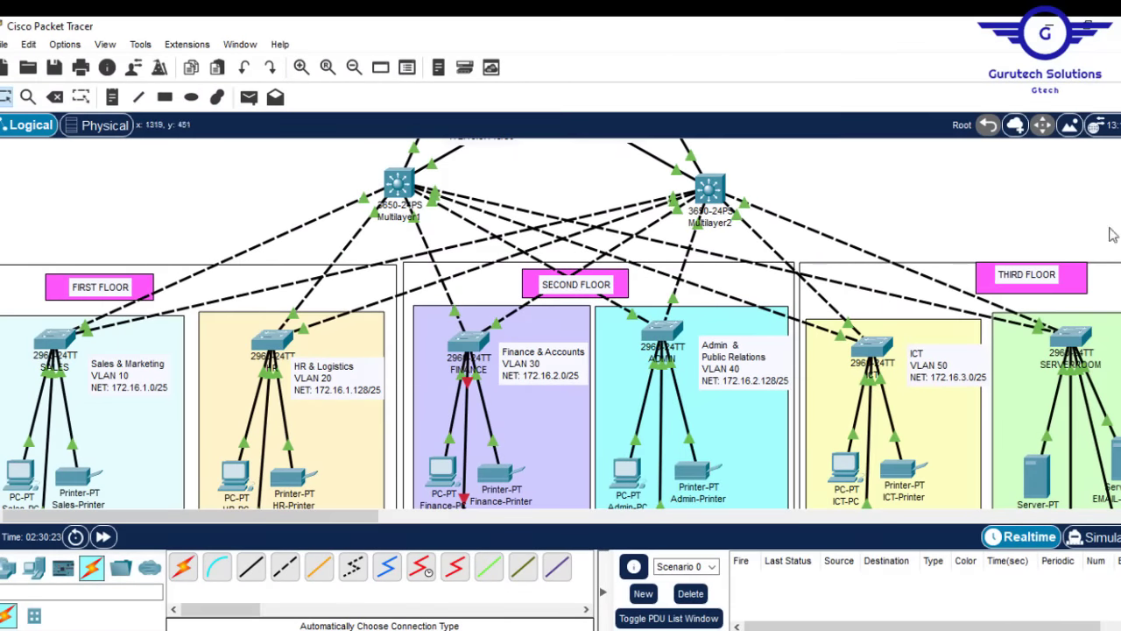
scroll(560, 323, up, 3)
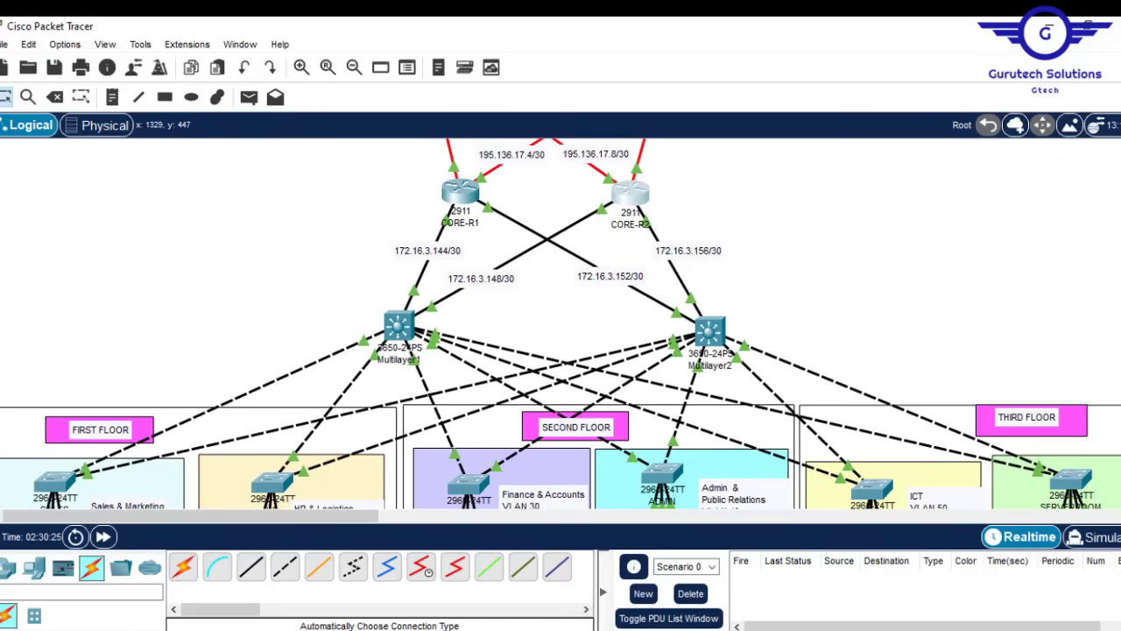
scroll(561, 323, up, 1)
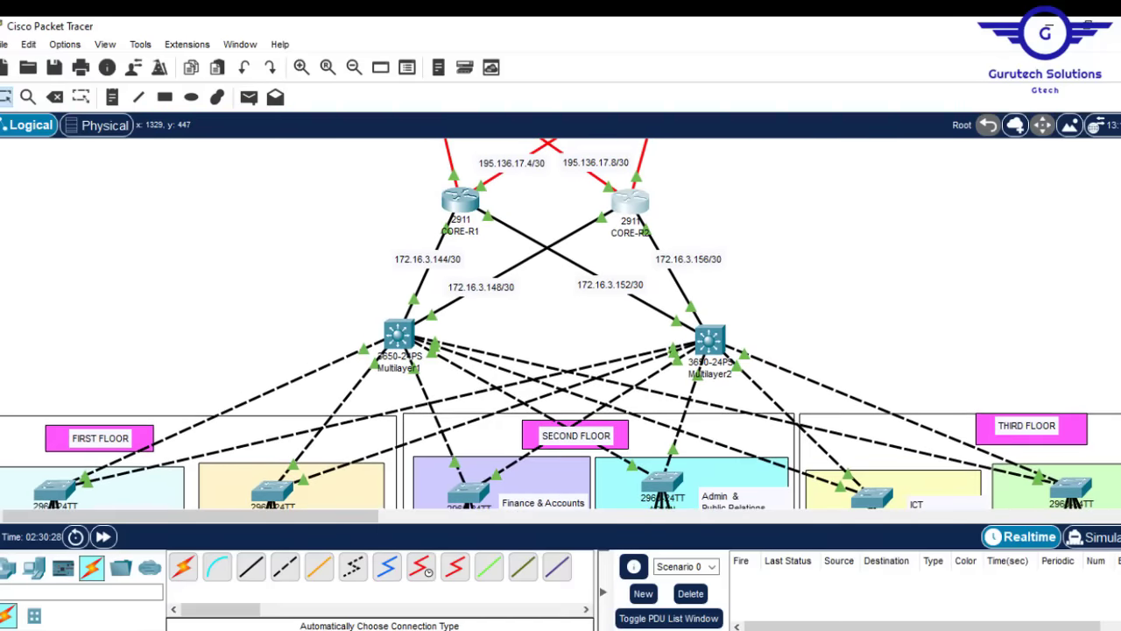
scroll(561, 324, down, 2)
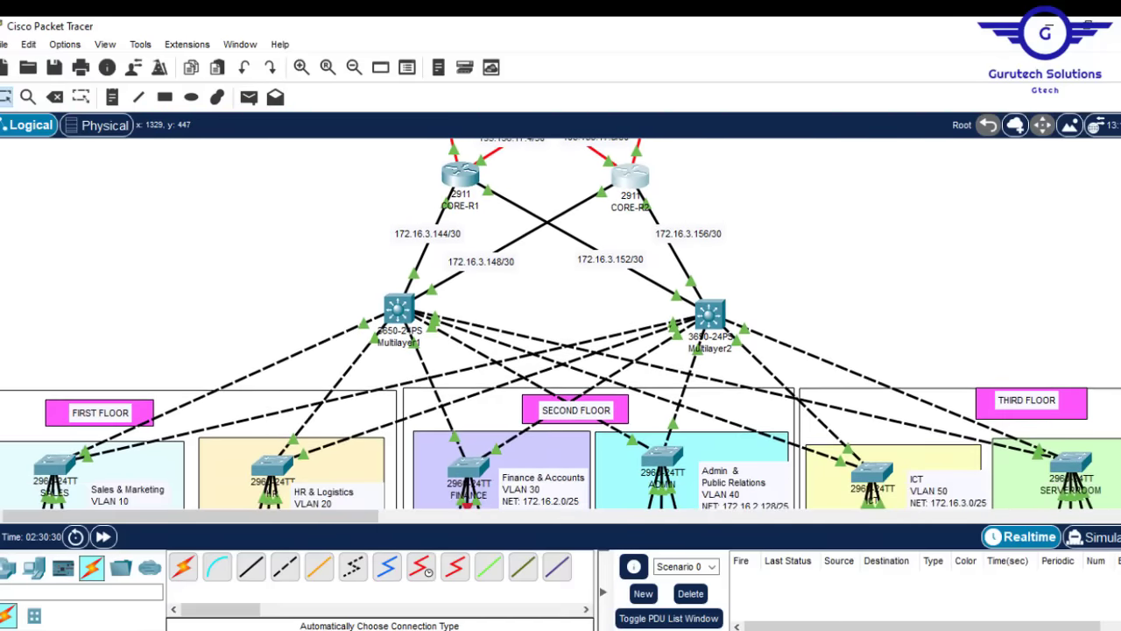
click(409, 311)
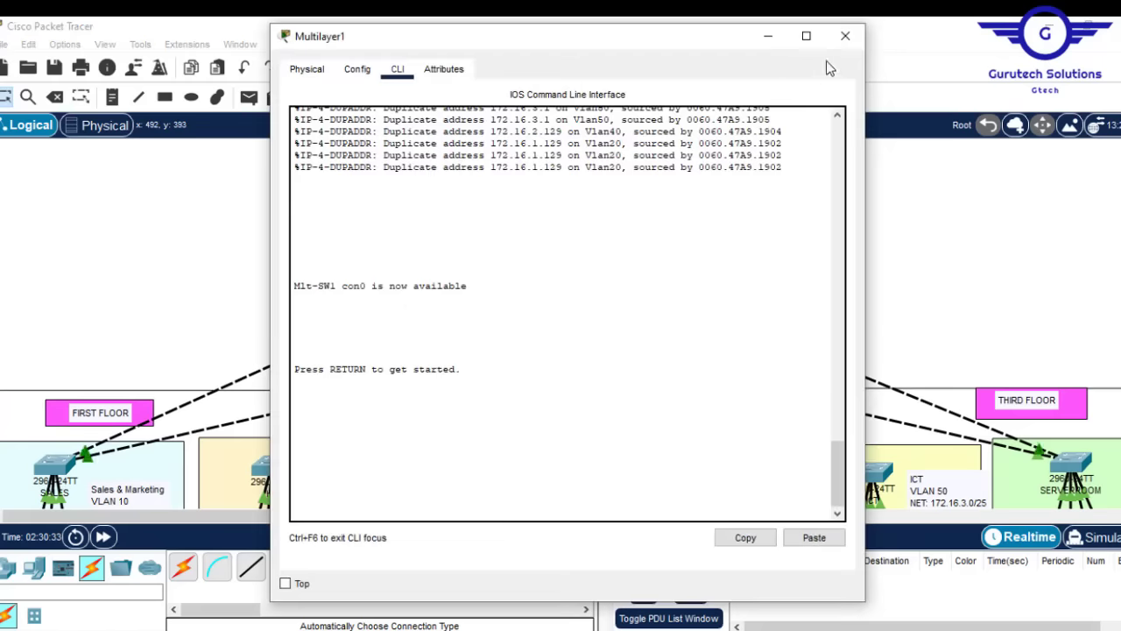
click(844, 36)
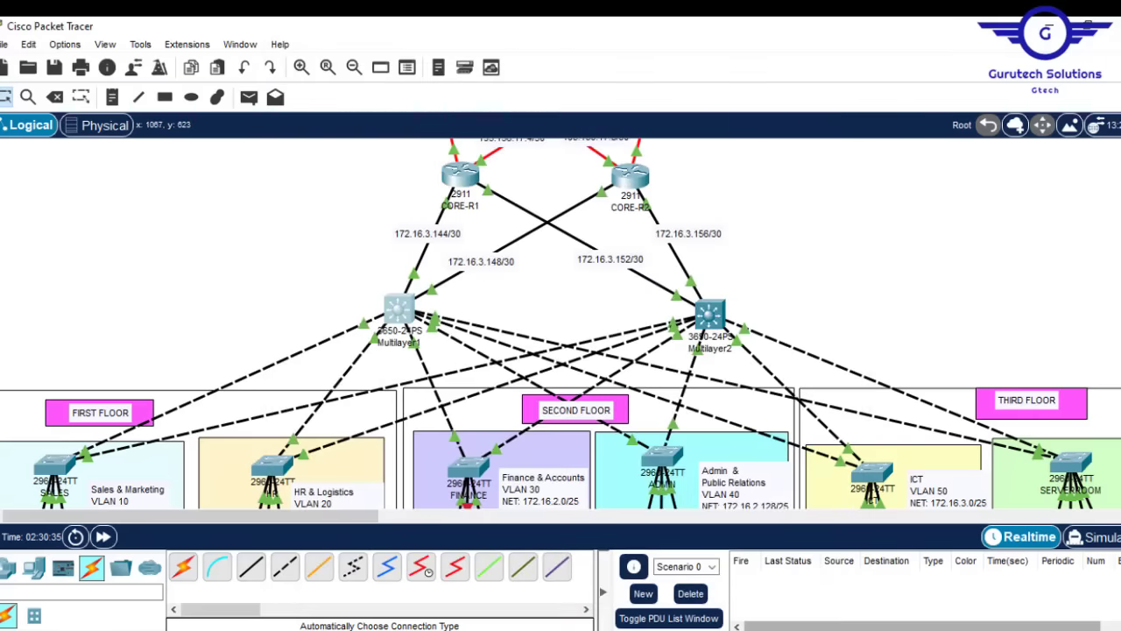
Begin a default route line "ip route 0.0.0.0 0.0.0.0" a few lines below the access-list commands in c2.txt.
click(812, 627)
click(736, 294)
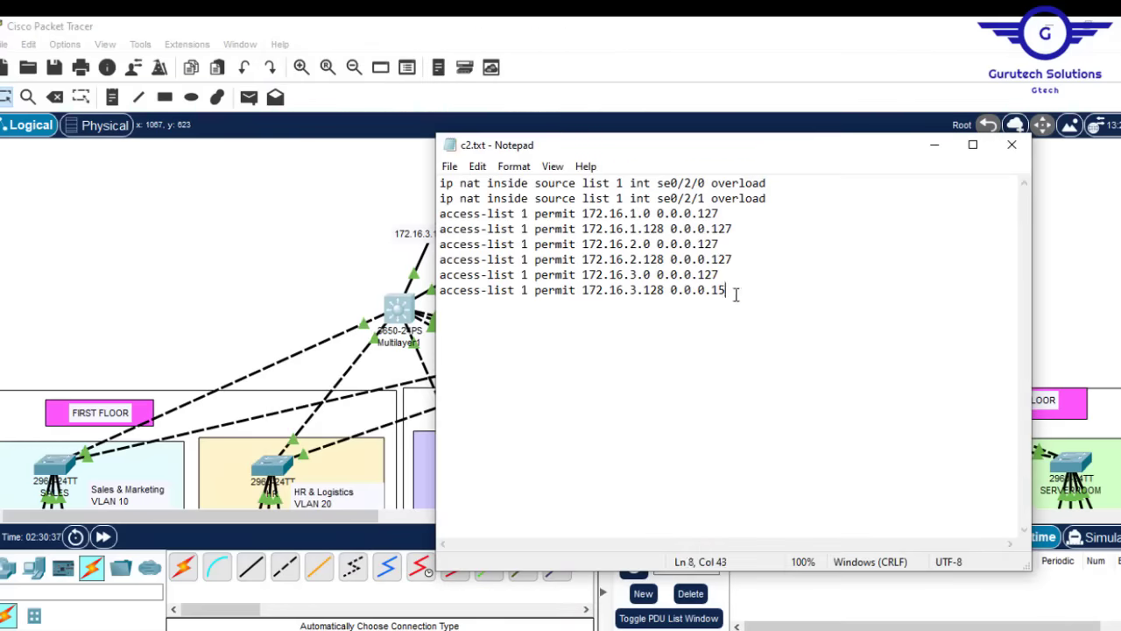
key(Return)
key(Return)
key(Return)
text(ip )
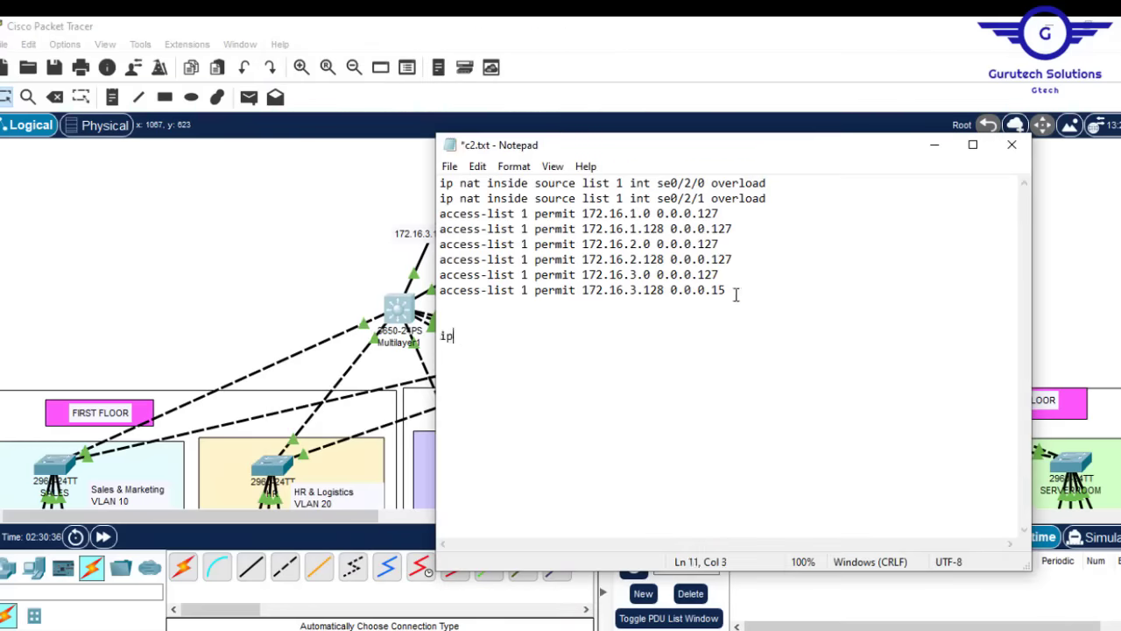
text(route 0.)
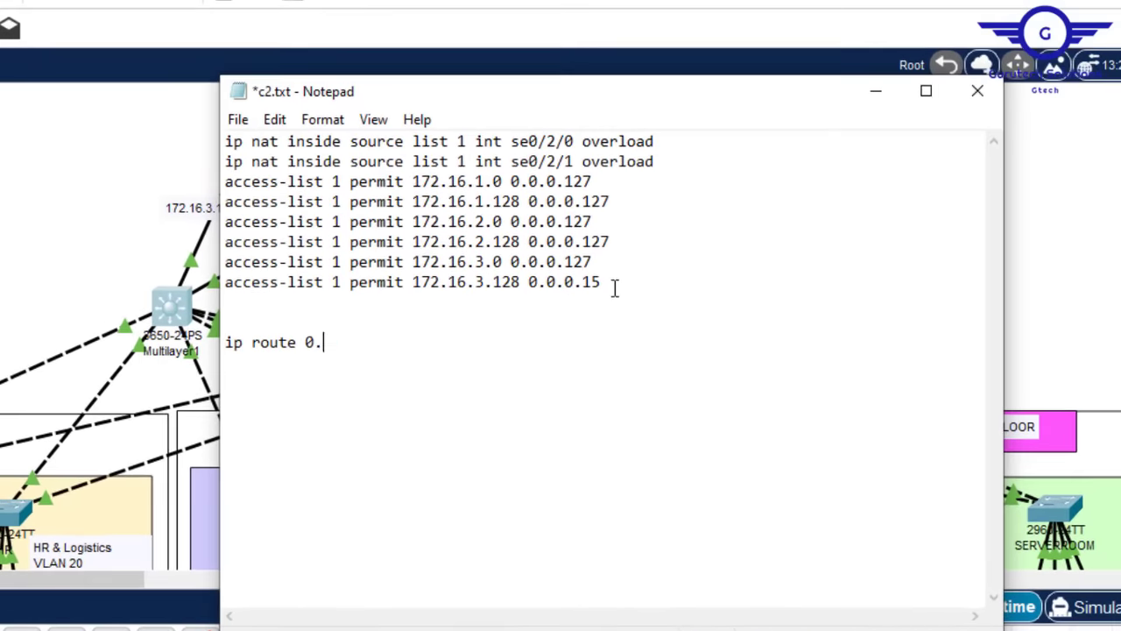
text(0.0.0 0)
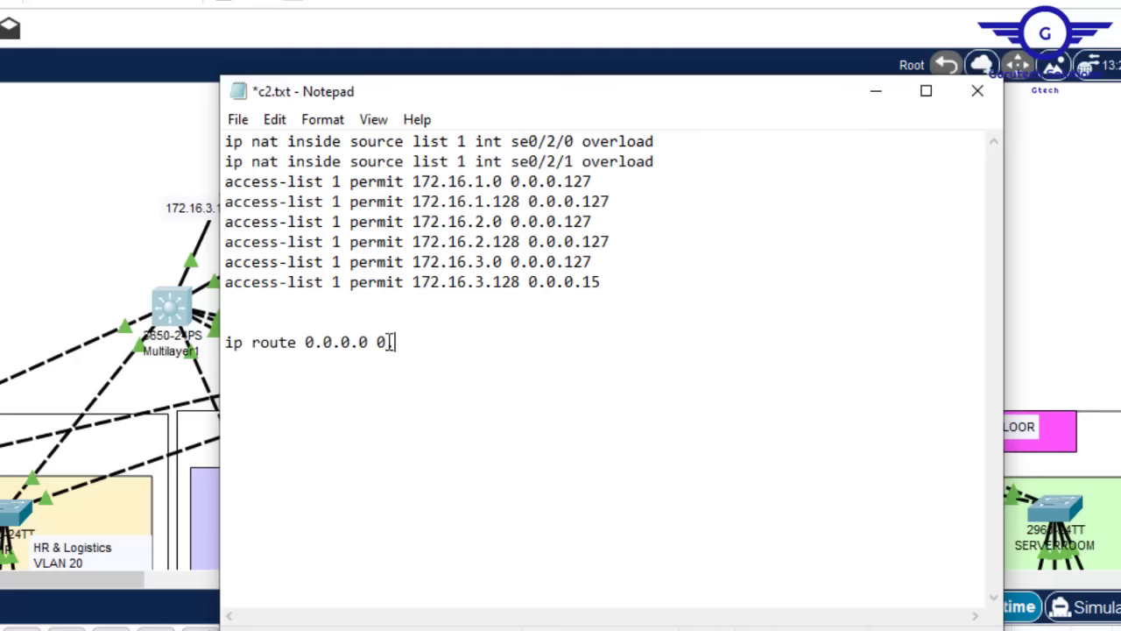
text(.0.0.0)
Complete the default route line in c2.txt with exit interface gig1/0/1, checking the multilayer switch links in the topology.
click(53, 197)
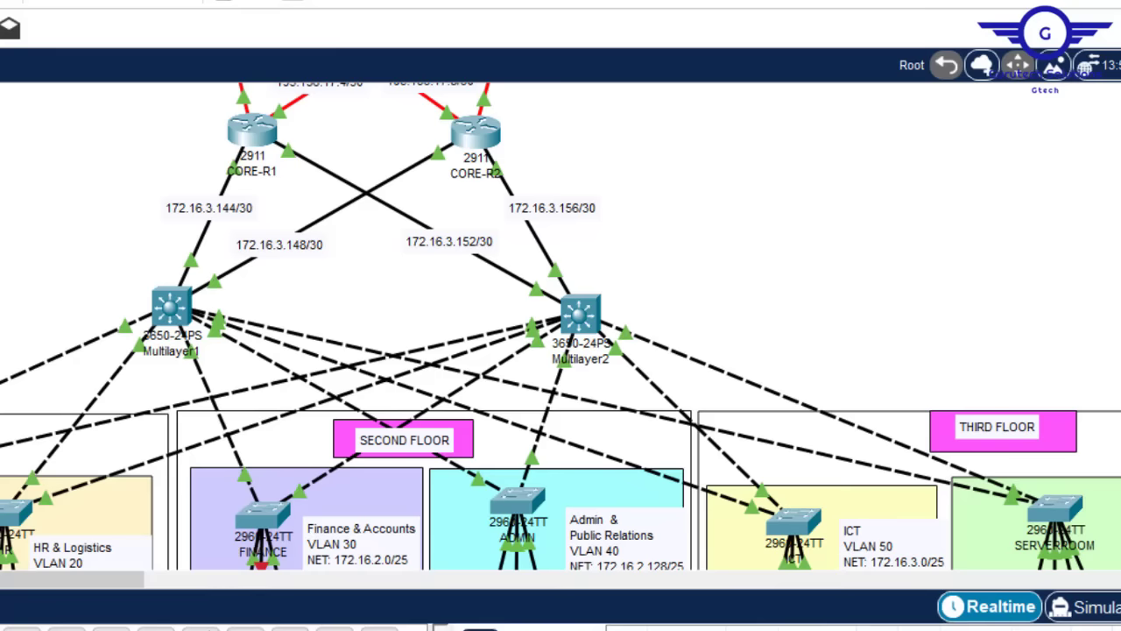
key(alt+Tab)
text(g)
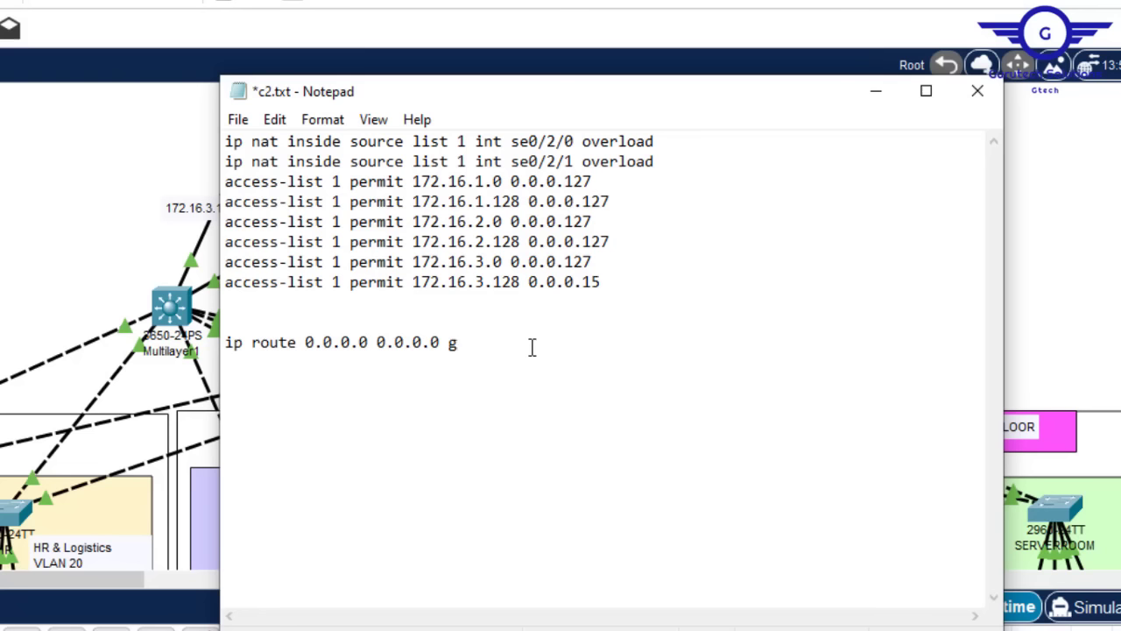
text(ig1/0/1)
click(124, 213)
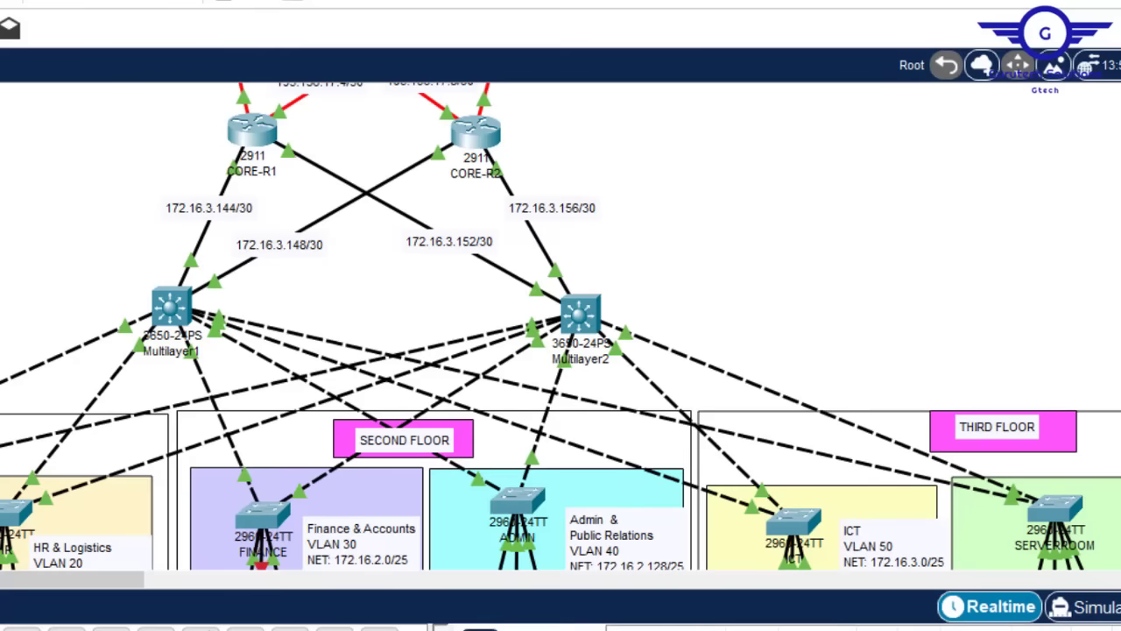
key(alt+Tab)
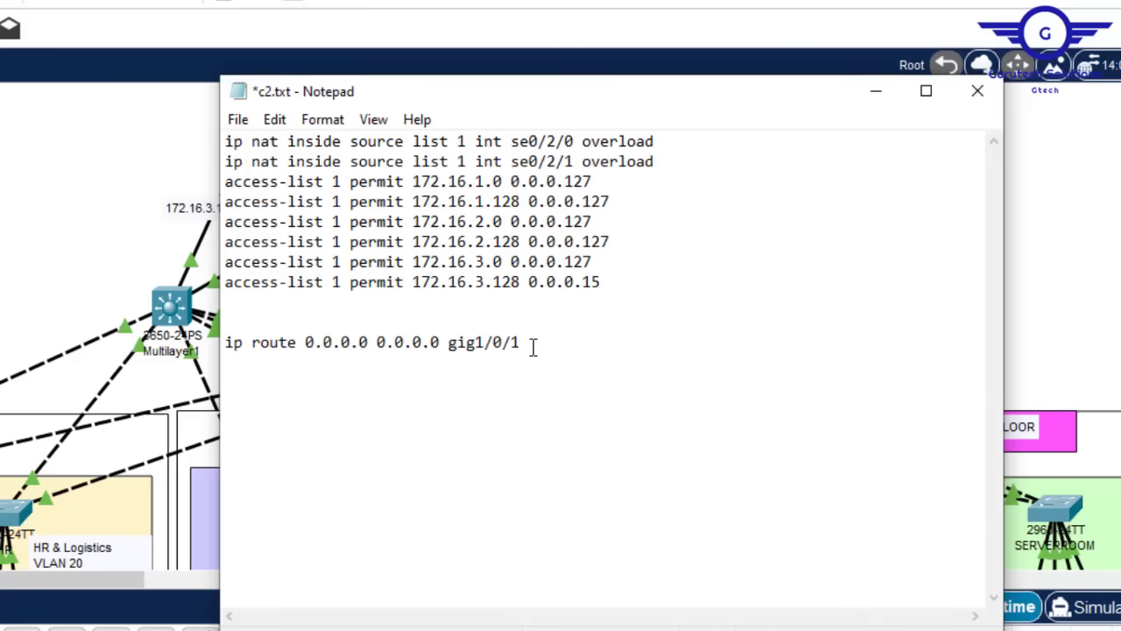
Duplicate the default route line directly below itself and change the copy's exit interface to gig1/0/2.
drag(531, 345, 226, 343)
key(ctrl+c)
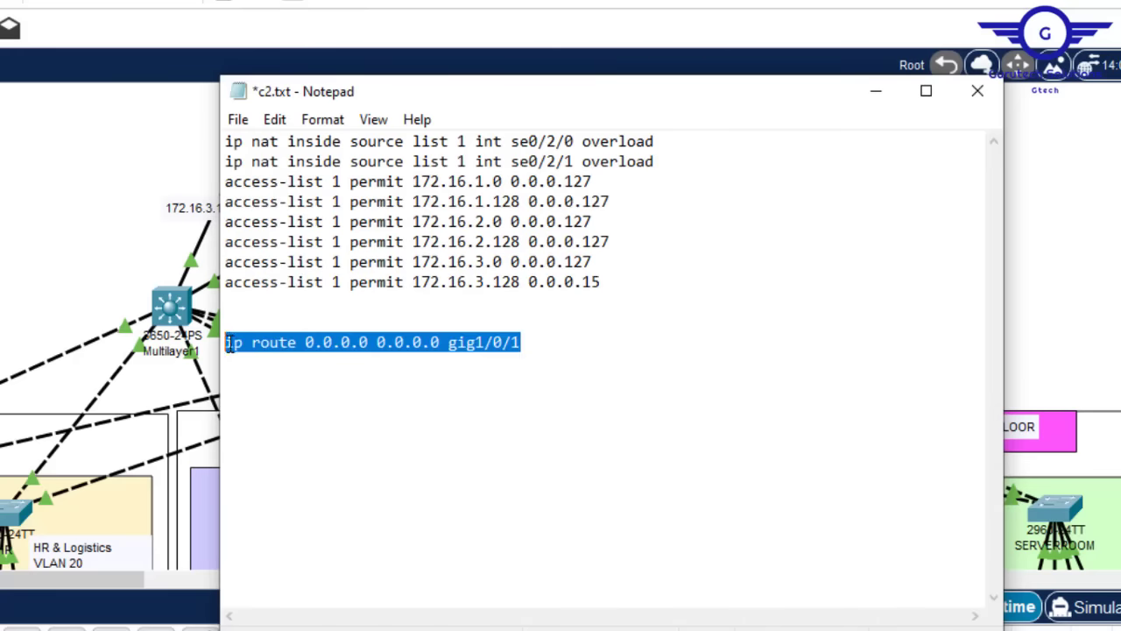
click(556, 340)
key(ctrl+v)
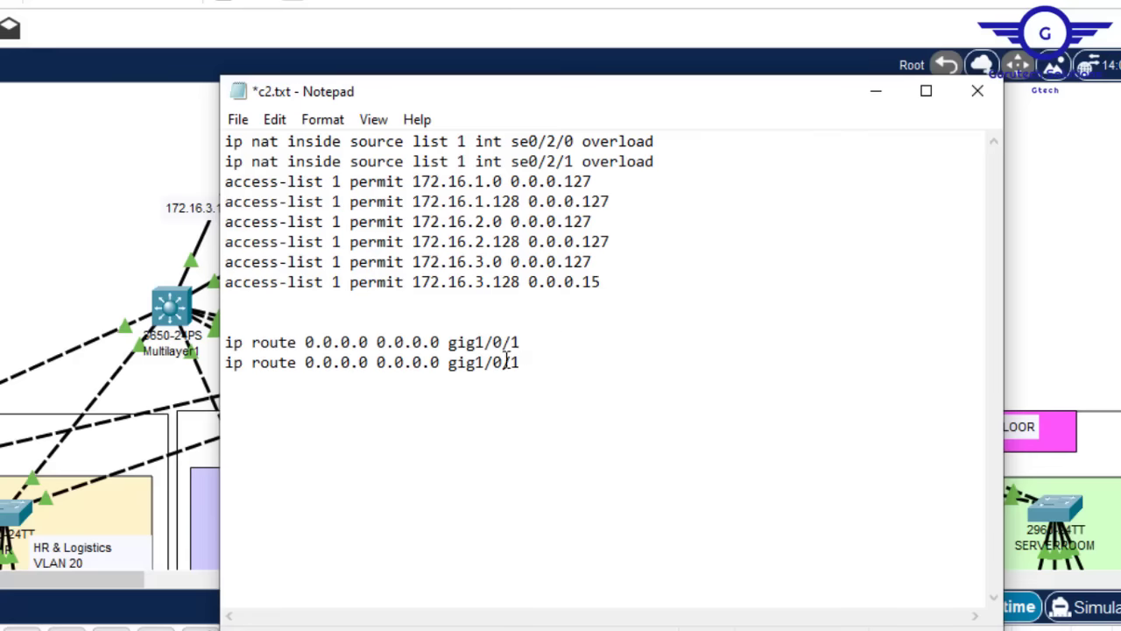
click(88, 225)
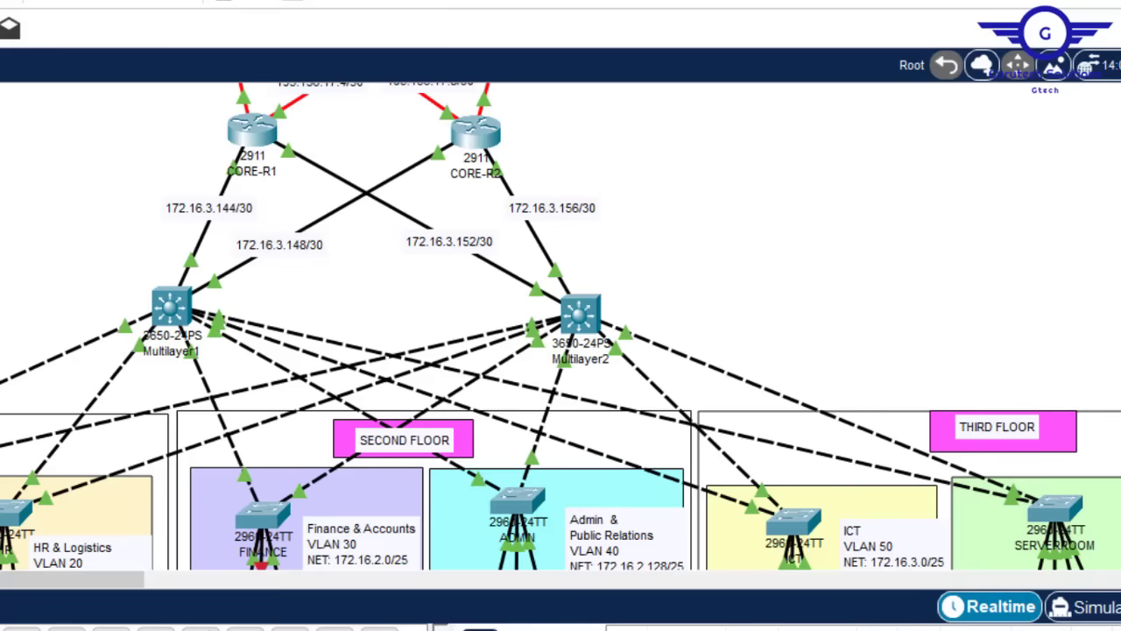
key(alt+Tab)
key(BackSpace)
text(2)
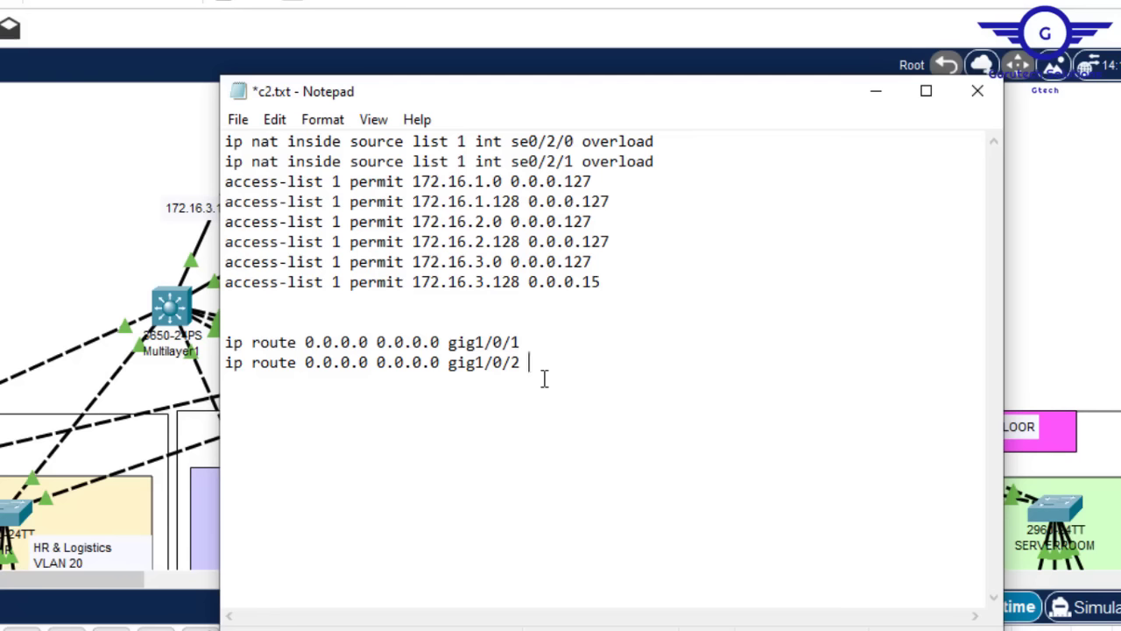
Give the gig1/0/2 backup route in c2.txt an administrative distance of 70.
text(150)
shift+click(524, 366)
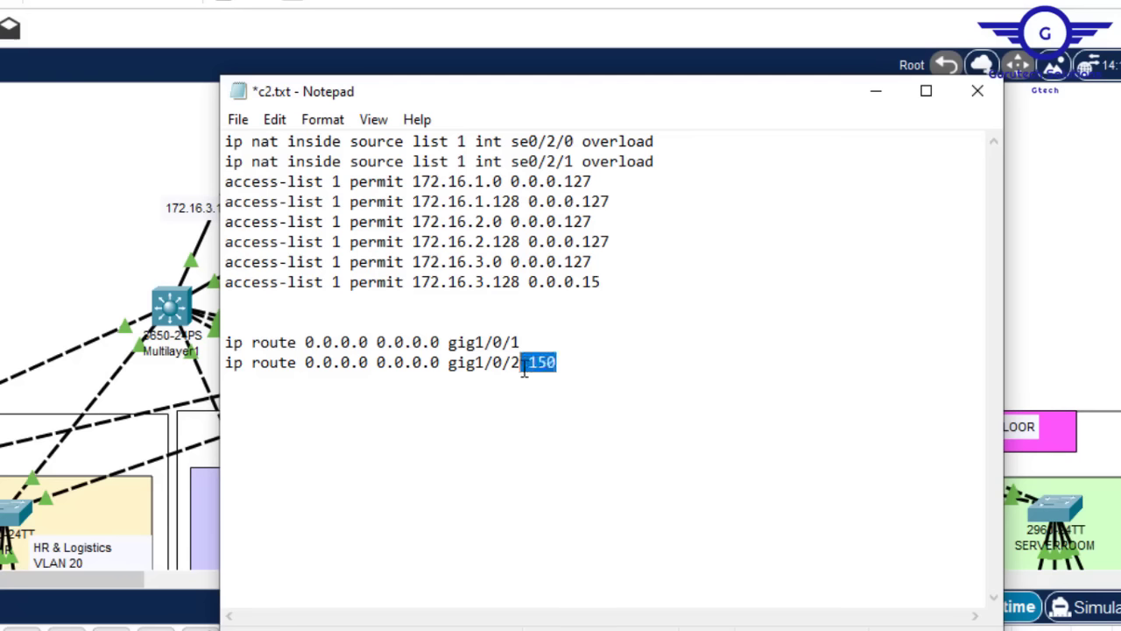
click(579, 363)
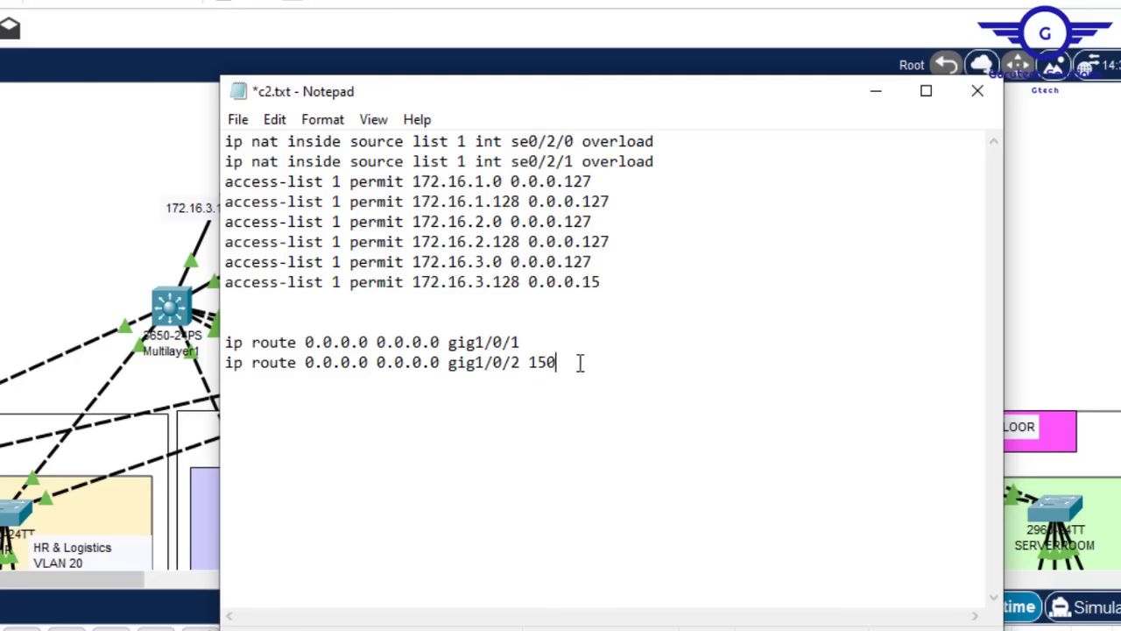
click(547, 366)
key(BackSpace)
key(BackSpace)
text(7)
Copy both ip route lines, open Multilayer1 and select GigabitEthernet1/0/3 to bring its command line into configuration mode.
drag(547, 363, 224, 343)
key(ctrl+c)
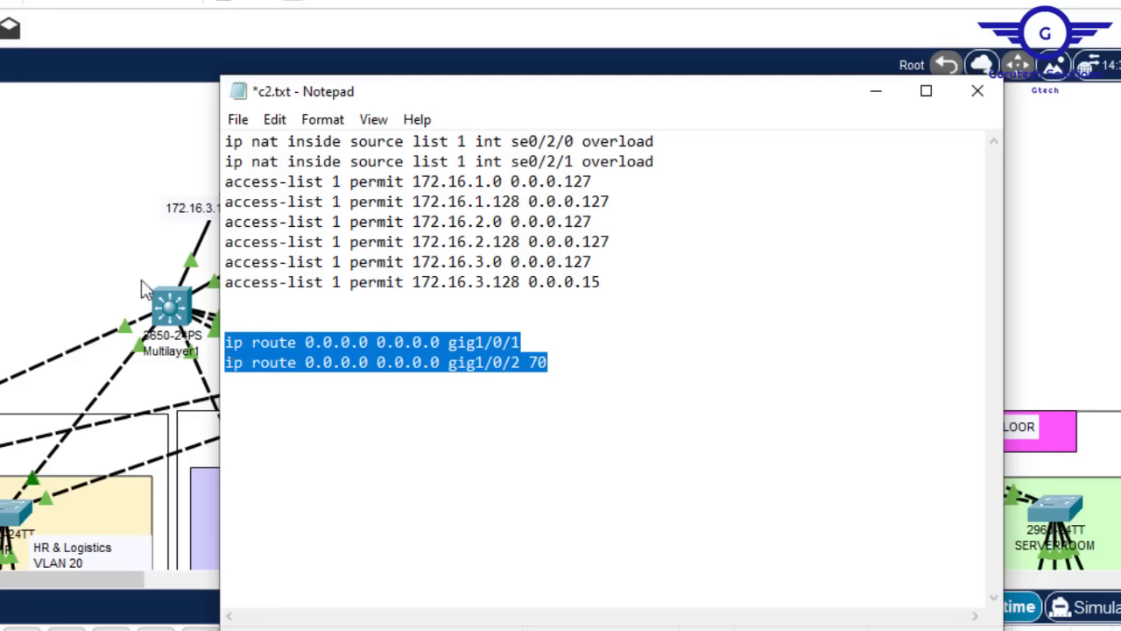
click(182, 317)
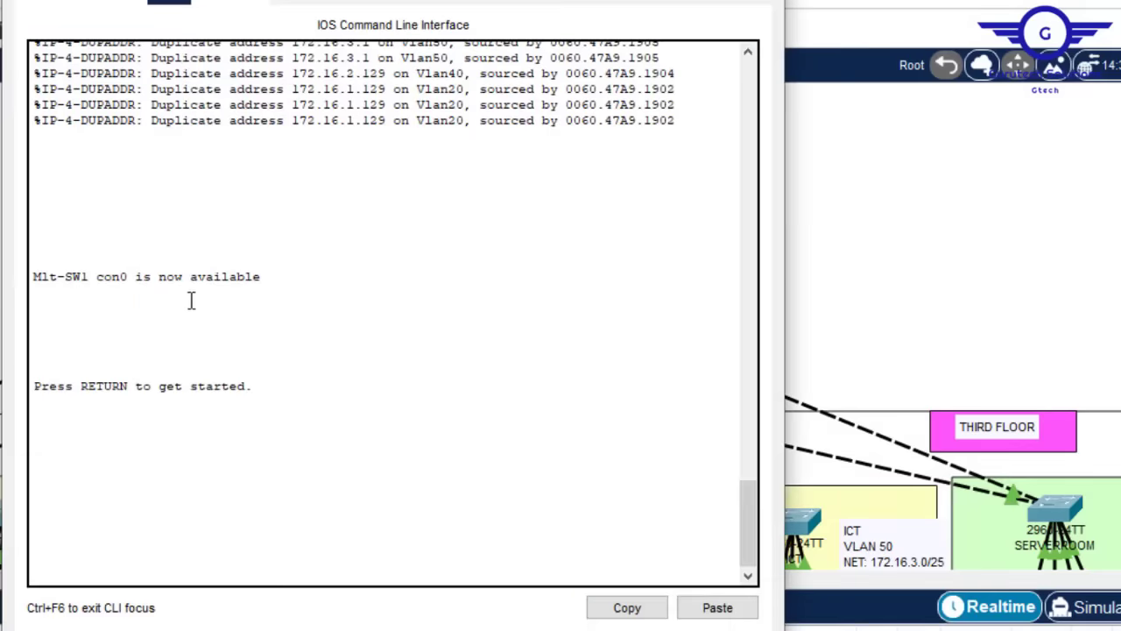
click(128, 5)
click(151, 263)
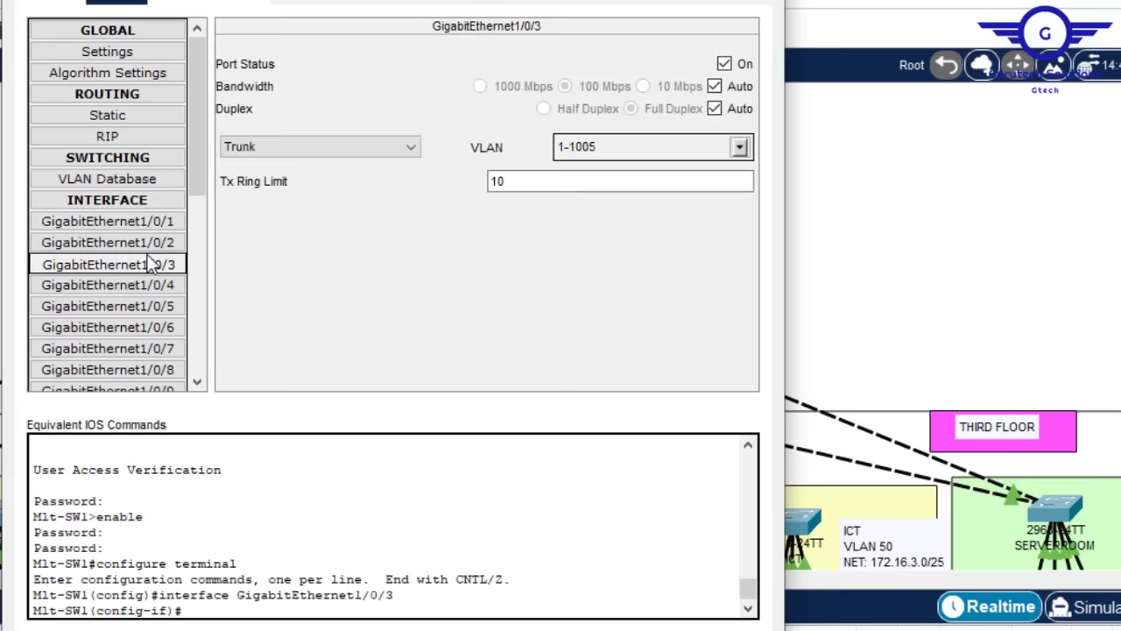
click(172, 5)
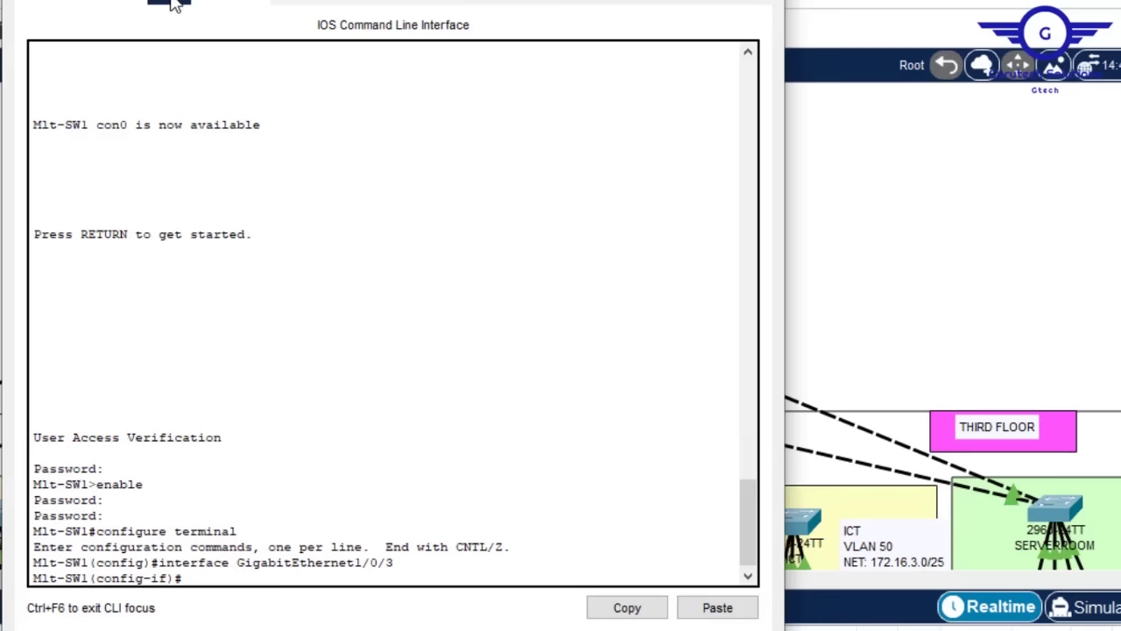
Leave interface mode with "ex" on Multilayer1 and run the two copied default route commands in global configuration mode.
click(296, 501)
key(Return)
key(Return)
text(e)
key(Return)
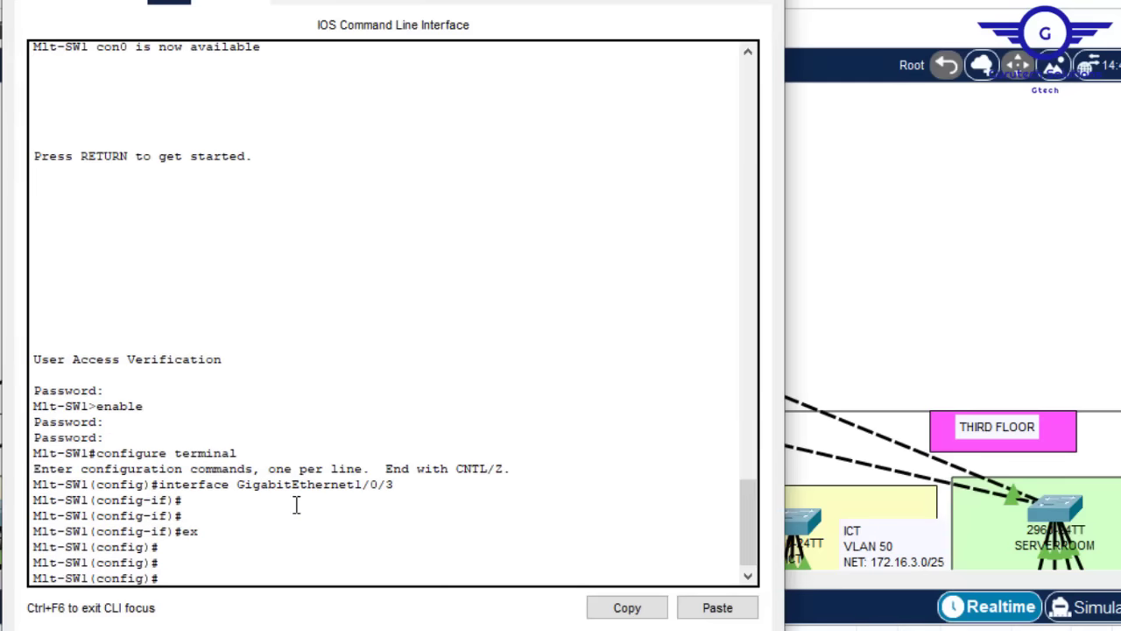
click(726, 604)
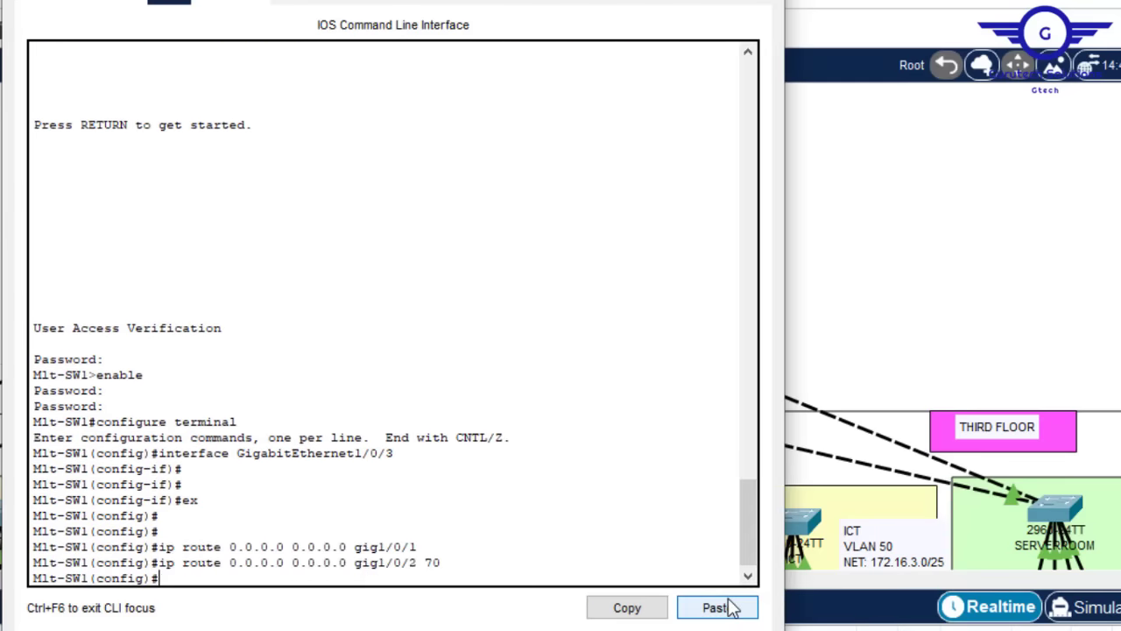
Save Multilayer1's configuration with "do wr" and close the switch's window.
text(do wsr)
key(Return)
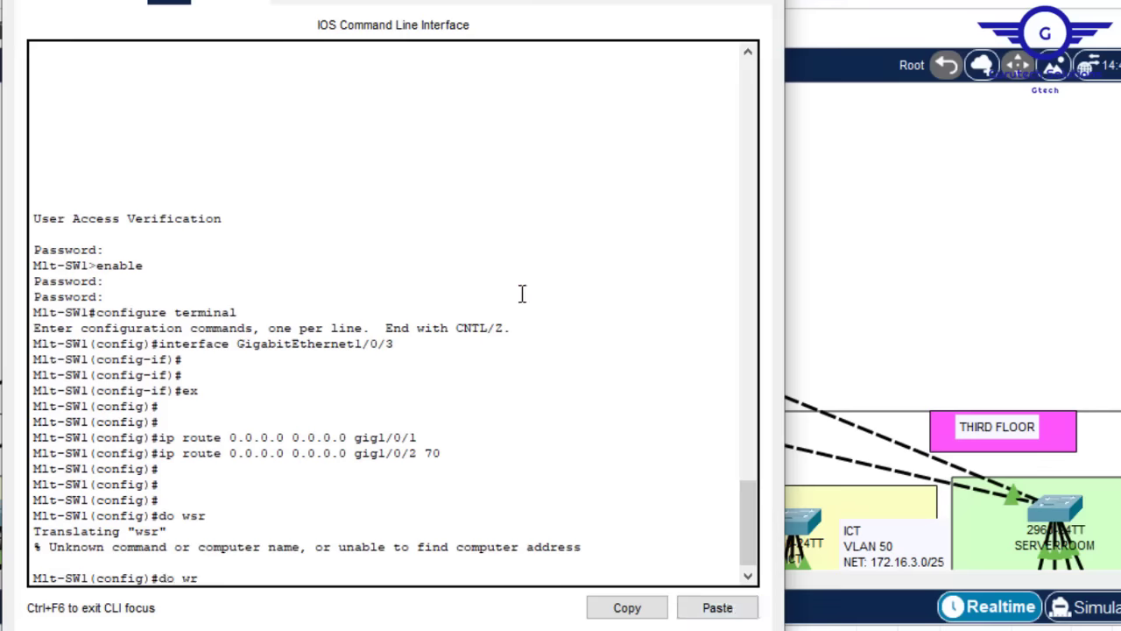
key(Return)
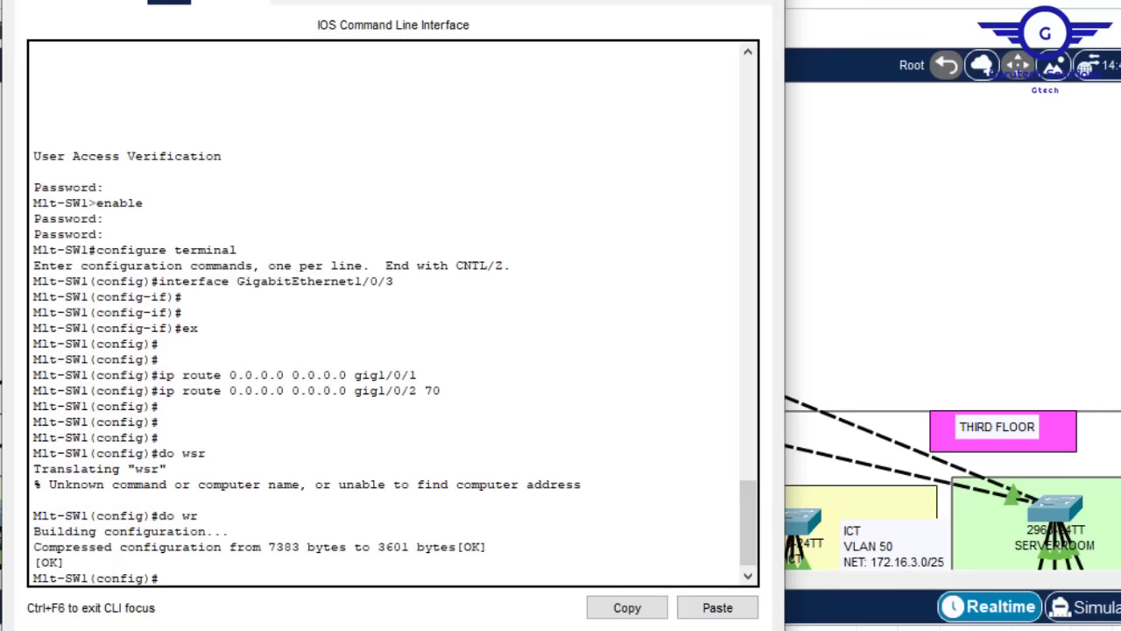
key(alt+F4)
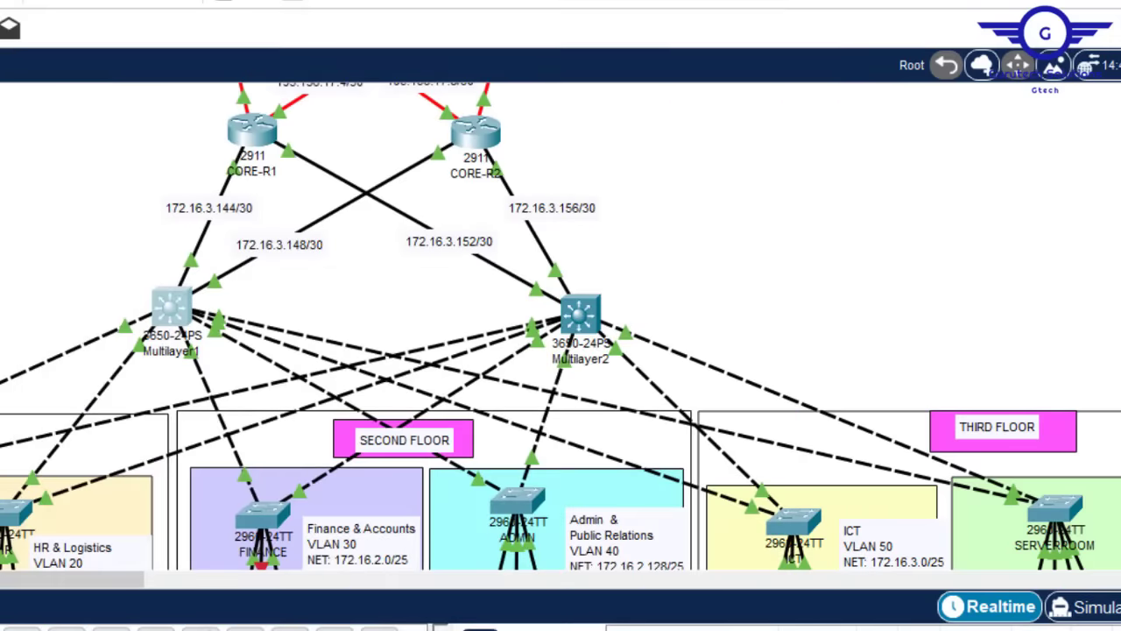
Add "do wr" below the two ip route lines in c2.txt and copy the routes together with it.
key(alt+Tab)
click(592, 354)
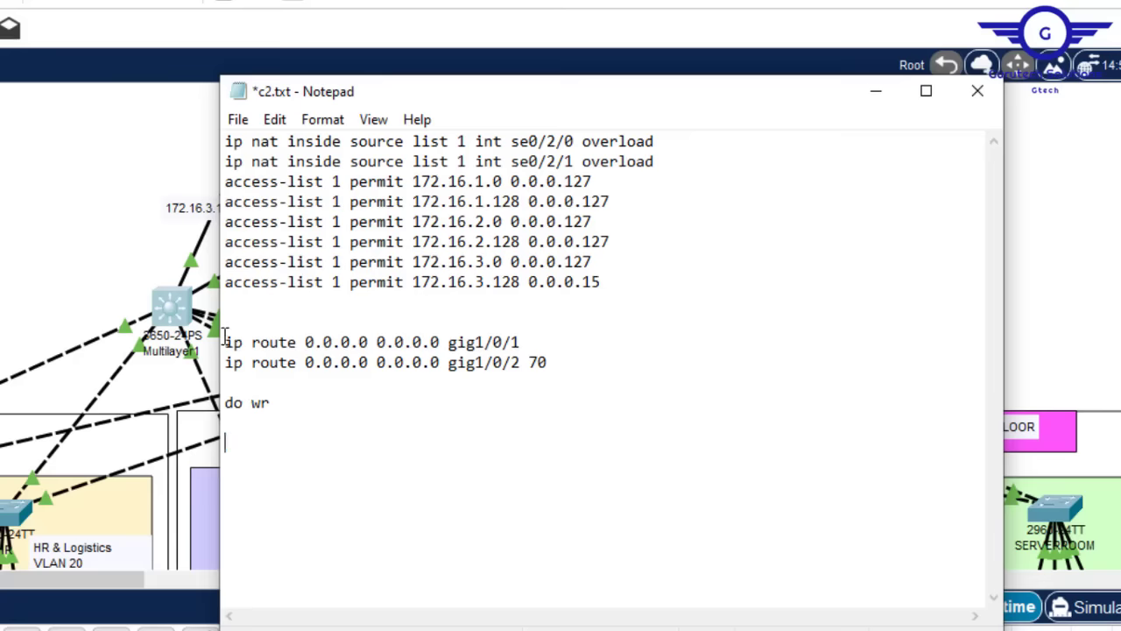
drag(225, 341, 247, 456)
key(ctrl+c)
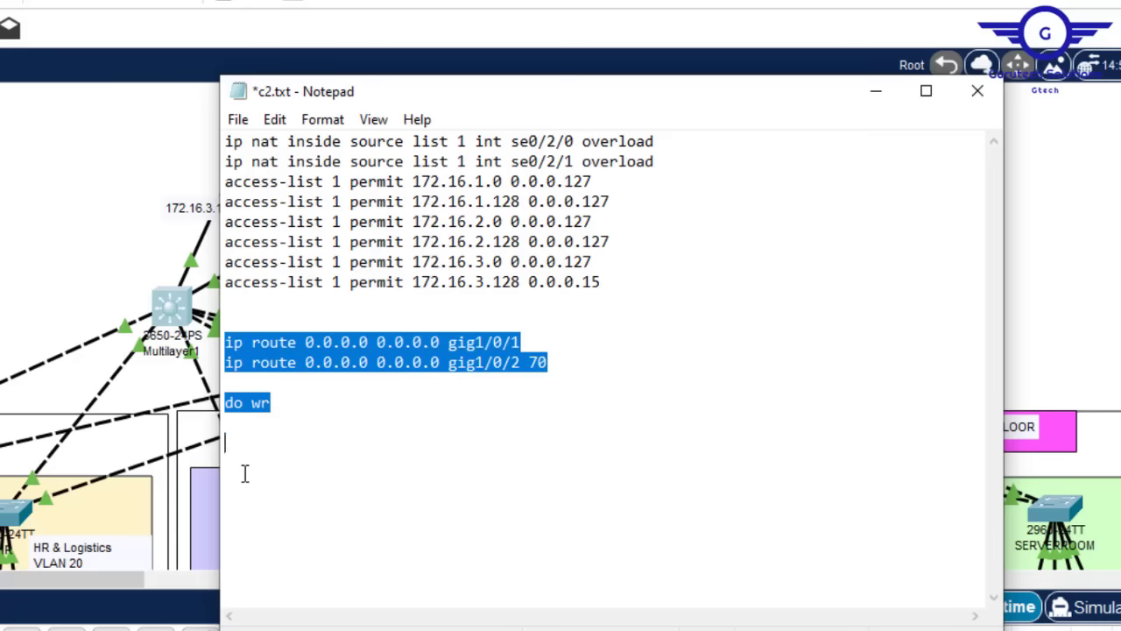
Open Multilayer2's command line, page through the pending listing and run the copied default routes and "do wr" on it.
click(55, 207)
click(579, 322)
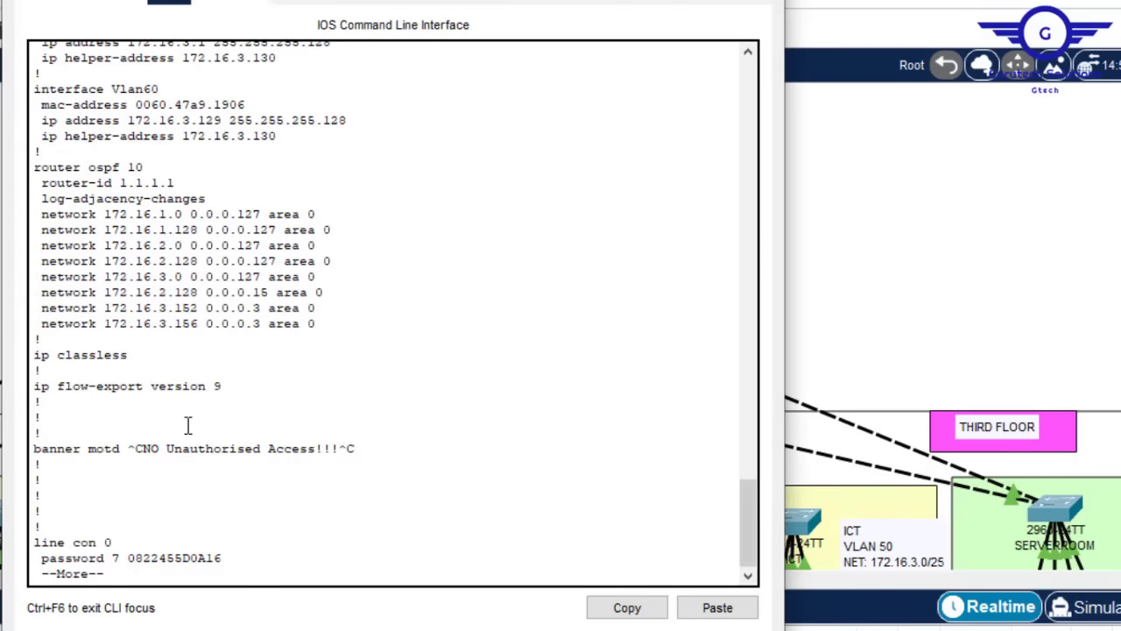
double_click(179, 386)
key(Return)
key(Return)
key(Return)
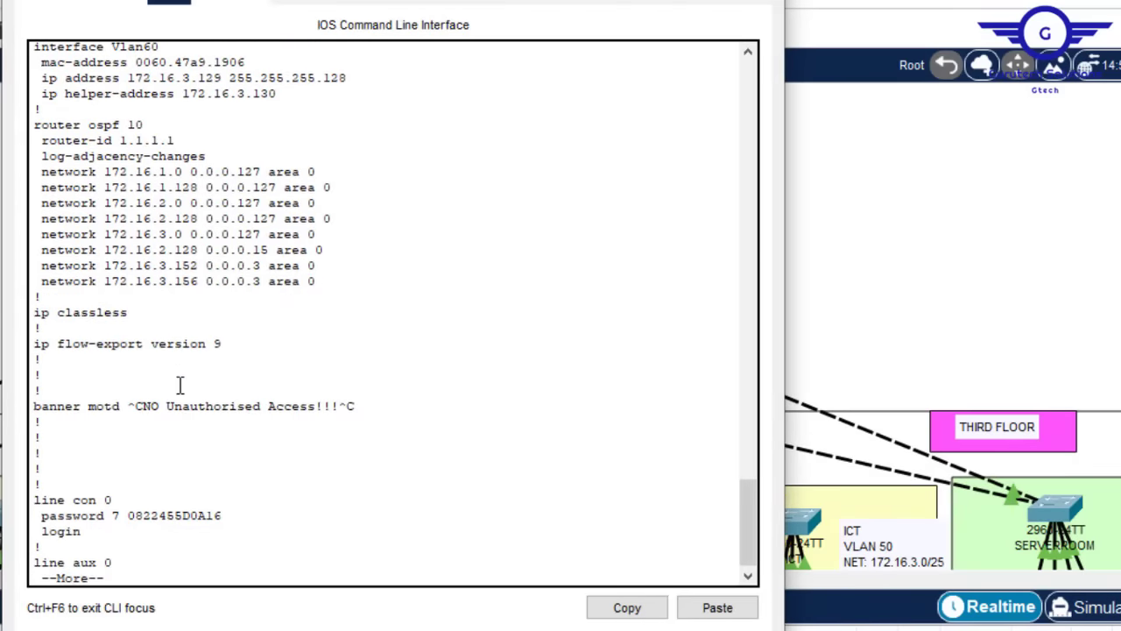
click(740, 607)
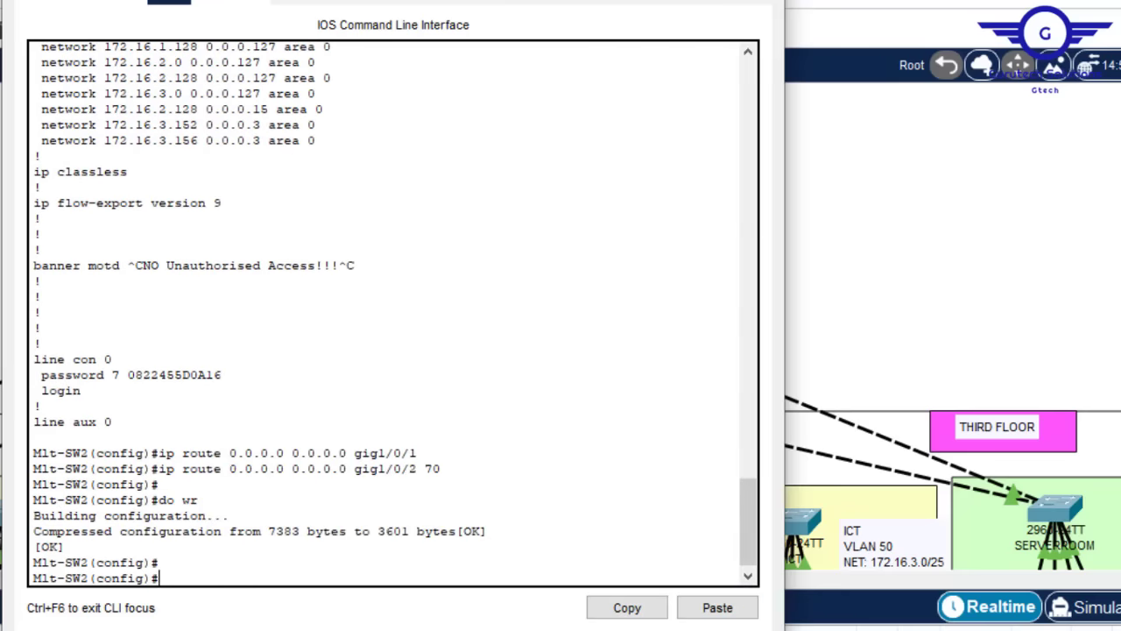
Close Multilayer2's window and change the exit interface of the first ip route line in c2.txt to se0/2/0.
click(1105, 94)
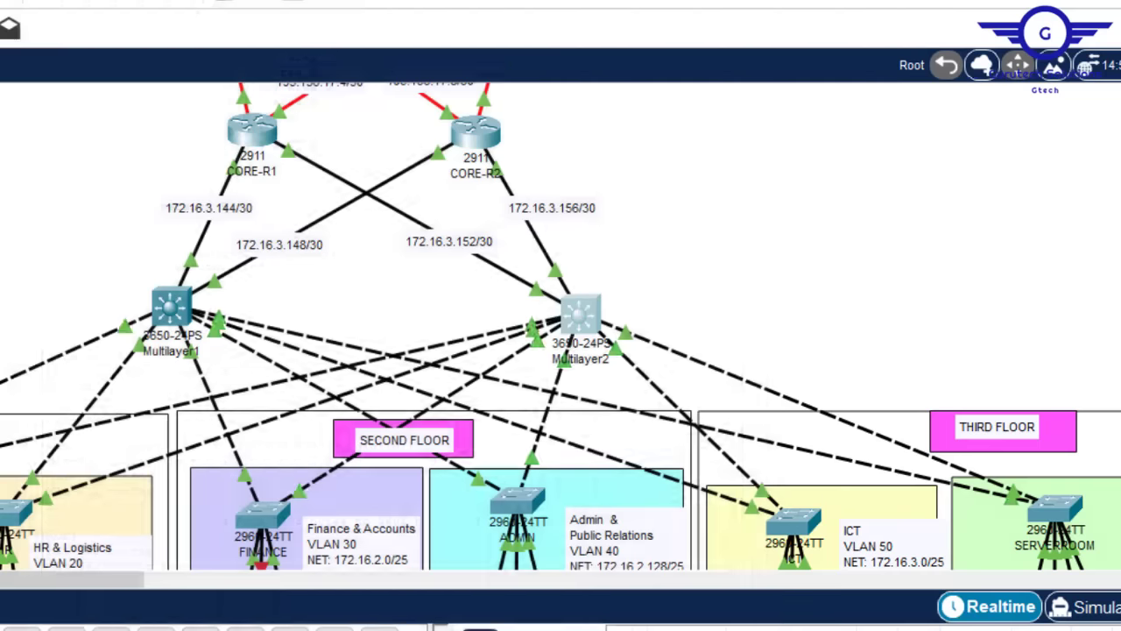
scroll(446, 112, up, 5)
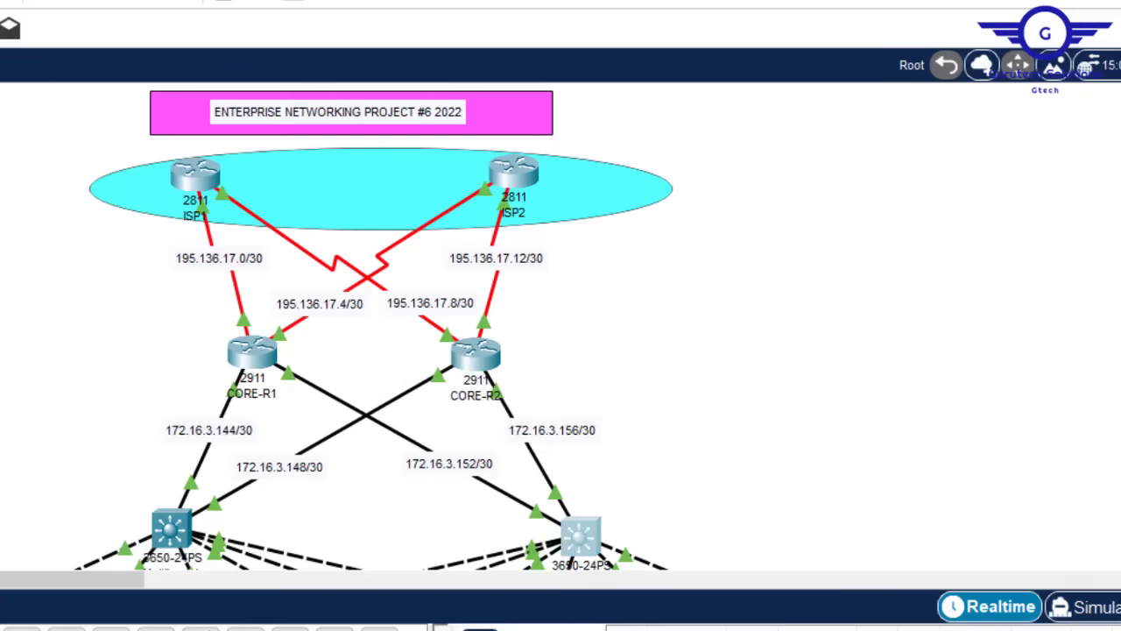
key(alt+Tab)
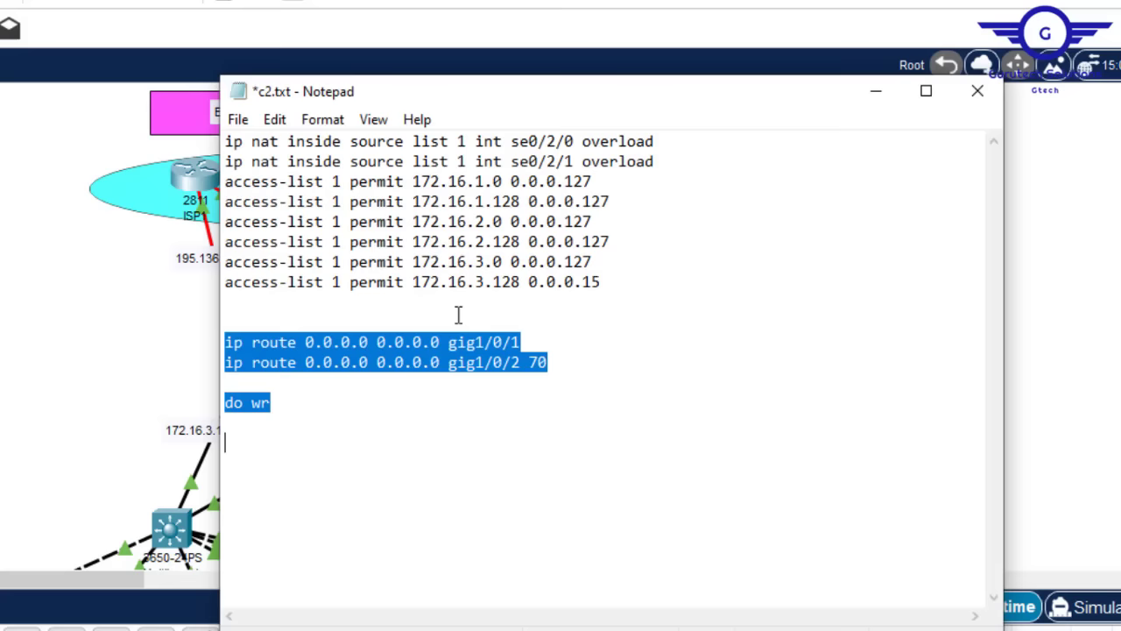
click(522, 343)
drag(521, 344, 450, 348)
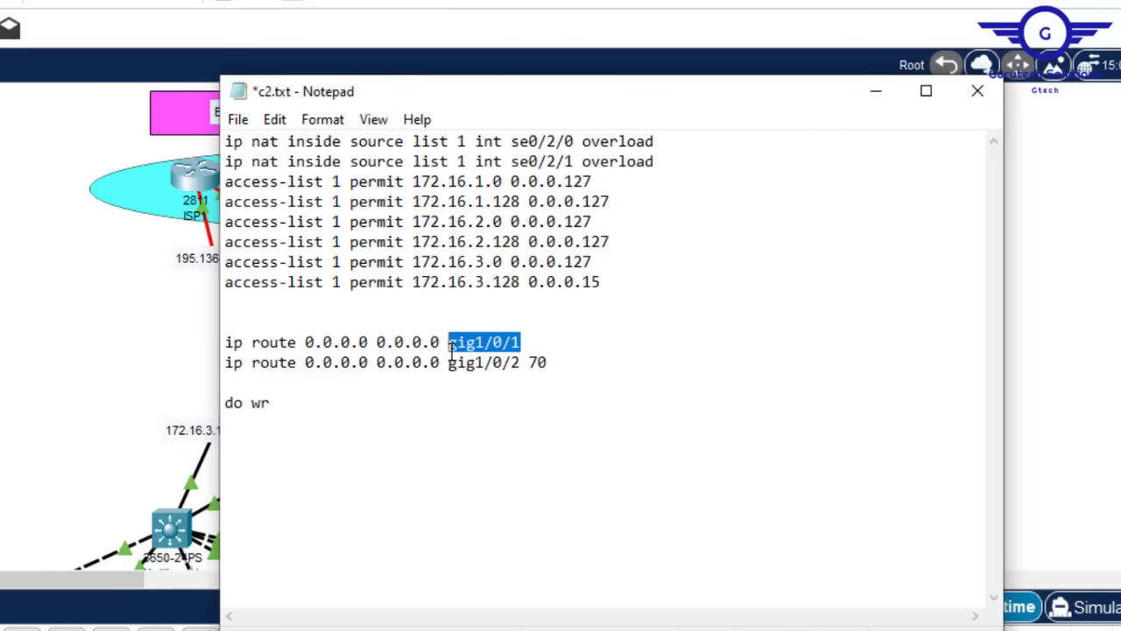
text(se0/2)
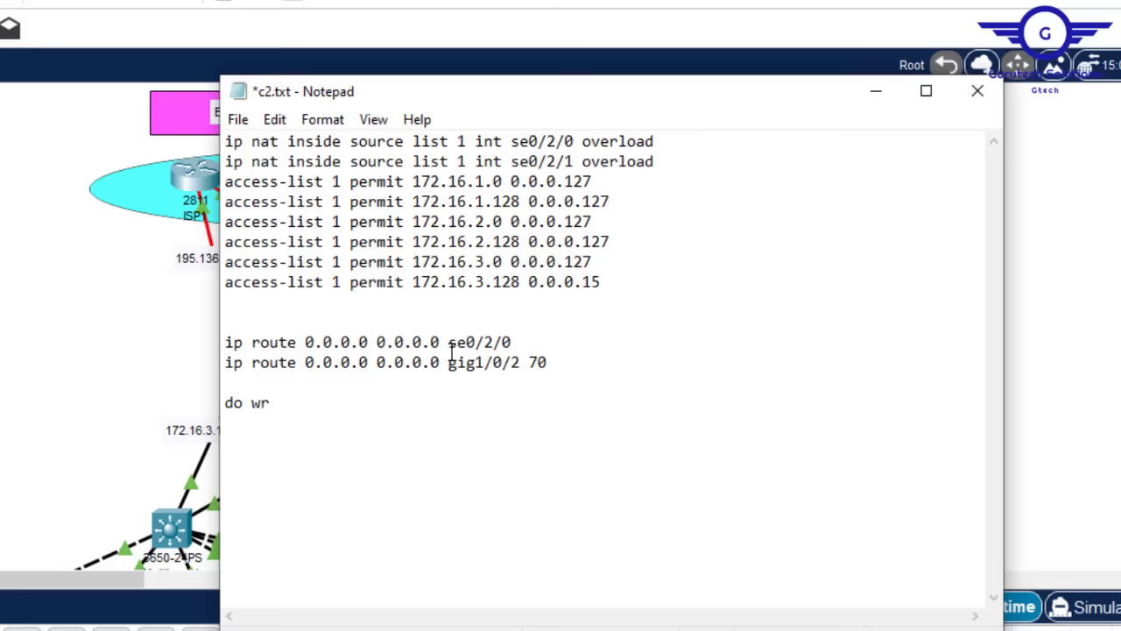
Replace gig1/0/2 in the second ip route line with se0/2/1, keeping the distance of 70.
drag(522, 348, 449, 350)
key(ctrl+c)
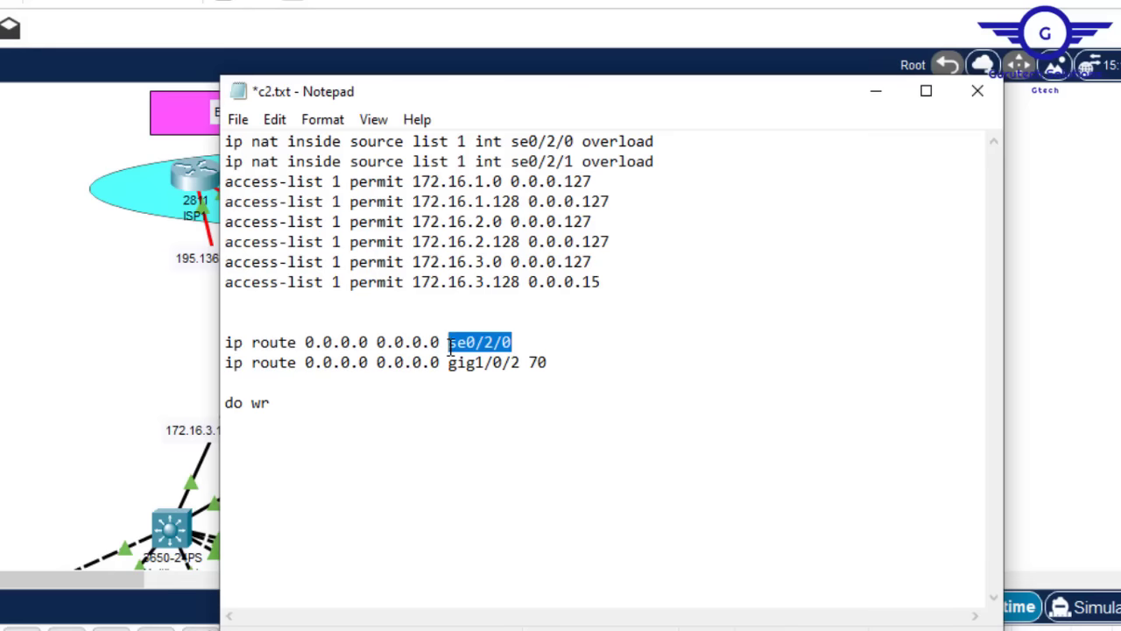
drag(523, 365, 450, 366)
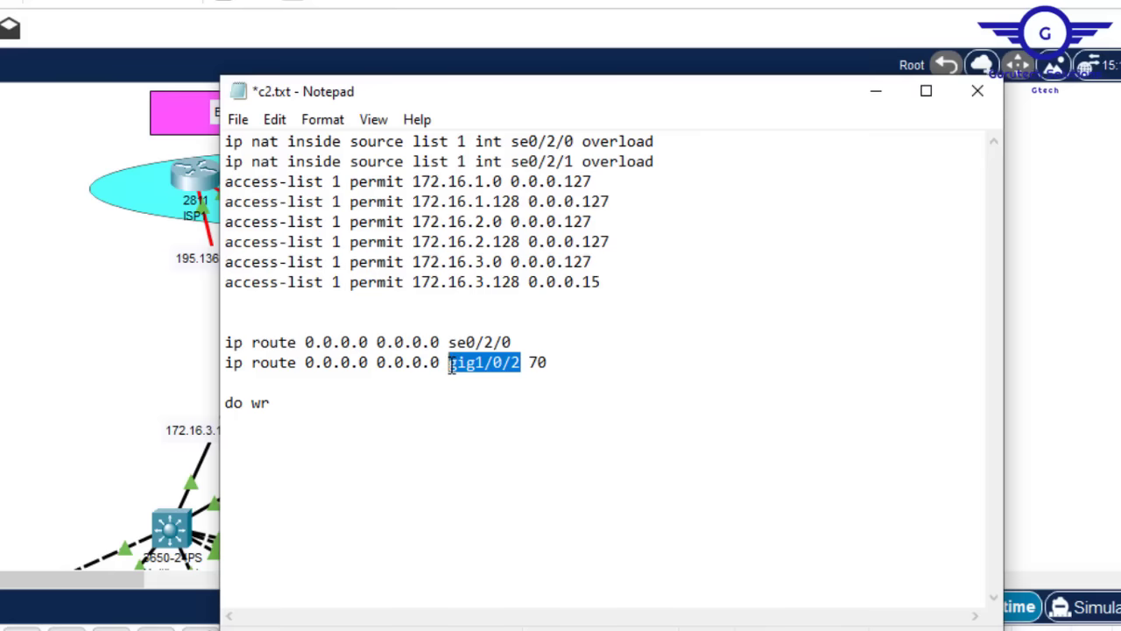
key(ctrl+v)
text(1)
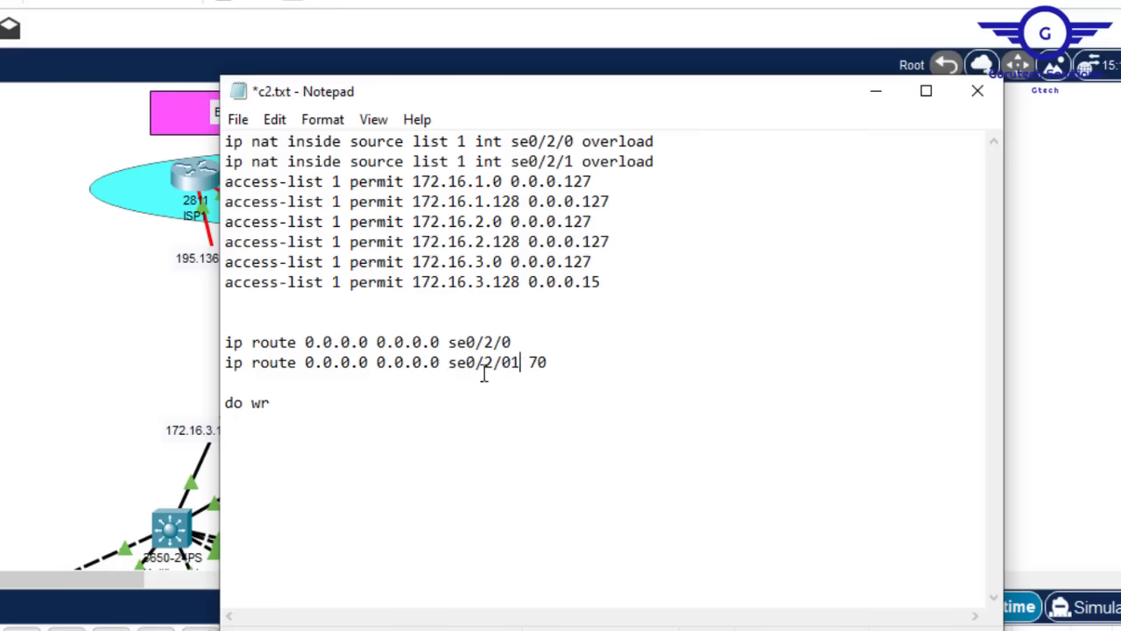
key(BackSpace)
key(BackSpace)
text(1)
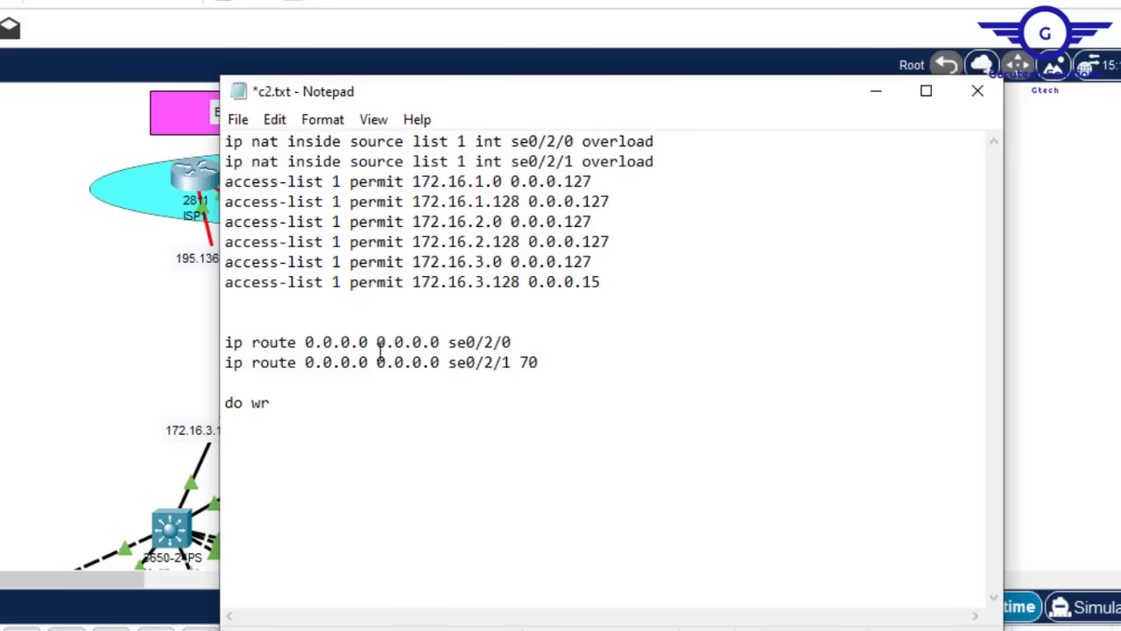
Copy the two serial default routes with "do wr", run them in CORE-R1's command line and close the router's window.
shift+click(250, 450)
key(ctrl+c)
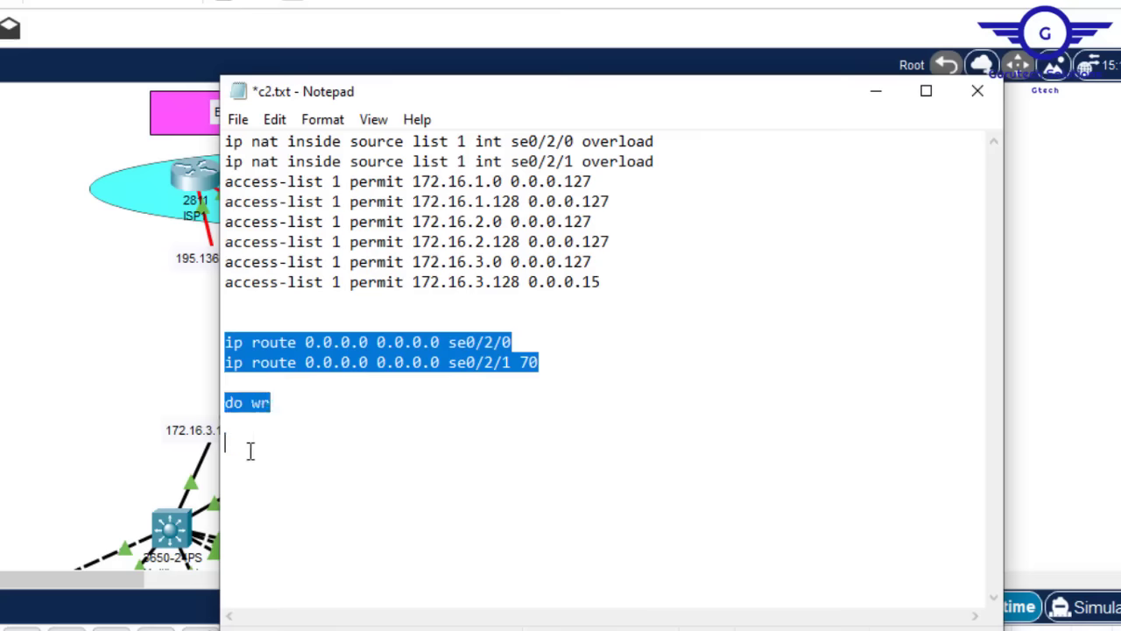
click(112, 340)
click(261, 349)
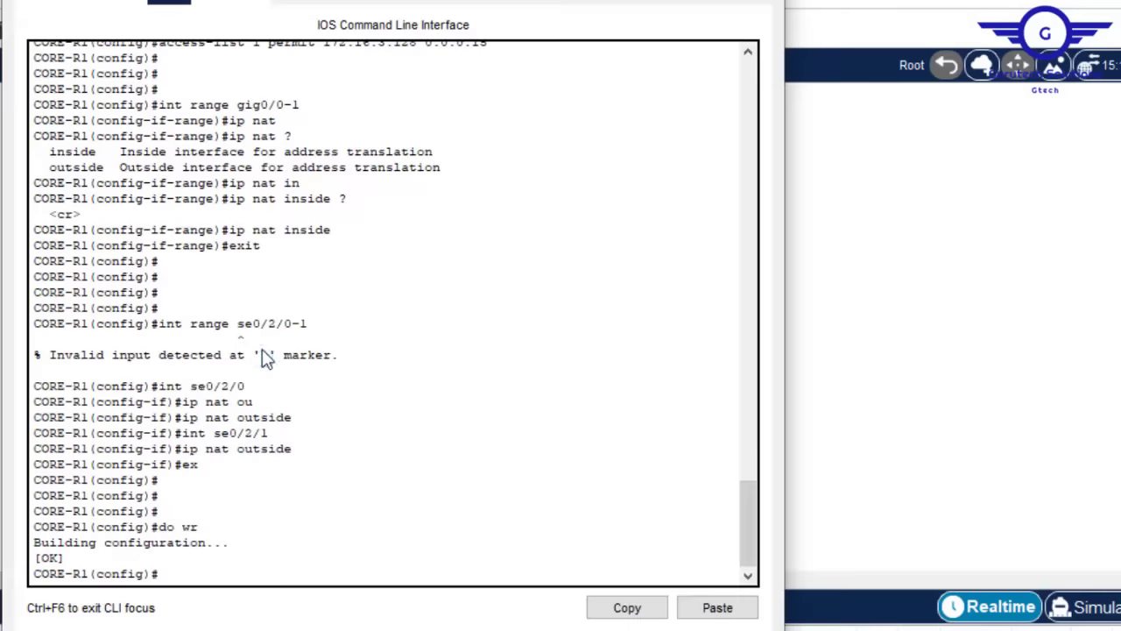
key(Return)
key(Return)
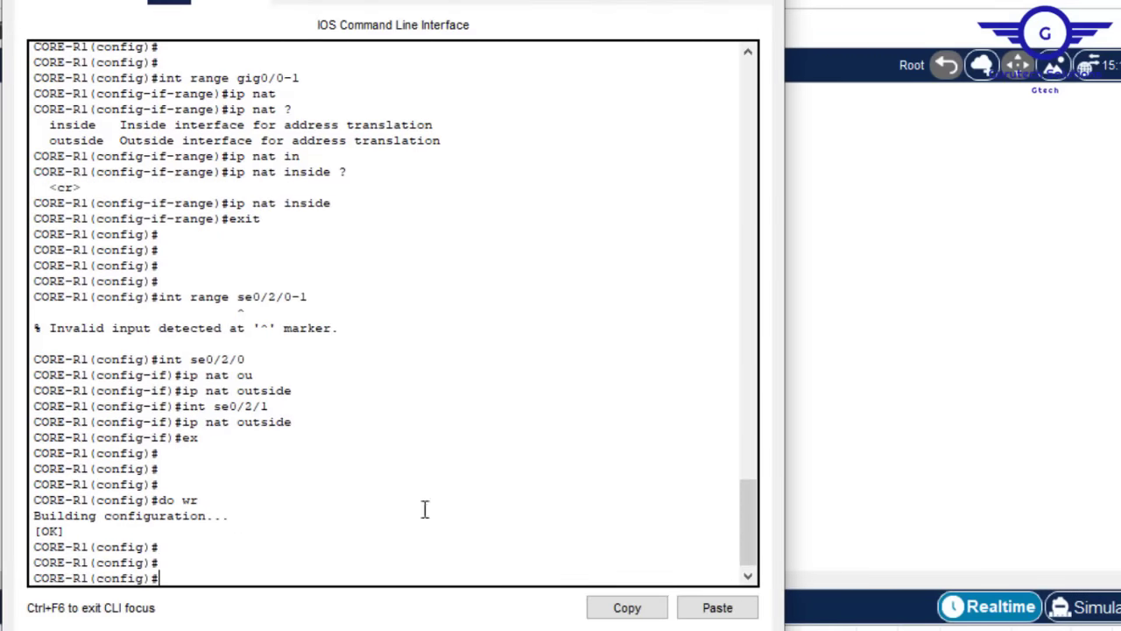
click(716, 607)
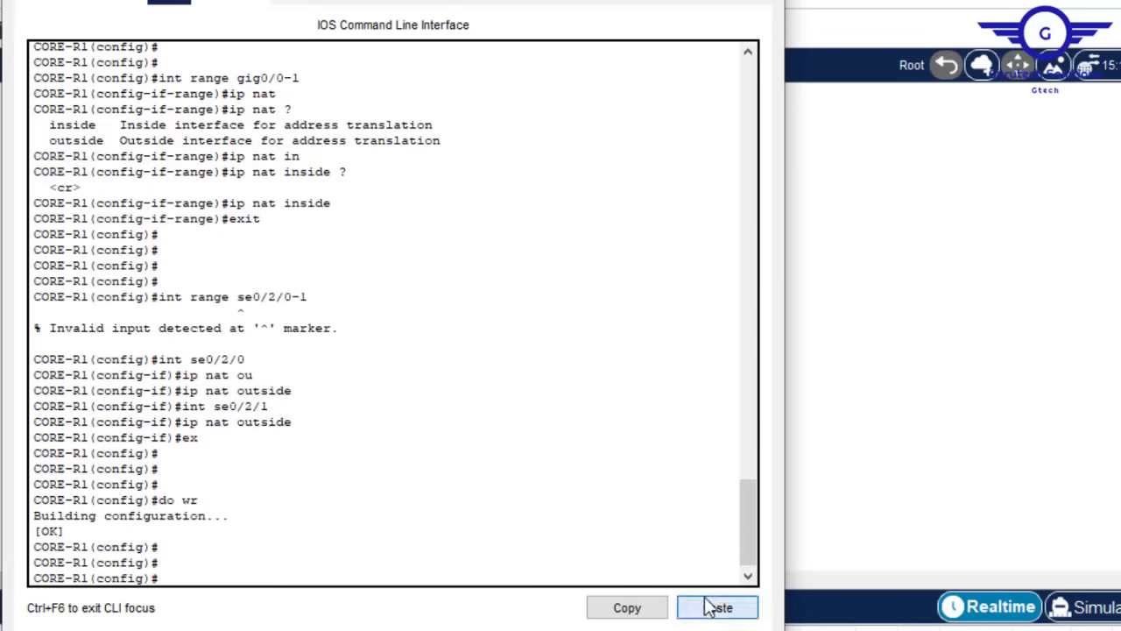
click(714, 220)
key(alt+F4)
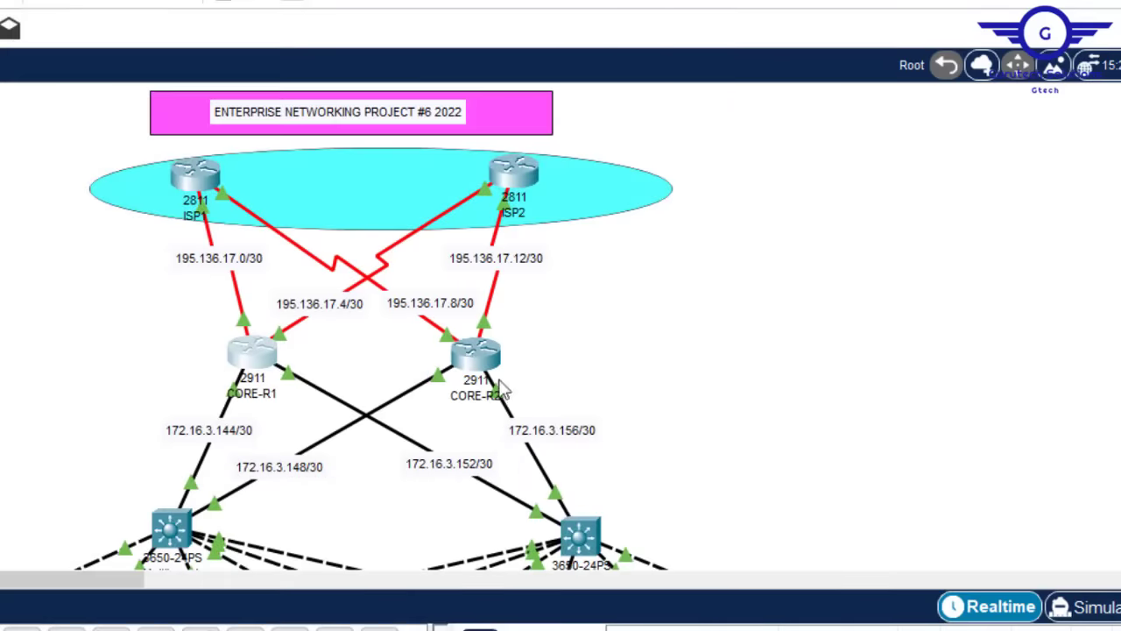
Run the same copied default routes and "do wr" in CORE-R2's command line and close the router's window.
click(486, 355)
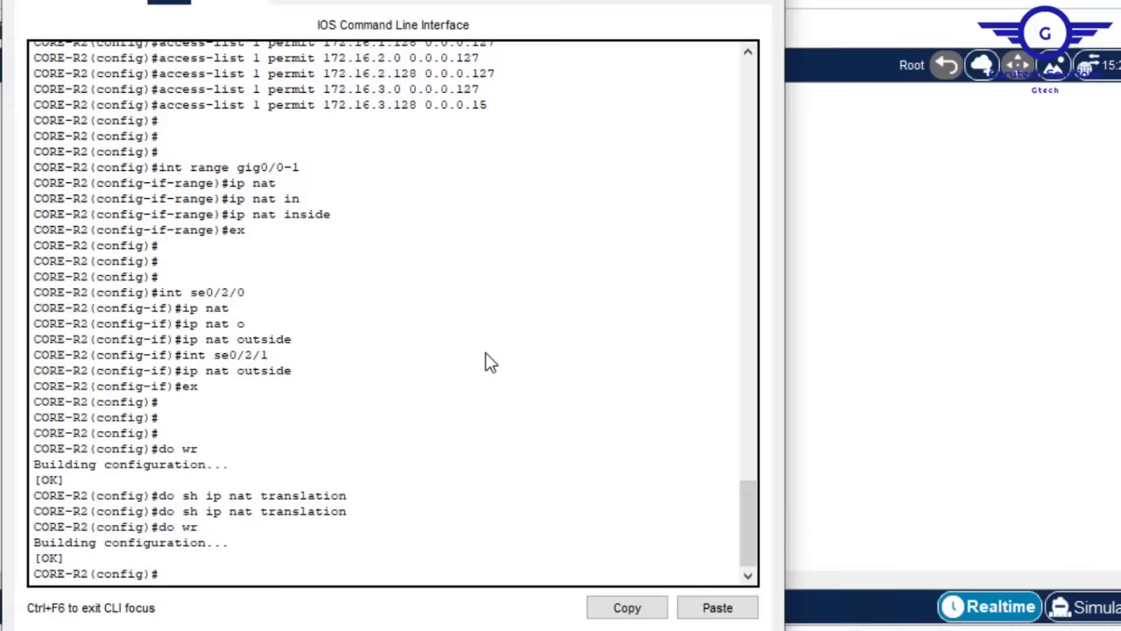
triple_click(424, 346)
key(Return)
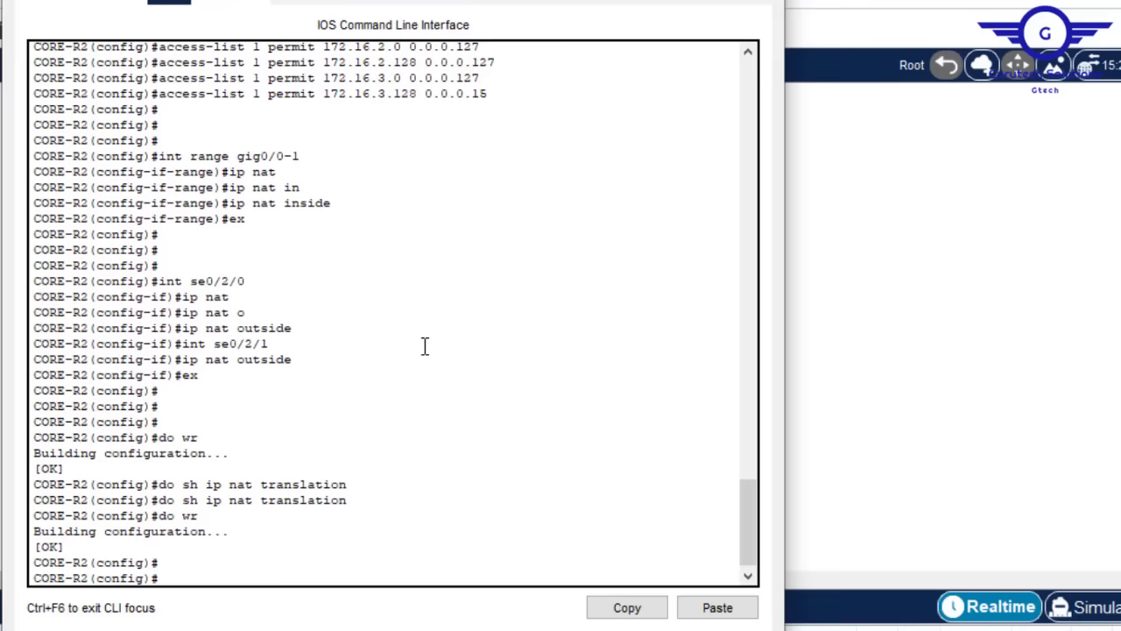
click(730, 612)
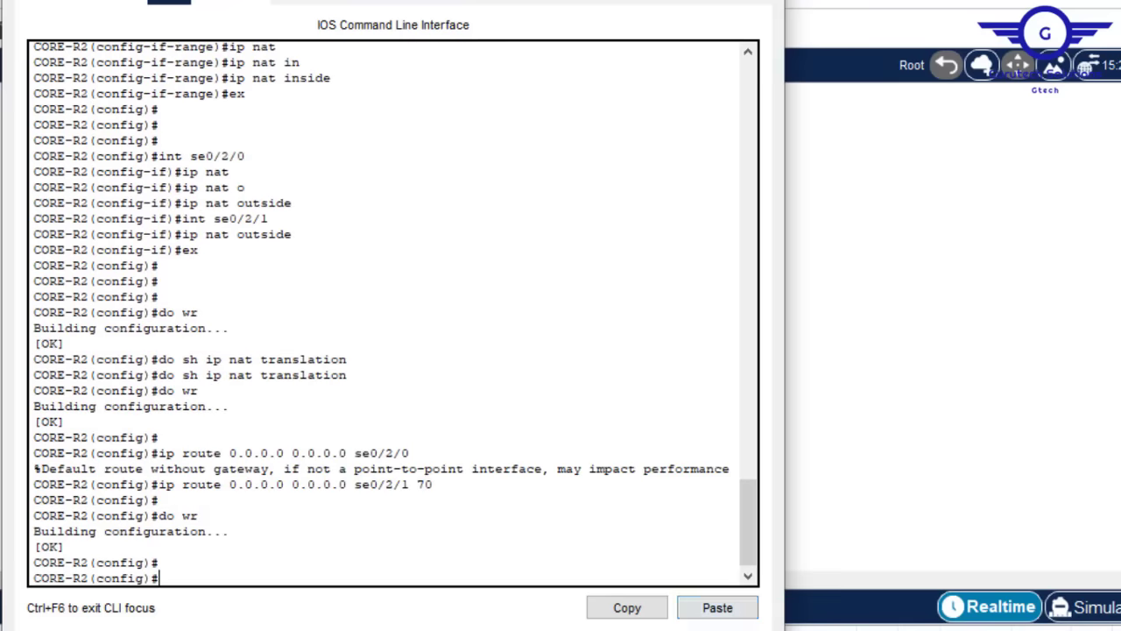
key(alt+F4)
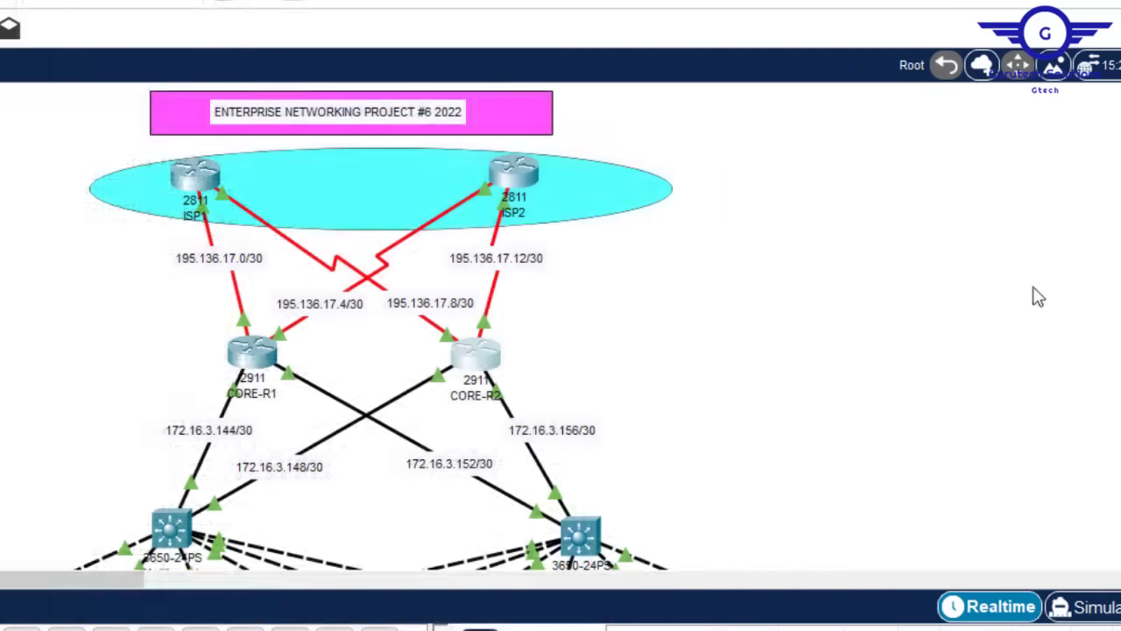
Check the remaining item, verifying and testing configurations, in the Config.txt step list and return to the topology.
key(alt+Tab)
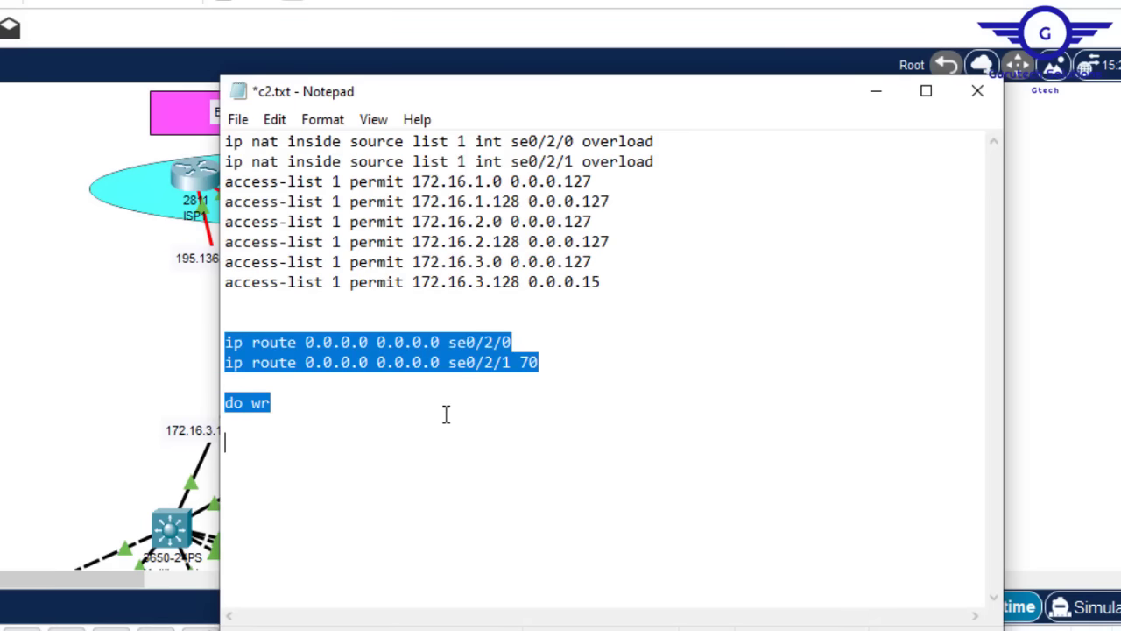
key(alt+Tab)
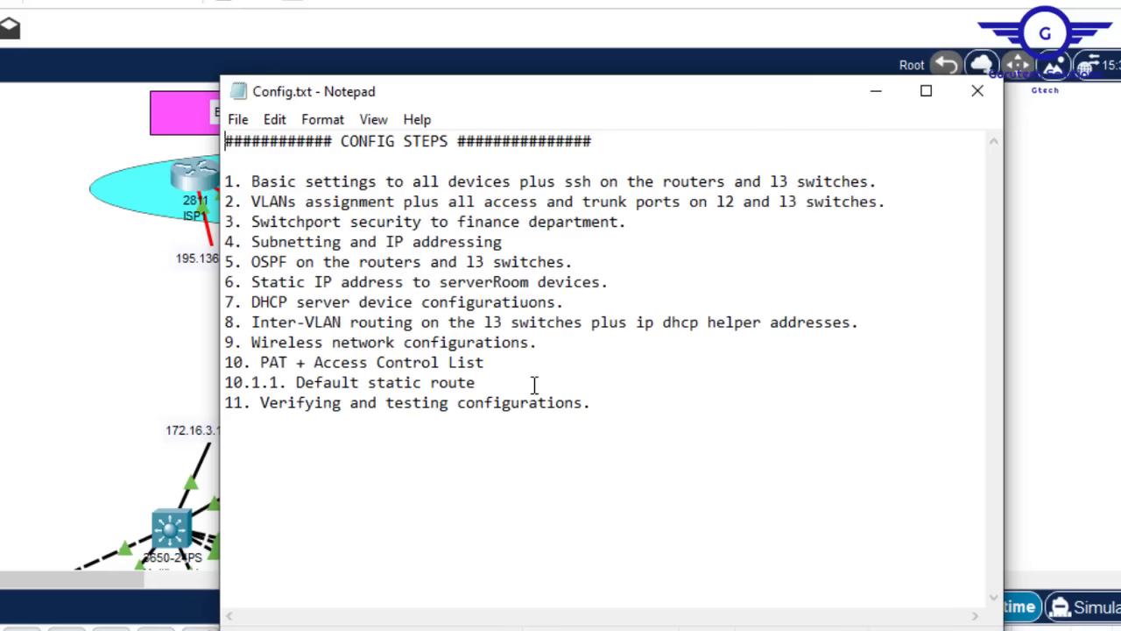
drag(596, 402, 261, 415)
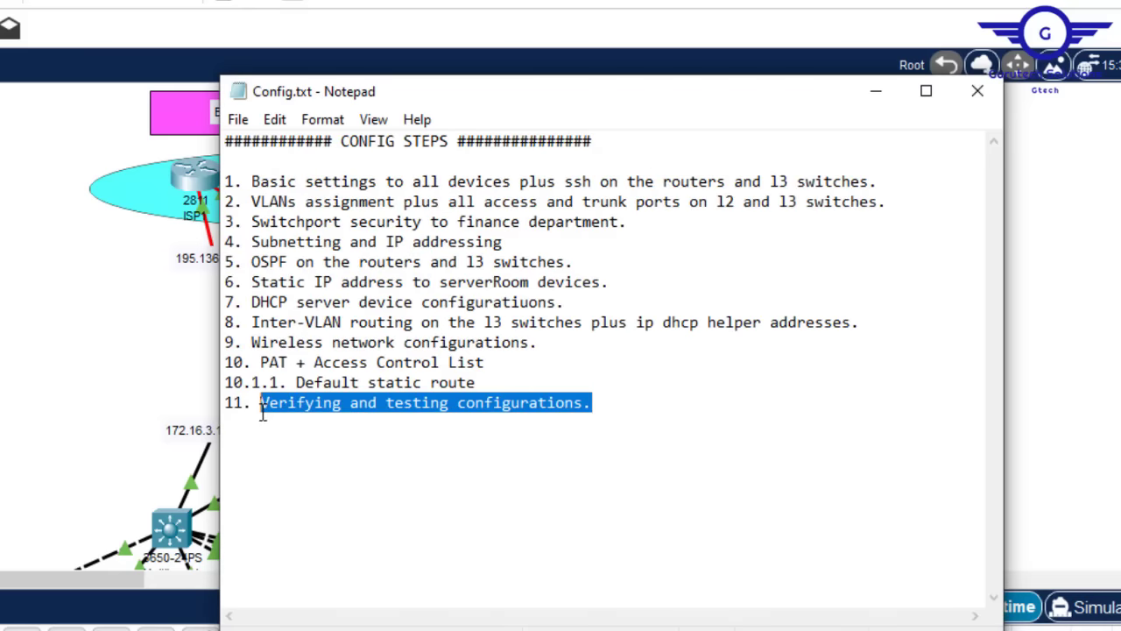
click(111, 390)
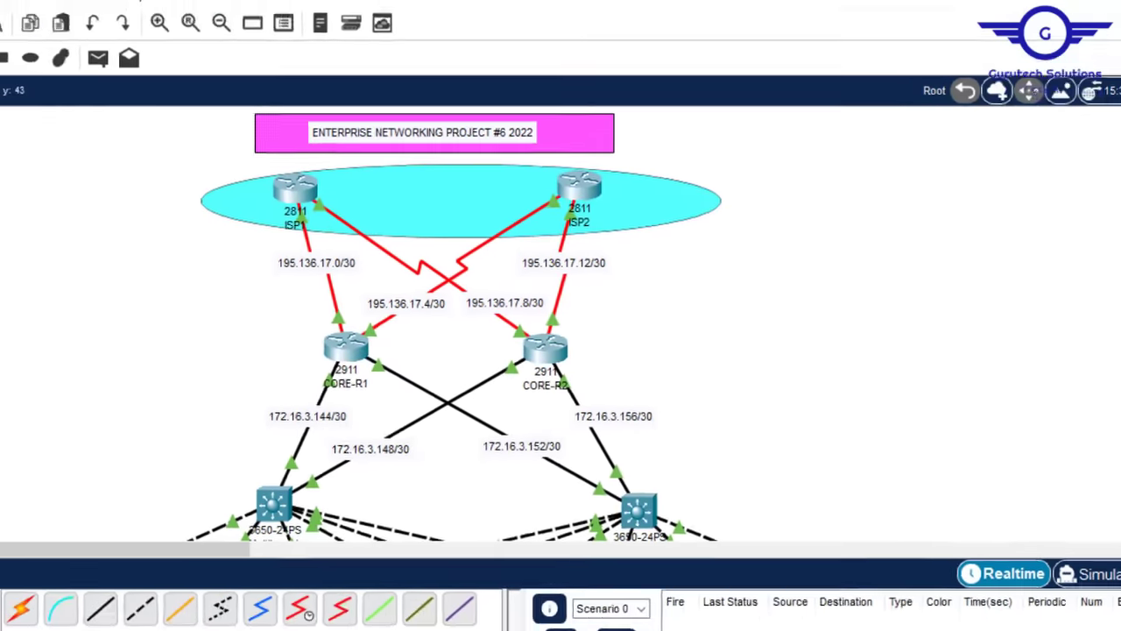
Switch Sales-PC's IP configuration on FastEthernet0 to DHCP and close its window.
scroll(560, 315, down, 10)
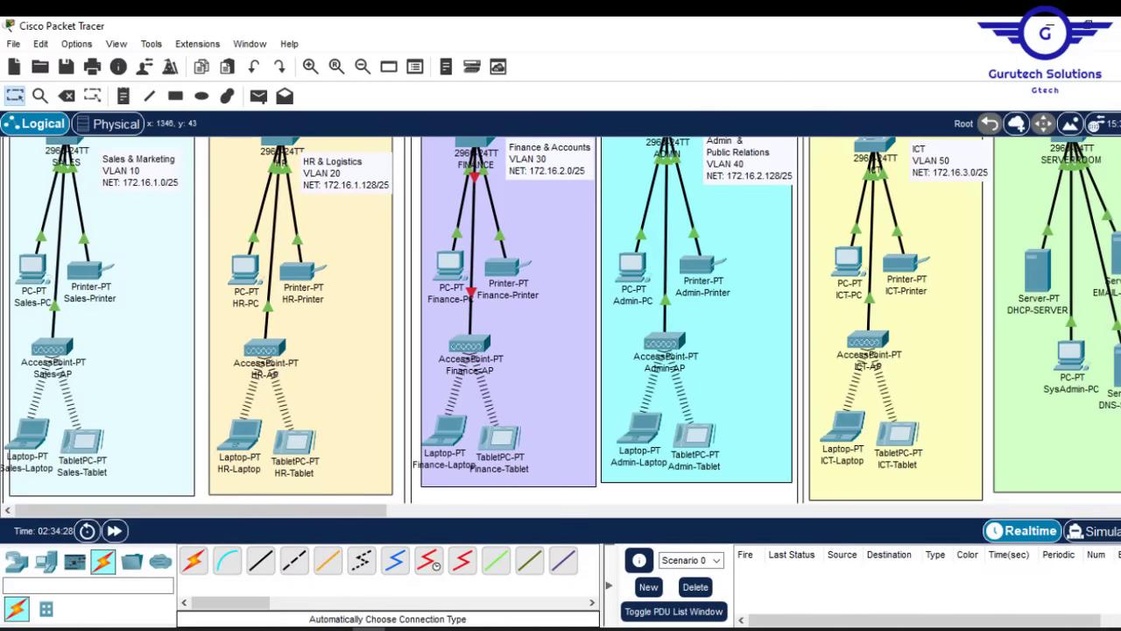
scroll(560, 320, up, 5)
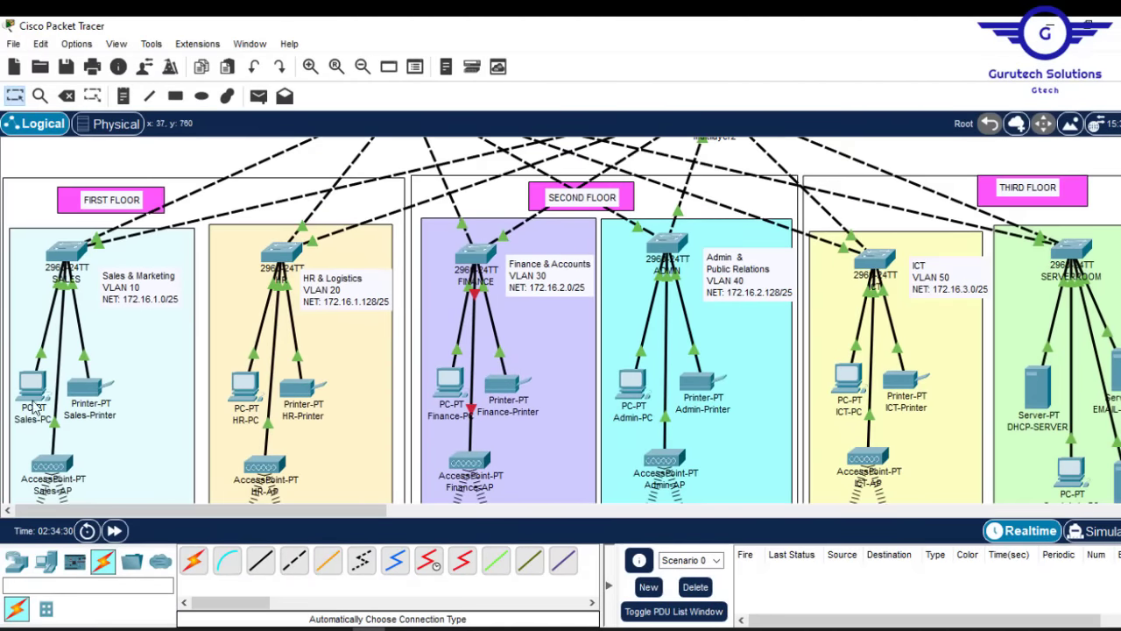
click(32, 386)
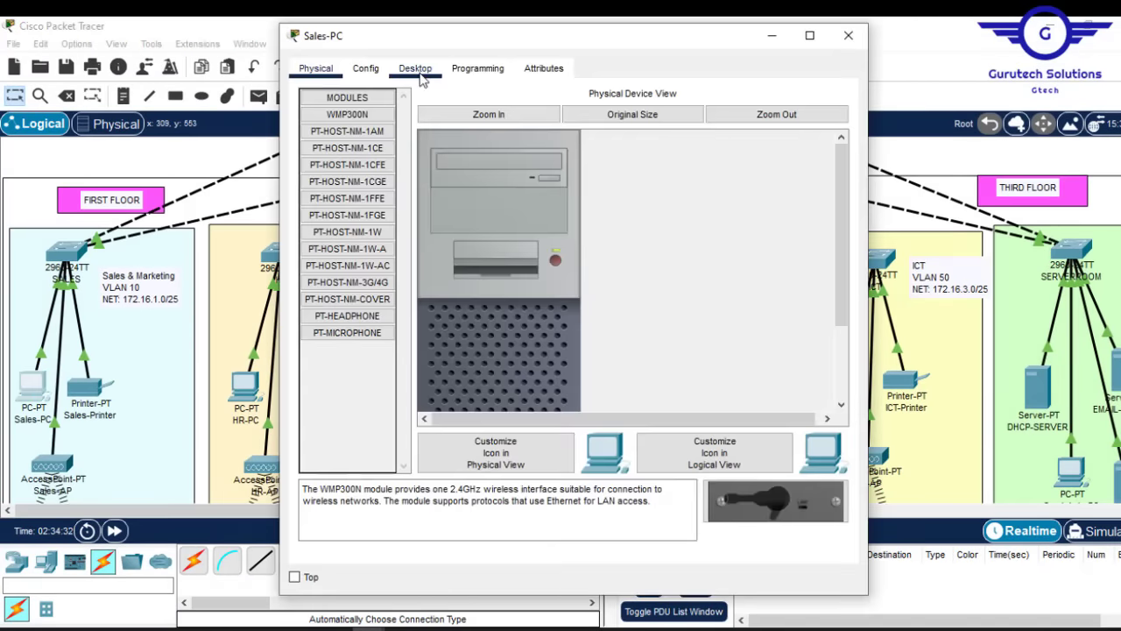
click(417, 70)
click(371, 128)
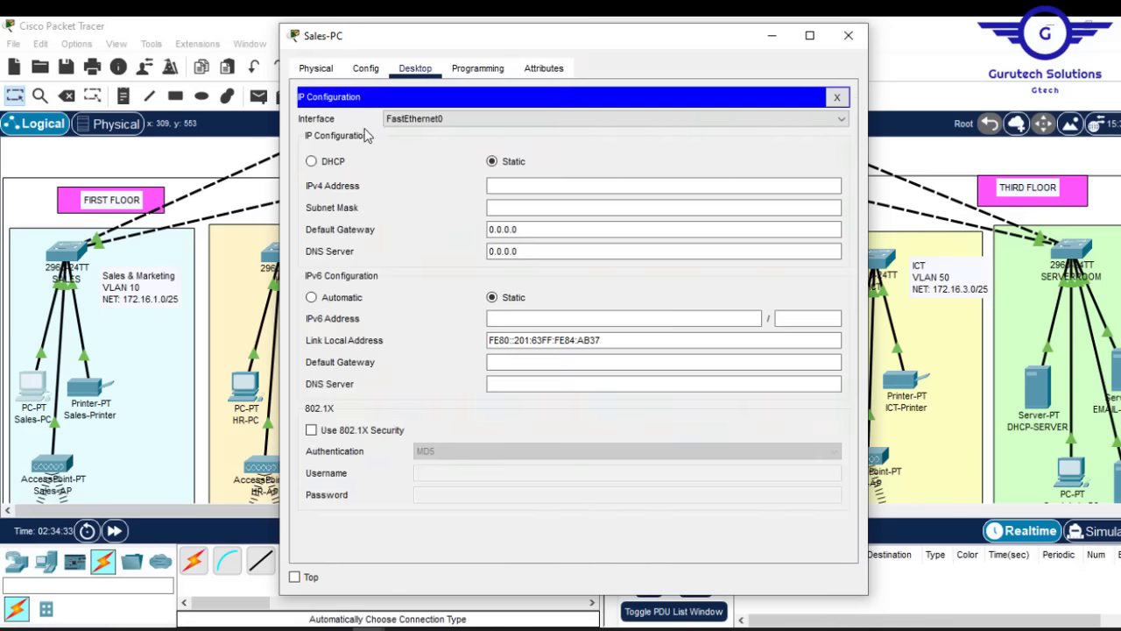
click(312, 161)
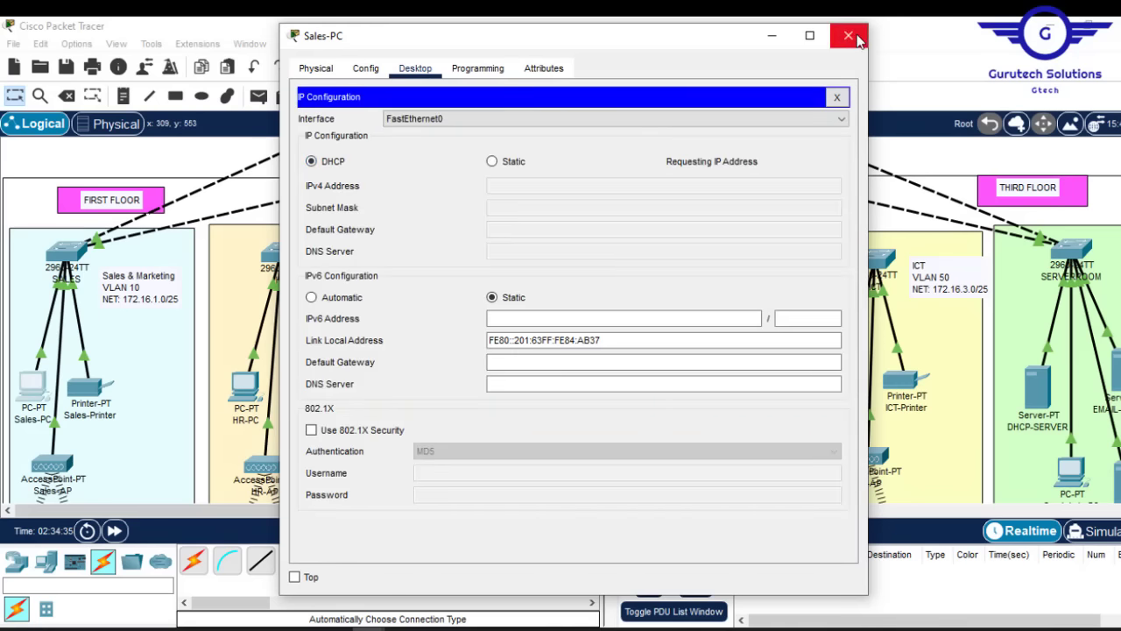
click(848, 35)
Set the IPv4 gateway and DNS of Sales-Printer to DHCP in its global settings.
click(91, 385)
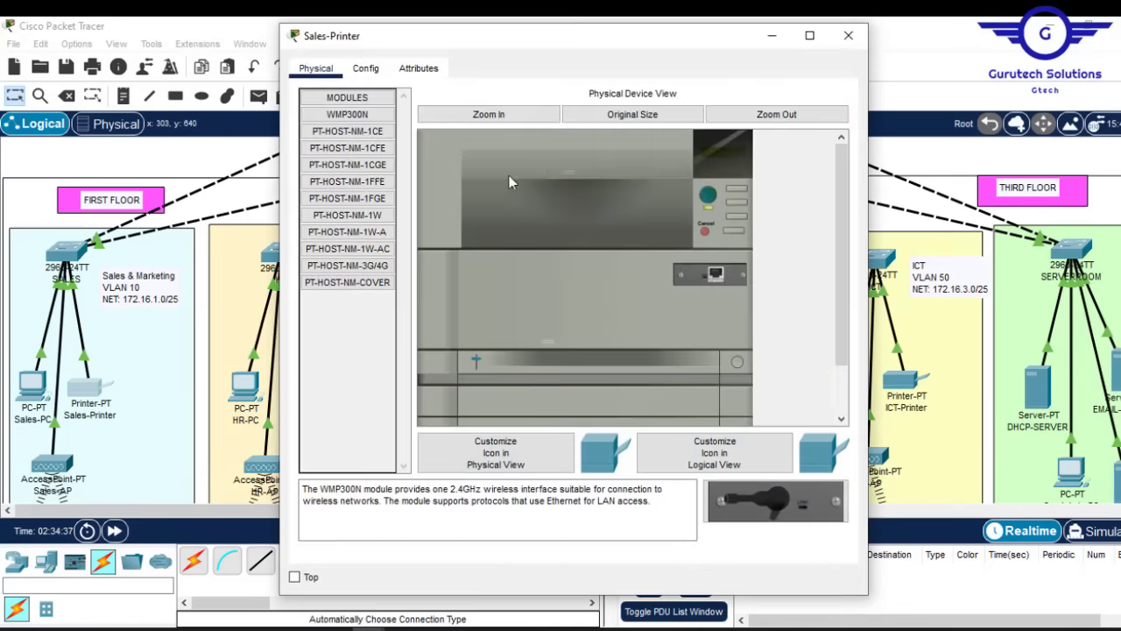
click(374, 70)
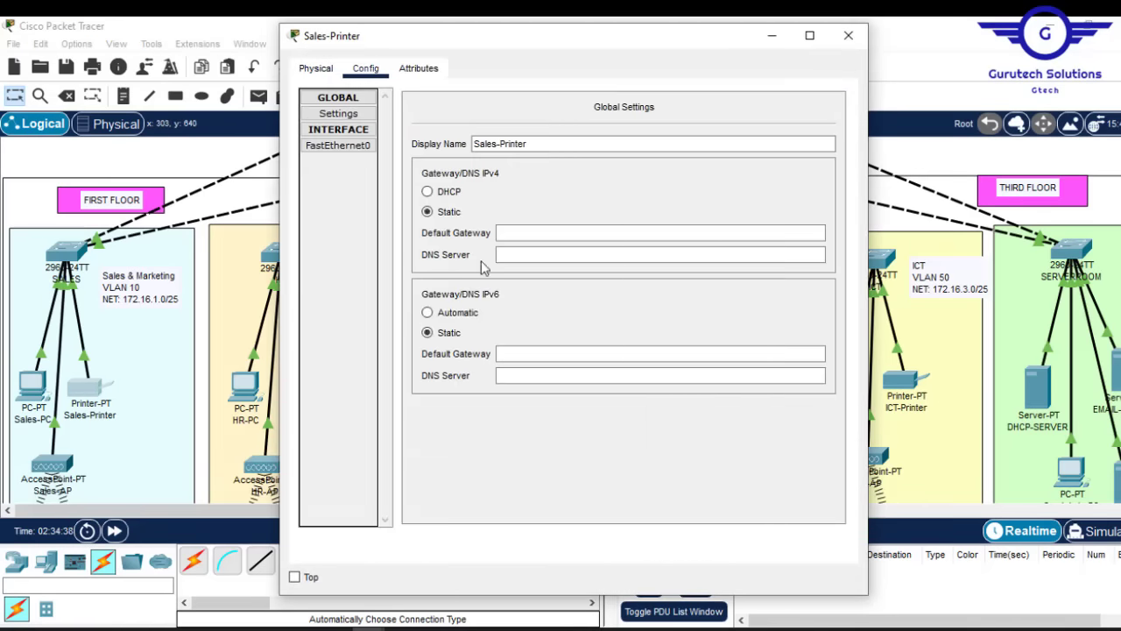
click(441, 195)
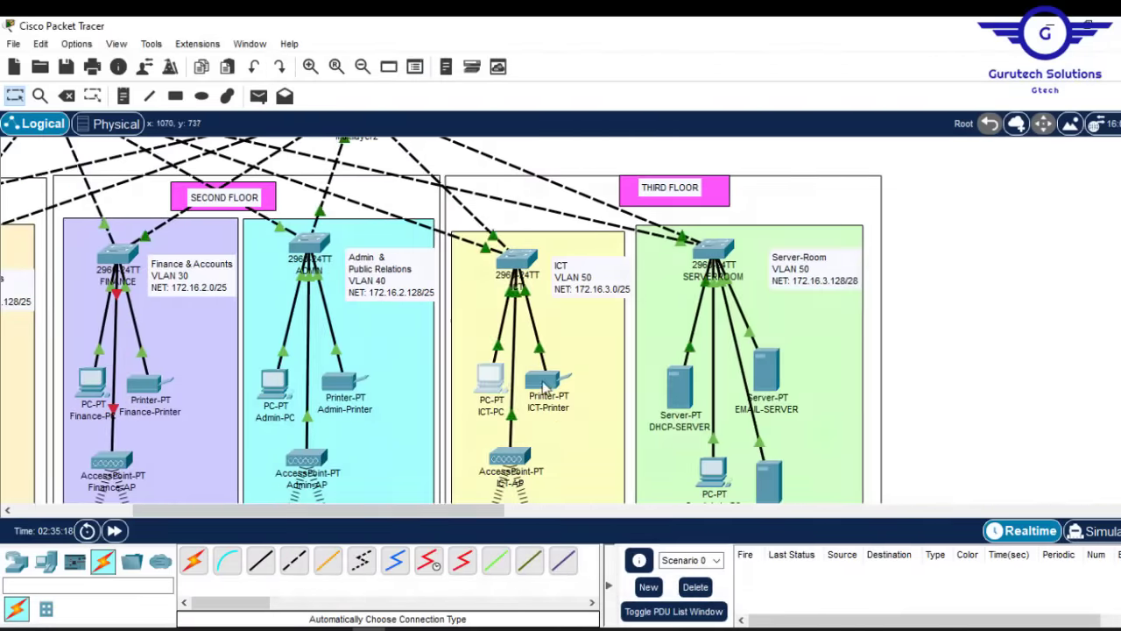
Set the IPv4 gateway and DNS of ICT-Printer to DHCP and close its window.
click(544, 386)
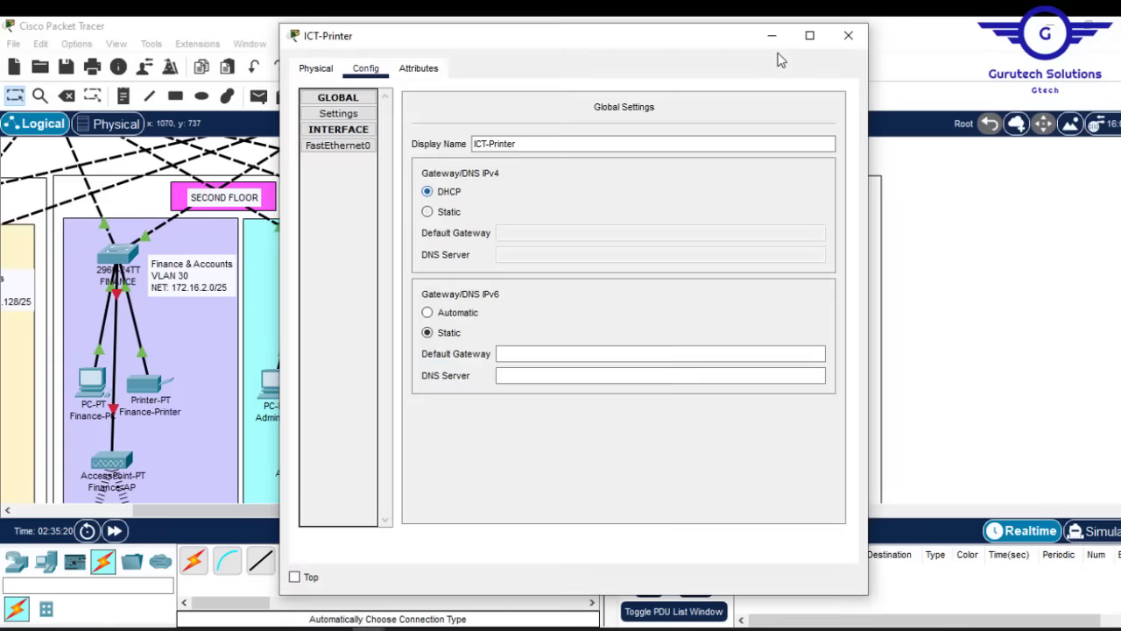
click(850, 35)
Return to the first floor and open Sales-PC to review its settings.
drag(417, 513, 269, 520)
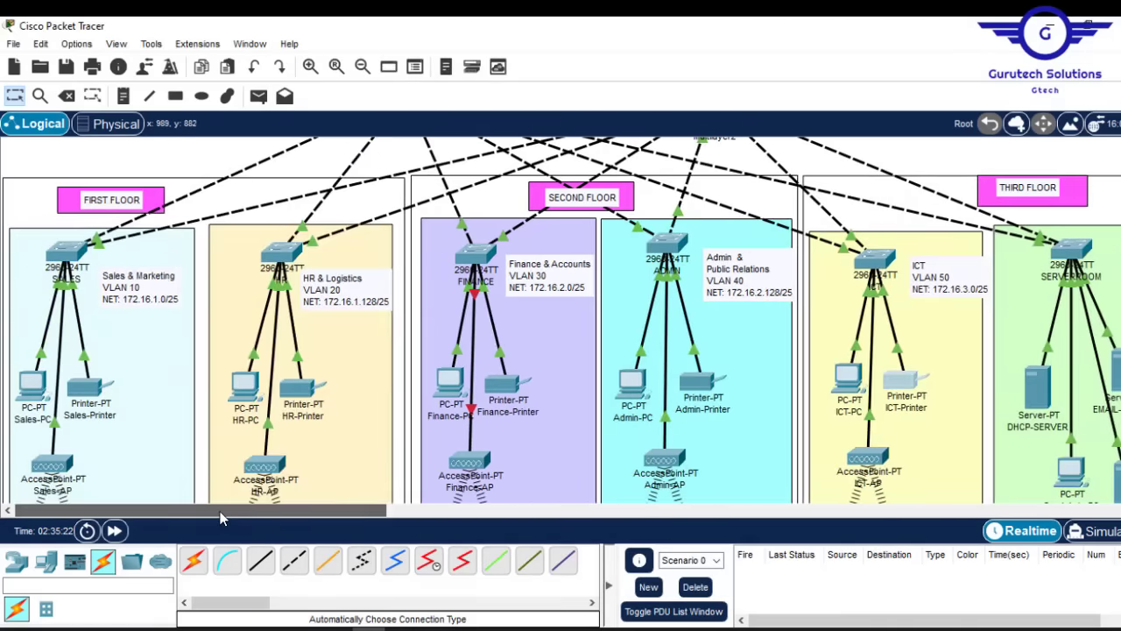
scroll(560, 321, down, 1)
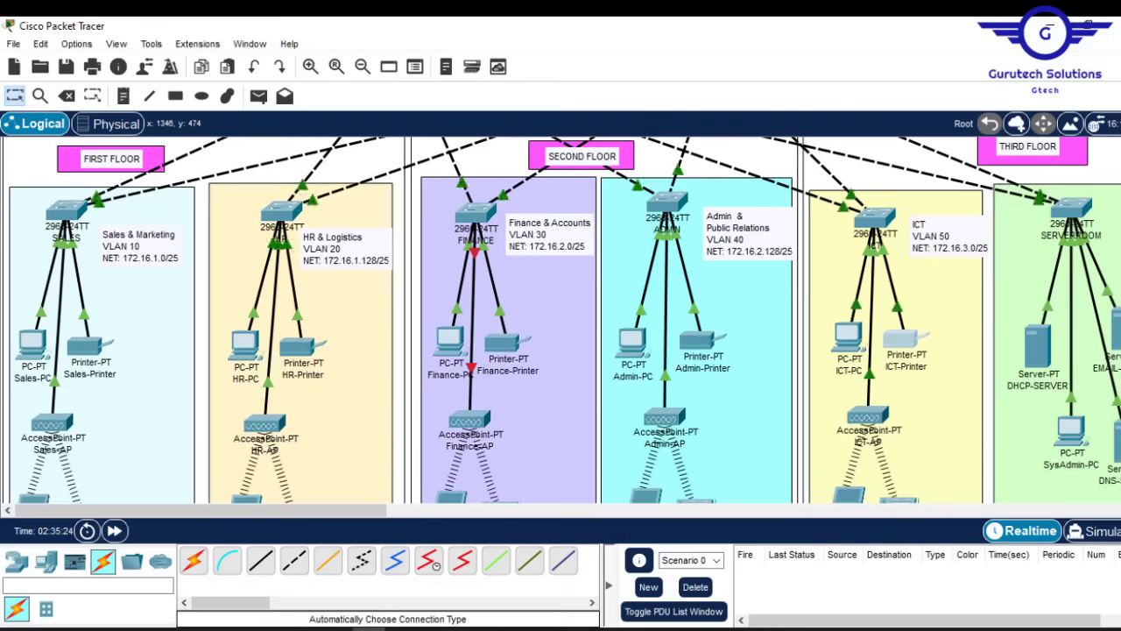
click(33, 347)
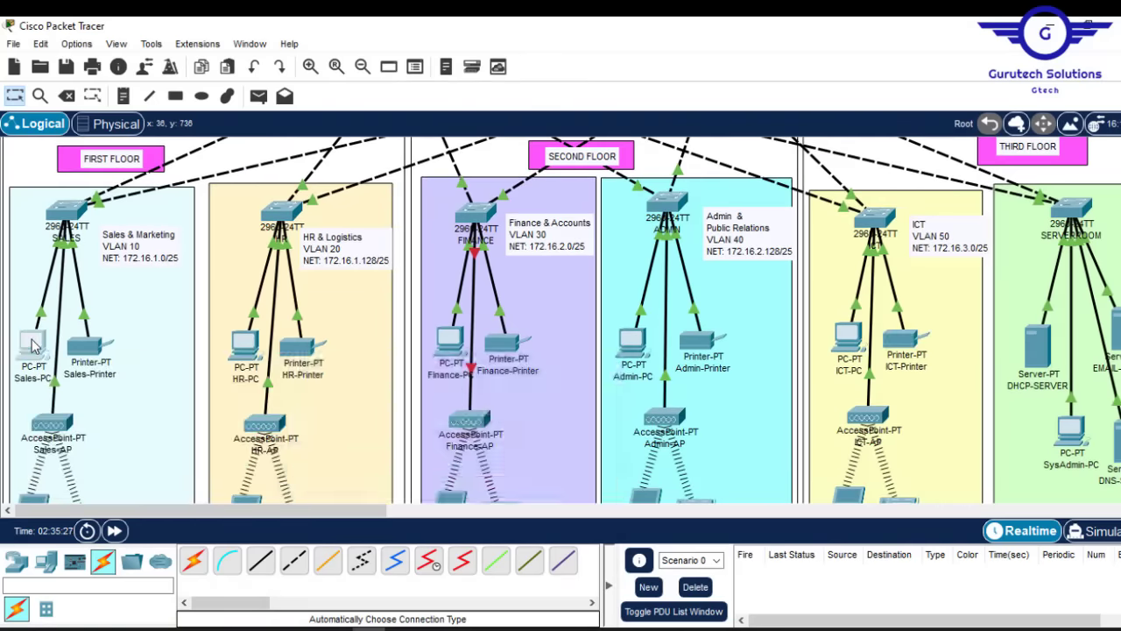
click(388, 109)
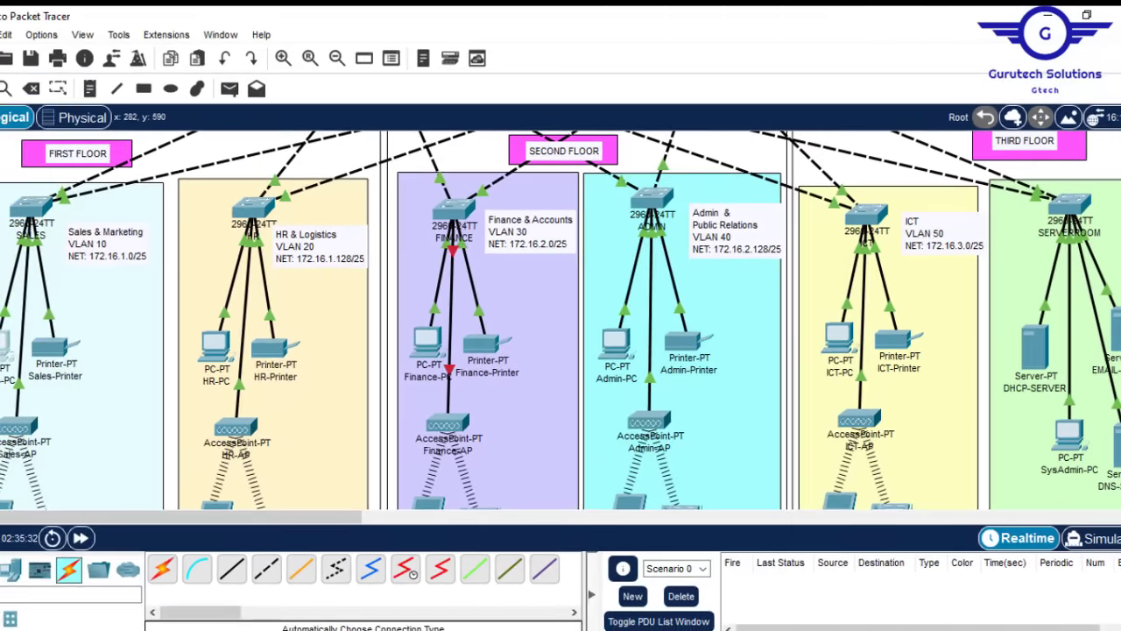
Check the Sales-Laptop's IP configuration on the first floor and close its window.
scroll(561, 315, down, 3)
scroll(1067, 293, up, 3)
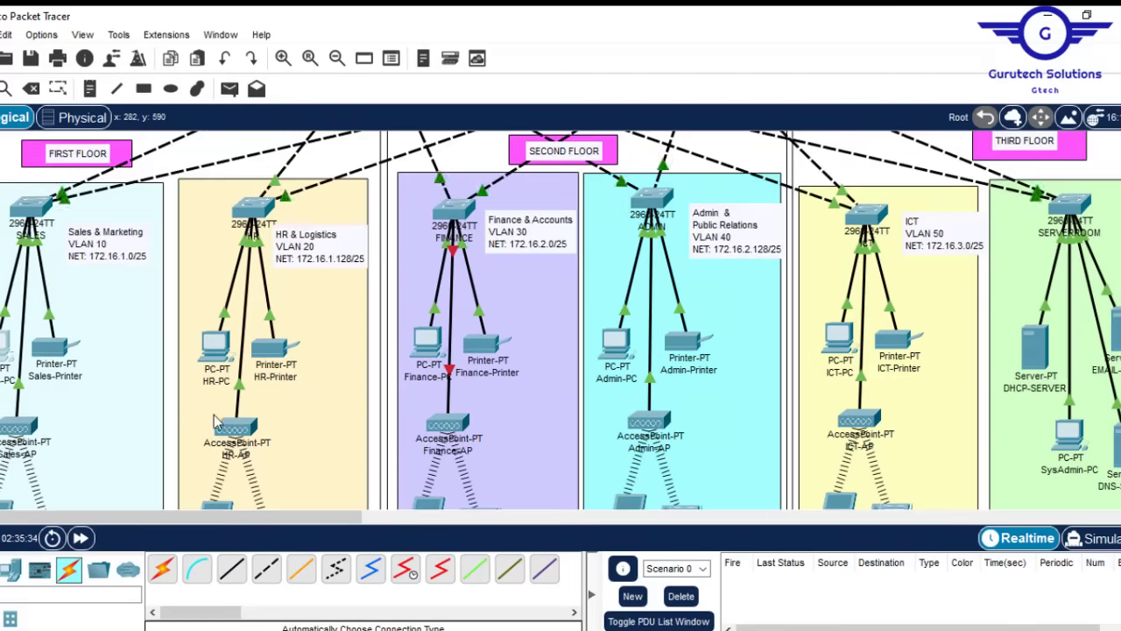
scroll(1067, 294, down, 3)
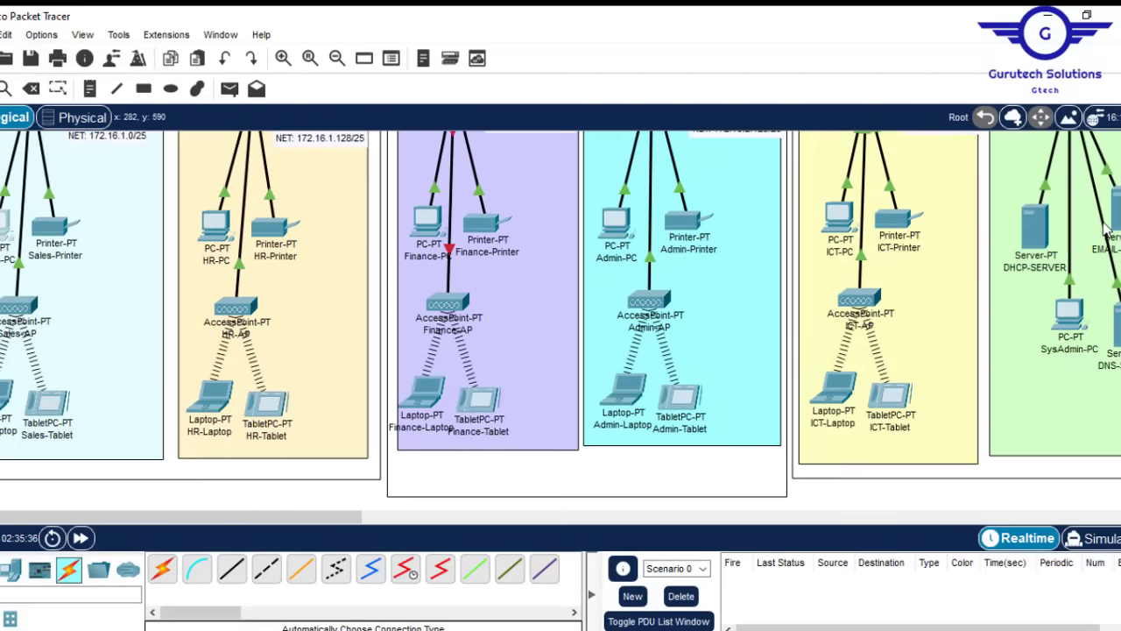
click(5, 396)
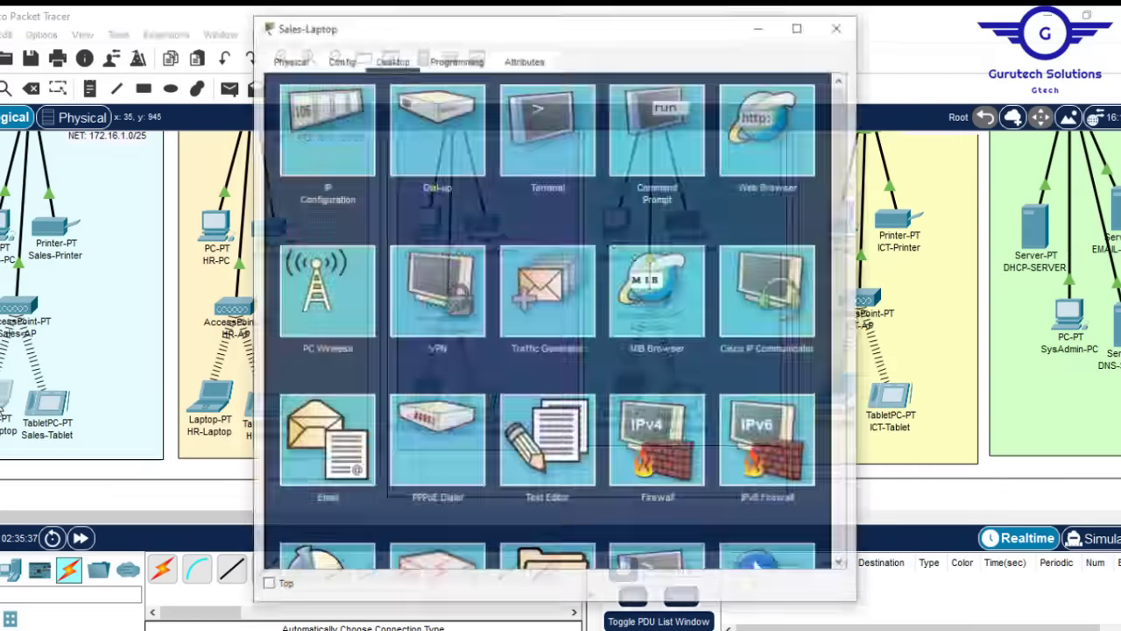
click(326, 136)
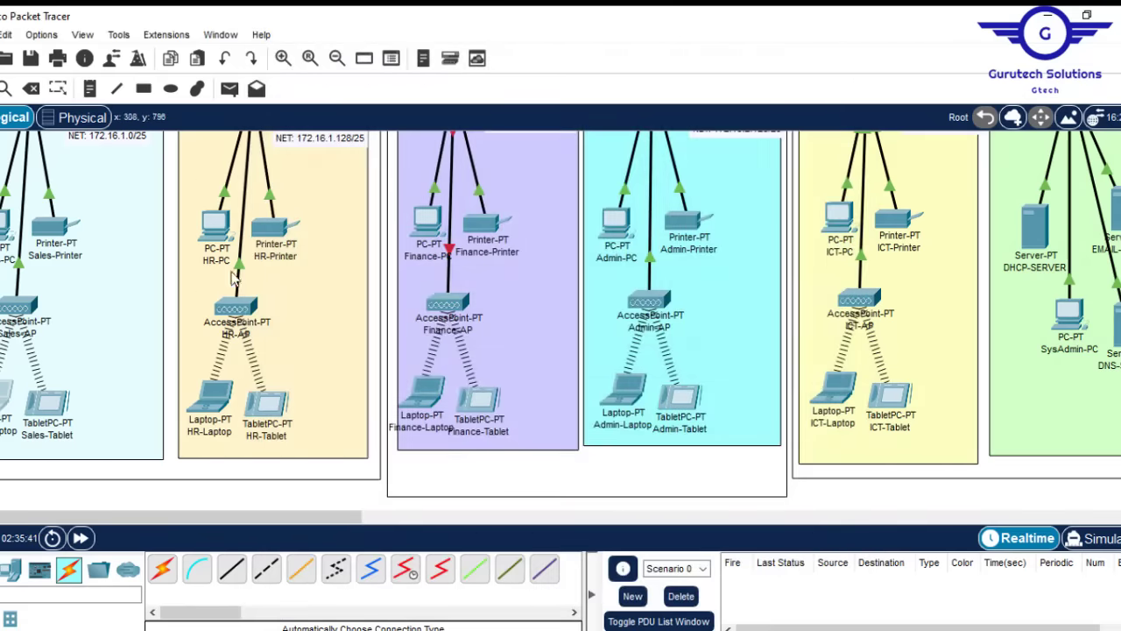
click(839, 26)
Check the IP configuration of HR-PC and the global gateway and DNS settings of HR-Tablet, closing each window.
click(215, 224)
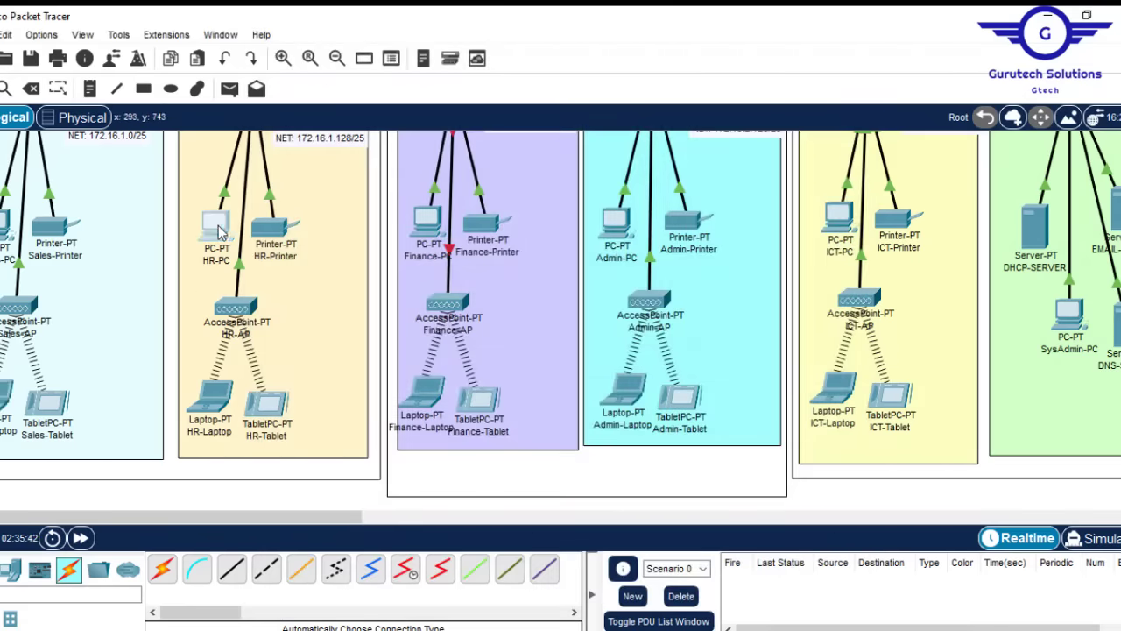
click(323, 124)
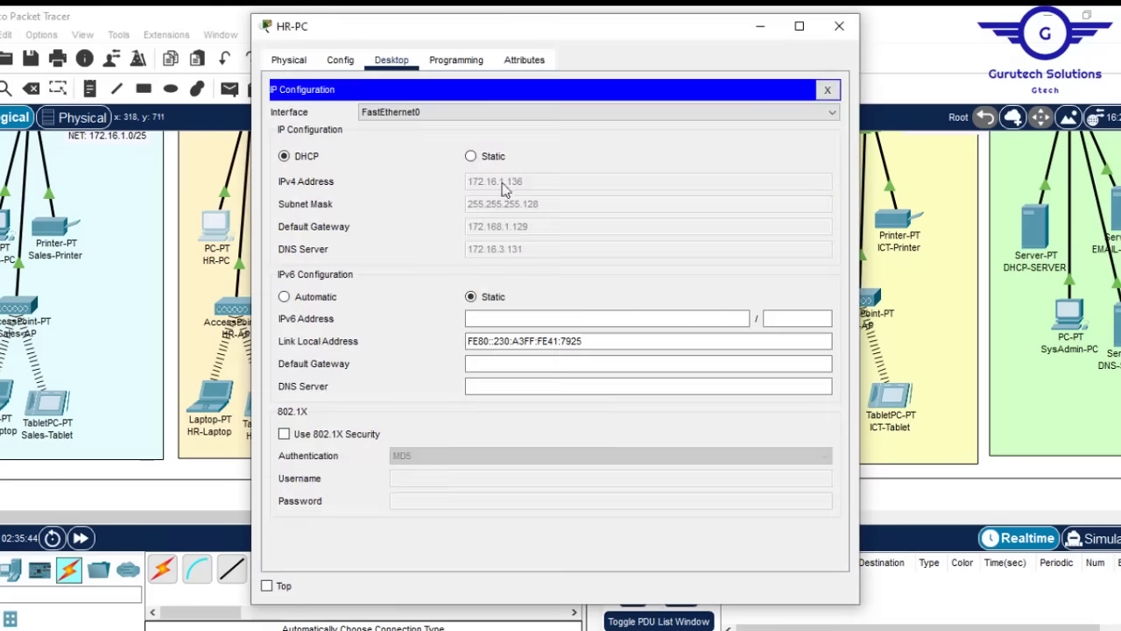
click(839, 26)
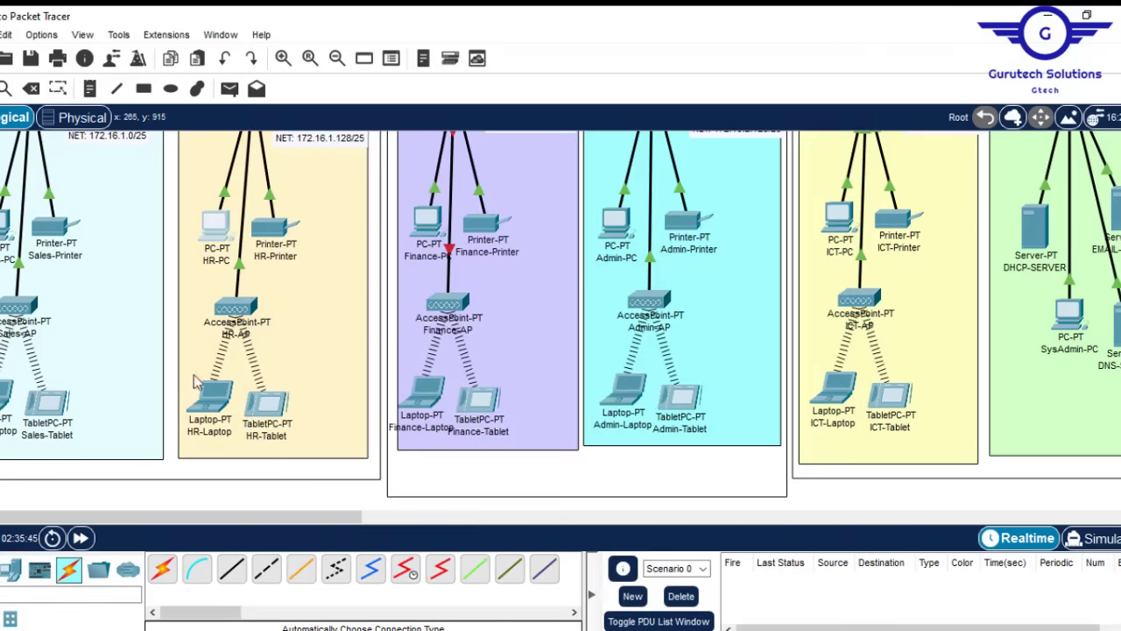
click(264, 406)
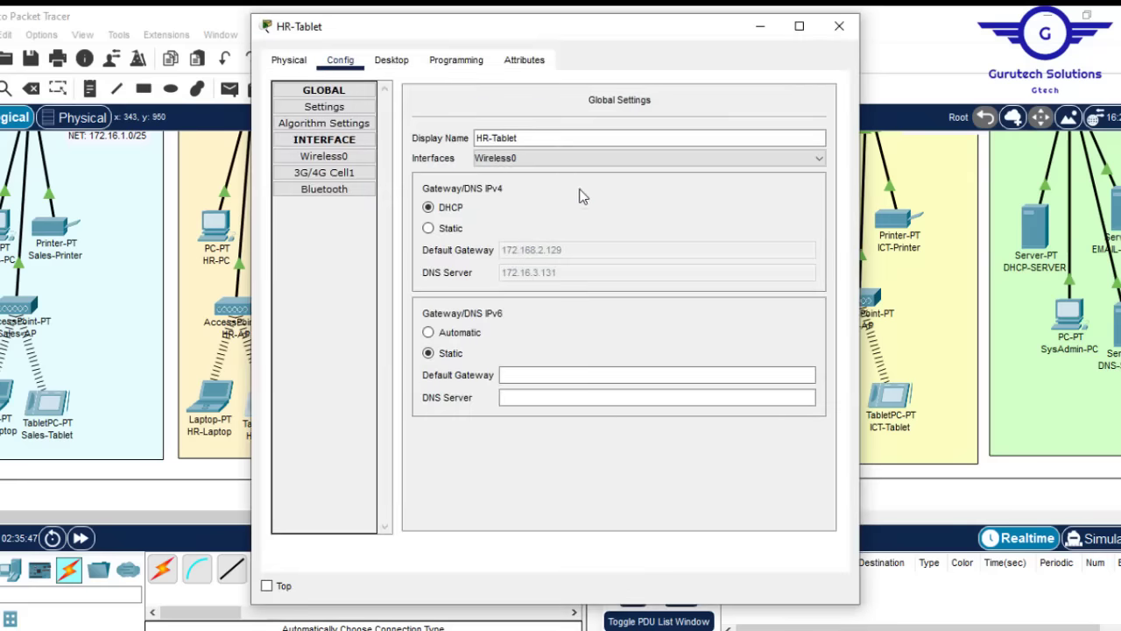
click(839, 27)
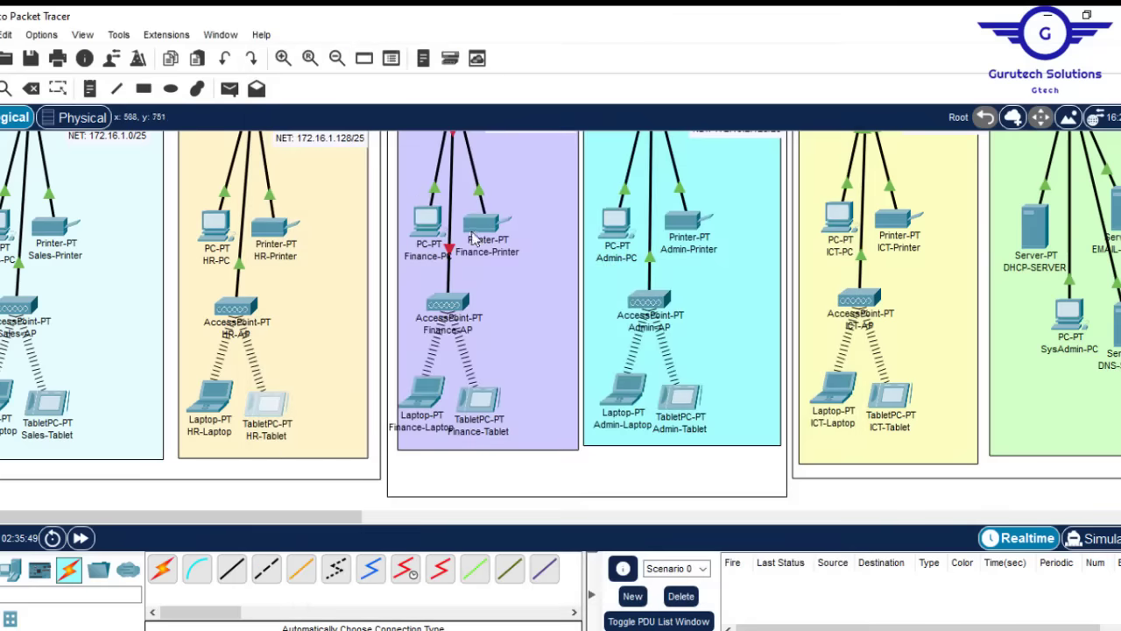
Check the IP configuration of Finance-PC and Finance-Laptop, closing each device window.
click(427, 221)
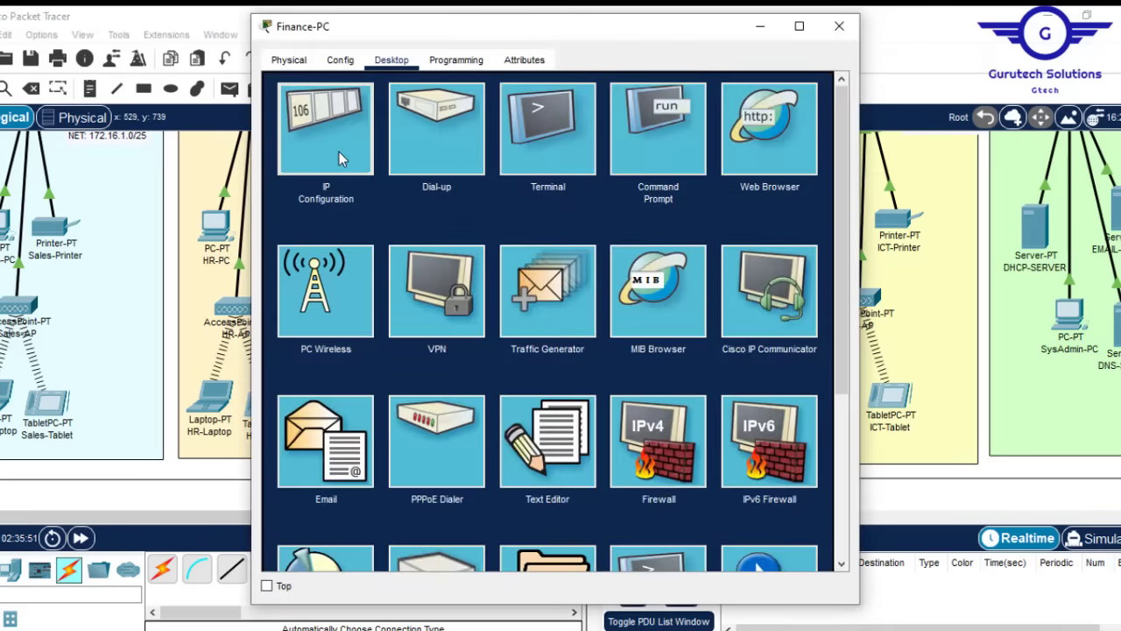
click(339, 151)
click(839, 26)
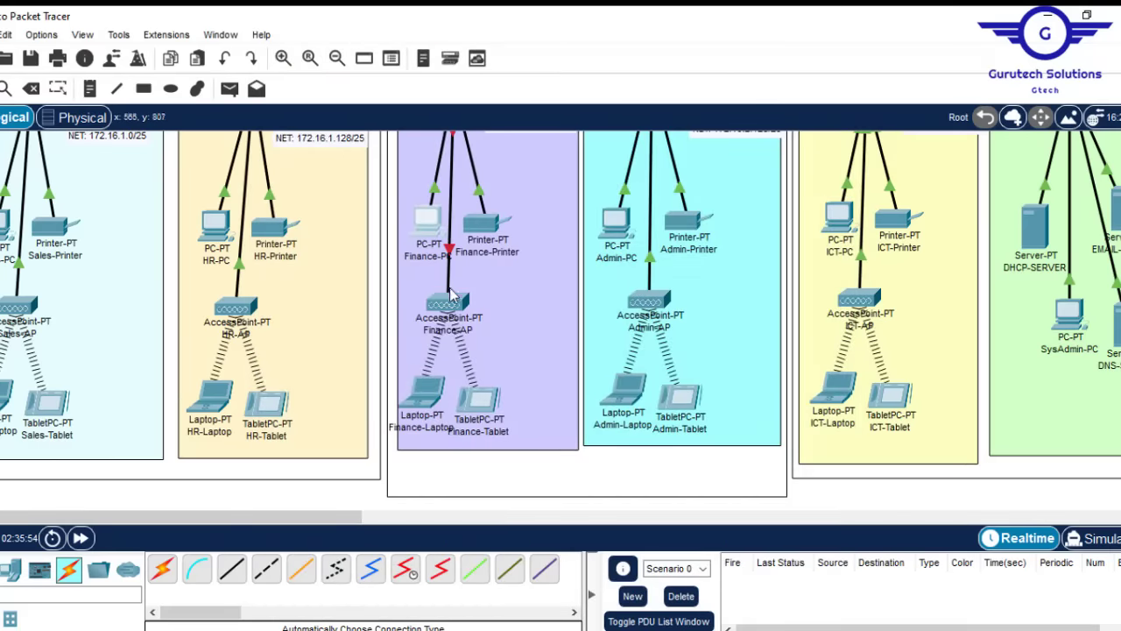
scroll(560, 319, up, 2)
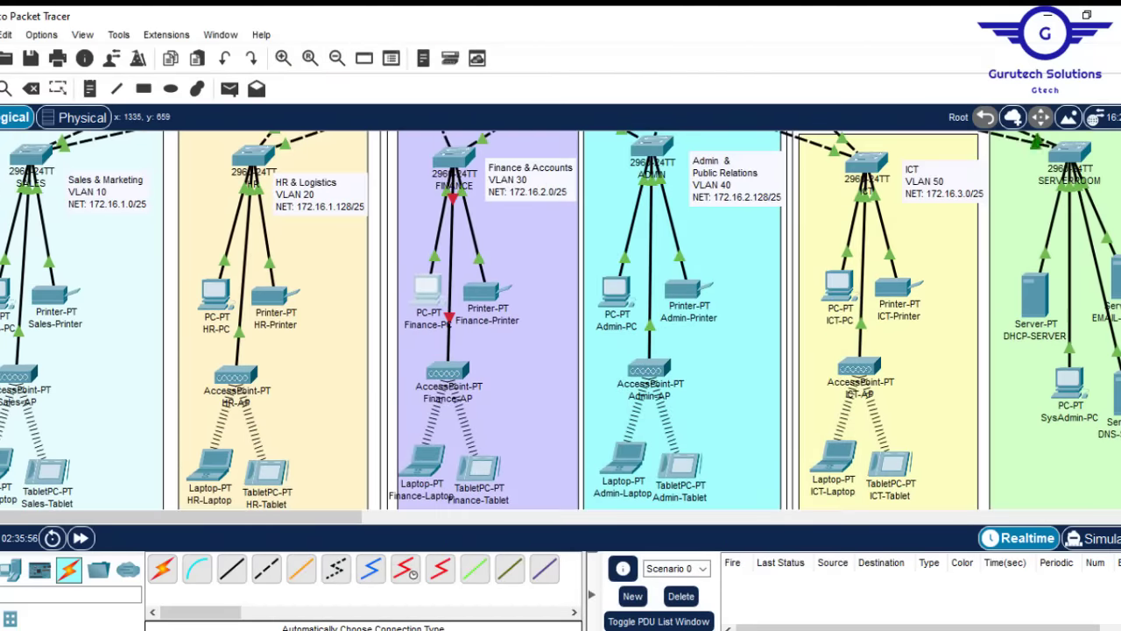
click(428, 463)
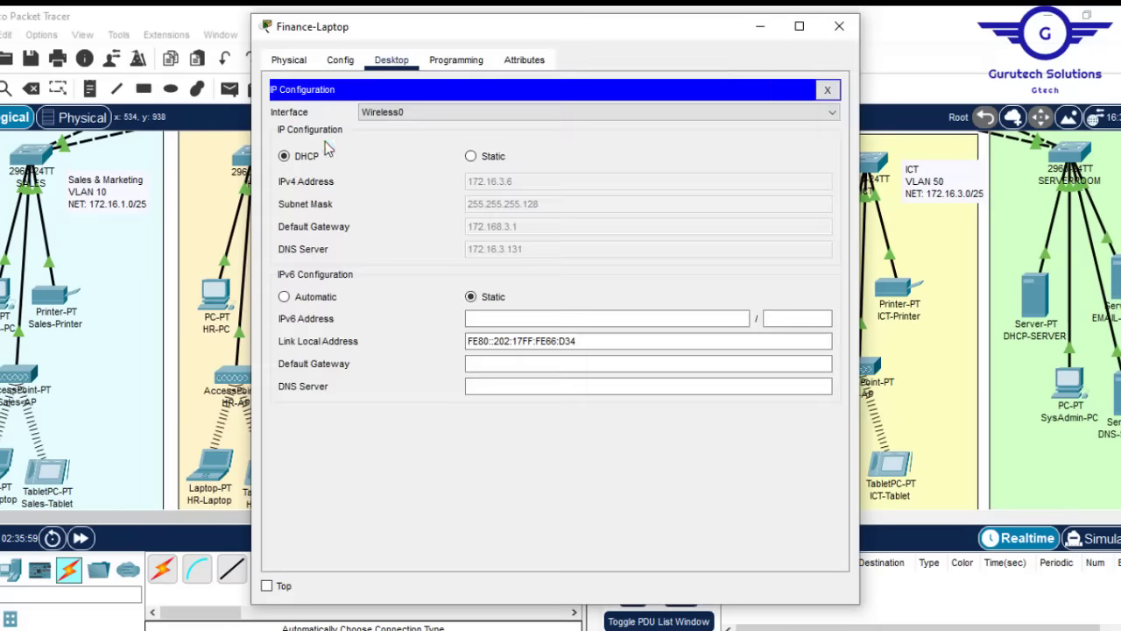
click(325, 141)
click(849, 31)
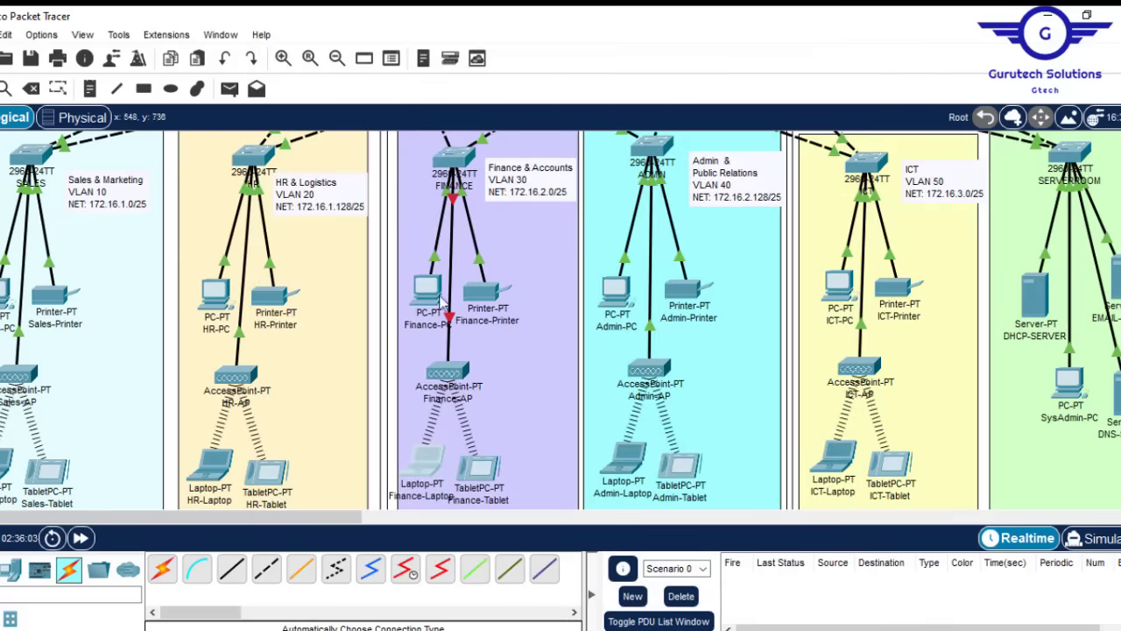
Check the IP configuration of Admin-PC and Admin-Laptop, closing each device window.
click(613, 289)
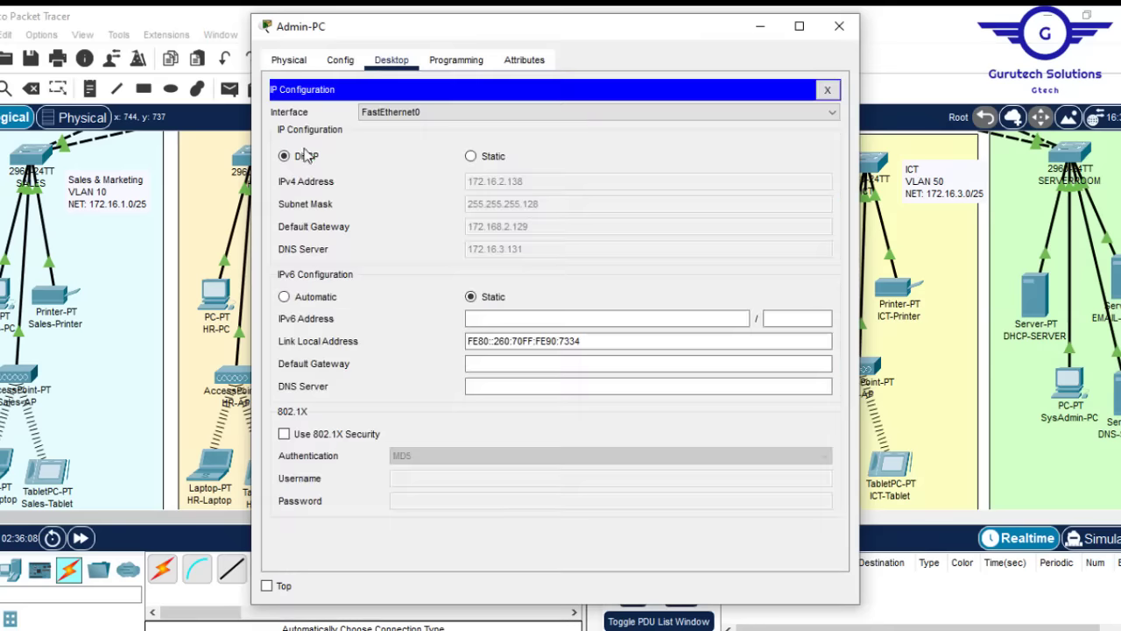
click(304, 148)
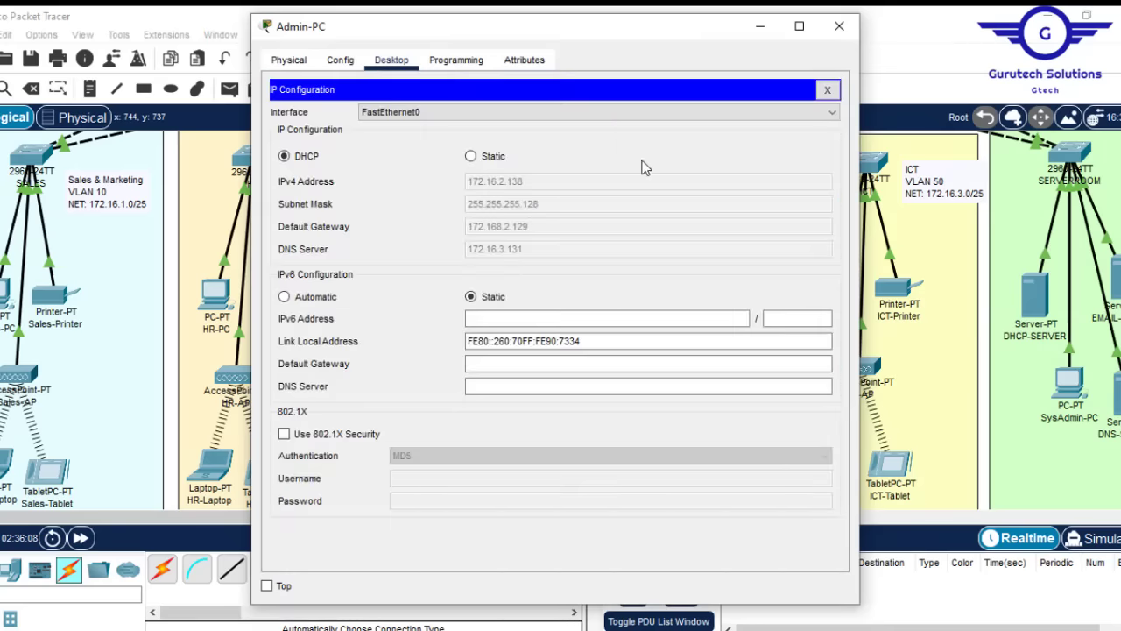
click(839, 26)
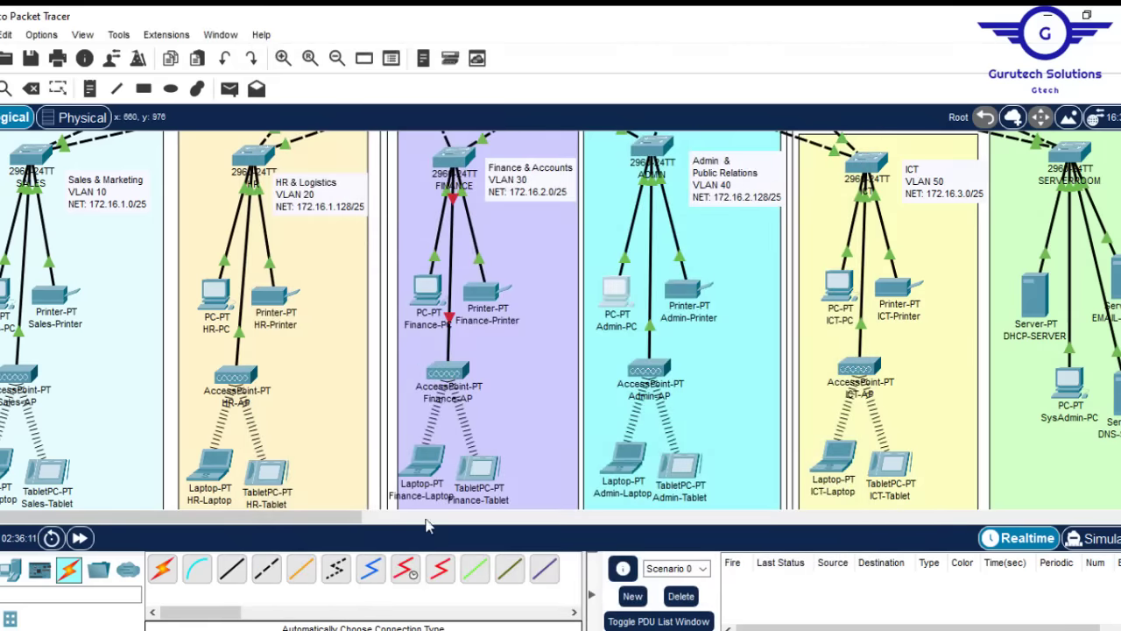
drag(368, 517, 434, 515)
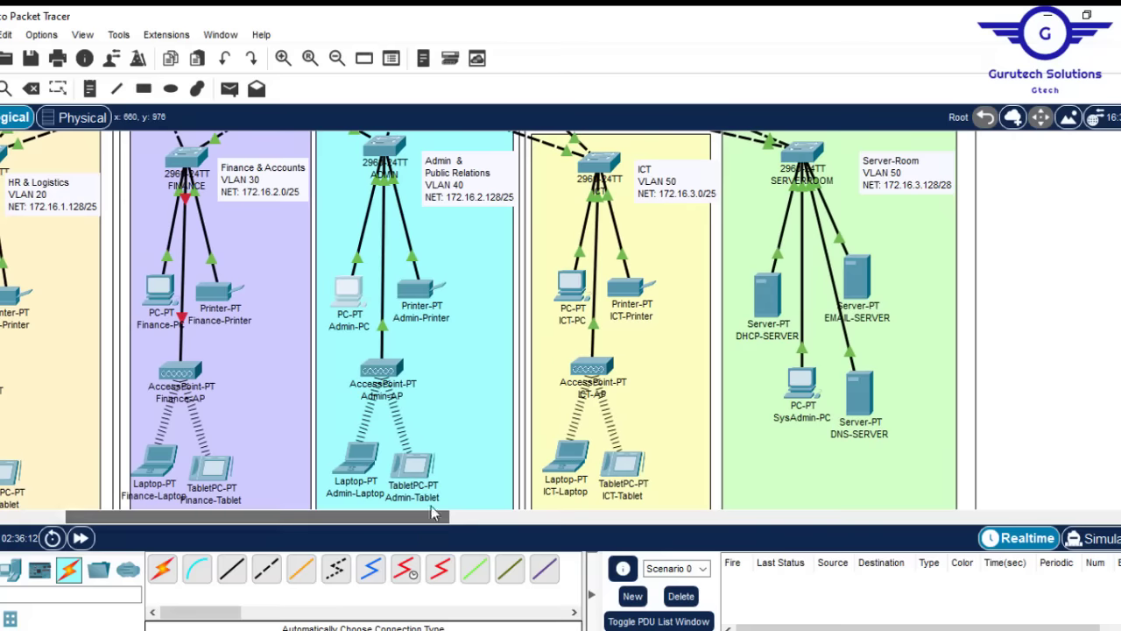
click(357, 457)
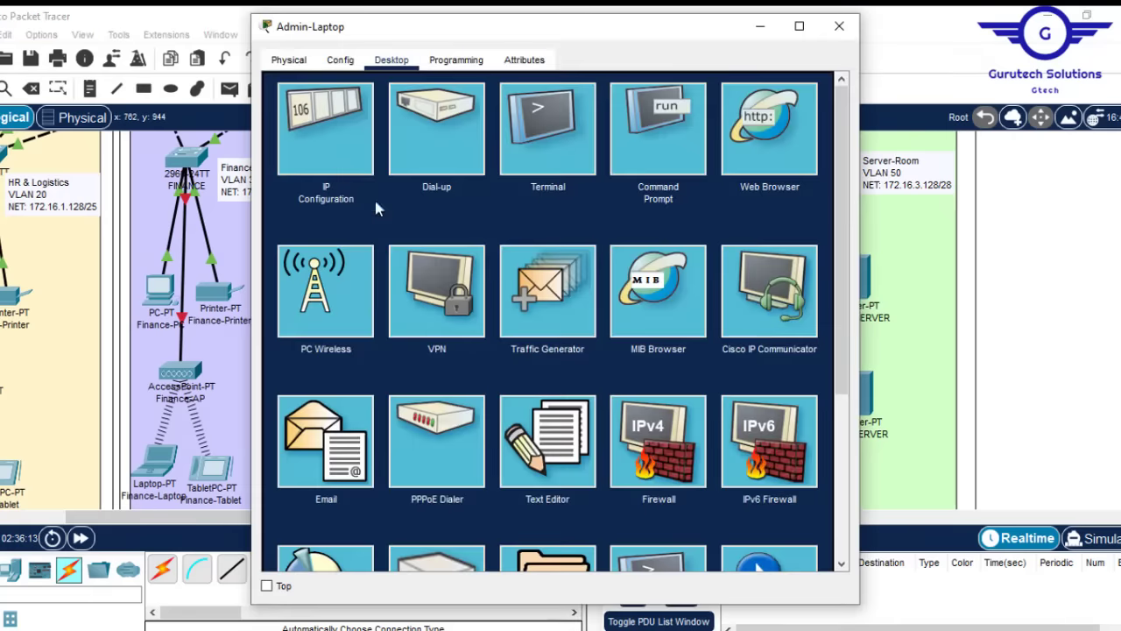
click(331, 158)
click(839, 27)
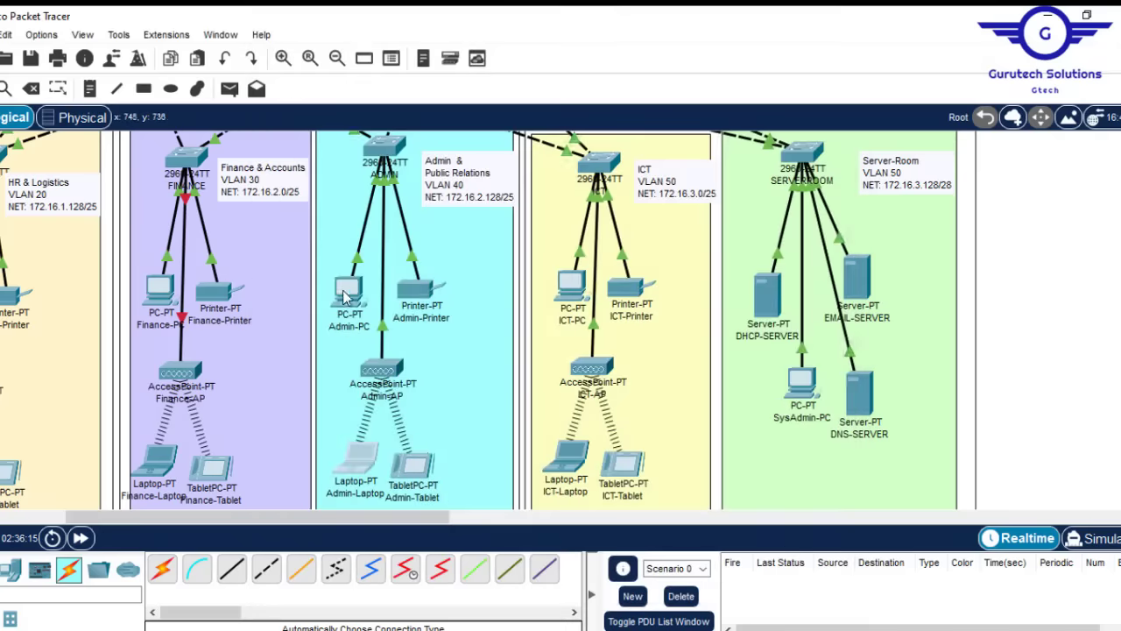
Check ICT-Laptop's IP configuration and ICT-PC's global gateway and DNS settings, closing each window.
click(569, 462)
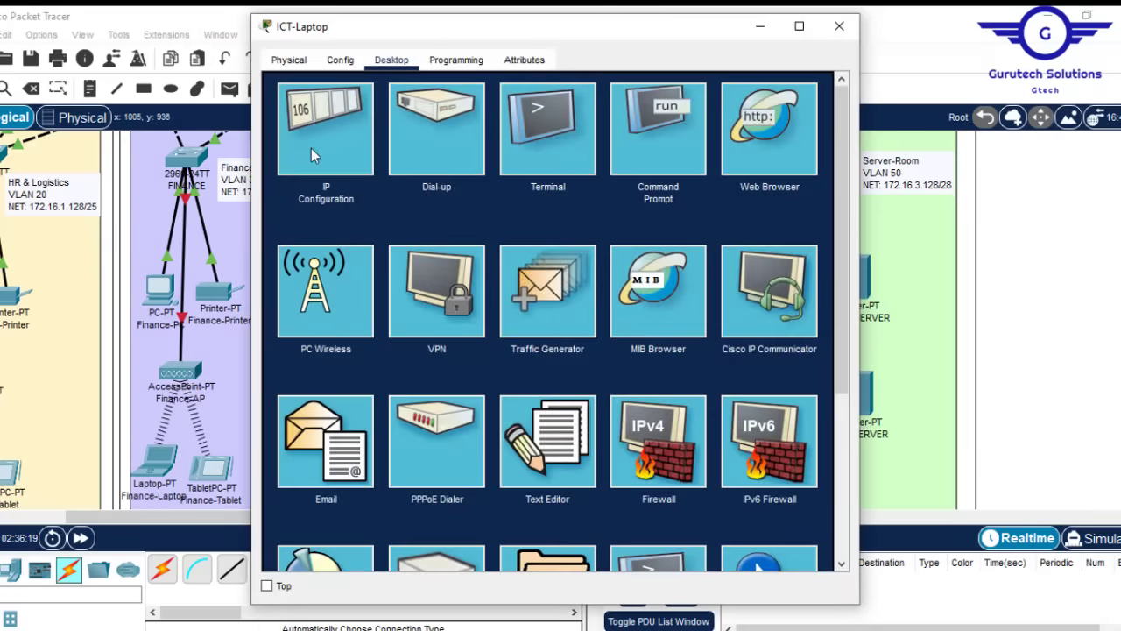
click(310, 148)
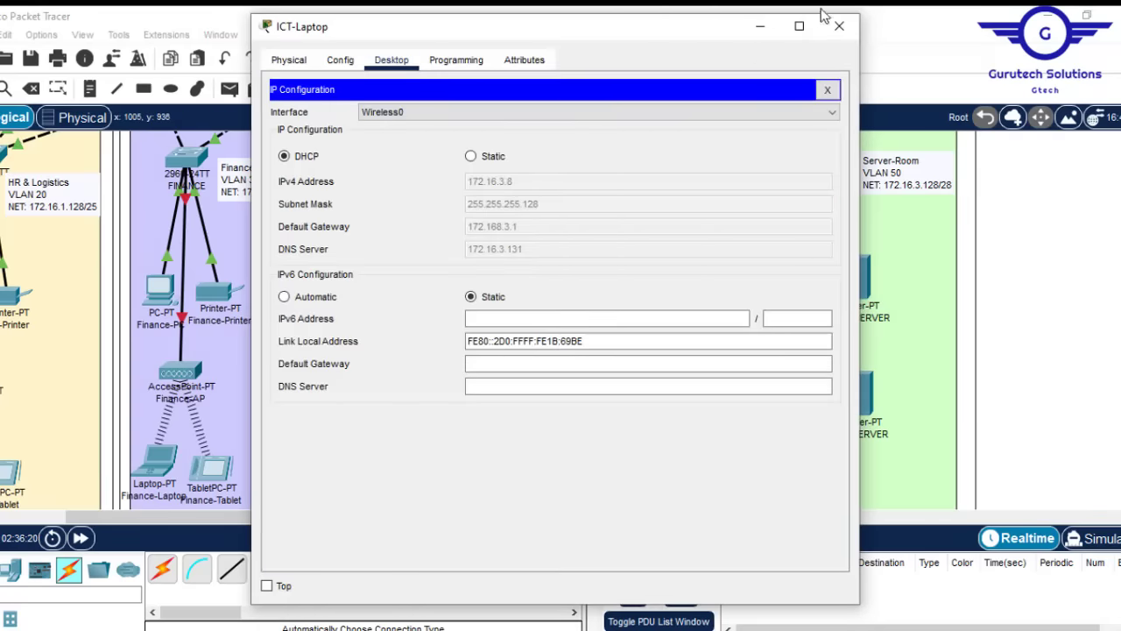
click(839, 27)
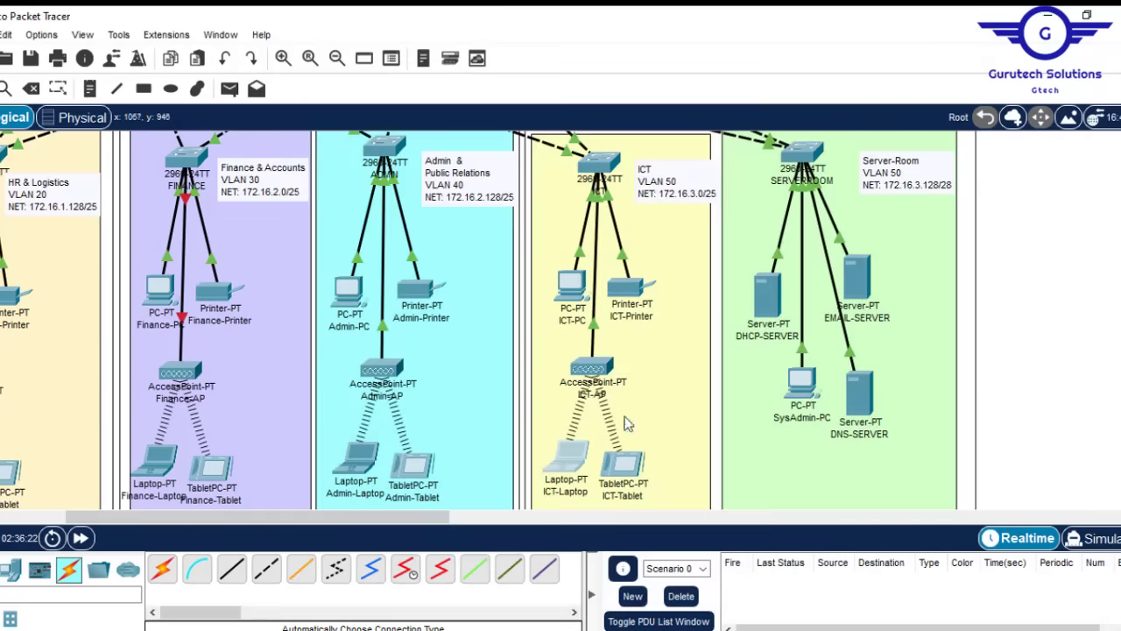
click(571, 292)
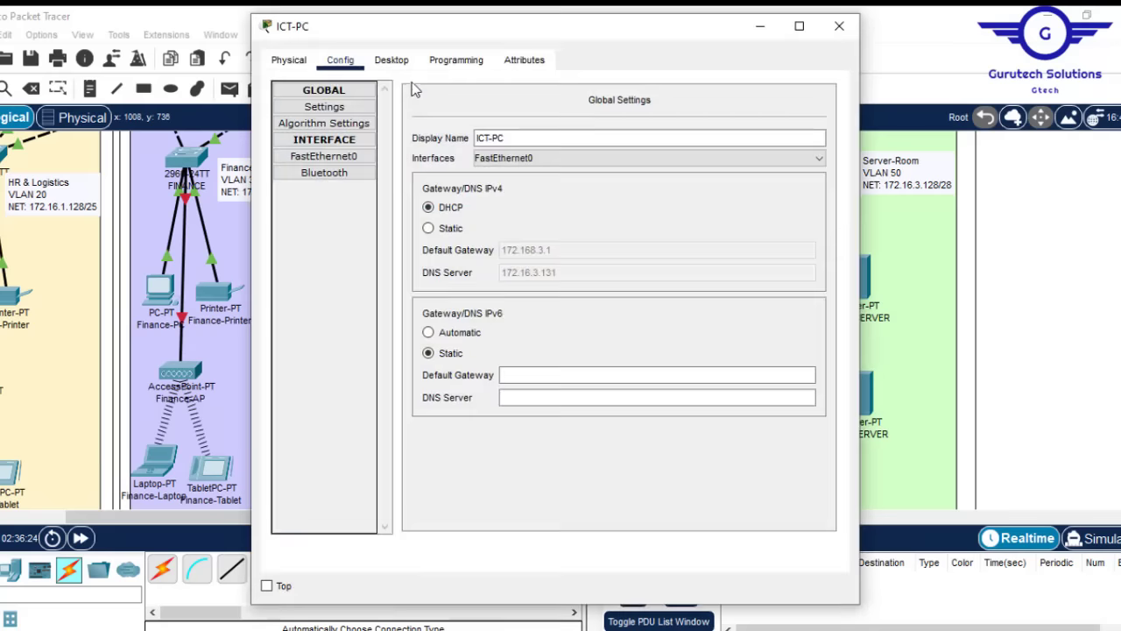
click(839, 27)
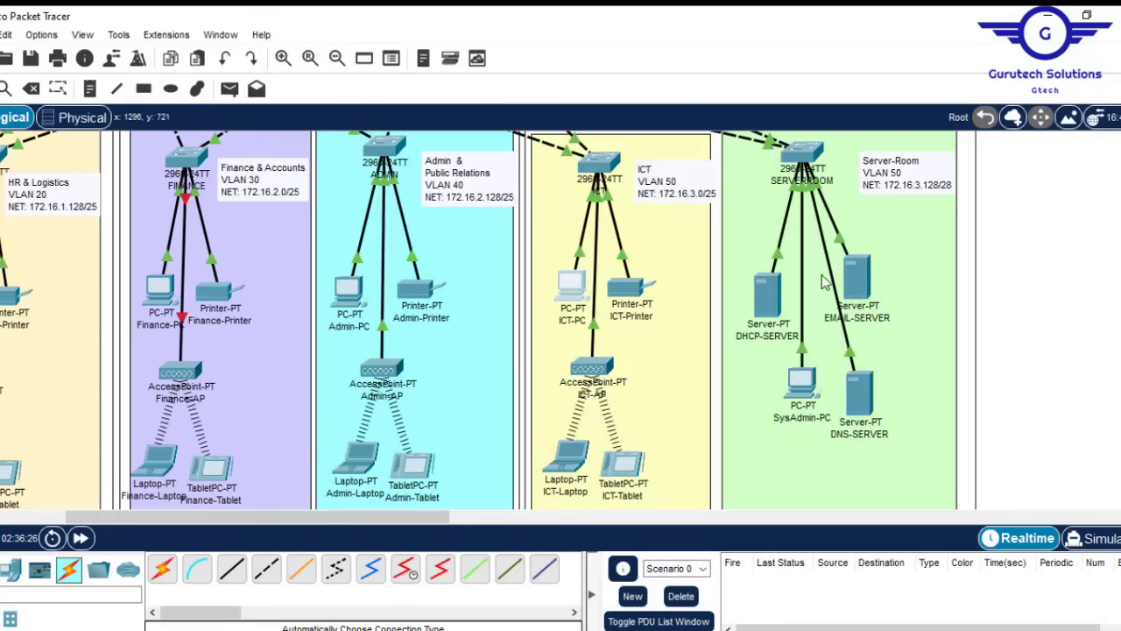
Reopen ICT-PC and view its IP configuration to read the IPv4 address for a connectivity test.
scroll(525, 434, up, 3)
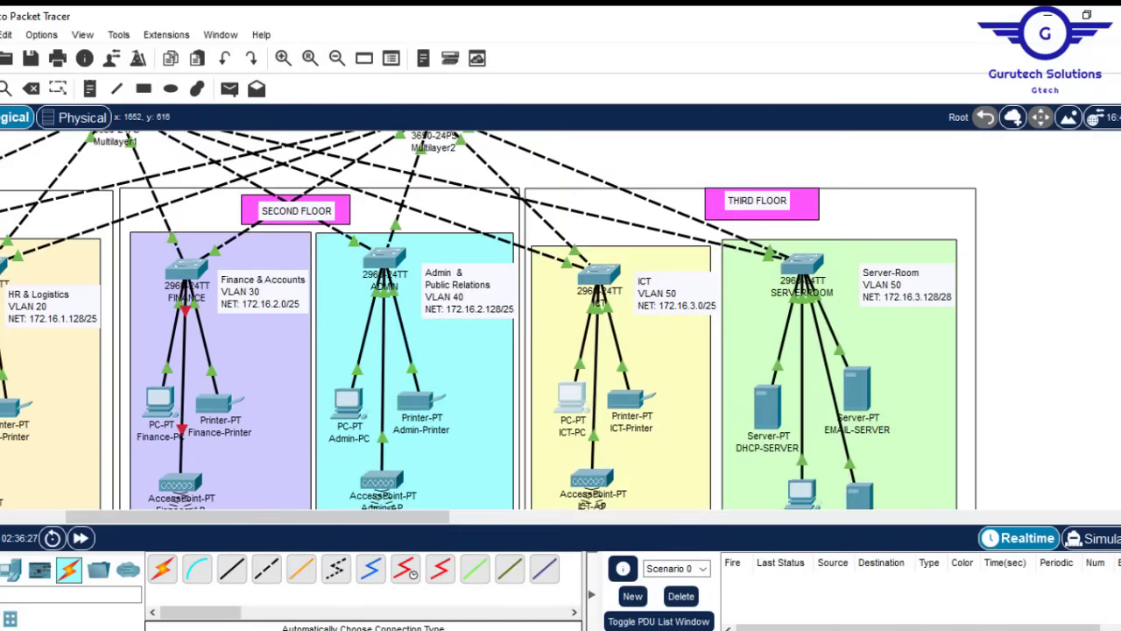
drag(374, 515, 286, 517)
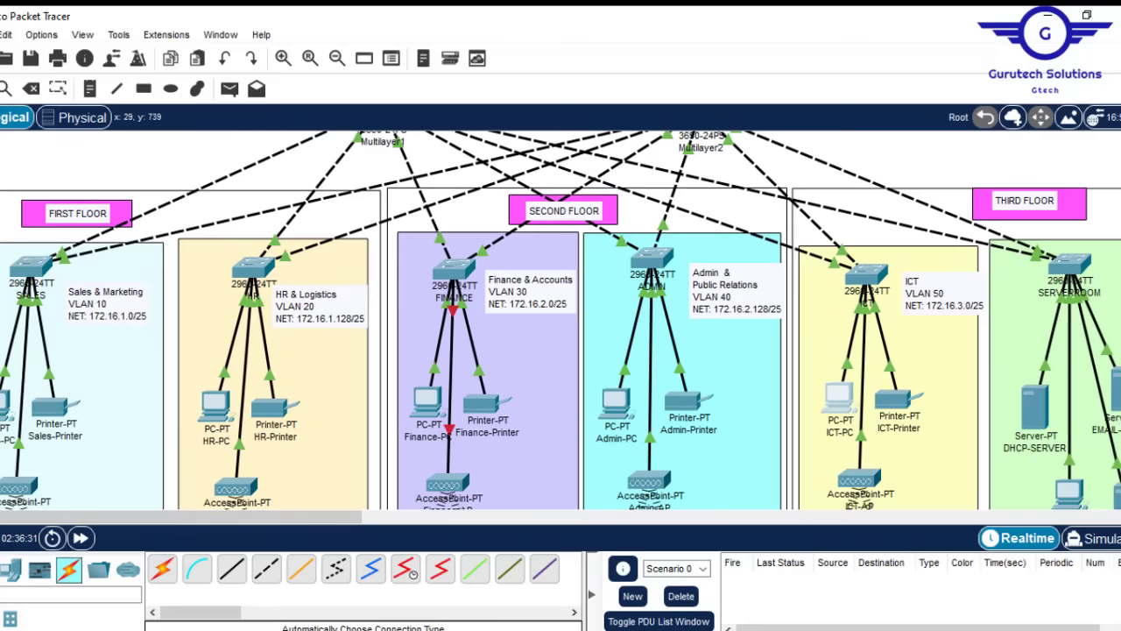
click(839, 407)
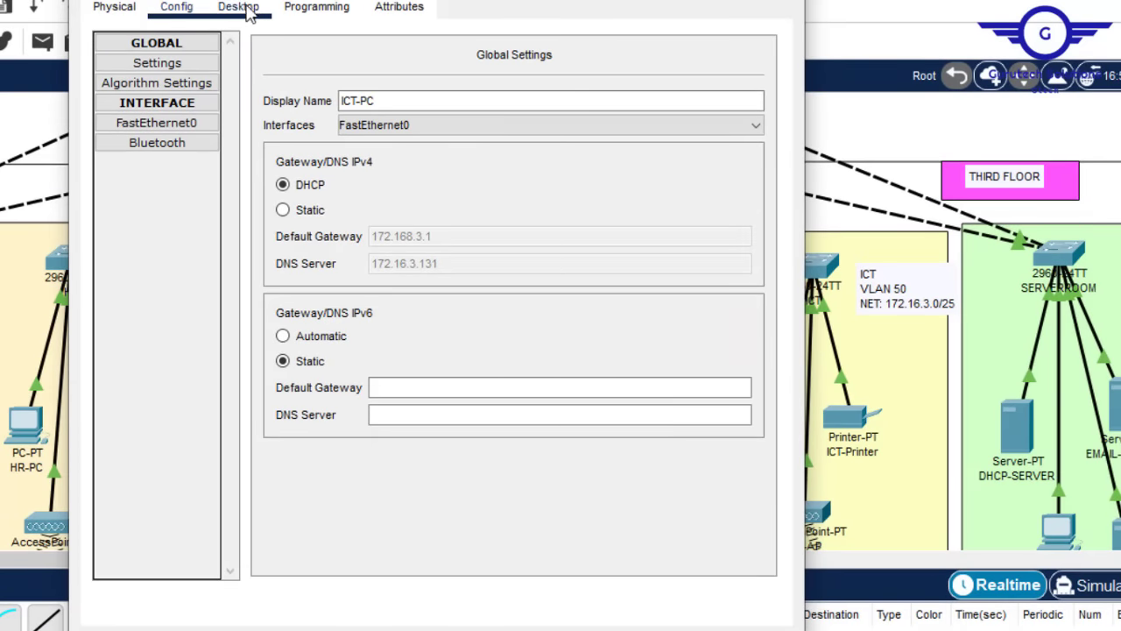
click(250, 10)
click(193, 105)
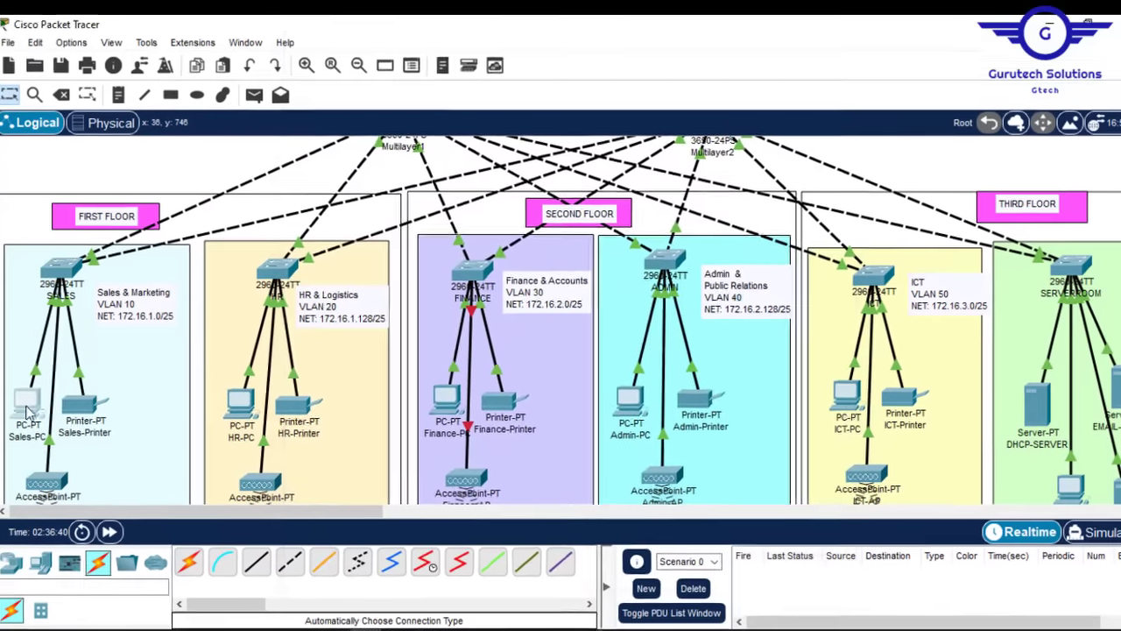
Ping 172.16.3.9 from Sales-PC's Command Prompt to test inter-VLAN communication, and close the device window.
click(31, 405)
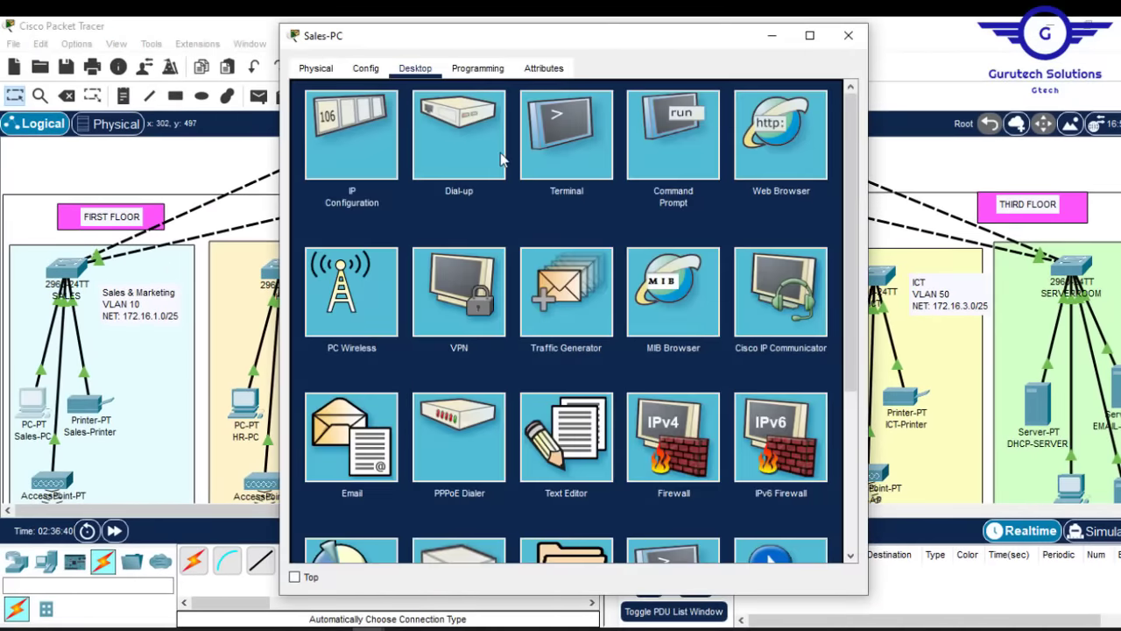
click(649, 136)
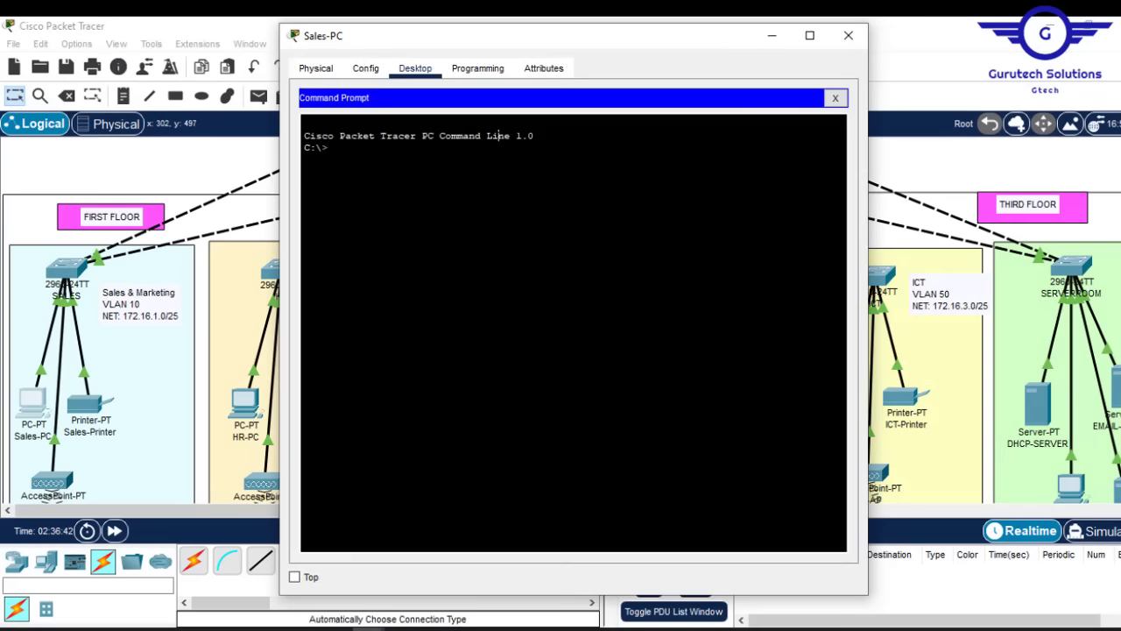
text(ping 172.16.3.9)
key(Return)
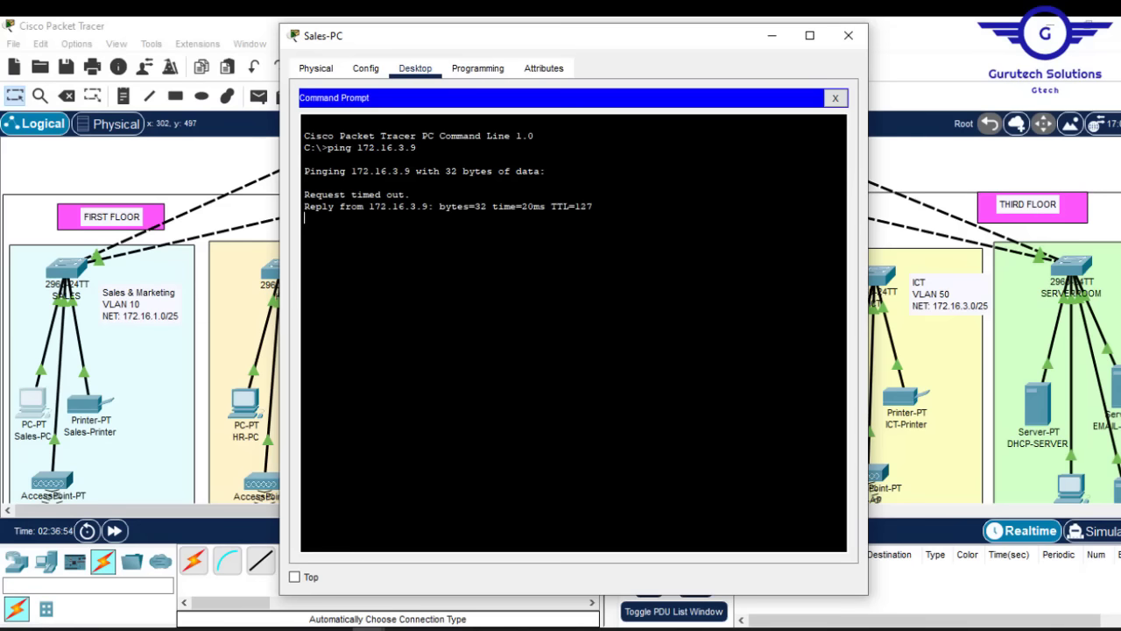
click(846, 37)
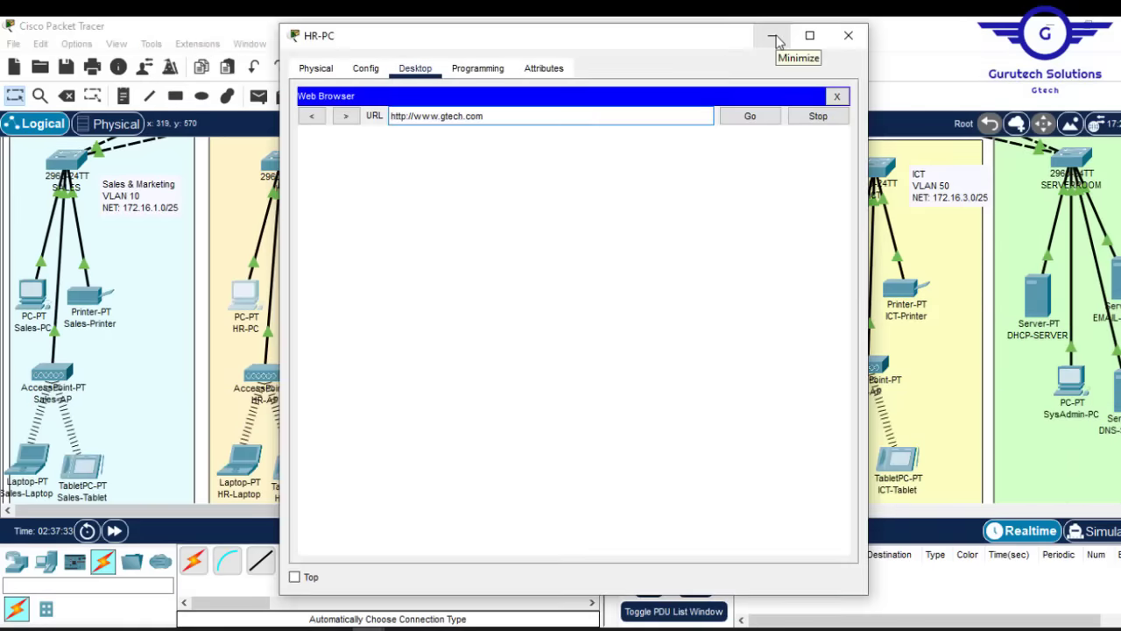
Minimize the HR-PC window and switch to the Project6.pdf requirements in Adobe Acrobat Reader.
click(773, 36)
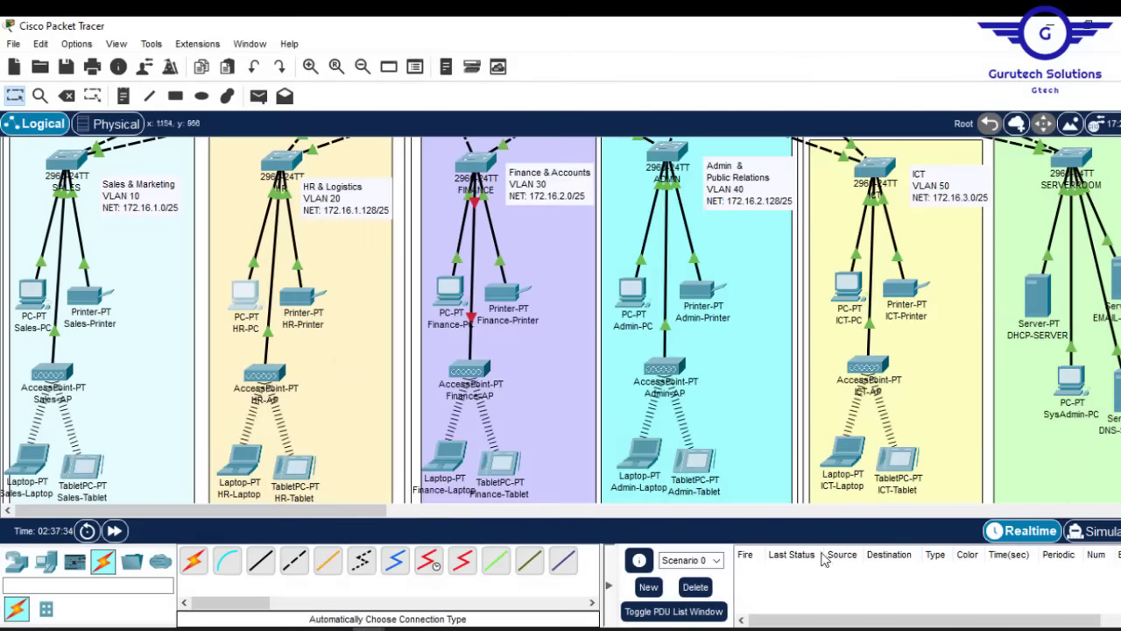
click(762, 569)
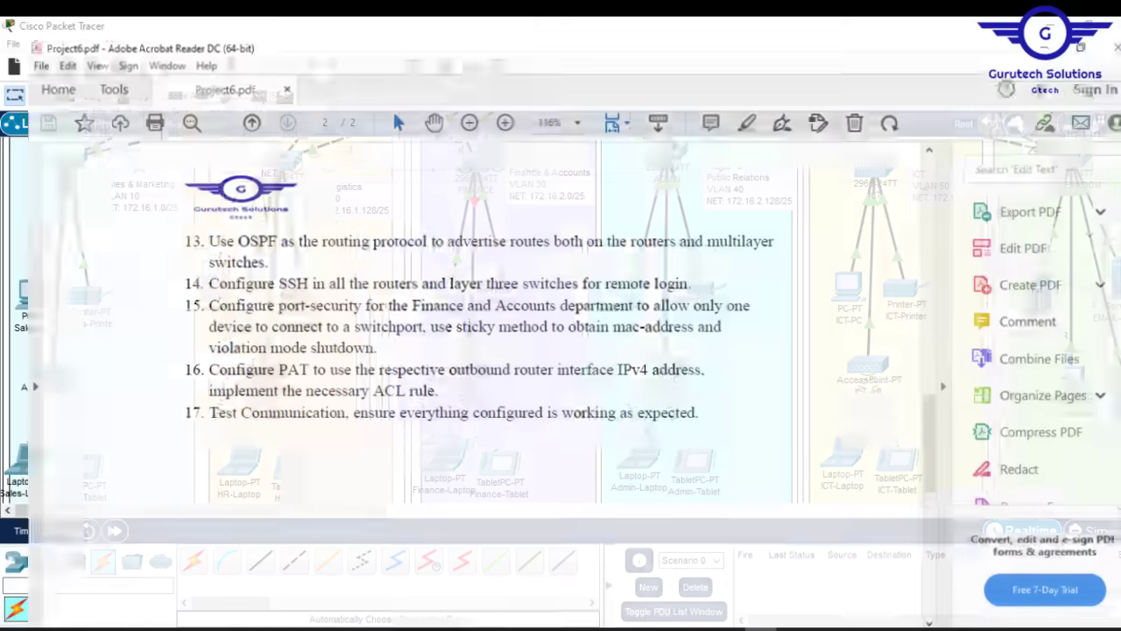
Switch back to Cisco Packet Tracer and copy the IPv4 address of CORE-R1's GigabitEthernet0/1 interface, closing the router window.
key(alt+Tab)
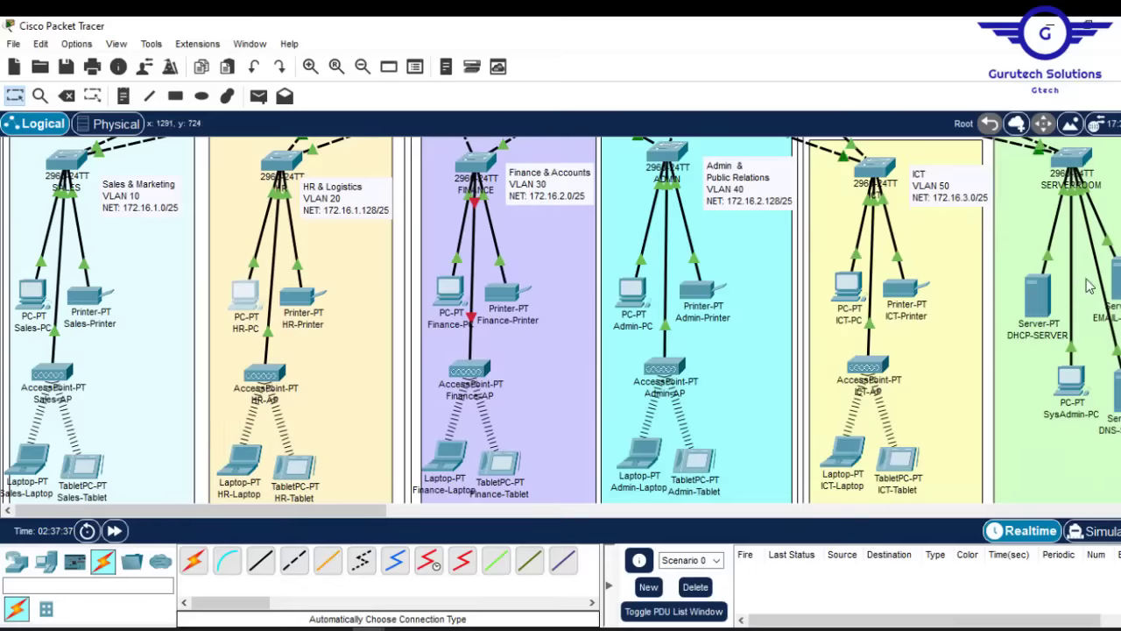
scroll(560, 320, up, 10)
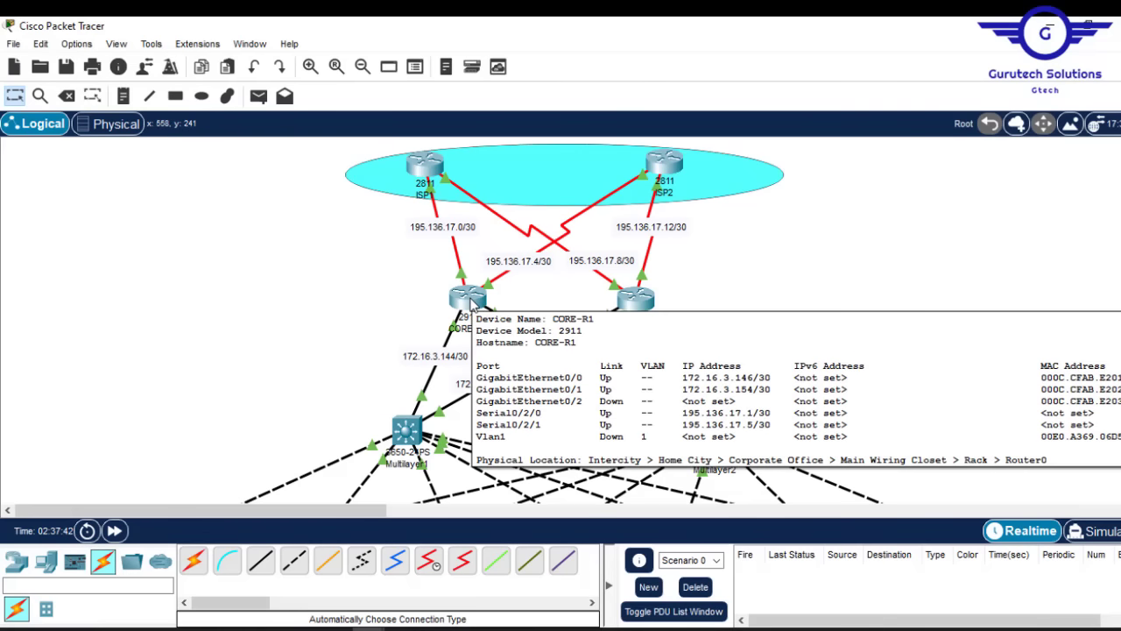
click(473, 302)
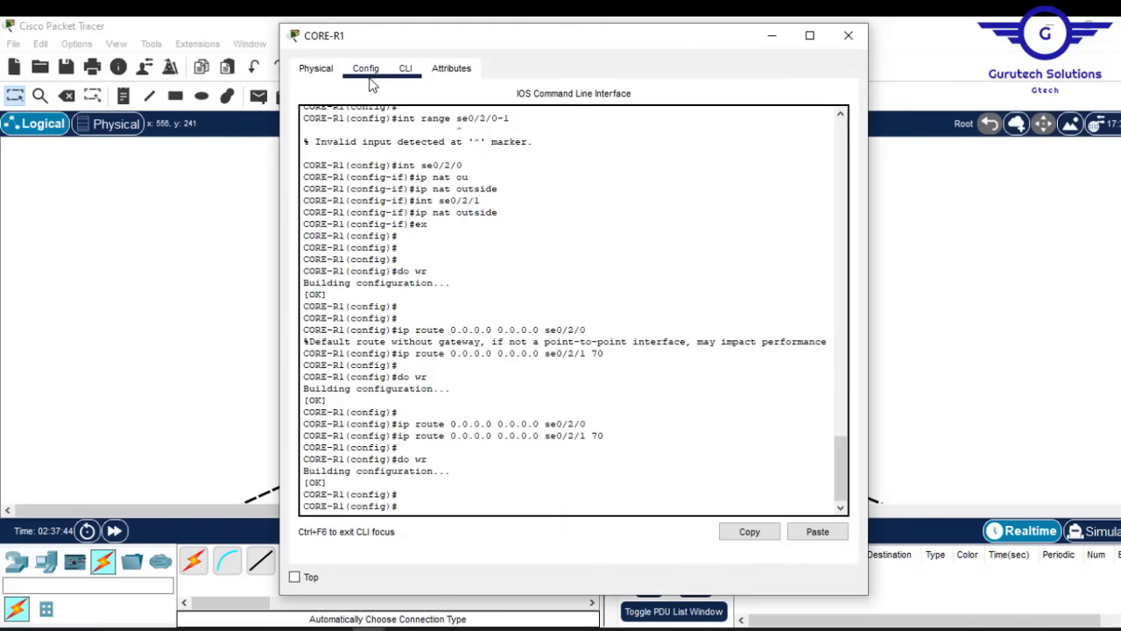
click(367, 70)
click(377, 256)
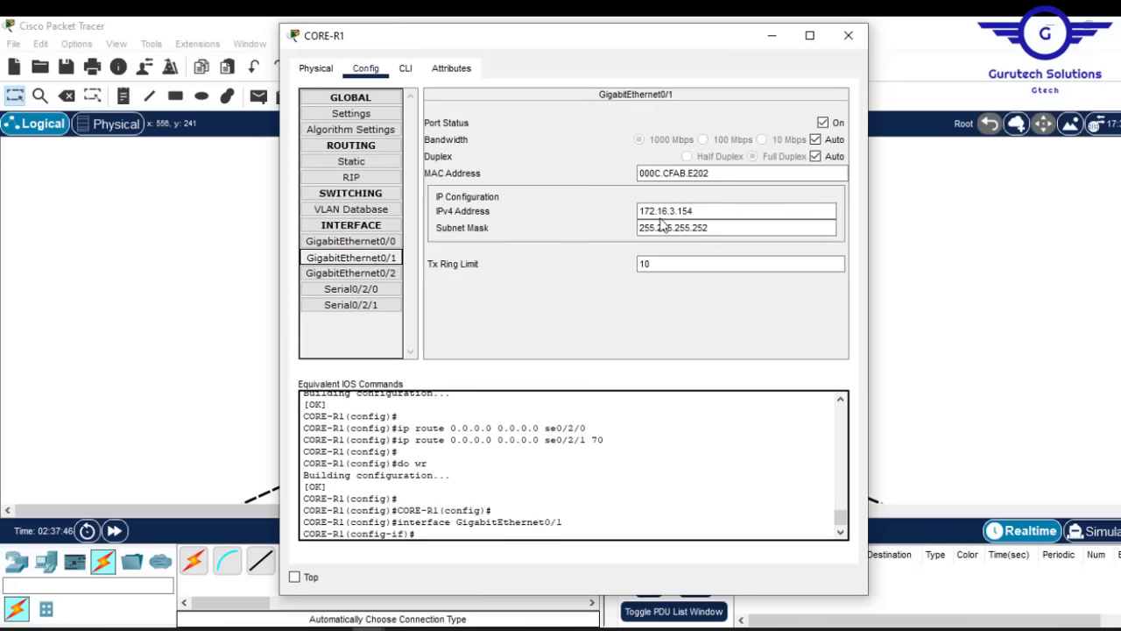
drag(707, 210, 637, 210)
key(ctrl+c)
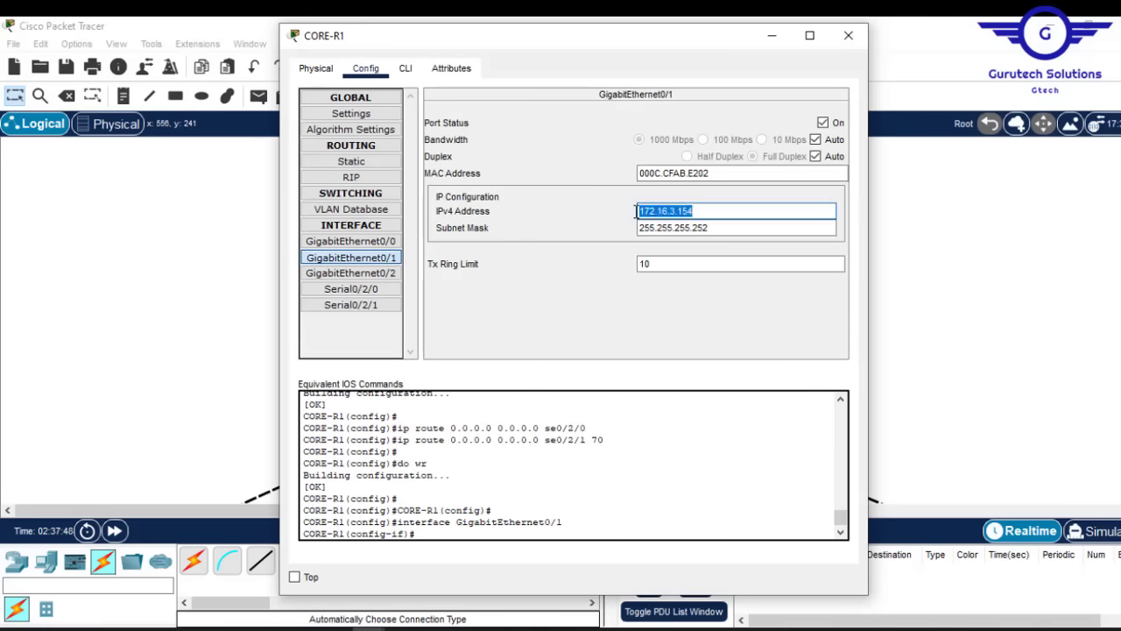
click(849, 36)
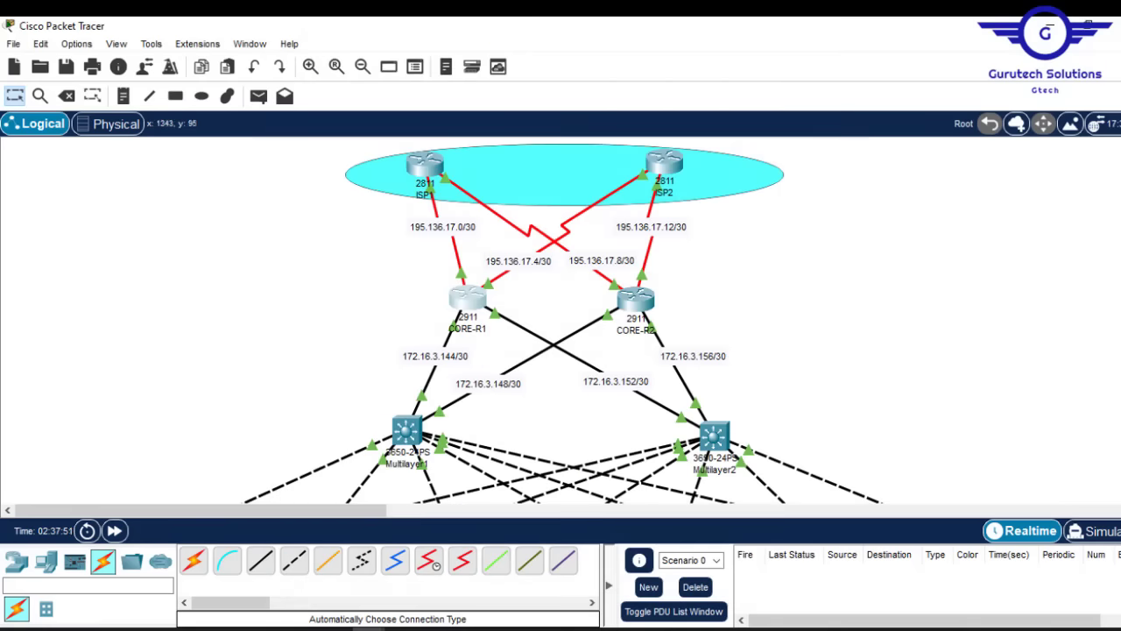
Start an SSH session as admin to 172.16.3.154 from Finance-PC's Command Prompt and enter the login password.
scroll(482, 294, down, 10)
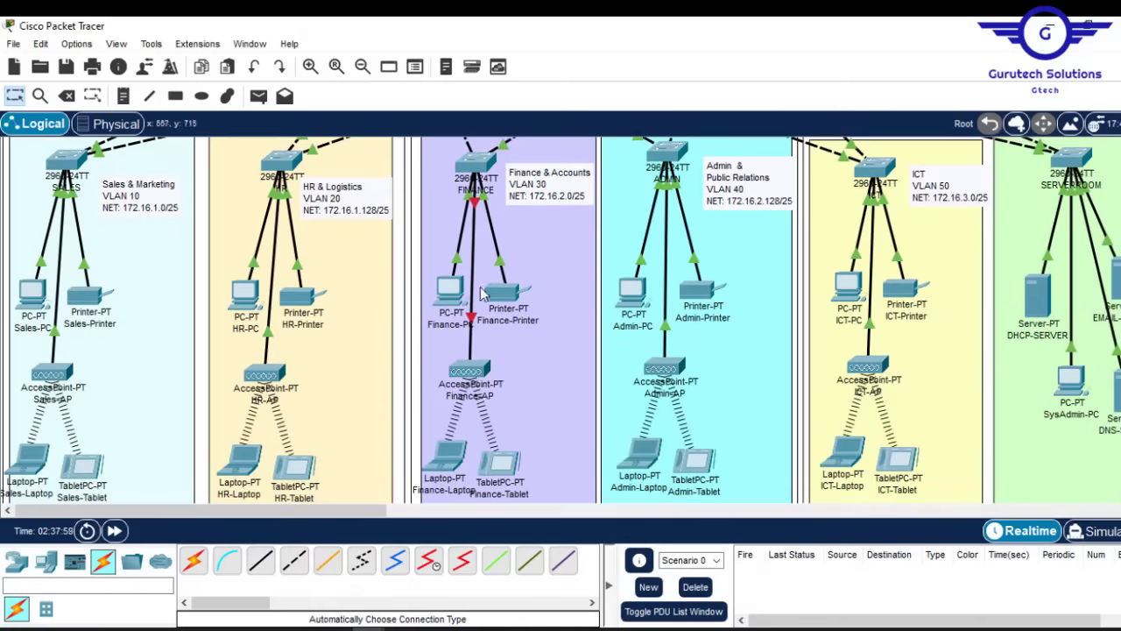
click(448, 289)
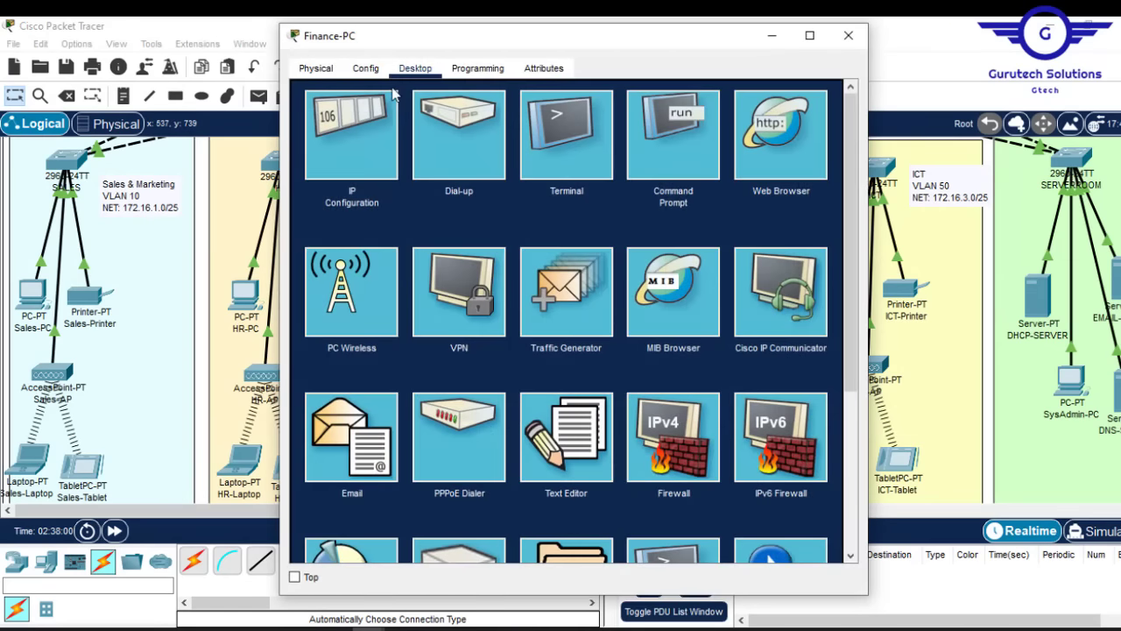
click(657, 141)
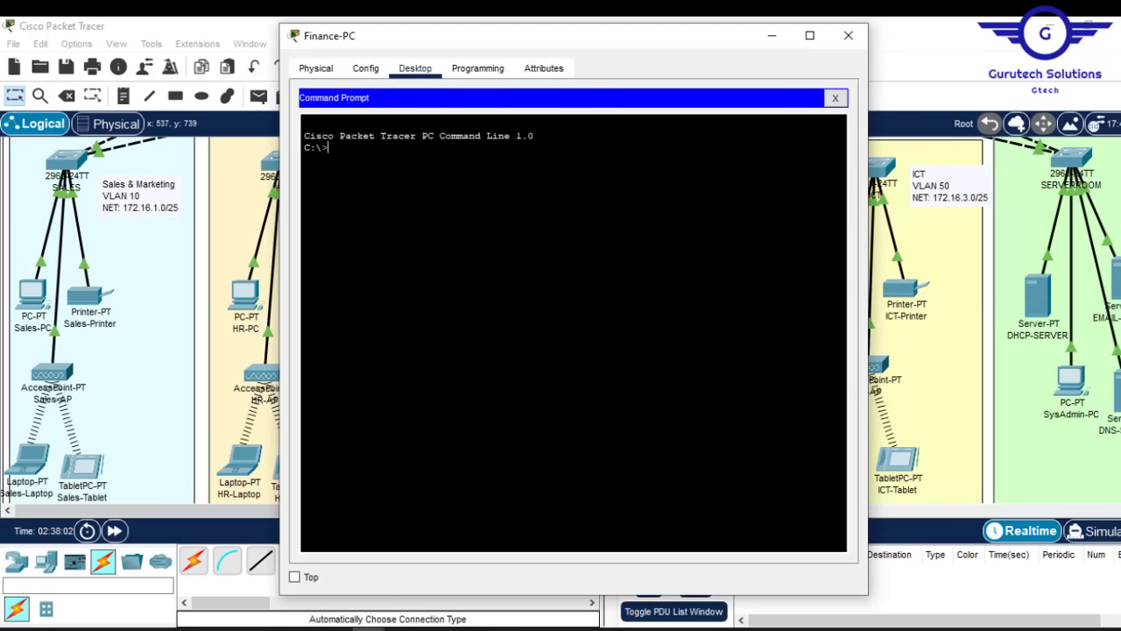
text(ssh)
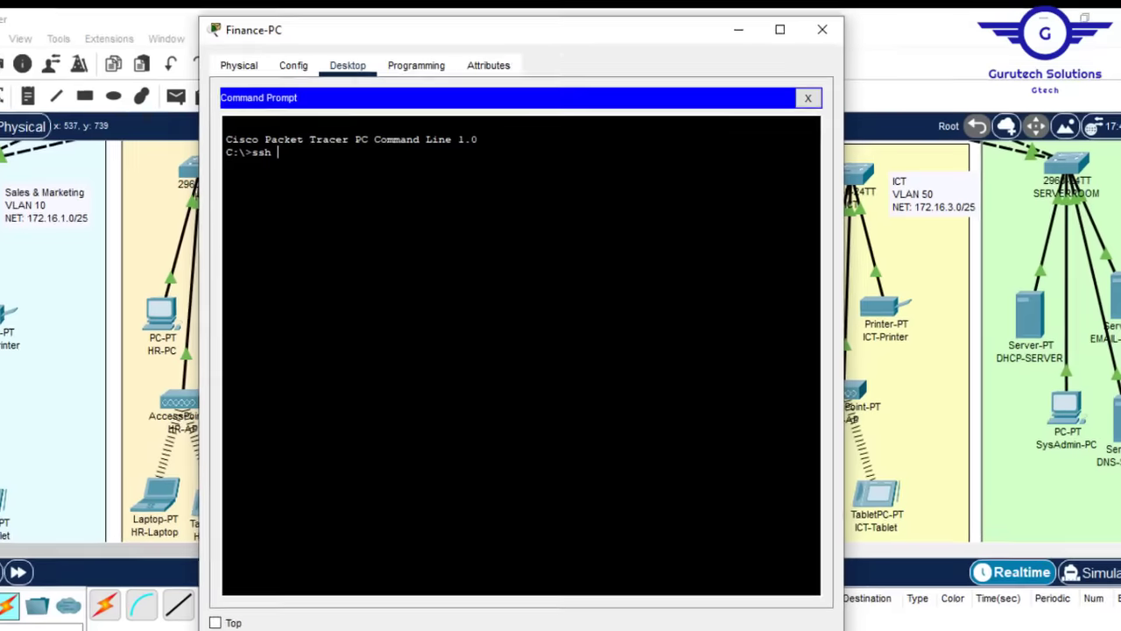
text( -)
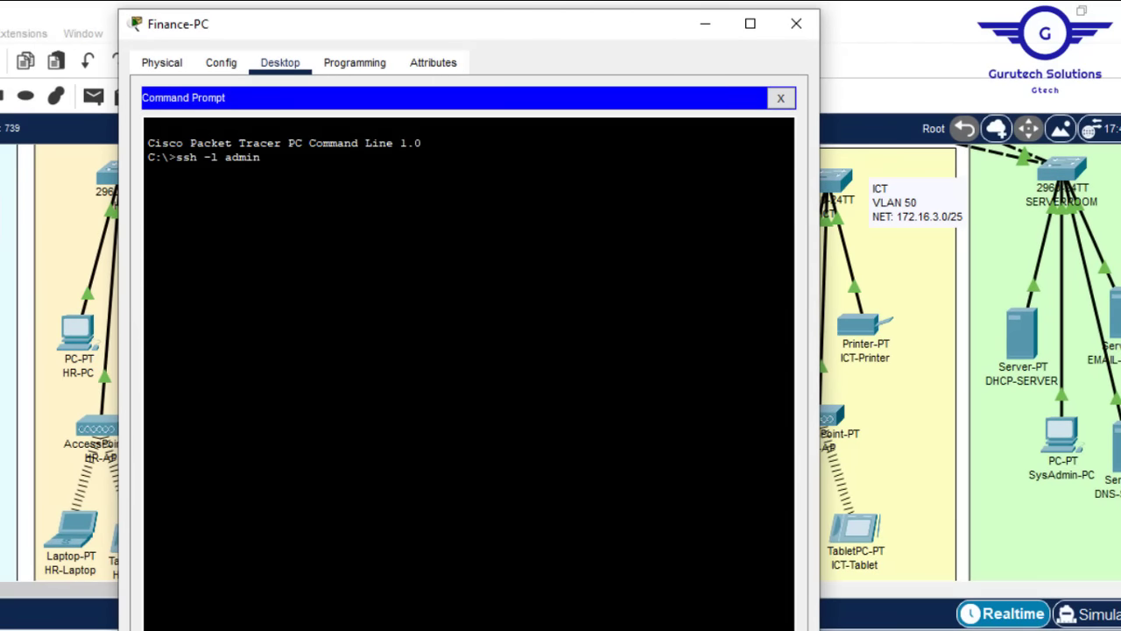
text(l admin)
right_click(358, 178)
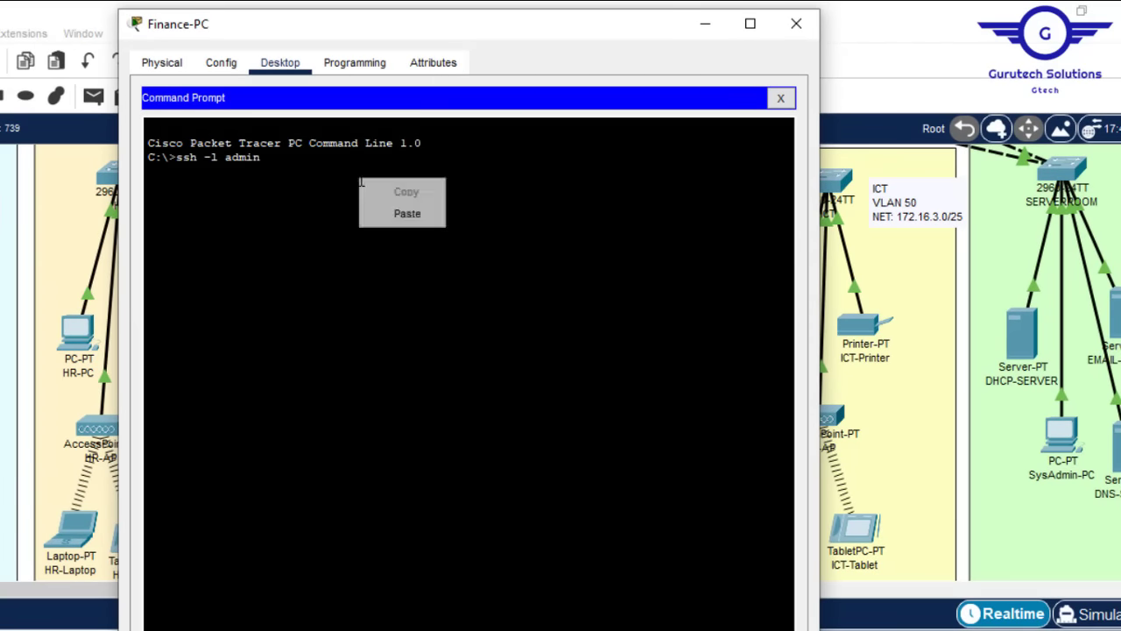
click(420, 215)
key(Return)
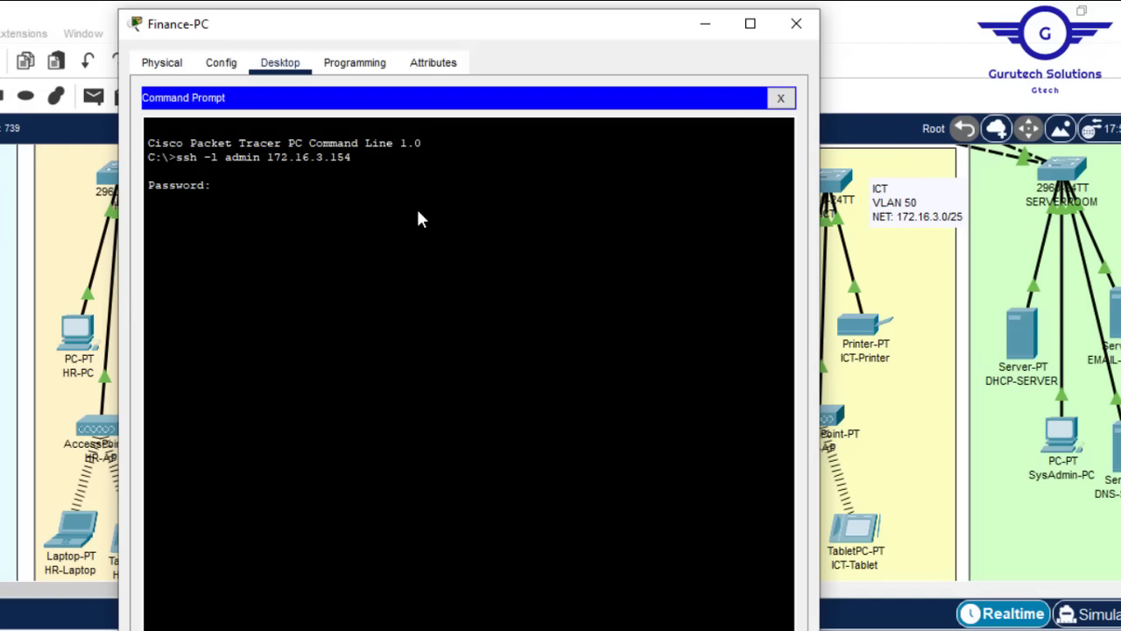
key(Return)
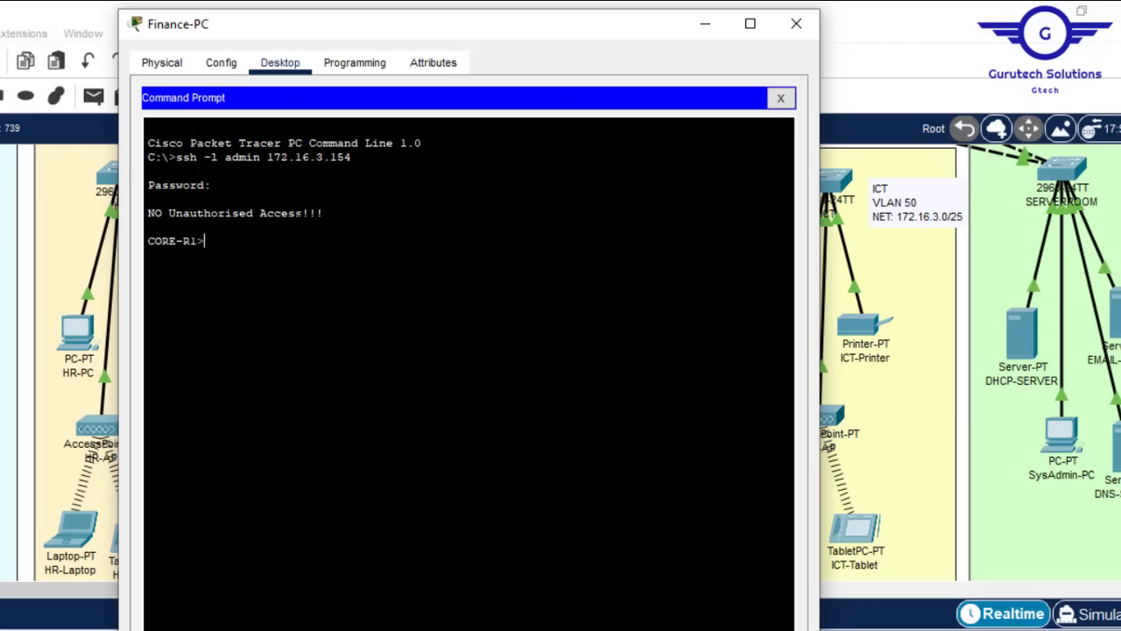
Enter privileged EXEC mode on CORE-R1 over the SSH session with the en command and the enable password.
text(en)
key(Return)
key(Return)
key(Return)
key(Return)
key(Return)
key(Return)
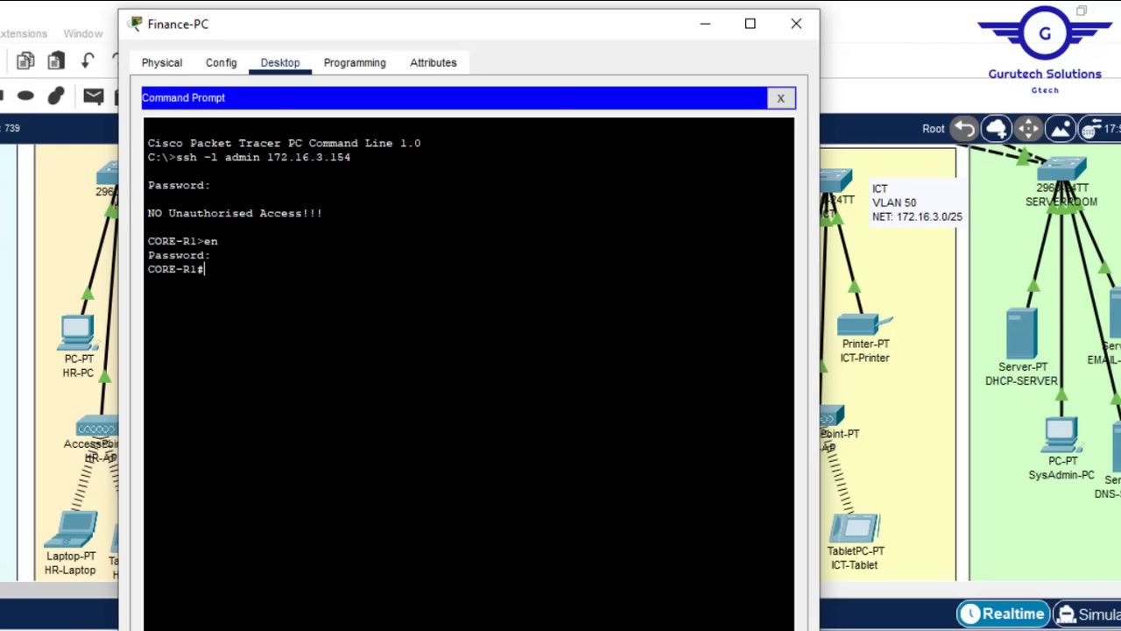